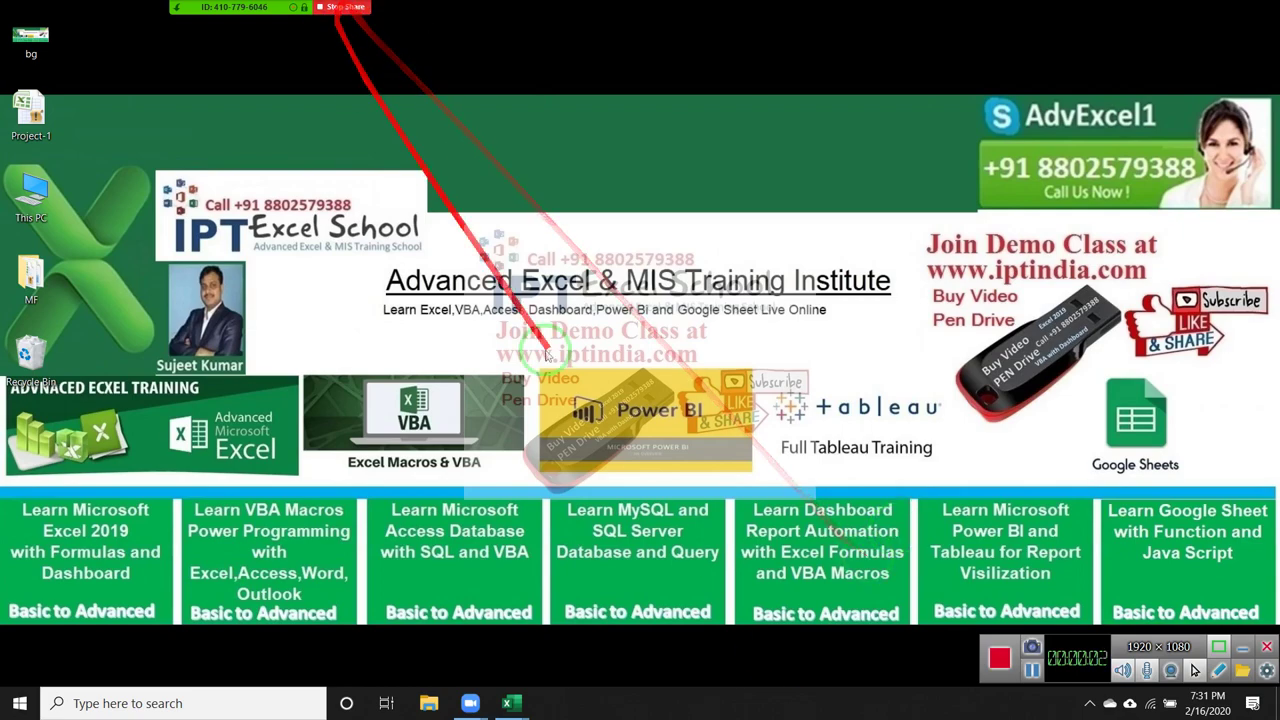
Bring the Data workbook forward and go along the first record, Kavita, to its last column.
{"action": "mouse_move", "coordinate": [530, 705]}
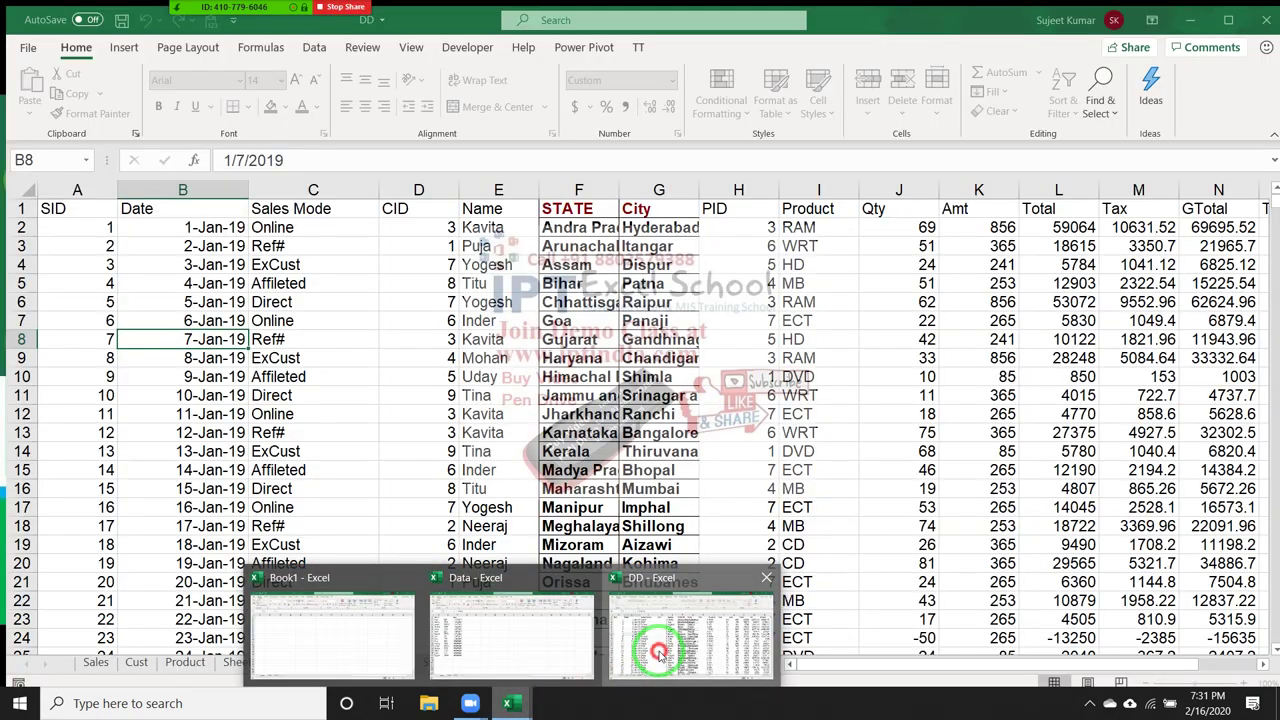
{"action": "left_click", "coordinate": [630, 650]}
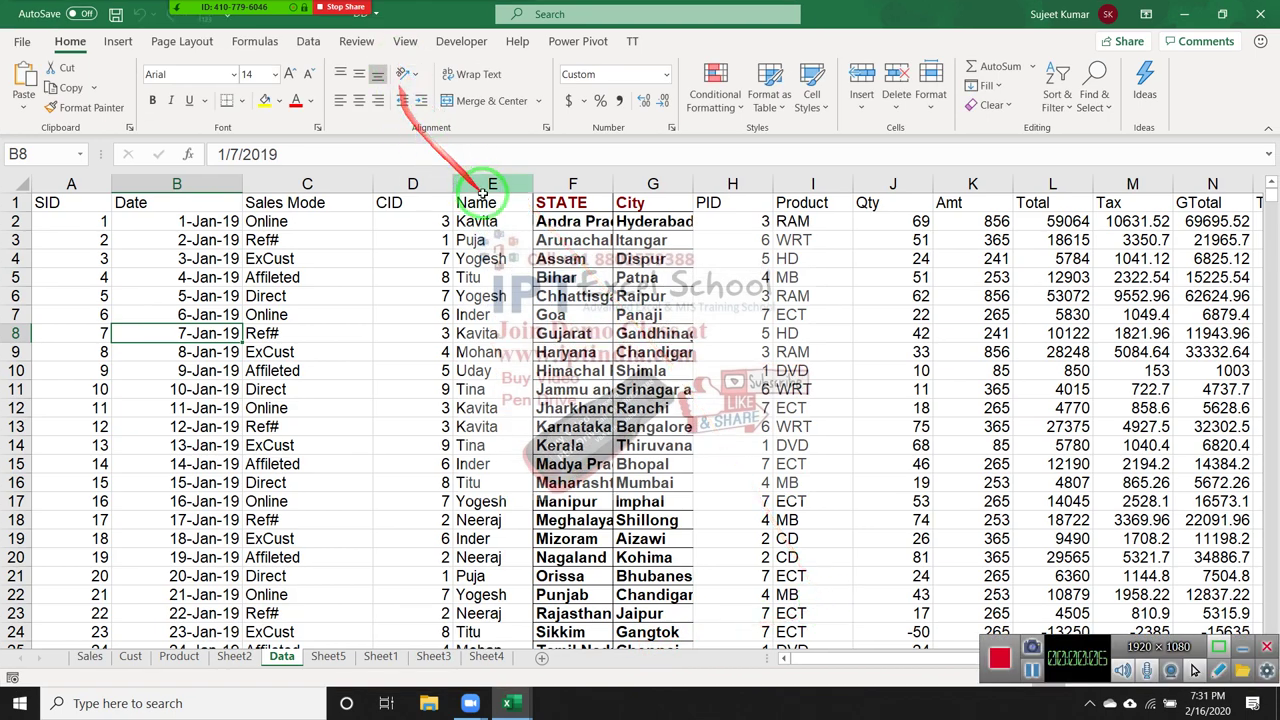
{"action": "left_click", "coordinate": [512, 237]}
{"action": "left_click", "coordinate": [516, 226]}
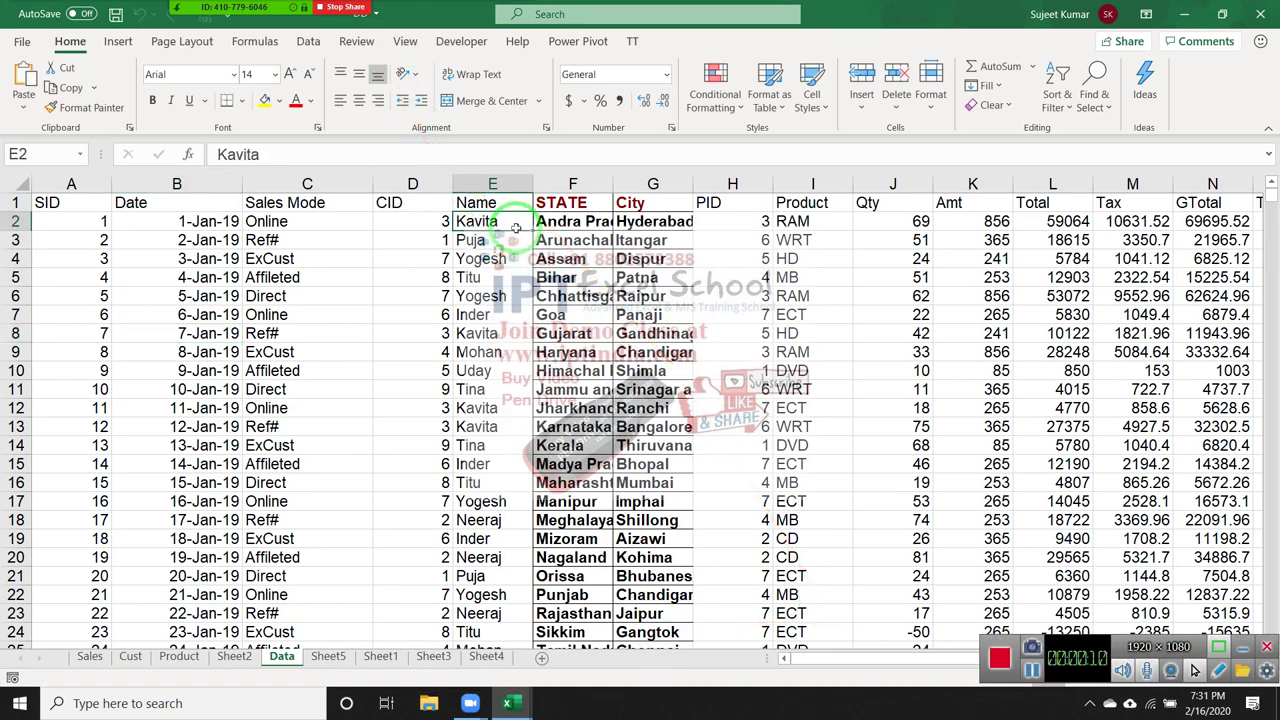
{"action": "key", "text": "ctrl+Right"}
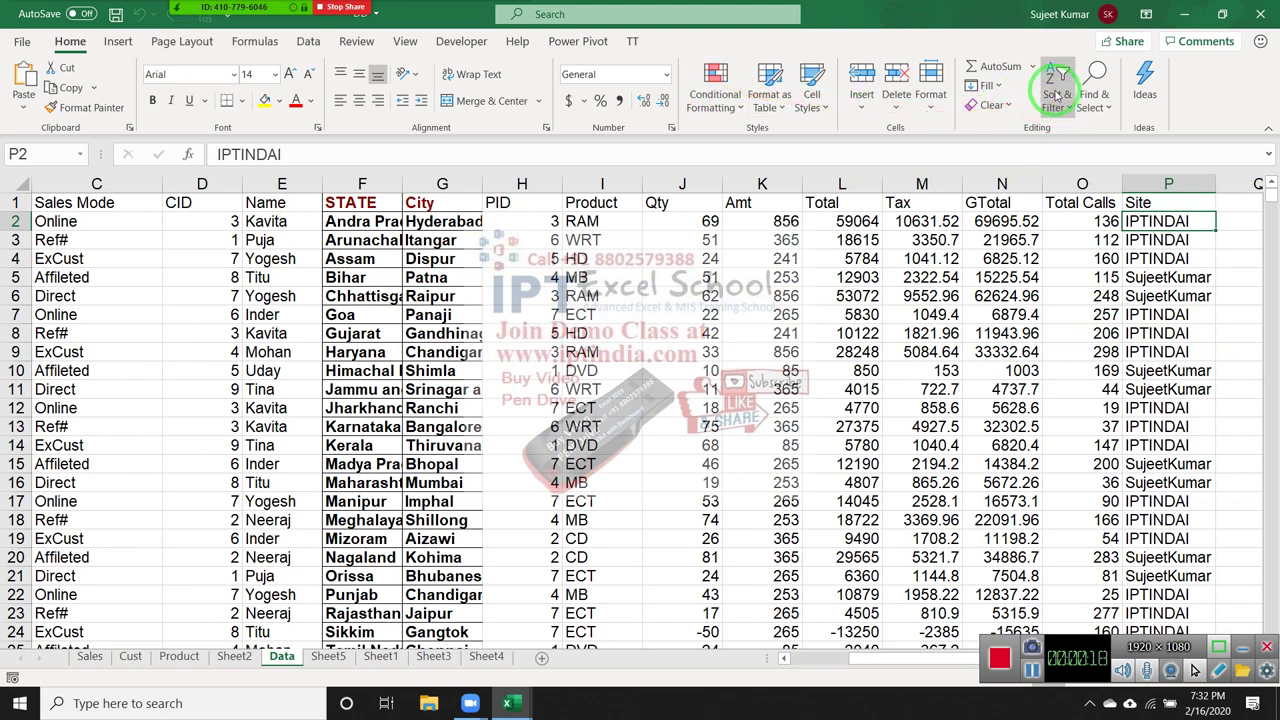
Open the Custom Sort dialog and close it without sorting.
{"action": "left_click", "coordinate": [1053, 100]}
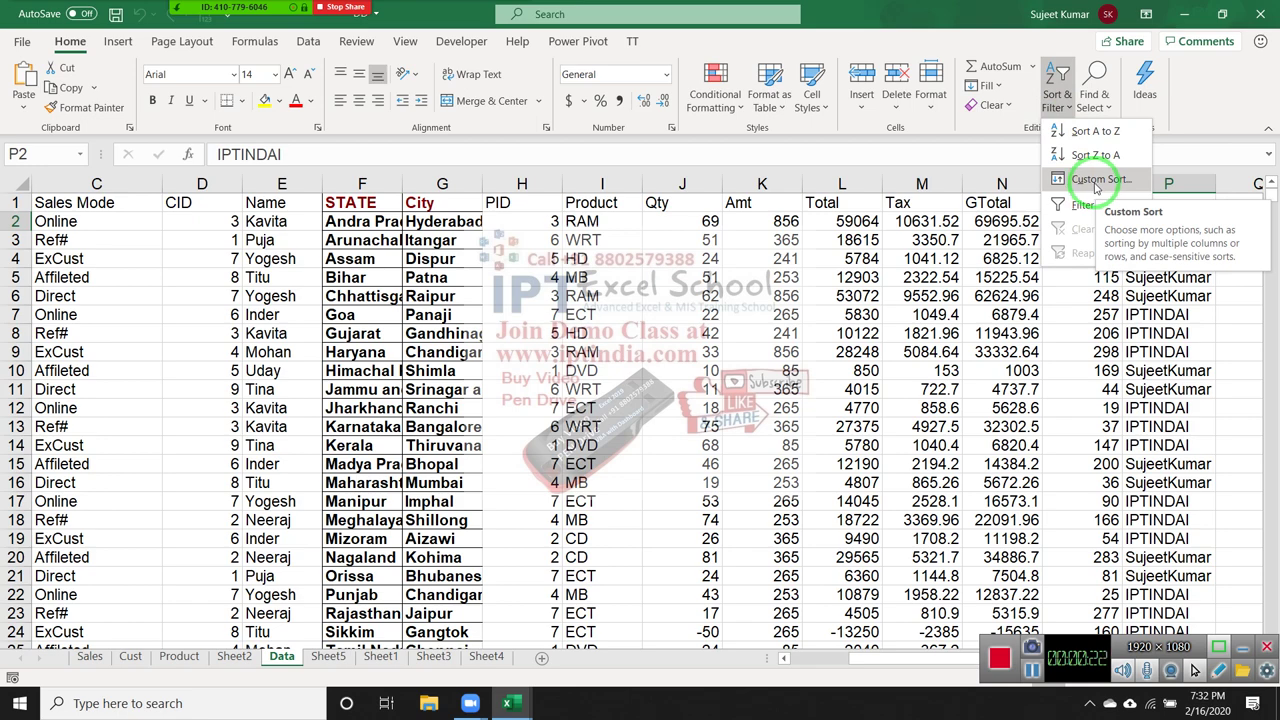
{"action": "left_click", "coordinate": [1096, 180]}
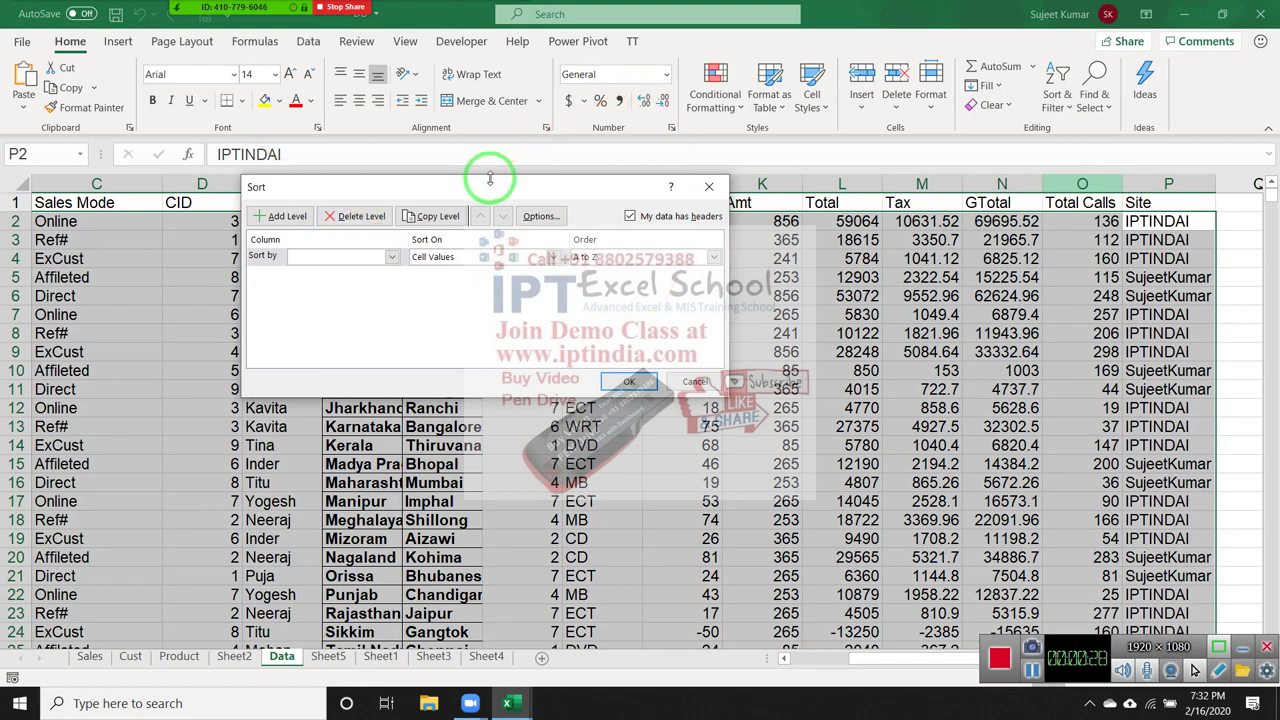
{"action": "key", "text": "Escape"}
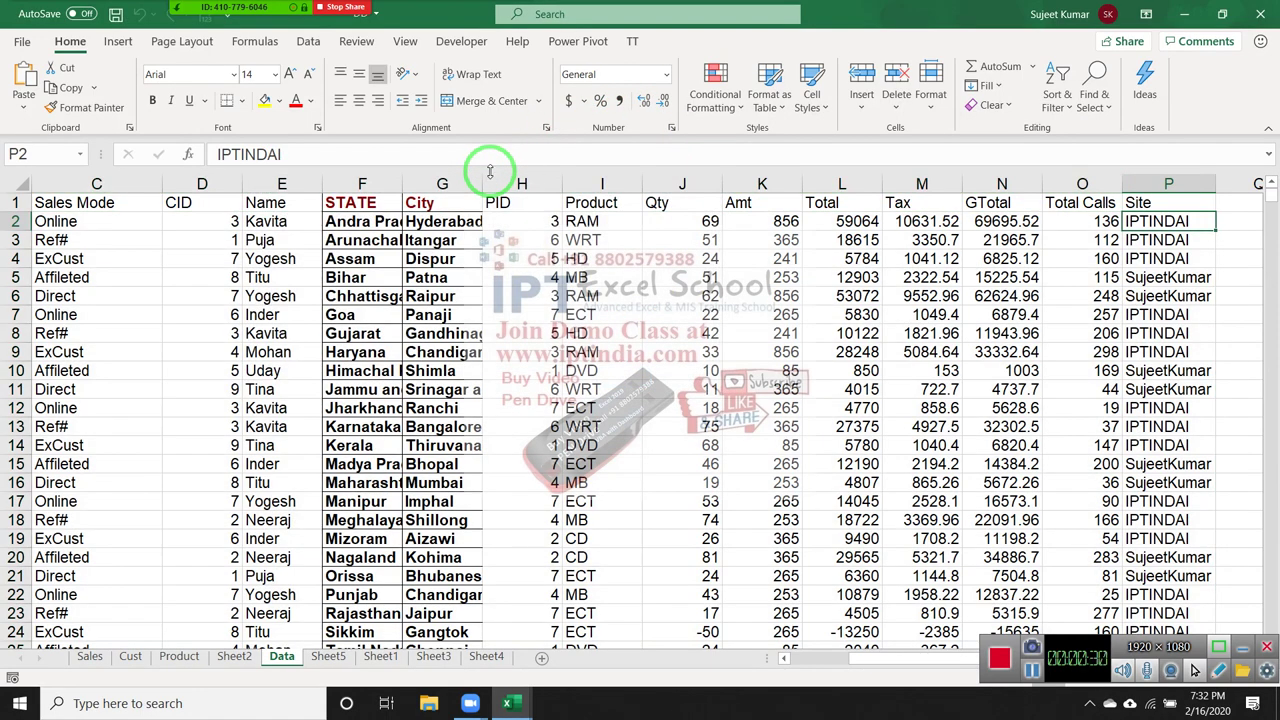
{"action": "key", "text": "Up"}
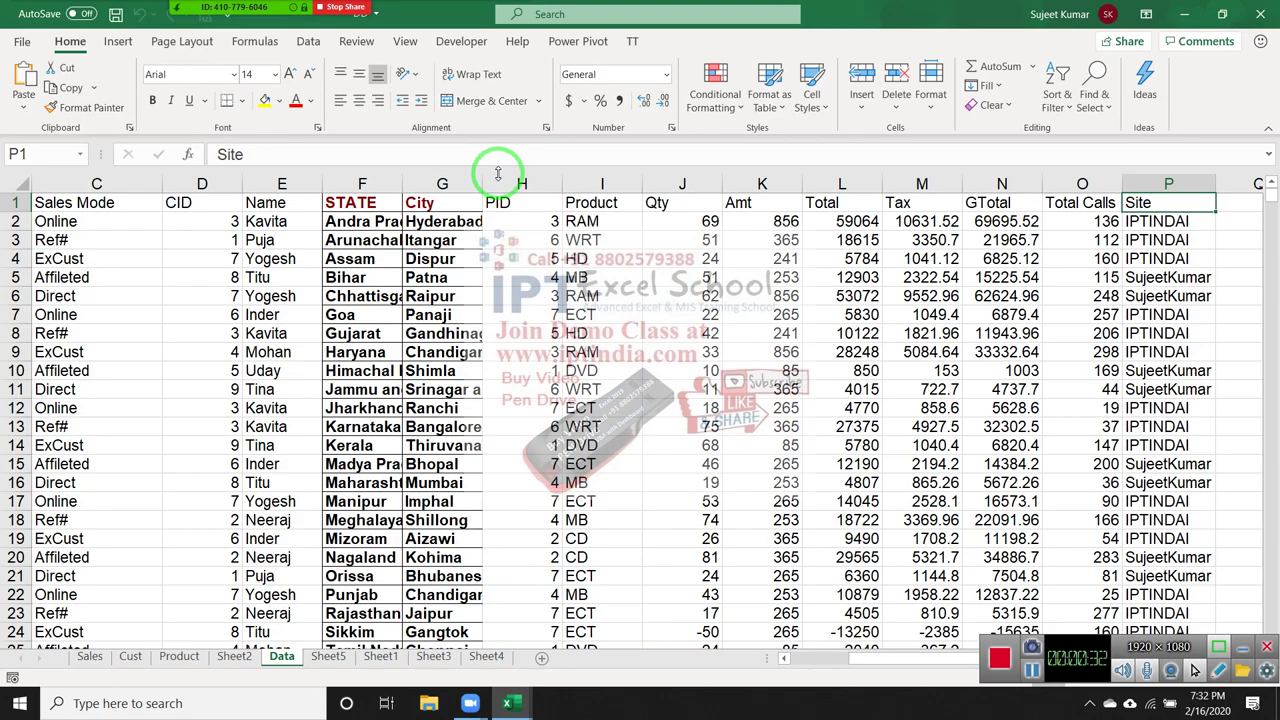
{"action": "key", "text": "ctrl+Home"}
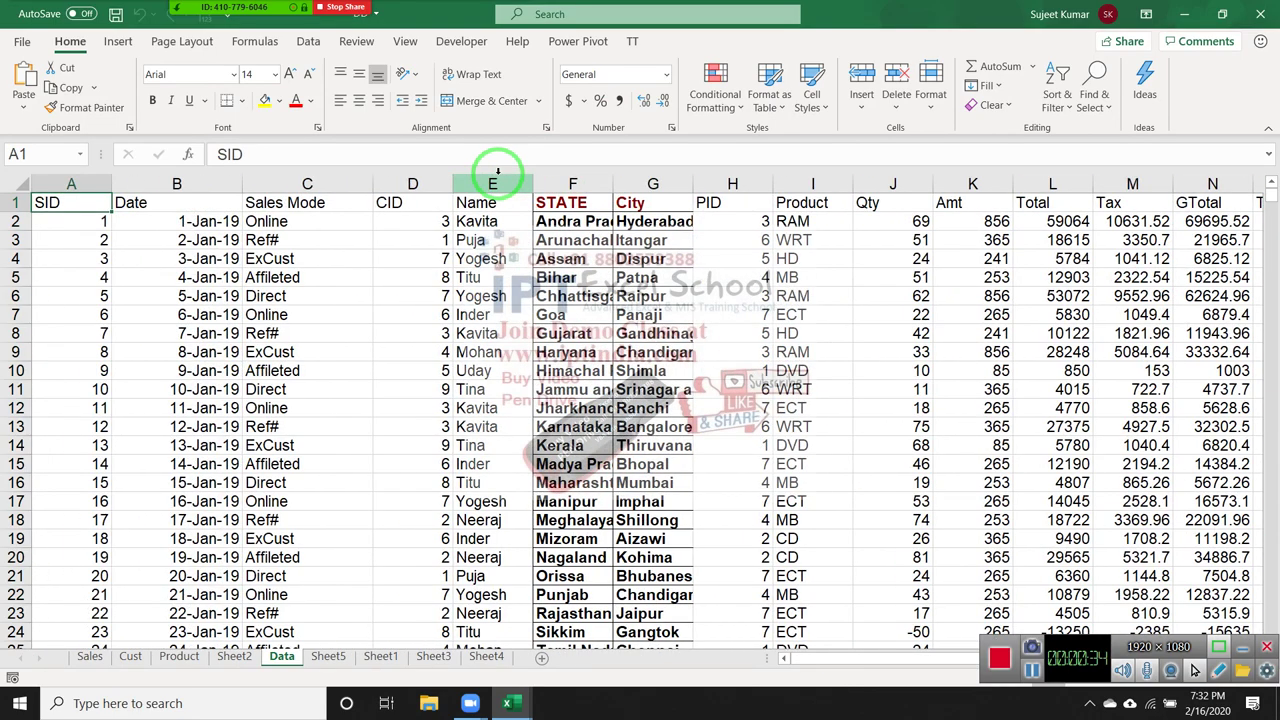
{"action": "key", "text": "ctrl+Right"}
{"action": "key", "text": "ctrl+Home"}
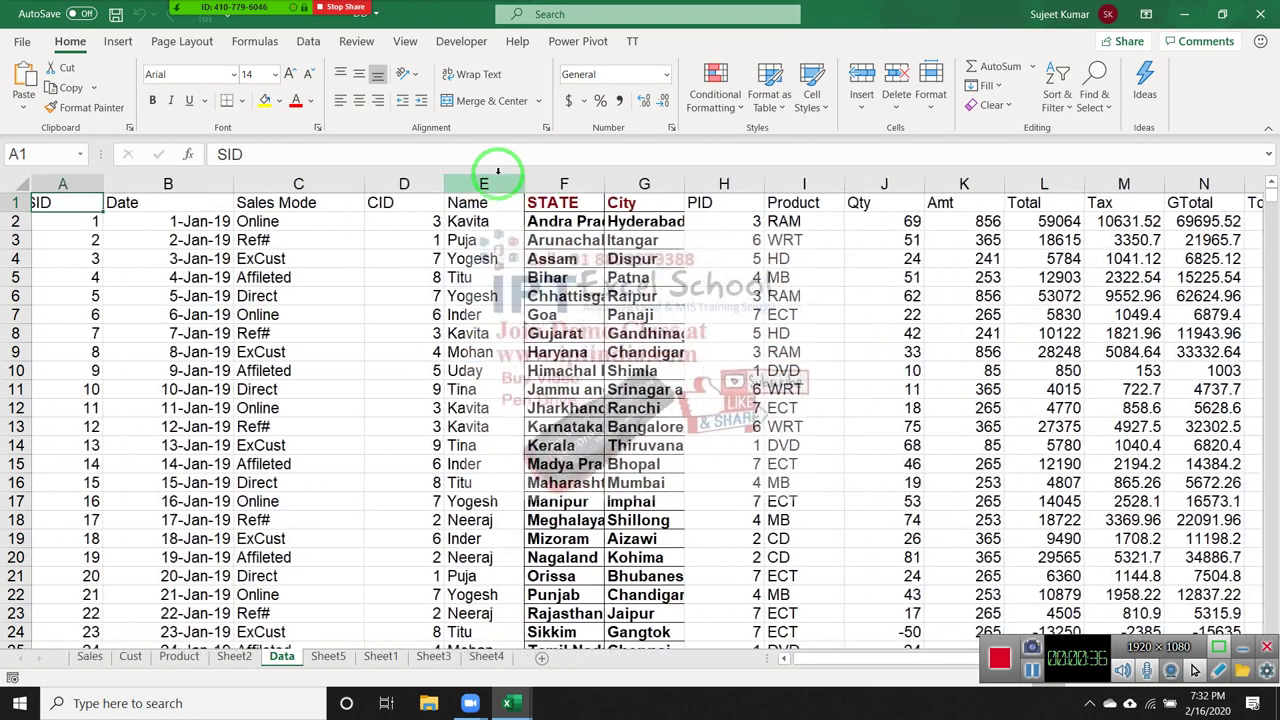
{"action": "key", "text": "ctrl+Right"}
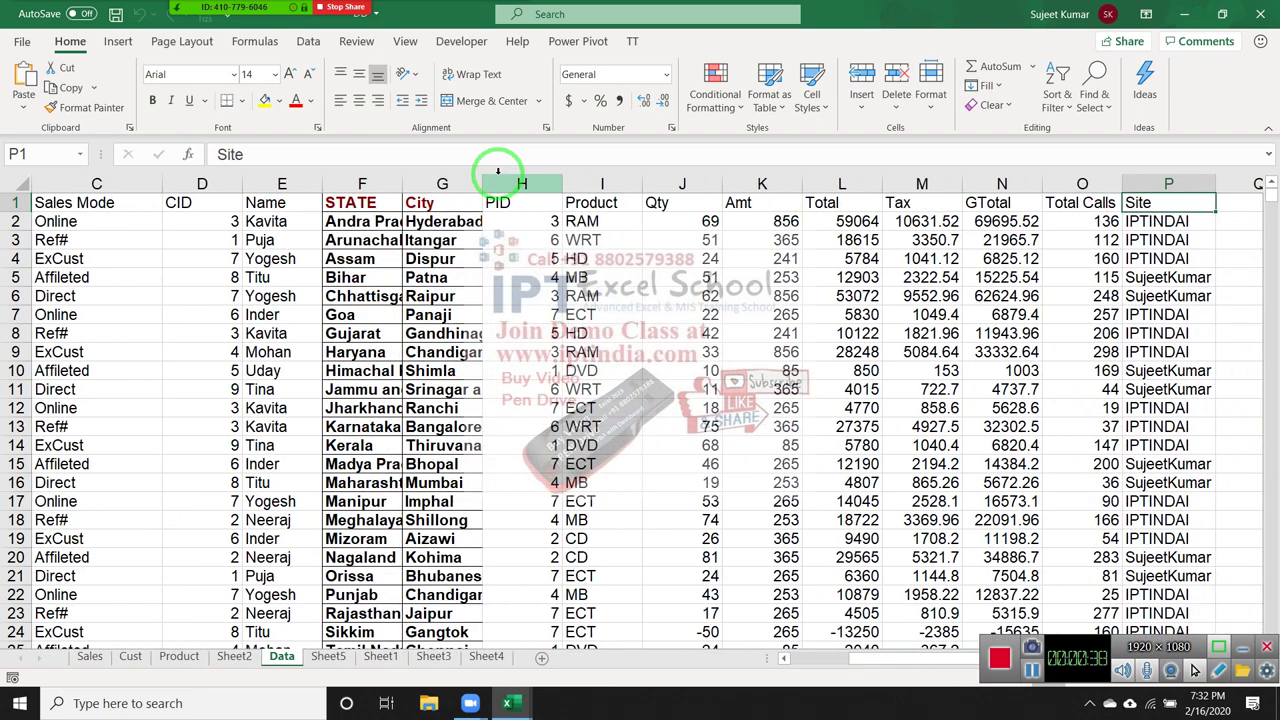
{"action": "key", "text": "Down"}
{"action": "key", "text": "Down"}
{"action": "key", "text": "shift+space"}
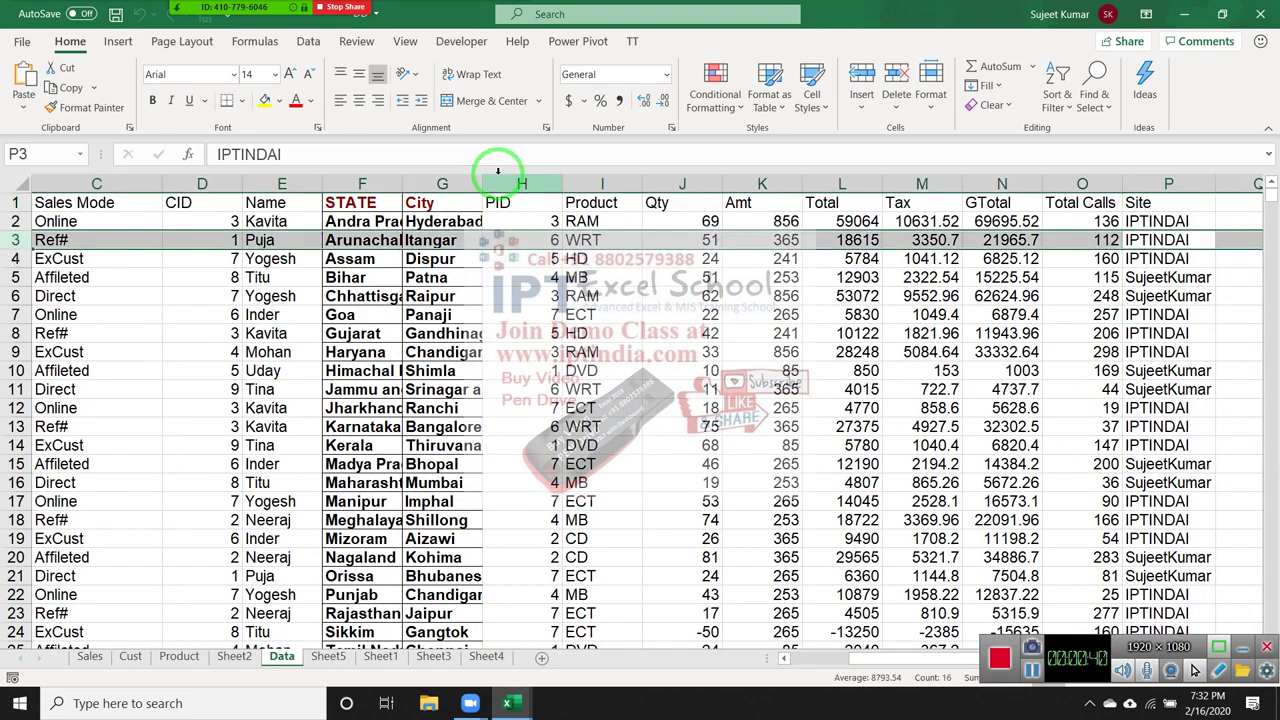
{"action": "key", "text": "ctrl+shift+equal"}
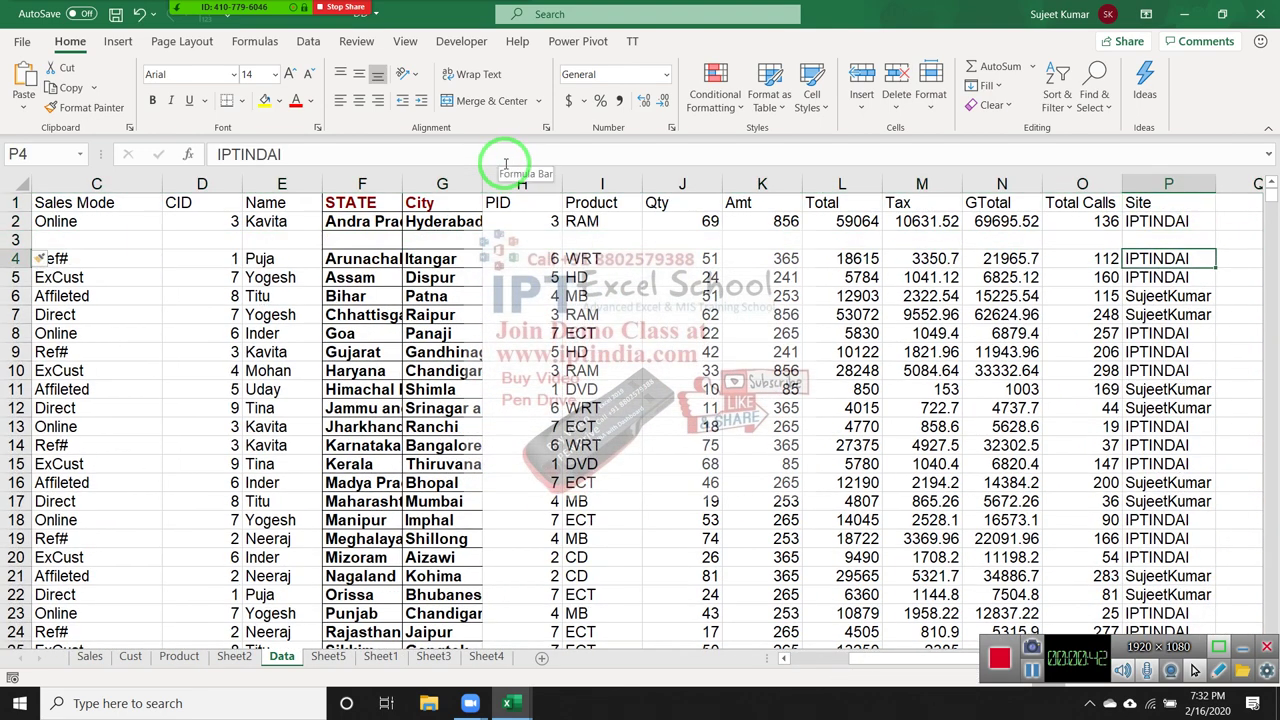
{"action": "key", "text": "Down"}
{"action": "key", "text": "shift+space"}
{"action": "key", "text": "ctrl+shift+equal"}
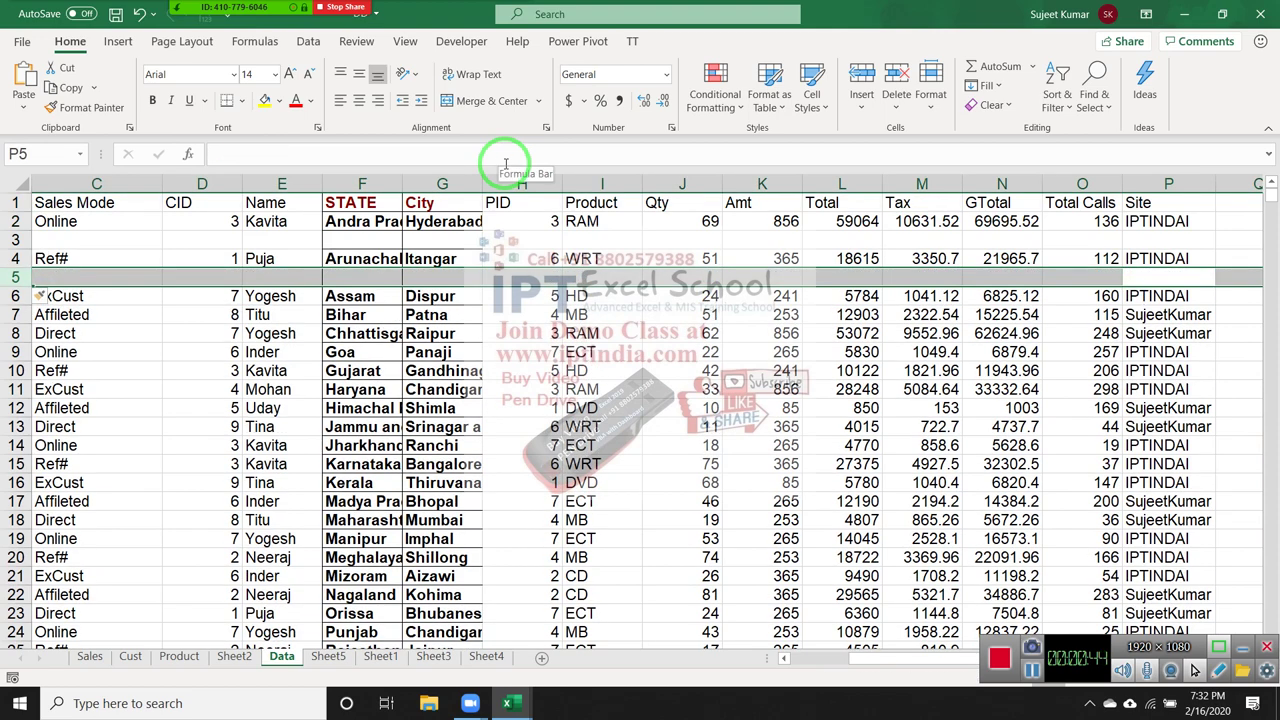
{"action": "key", "text": "Down"}
{"action": "key", "text": "Down"}
{"action": "key", "text": "shift+space"}
{"action": "key", "text": "ctrl+shift+equal"}
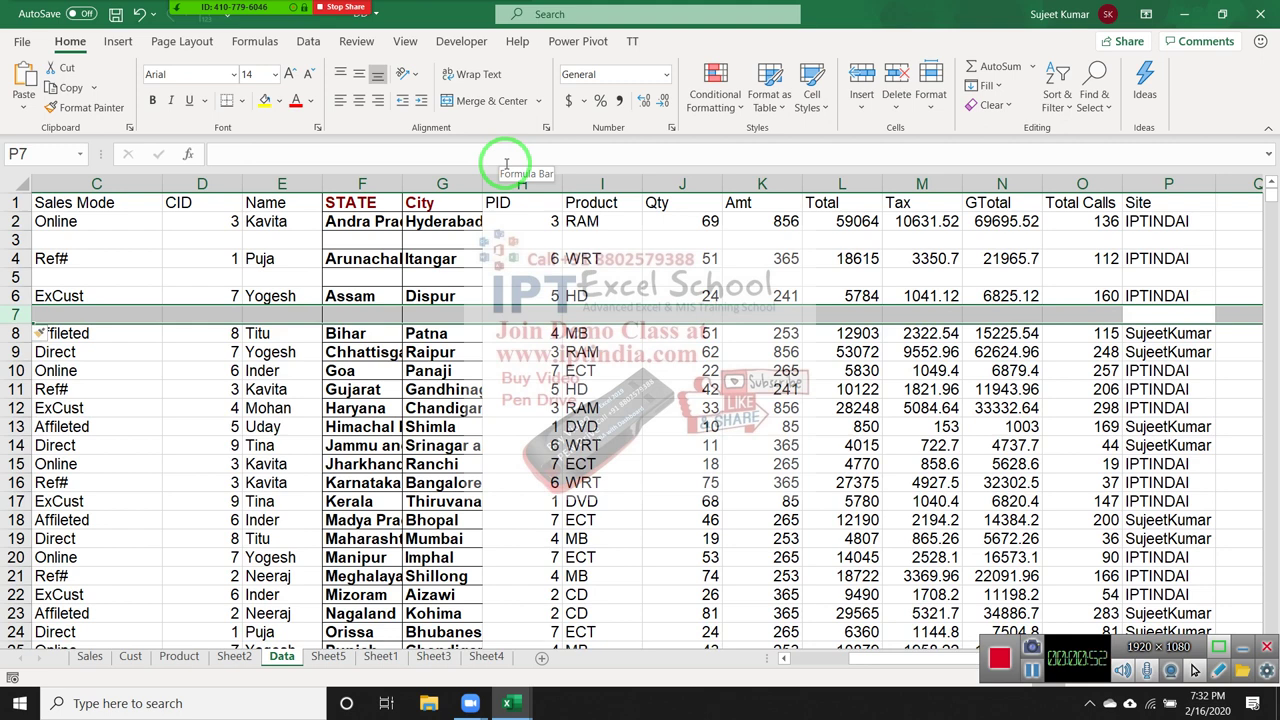
{"action": "key", "text": "ctrl+z"}
{"action": "key", "text": "ctrl+z"}
{"action": "key", "text": "ctrl+z"}
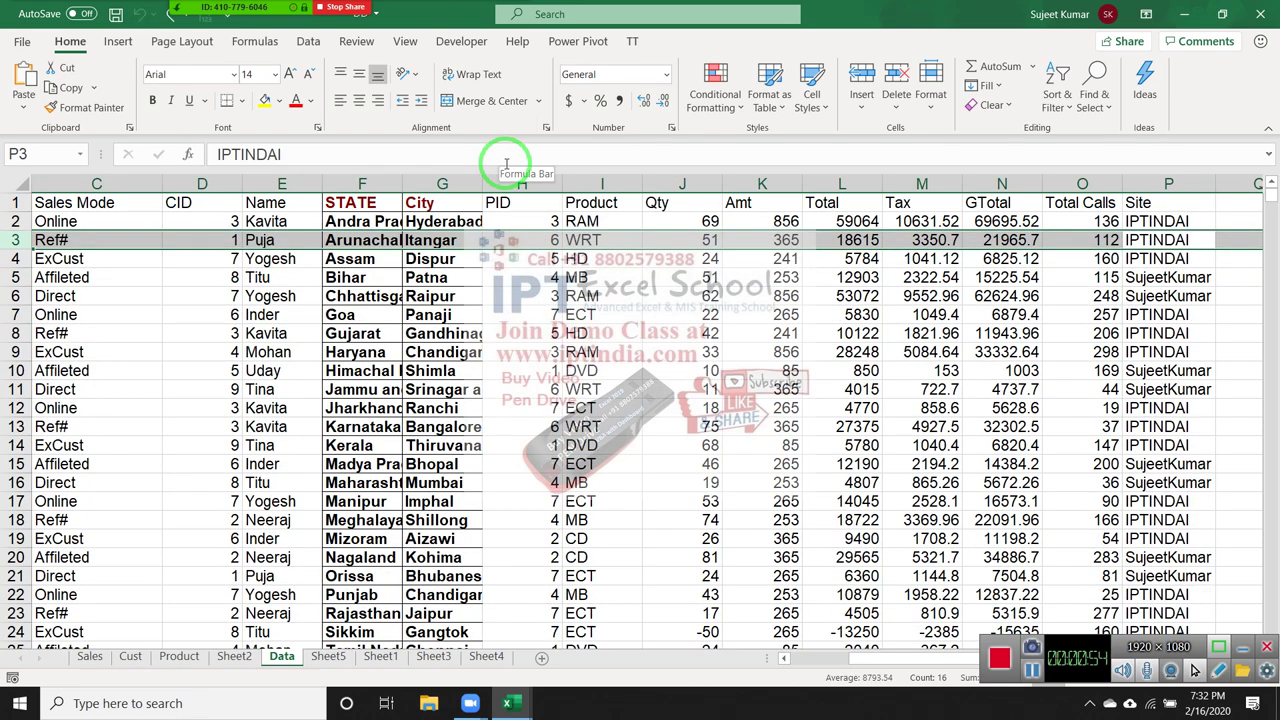
{"action": "key", "text": "Up"}
{"action": "key", "text": "ctrl+Down"}
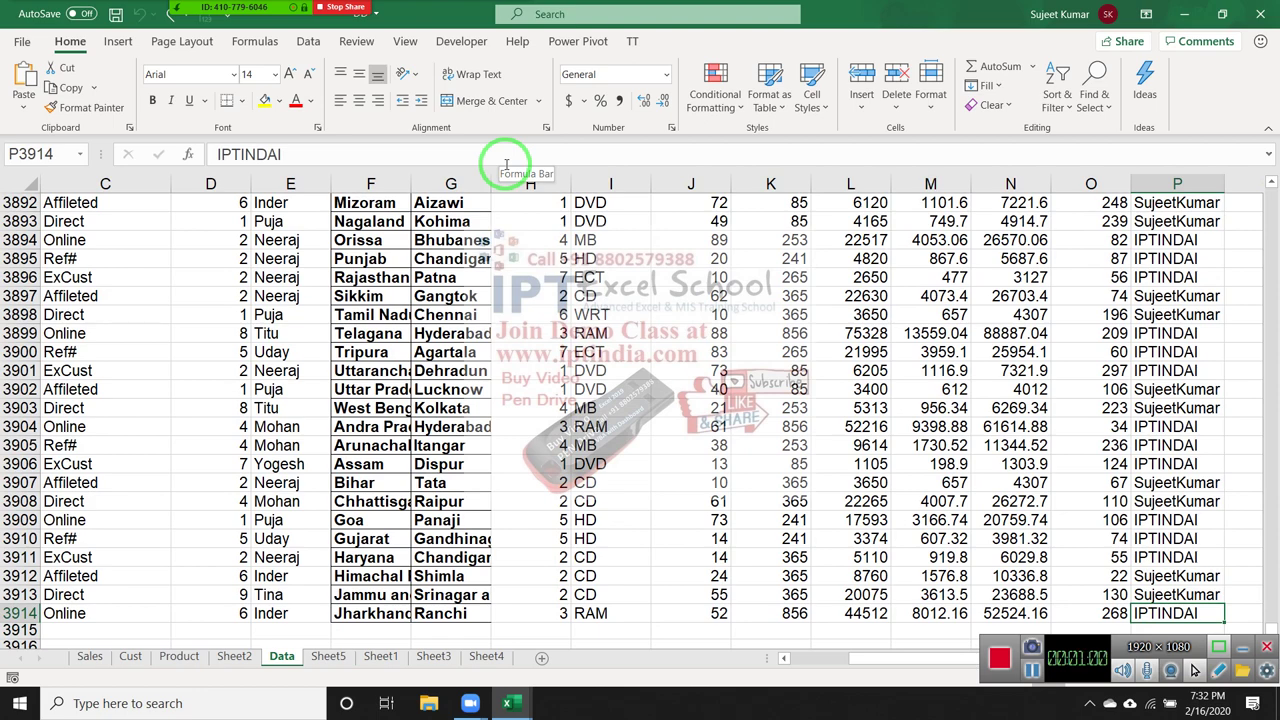
{"action": "key", "text": "ctrl+Up"}
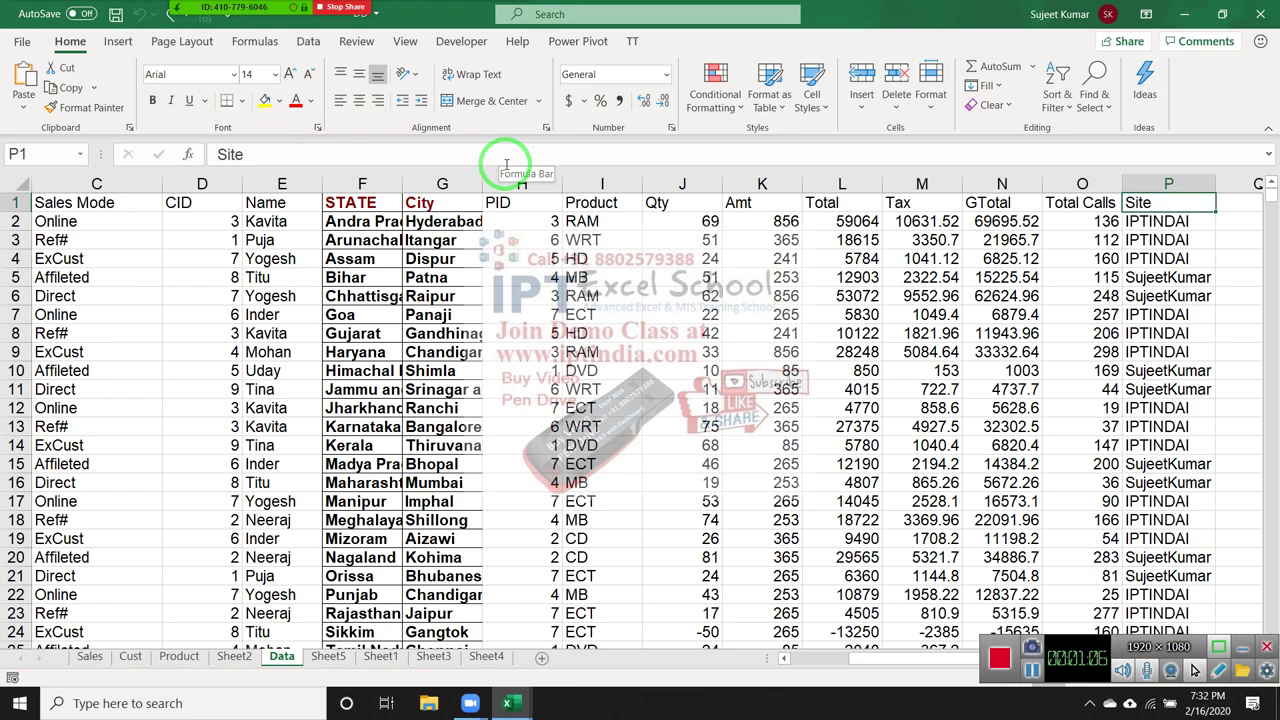
Add an Sr heading in Q1 and fill the numbers 1 to 3913 down the records.
{"action": "key", "text": "Right"}
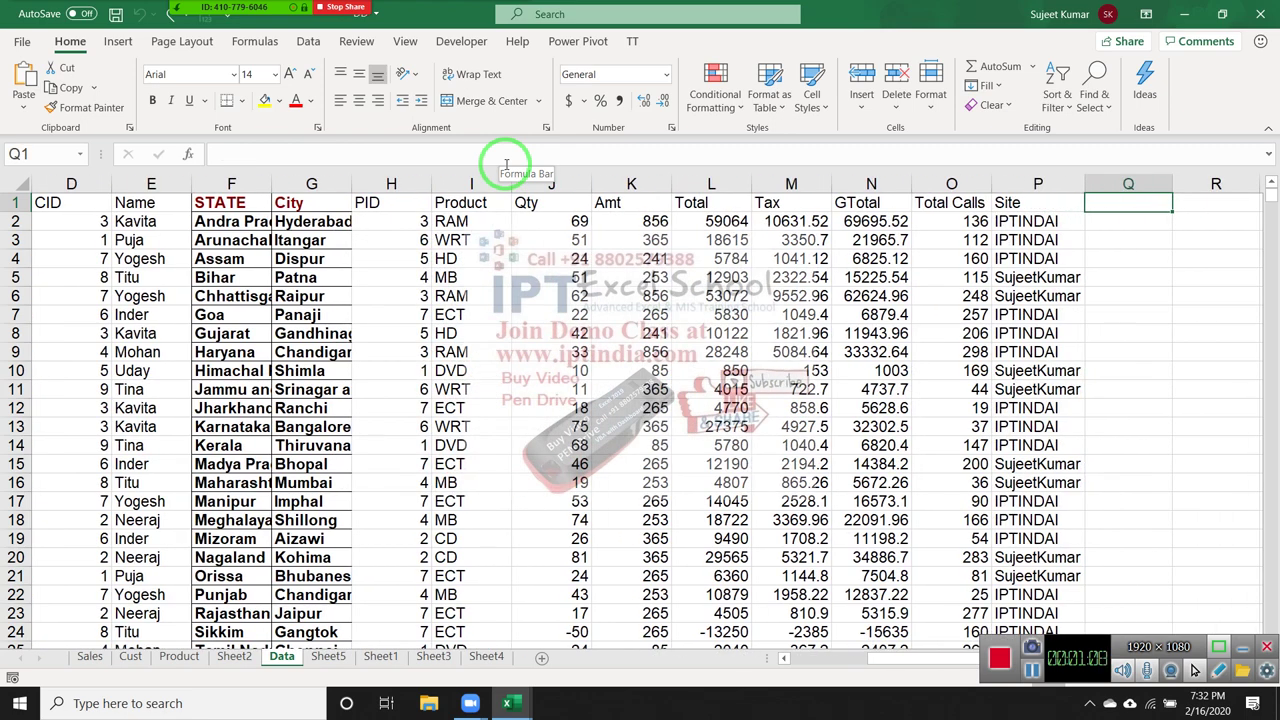
{"action": "type", "text": "Sr"}
{"action": "key", "text": "Return"}
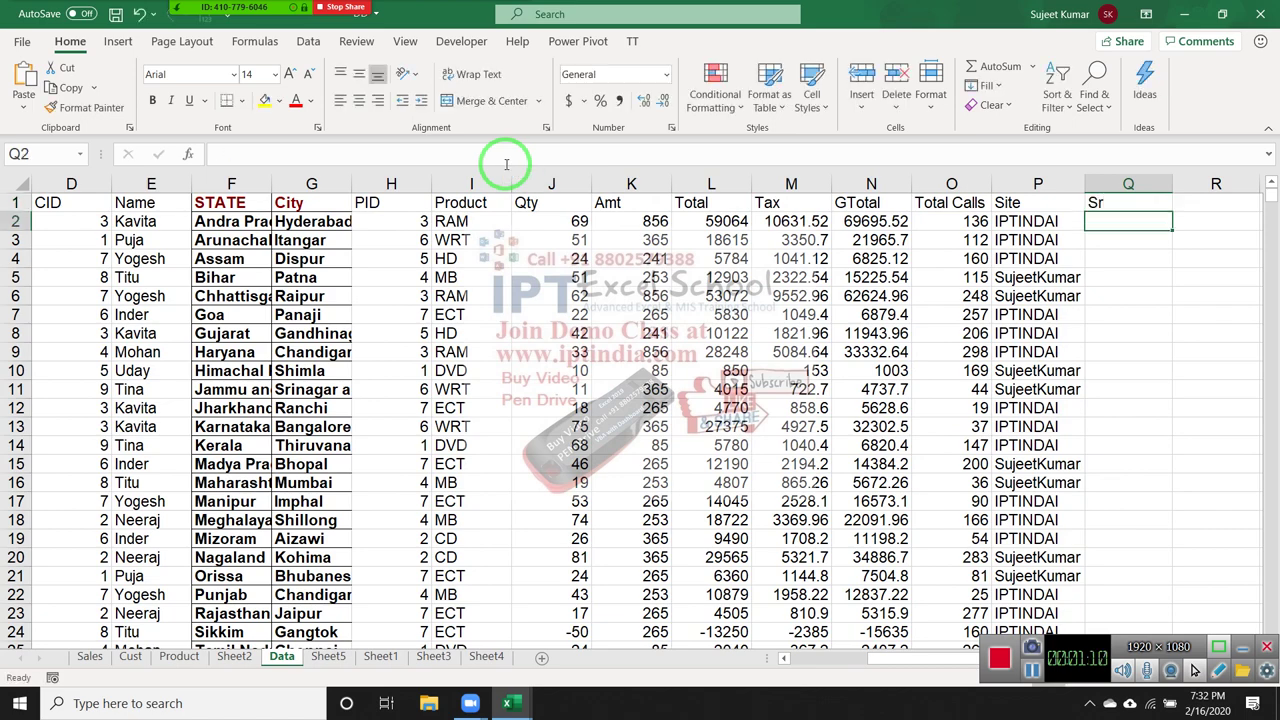
{"action": "type", "text": "1"}
{"action": "key", "text": "Return"}
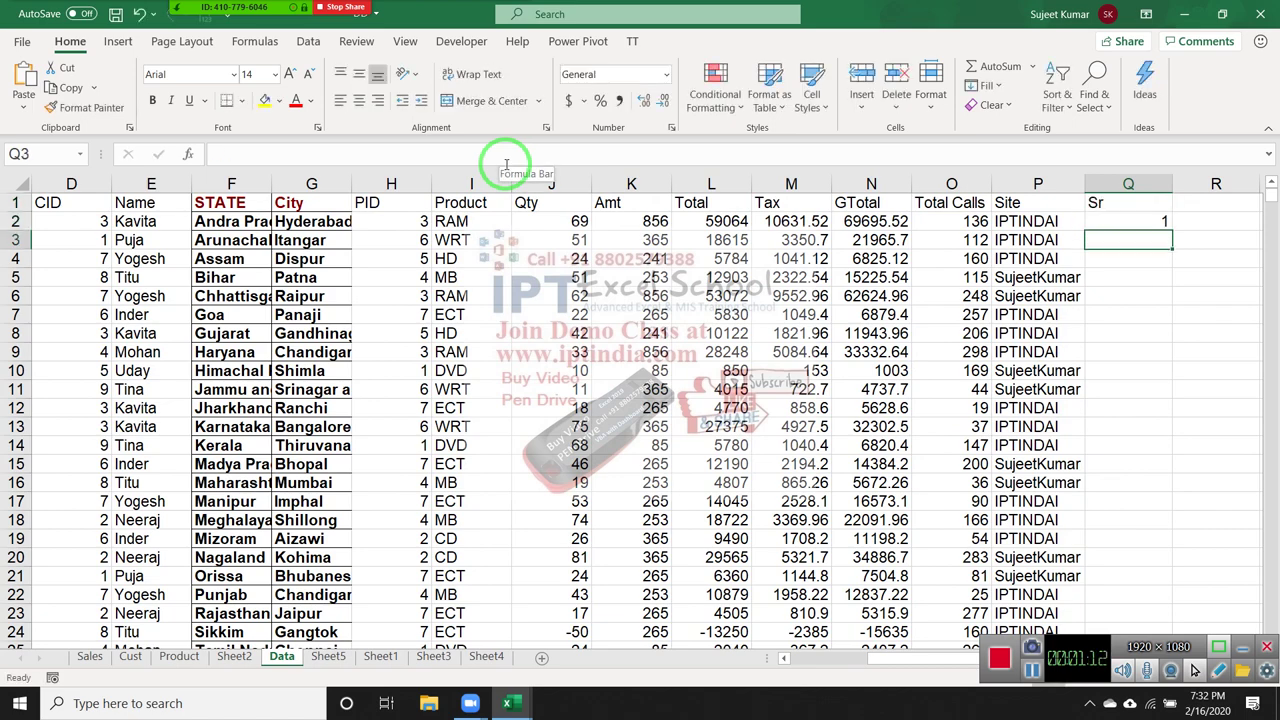
{"action": "key", "text": "ctrl+n"}
{"action": "key", "text": "ctrl+w"}
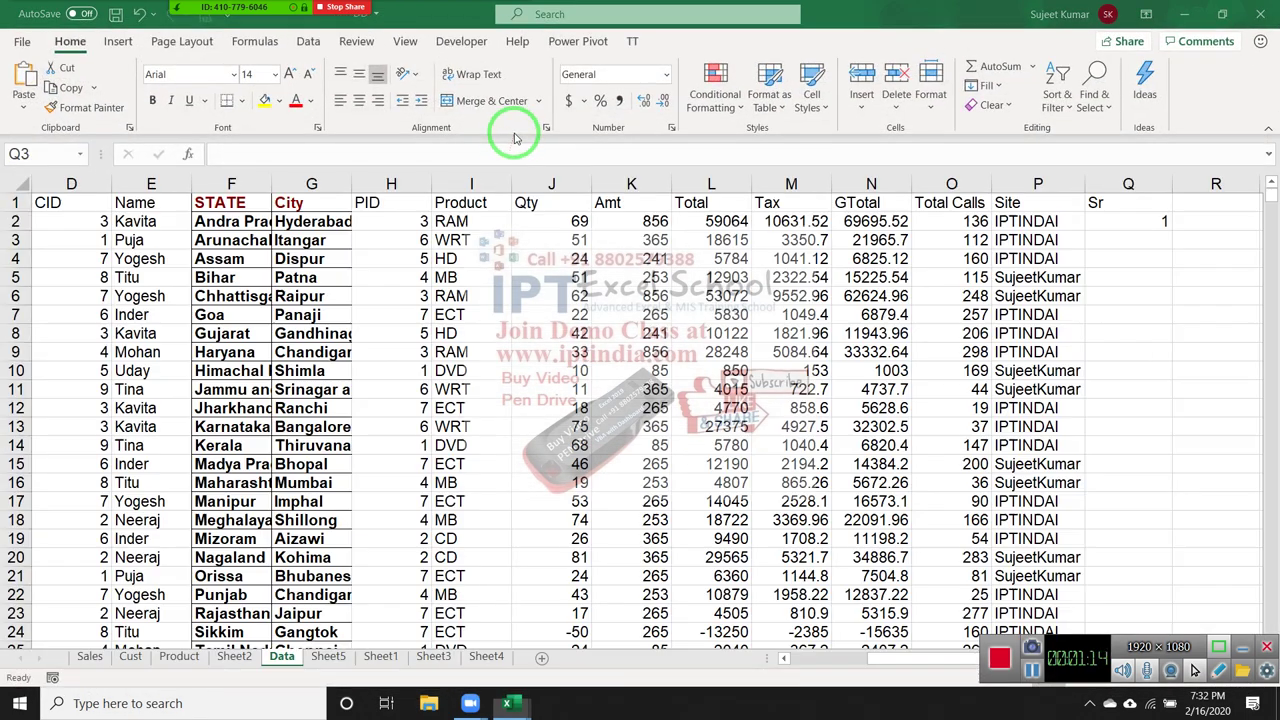
{"action": "type", "text": "2"}
{"action": "key", "text": "Return"}
{"action": "key", "text": "Up"}
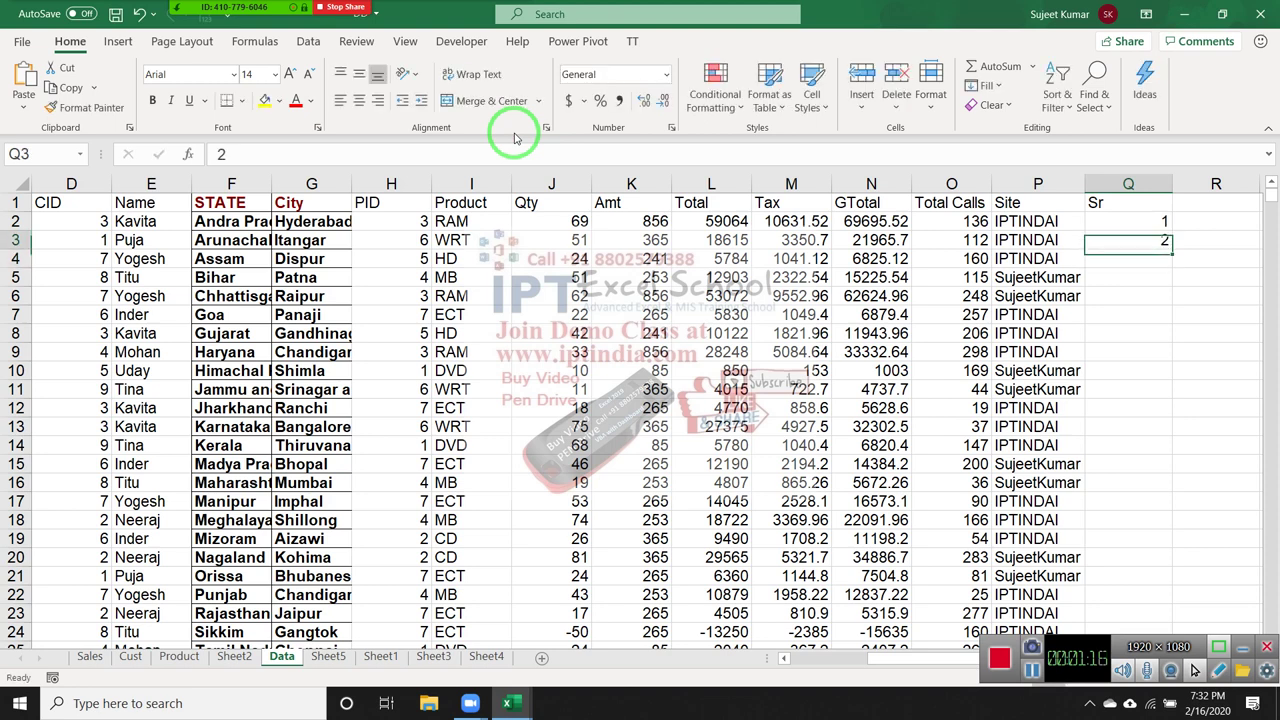
{"action": "key", "text": "shift+Up"}
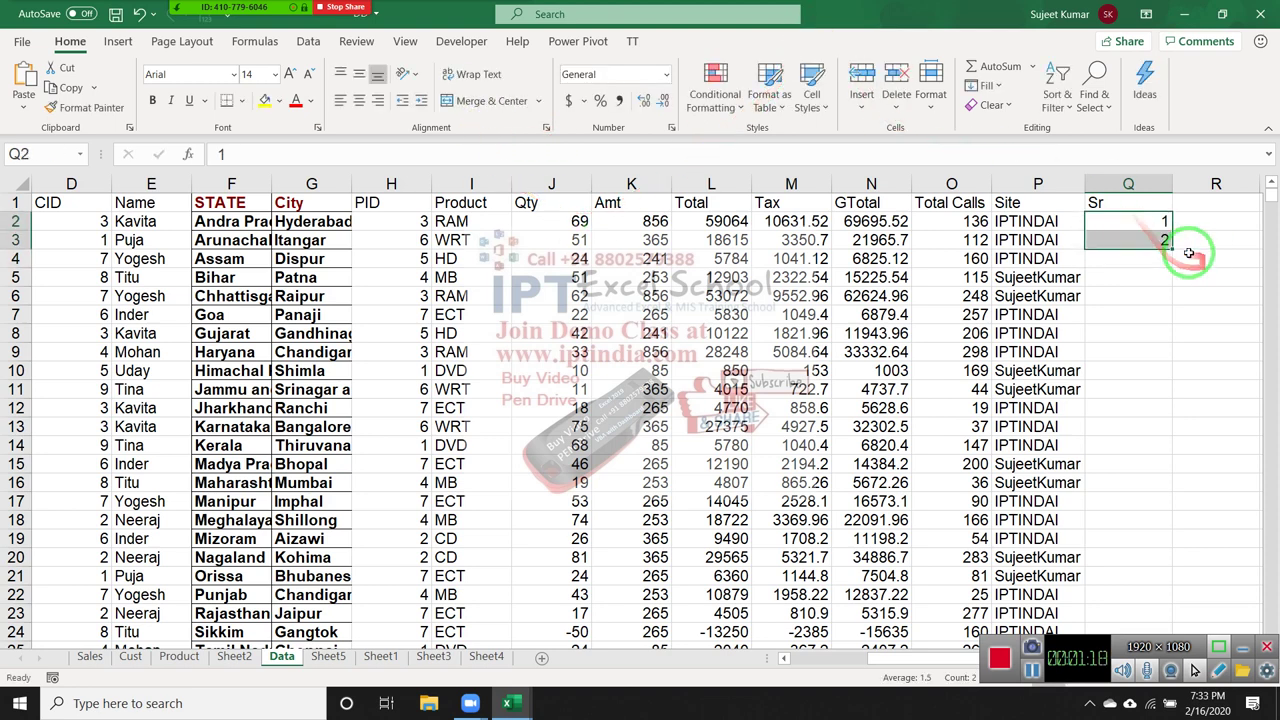
{"action": "double_click", "coordinate": [1173, 252]}
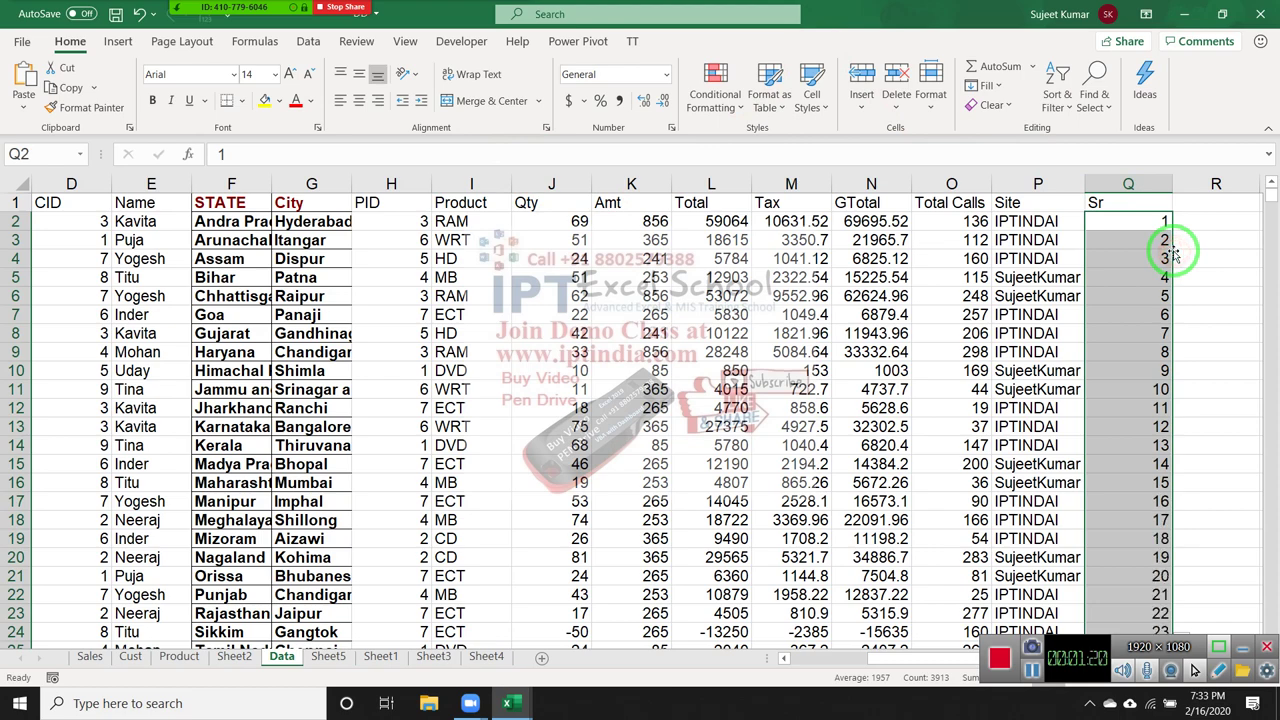
Repeat the Sr series below the table from Q3915, then select the whole range back to A1.
{"action": "key", "text": "ctrl+c"}
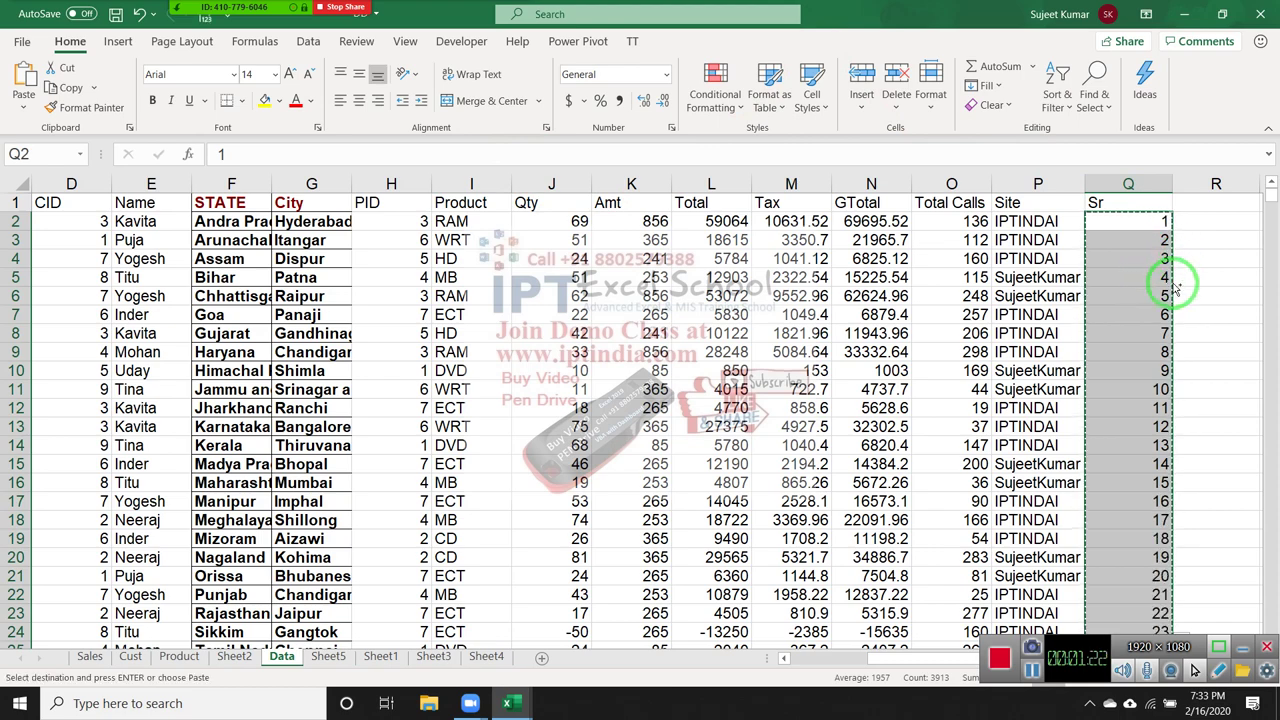
{"action": "key", "text": "ctrl+Down"}
{"action": "key", "text": "Down"}
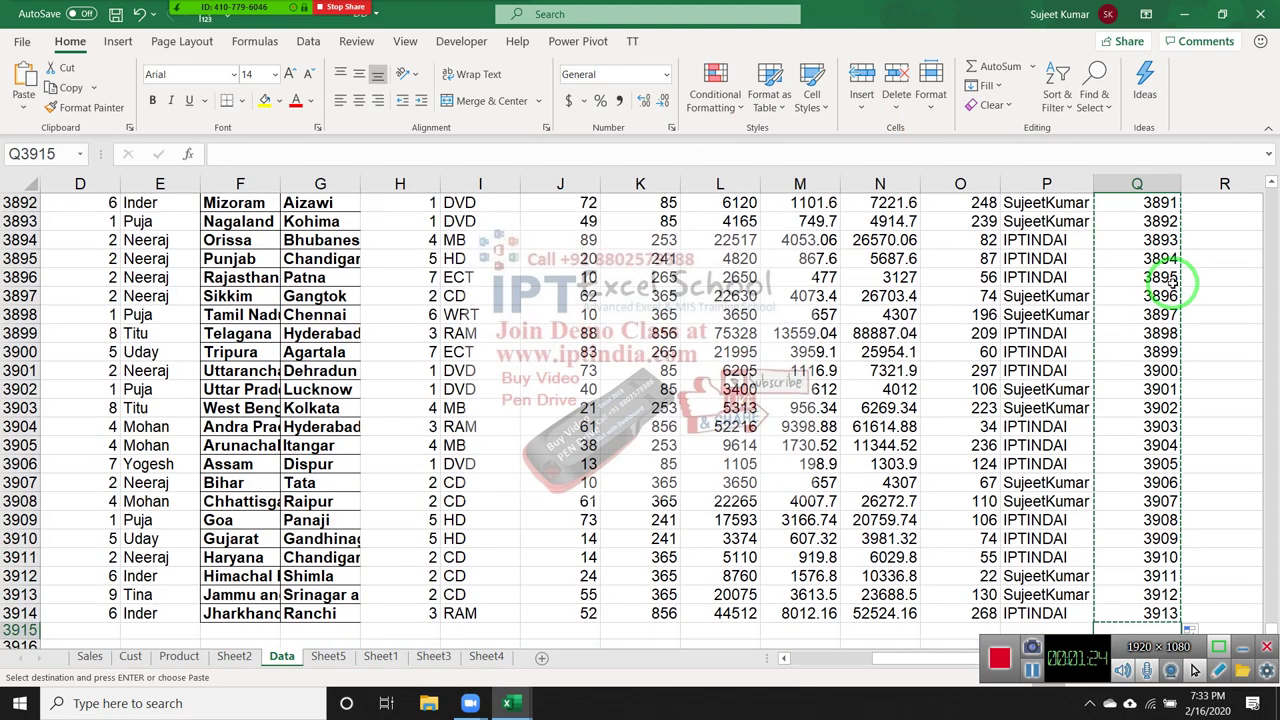
{"action": "key", "text": "Escape"}
{"action": "key", "text": "ctrl+Down"}
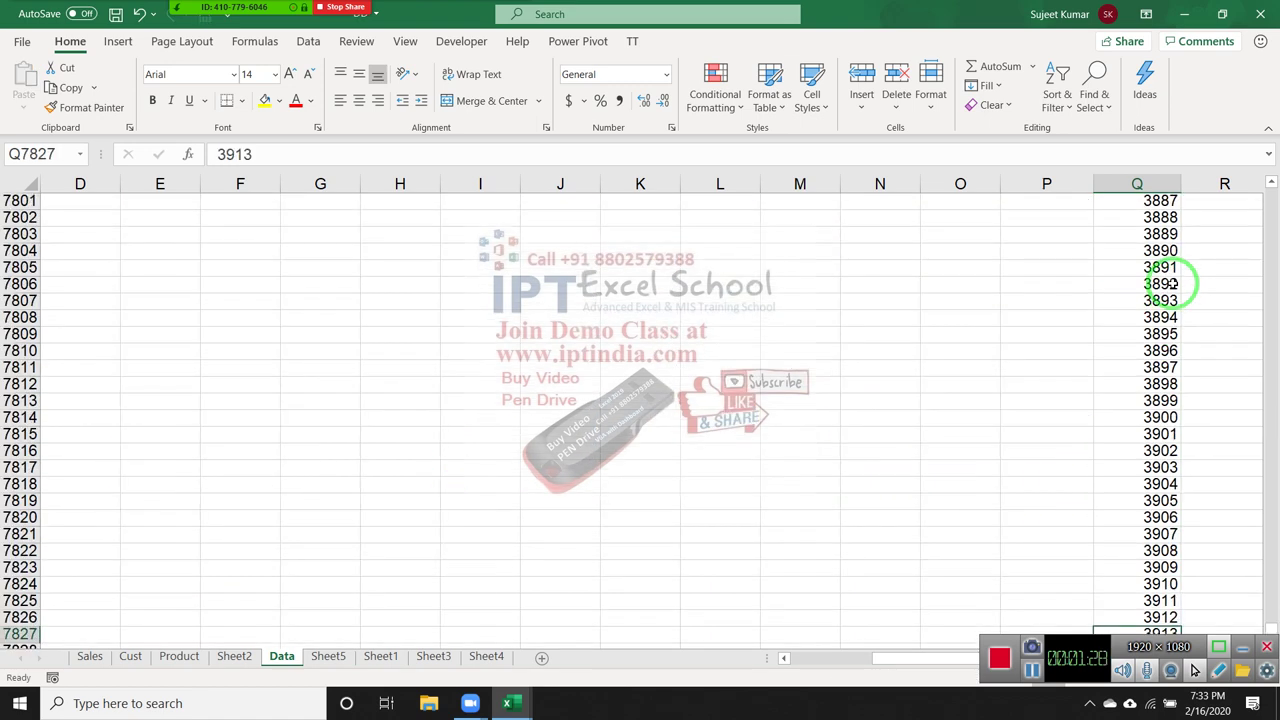
{"action": "key", "text": "ctrl+shift+Left"}
{"action": "key", "text": "ctrl+shift+Up"}
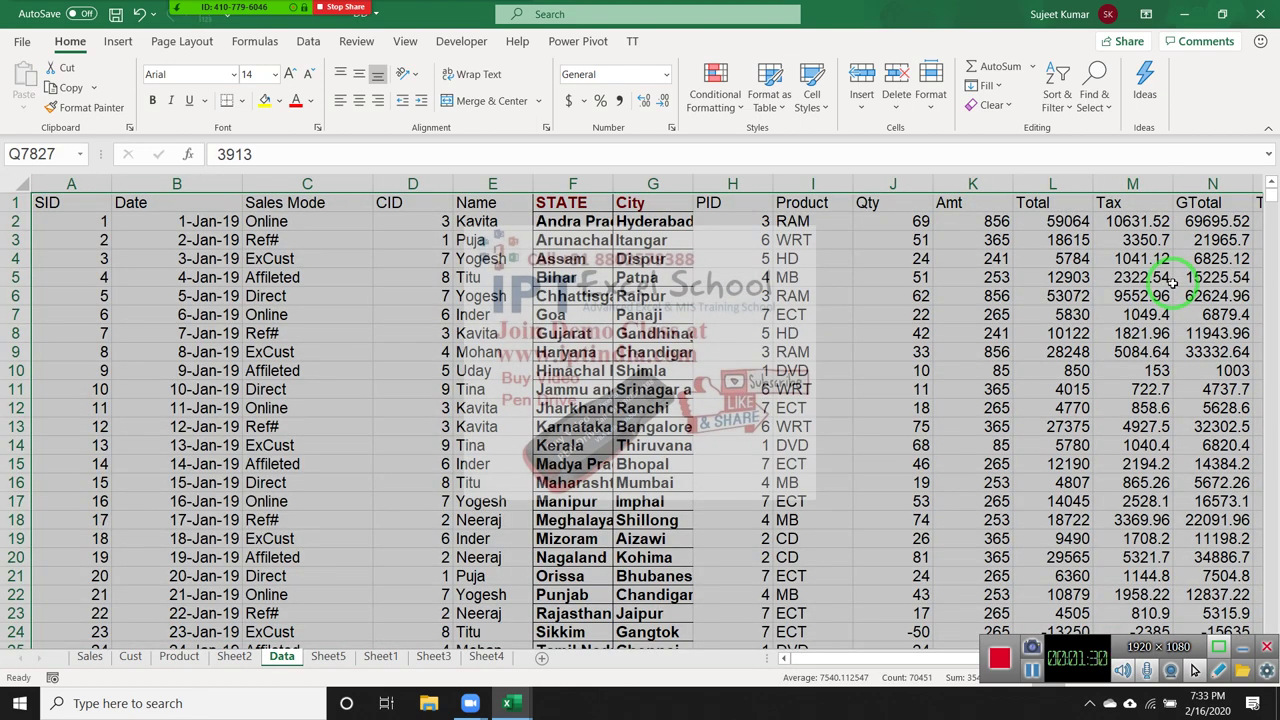
{"action": "scroll", "coordinate": [323, 251], "scroll_direction": "down", "scroll_amount": 1}
{"action": "scroll", "coordinate": [320, 249], "scroll_direction": "down", "scroll_amount": 2}
{"action": "scroll", "coordinate": [440, 245], "scroll_direction": "down", "scroll_amount": 1}
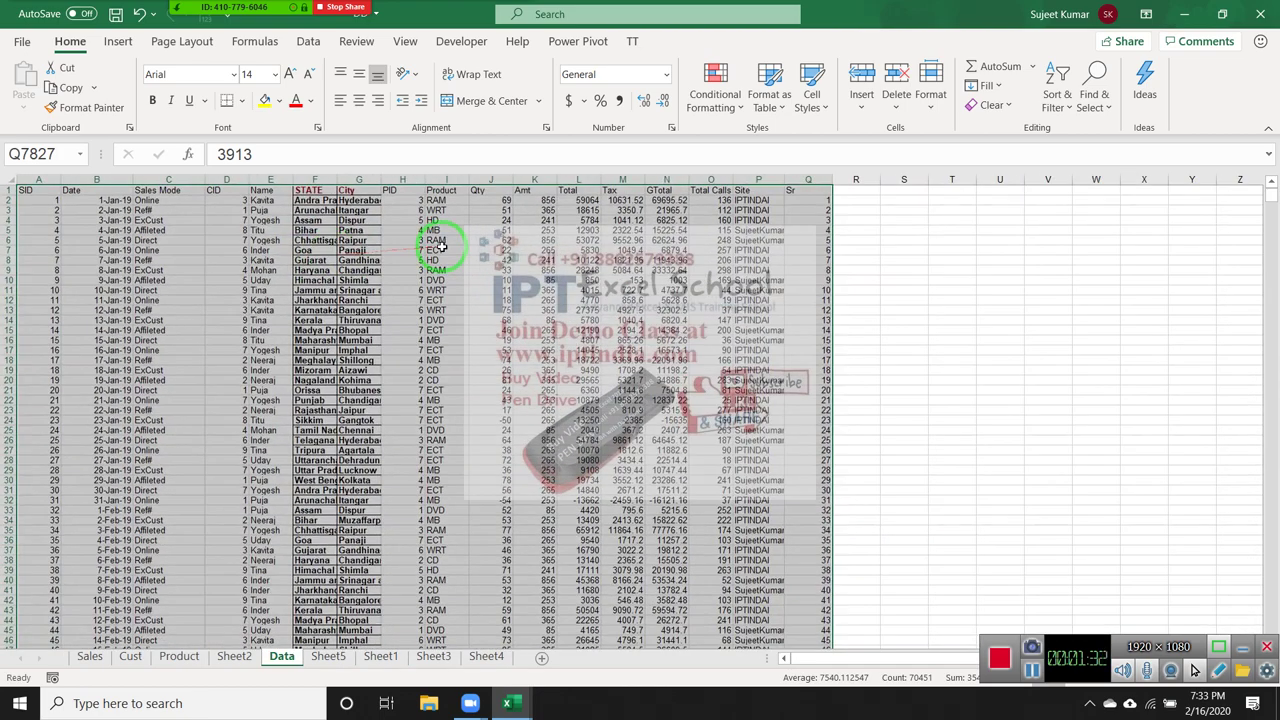
{"action": "scroll", "coordinate": [440, 245], "scroll_direction": "up", "scroll_amount": 1}
{"action": "scroll", "coordinate": [430, 243], "scroll_direction": "down", "scroll_amount": 1}
{"action": "left_click_drag", "start_coordinate": [605, 190], "coordinate": [877, 244]}
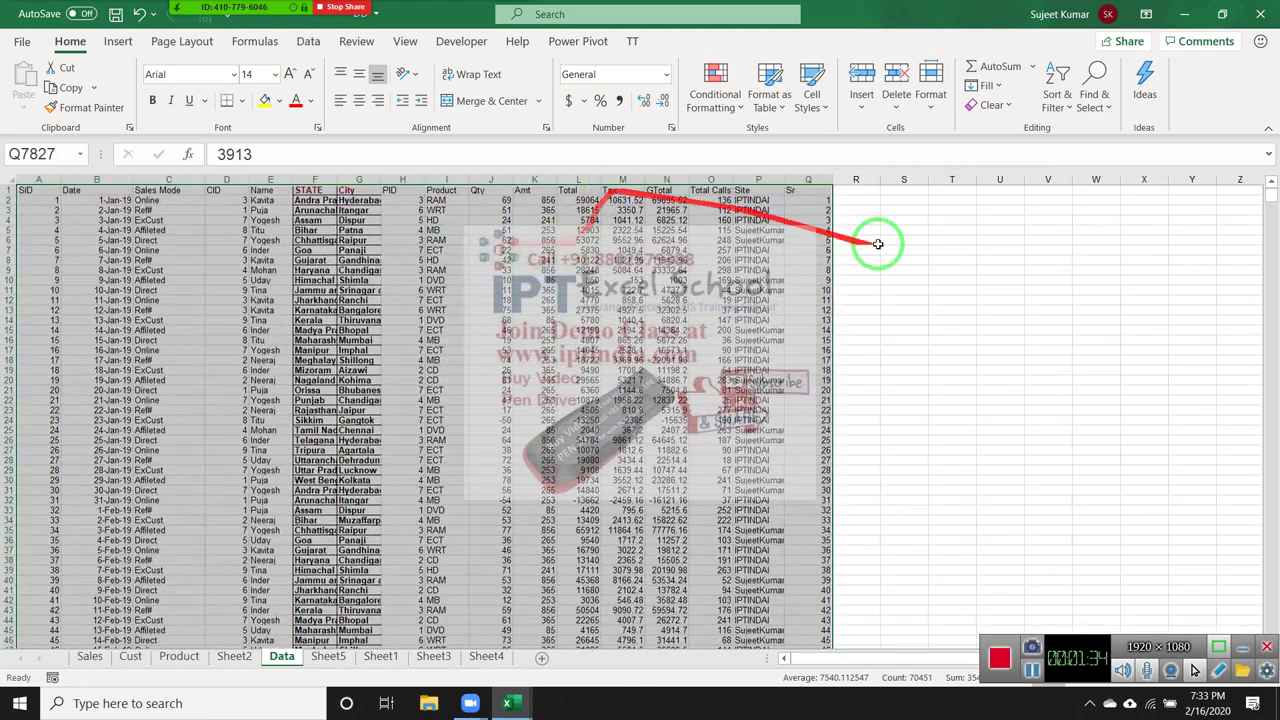
{"action": "mouse_move", "coordinate": [829, 201]}
{"action": "left_mouse_down"}
{"action": "mouse_move", "coordinate": [63, 206]}
{"action": "mouse_move", "coordinate": [486, 271]}
{"action": "left_mouse_up"}
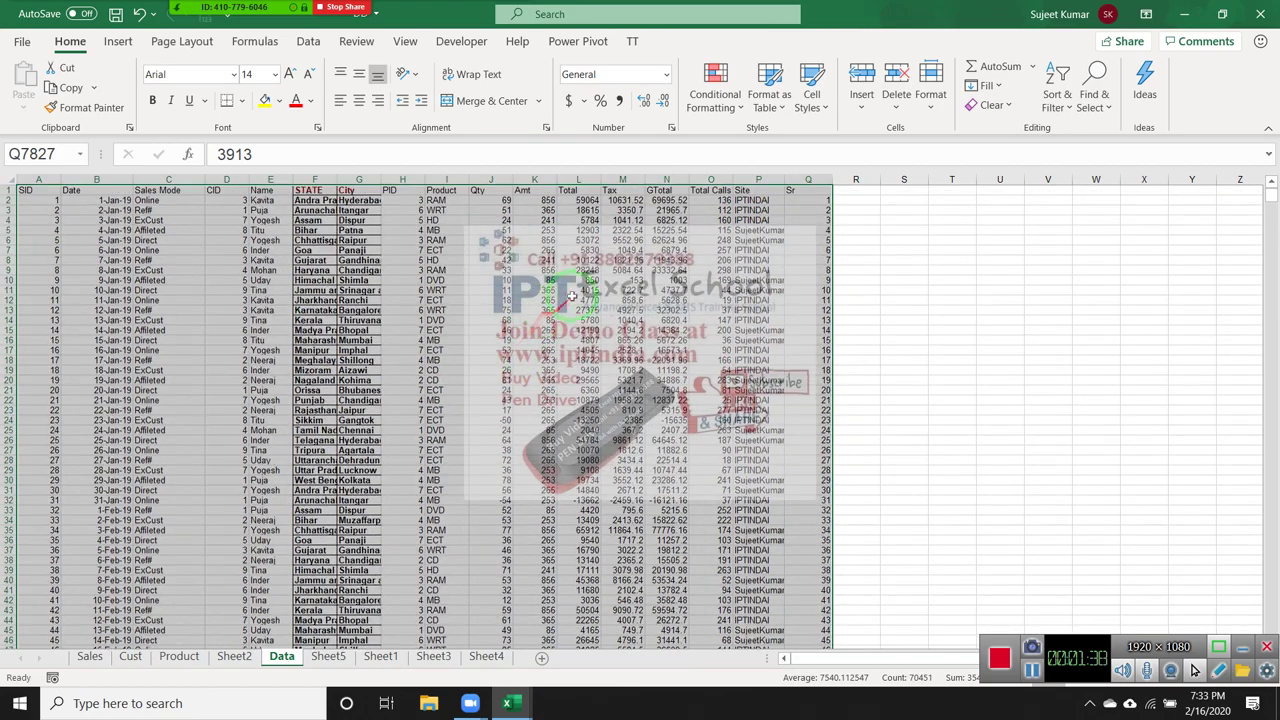
{"action": "scroll", "coordinate": [571, 296], "scroll_direction": "down", "scroll_amount": 7}
{"action": "scroll", "coordinate": [571, 296], "scroll_direction": "down", "scroll_amount": 10}
{"action": "scroll", "coordinate": [595, 345], "scroll_direction": "down", "scroll_amount": 10}
{"action": "scroll", "coordinate": [595, 345], "scroll_direction": "down", "scroll_amount": 11}
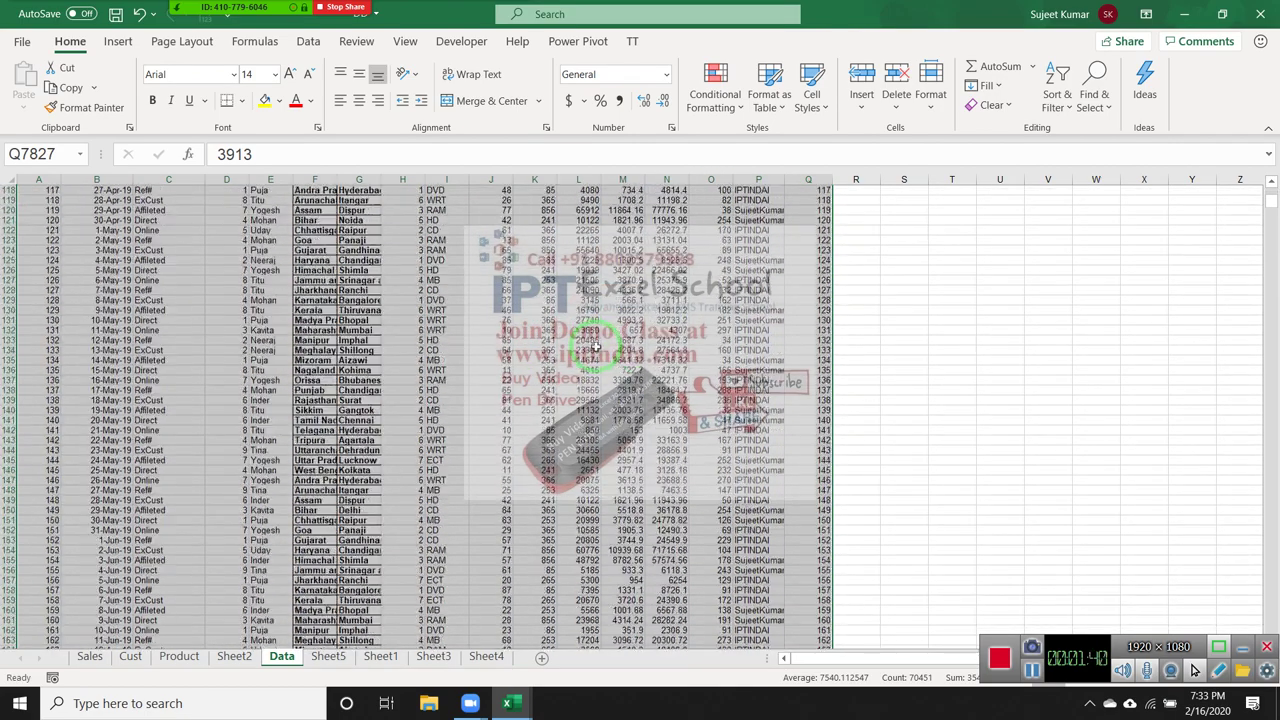
{"action": "scroll", "coordinate": [596, 345], "scroll_direction": "down", "scroll_amount": 20}
{"action": "left_click_drag", "start_coordinate": [500, 400], "coordinate": [1223, 303]}
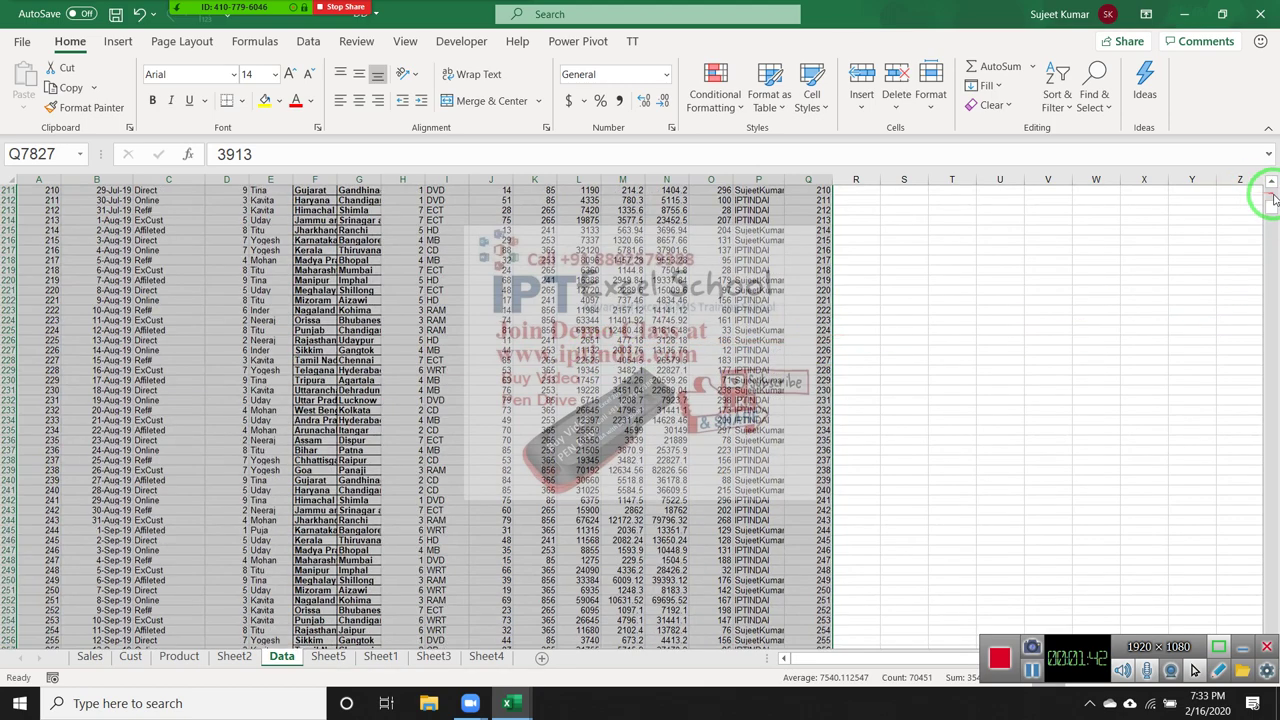
{"action": "left_click_drag", "start_coordinate": [1270, 200], "coordinate": [1267, 270]}
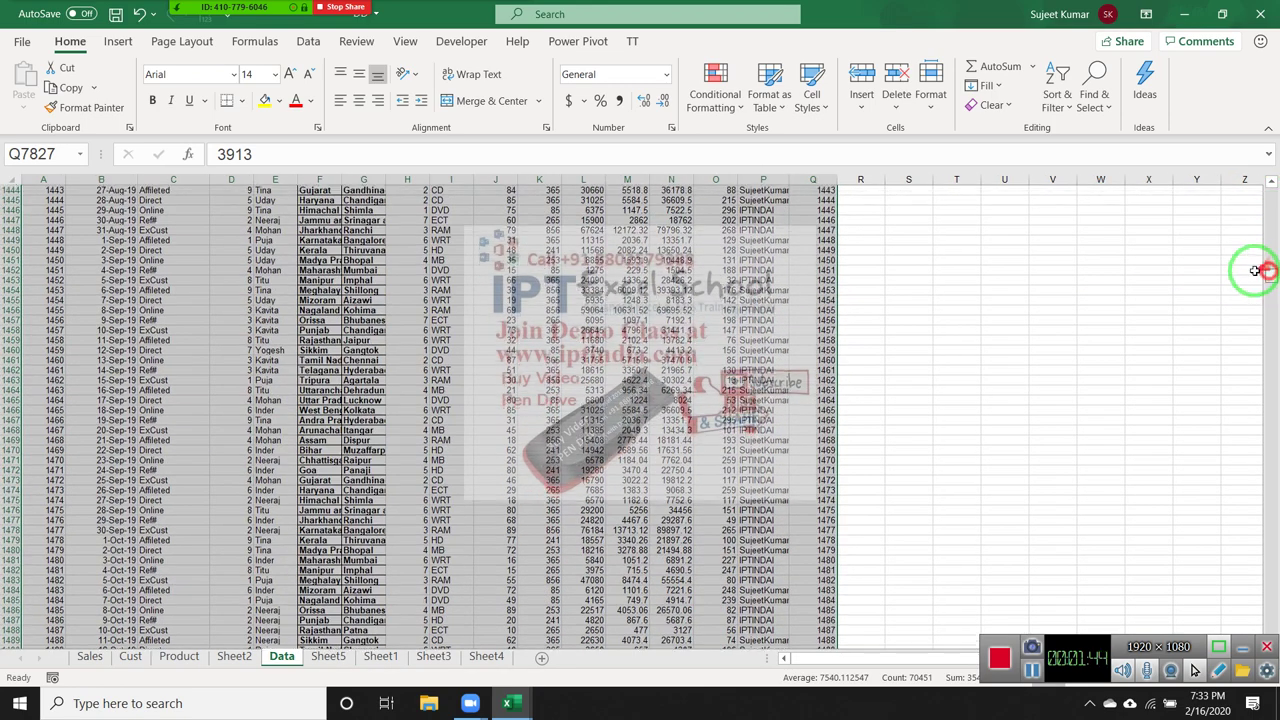
{"action": "left_click", "coordinate": [451, 292]}
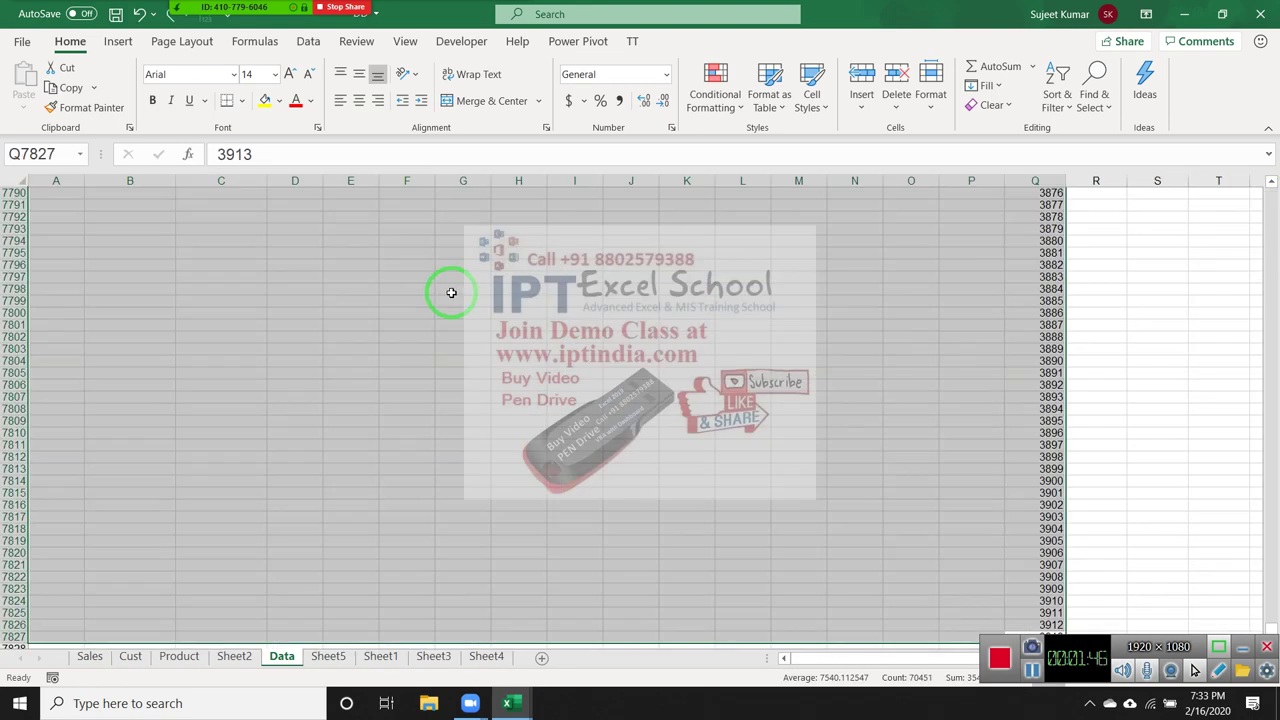
{"action": "scroll", "coordinate": [451, 292], "scroll_direction": "down", "scroll_amount": 2, "text": "ctrl"}
{"action": "scroll", "coordinate": [451, 292], "scroll_direction": "up", "scroll_amount": 1, "text": "ctrl"}
{"action": "scroll", "coordinate": [451, 292], "scroll_direction": "up", "scroll_amount": 1, "text": "ctrl"}
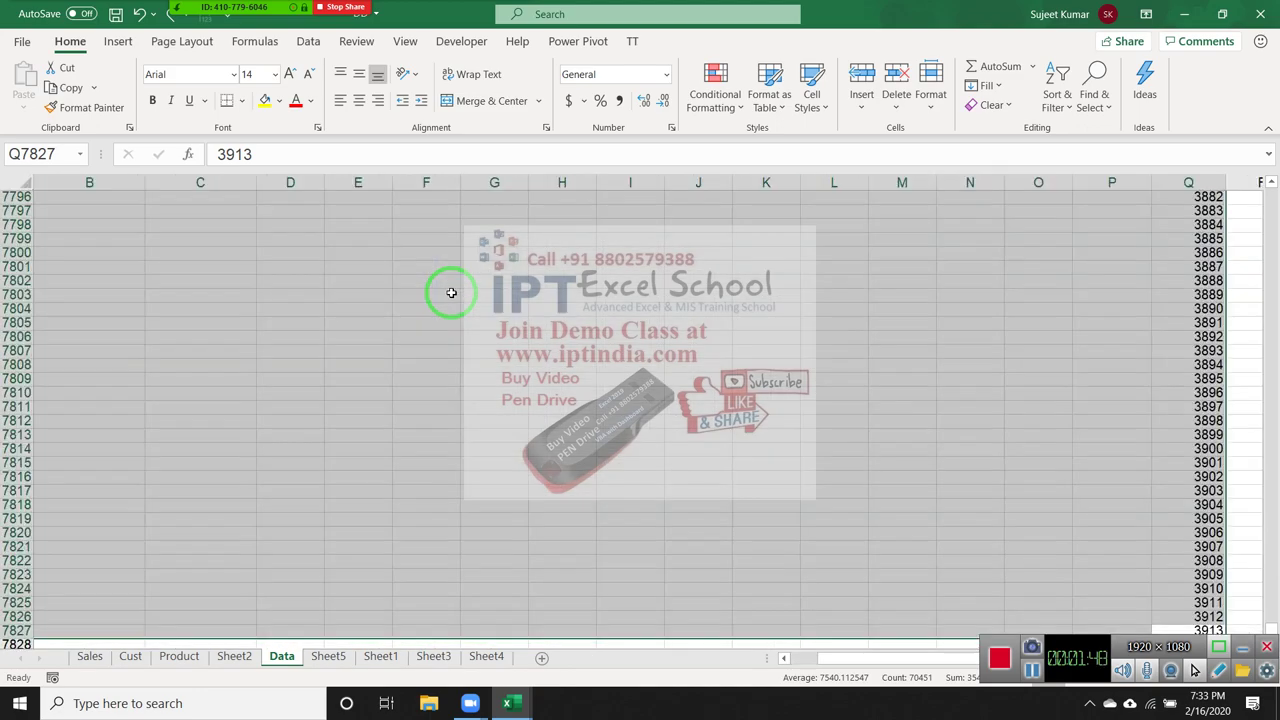
{"action": "scroll", "coordinate": [451, 292], "scroll_direction": "up", "scroll_amount": 1, "text": "ctrl"}
{"action": "scroll", "coordinate": [451, 292], "scroll_direction": "up", "scroll_amount": 1, "text": "ctrl"}
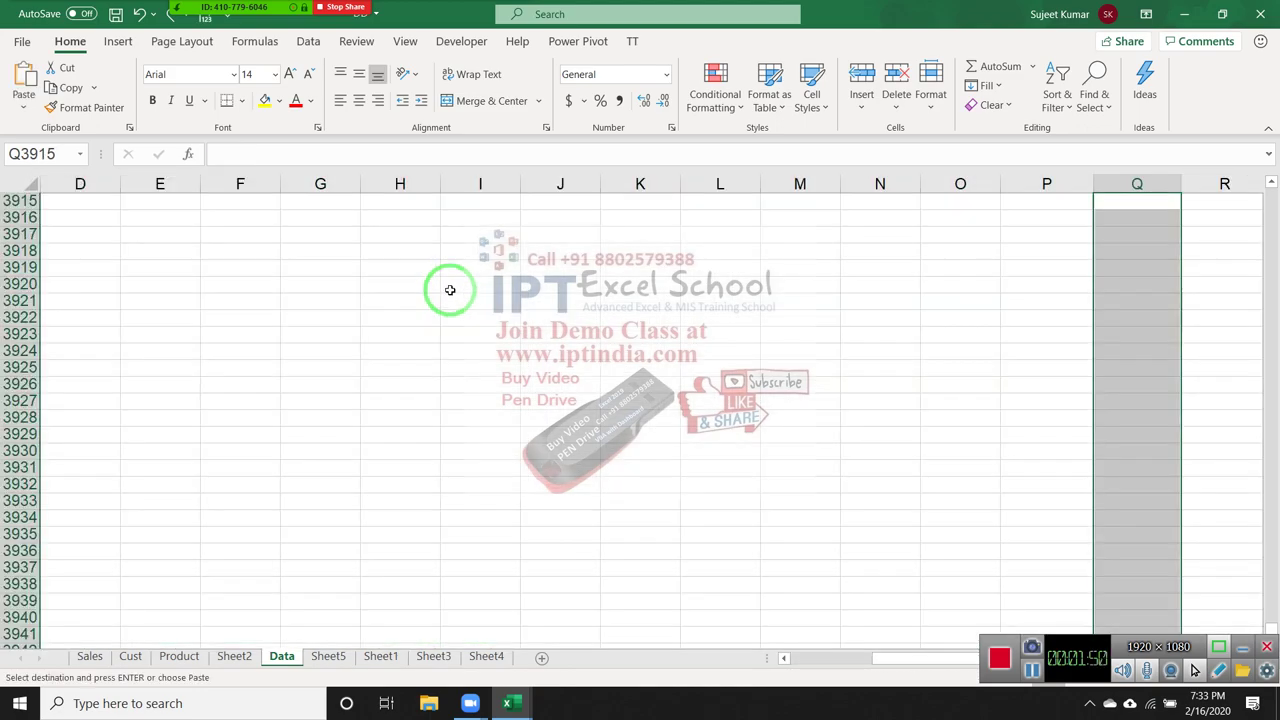
{"action": "key", "text": "Up"}
{"action": "key", "text": "ctrl+c"}
{"action": "key", "text": "Escape"}
{"action": "key", "text": "ctrl+Up"}
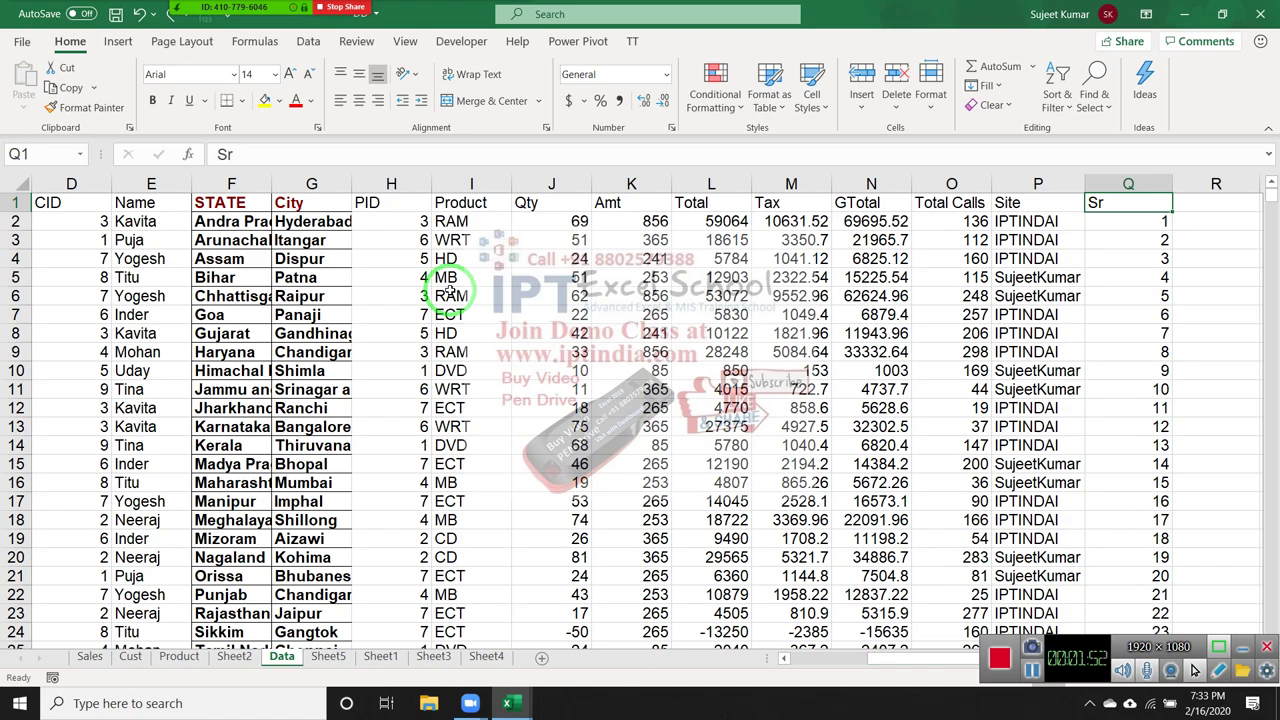
{"action": "key", "text": "Left"}
{"action": "key", "text": "Left"}
{"action": "key", "text": "ctrl+Left"}
{"action": "key", "text": "shift+Right"}
{"action": "key", "text": "shift+Right"}
{"action": "key", "text": "shift+Right"}
{"action": "key", "text": "shift+Right"}
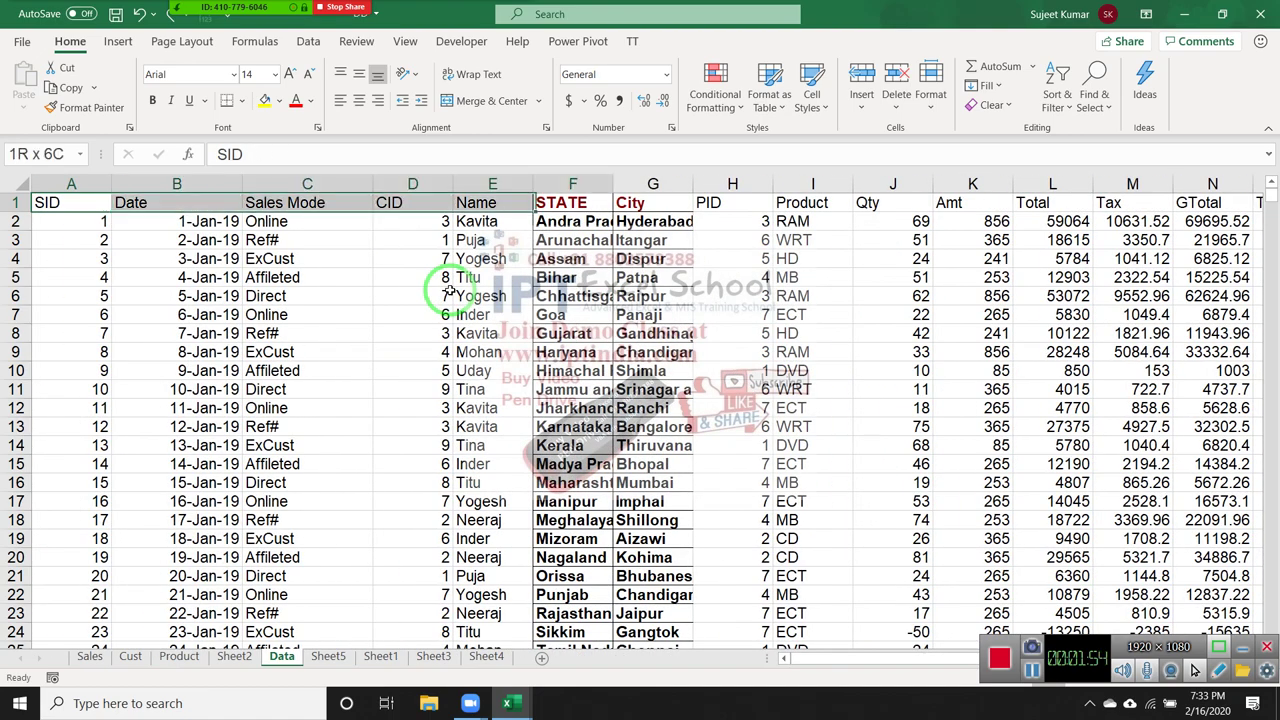
{"action": "key", "text": "shift+Right"}
{"action": "key", "text": "shift+Right"}
{"action": "key", "text": "shift+Right"}
{"action": "key", "text": "shift+Right"}
{"action": "key", "text": "shift+Right"}
{"action": "key", "text": "shift+Right"}
{"action": "key", "text": "shift+Right"}
{"action": "key", "text": "shift+Right"}
{"action": "key", "text": "shift+Right"}
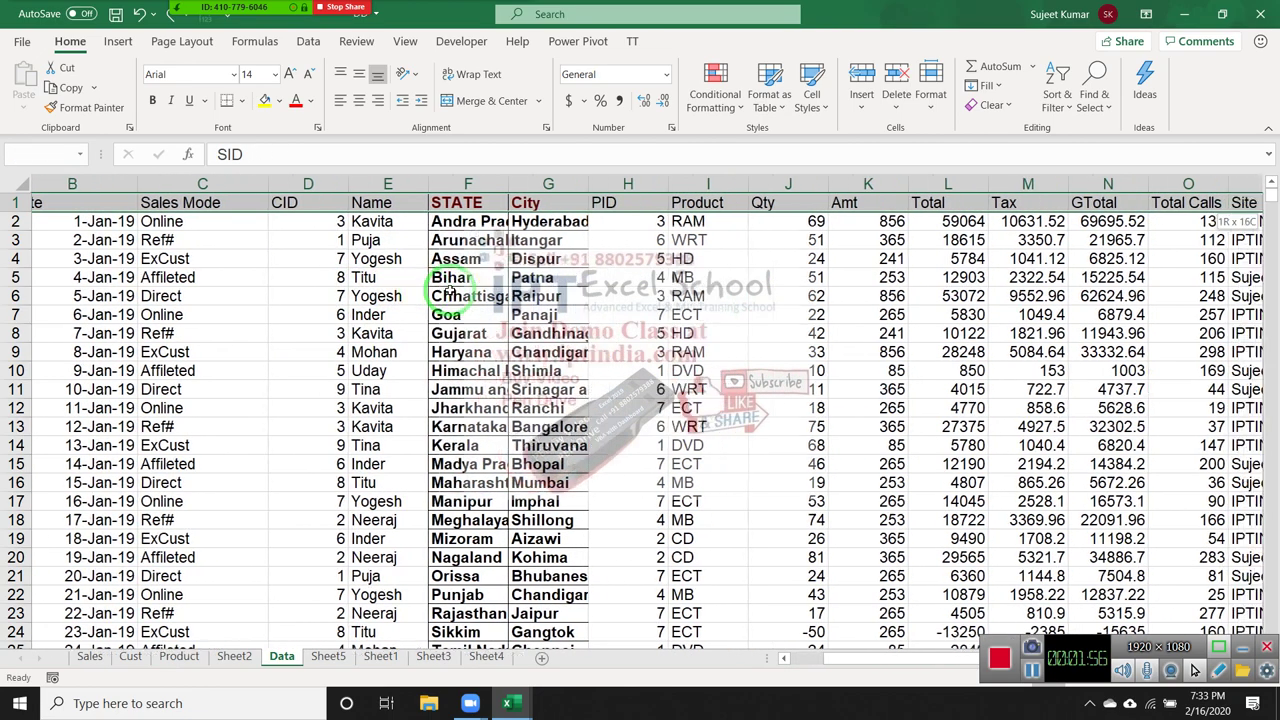
{"action": "key", "text": "shift+Right"}
Copy the headings and first 120 records into a new workbook at A1.
{"action": "key", "text": "shift+Page_Down"}
{"action": "key", "text": "shift+Page_Down"}
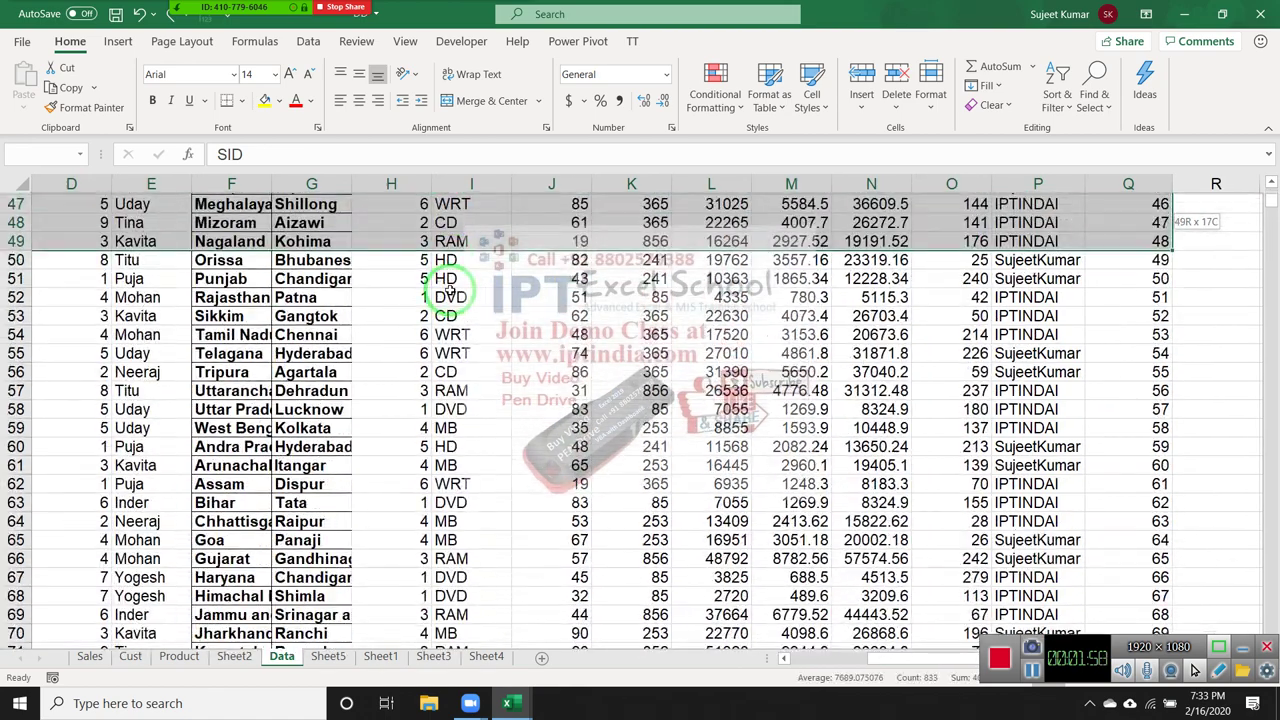
{"action": "key", "text": "shift+Page_Down"}
{"action": "key", "text": "shift+Page_Down"}
{"action": "key", "text": "shift+Page_Down"}
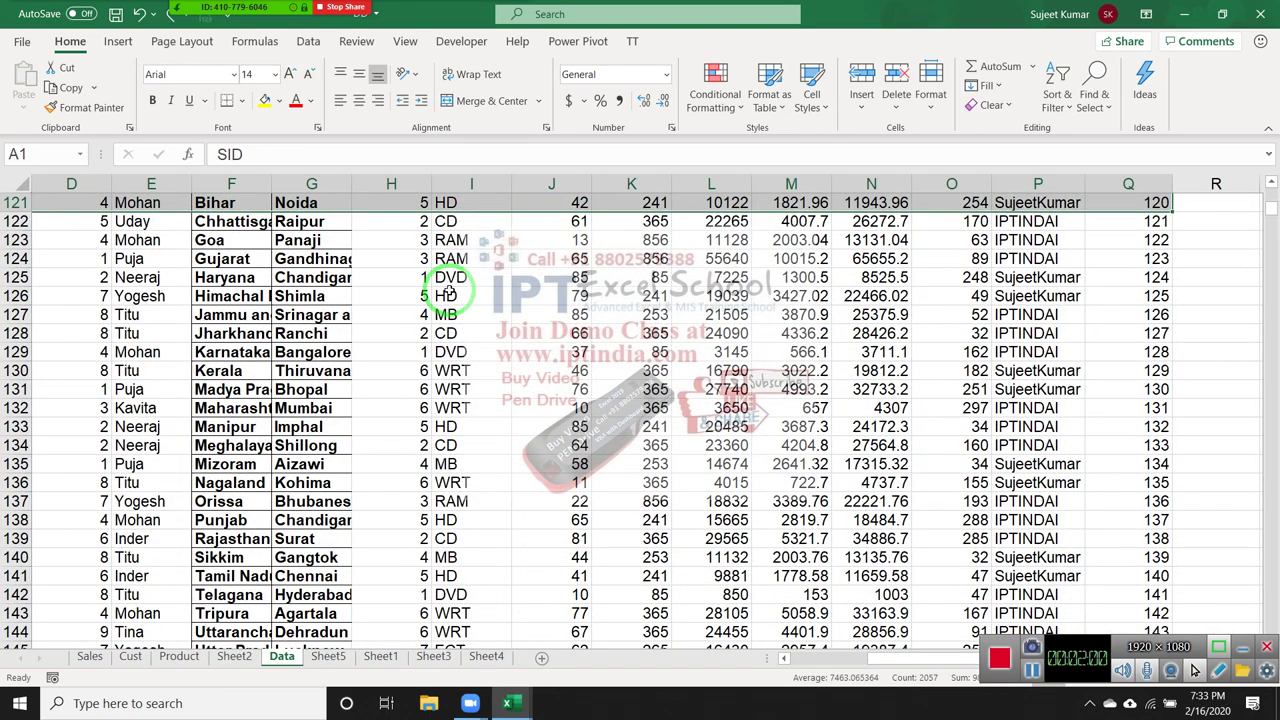
{"action": "key", "text": "ctrl+c"}
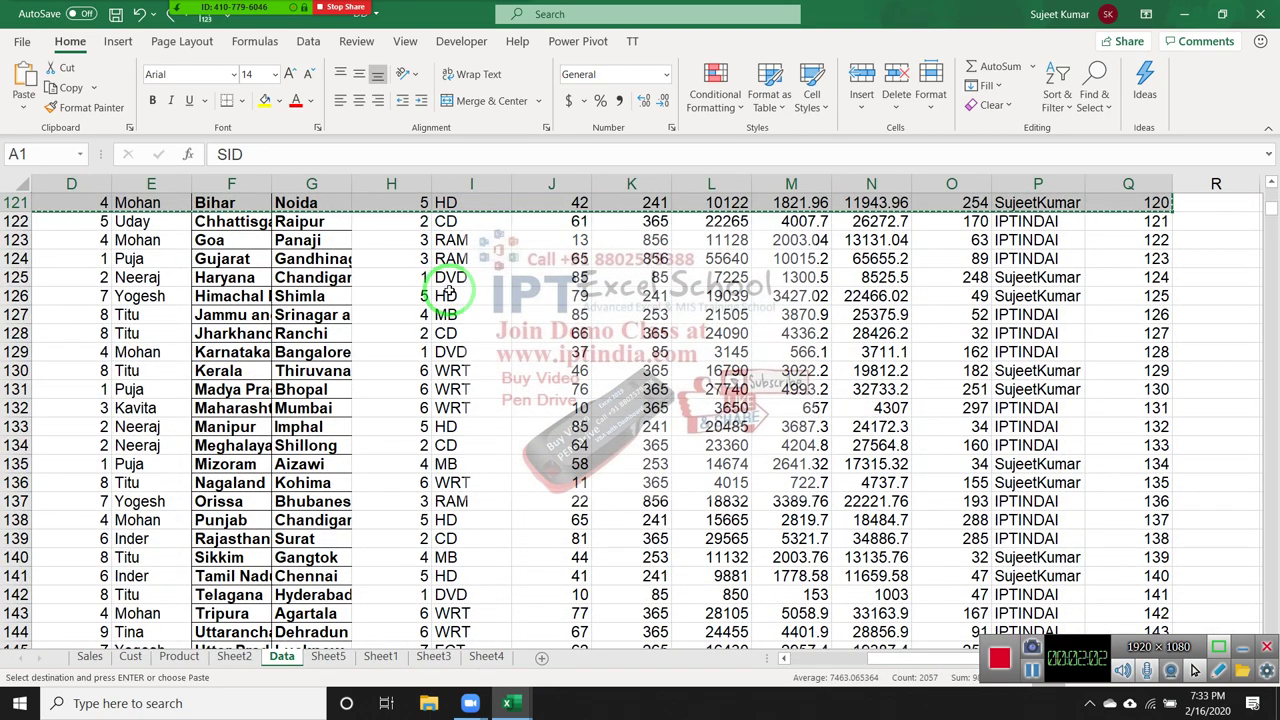
{"action": "key", "text": "ctrl+n"}
{"action": "key", "text": "ctrl+v"}
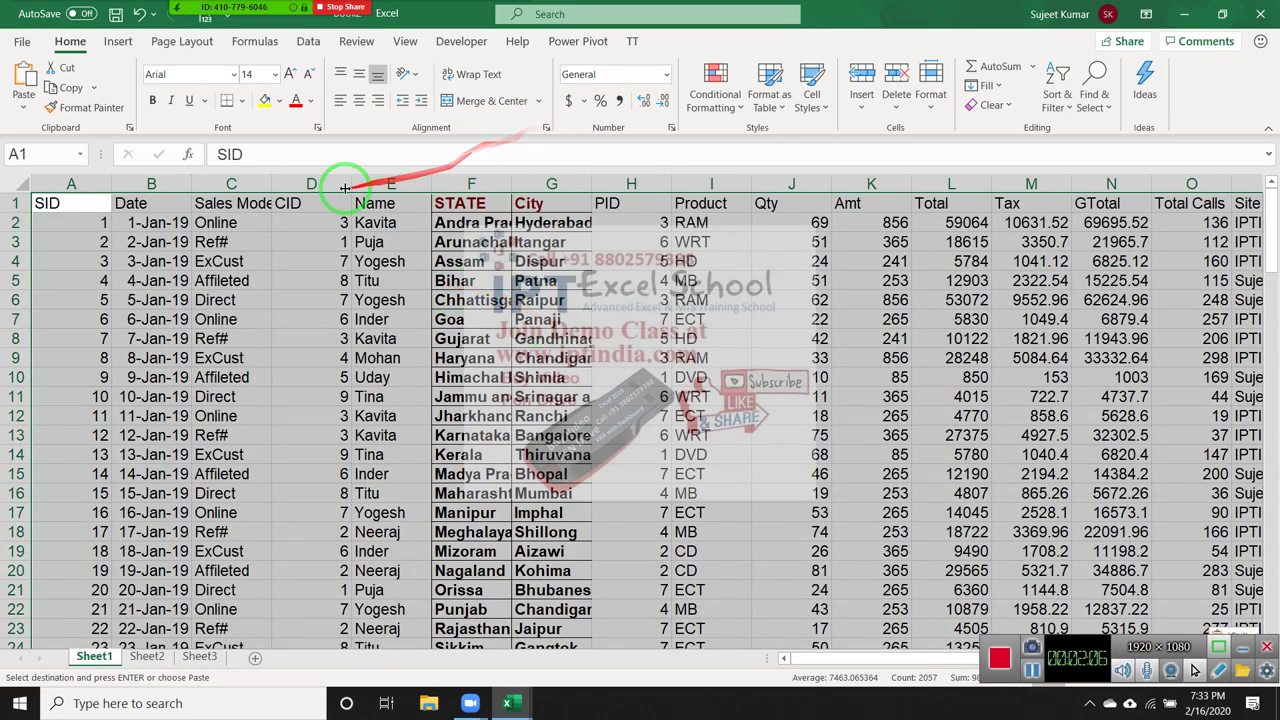
Delete the CID through Amt columns and go to the first Sr value in I2.
{"action": "left_click_drag", "start_coordinate": [320, 184], "coordinate": [885, 217]}
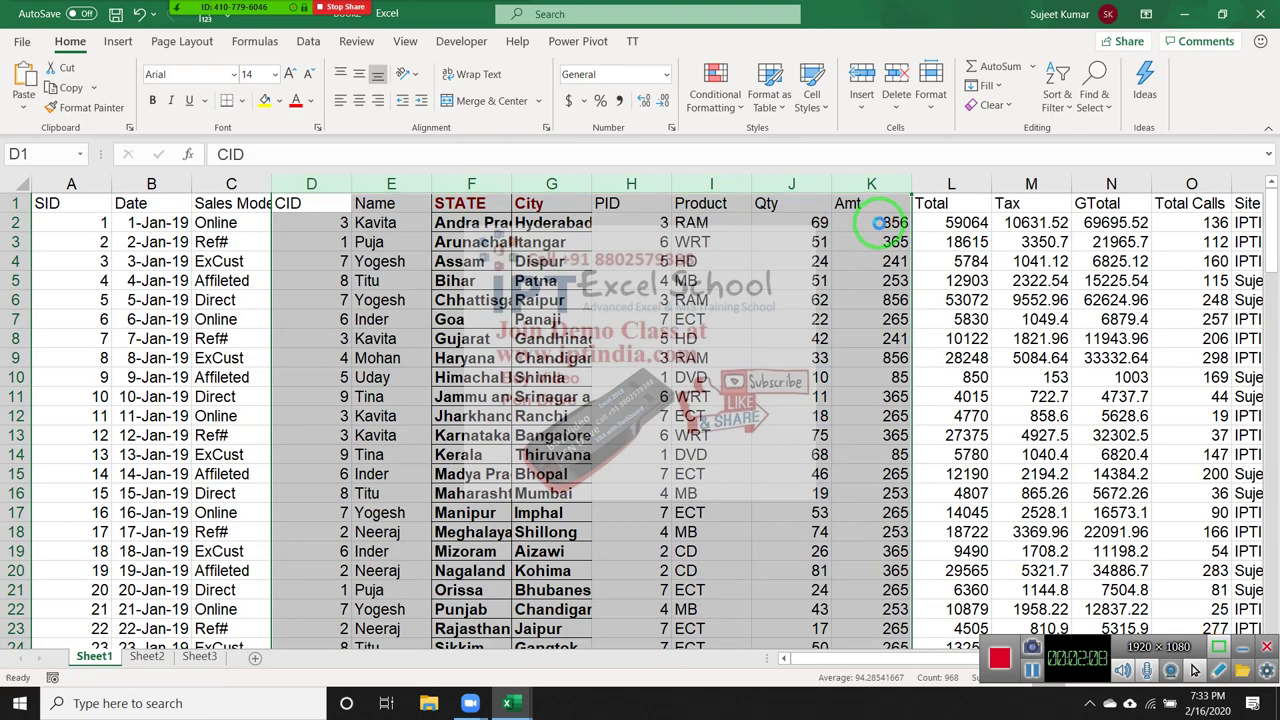
{"action": "key", "text": "ctrl+minus"}
{"action": "left_click", "coordinate": [500, 322]}
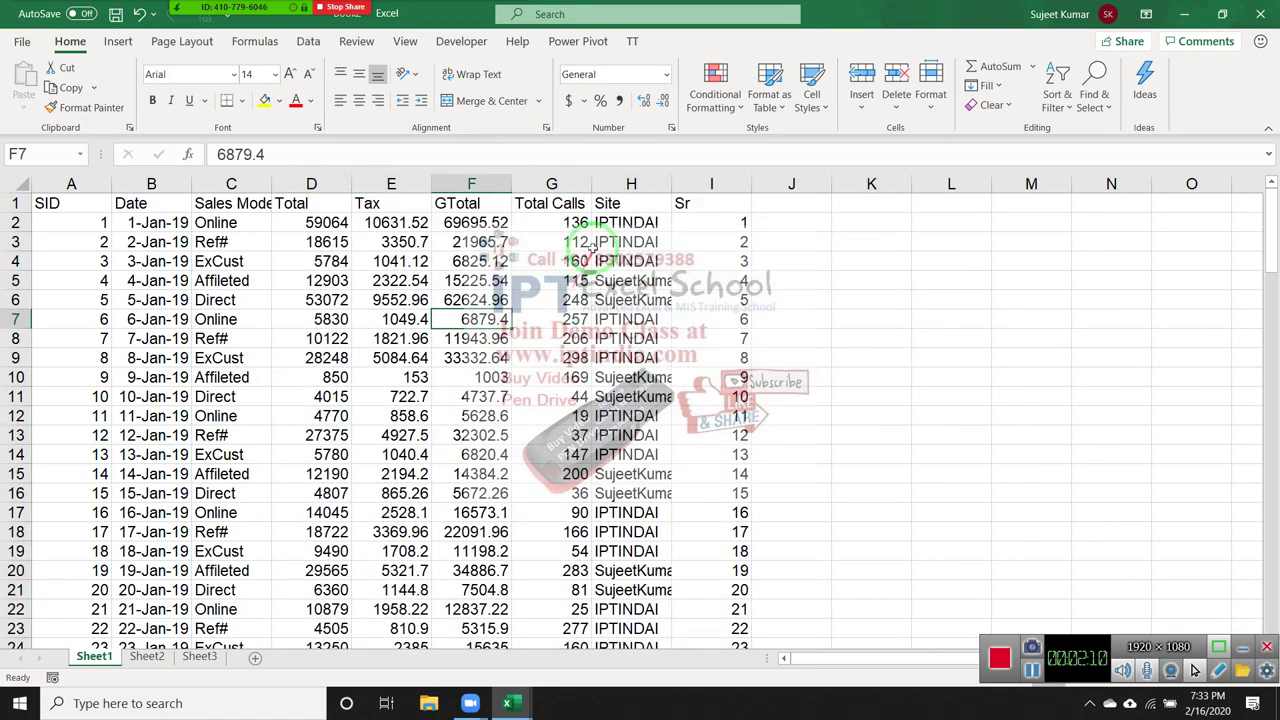
{"action": "left_click", "coordinate": [632, 243]}
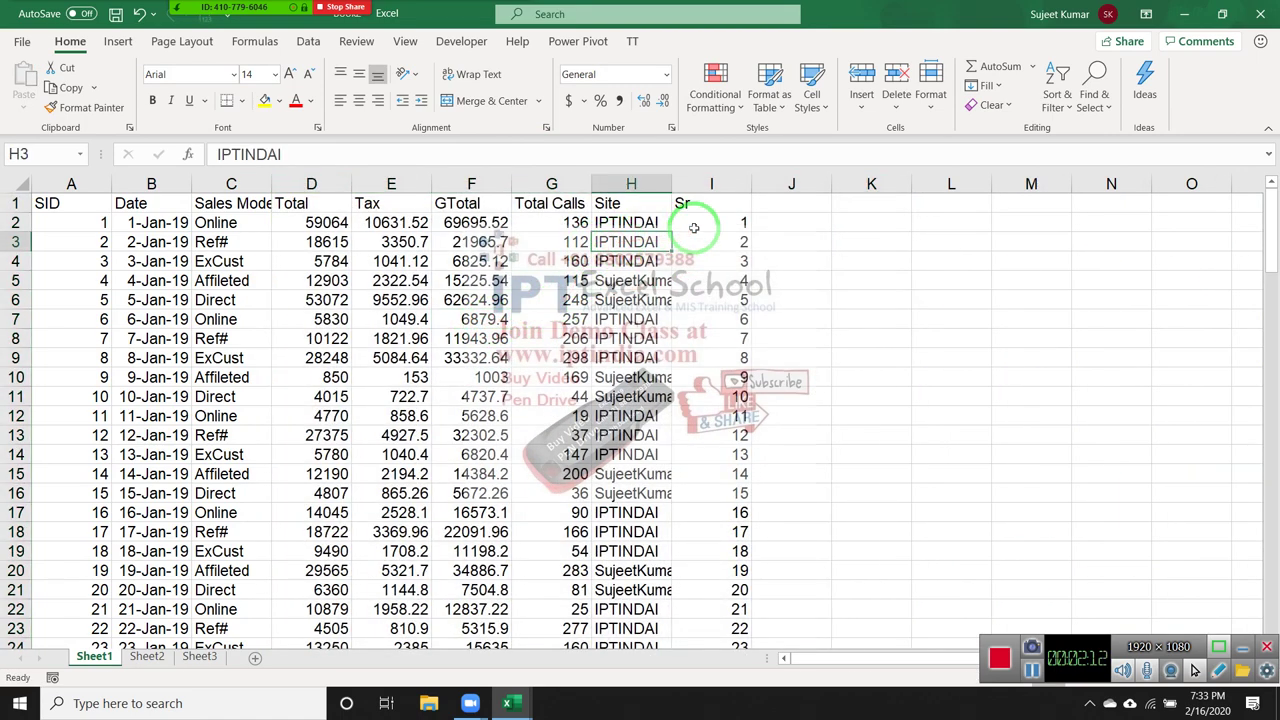
{"action": "left_click", "coordinate": [693, 228]}
Copy the Sr numbers 1–120 and paste them below the records at I122.
{"action": "key", "text": "ctrl+shift+Down"}
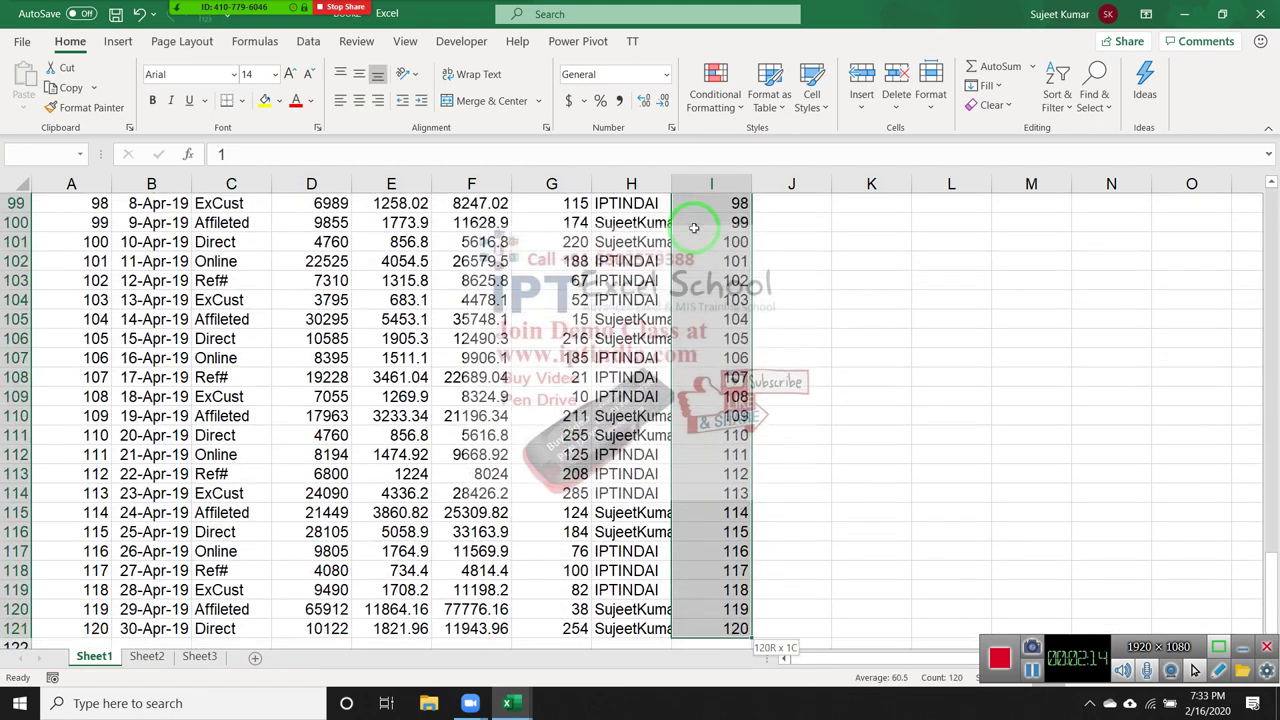
{"action": "key", "text": "ctrl+c"}
{"action": "key", "text": "ctrl+Down"}
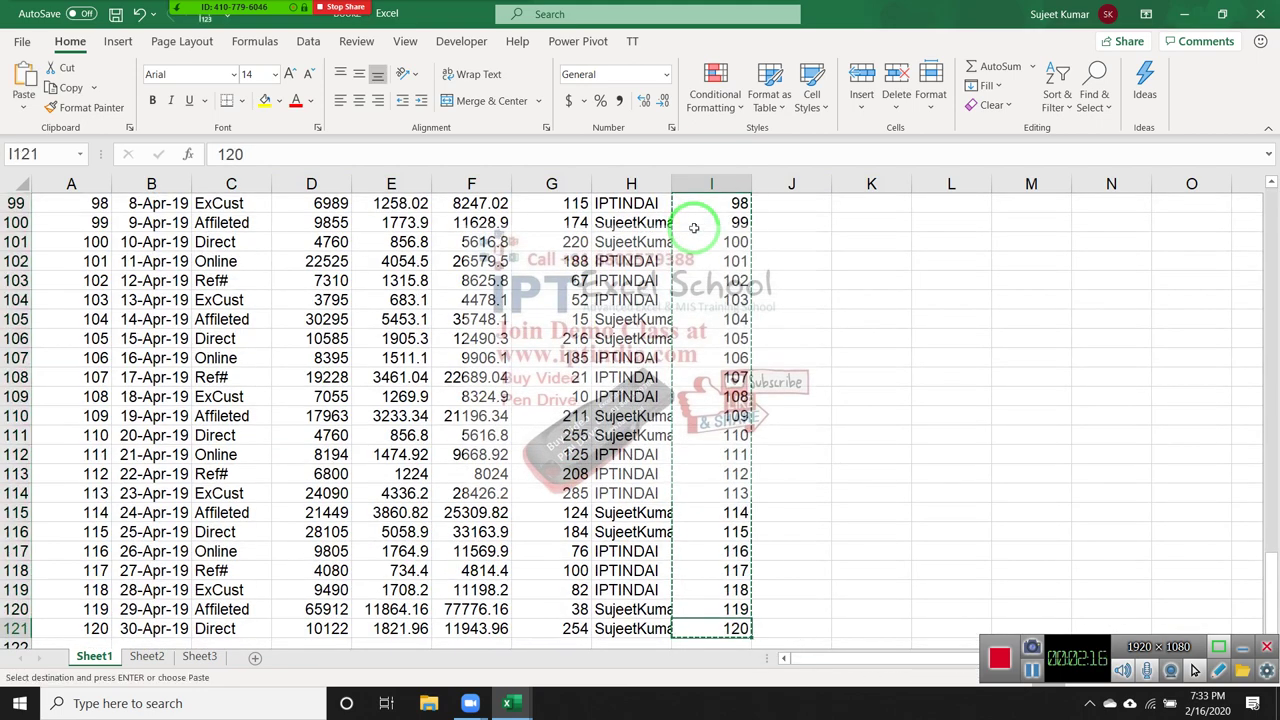
{"action": "key", "text": "Down"}
{"action": "key", "text": "ctrl+v"}
{"action": "key", "text": "Escape"}
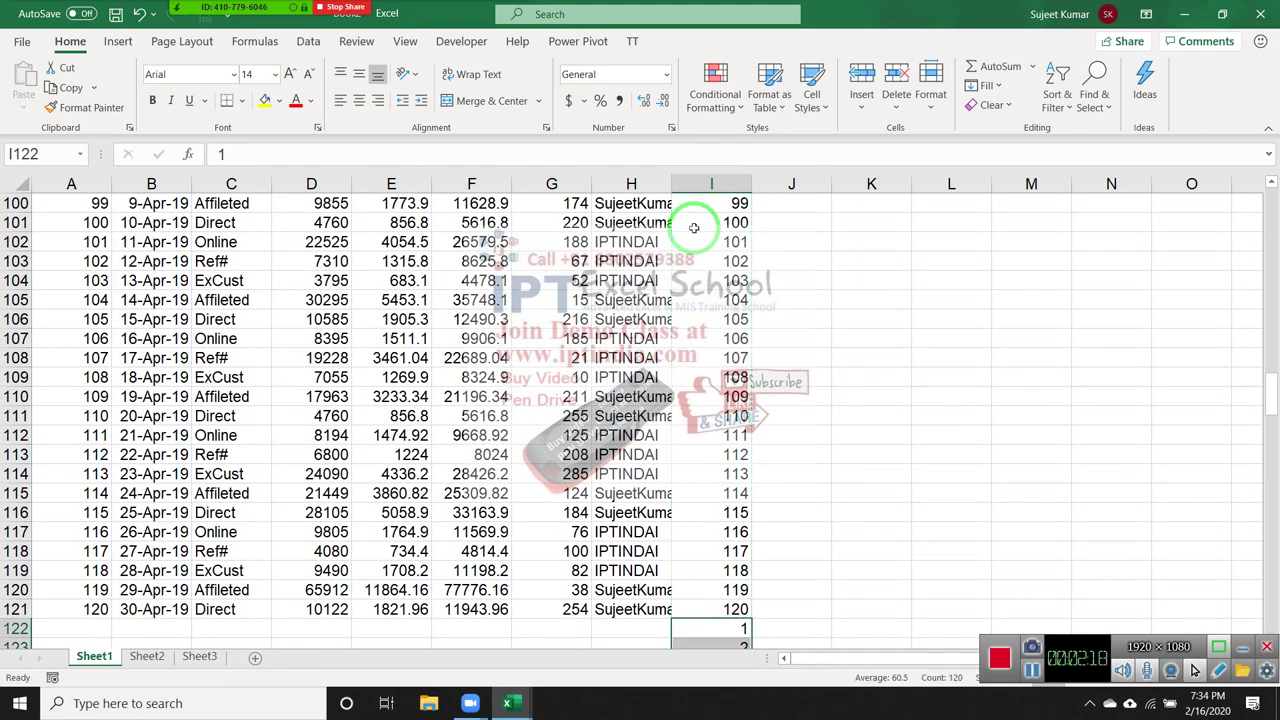
Check the pasted series and move to the first empty row below the records.
{"action": "scroll", "coordinate": [720, 400], "scroll_direction": "down", "scroll_amount": 2}
{"action": "left_click", "coordinate": [740, 513]}
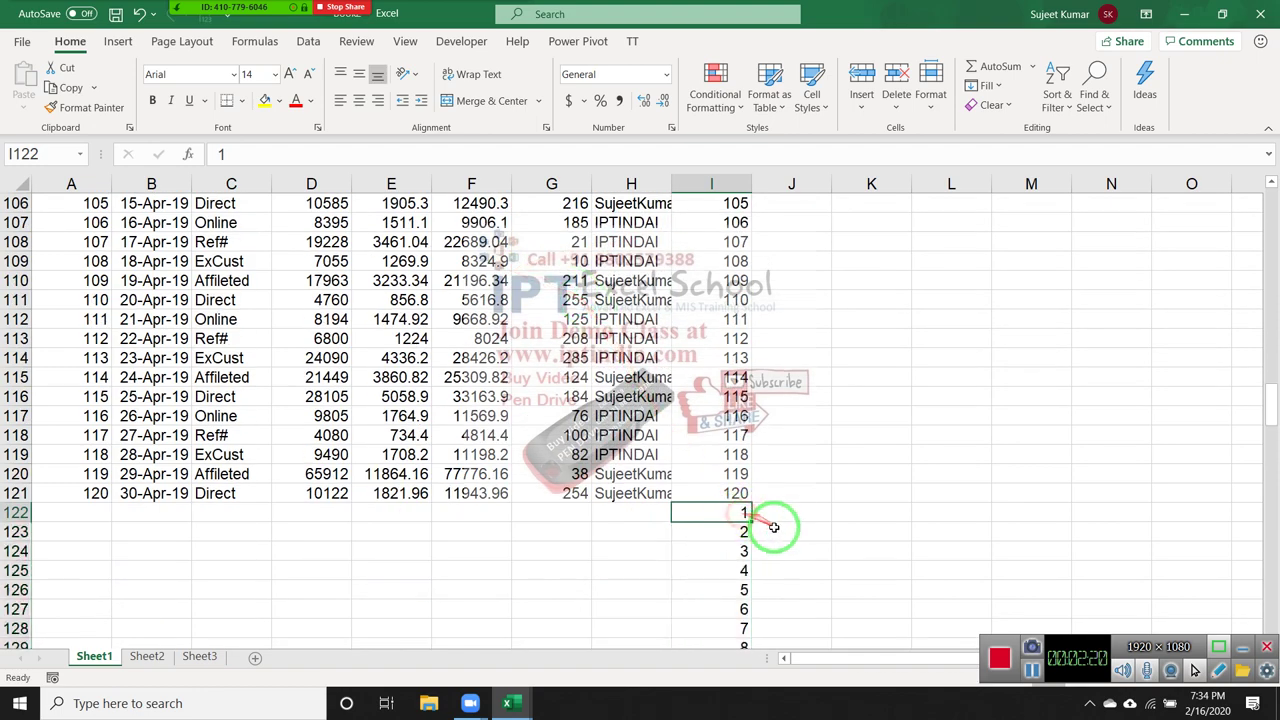
{"action": "key", "text": "ctrl+shift+Left"}
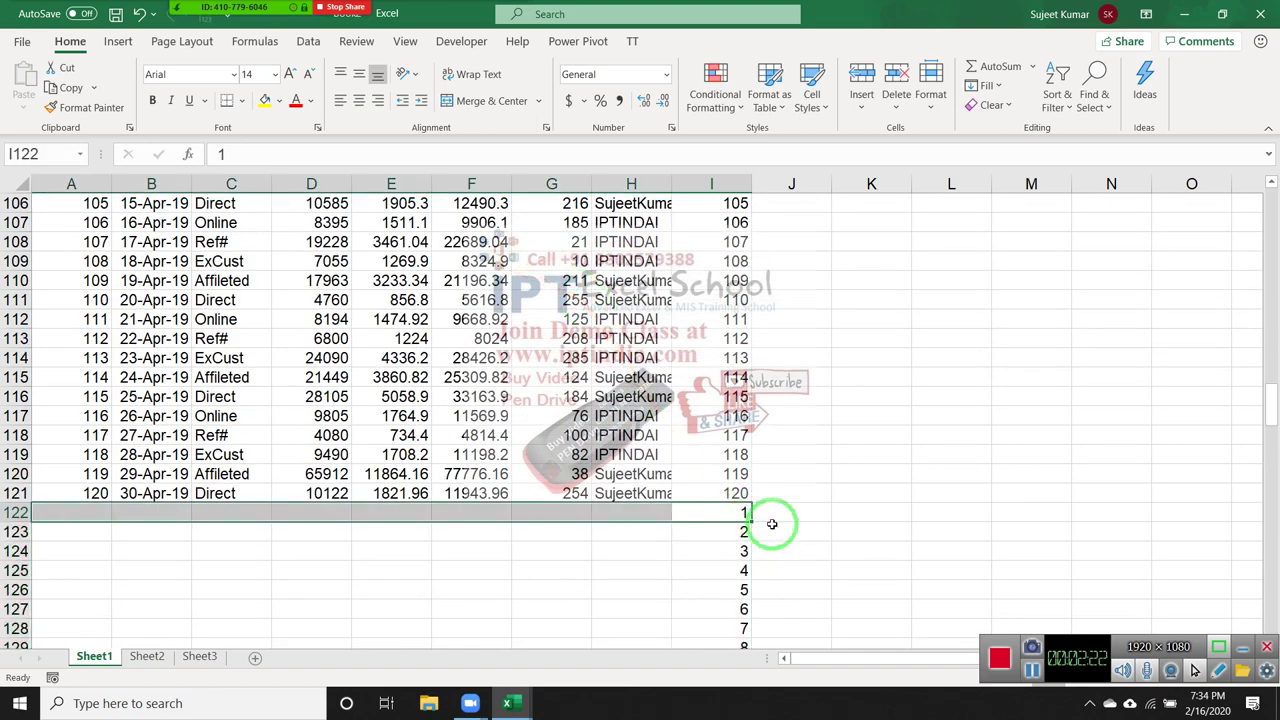
{"action": "key", "text": "ctrl+Up"}
{"action": "key", "text": "Down"}
{"action": "key", "text": "Down"}
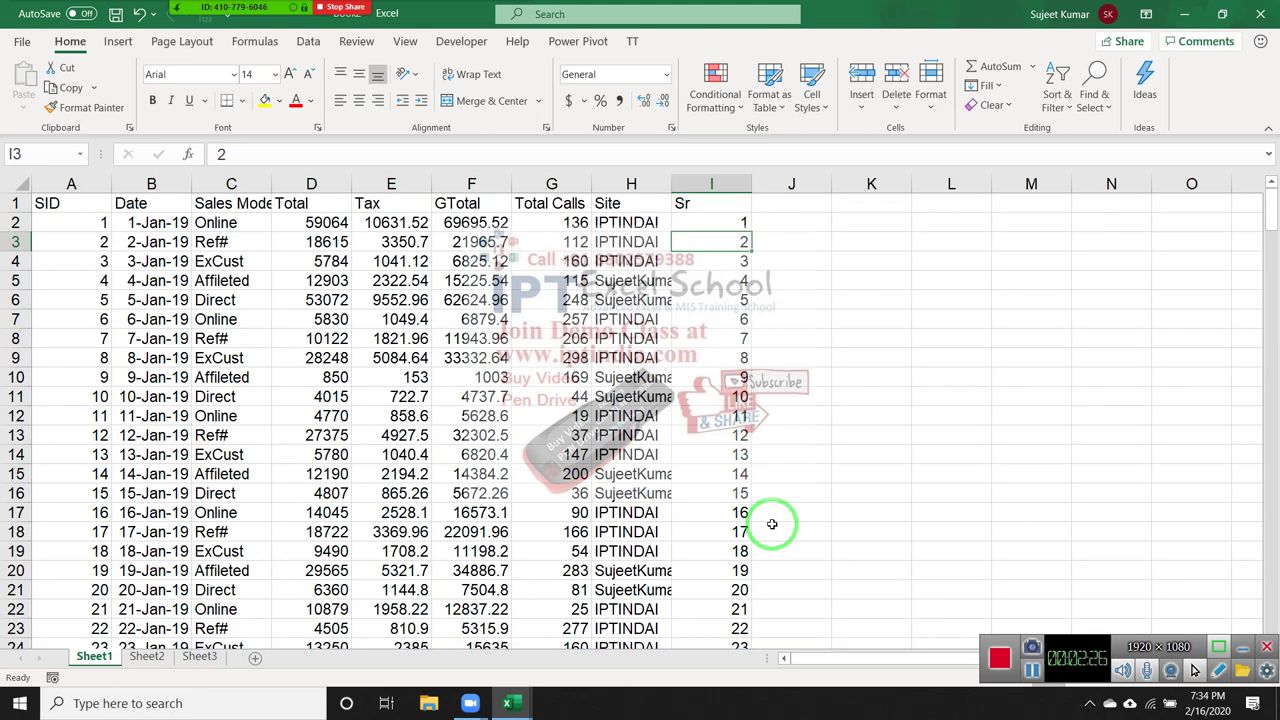
{"action": "key", "text": "Left"}
{"action": "key", "text": "ctrl+Down"}
{"action": "key", "text": "Down"}
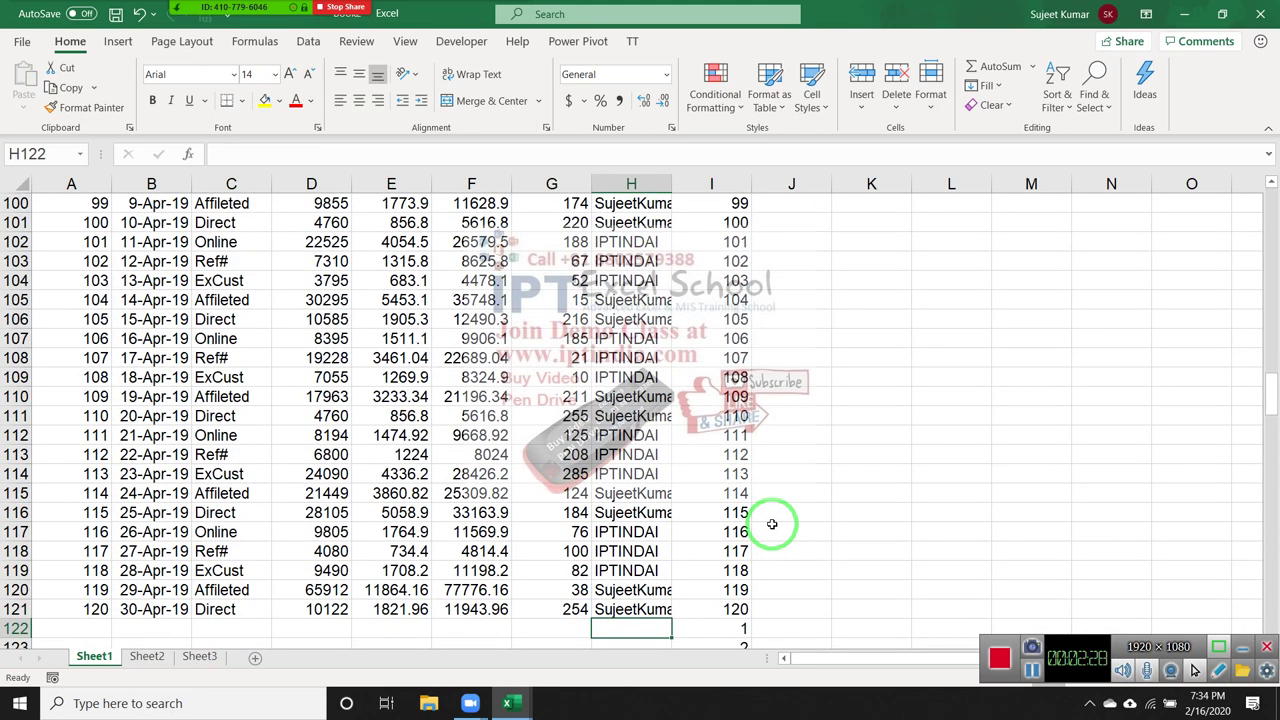
Insert a blank row above the second record and give it Sr value 1.
{"action": "key", "text": "shift+space"}
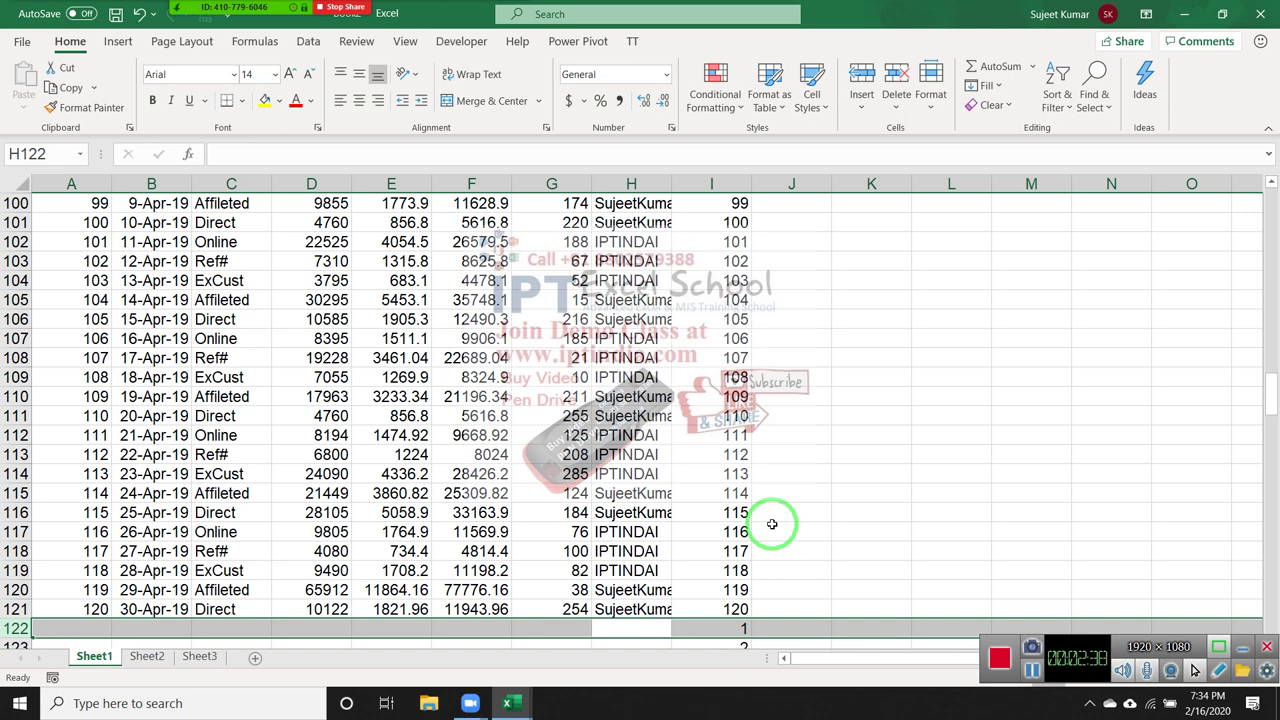
{"action": "key", "text": "Up"}
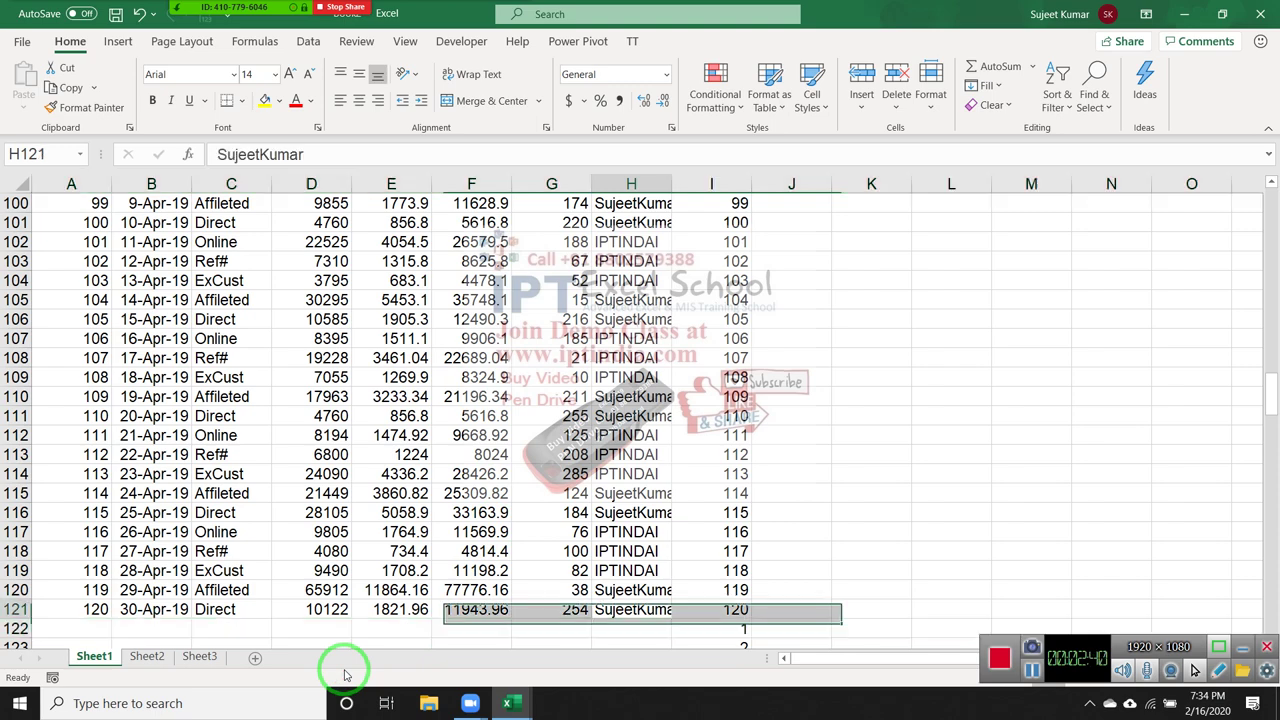
{"action": "key", "text": "ctrl+Up"}
{"action": "key", "text": "Down"}
{"action": "key", "text": "Down"}
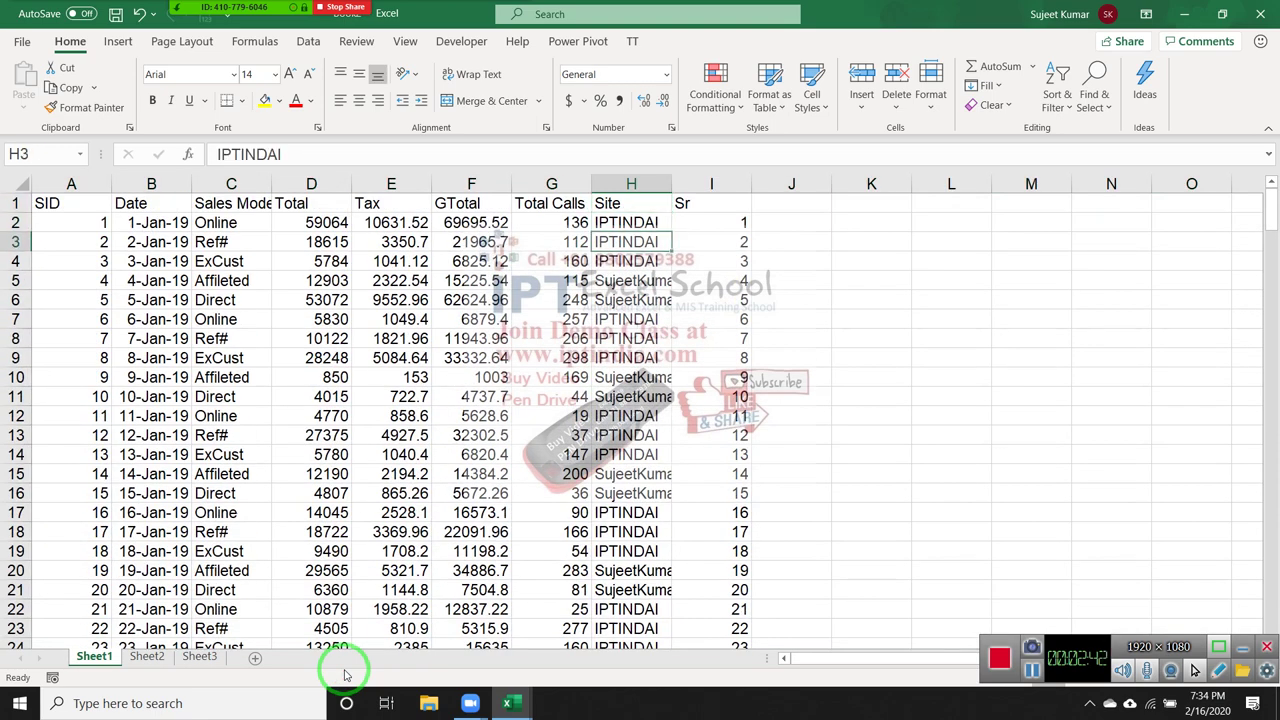
{"action": "key", "text": "shift+space"}
{"action": "key", "text": "ctrl+plus"}
{"action": "key", "text": "Right"}
{"action": "key", "text": "Right"}
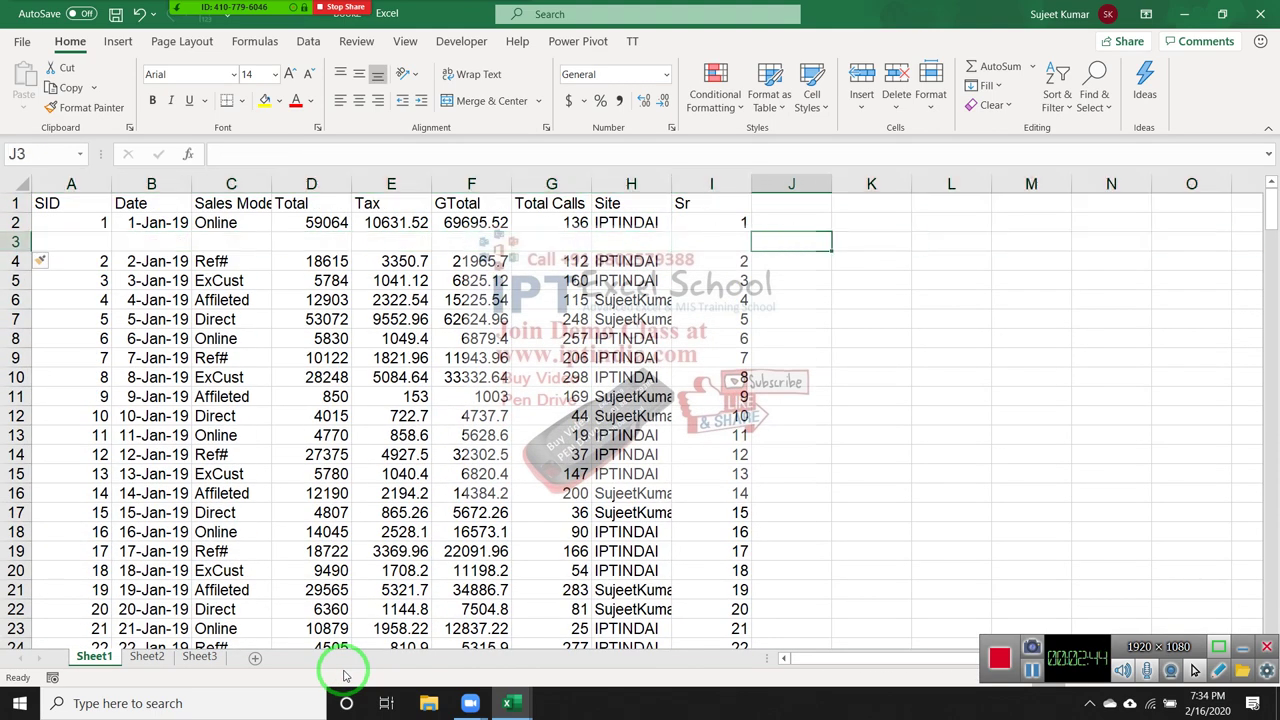
{"action": "key", "text": "Left"}
{"action": "type", "text": "1"}
{"action": "key", "text": "Return"}
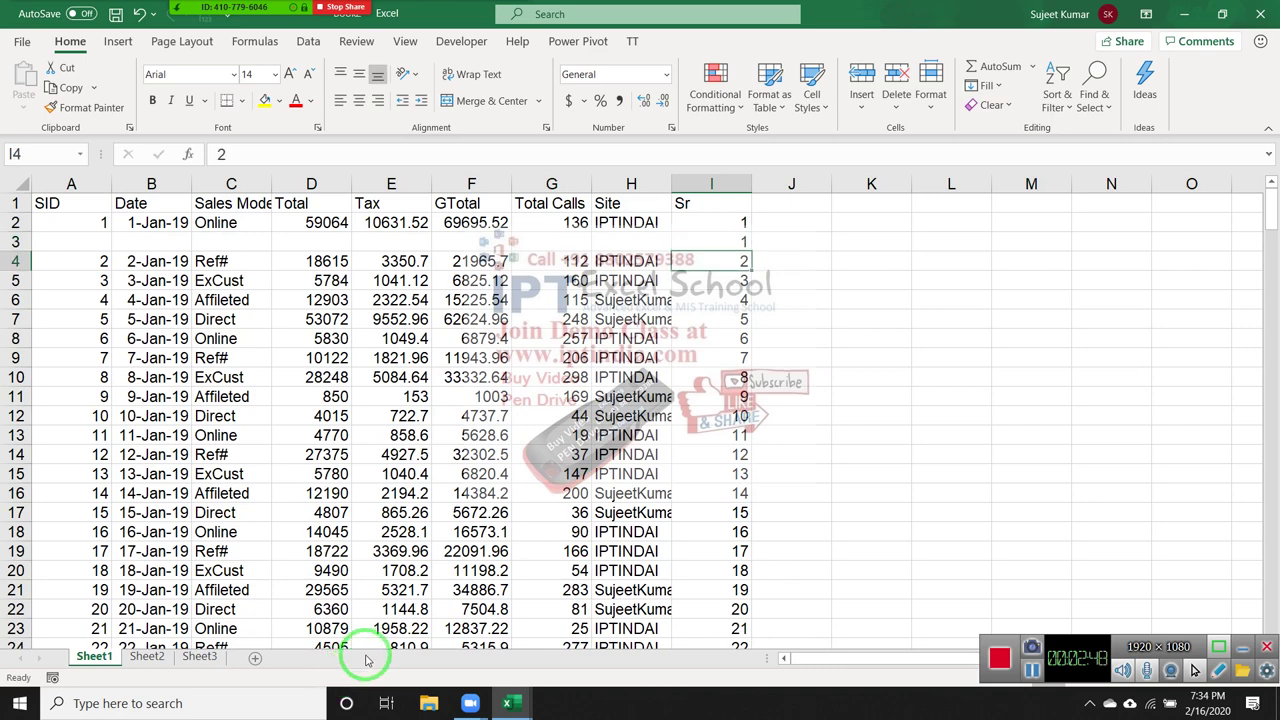
Delete the inserted blank row again.
{"action": "key", "text": "Up"}
{"action": "key", "text": "Left"}
{"action": "key", "text": "shift+space"}
{"action": "key", "text": "ctrl+minus"}
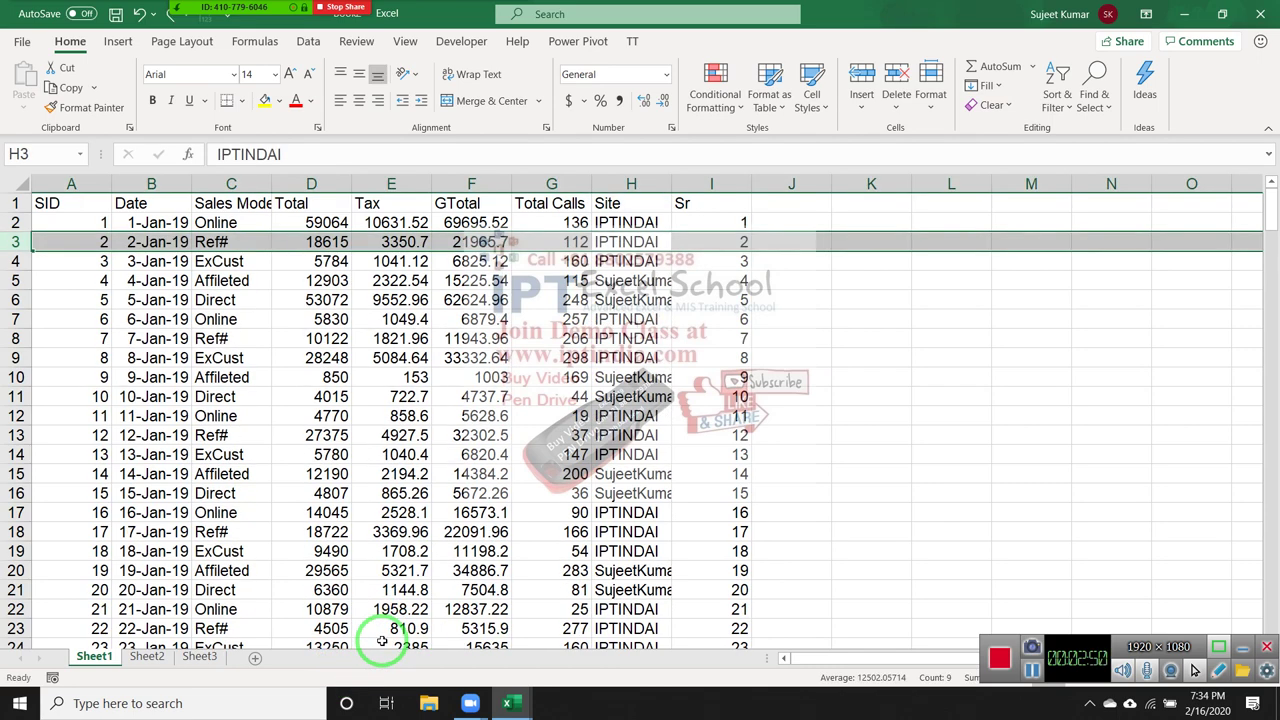
Select the header row from the Sr heading back to A1.
{"action": "key", "text": "ctrl+Up"}
{"action": "key", "text": "ctrl+Left"}
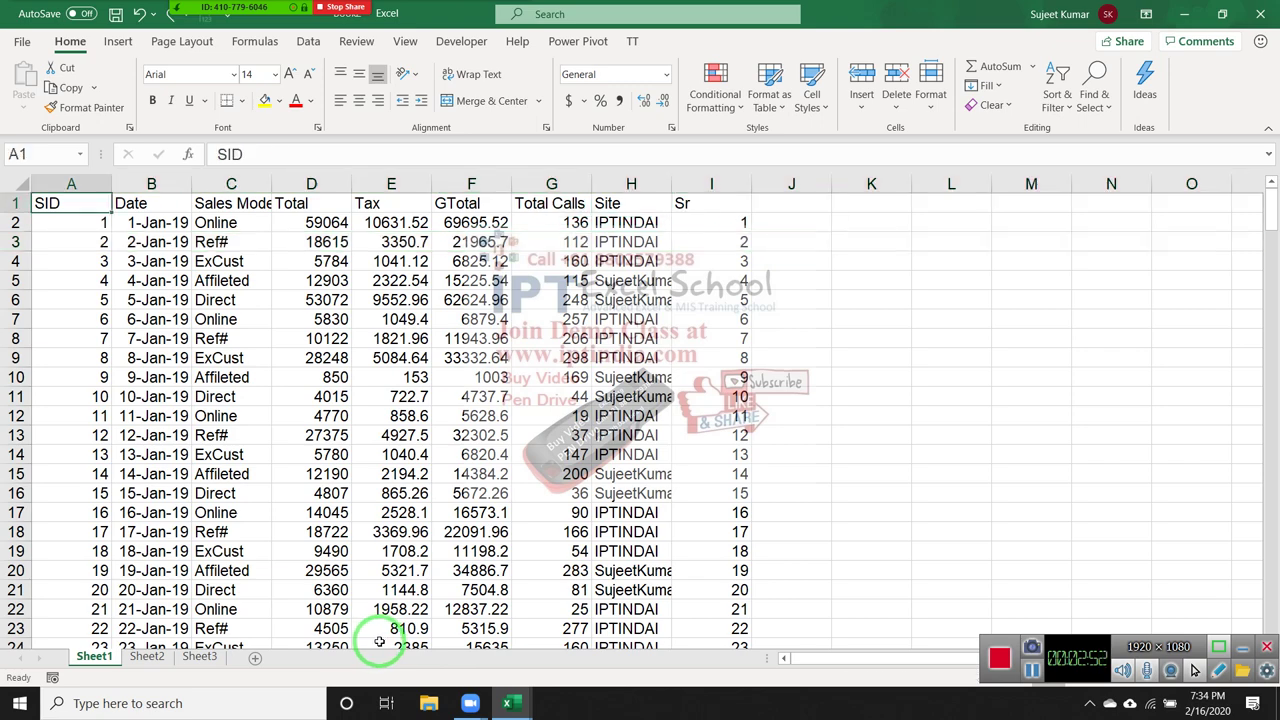
{"action": "key", "text": "ctrl+Right"}
{"action": "key", "text": "ctrl+shift+Left"}
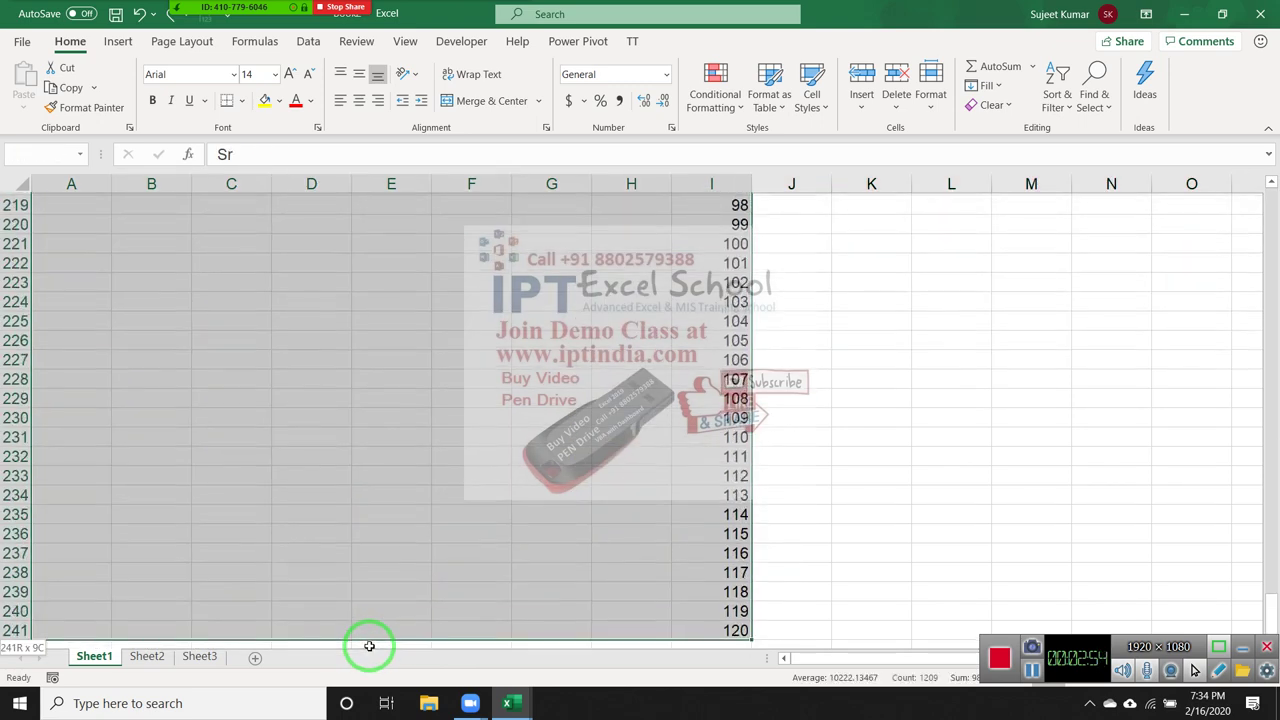
Extend the selection to row 241 and sort it by Sr, smallest to largest.
{"action": "key", "text": "ctrl+shift+Down"}
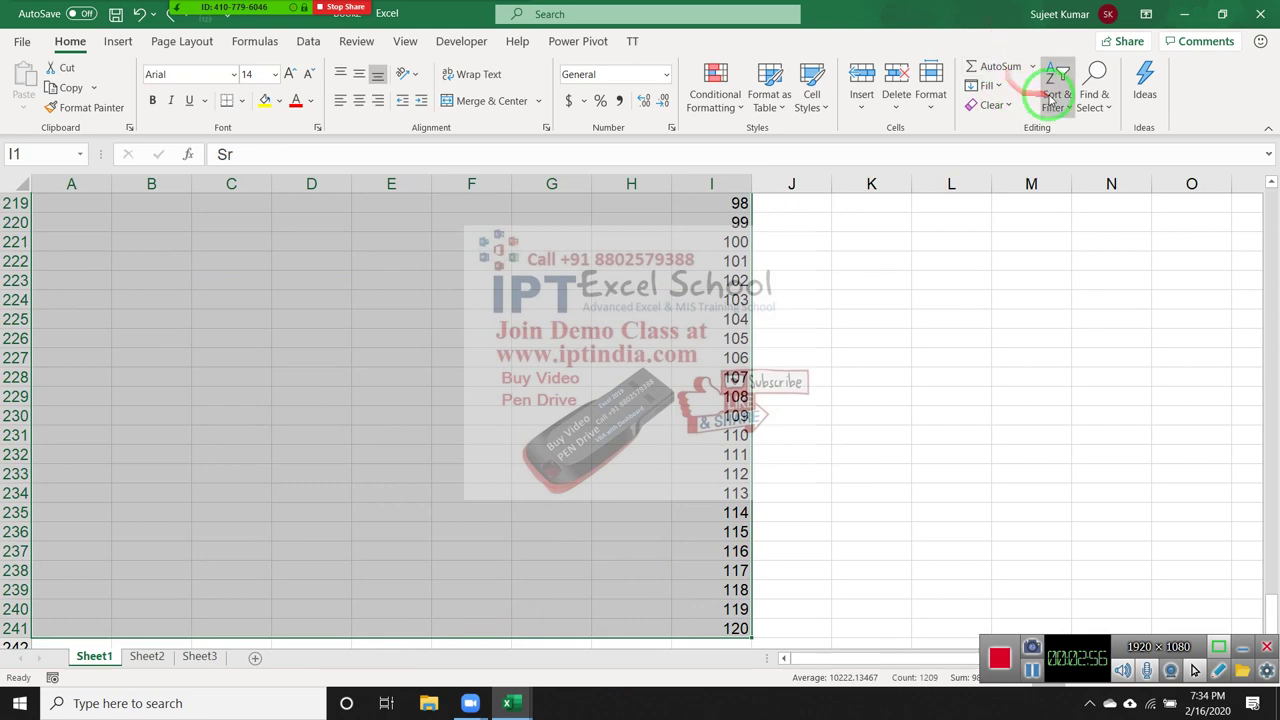
{"action": "left_click", "coordinate": [1056, 106]}
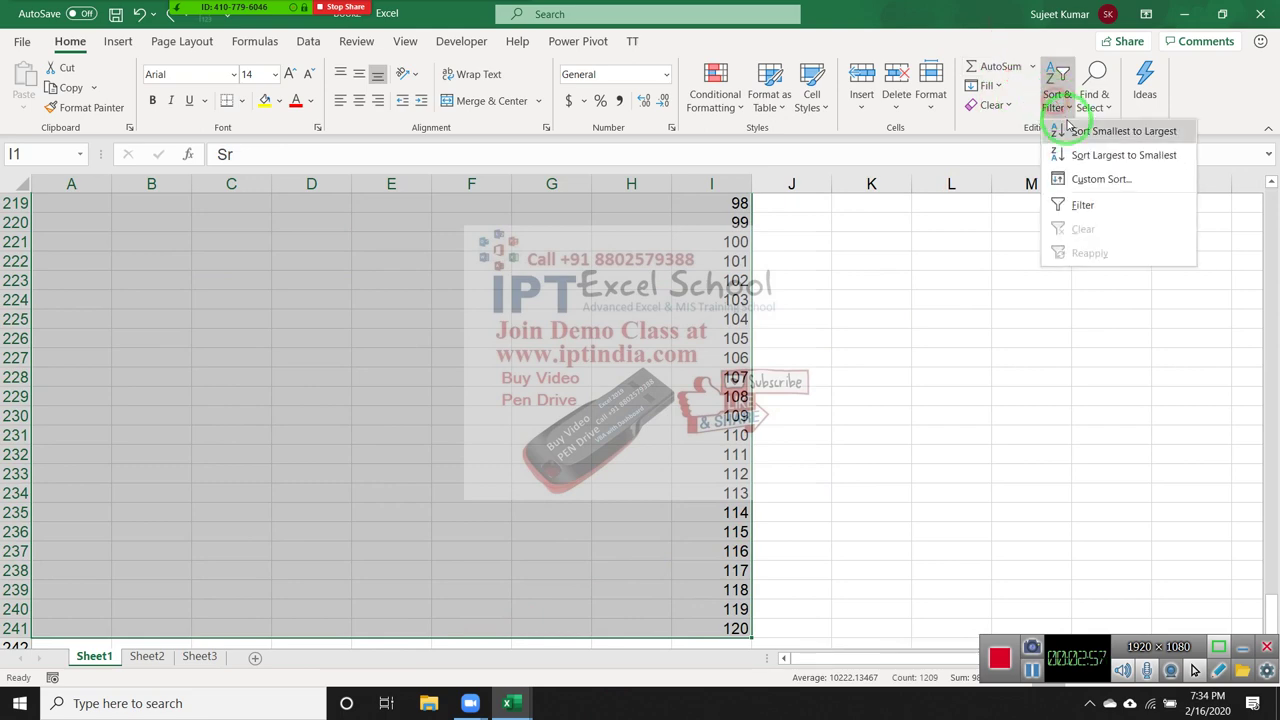
{"action": "left_click", "coordinate": [1098, 181]}
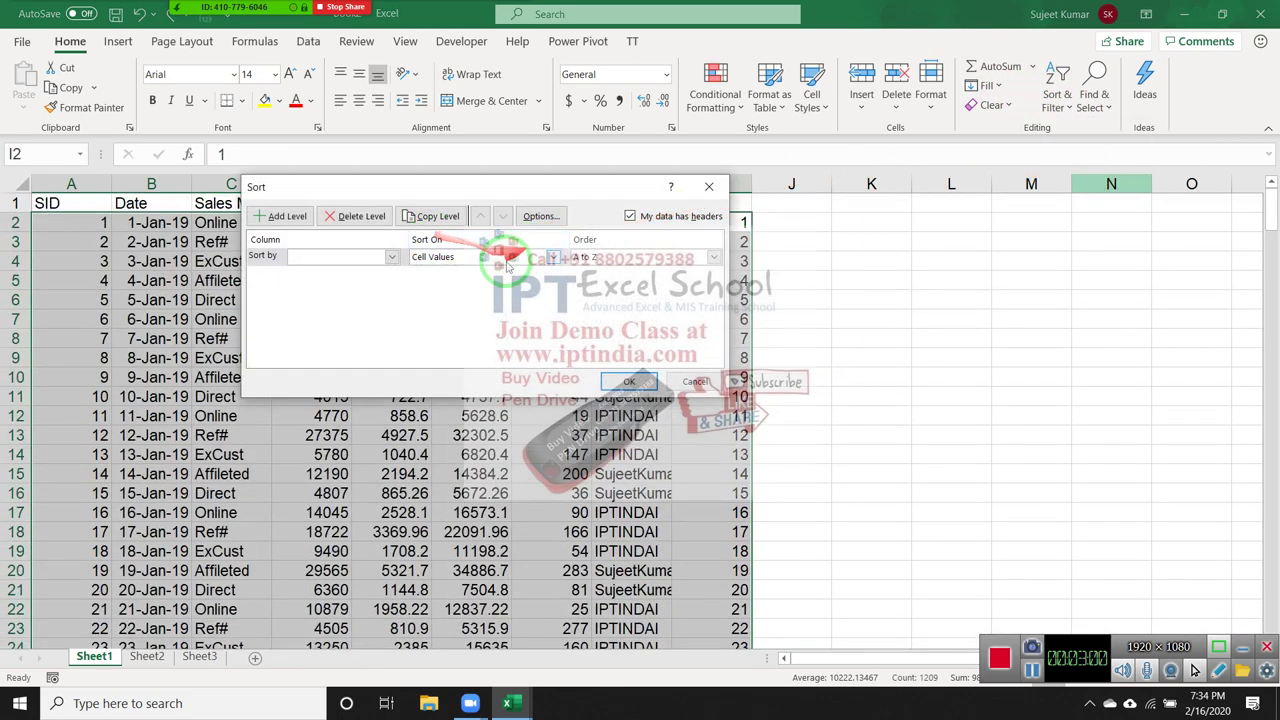
{"action": "left_click", "coordinate": [367, 258]}
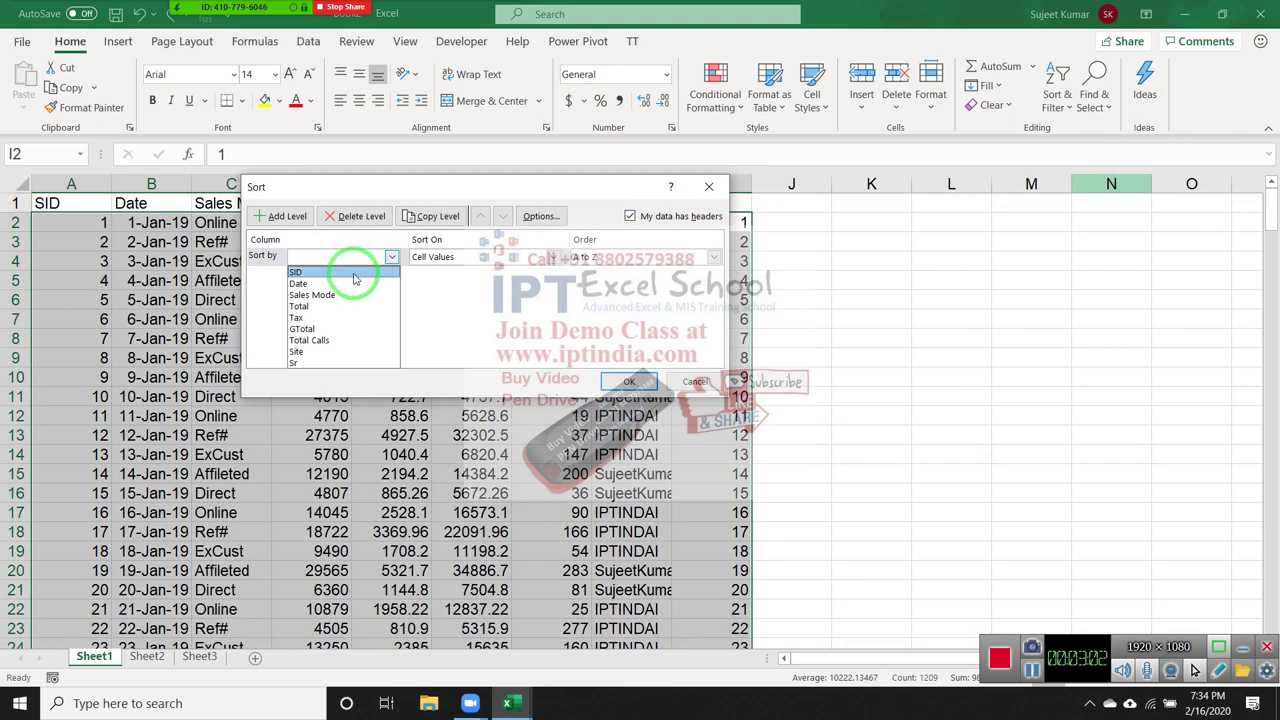
{"action": "left_click", "coordinate": [345, 364]}
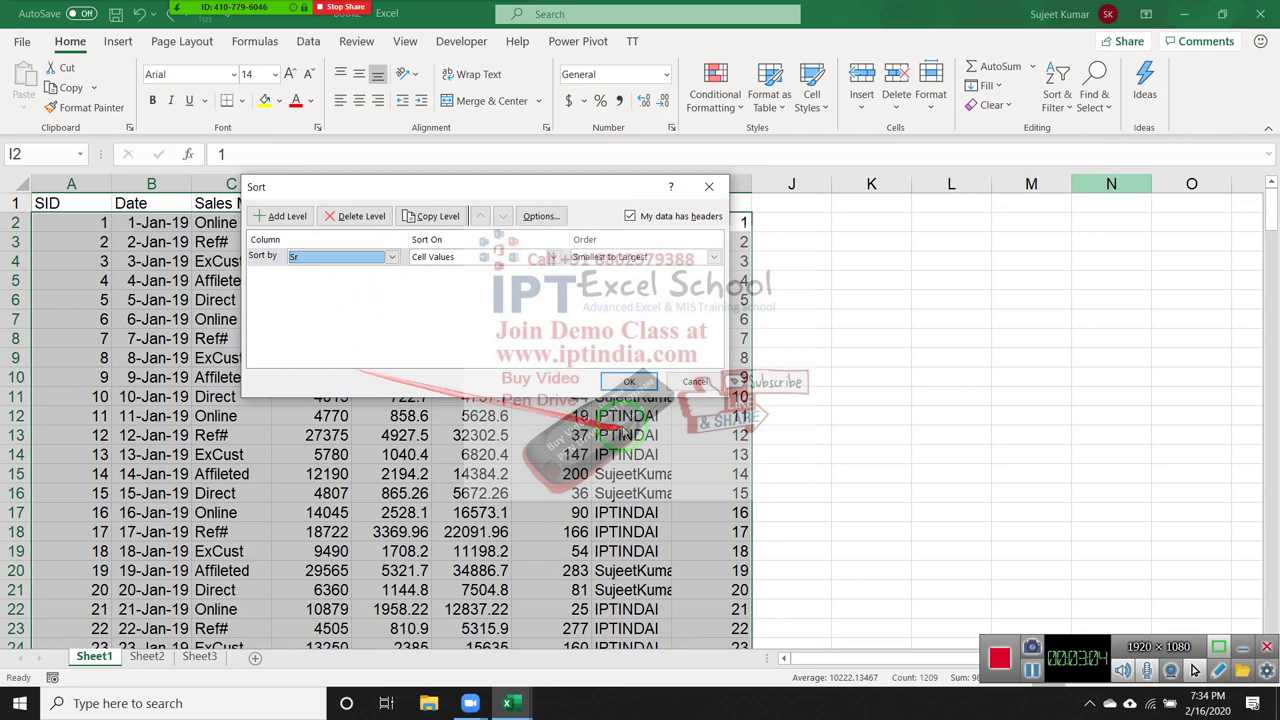
{"action": "left_click", "coordinate": [629, 381]}
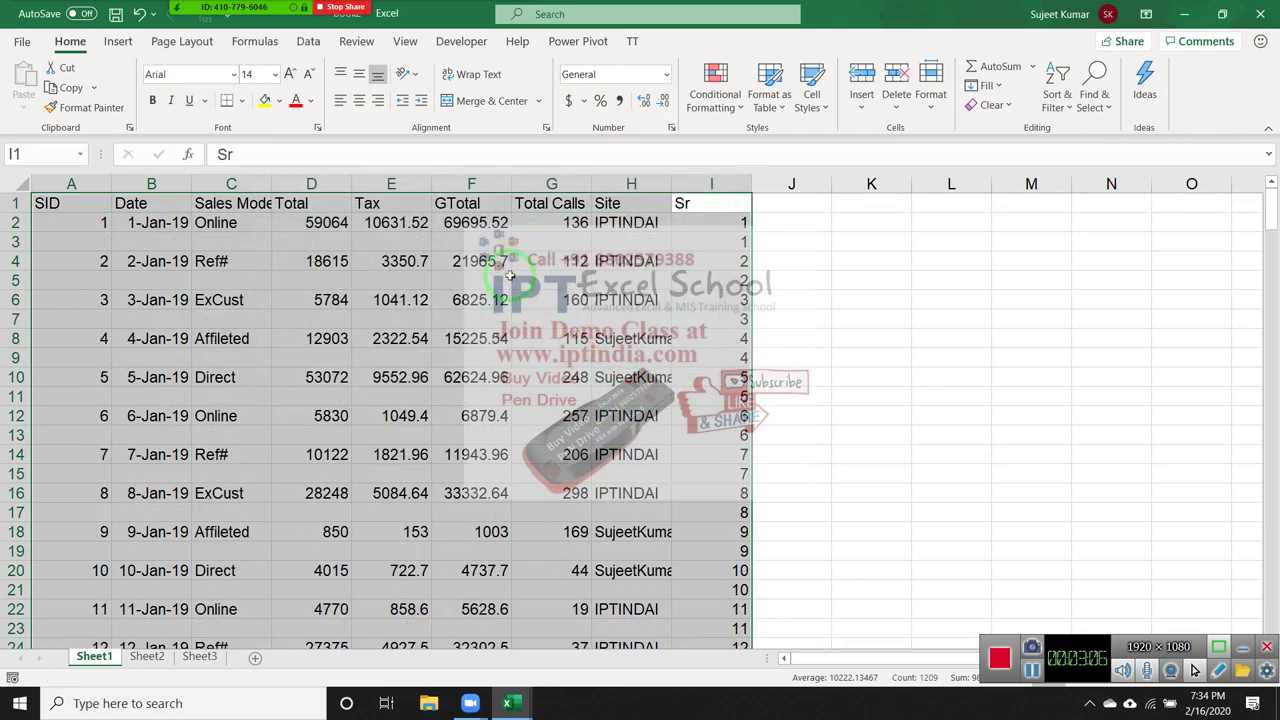
{"action": "left_click", "coordinate": [480, 281]}
Delete all values in the Sr column I and return to the SID header.
{"action": "left_click", "coordinate": [715, 201]}
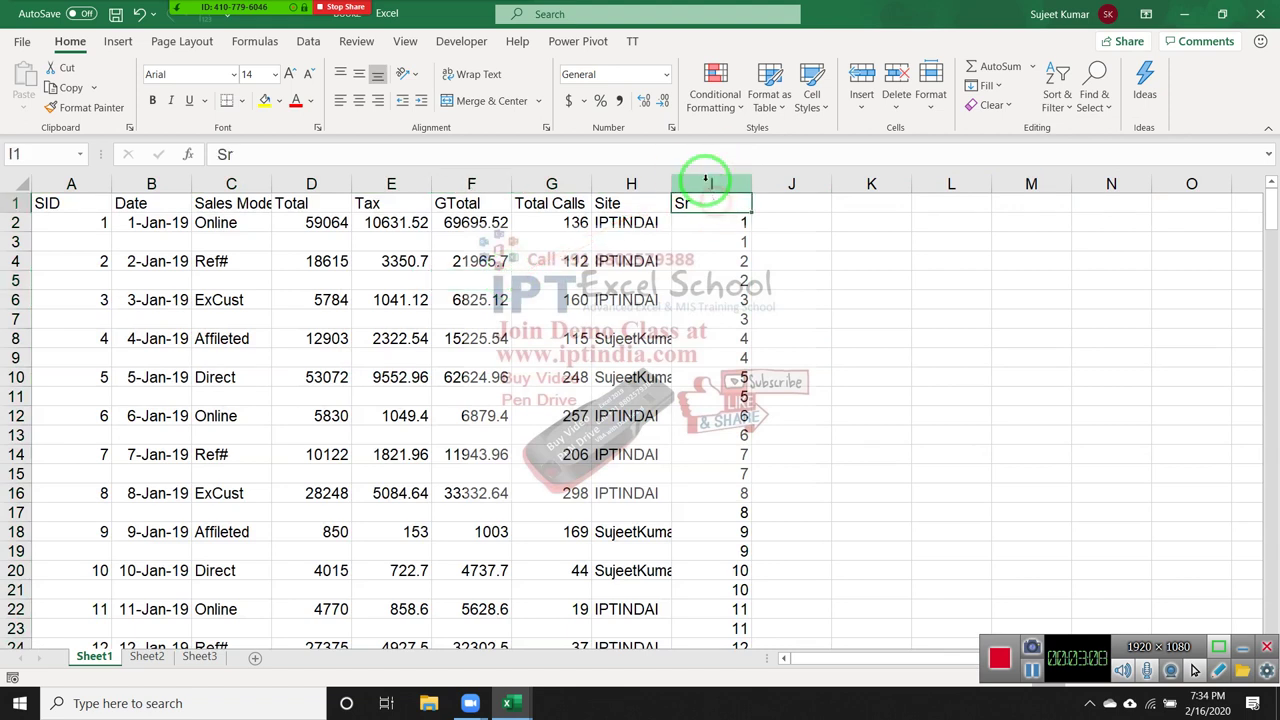
{"action": "left_click", "coordinate": [708, 183]}
{"action": "key", "text": "Delete"}
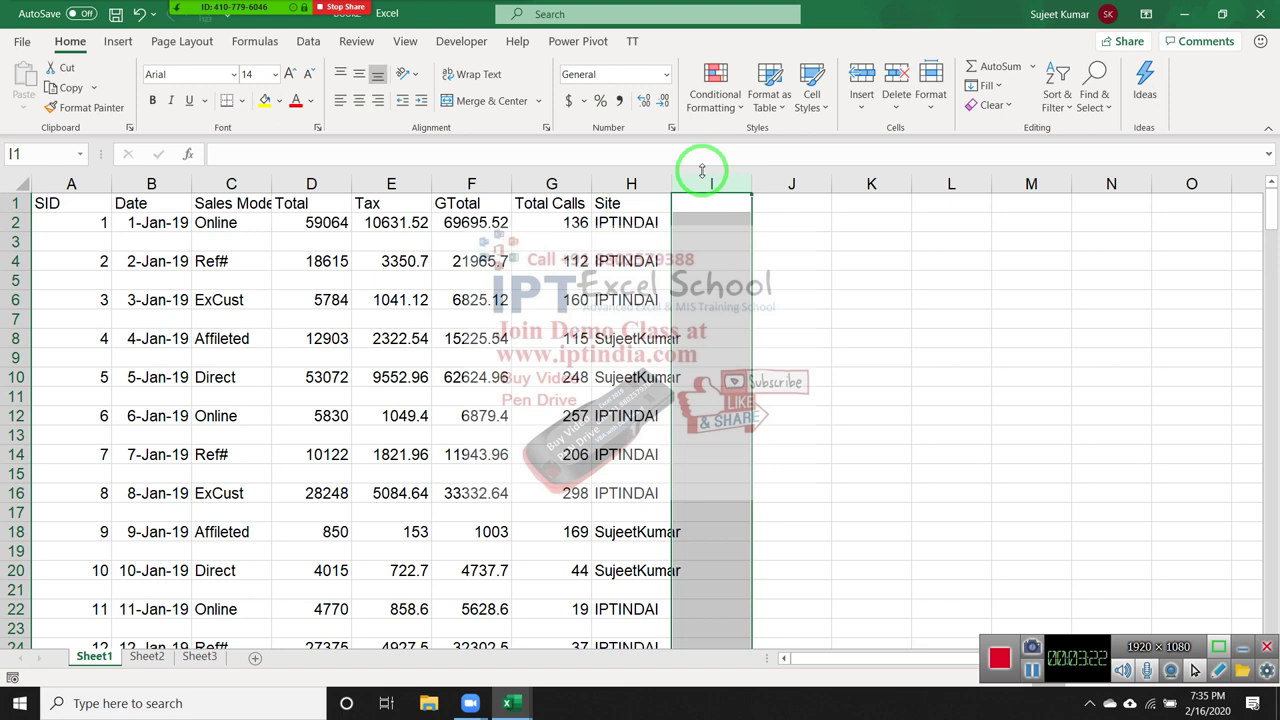
{"action": "key", "text": "Up"}
{"action": "key", "text": "Left"}
{"action": "key", "text": "ctrl+Home"}
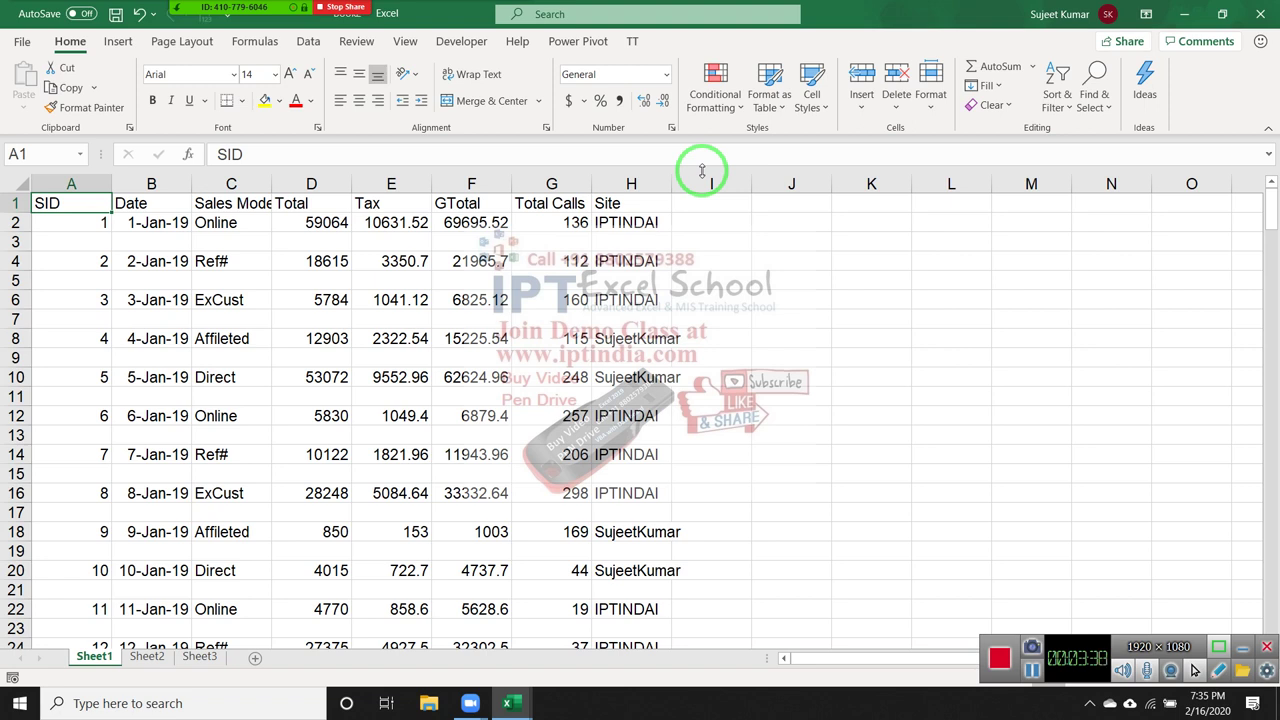
{"action": "key", "text": "Right"}
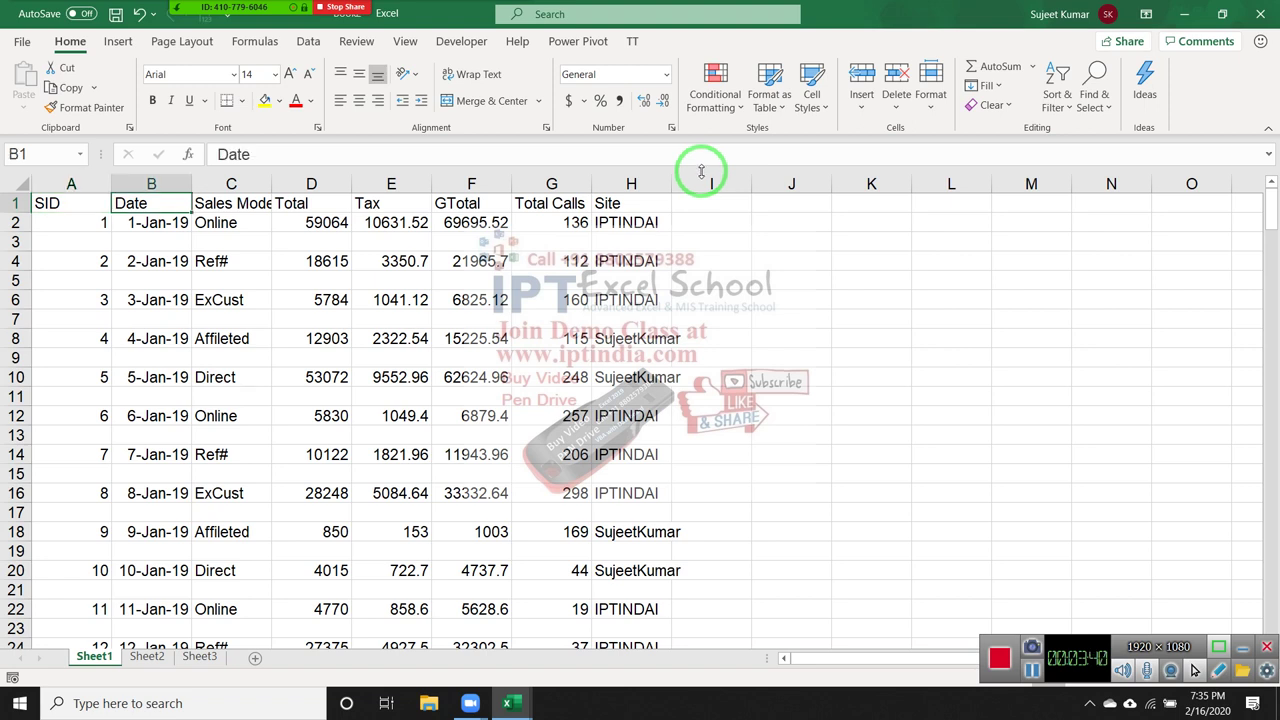
{"action": "key", "text": "Right"}
{"action": "key", "text": "Right"}
{"action": "key", "text": "Right"}
{"action": "key", "text": "Right"}
{"action": "key", "text": "Right"}
{"action": "key", "text": "Right"}
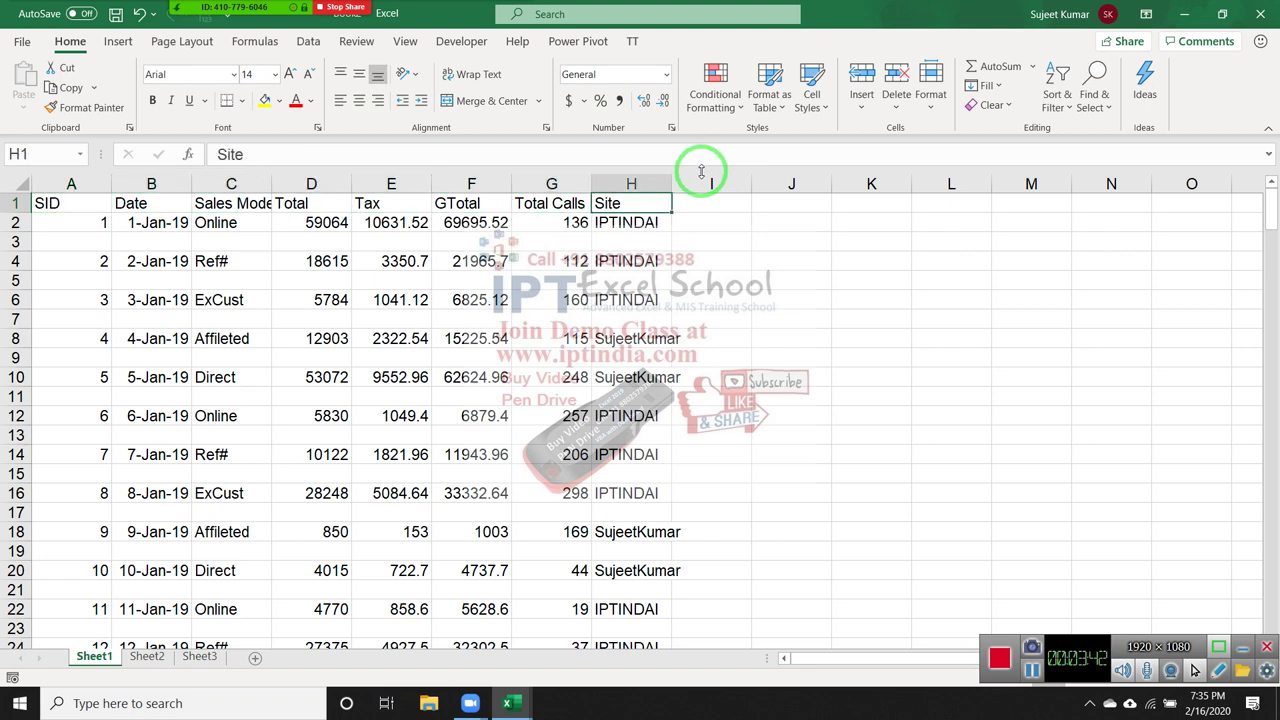
Select A1:H241 and filter the SID column to show only (Blanks).
{"action": "key", "text": "ctrl+shift+Left"}
{"action": "key", "text": "shift+Down"}
{"action": "key", "text": "shift+Down"}
{"action": "key", "text": "shift+Down"}
{"action": "key", "text": "shift+Down"}
{"action": "key", "text": "shift+Down"}
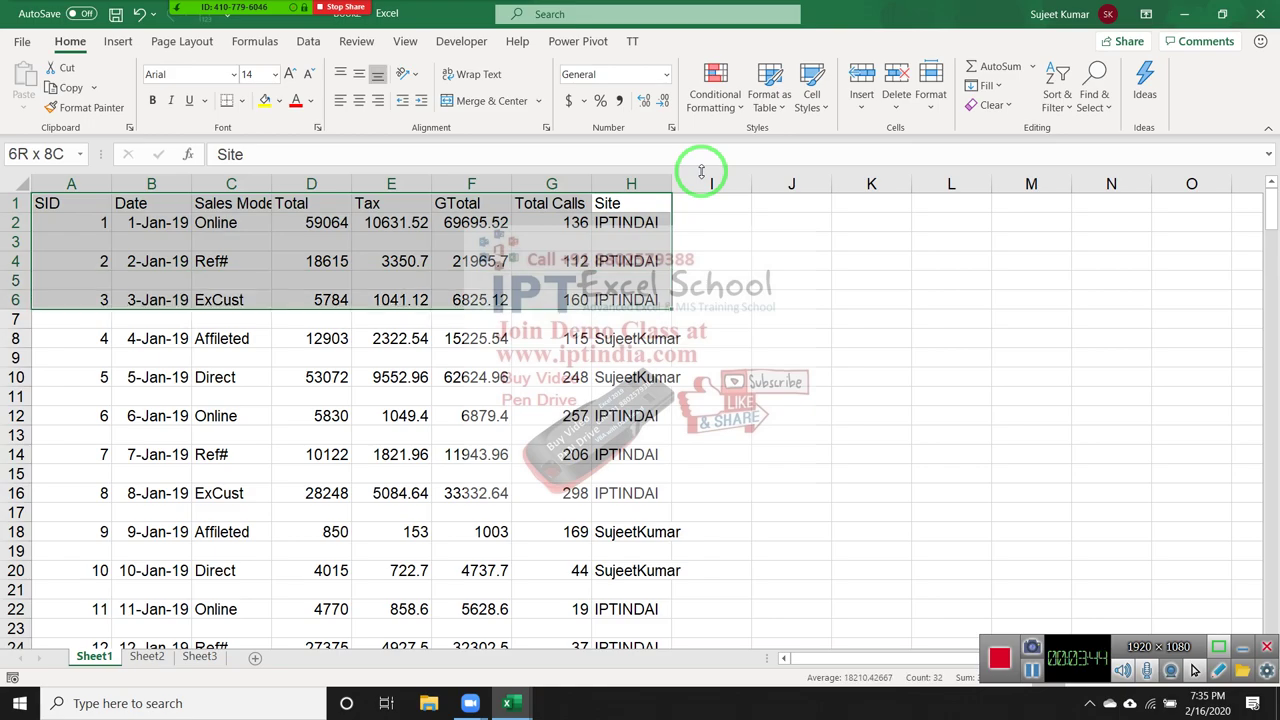
{"action": "key", "text": "shift+Down"}
{"action": "key", "text": "shift+Down"}
{"action": "key", "text": "shift+Down"}
{"action": "key", "text": "shift+Down"}
{"action": "key", "text": "shift+Down"}
{"action": "key", "text": "shift+Down"}
{"action": "key", "text": "shift+Down"}
{"action": "key", "text": "shift+Down"}
{"action": "key", "text": "shift+Down"}
{"action": "key", "text": "shift+Down"}
{"action": "key", "text": "shift+Down"}
{"action": "key", "text": "shift+Down"}
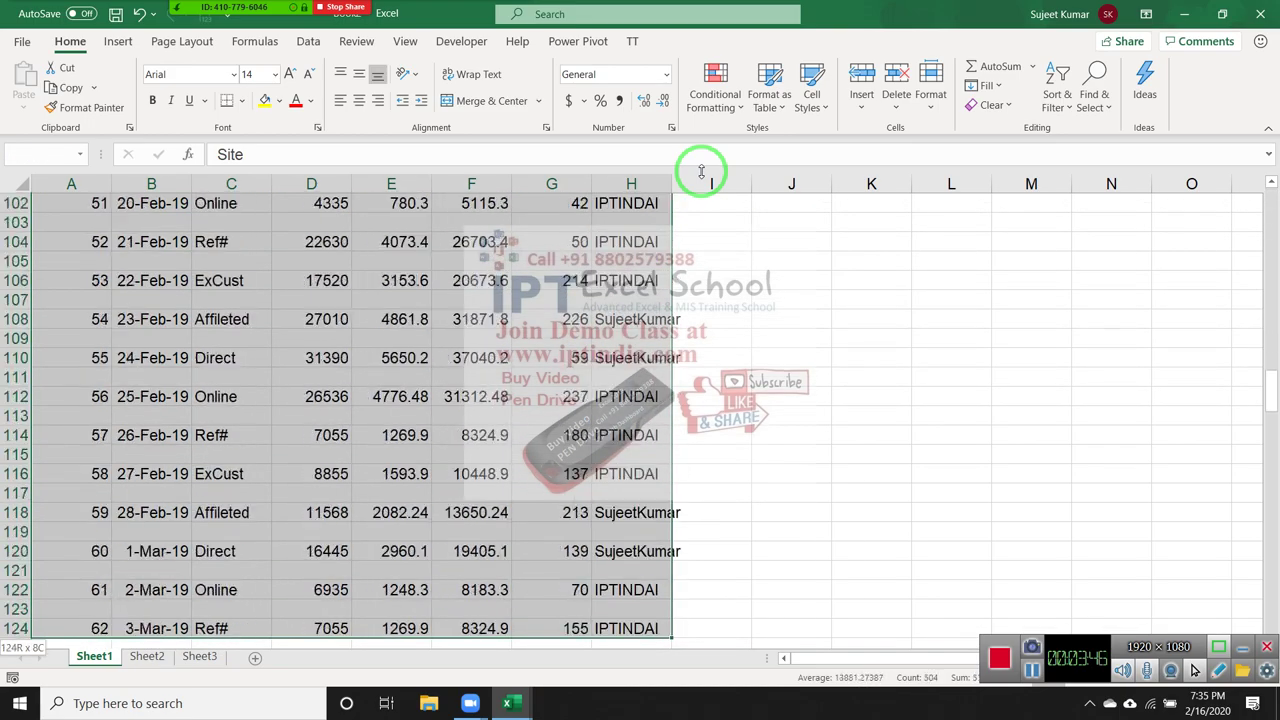
{"action": "key", "text": "shift+Down"}
{"action": "key", "text": "shift+Down"}
{"action": "key", "text": "shift+Down"}
{"action": "key", "text": "shift+Down"}
{"action": "key", "text": "shift+Down"}
{"action": "key", "text": "shift+Down"}
{"action": "key", "text": "shift+Down"}
{"action": "key", "text": "shift+Down"}
{"action": "key", "text": "shift+Down"}
{"action": "key", "text": "shift+Down"}
{"action": "key", "text": "shift+Down"}
{"action": "key", "text": "shift+Down"}
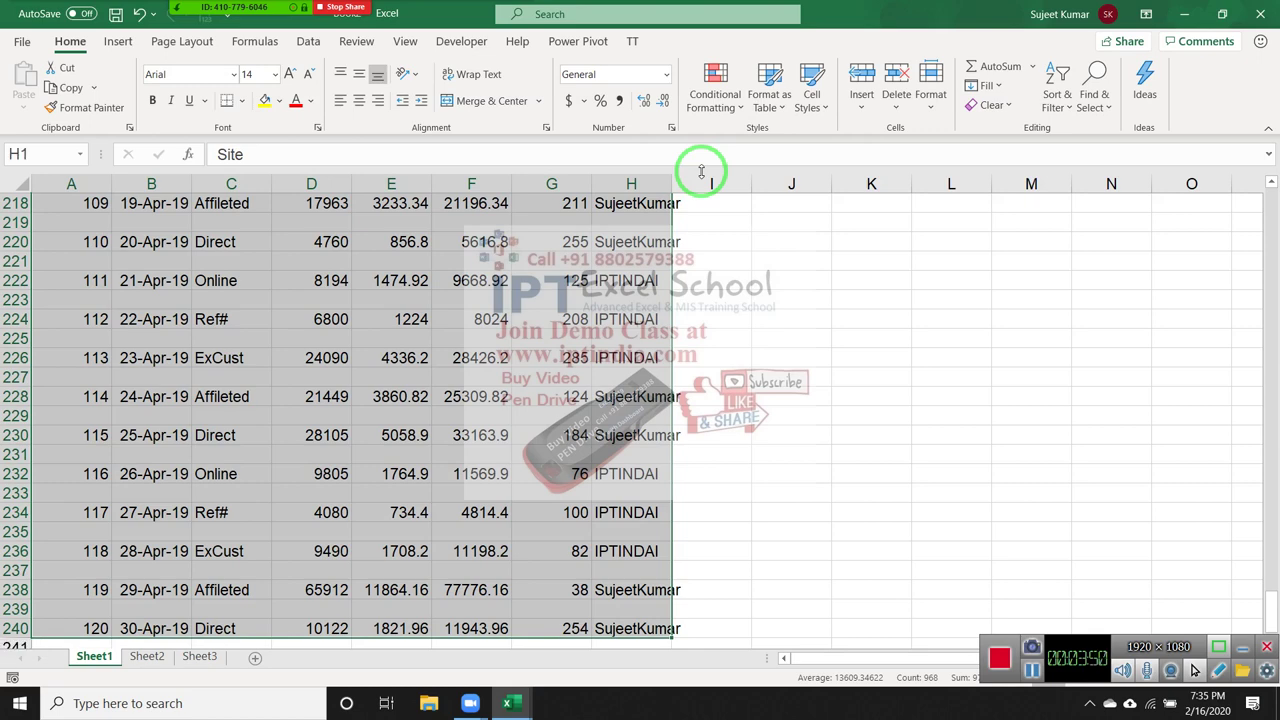
{"action": "left_click", "coordinate": [1063, 106]}
{"action": "left_click", "coordinate": [1082, 198]}
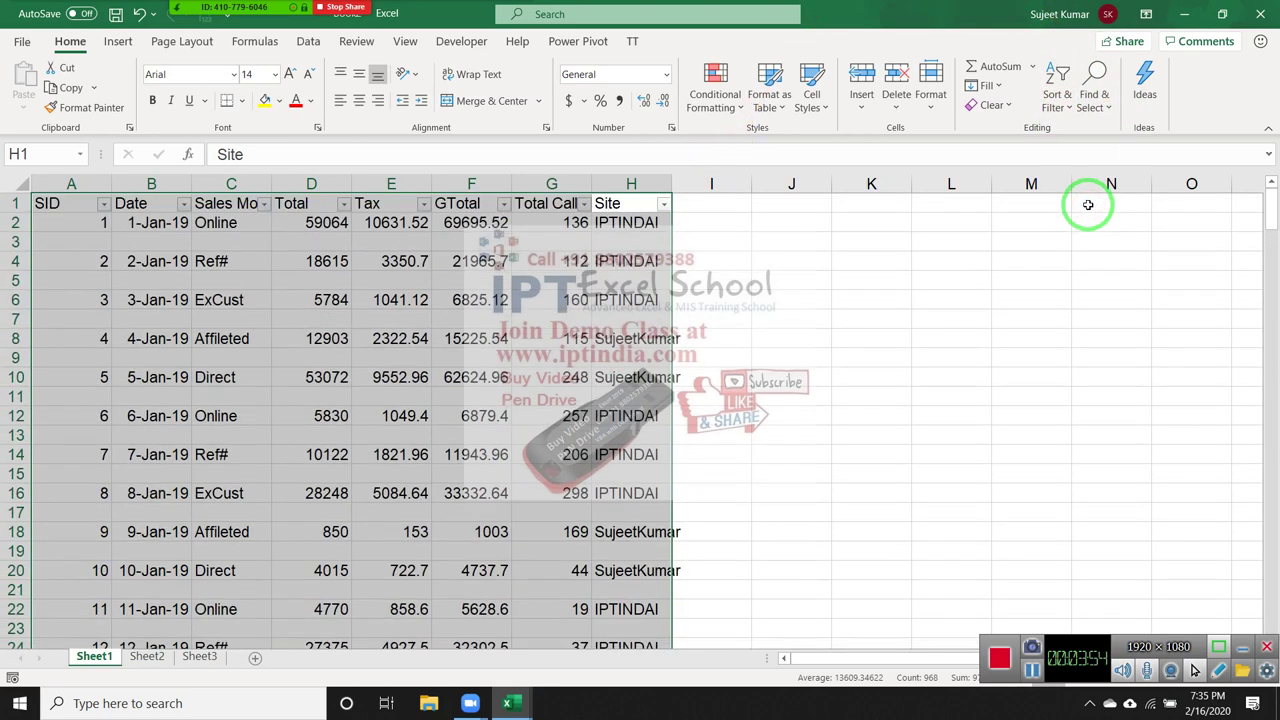
{"action": "left_click", "coordinate": [97, 204]}
{"action": "left_click", "coordinate": [44, 379]}
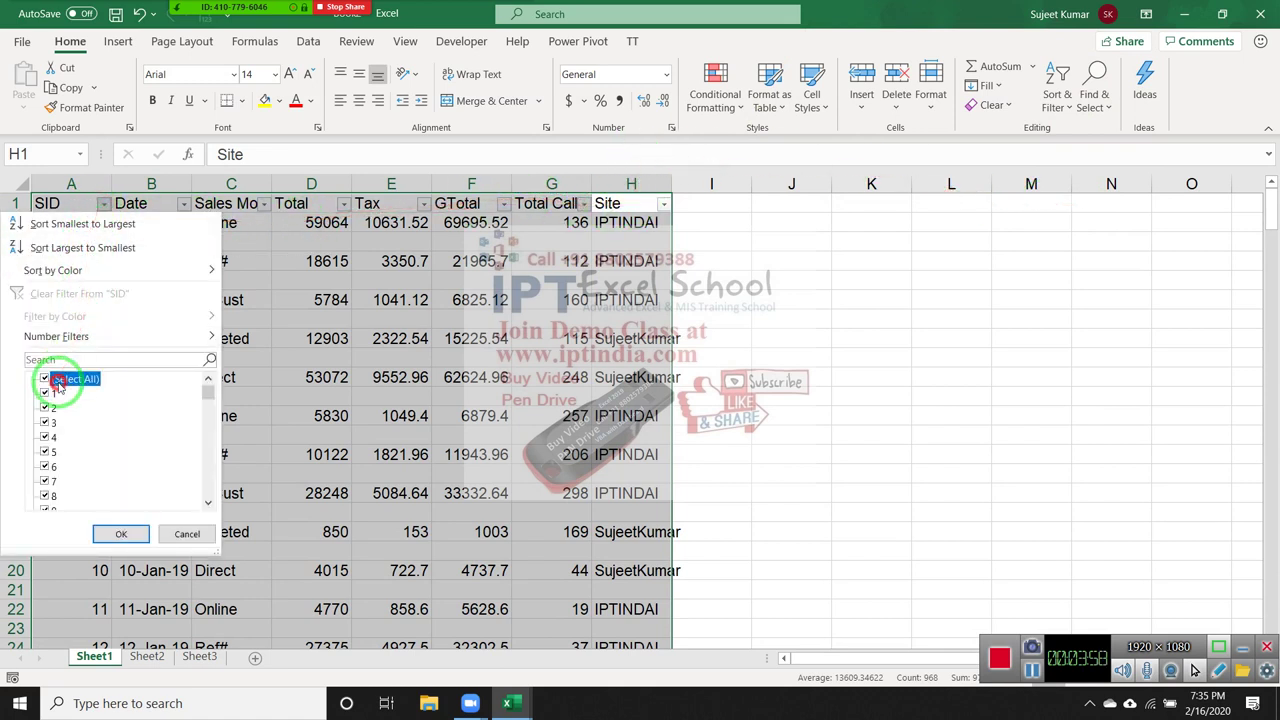
{"action": "left_click_drag", "start_coordinate": [210, 395], "coordinate": [210, 495]}
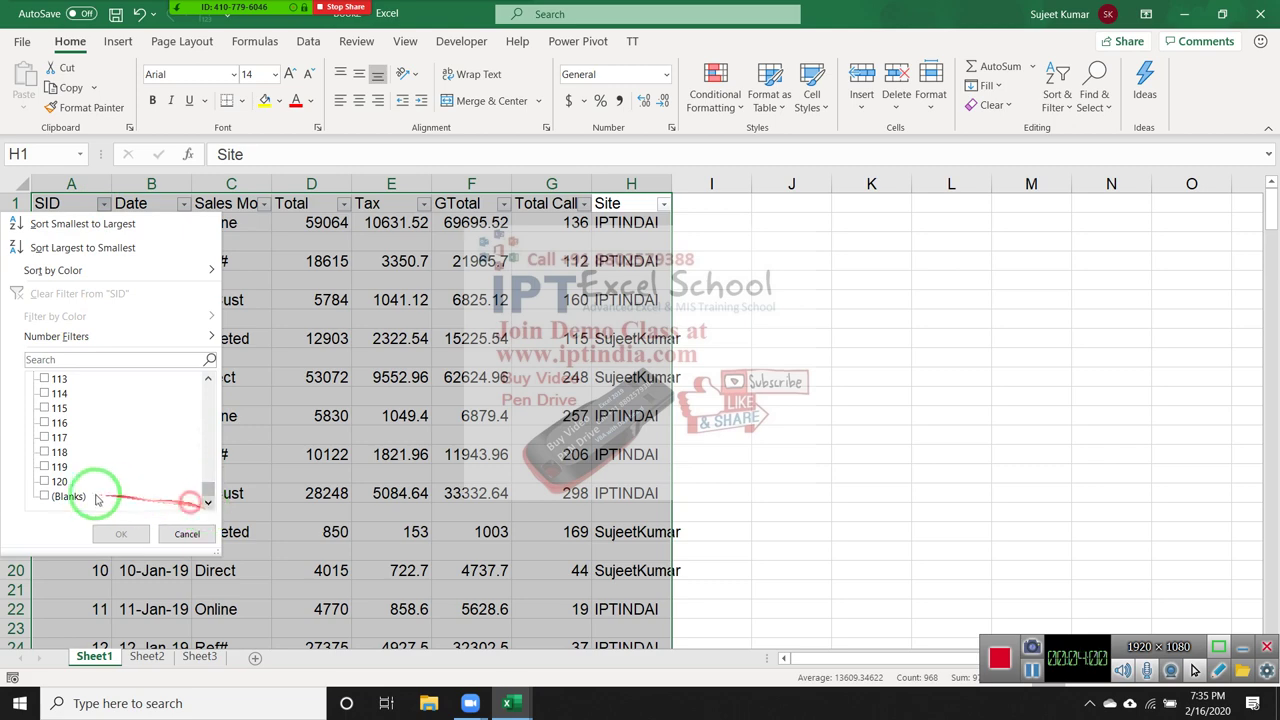
{"action": "left_click", "coordinate": [70, 497]}
{"action": "left_click", "coordinate": [121, 533]}
{"action": "left_click", "coordinate": [205, 299]}
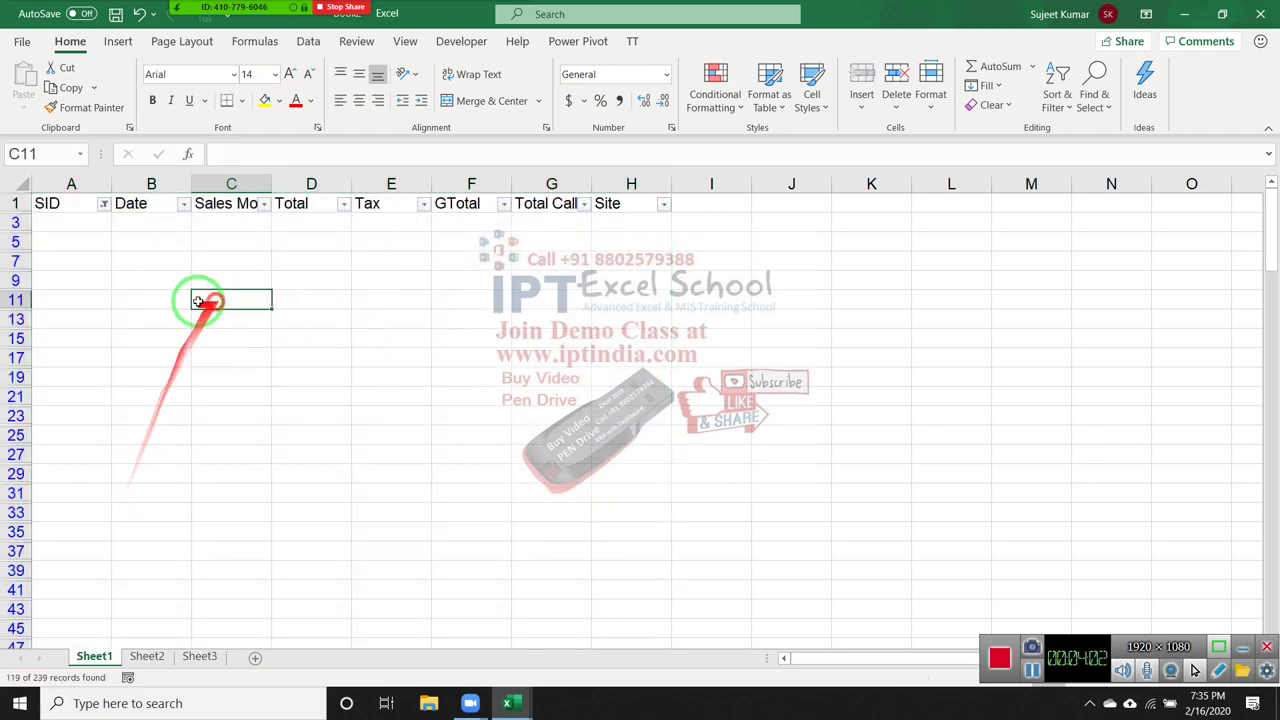
Select the 119 visible blank spacer rows by their row headers.
{"action": "mouse_move", "coordinate": [15, 222]}
{"action": "left_mouse_down"}
{"action": "mouse_move", "coordinate": [33, 668]}
{"action": "mouse_move", "coordinate": [37, 605]}
{"action": "left_mouse_up"}
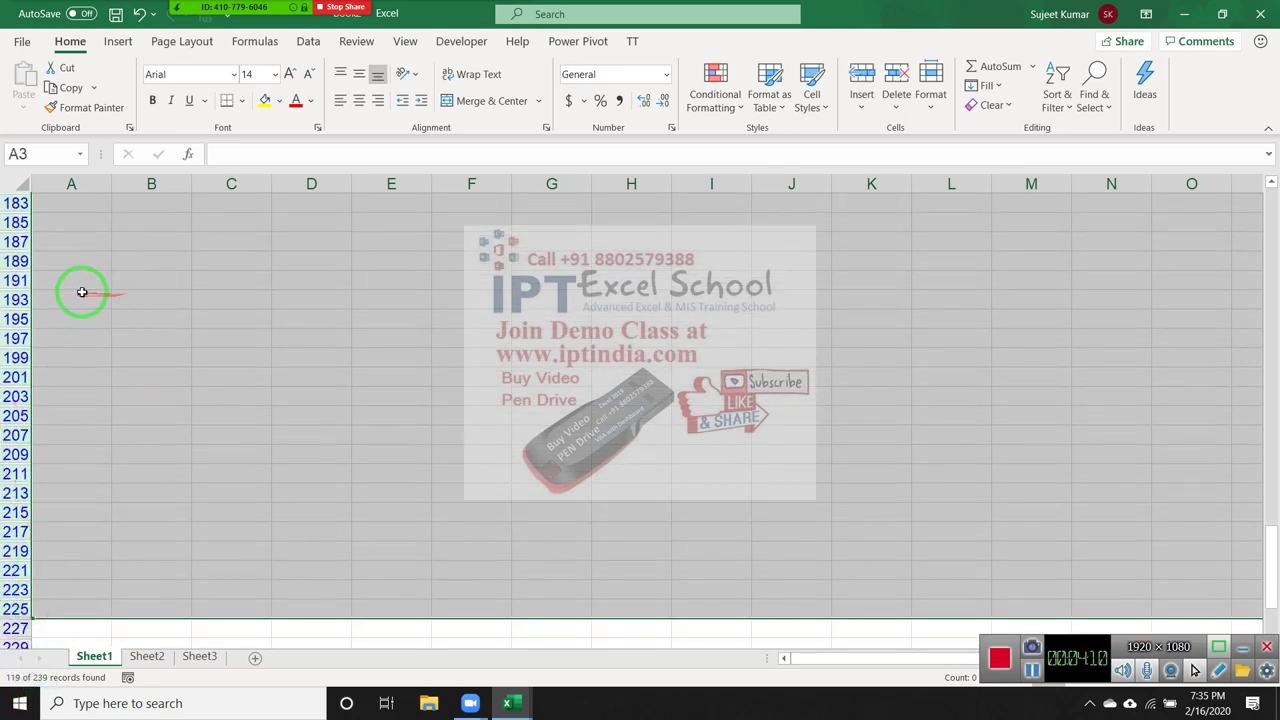
{"action": "scroll", "coordinate": [83, 257], "scroll_direction": "up", "scroll_amount": 4}
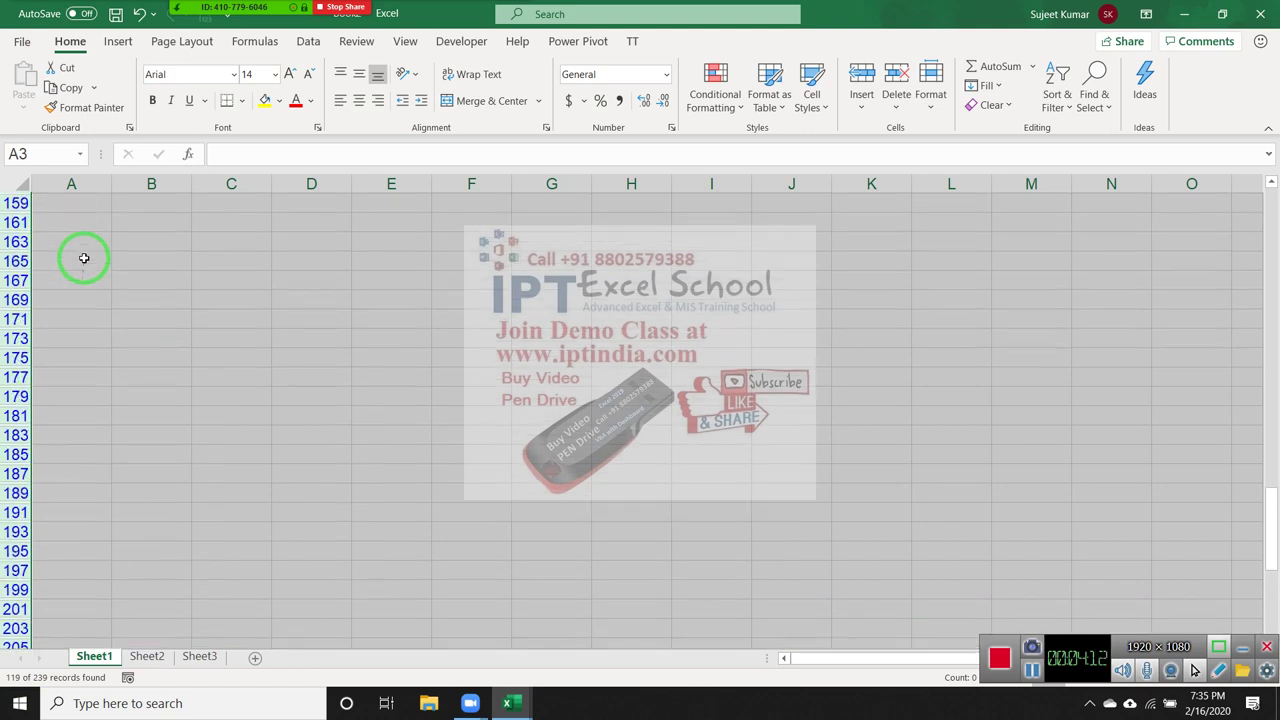
{"action": "scroll", "coordinate": [85, 253], "scroll_direction": "up", "scroll_amount": 2}
{"action": "scroll", "coordinate": [85, 250], "scroll_direction": "up", "scroll_amount": 8}
{"action": "scroll", "coordinate": [85, 240], "scroll_direction": "up", "scroll_amount": 5}
{"action": "scroll", "coordinate": [85, 240], "scroll_direction": "up", "scroll_amount": 9}
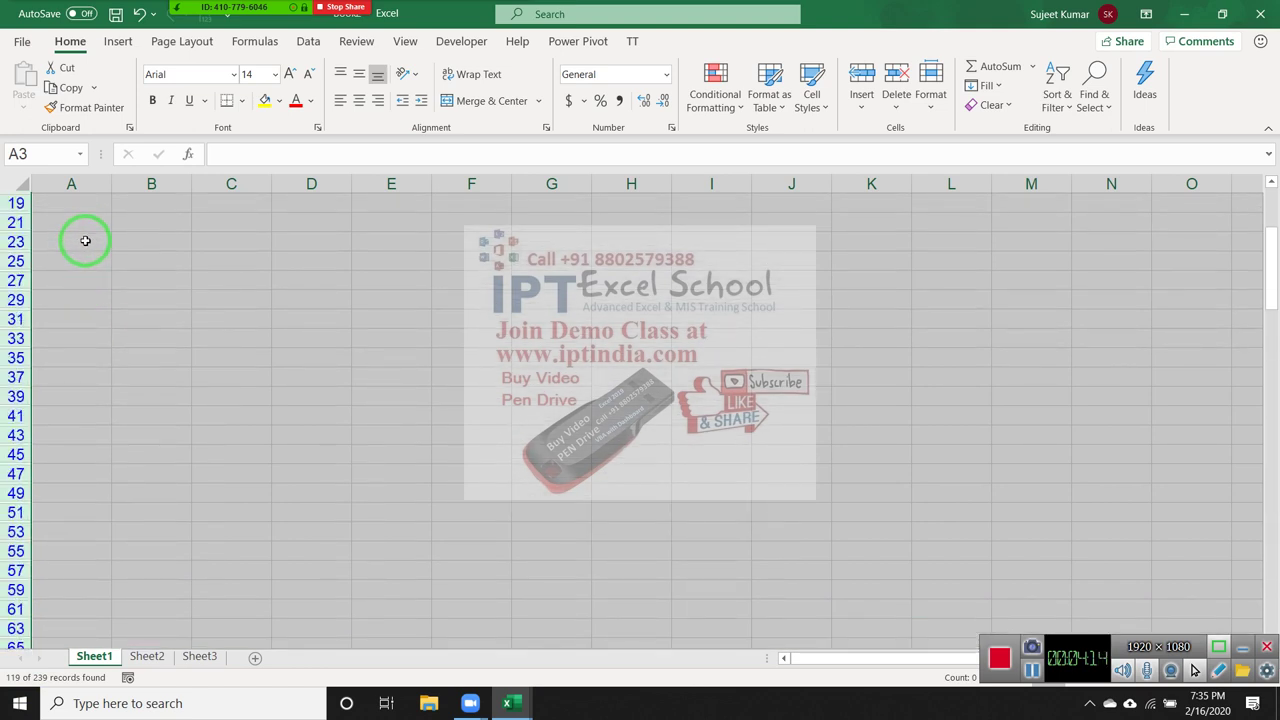
{"action": "scroll", "coordinate": [85, 240], "scroll_direction": "up", "scroll_amount": 3}
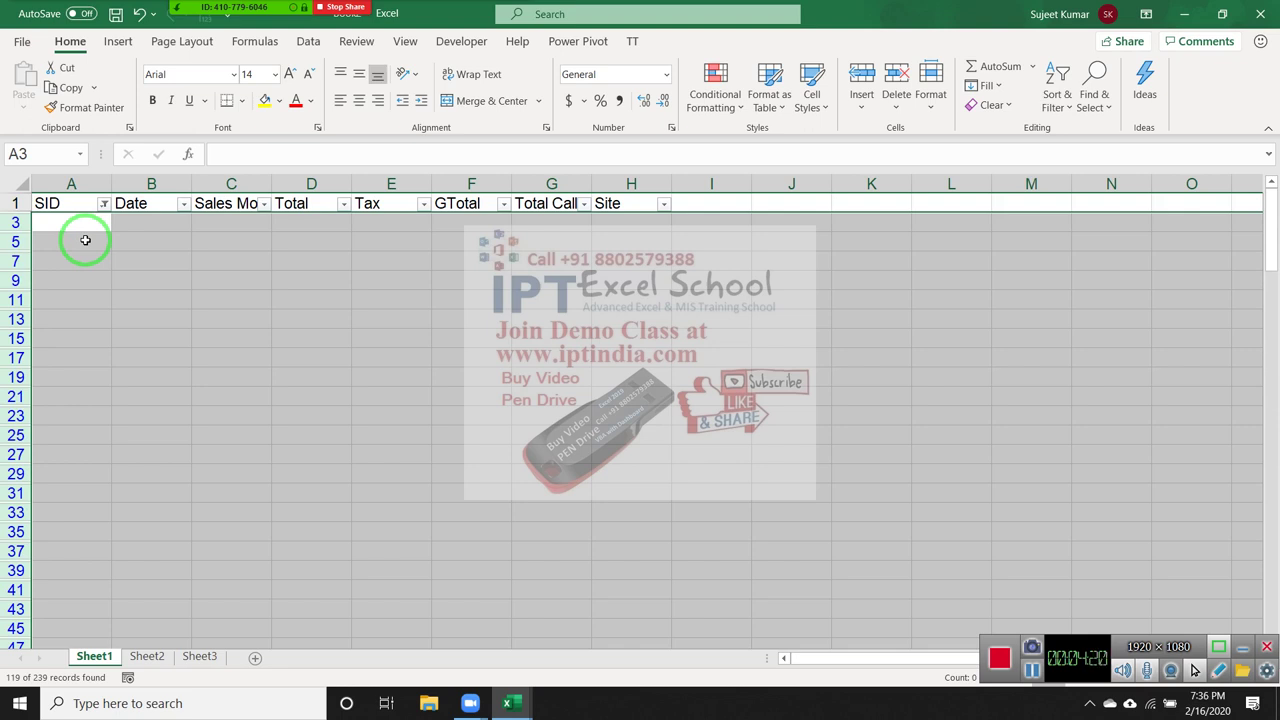
Turn off the filter with Ctrl+Shift+L and select the table from H1 down to the data's end.
{"action": "key", "text": "ctrl+Home"}
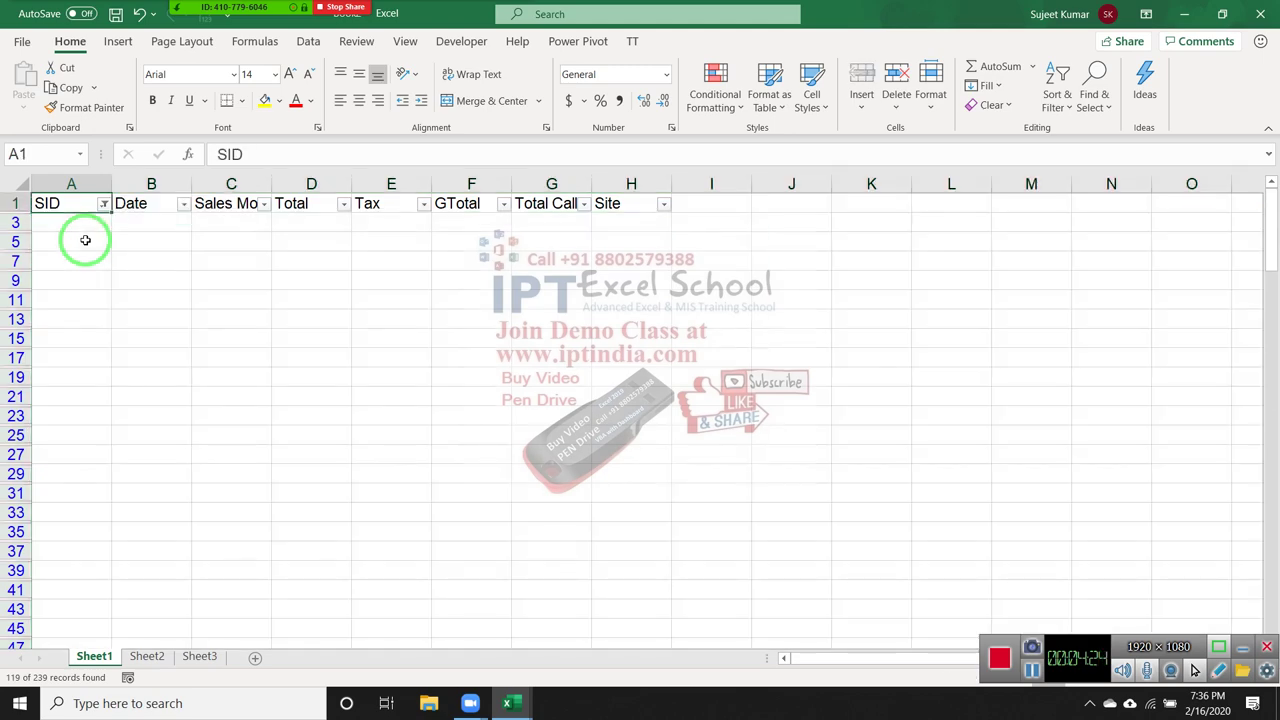
{"action": "key", "text": "ctrl+shift+l"}
{"action": "key", "text": "Right"}
{"action": "key", "text": "Right"}
{"action": "key", "text": "Right"}
{"action": "key", "text": "Right"}
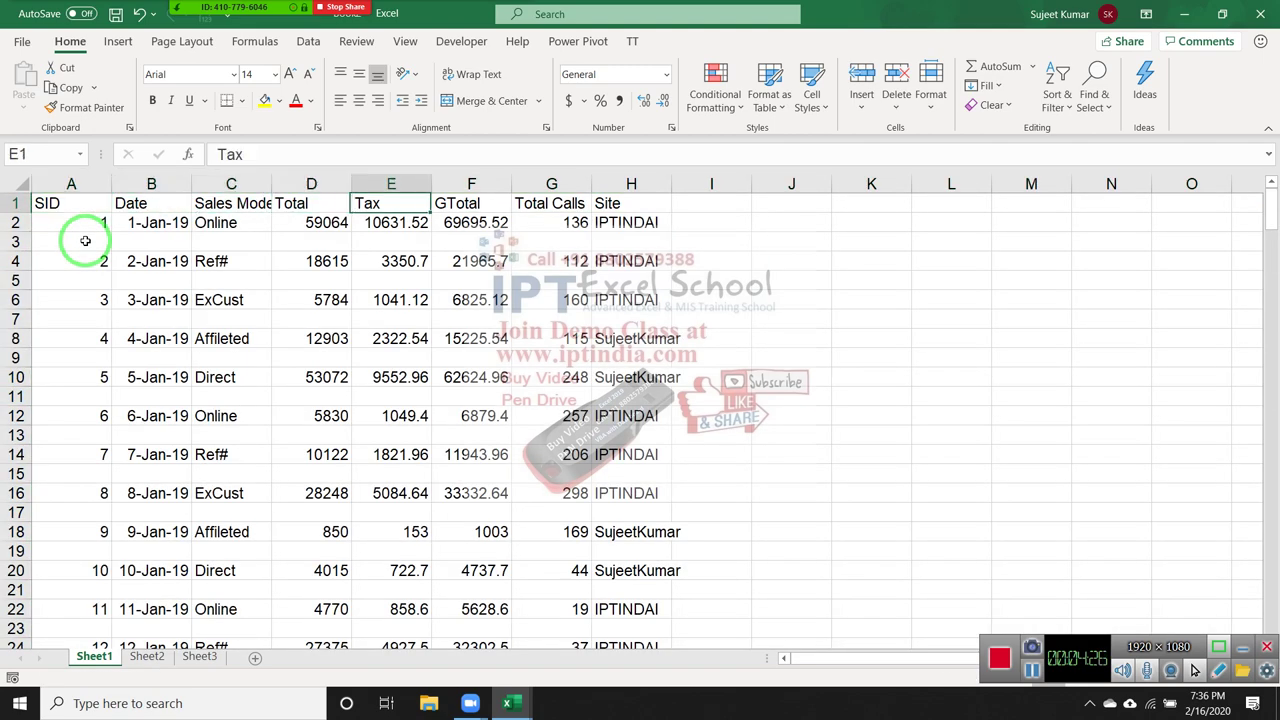
{"action": "key", "text": "Right"}
{"action": "key", "text": "Right"}
{"action": "key", "text": "Right"}
{"action": "key", "text": "ctrl+shift+Left"}
{"action": "key", "text": "shift+Down"}
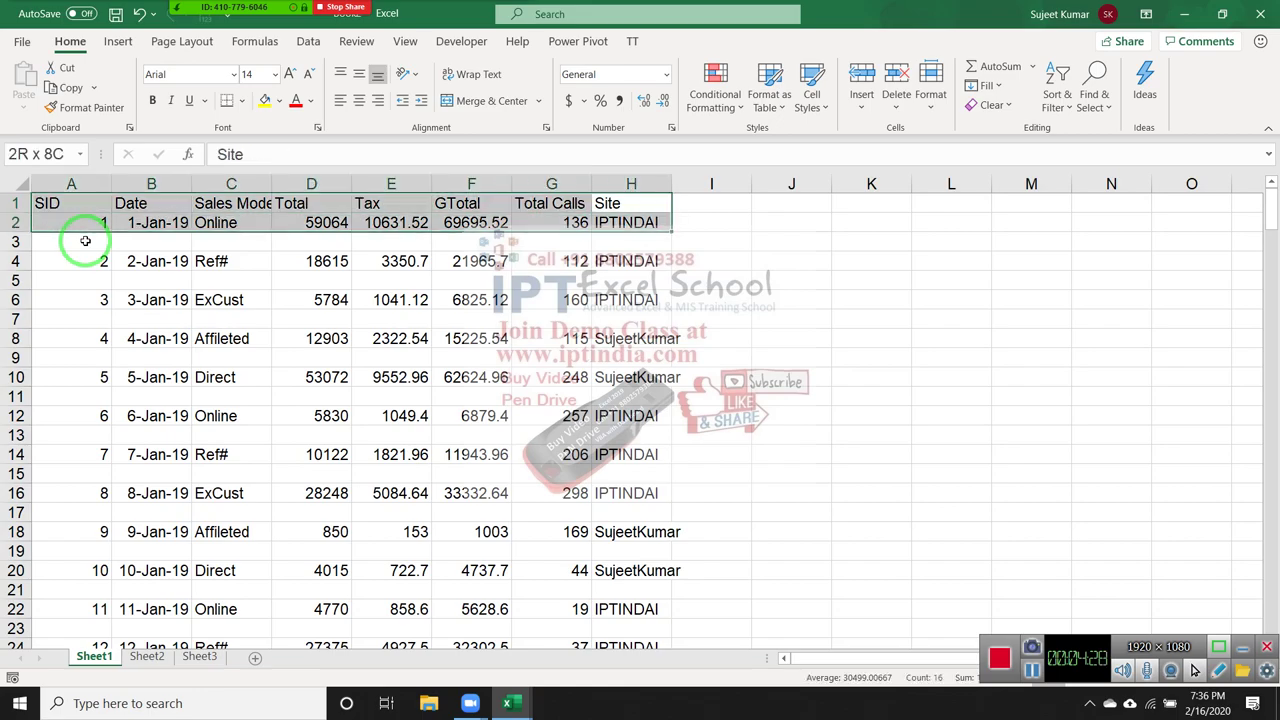
{"action": "key", "text": "shift+Down"}
{"action": "key", "text": "shift+Down"}
{"action": "key", "text": "shift+Down"}
{"action": "key", "text": "shift+Down"}
{"action": "key", "text": "shift+Down"}
{"action": "key", "text": "shift+Down"}
{"action": "key", "text": "shift+Down"}
{"action": "key", "text": "shift+Down"}
{"action": "key", "text": "shift+Down"}
{"action": "key", "text": "shift+Down"}
{"action": "key", "text": "shift+Down"}
{"action": "key", "text": "shift+Down"}
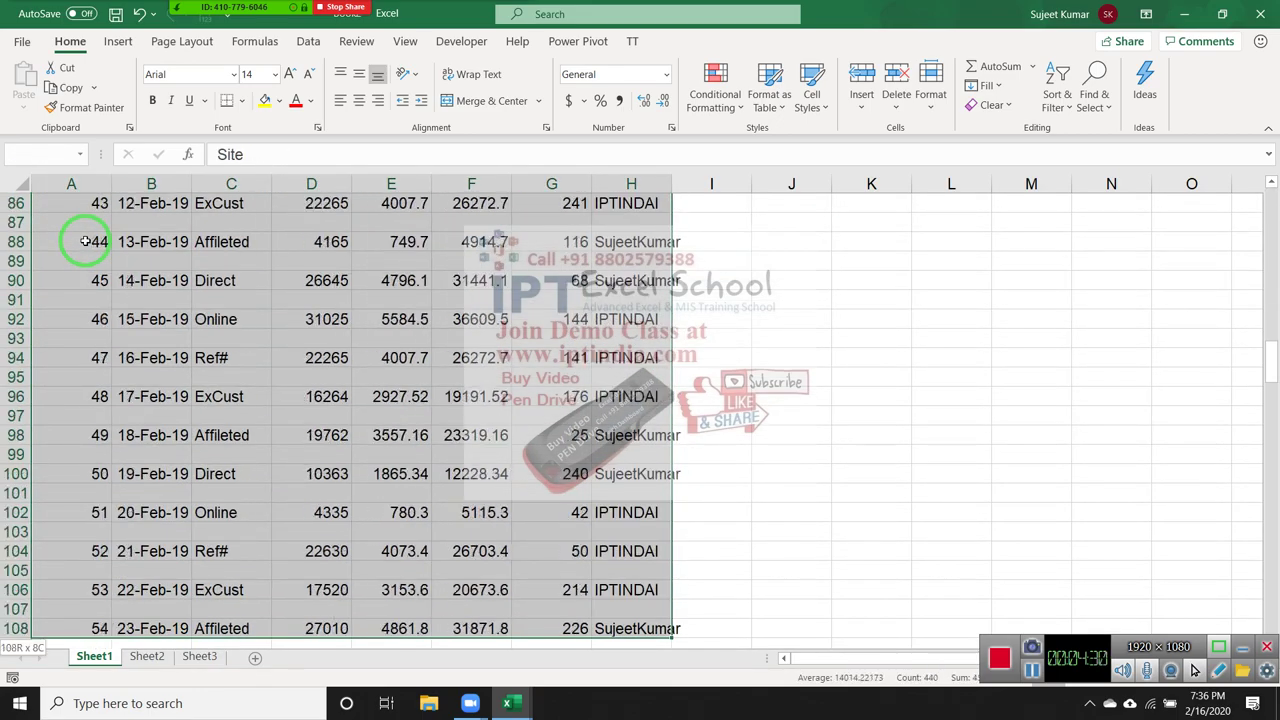
{"action": "key", "text": "shift+Down"}
{"action": "key", "text": "shift+Down"}
{"action": "key", "text": "shift+Down"}
{"action": "key", "text": "shift+Down"}
{"action": "key", "text": "shift+Down"}
{"action": "key", "text": "shift+Down"}
{"action": "key", "text": "shift+Down"}
{"action": "key", "text": "shift+Down"}
{"action": "key", "text": "shift+Down"}
{"action": "key", "text": "shift+Down"}
{"action": "key", "text": "shift+Down"}
{"action": "key", "text": "shift+Down"}
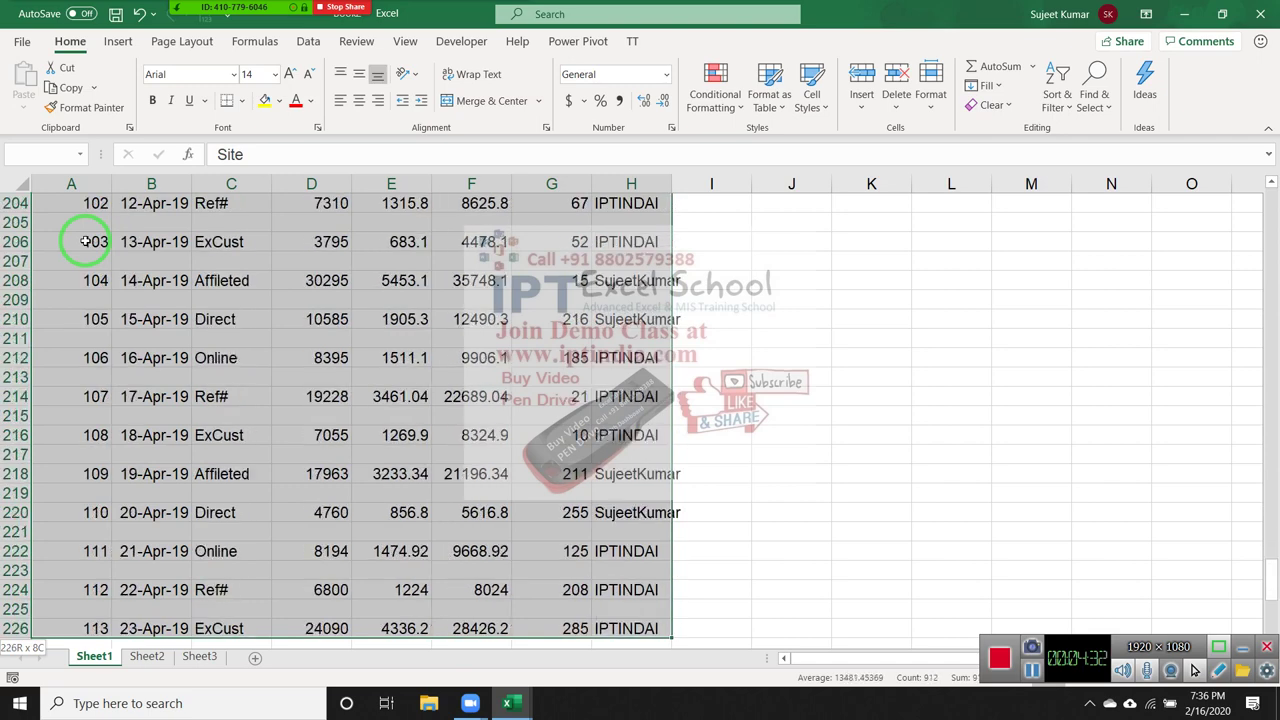
{"action": "key", "text": "shift+Down"}
{"action": "key", "text": "shift+Down"}
{"action": "key", "text": "shift+Down"}
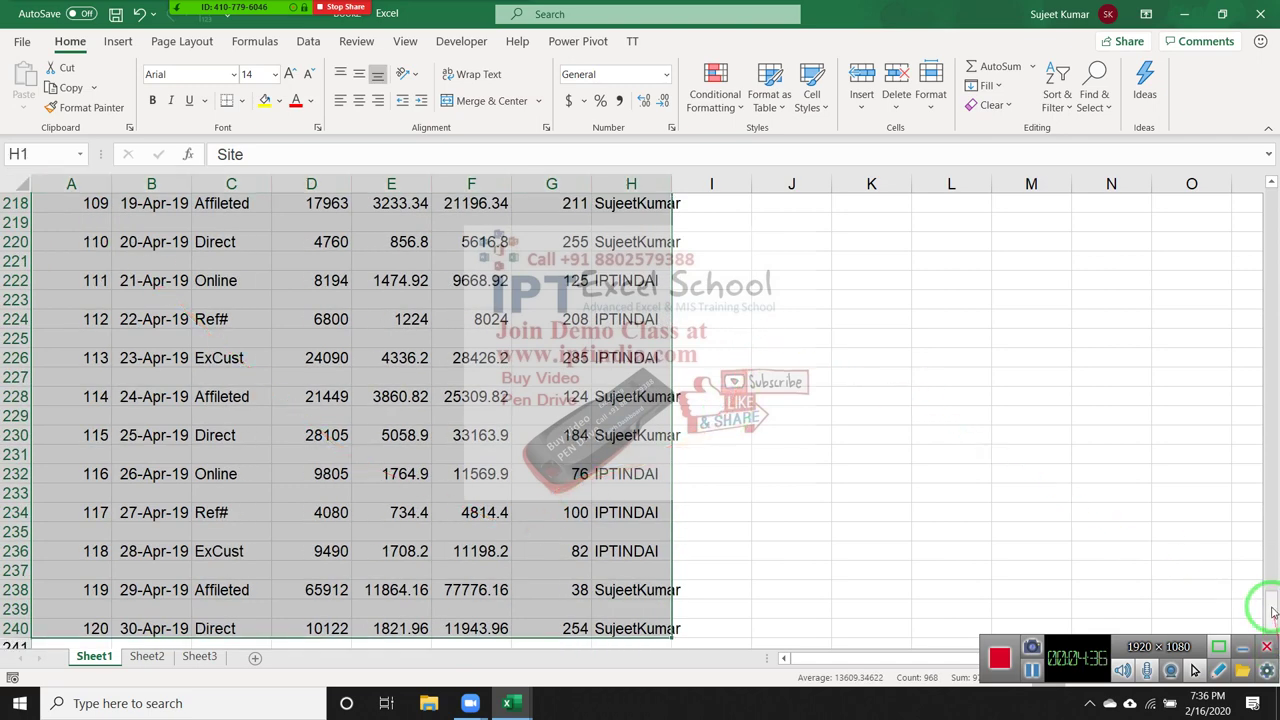
{"action": "left_click_drag", "start_coordinate": [1270, 600], "coordinate": [1253, 77]}
Custom-sort the selected data by SID, smallest to largest.
{"action": "left_click", "coordinate": [1058, 100]}
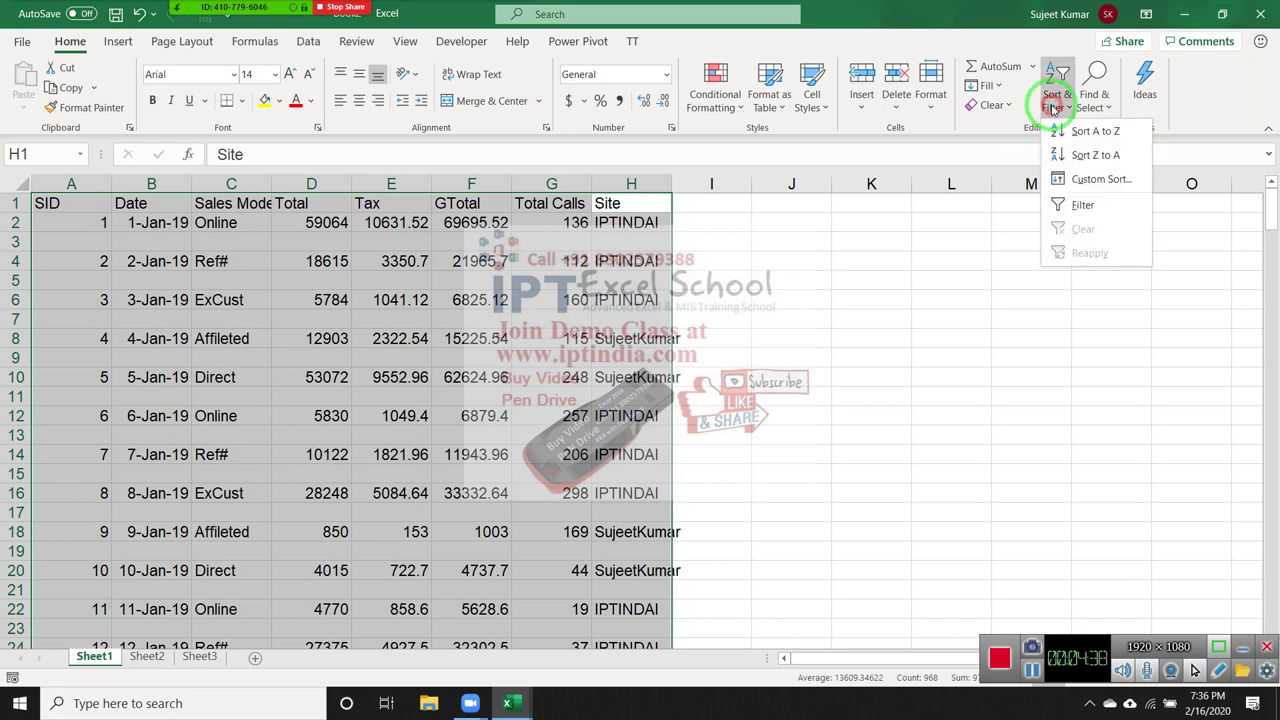
{"action": "left_click", "coordinate": [1088, 181]}
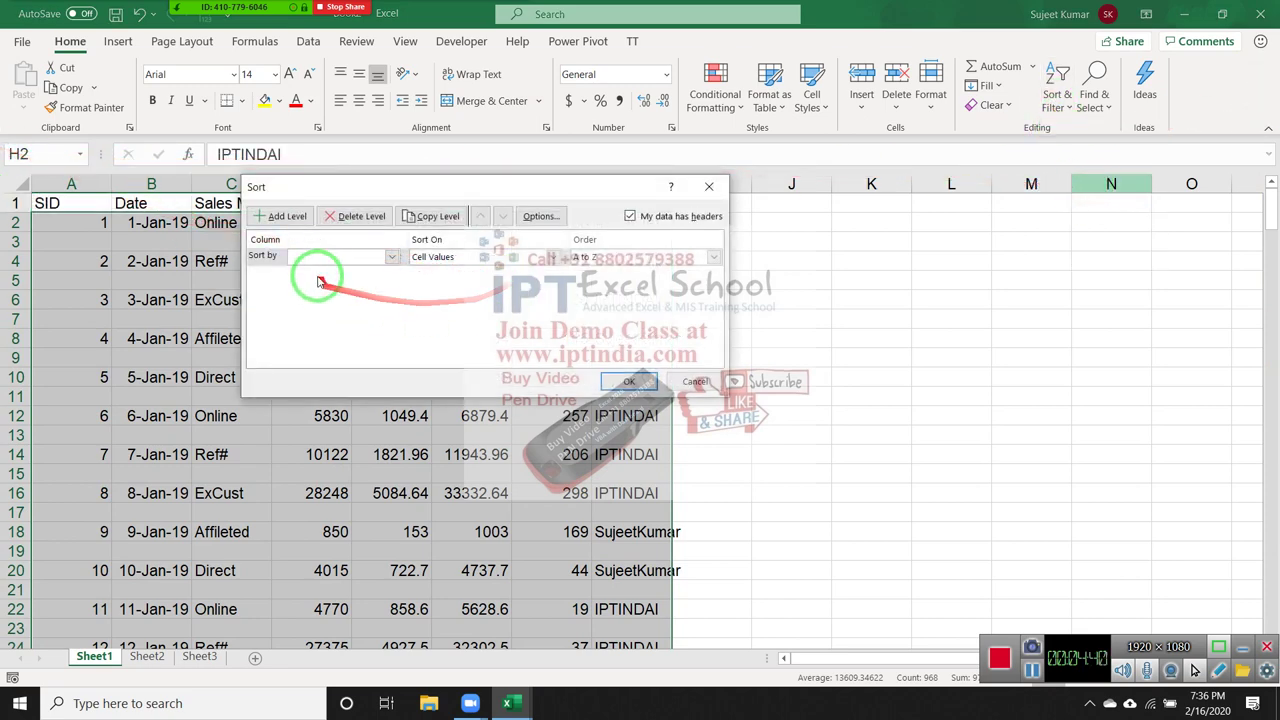
{"action": "left_click", "coordinate": [314, 260]}
{"action": "left_click", "coordinate": [310, 270]}
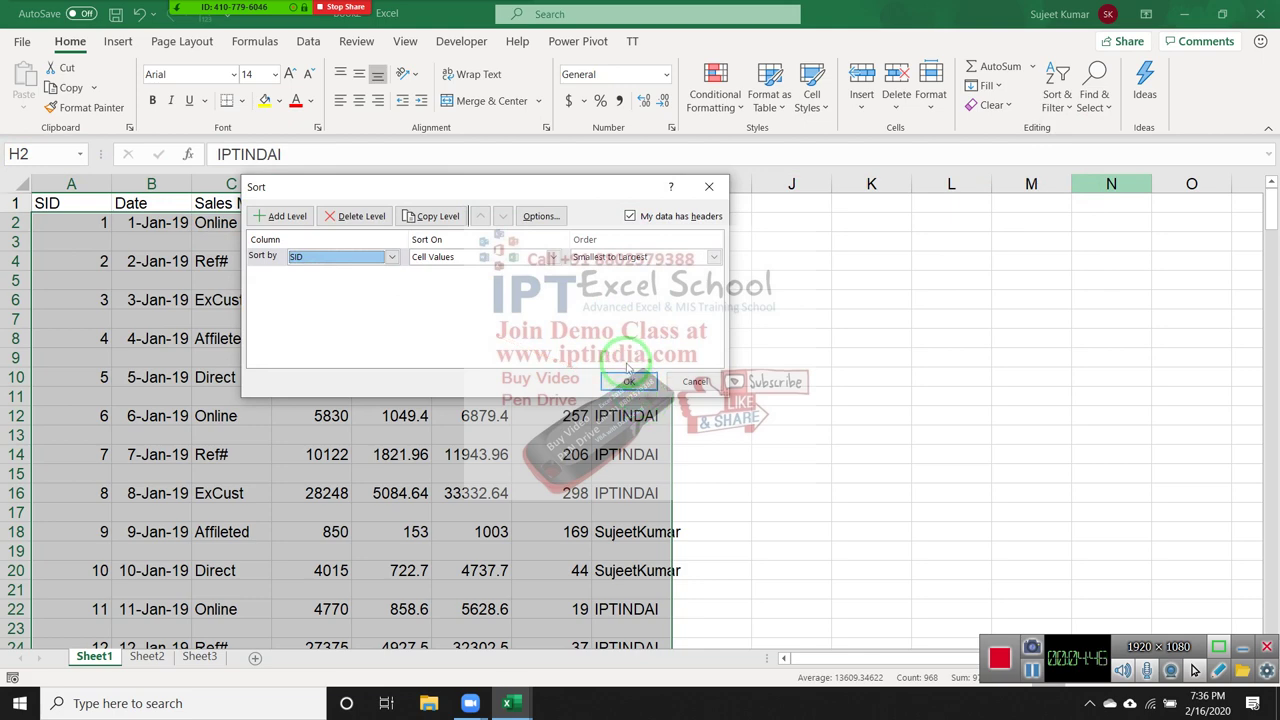
{"action": "left_click", "coordinate": [629, 381]}
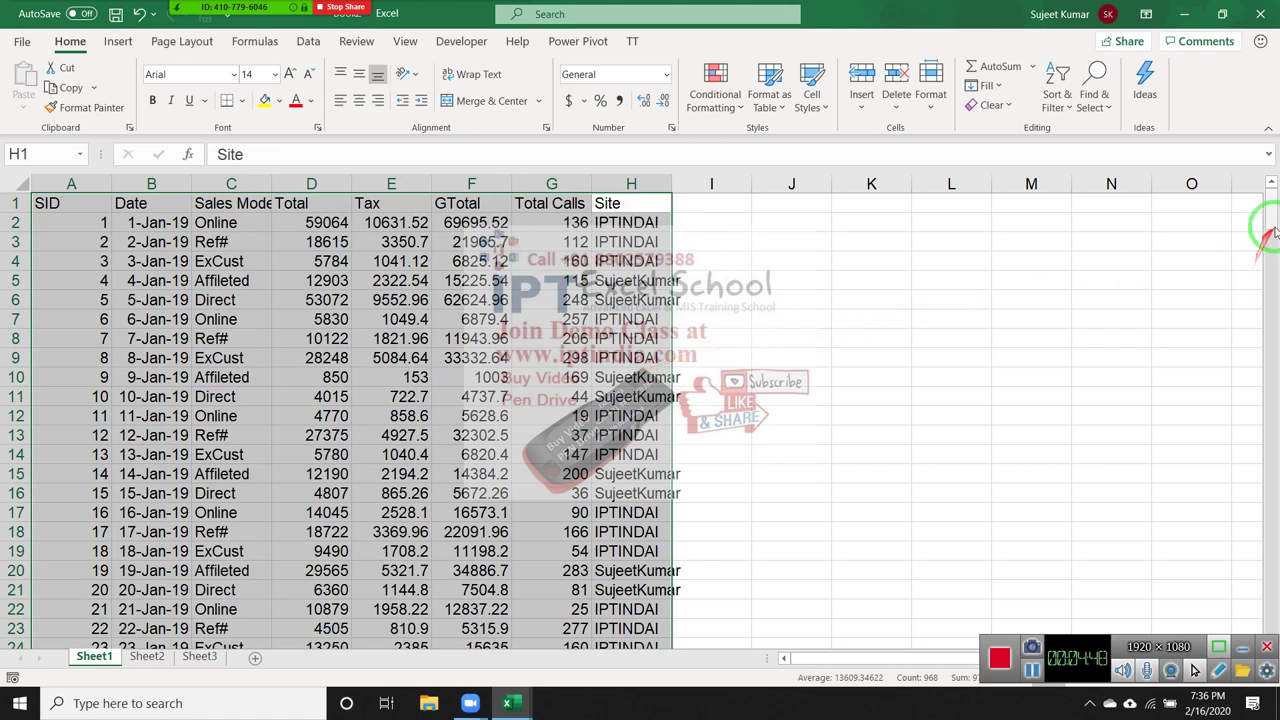
Scroll through the sheet to confirm the records run continuously from row 2 to 121.
{"action": "mouse_move", "coordinate": [1261, 323]}
{"action": "left_mouse_down"}
{"action": "mouse_move", "coordinate": [1268, 459]}
{"action": "mouse_move", "coordinate": [1257, 401]}
{"action": "left_mouse_up"}
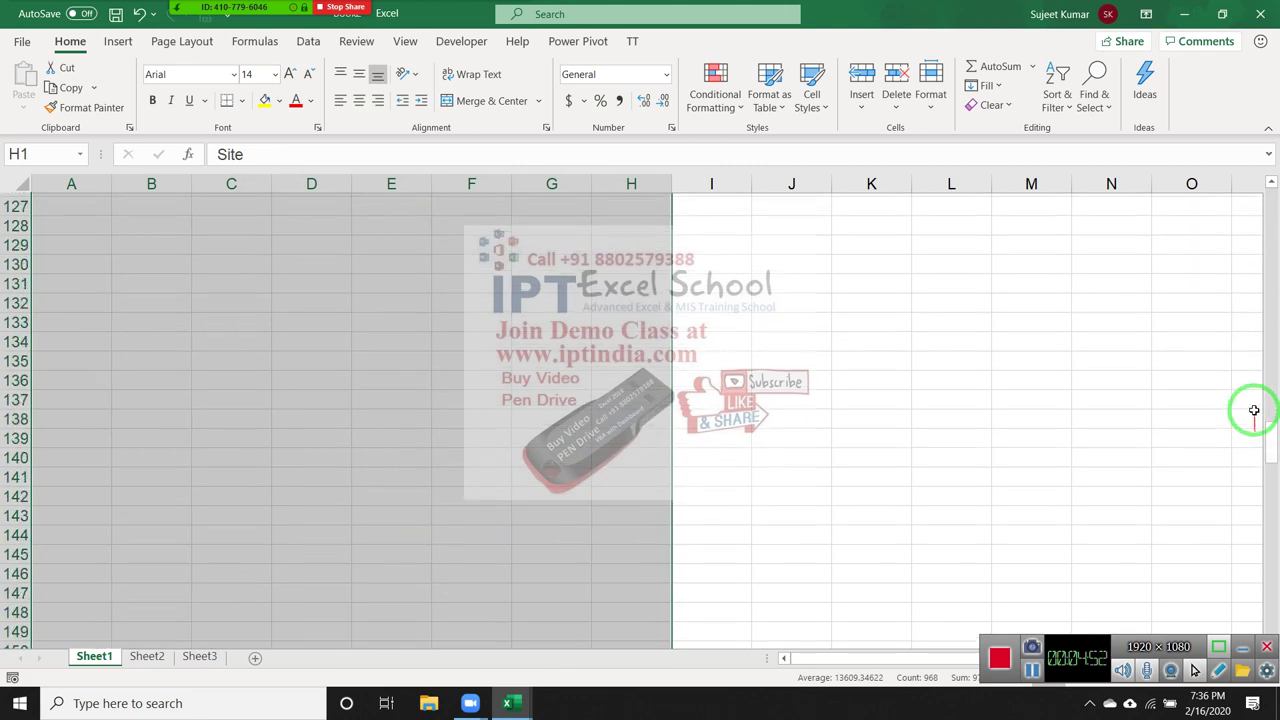
{"action": "scroll", "coordinate": [1257, 401], "scroll_direction": "down", "scroll_amount": 6}
{"action": "scroll", "coordinate": [1257, 400], "scroll_direction": "down", "scroll_amount": 5}
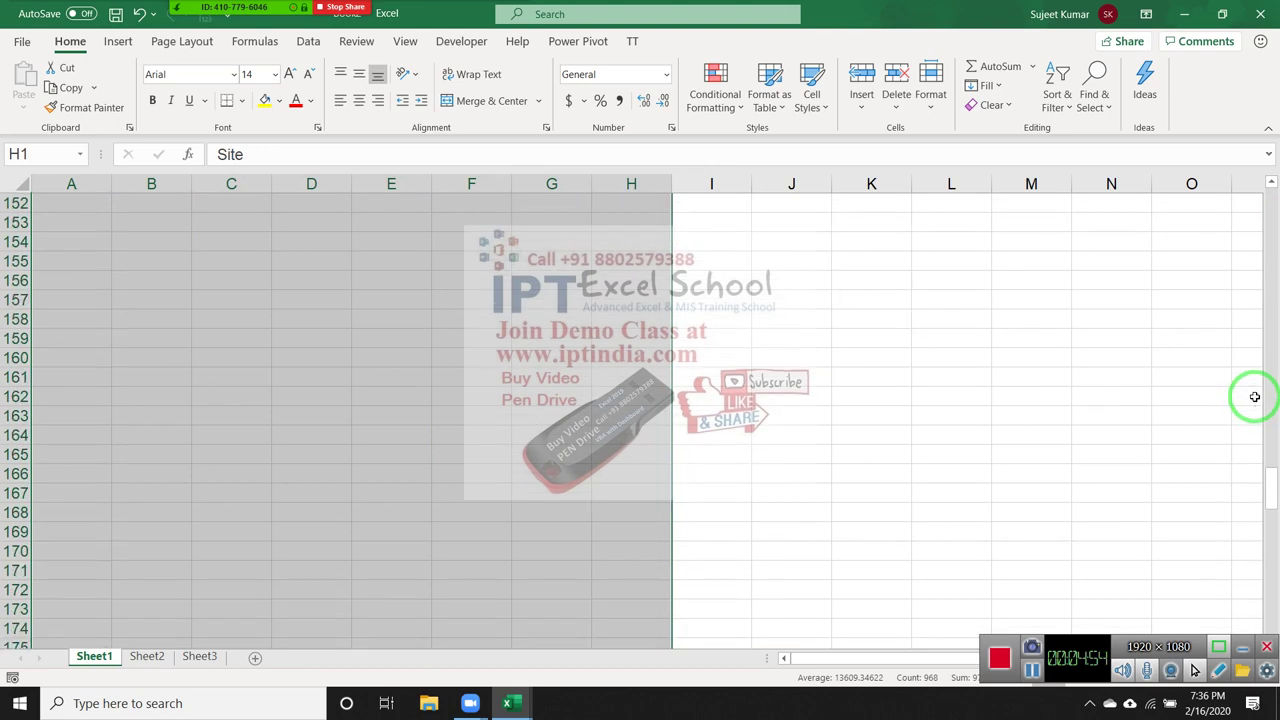
{"action": "scroll", "coordinate": [1256, 398], "scroll_direction": "down", "scroll_amount": 4}
{"action": "scroll", "coordinate": [1255, 395], "scroll_direction": "down", "scroll_amount": 5}
{"action": "scroll", "coordinate": [1254, 393], "scroll_direction": "down", "scroll_amount": 6}
{"action": "scroll", "coordinate": [1252, 391], "scroll_direction": "down", "scroll_amount": 6}
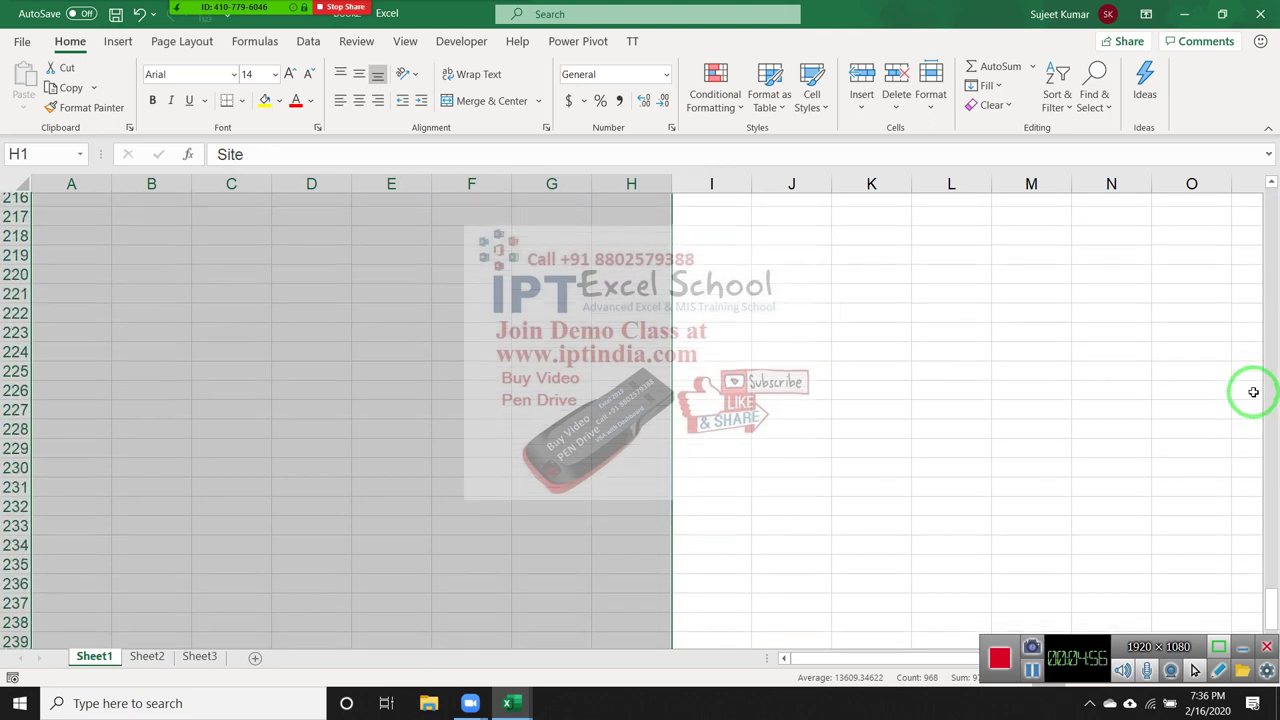
{"action": "scroll", "coordinate": [1251, 390], "scroll_direction": "down", "scroll_amount": 7}
{"action": "scroll", "coordinate": [1249, 385], "scroll_direction": "up", "scroll_amount": 9}
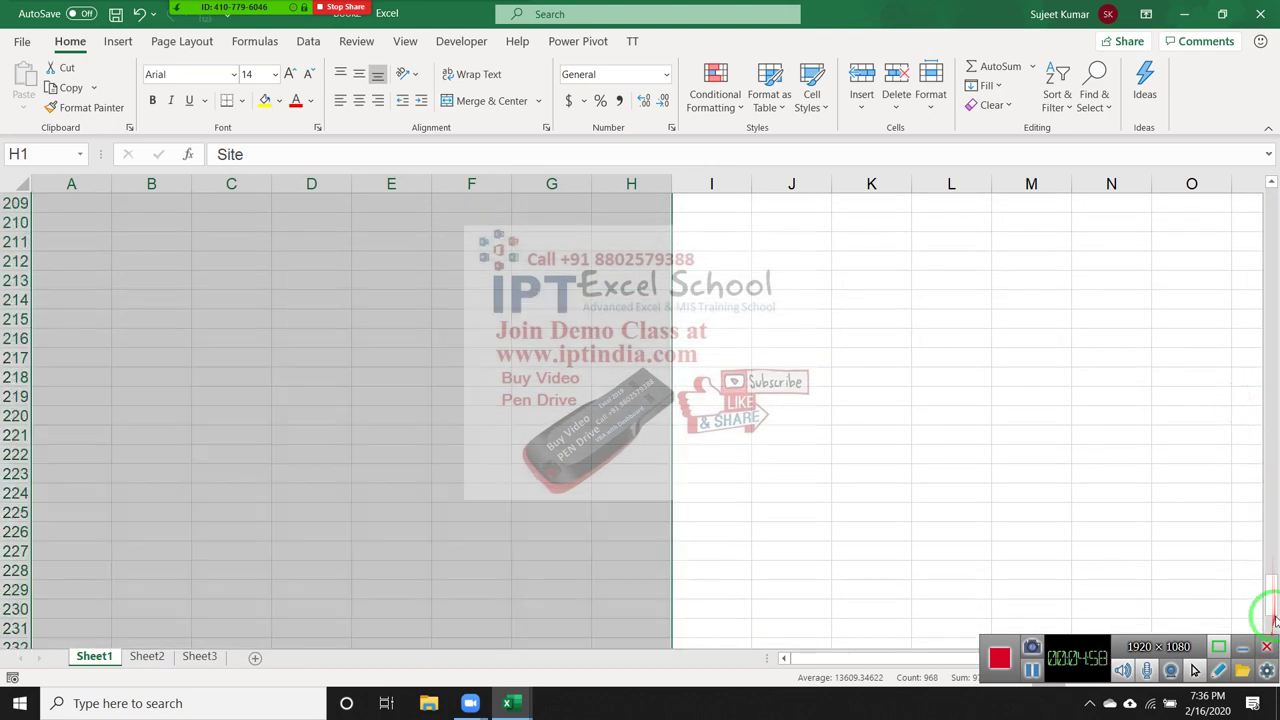
{"action": "mouse_move", "coordinate": [1259, 612]}
{"action": "left_mouse_down"}
{"action": "mouse_move", "coordinate": [1251, 239]}
{"action": "mouse_move", "coordinate": [1266, 190]}
{"action": "left_mouse_up"}
{"action": "left_click", "coordinate": [740, 203]}
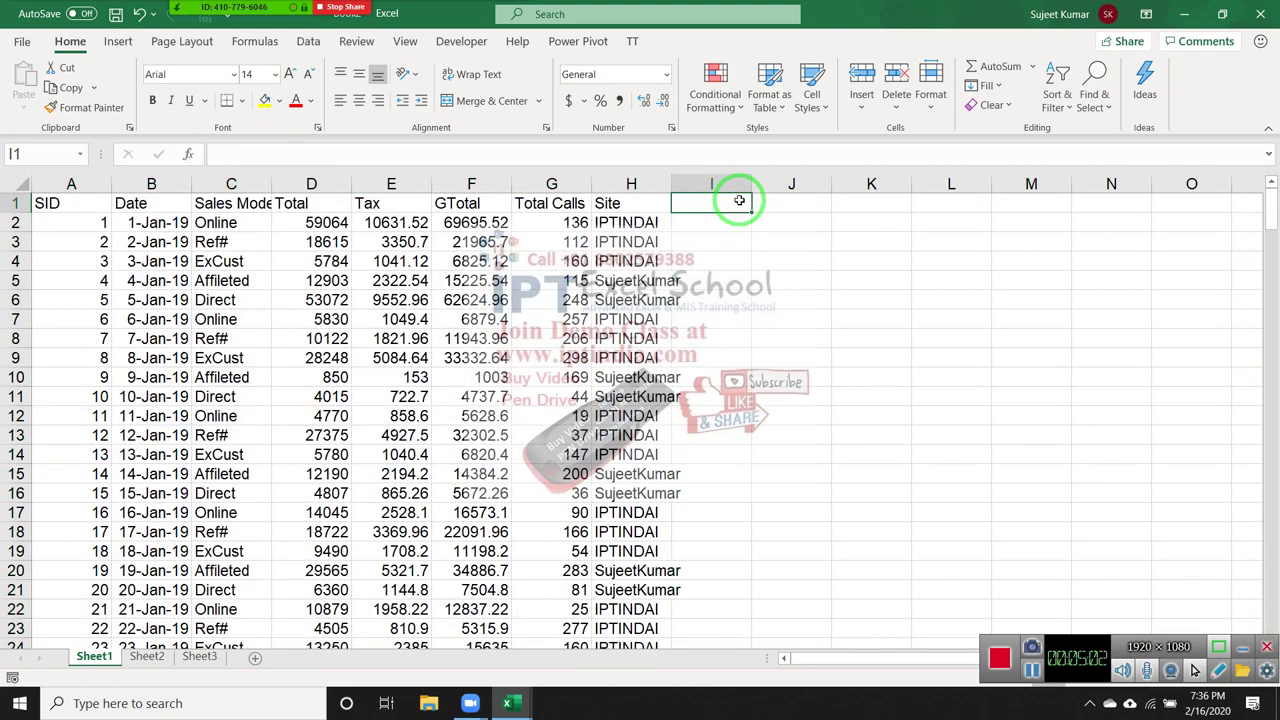
{"action": "left_click", "coordinate": [15, 242]}
{"action": "left_click", "coordinate": [16, 261]}
{"action": "left_click", "coordinate": [15, 280]}
{"action": "left_click", "coordinate": [15, 300]}
{"action": "left_click", "coordinate": [15, 319]}
{"action": "left_click", "coordinate": [15, 338]}
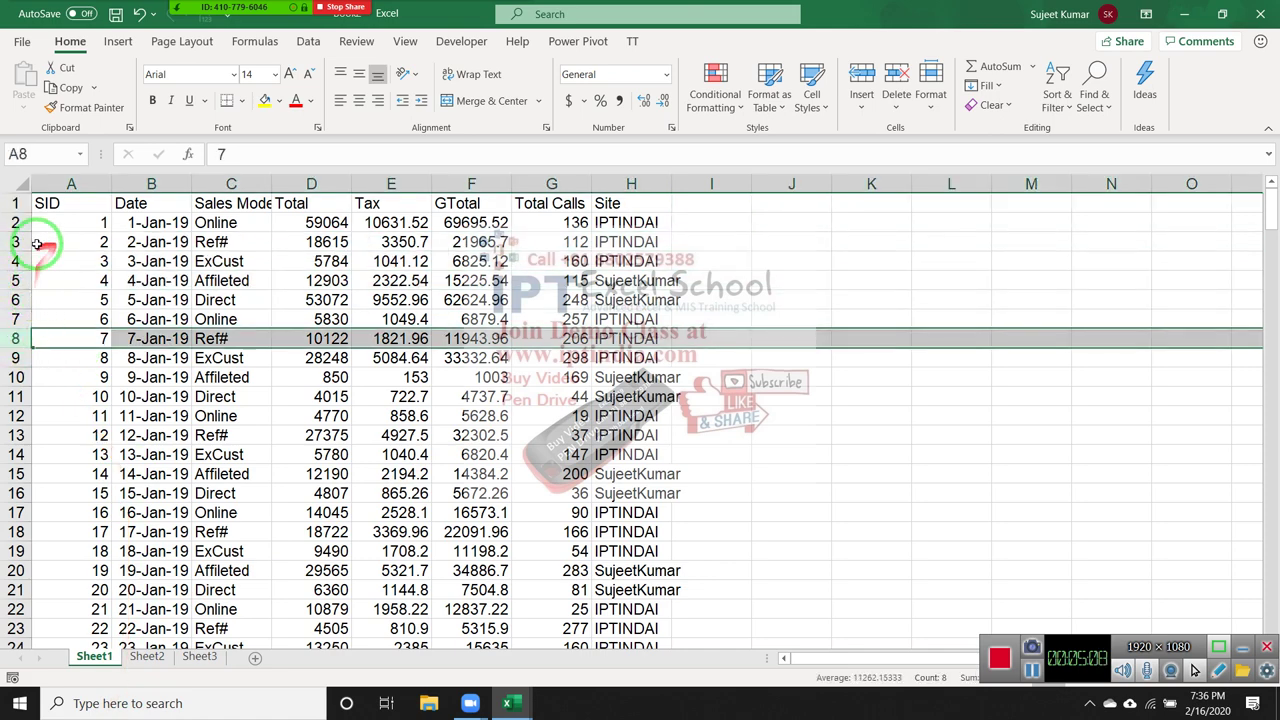
{"action": "left_click", "coordinate": [15, 280]}
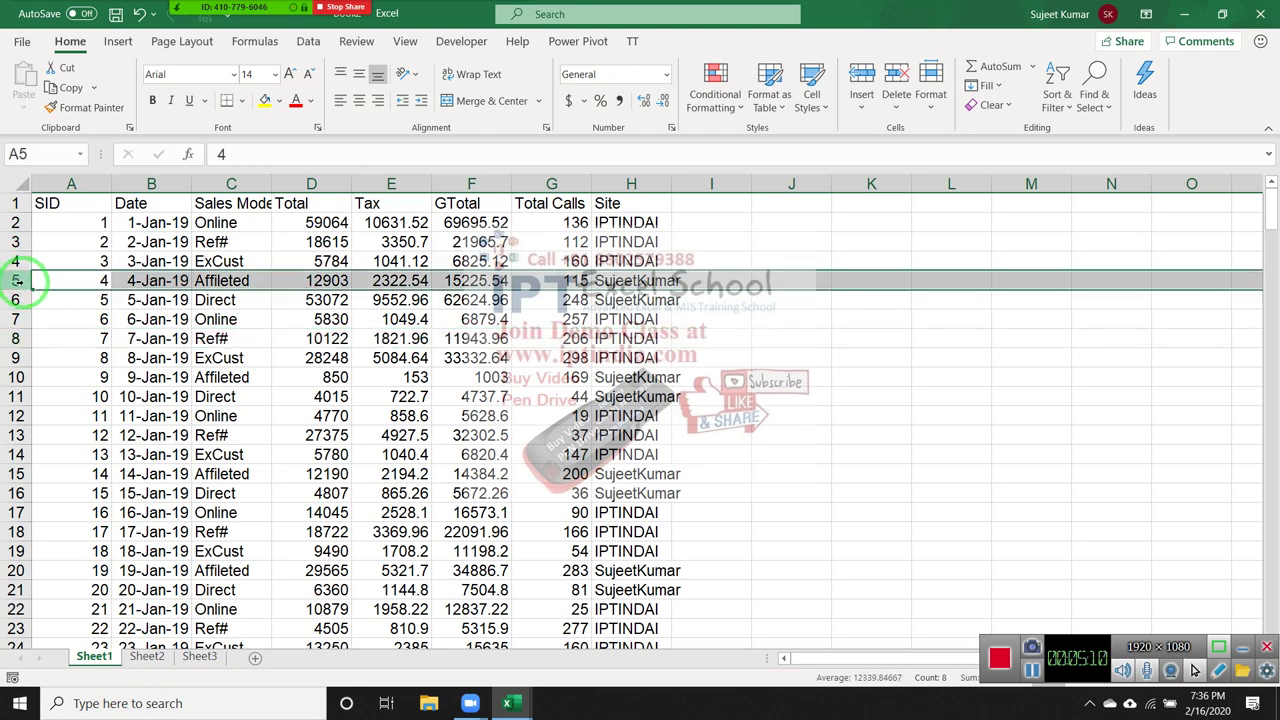
{"action": "key", "text": "ctrl+plus"}
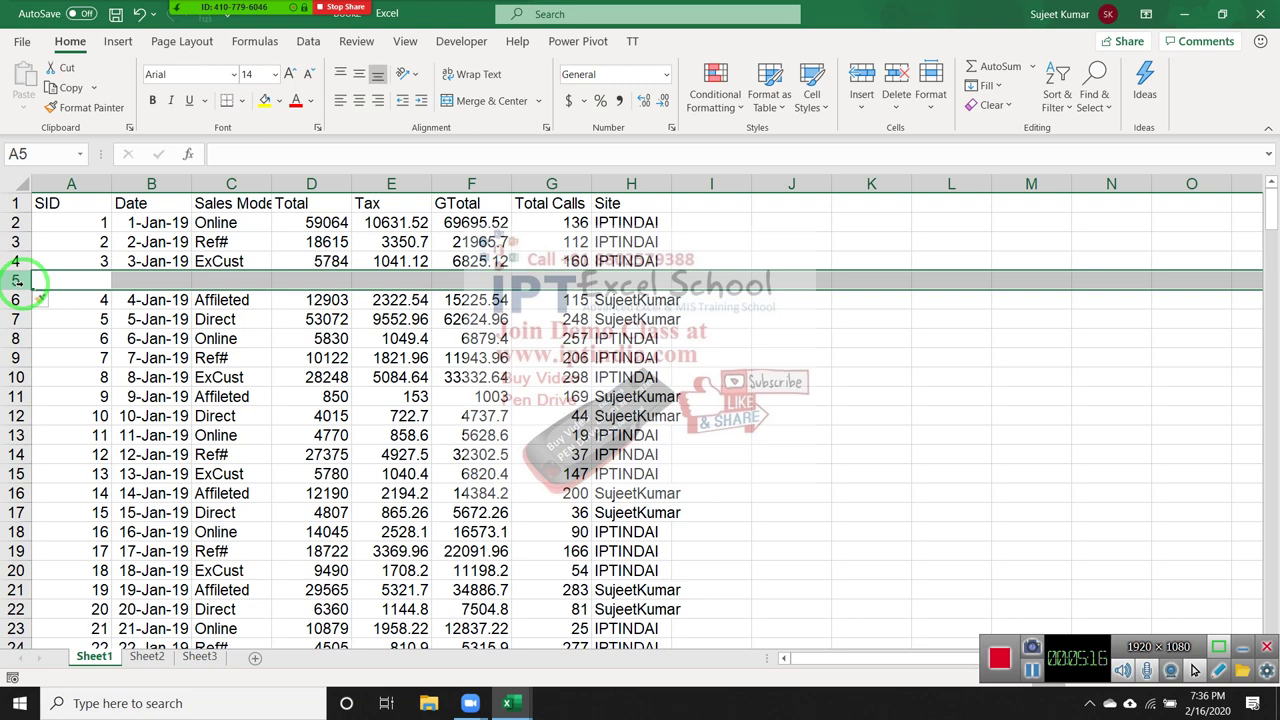
{"action": "key", "text": "ctrl+minus"}
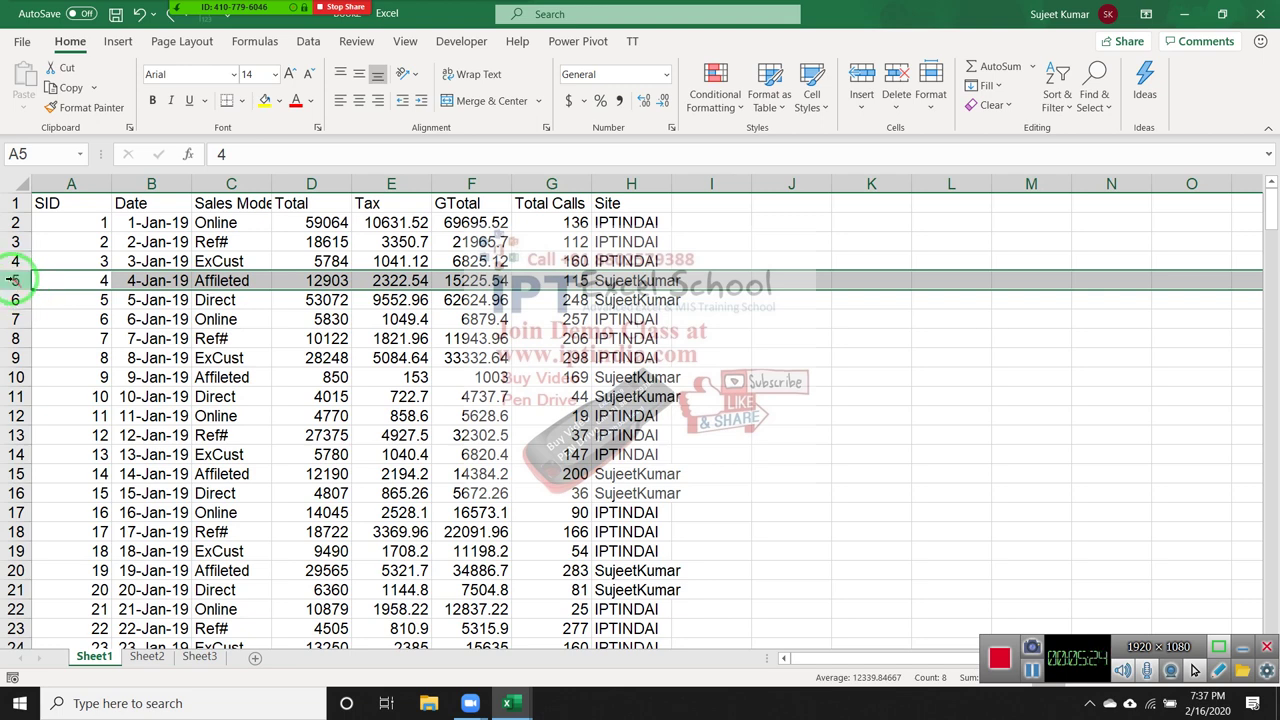
{"action": "left_click_drag", "start_coordinate": [198, 222], "coordinate": [198, 261]}
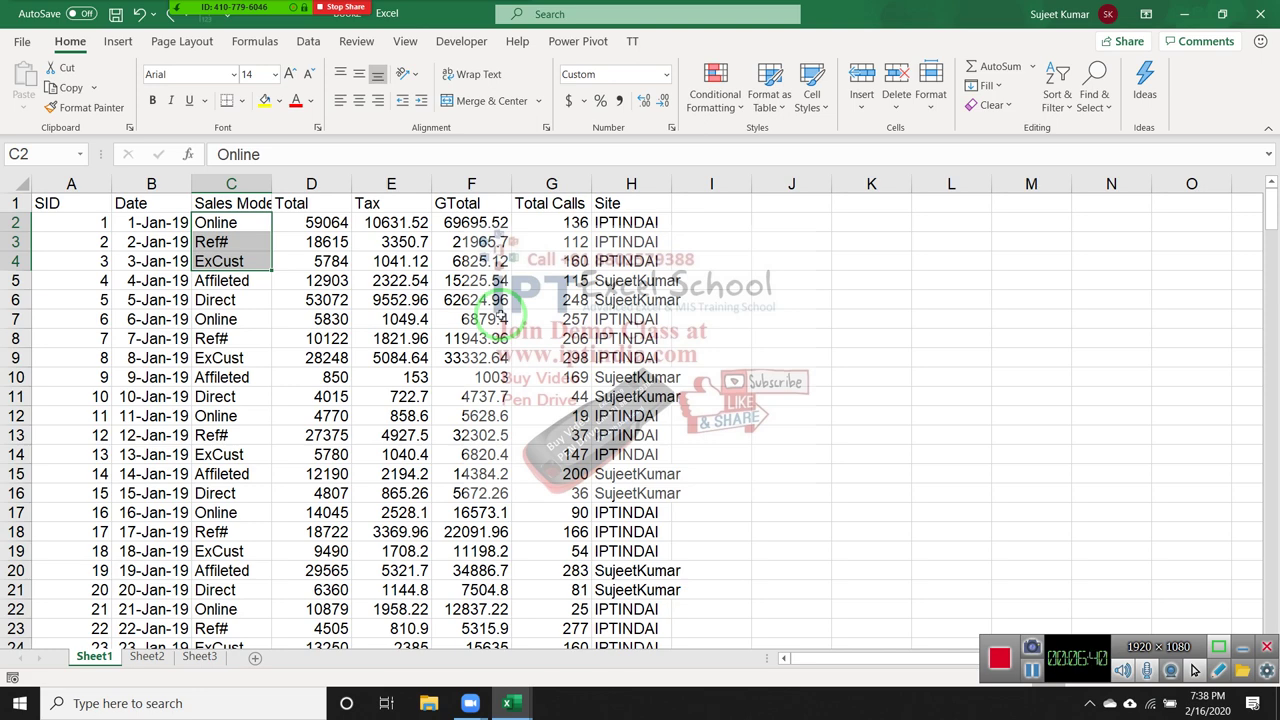
Type the heading Sr in cell I1.
{"action": "key", "text": "Right"}
{"action": "key", "text": "Right"}
{"action": "key", "text": "Right"}
{"action": "key", "text": "Right"}
{"action": "key", "text": "Right"}
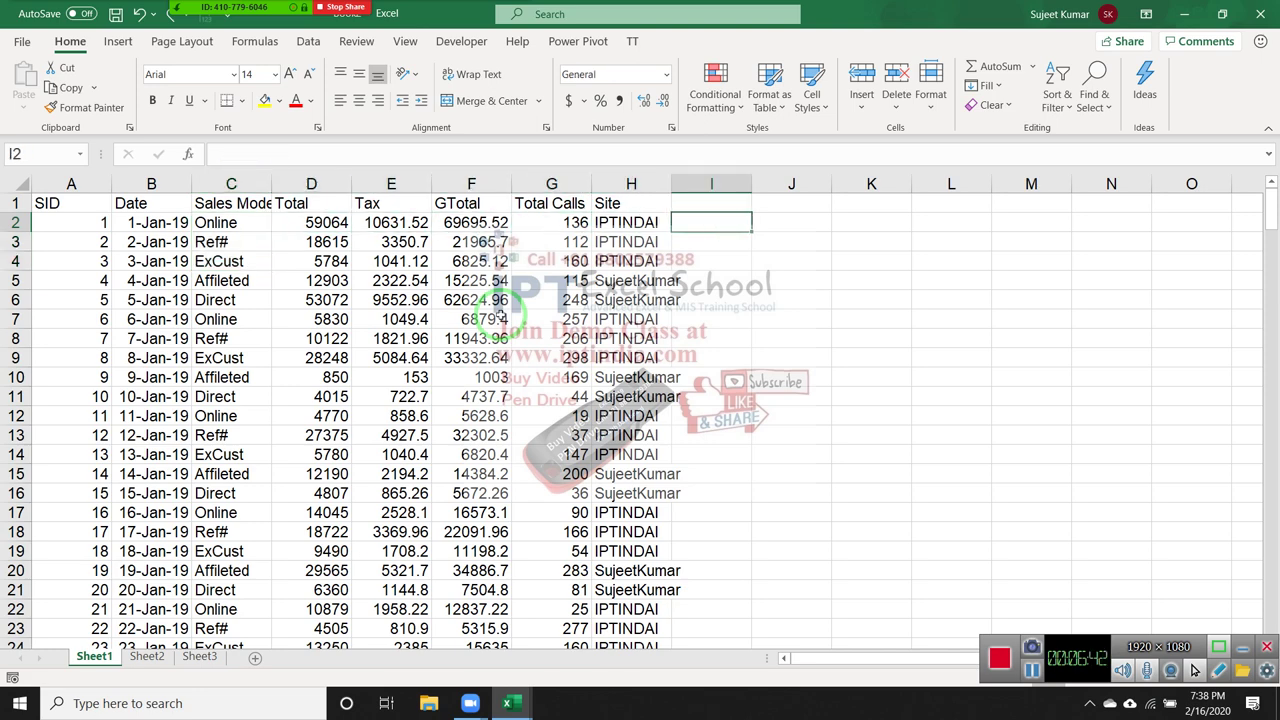
{"action": "key", "text": "Up"}
{"action": "type", "text": "Sr"}
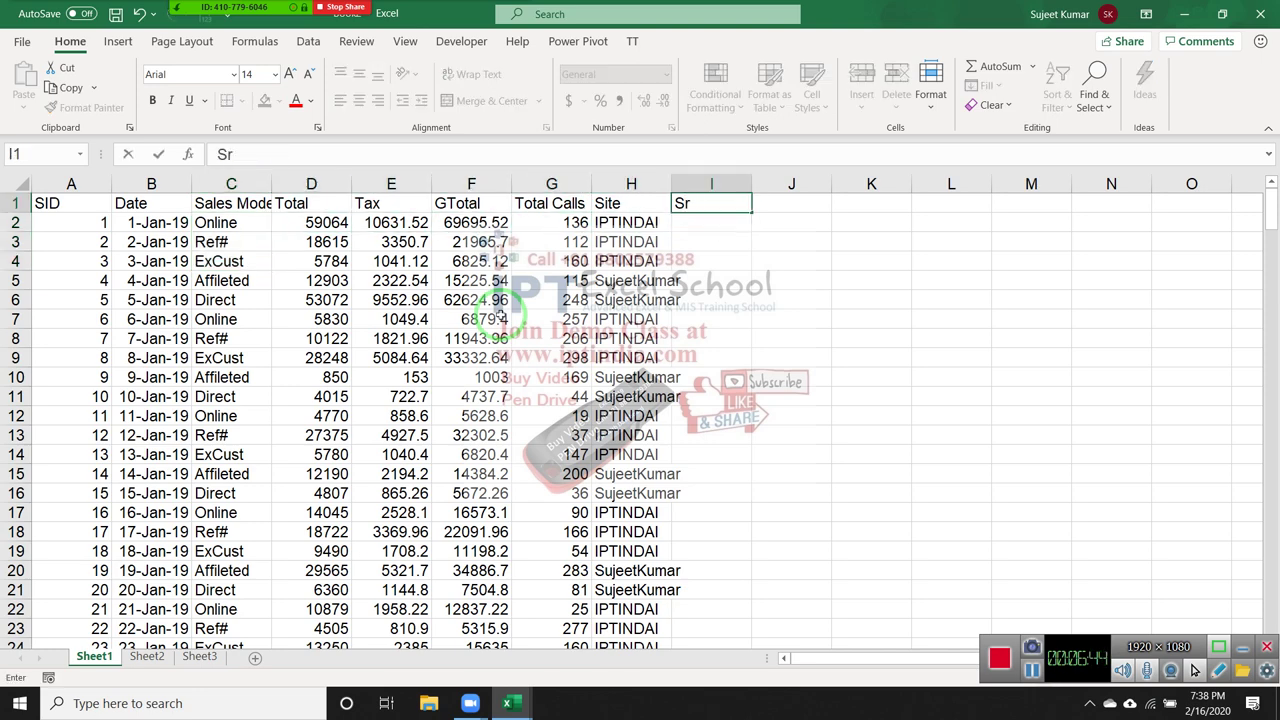
{"action": "key", "text": "Return"}
Enter 1, 2, 3, 1, 2, 3 down I2:I7.
{"action": "type", "text": "1"}
{"action": "key", "text": "Return"}
{"action": "type", "text": "2"}
{"action": "key", "text": "Return"}
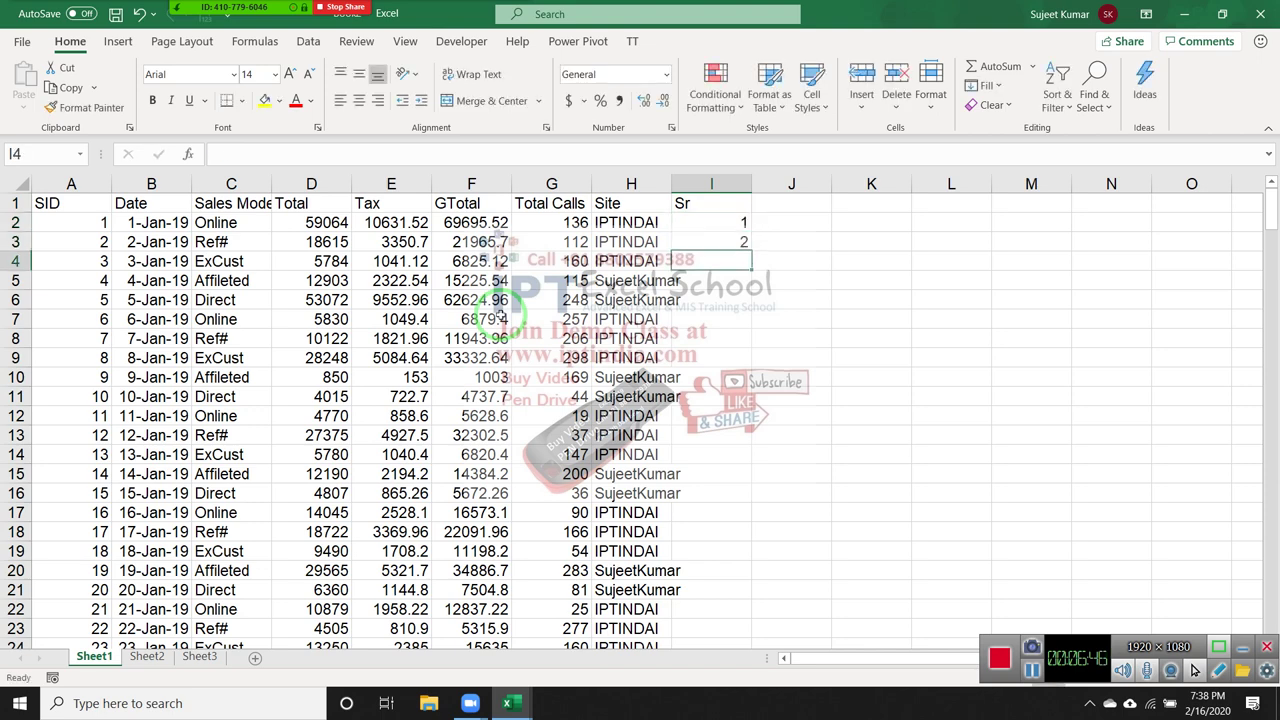
{"action": "type", "text": "2"}
{"action": "key", "text": "BackSpace"}
{"action": "type", "text": "3"}
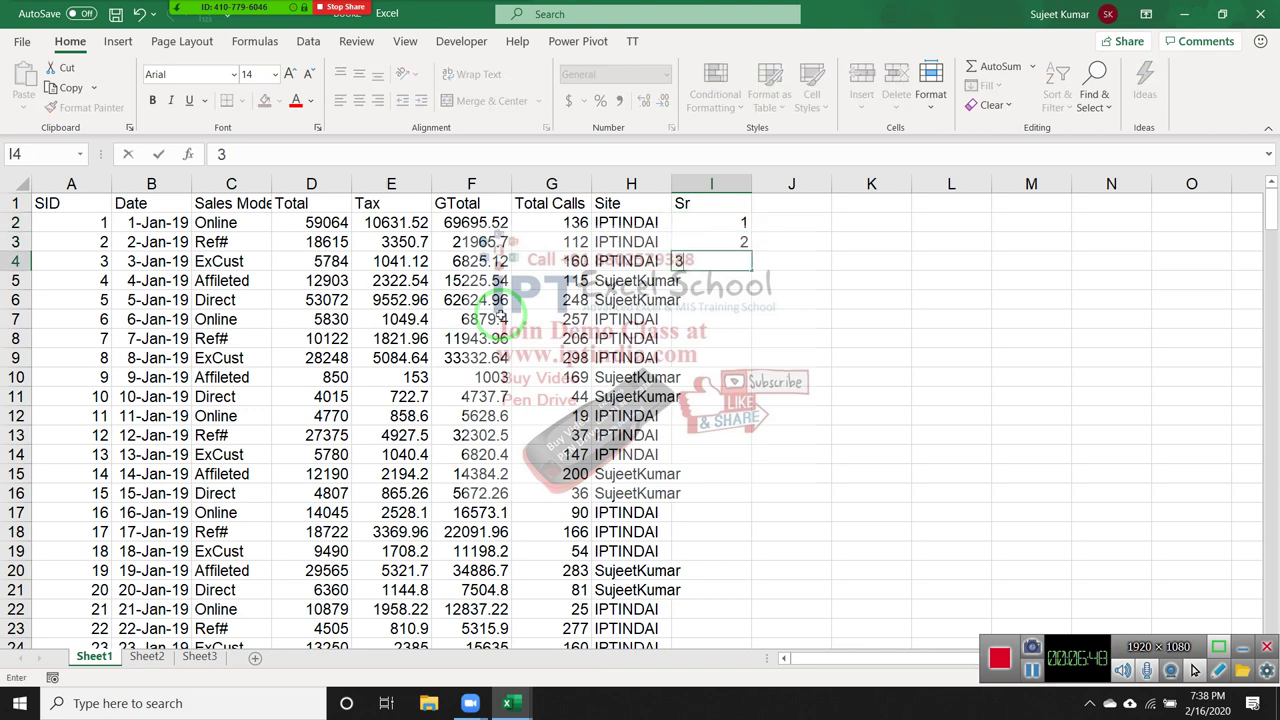
{"action": "key", "text": "Return"}
{"action": "type", "text": "1"}
{"action": "key", "text": "Return"}
{"action": "type", "text": "2"}
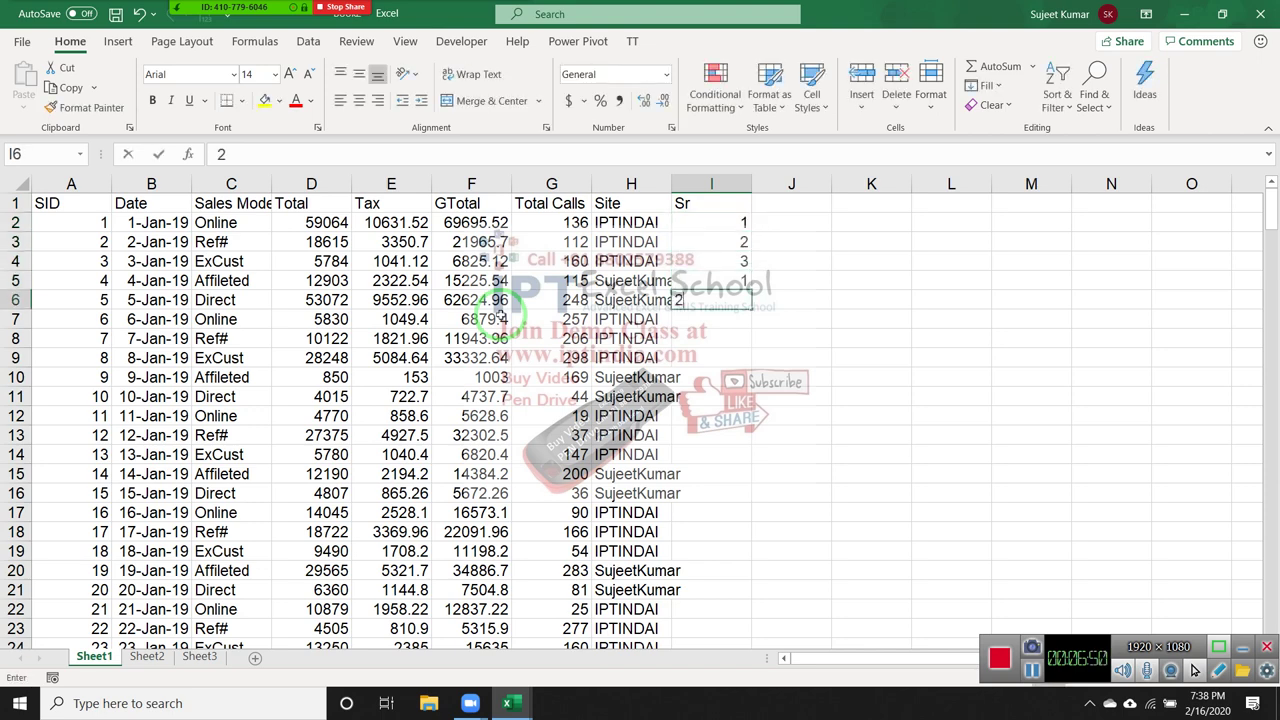
{"action": "key", "text": "Return"}
{"action": "type", "text": "3"}
{"action": "key", "text": "Return"}
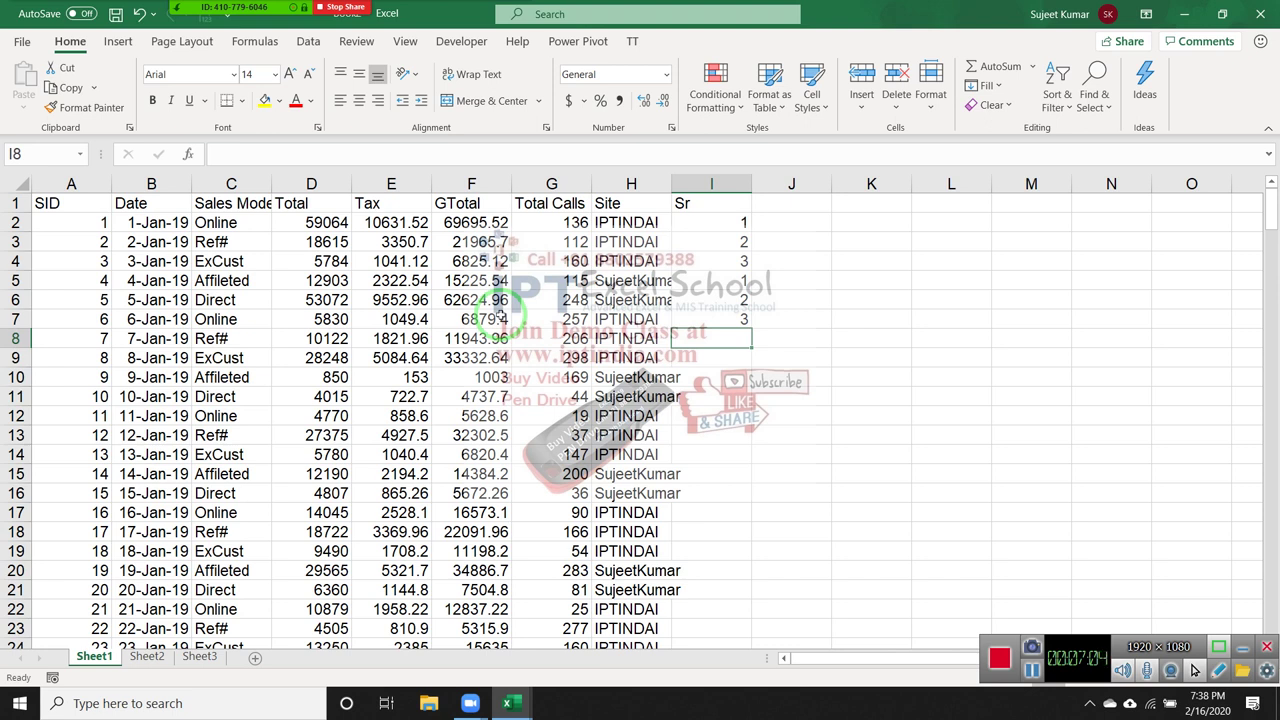
{"action": "key", "text": "Up"}
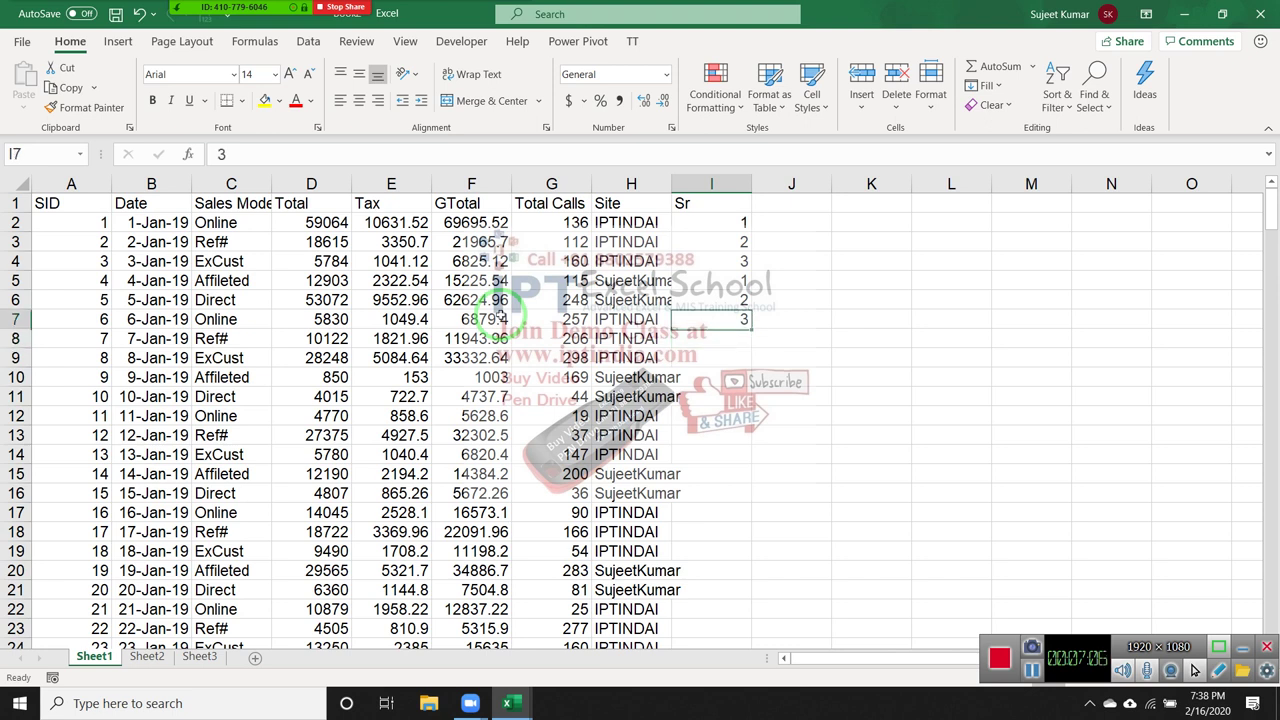
{"action": "key", "text": "Up"}
{"action": "key", "text": "Up"}
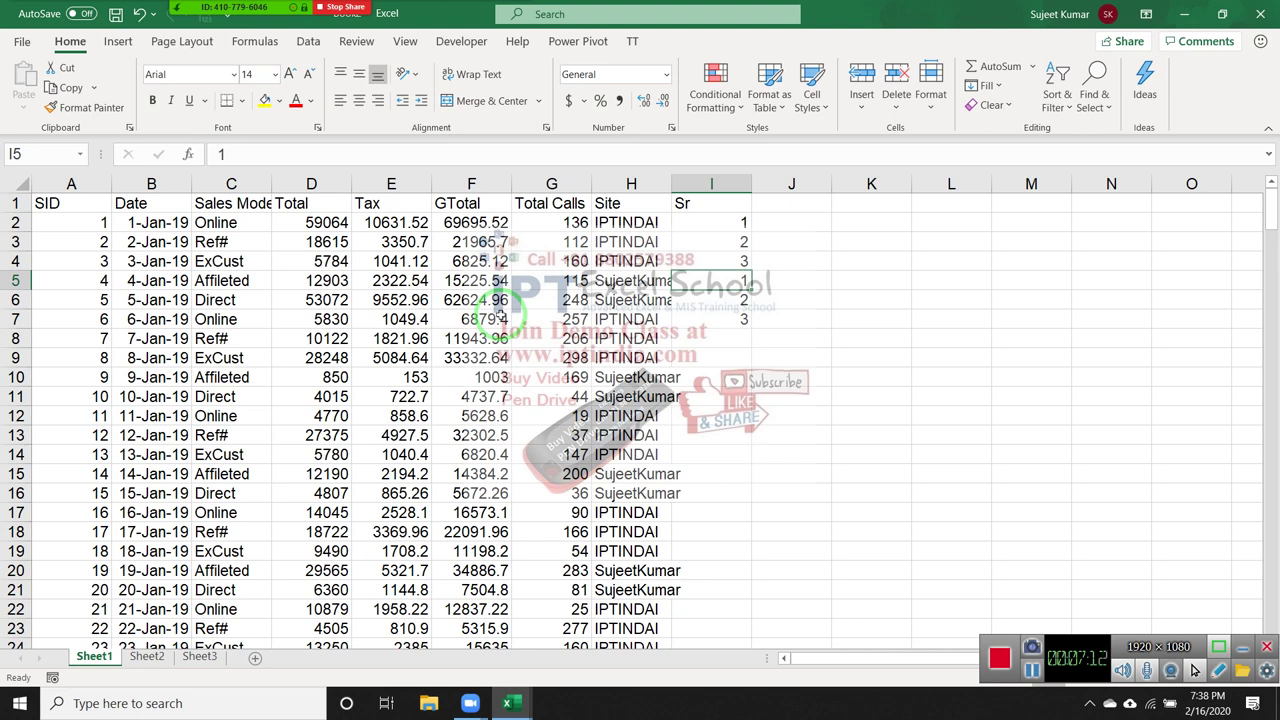
Clear the second run of 1, 2, 3 from I5:I7.
{"action": "key", "text": "shift+Down"}
{"action": "key", "text": "shift+Down"}
{"action": "key", "text": "Delete"}
{"action": "key", "text": "Up"}
{"action": "key", "text": "Up"}
{"action": "key", "text": "Up"}
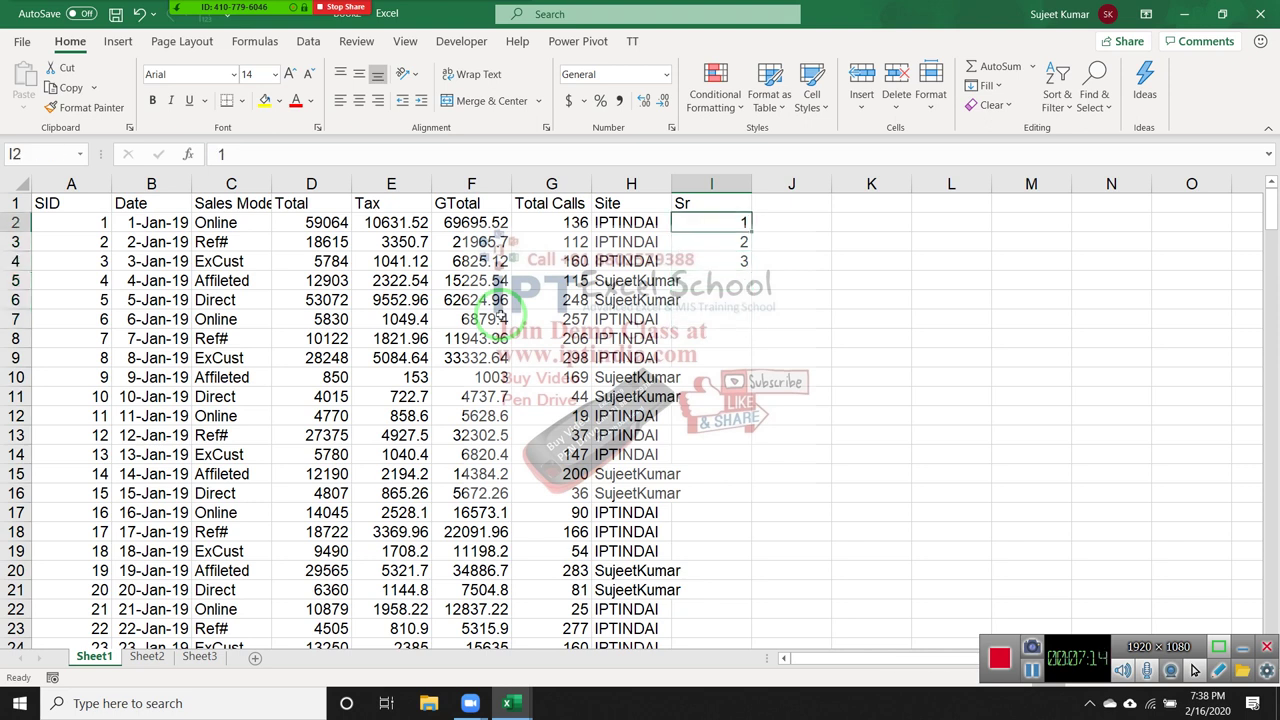
{"action": "key", "text": "shift+Down"}
{"action": "key", "text": "shift+Down"}
Enter 1, 2, 3 in I6:I8, leaving I5 empty.
{"action": "key", "text": "Down"}
{"action": "key", "text": "Down"}
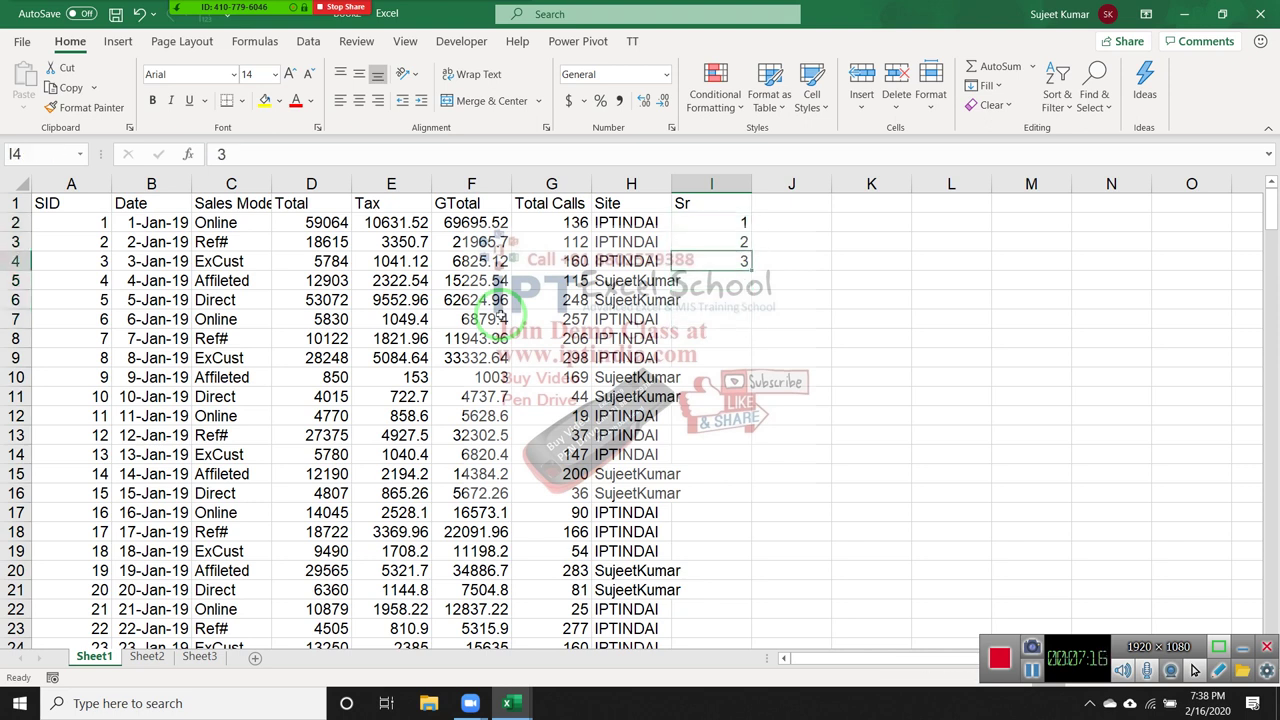
{"action": "key", "text": "Down"}
{"action": "key", "text": "Down"}
{"action": "type", "text": "1"}
{"action": "key", "text": "Return"}
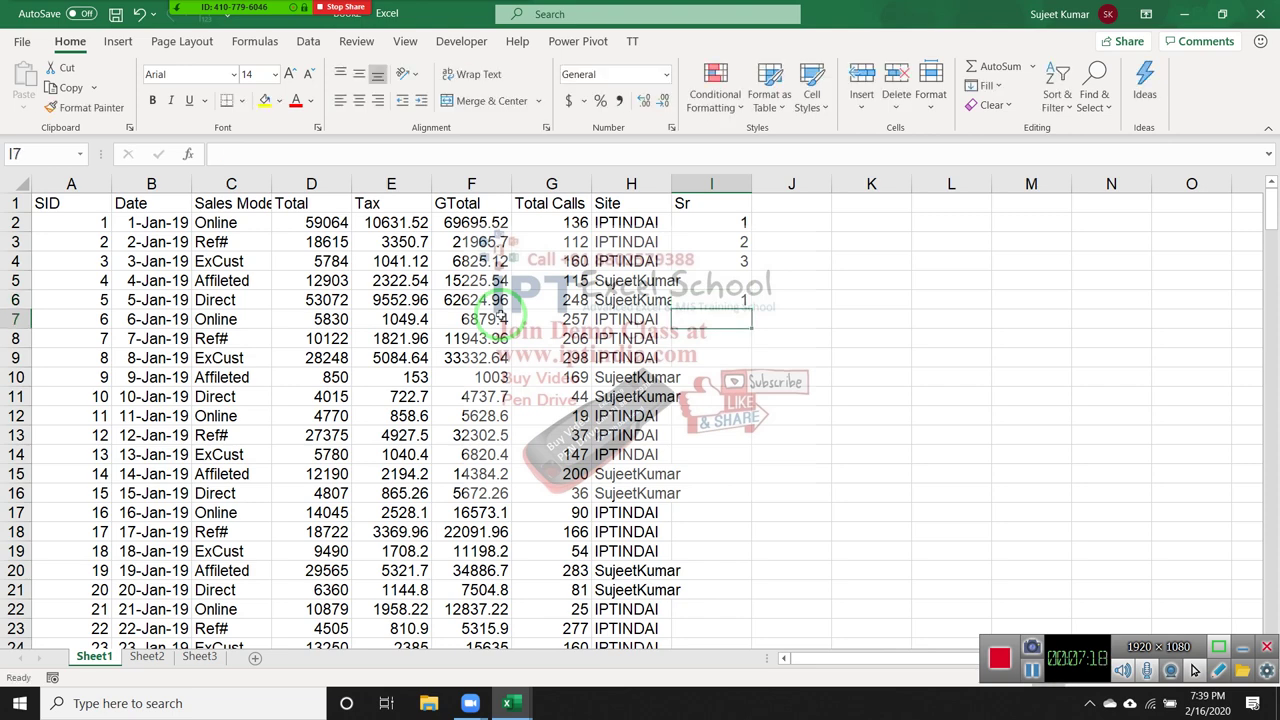
{"action": "type", "text": "2"}
{"action": "key", "text": "Return"}
{"action": "type", "text": "3"}
{"action": "key", "text": "Return"}
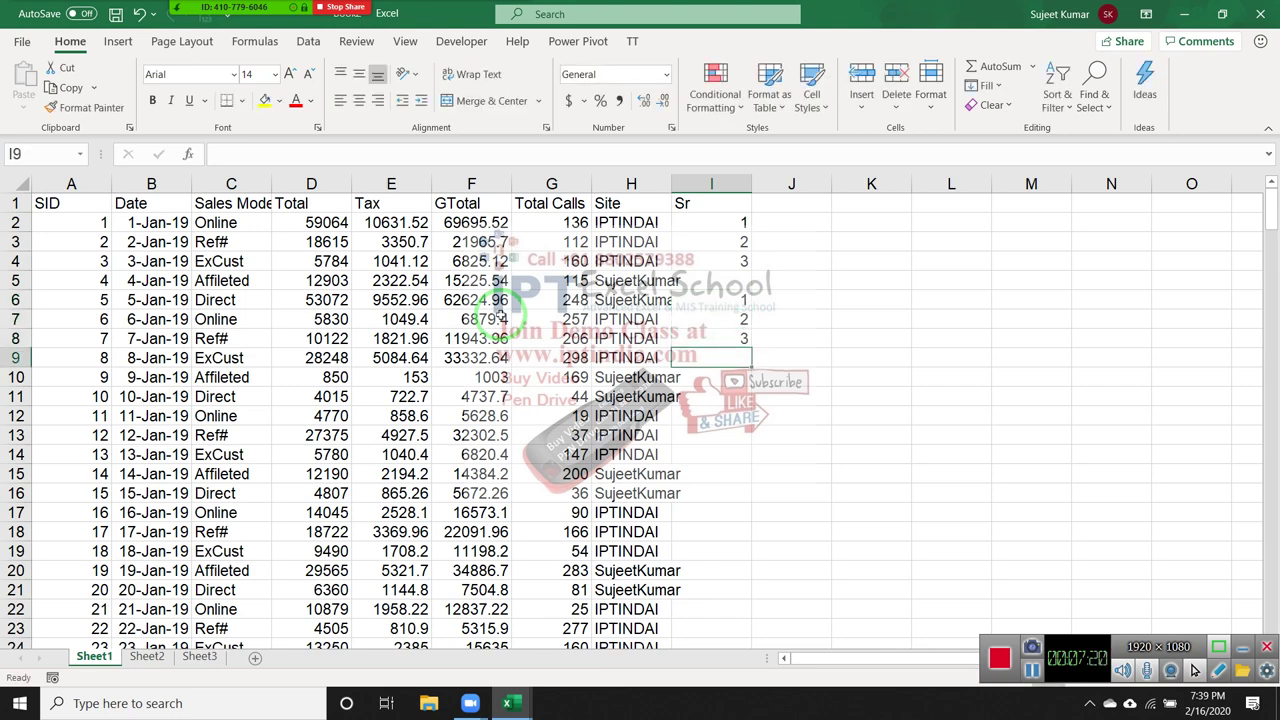
{"action": "key", "text": "Down"}
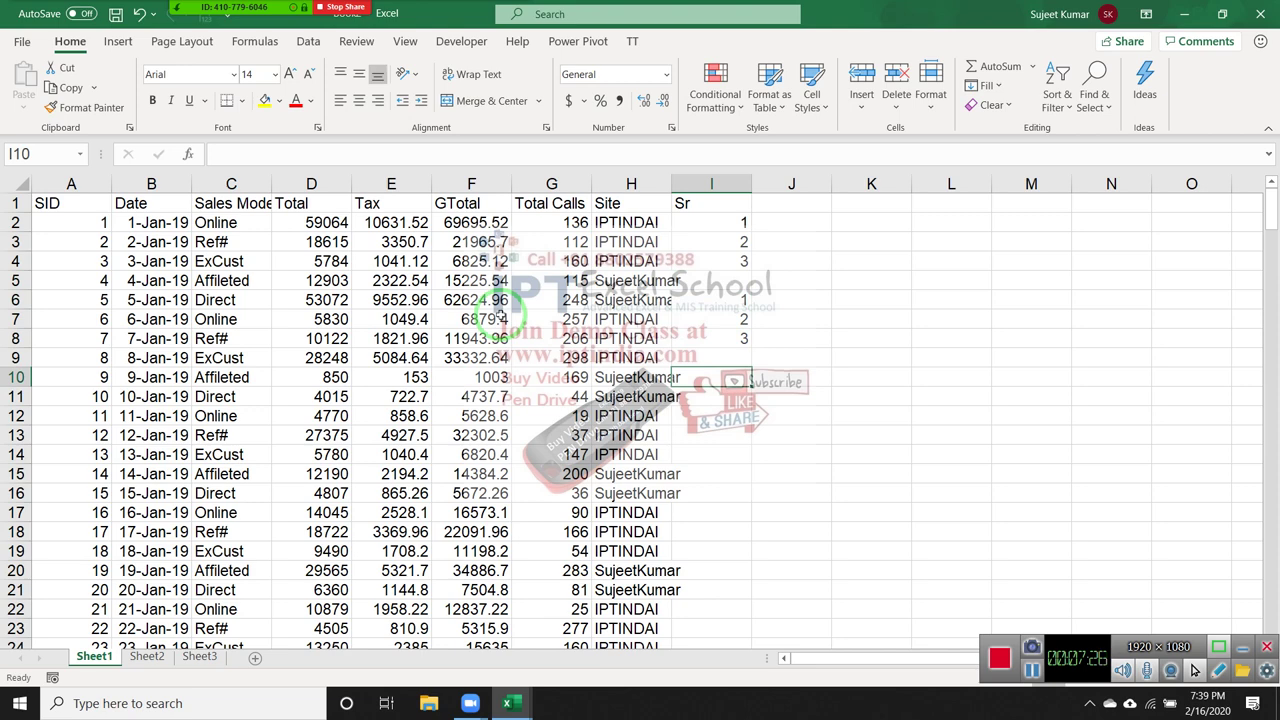
Test inserting blank rows at rows 5 and 10, then undo both insertions.
{"action": "key", "text": "Up"}
{"action": "key", "text": "Up"}
{"action": "key", "text": "Up"}
{"action": "key", "text": "Up"}
{"action": "key", "text": "Up"}
{"action": "key", "text": "Down"}
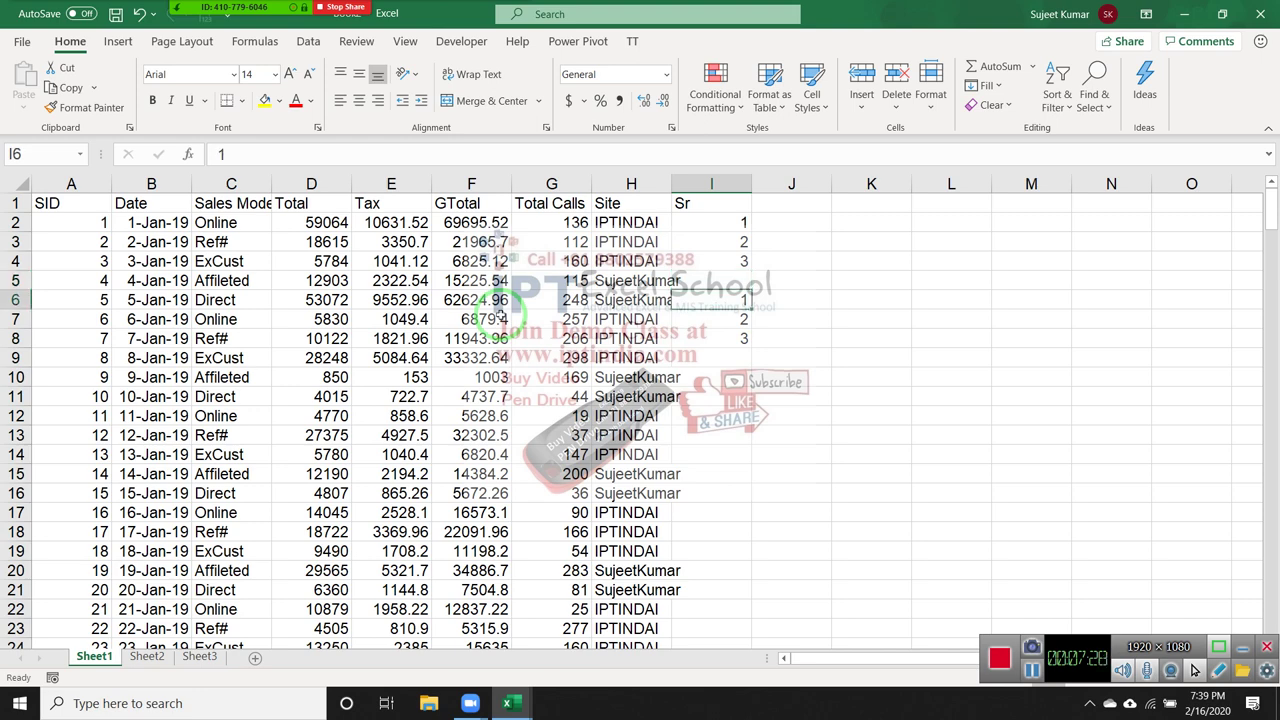
{"action": "key", "text": "Up"}
{"action": "key", "text": "Up"}
{"action": "key", "text": "Up"}
{"action": "key", "text": "Down"}
{"action": "key", "text": "Down"}
{"action": "key", "text": "shift+space"}
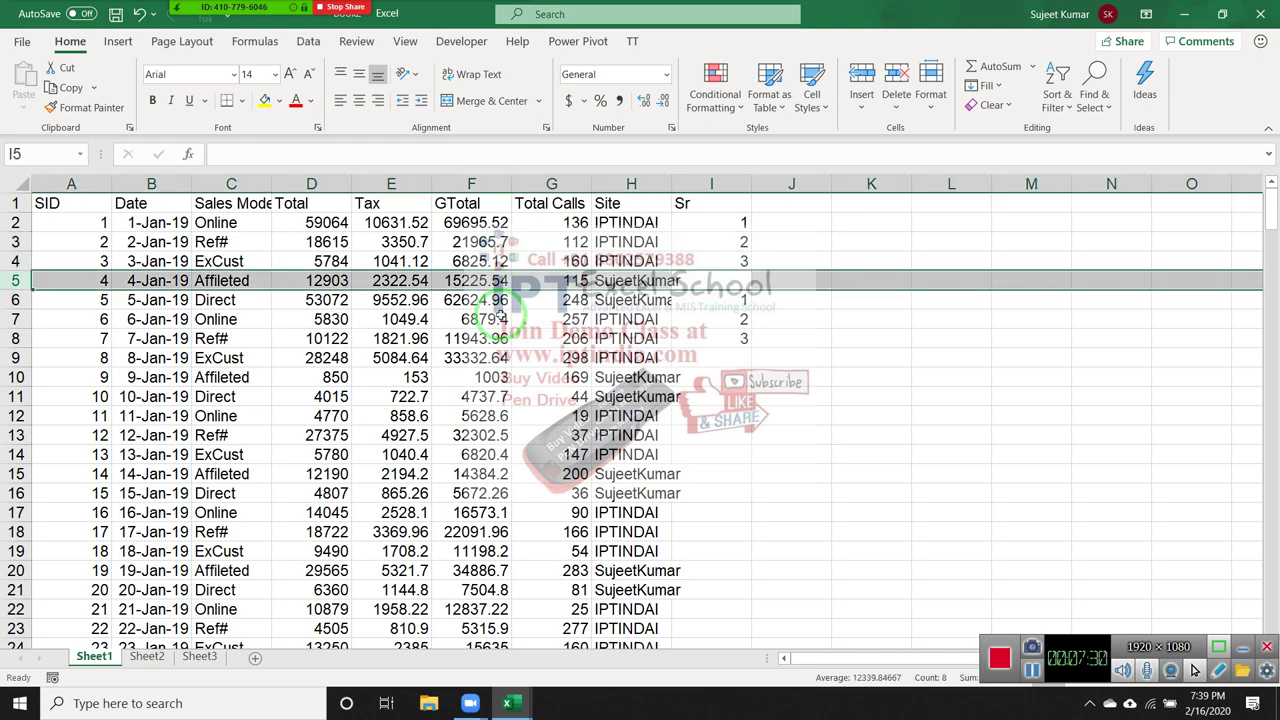
{"action": "key", "text": "ctrl+shift+plus"}
{"action": "key", "text": "Down"}
{"action": "key", "text": "Down"}
{"action": "key", "text": "Down"}
{"action": "key", "text": "Down"}
{"action": "key", "text": "Down"}
{"action": "key", "text": "shift+space"}
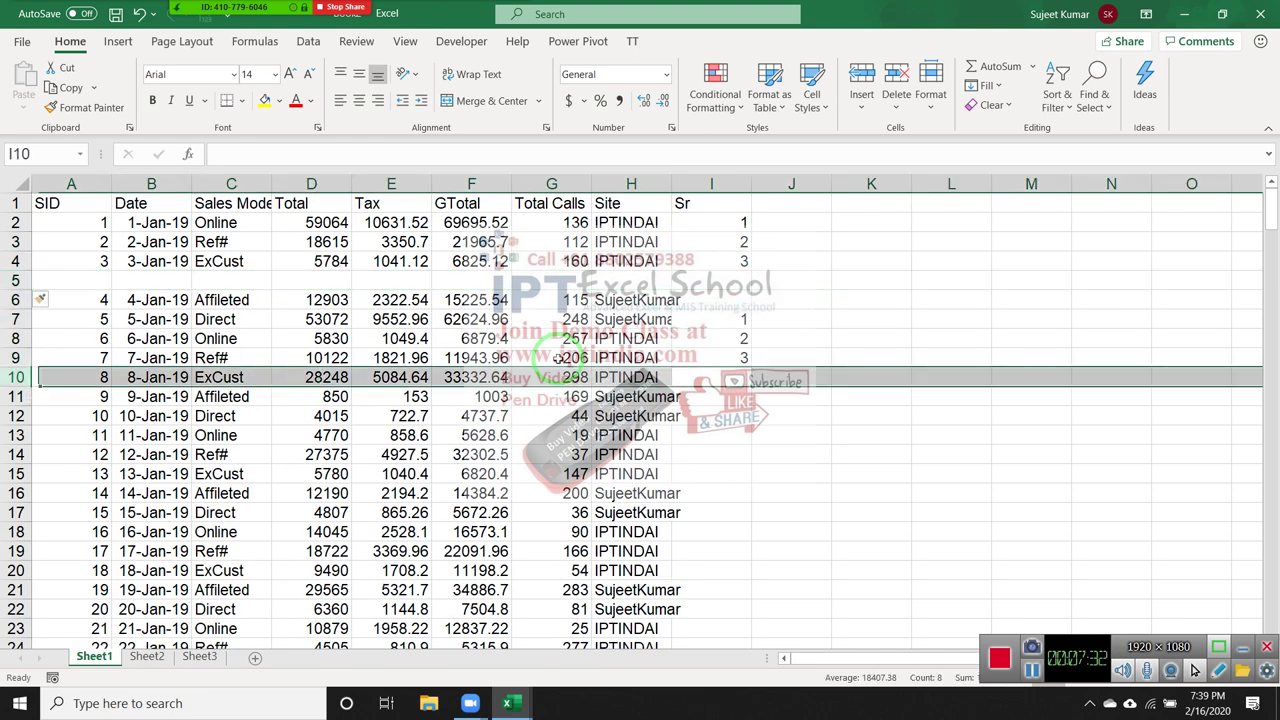
{"action": "key", "text": "ctrl+shift+plus"}
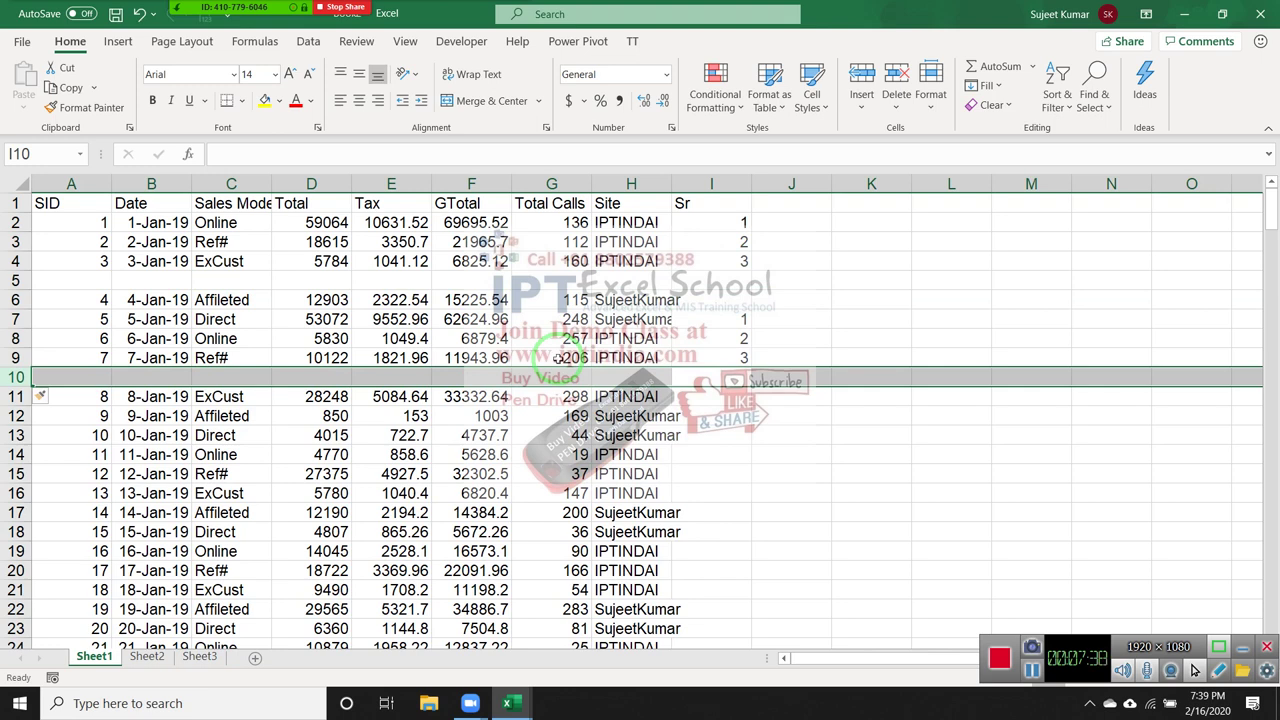
{"action": "key", "text": "ctrl+z"}
{"action": "key", "text": "ctrl+z"}
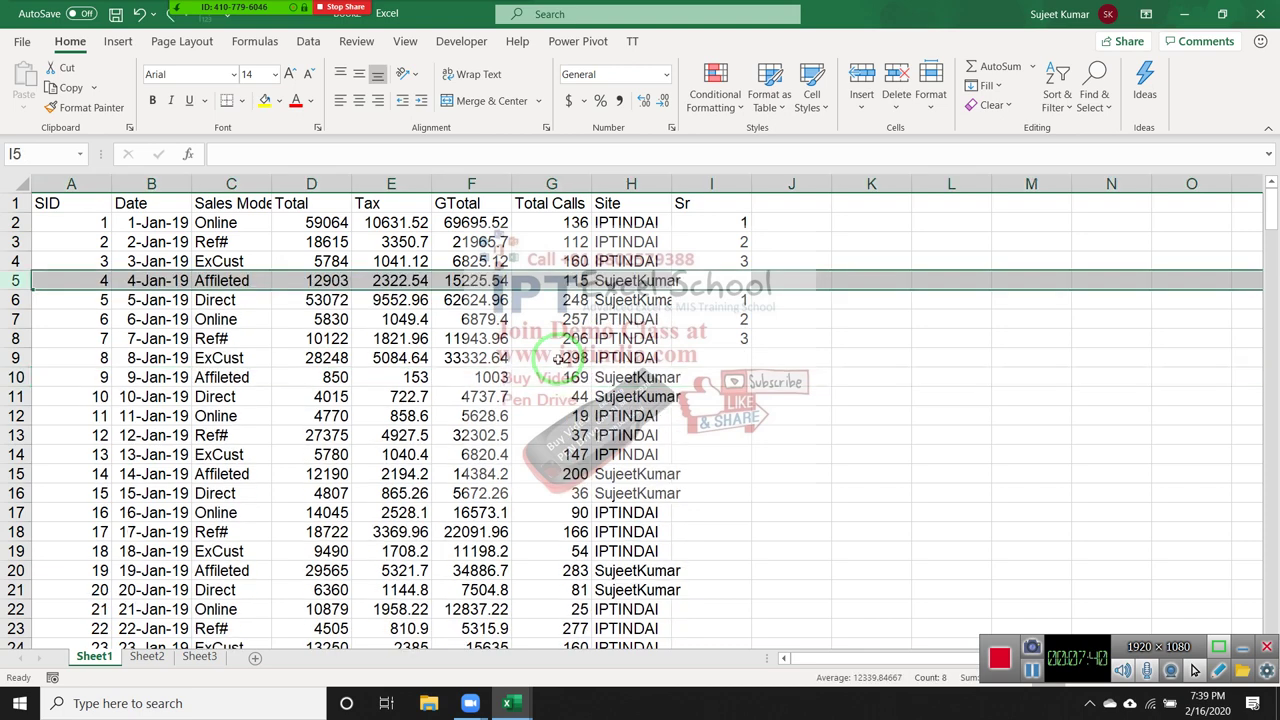
Clear the Sr values from I2:I8.
{"action": "key", "text": "Up"}
{"action": "key", "text": "Up"}
{"action": "key", "text": "Up"}
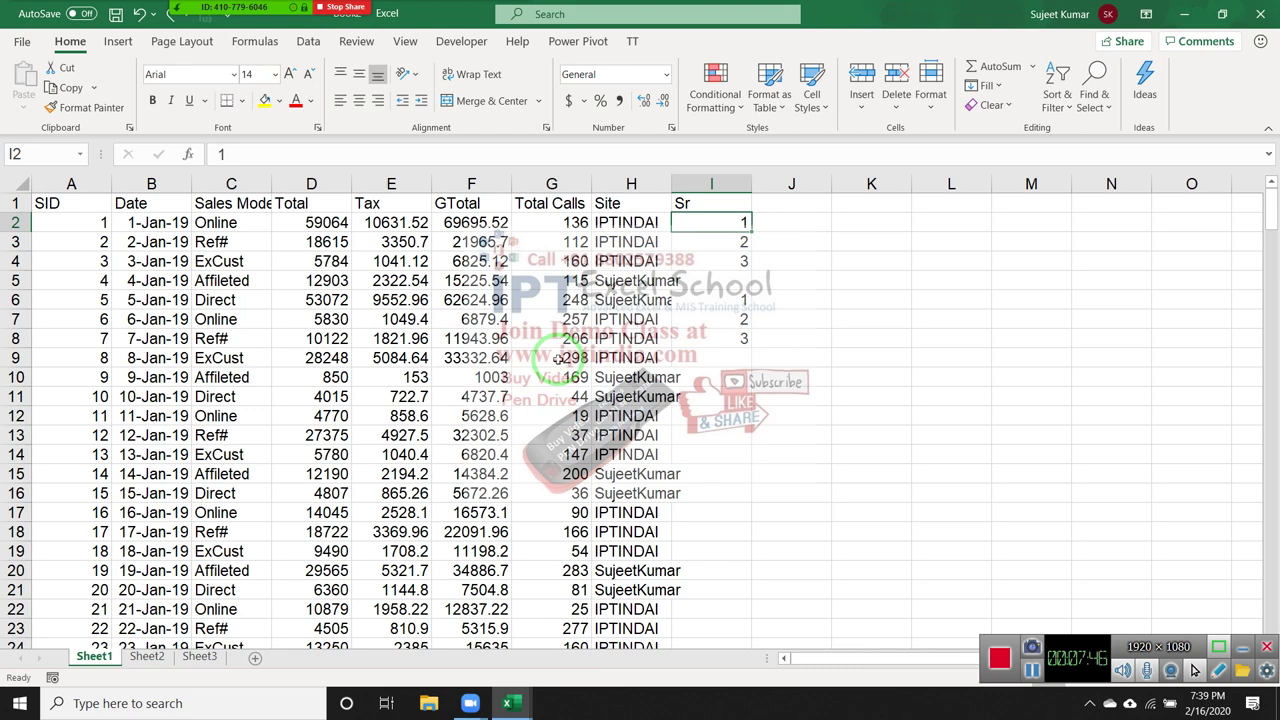
{"action": "key", "text": "shift+Down"}
{"action": "key", "text": "shift+Down"}
{"action": "key", "text": "shift+Down"}
{"action": "key", "text": "shift+Down"}
{"action": "key", "text": "shift+Down"}
{"action": "key", "text": "Delete"}
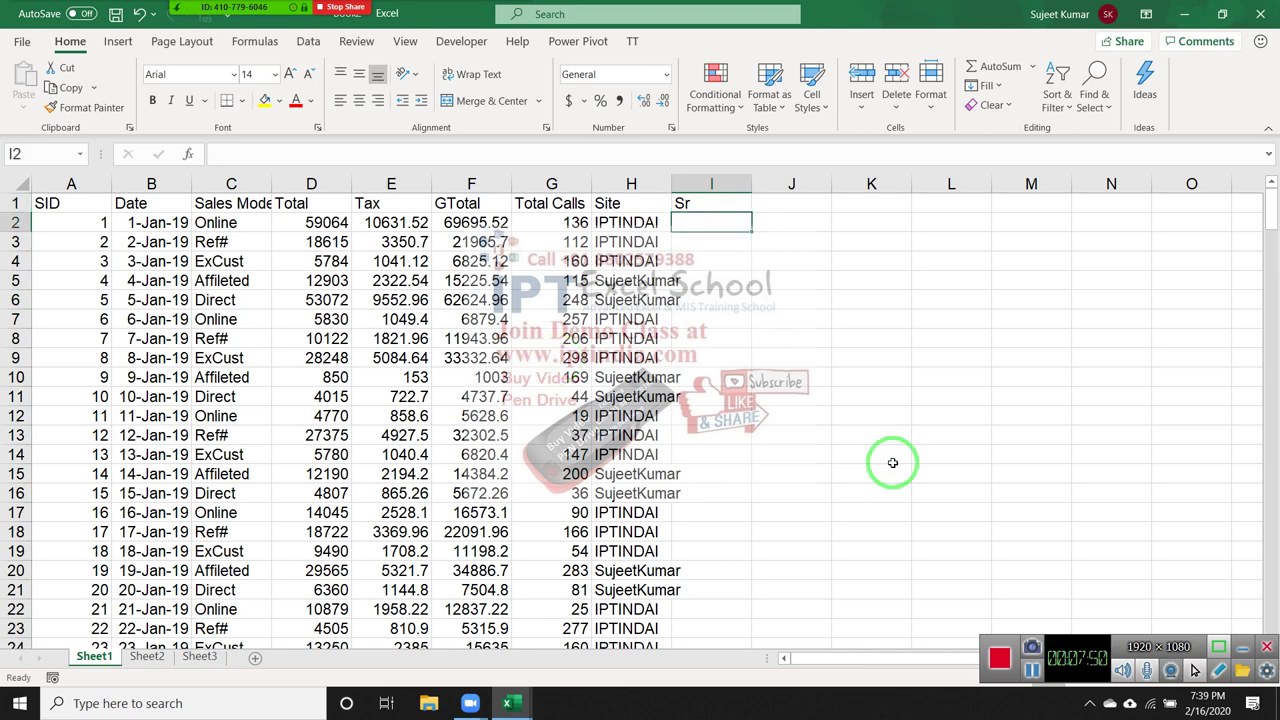
Open the Zoom meeting's participants list.
{"action": "left_click", "coordinate": [200, 5]}
{"action": "left_click", "coordinate": [201, 6]}
{"action": "left_click", "coordinate": [212, 10]}
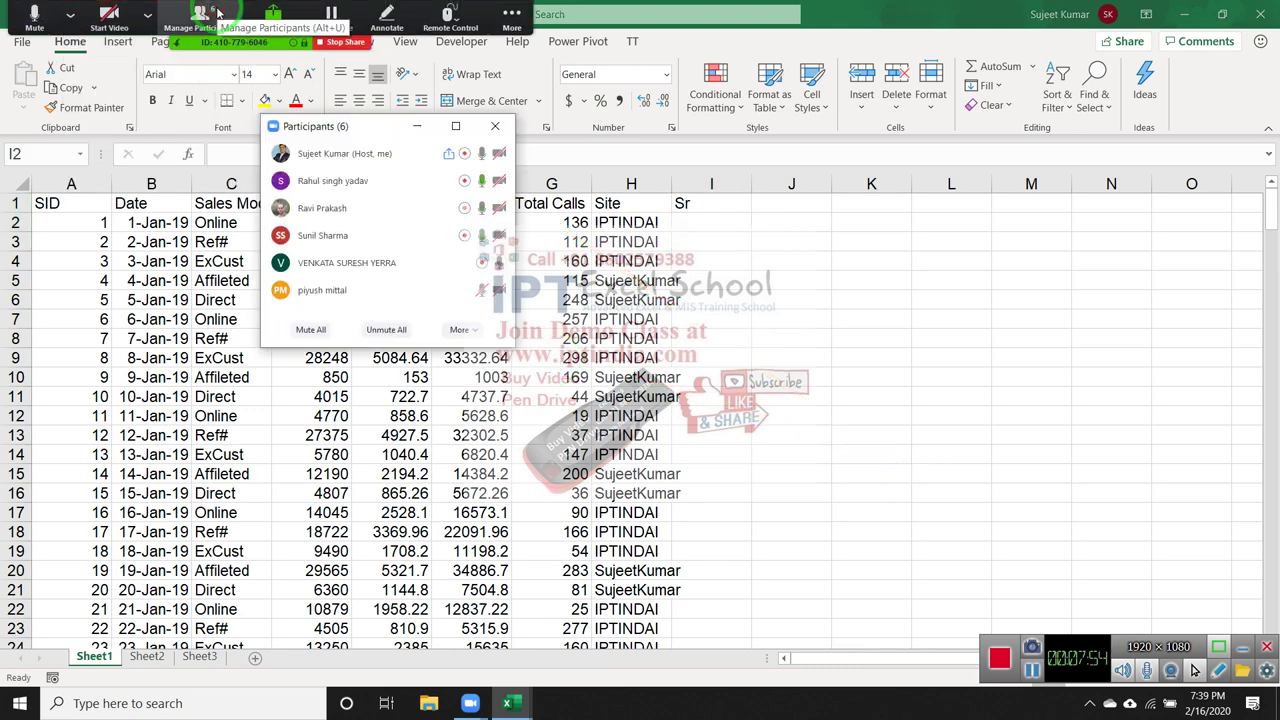
Set a participant to Forbid Record and close the participants panel.
{"action": "left_click", "coordinate": [297, 145]}
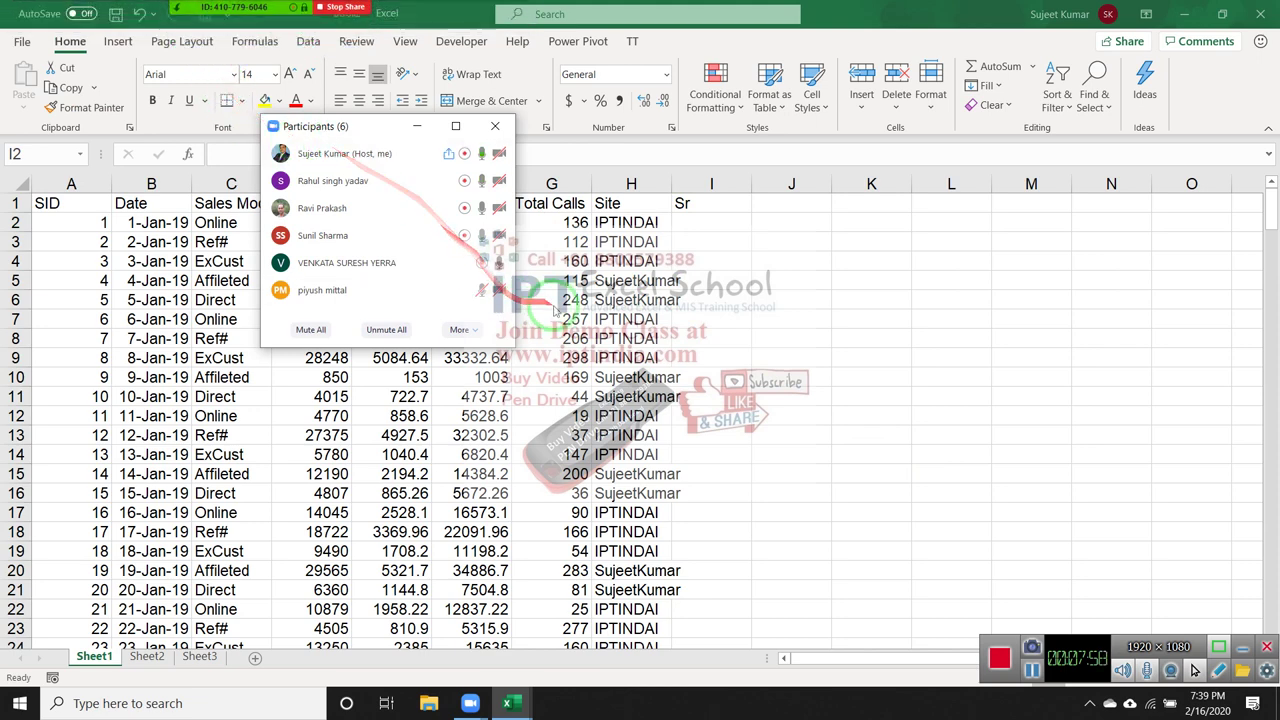
{"action": "left_click", "coordinate": [484, 290]}
{"action": "left_click", "coordinate": [536, 343]}
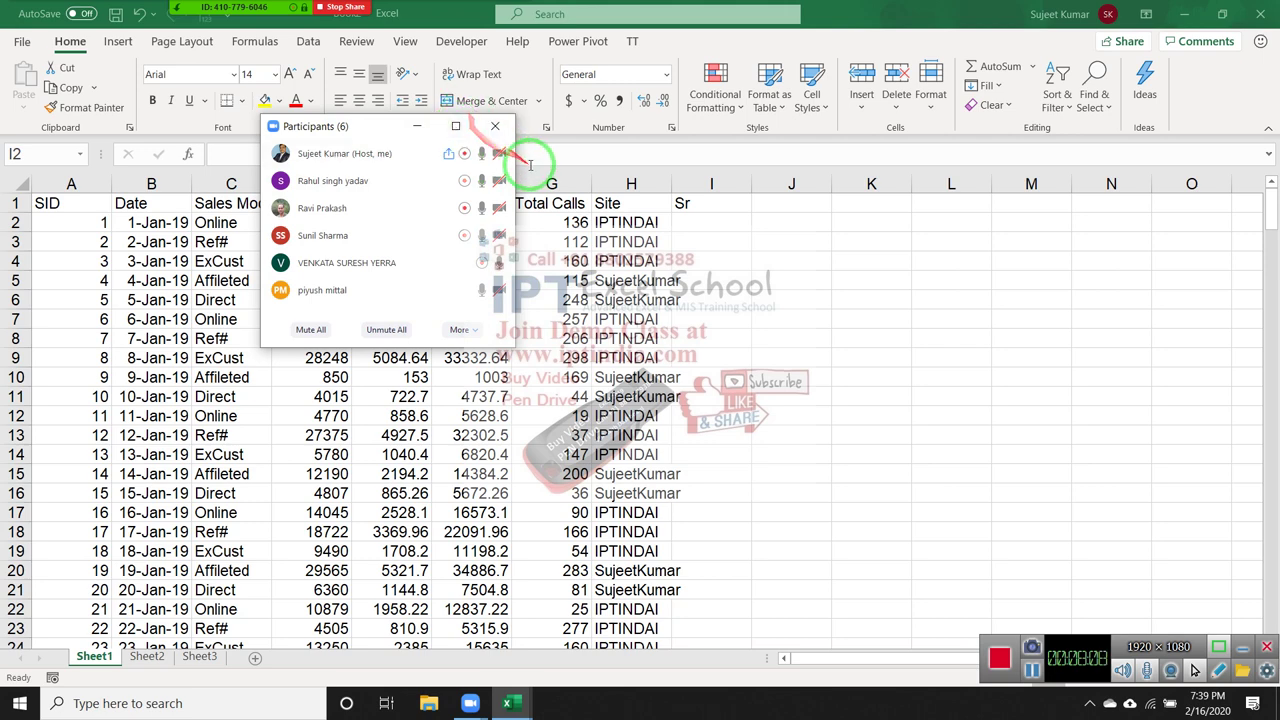
{"action": "left_click", "coordinate": [496, 125]}
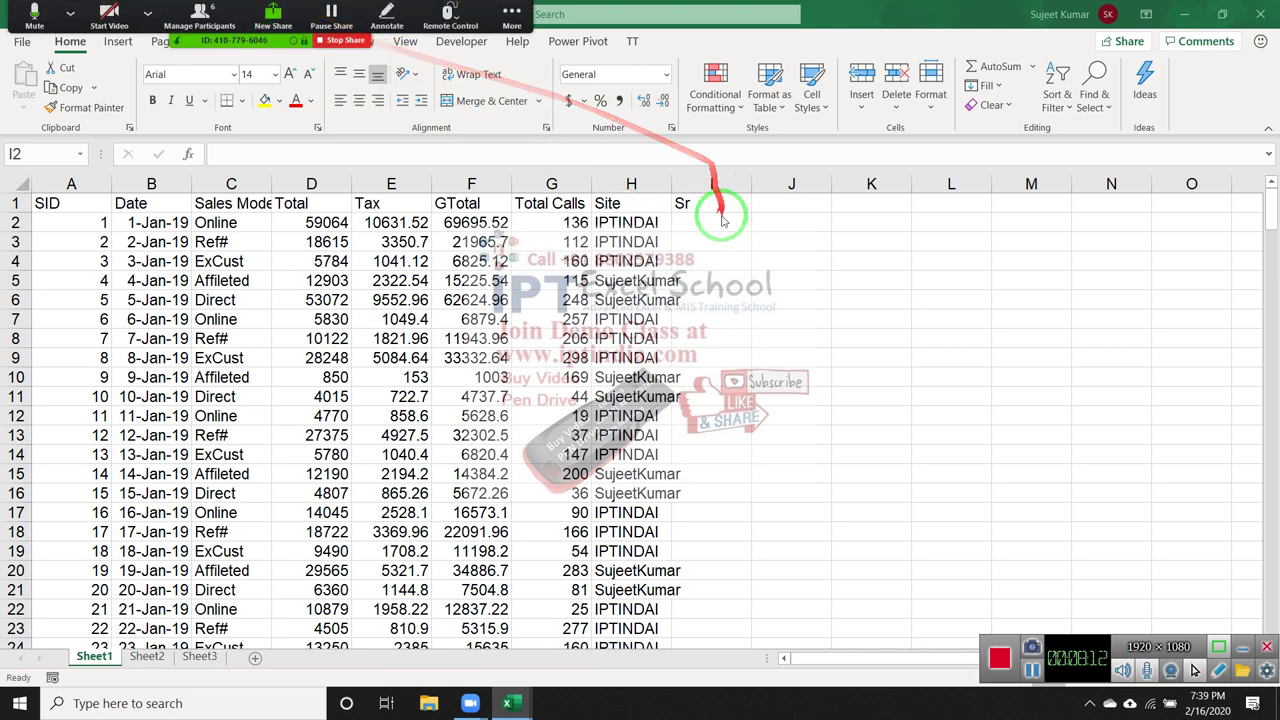
{"action": "left_click", "coordinate": [719, 216]}
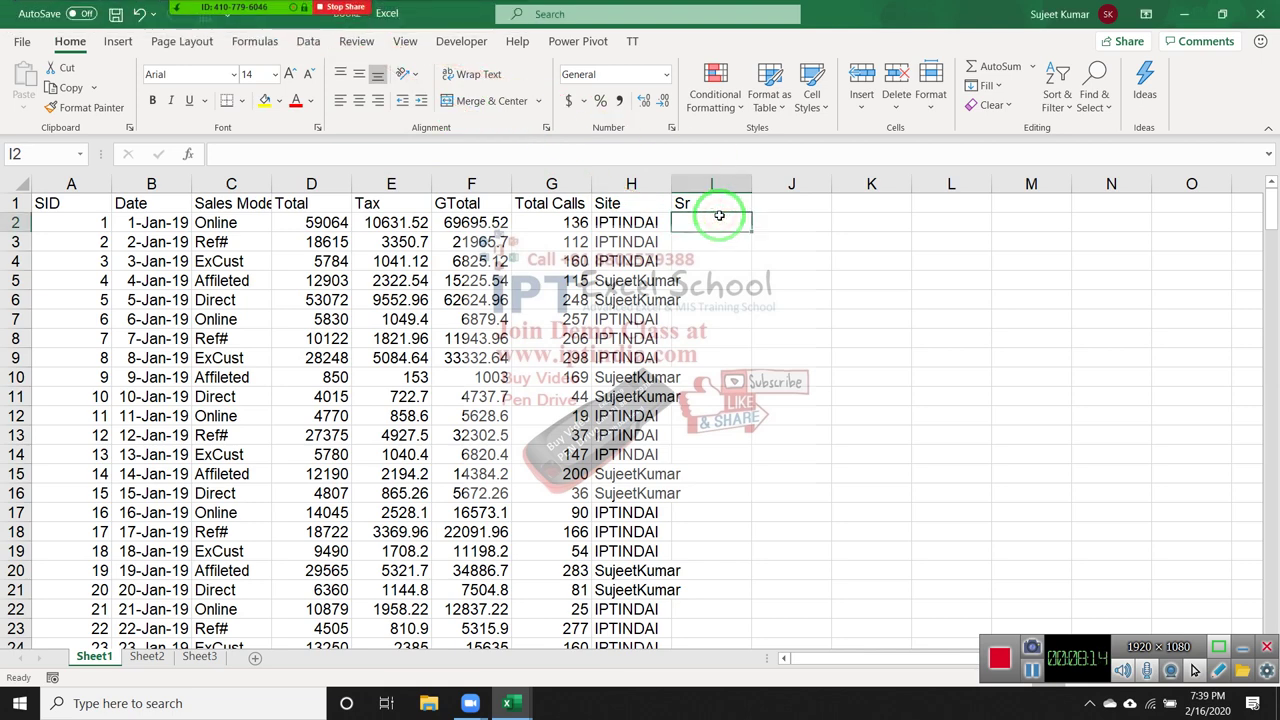
Enter 1 in I2 and copy it down to I4.
{"action": "type", "text": "1"}
{"action": "key", "text": "Return"}
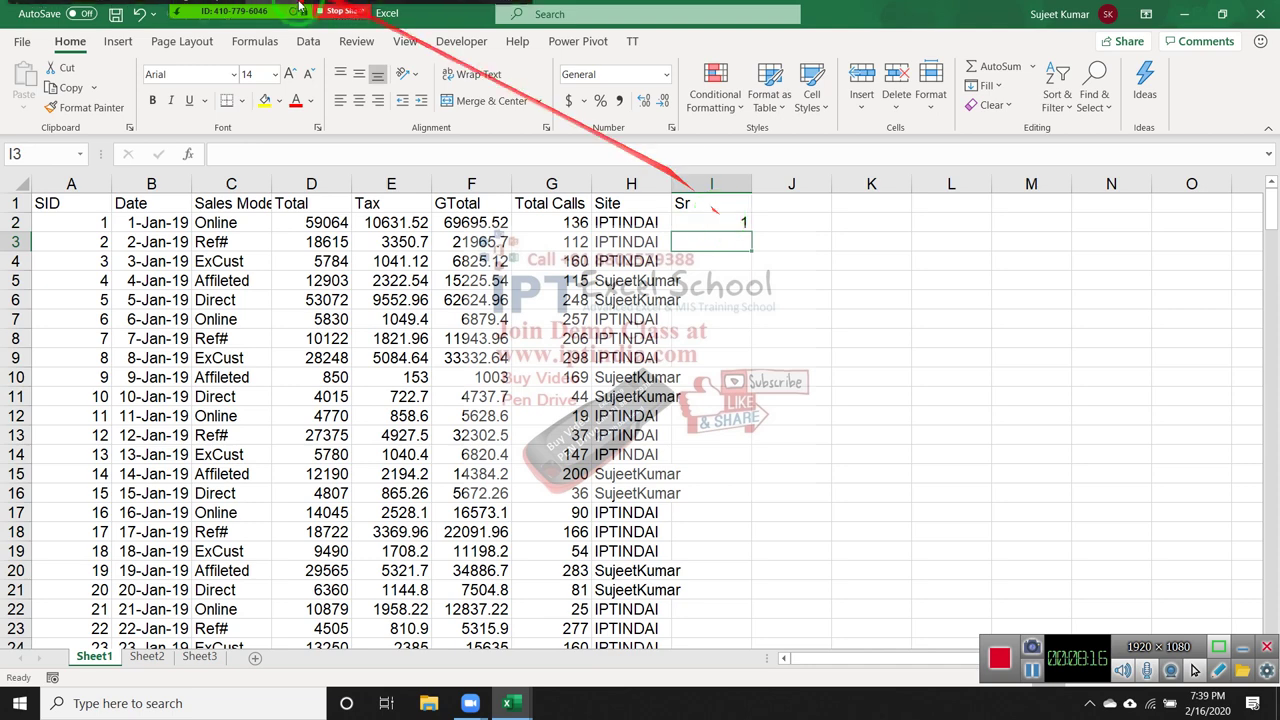
{"action": "left_click", "coordinate": [222, 17]}
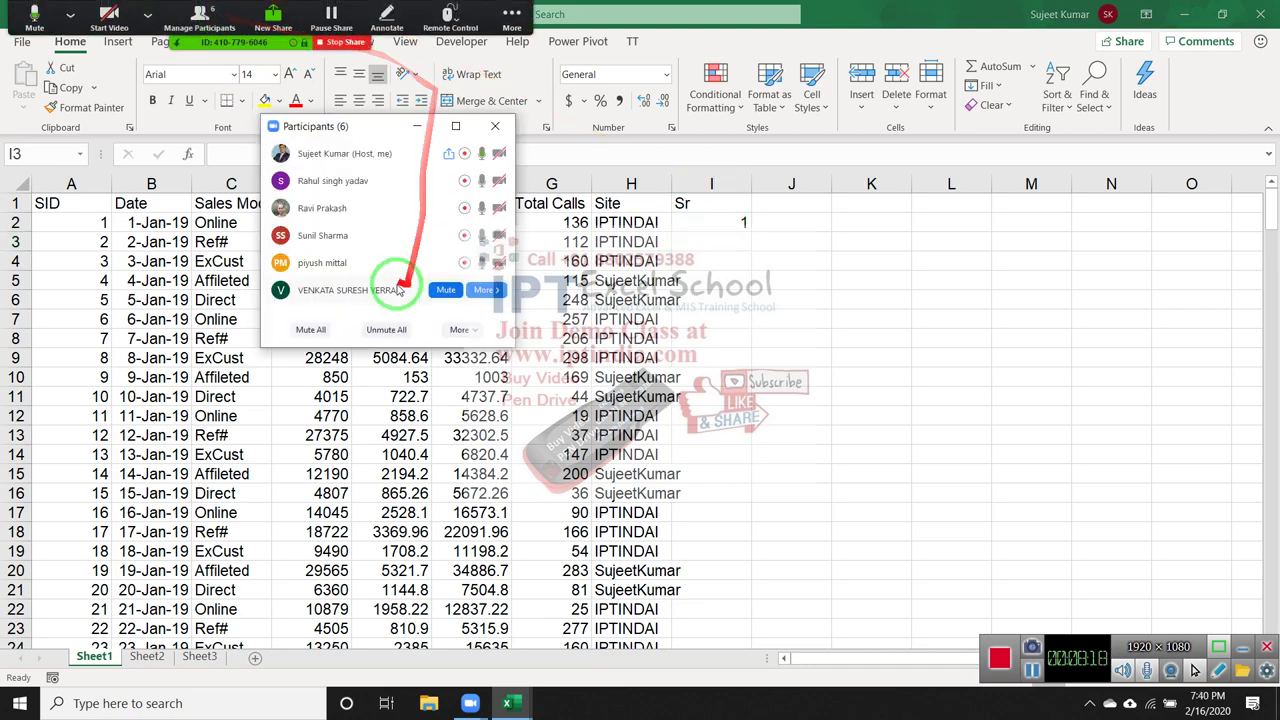
{"action": "left_click", "coordinate": [503, 137]}
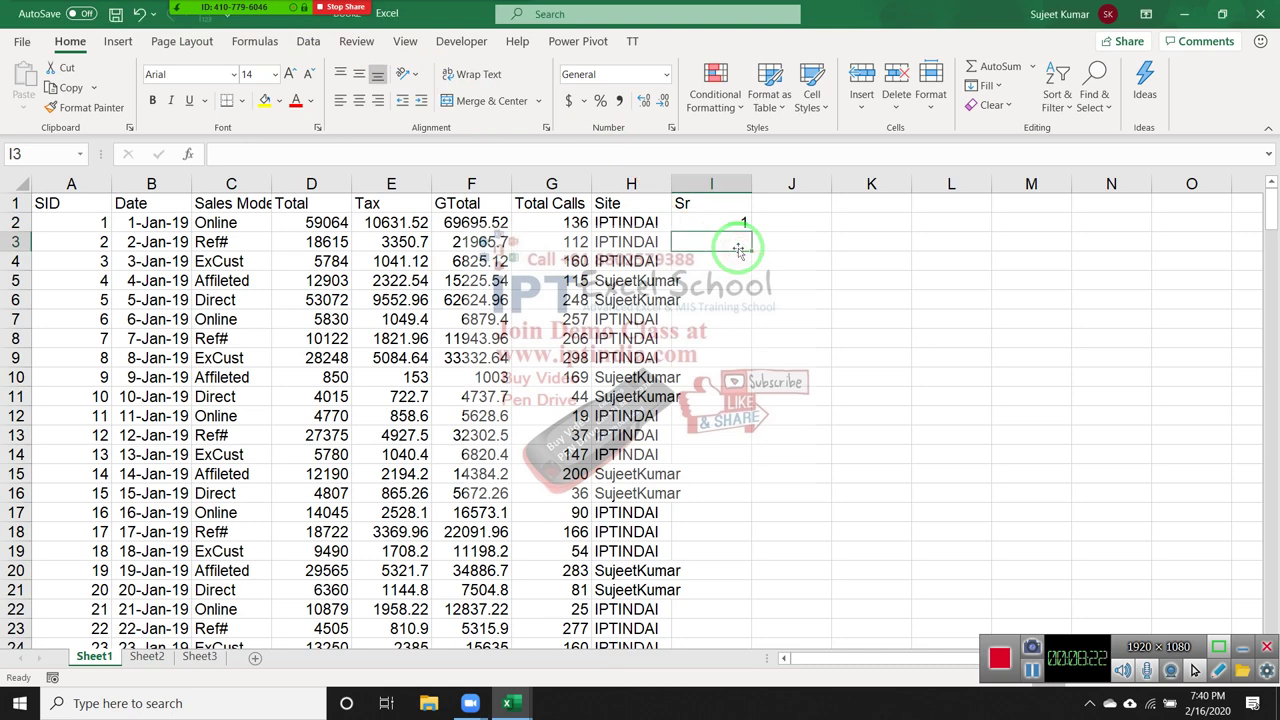
{"action": "key", "text": "Up"}
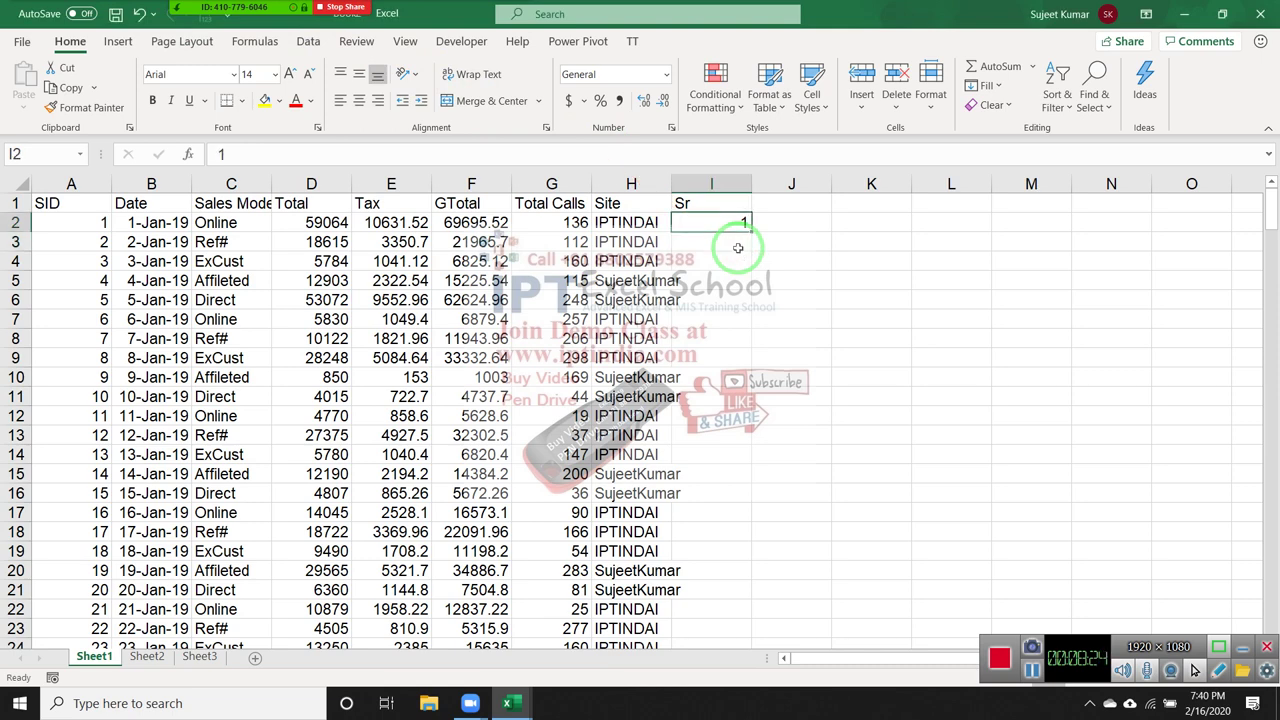
{"action": "key", "text": "shift+Down"}
{"action": "key", "text": "shift+Down"}
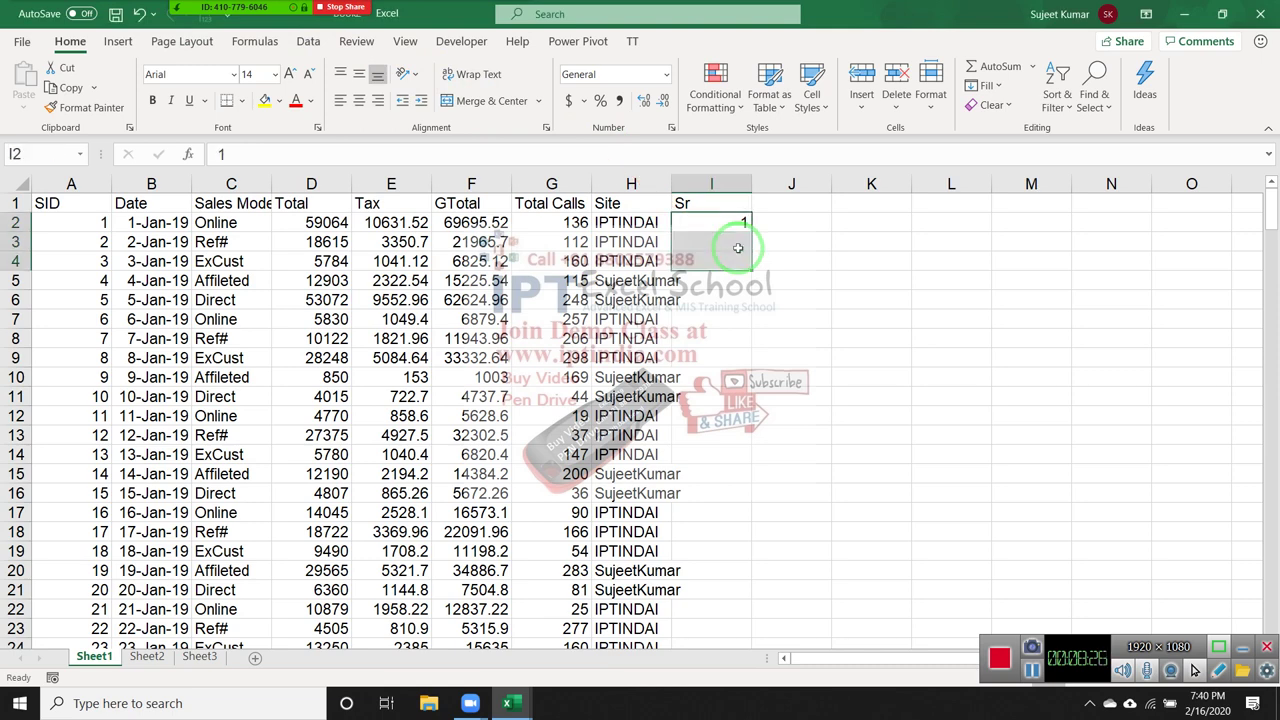
{"action": "key", "text": "ctrl+d"}
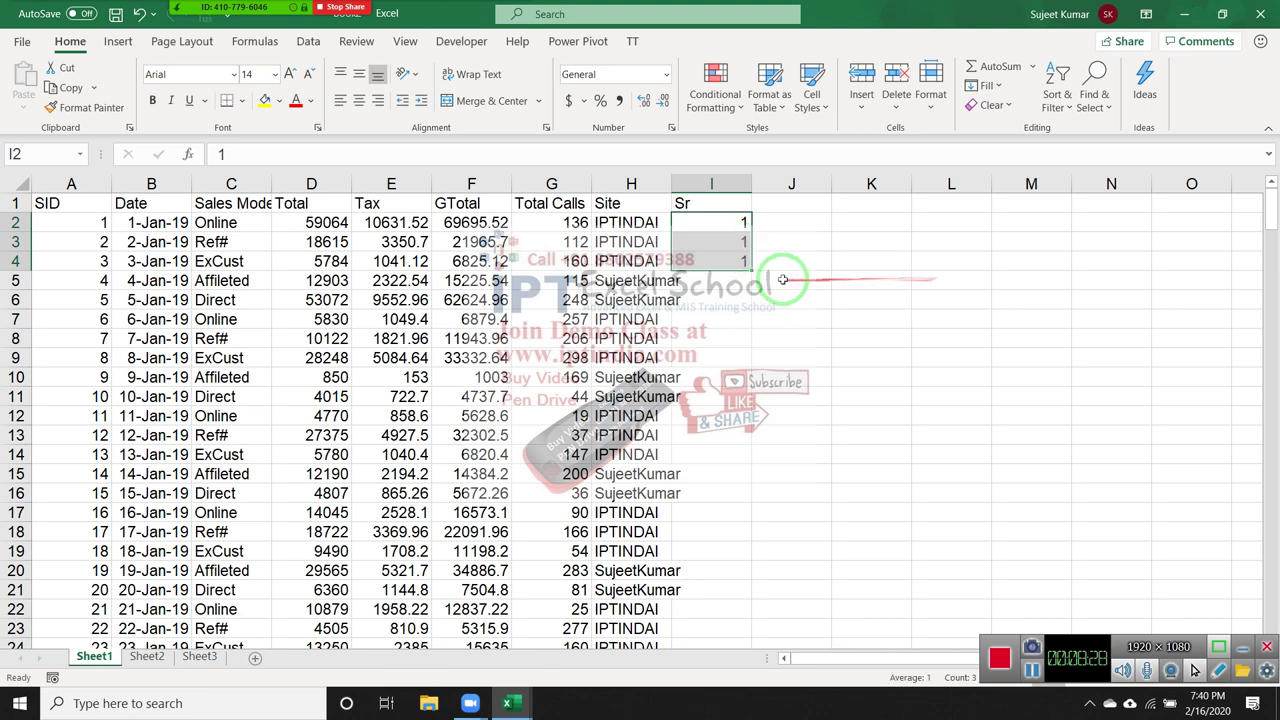
Enter the formula =I2+1 in cell I5.
{"action": "left_click", "coordinate": [737, 283]}
{"action": "key", "text": "F2"}
{"action": "type", "text": "="}
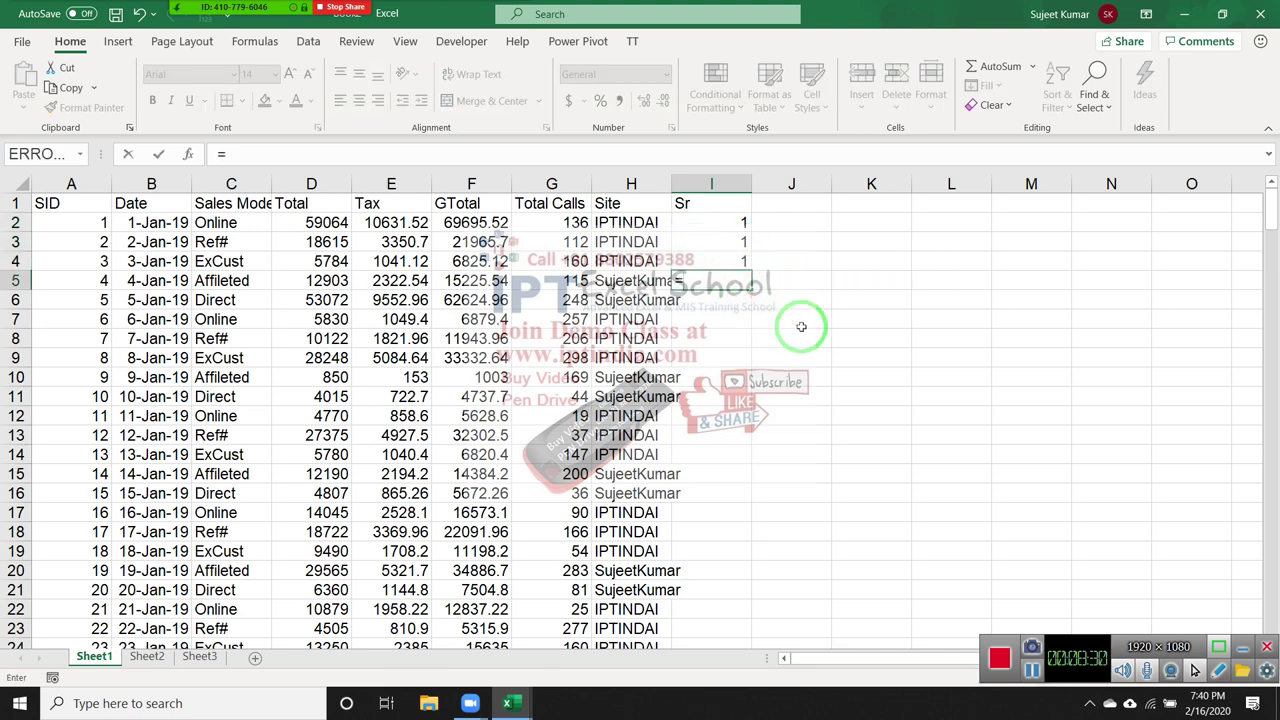
{"action": "left_click", "coordinate": [727, 220]}
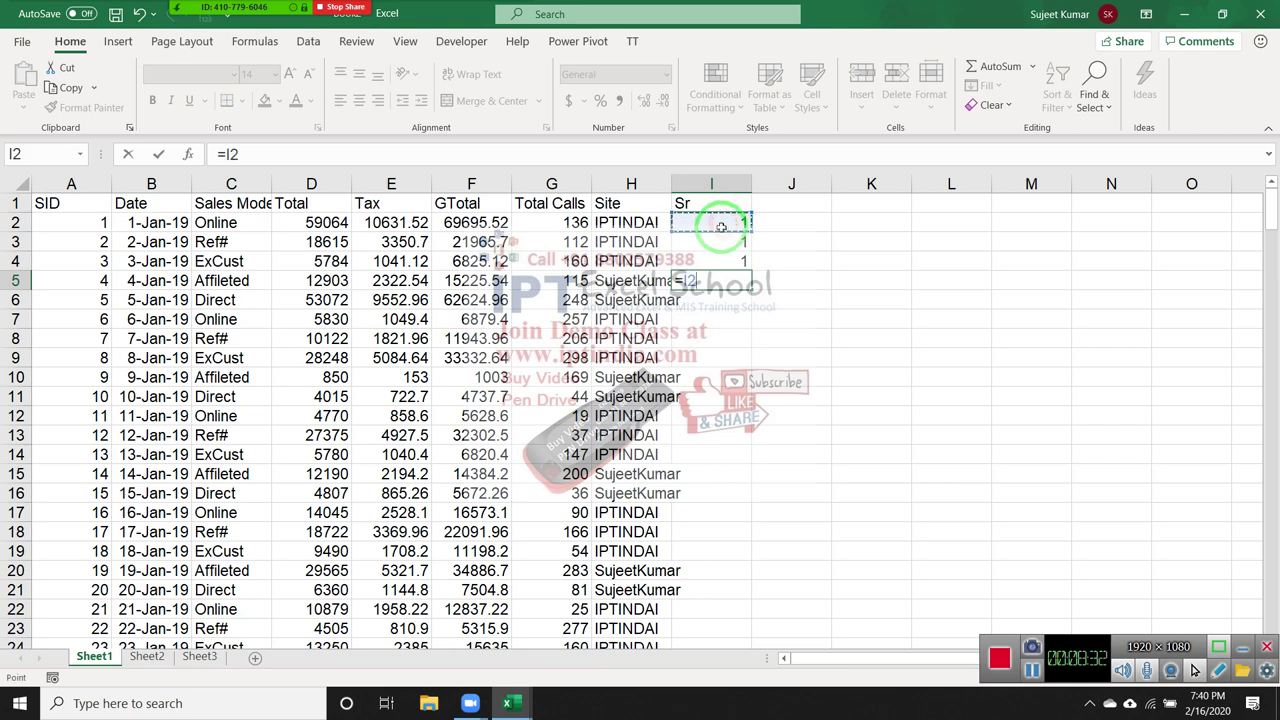
{"action": "type", "text": "+1"}
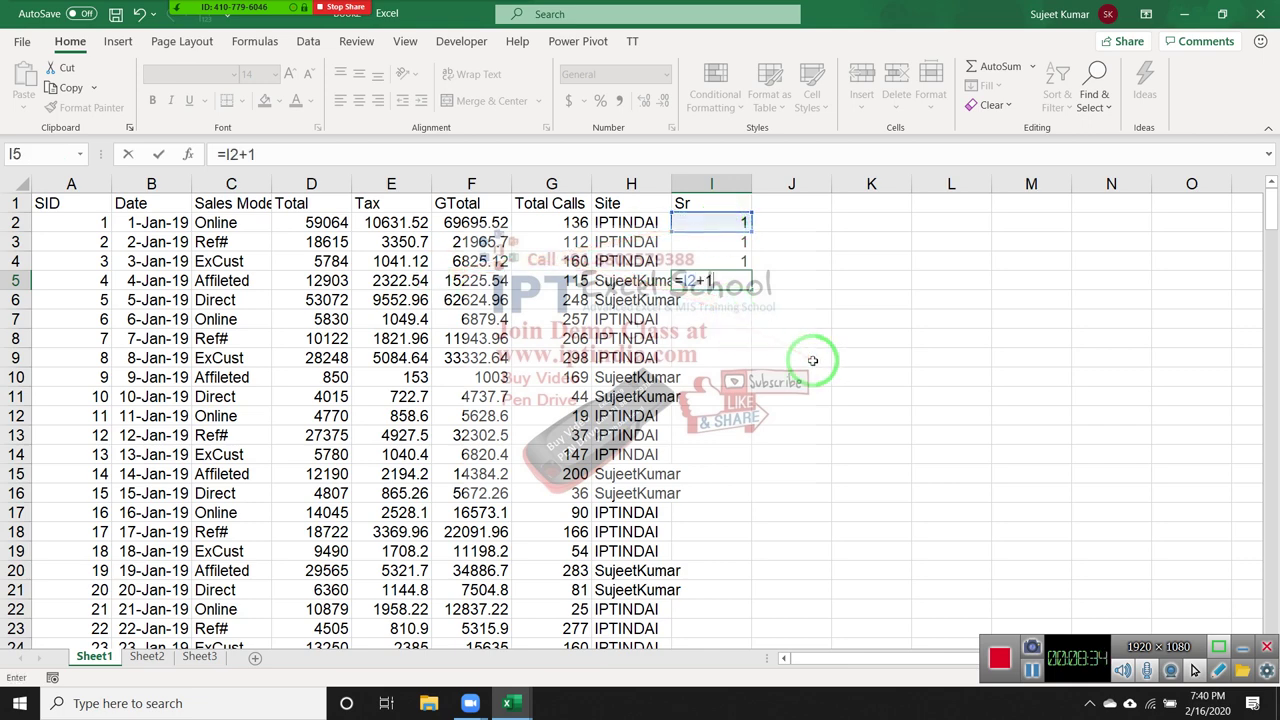
{"action": "key", "text": "ctrl+Return"}
Fill the I5 formula down through I10.
{"action": "key", "text": "shift+Down"}
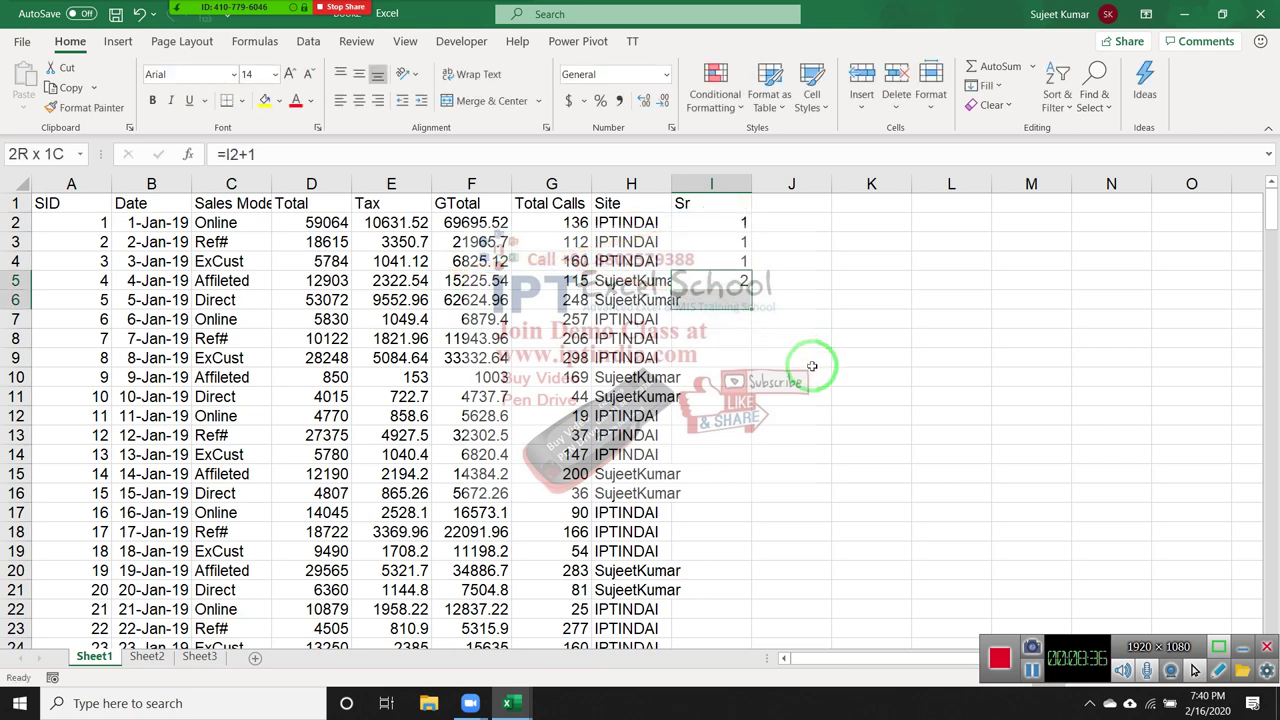
{"action": "key", "text": "shift+Down"}
{"action": "key", "text": "ctrl+d"}
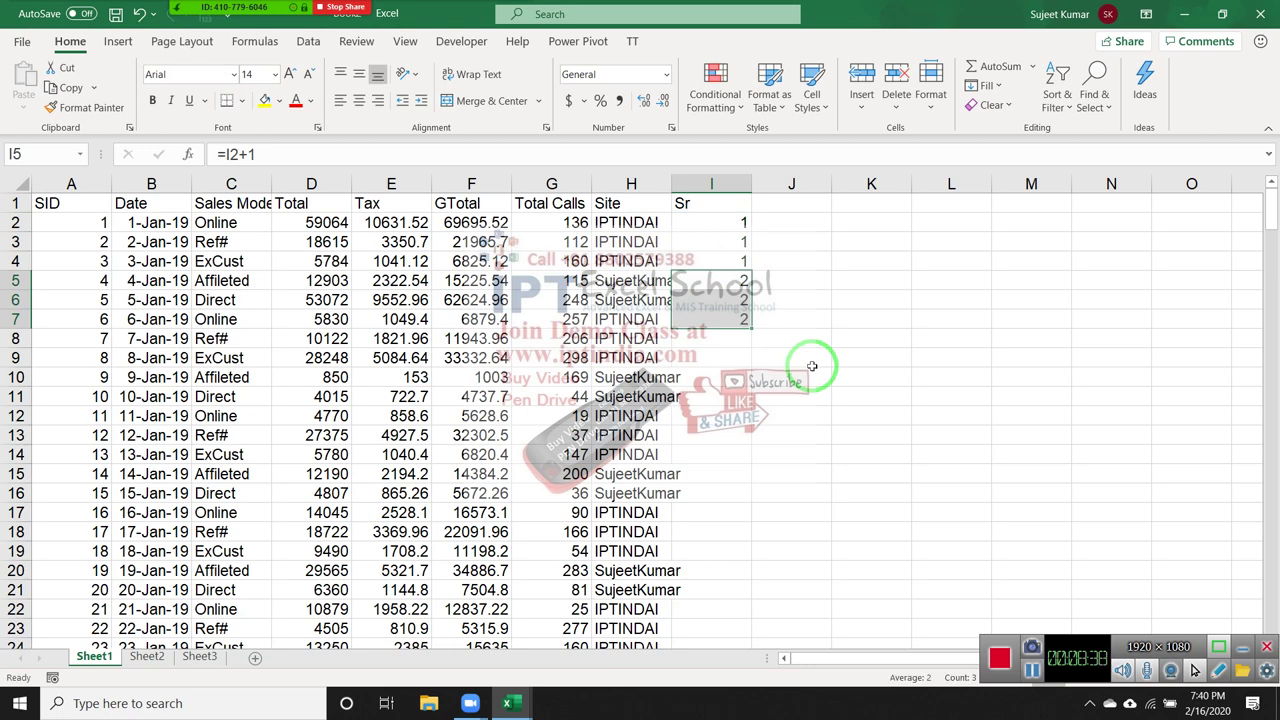
{"action": "key", "text": "Down"}
{"action": "key", "text": "Down"}
{"action": "key", "text": "shift+Down"}
{"action": "key", "text": "shift+Down"}
{"action": "key", "text": "ctrl+d"}
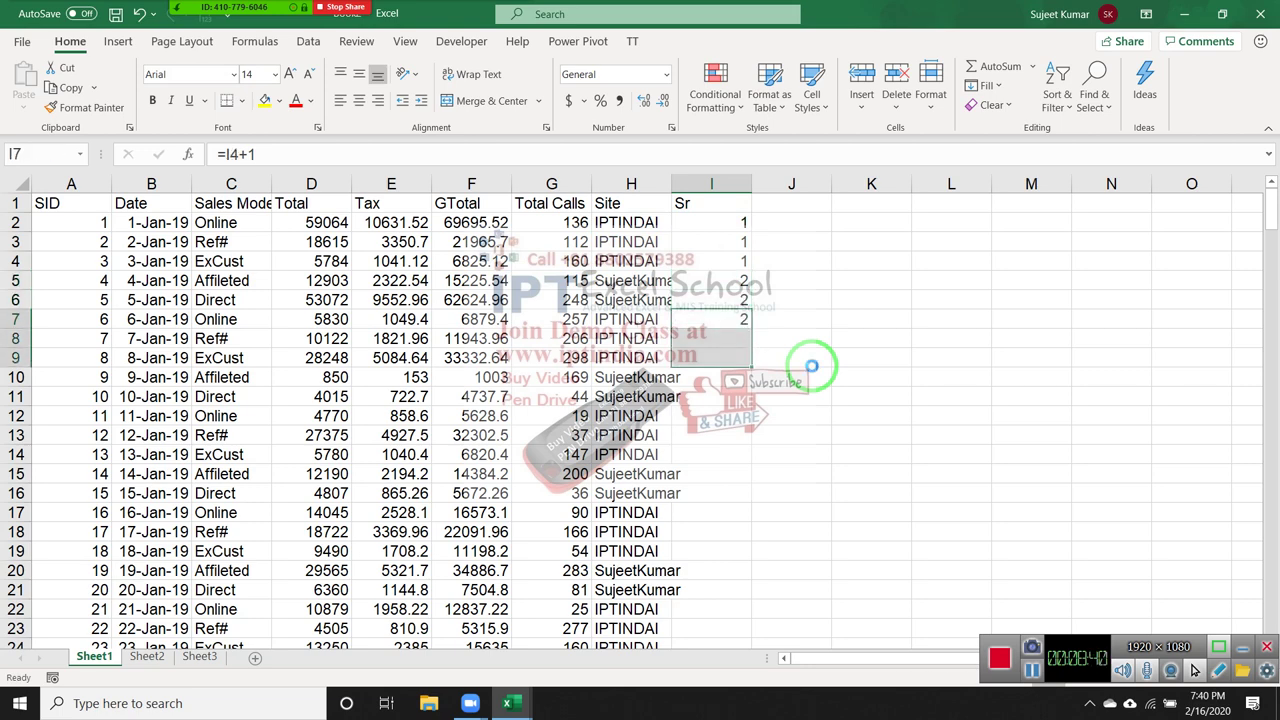
{"action": "key", "text": "Down"}
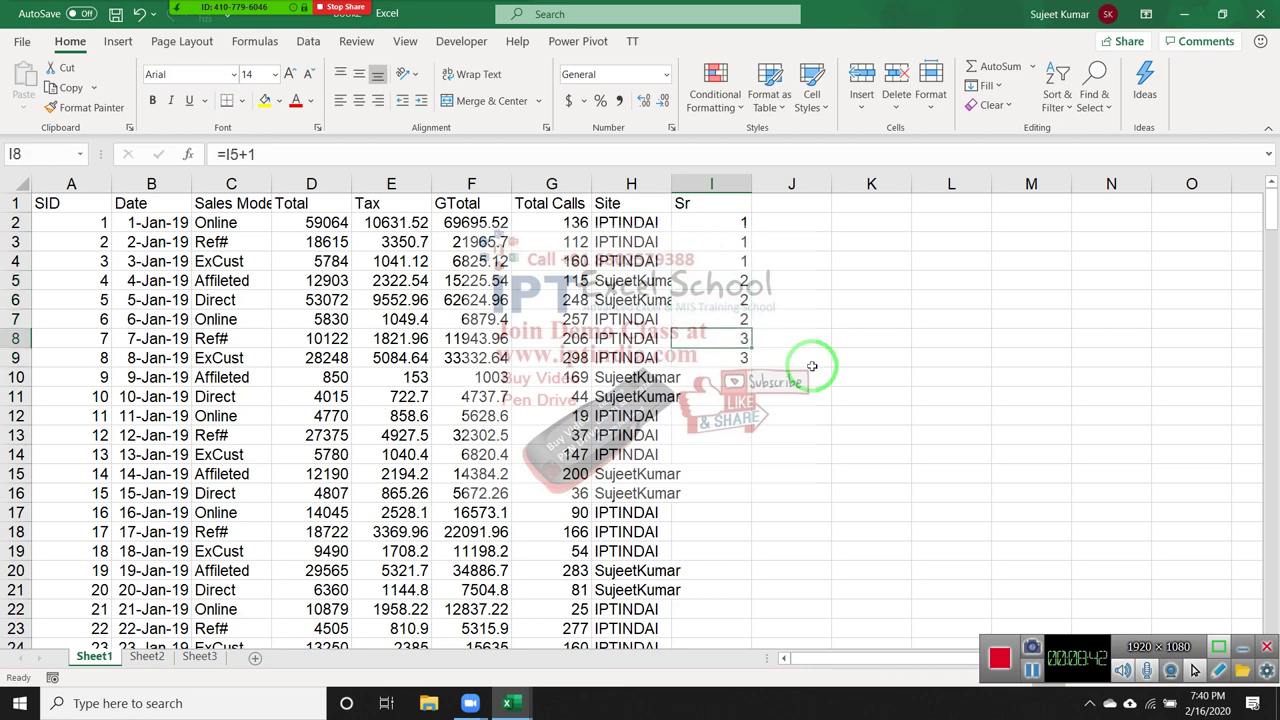
{"action": "key", "text": "Down"}
{"action": "key", "text": "shift+Down"}
{"action": "key", "text": "ctrl+d"}
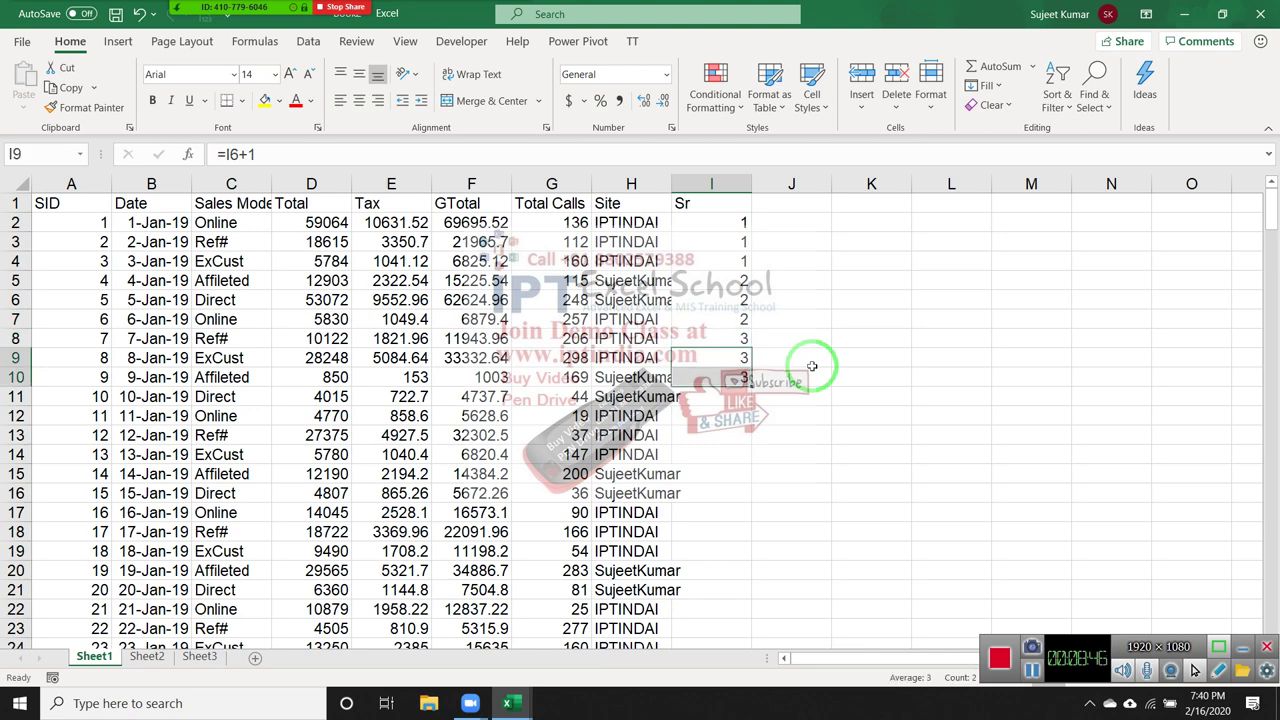
Check the Sr formulas, confirming I8 references the cell three rows above.
{"action": "key", "text": "Up"}
{"action": "key", "text": "Up"}
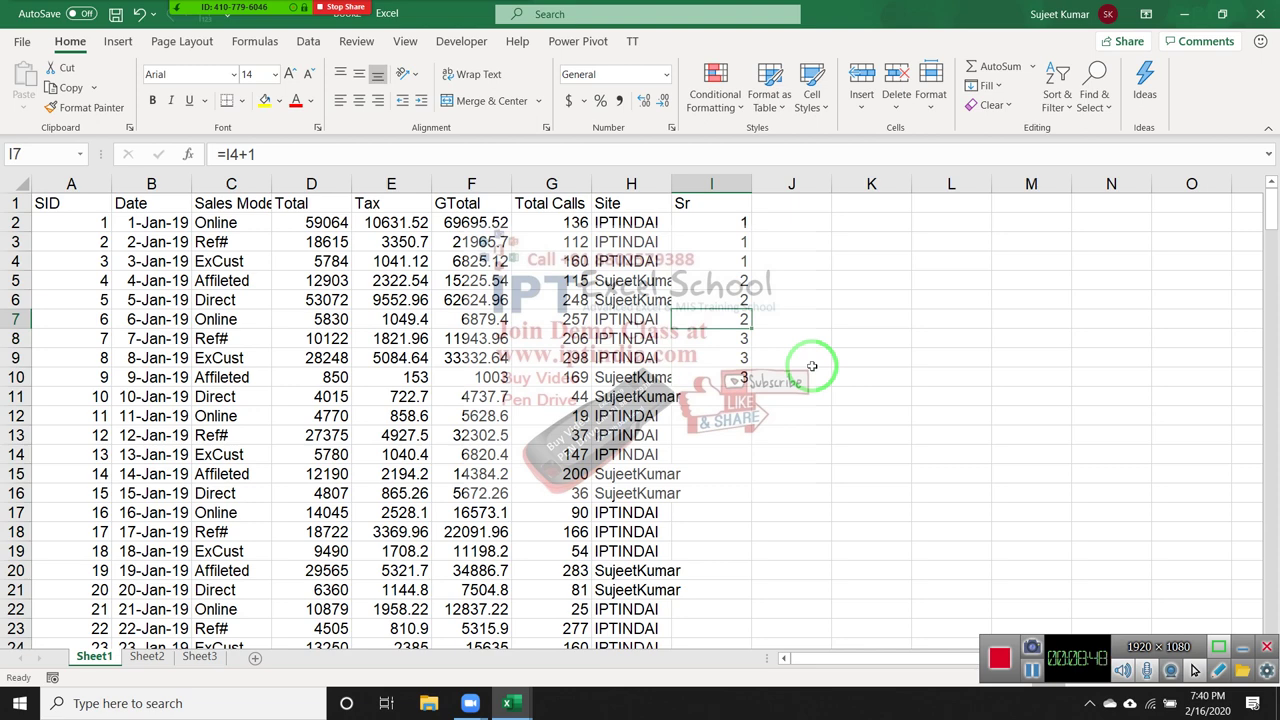
{"action": "key", "text": "Up"}
{"action": "key", "text": "Up"}
{"action": "key", "text": "Up"}
{"action": "key", "text": "Up"}
{"action": "key", "text": "Up"}
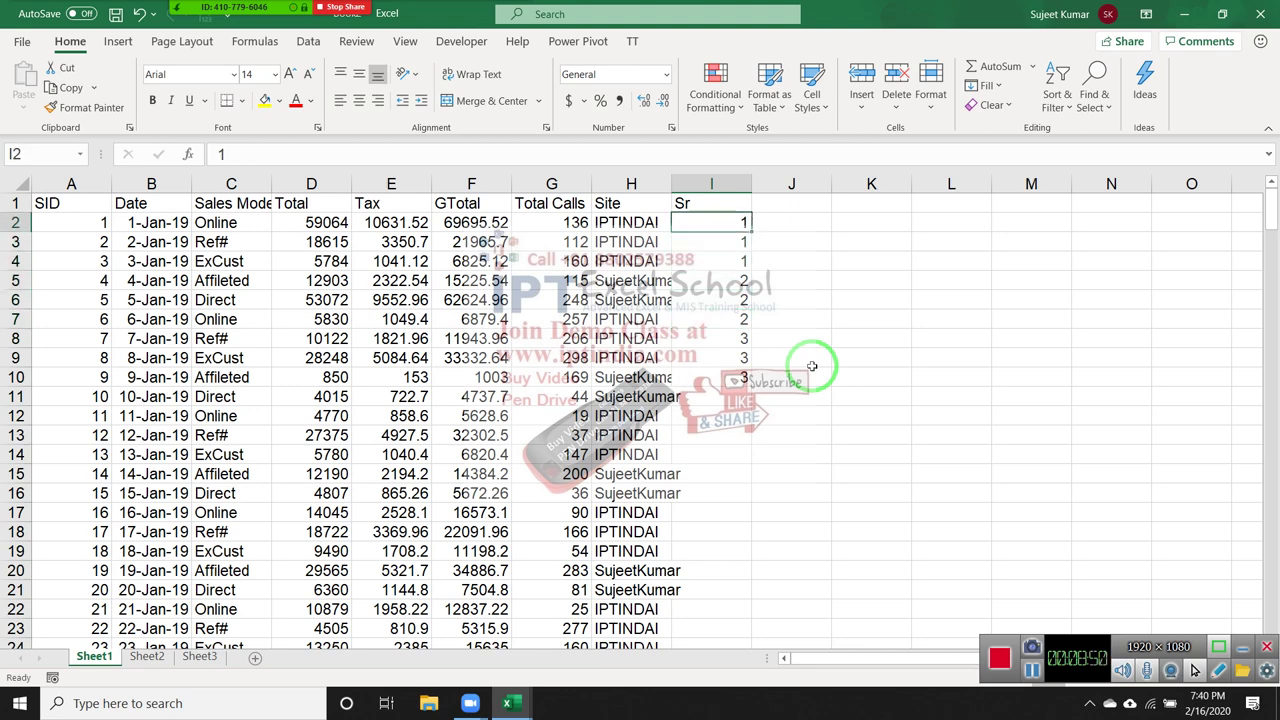
{"action": "key", "text": "shift+Down"}
{"action": "key", "text": "shift+Down"}
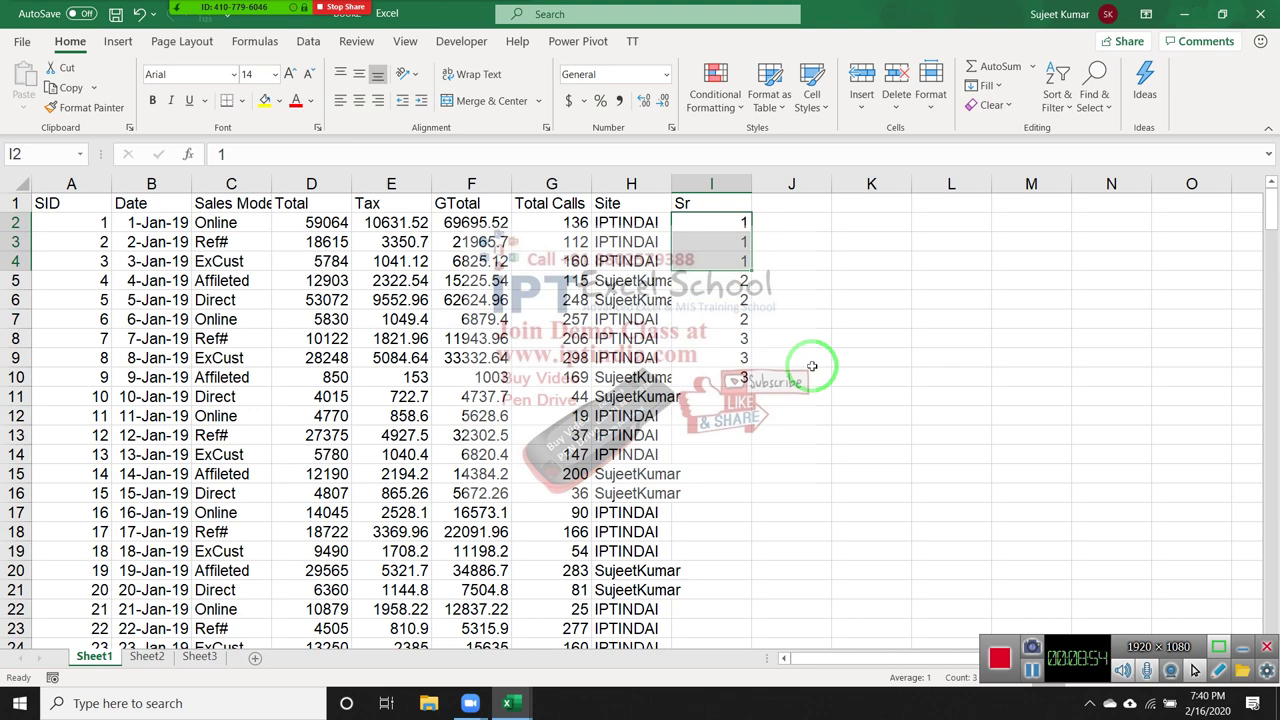
{"action": "key", "text": "Down"}
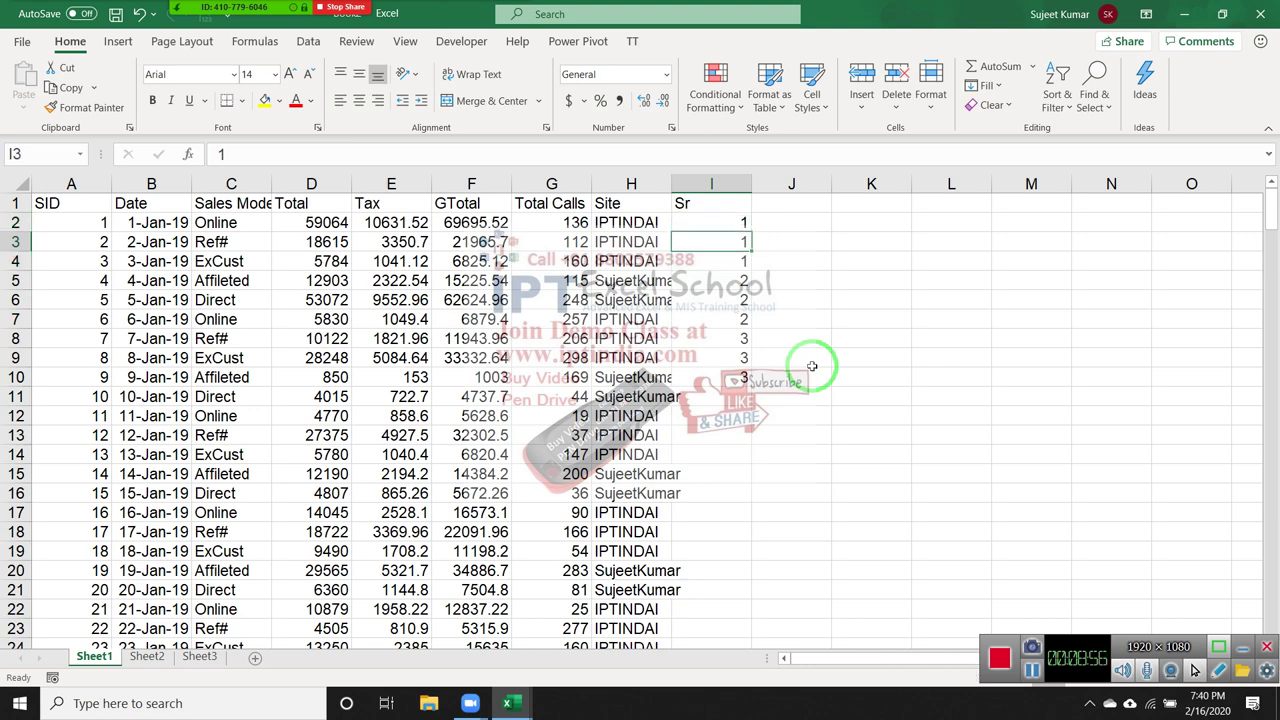
{"action": "key", "text": "Down"}
{"action": "key", "text": "Down"}
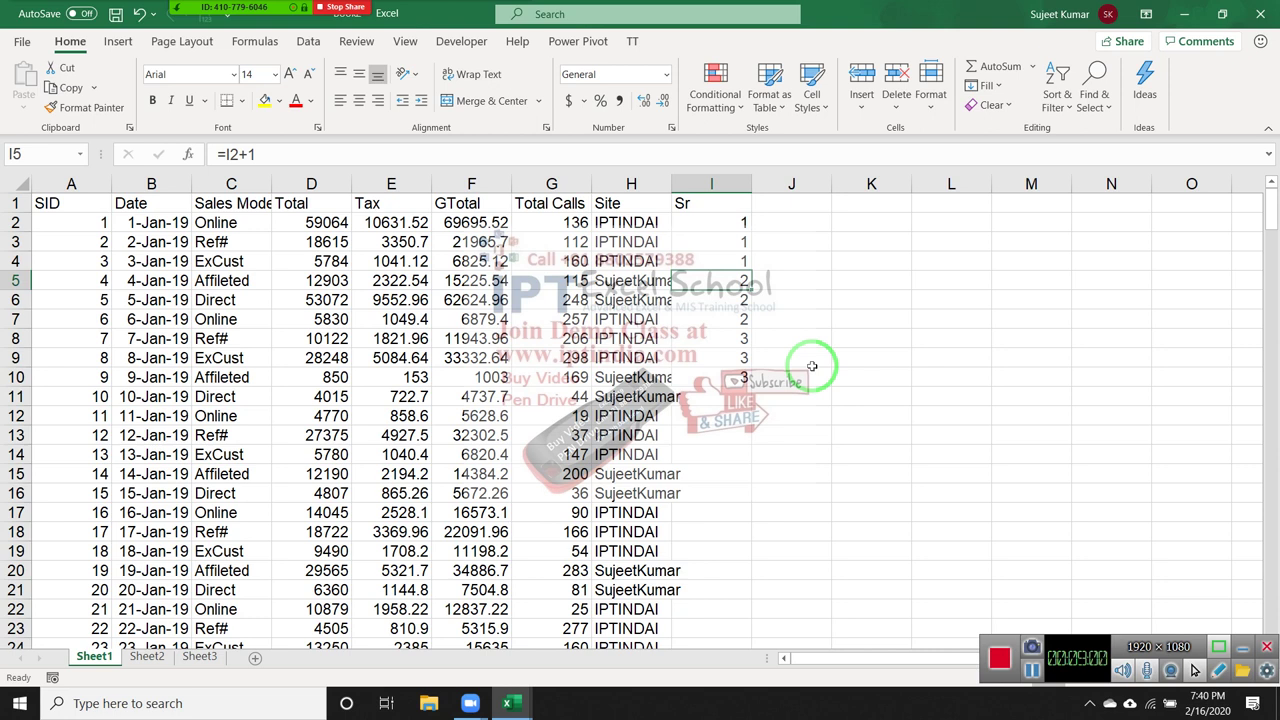
{"action": "key", "text": "Down"}
{"action": "key", "text": "Down"}
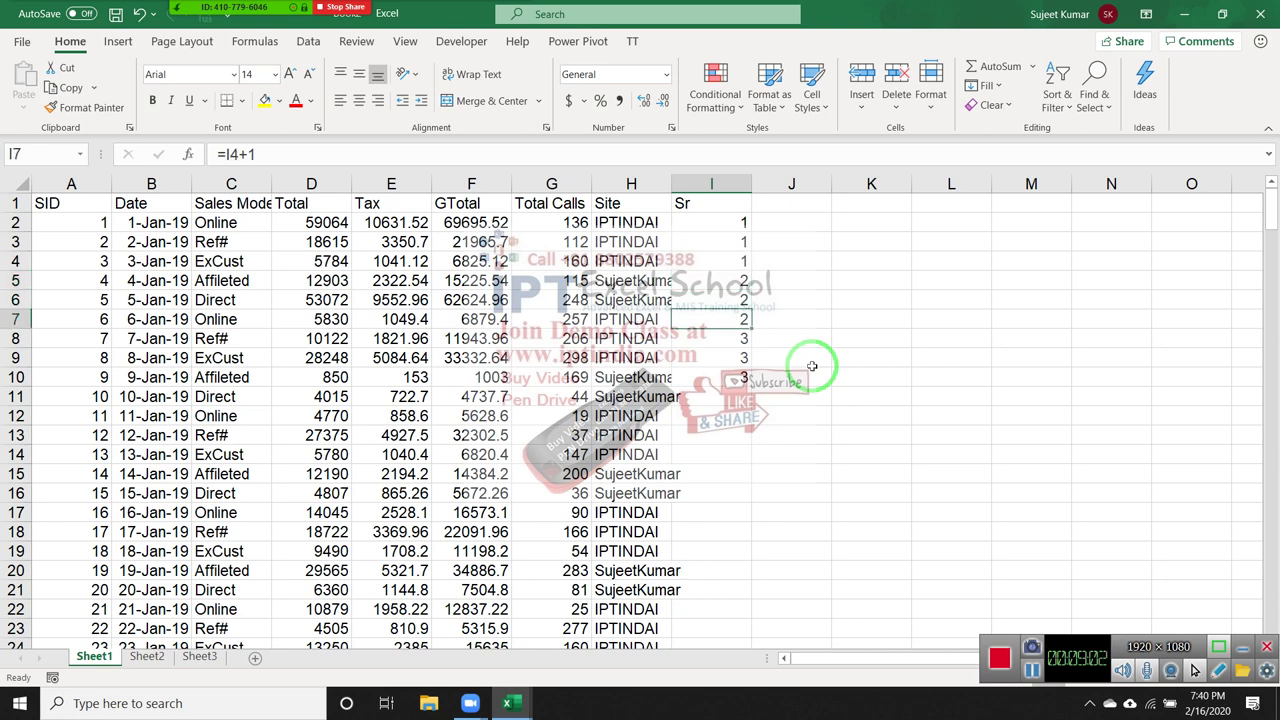
{"action": "key", "text": "Down"}
{"action": "key", "text": "F2"}
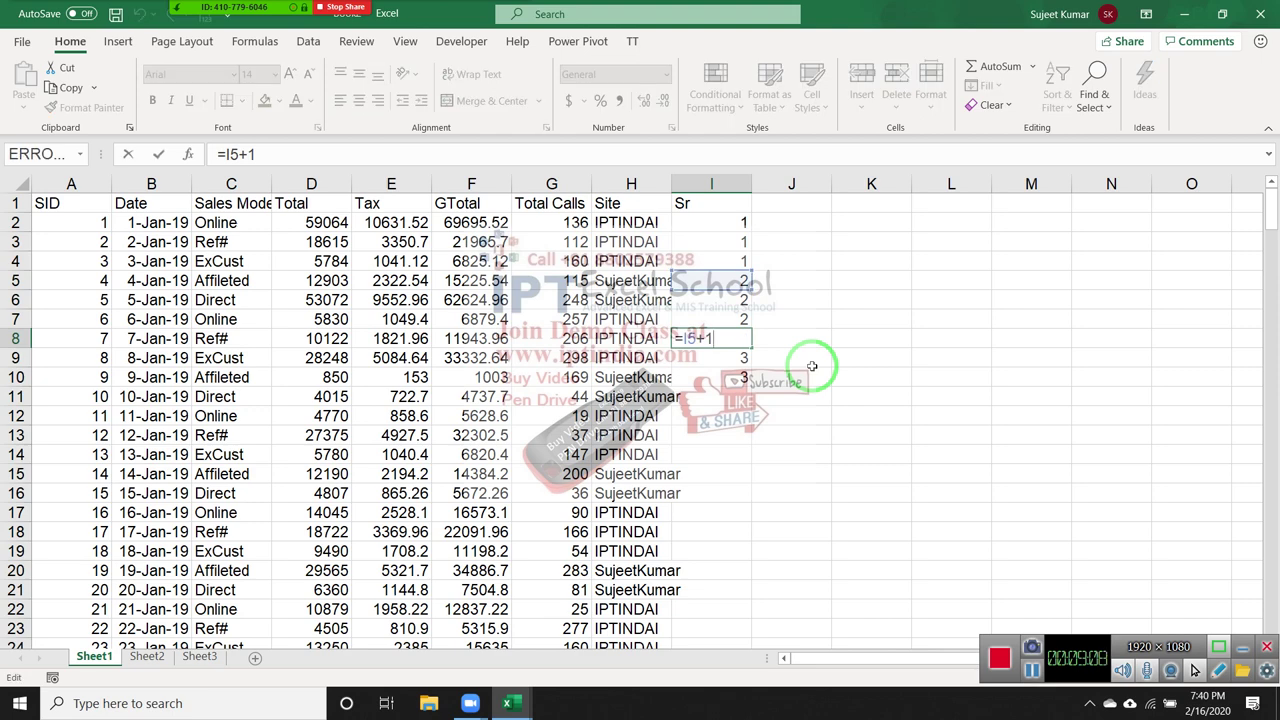
{"action": "key", "text": "Escape"}
{"action": "key", "text": "Down"}
{"action": "key", "text": "Down"}
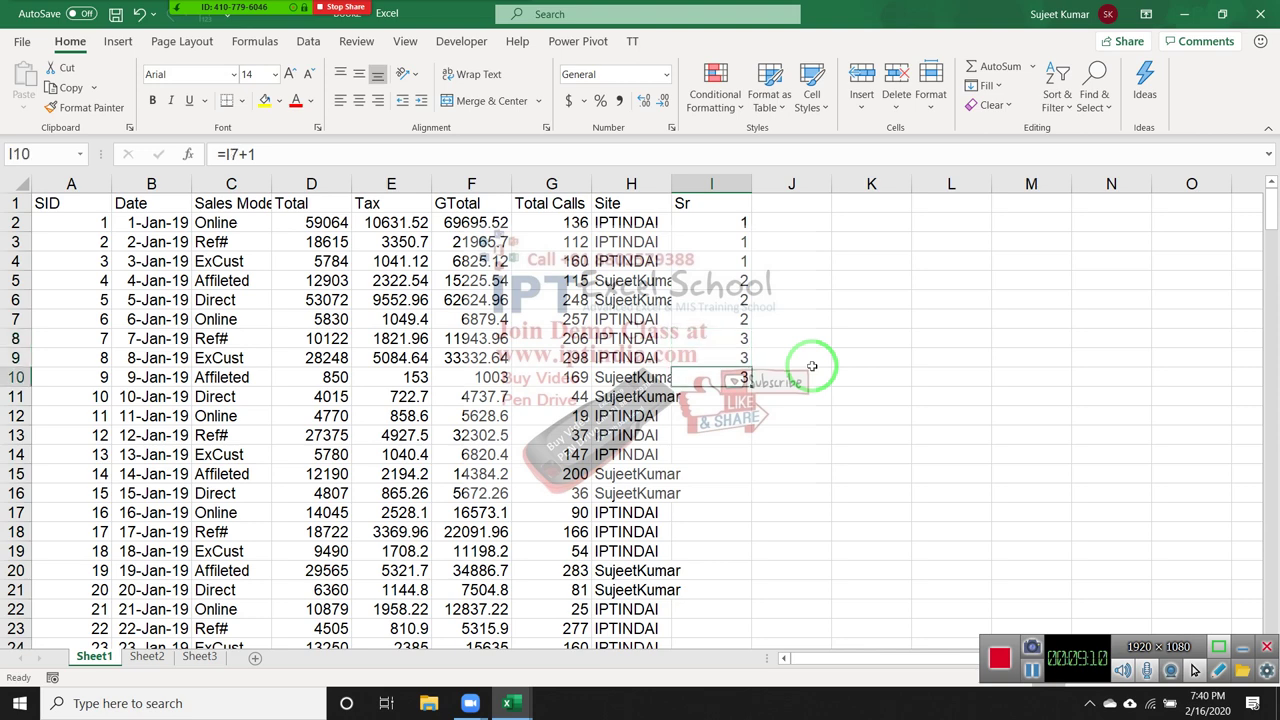
{"action": "double_click", "coordinate": [749, 389]}
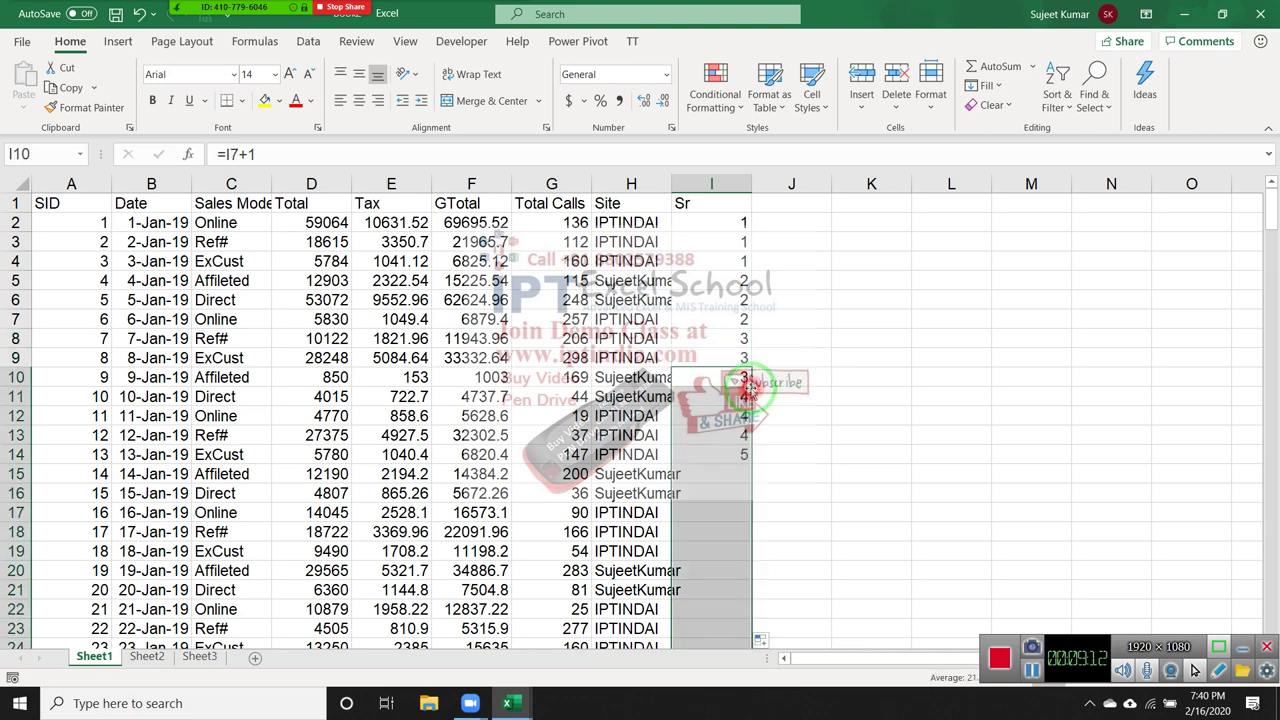
{"action": "left_click", "coordinate": [742, 396]}
{"action": "key", "text": "ctrl+Down"}
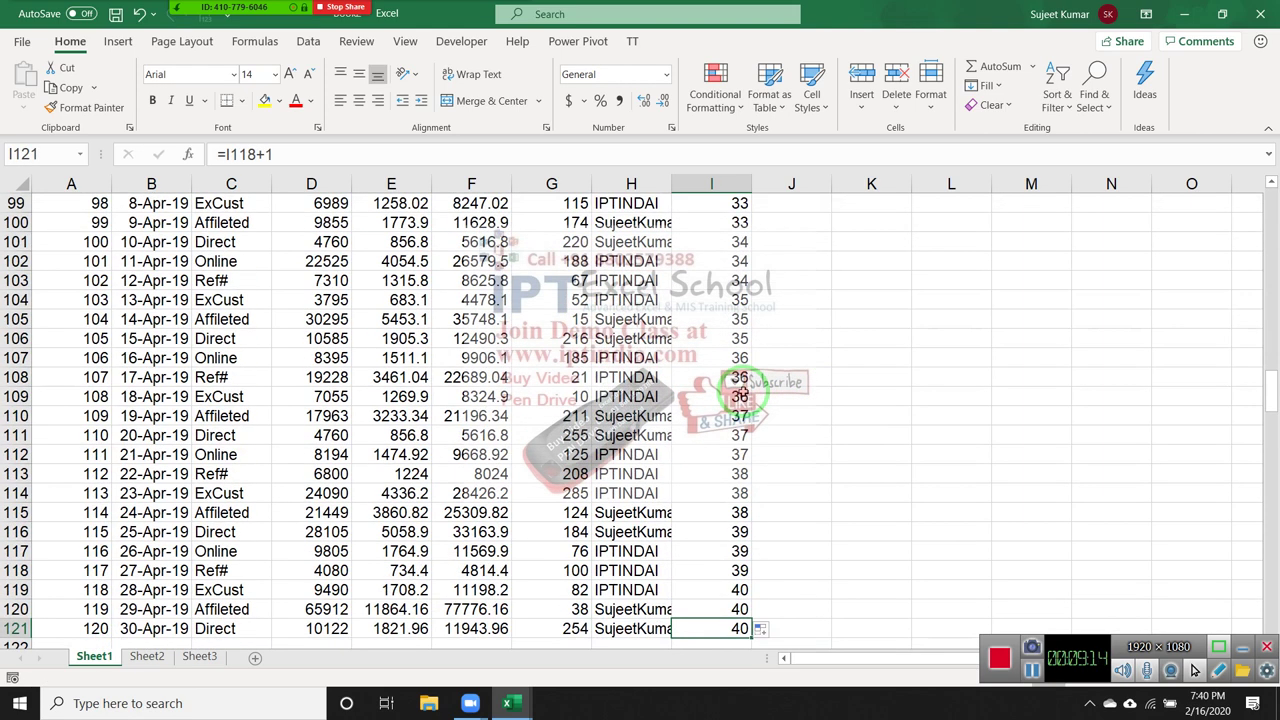
{"action": "key", "text": "Up"}
{"action": "key", "text": "Up"}
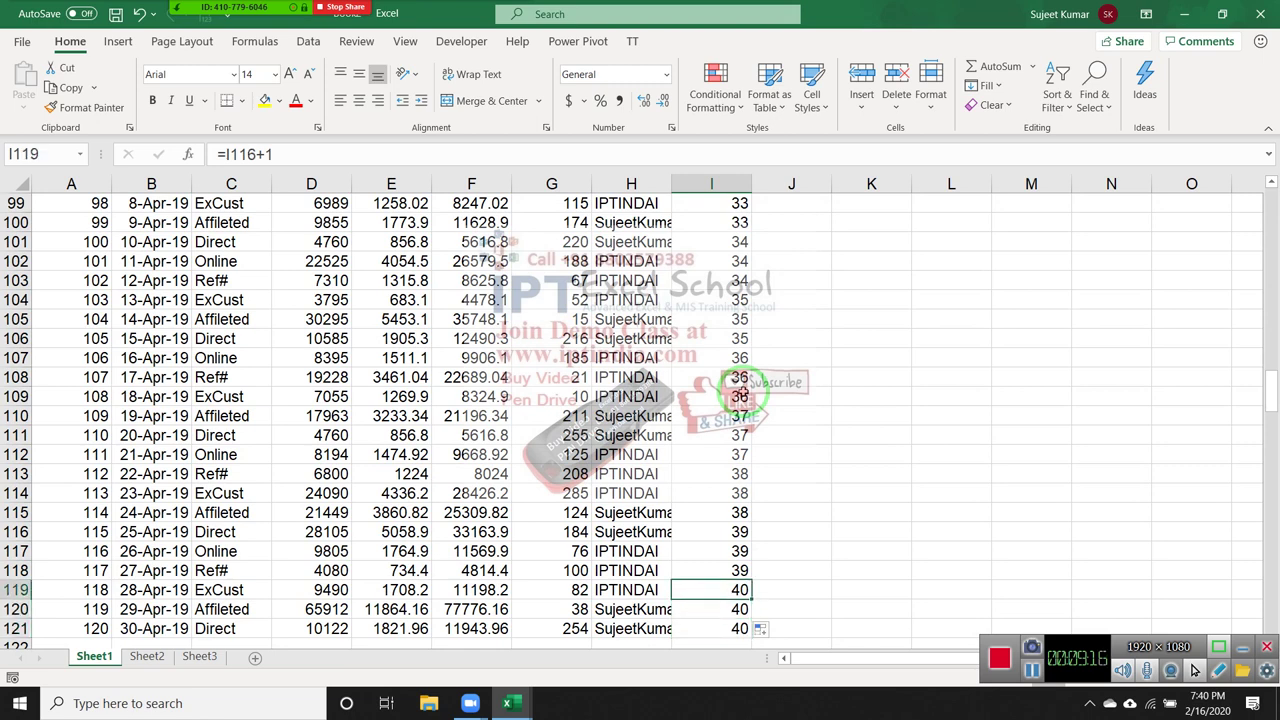
{"action": "key", "text": "Up"}
{"action": "key", "text": "Up"}
{"action": "key", "text": "Up"}
{"action": "key", "text": "Up"}
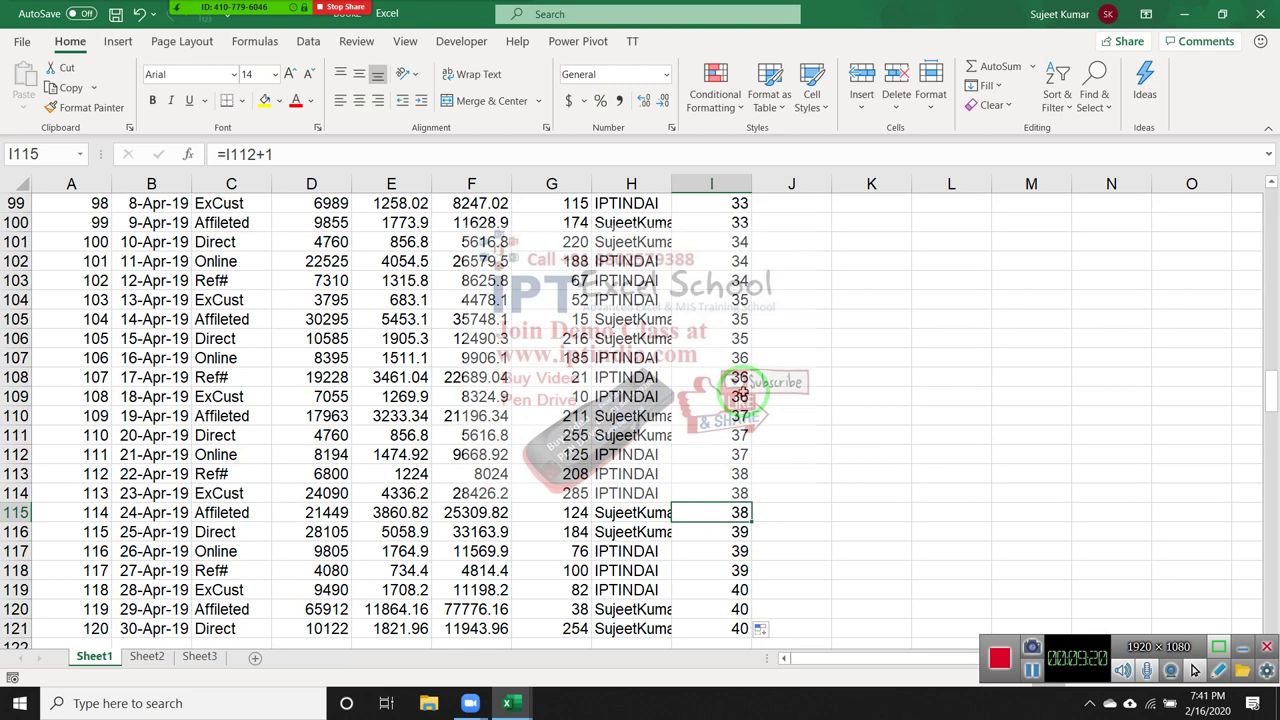
{"action": "key", "text": "Down"}
{"action": "key", "text": "Down"}
{"action": "key", "text": "Down"}
{"action": "key", "text": "Down"}
{"action": "key", "text": "Down"}
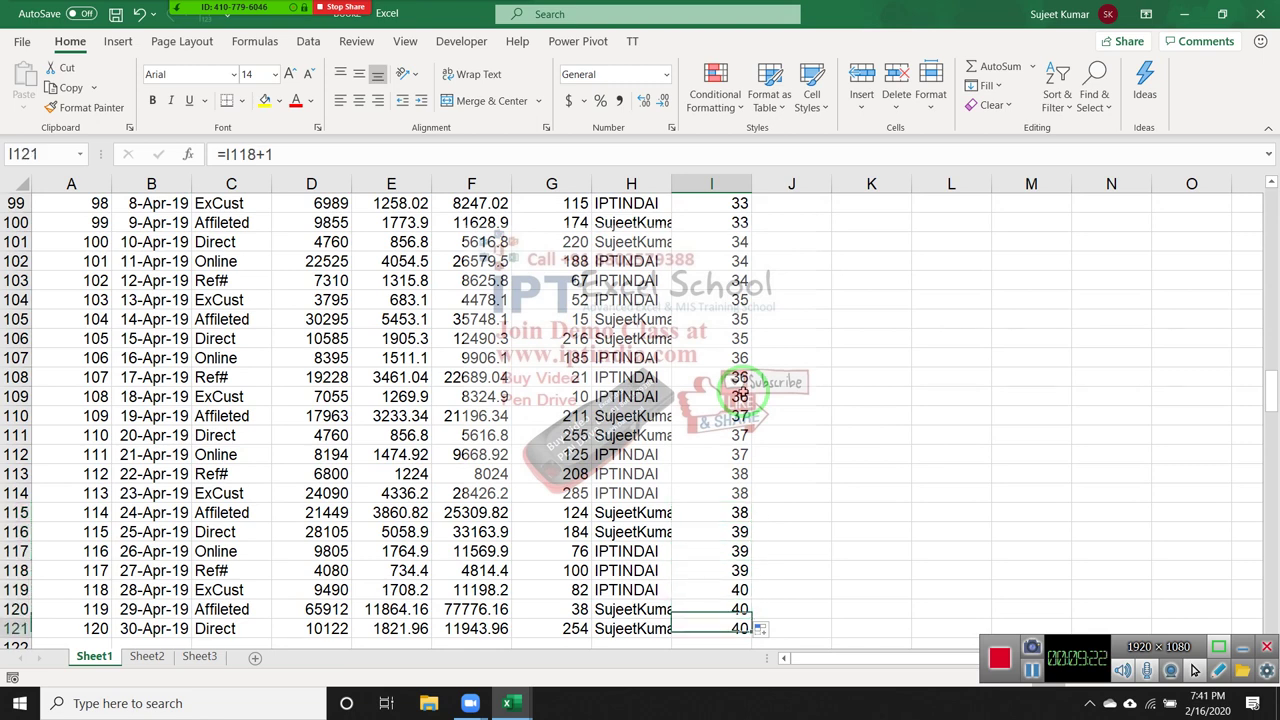
{"action": "key", "text": "Down"}
{"action": "key", "text": "Up"}
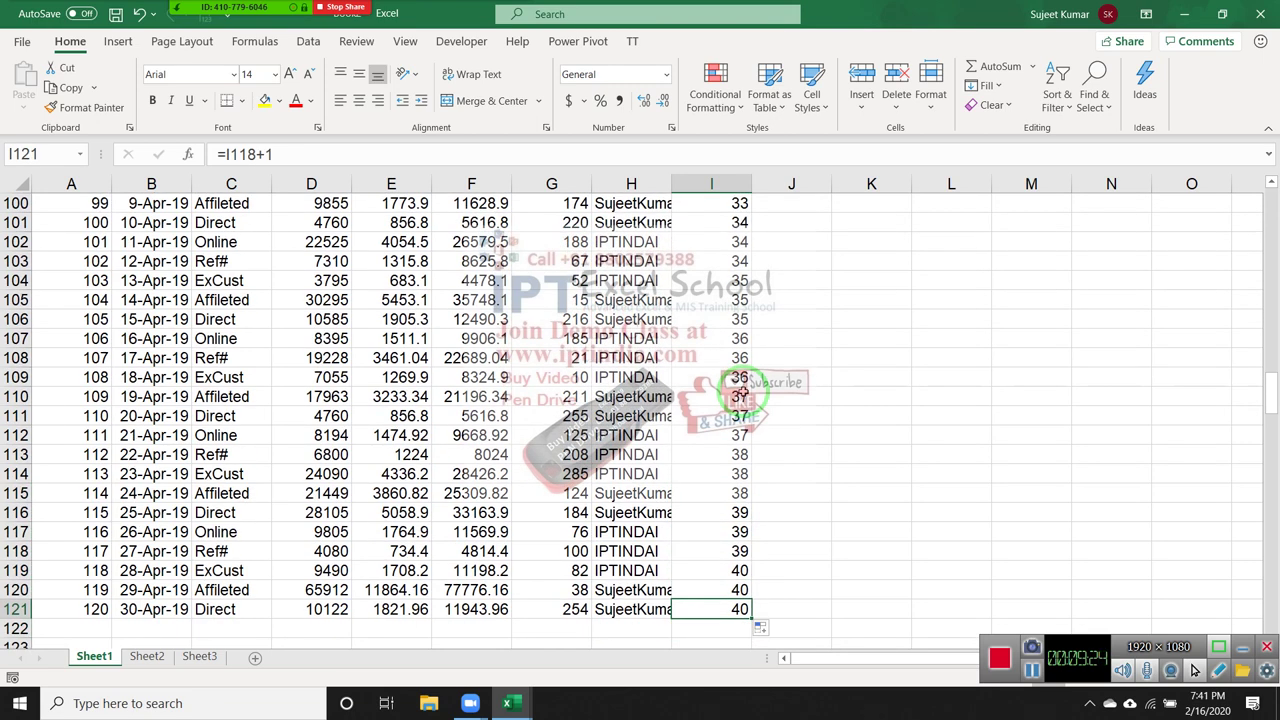
{"action": "key", "text": "Down"}
{"action": "key", "text": "ctrl+shift+Down"}
Enter 1 in I122 and select down to the sheet's last row.
{"action": "key", "text": "ctrl+shift+Up"}
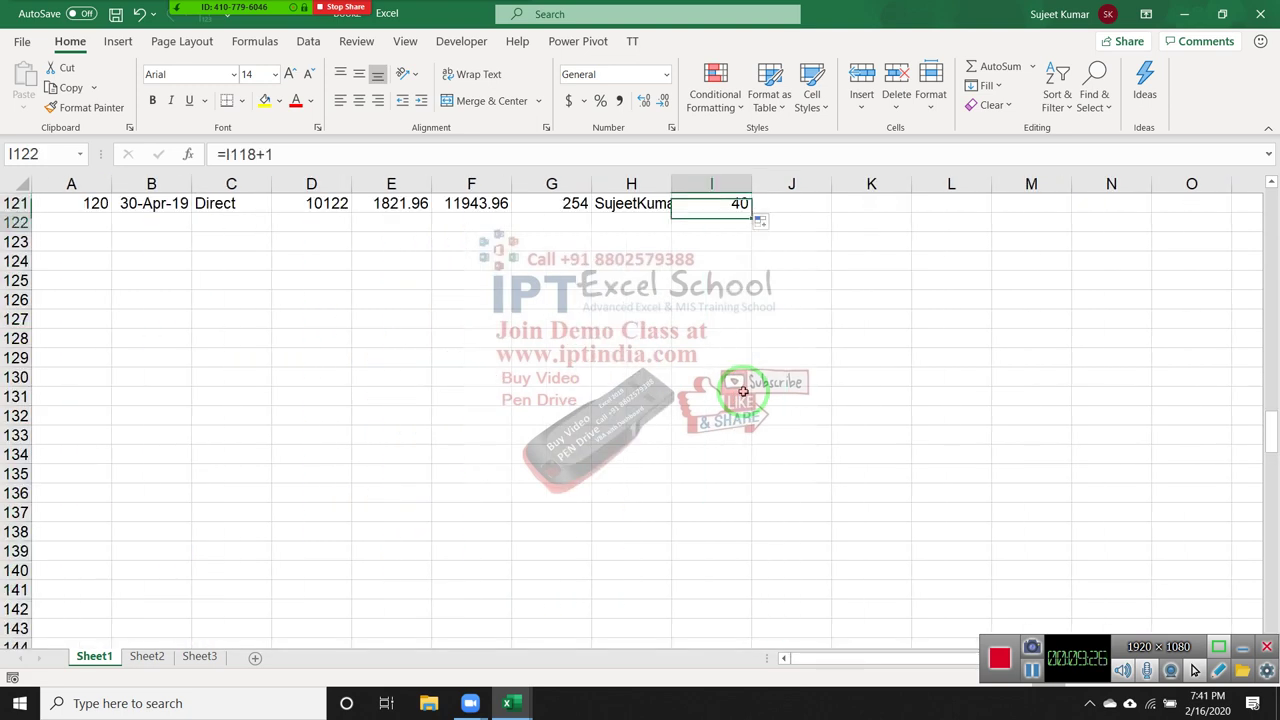
{"action": "type", "text": "1"}
{"action": "key", "text": "Return"}
{"action": "key", "text": "Up"}
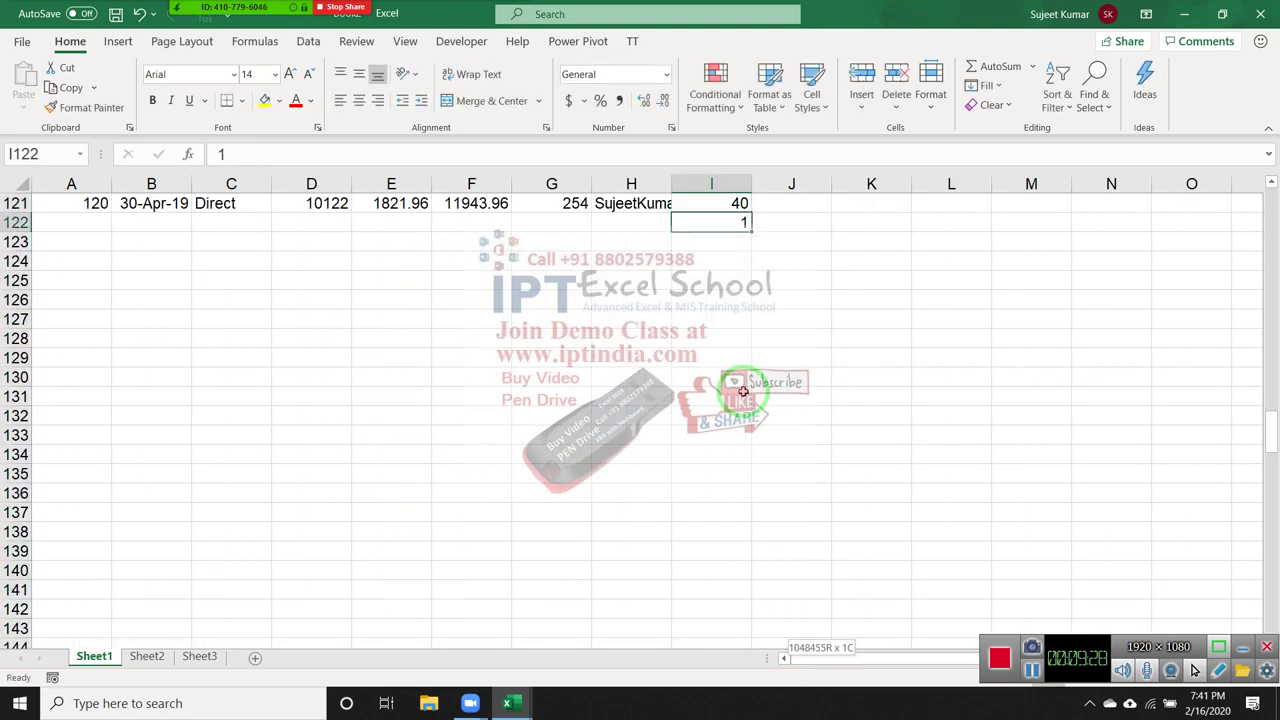
{"action": "key", "text": "ctrl+shift+Down"}
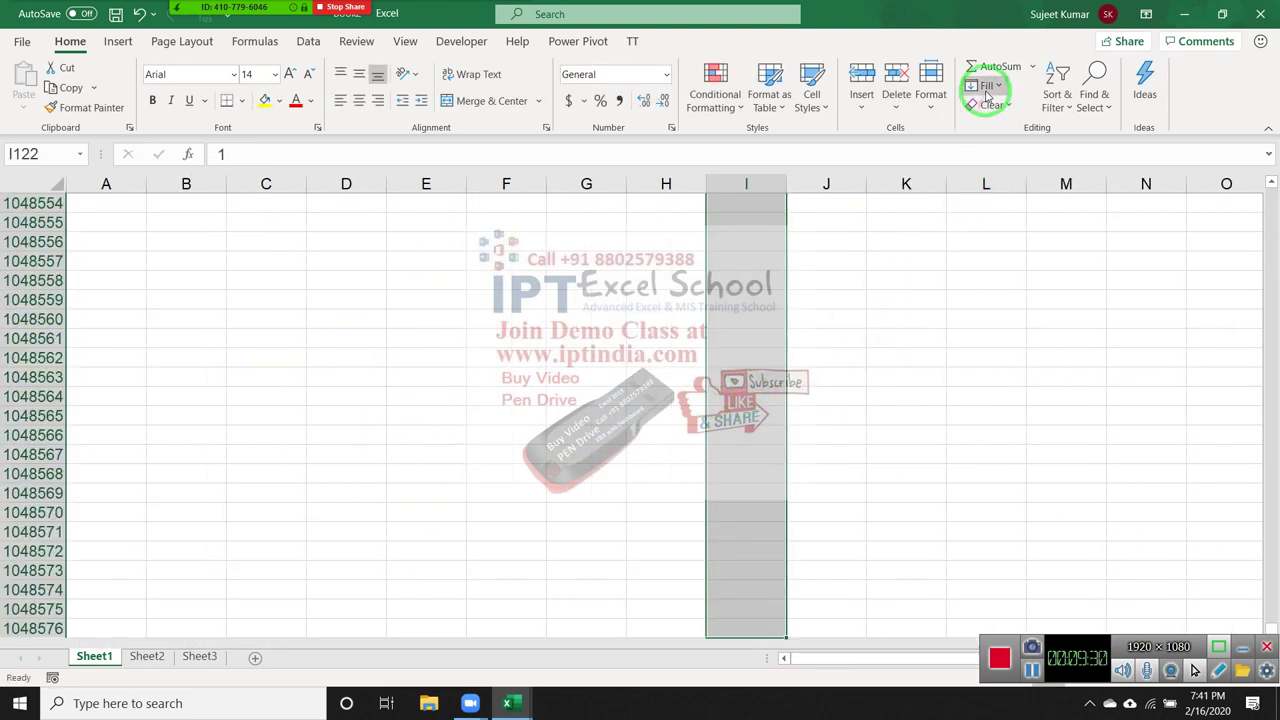
Fill a linear column series with step 1 and stop value 40.
{"action": "left_click", "coordinate": [986, 87]}
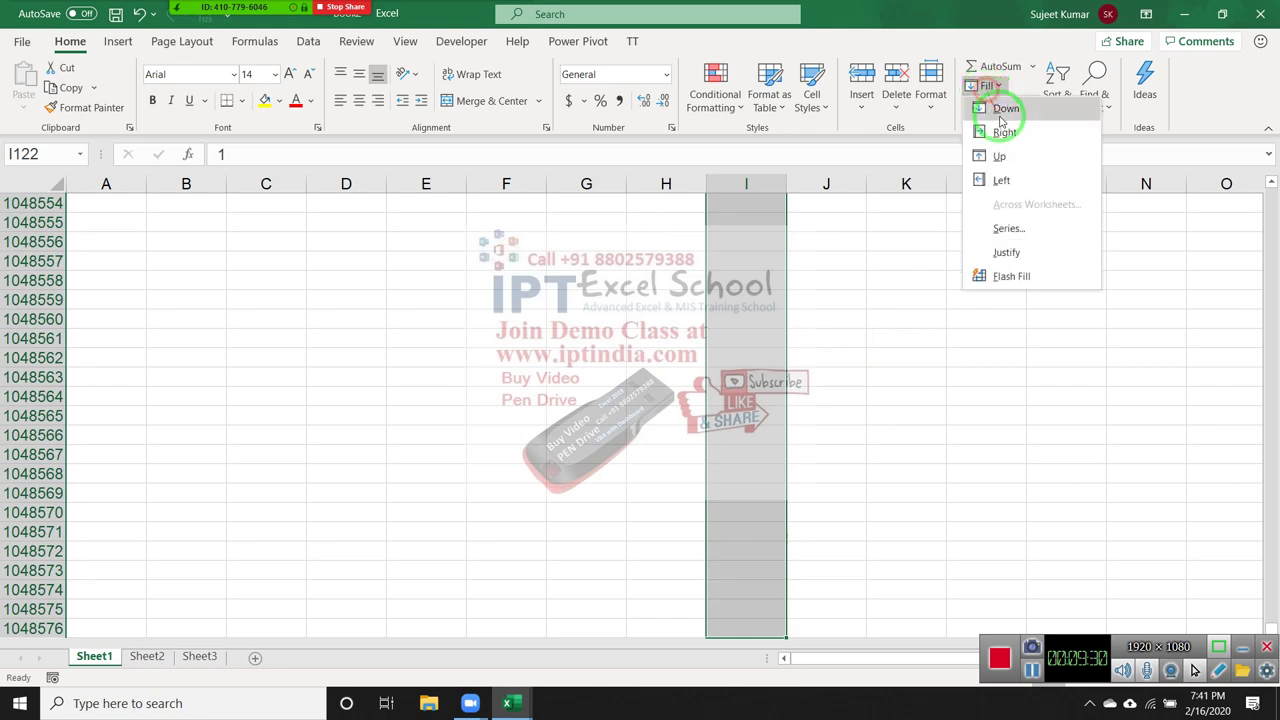
{"action": "left_click", "coordinate": [1054, 230]}
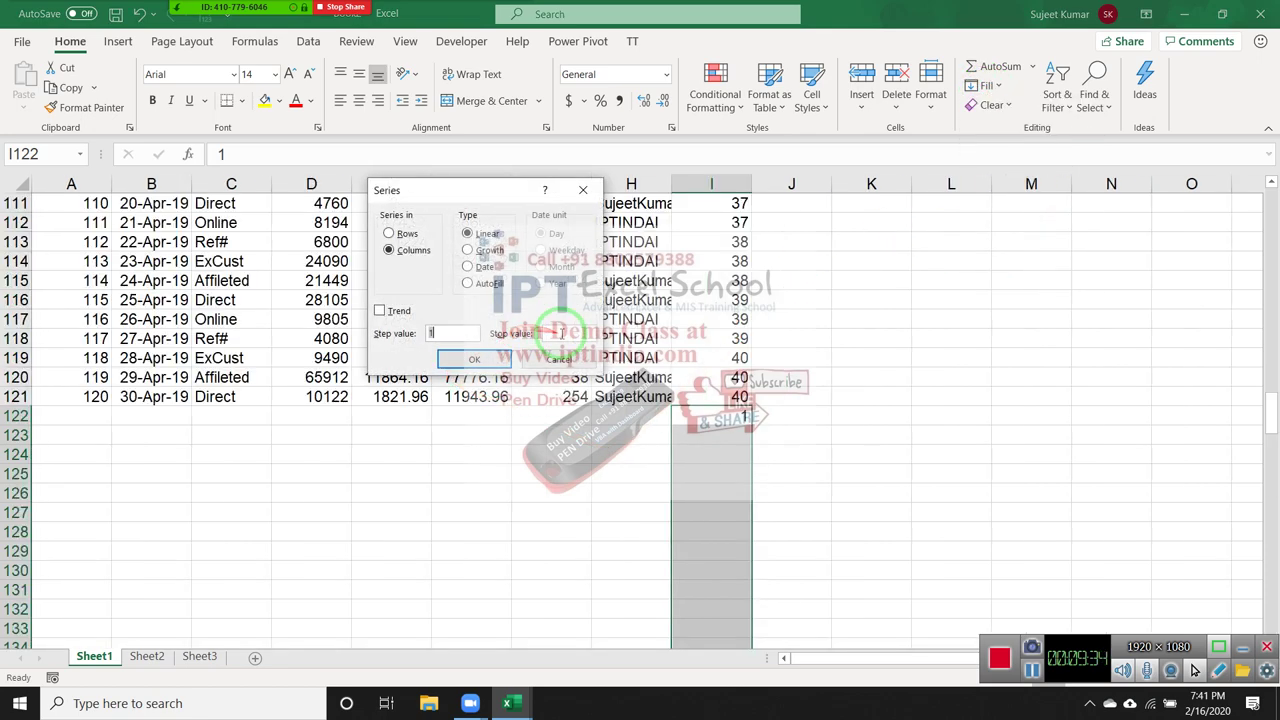
{"action": "left_click", "coordinate": [562, 334]}
{"action": "type", "text": "40"}
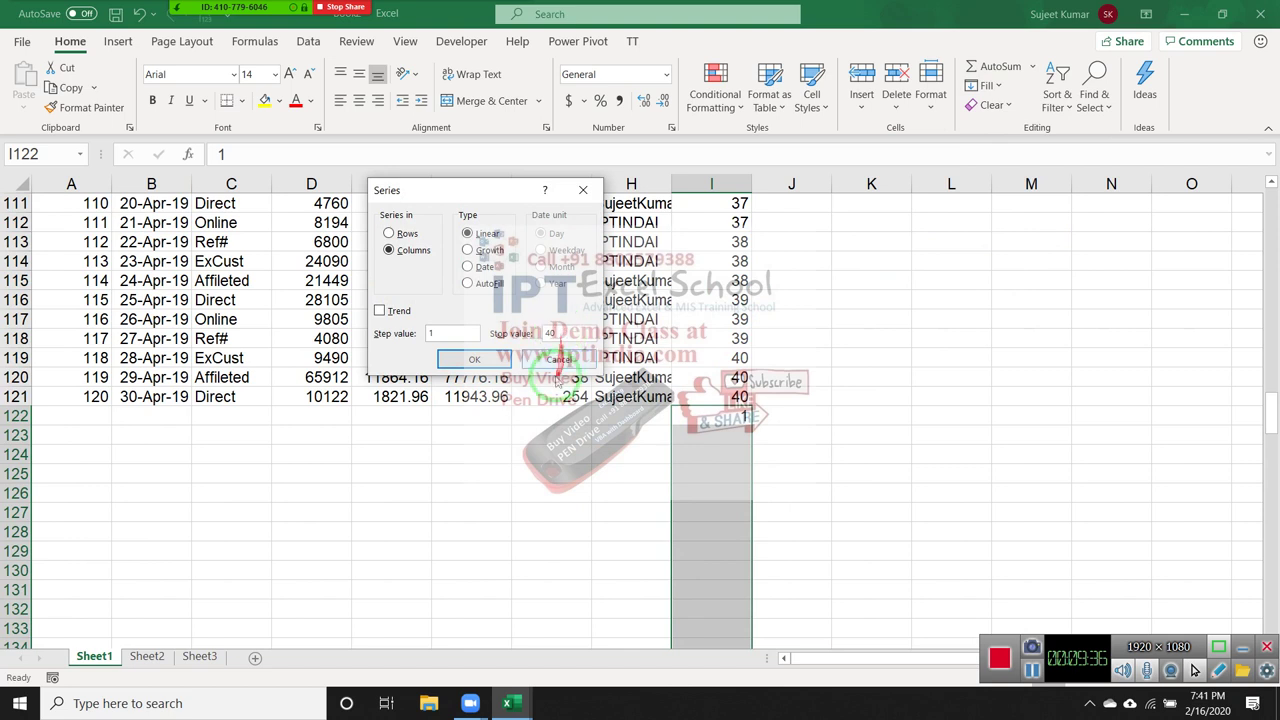
{"action": "left_click", "coordinate": [474, 359]}
{"action": "left_click_drag", "start_coordinate": [490, 370], "coordinate": [850, 403]}
{"action": "left_click_drag", "start_coordinate": [765, 385], "coordinate": [757, 660]}
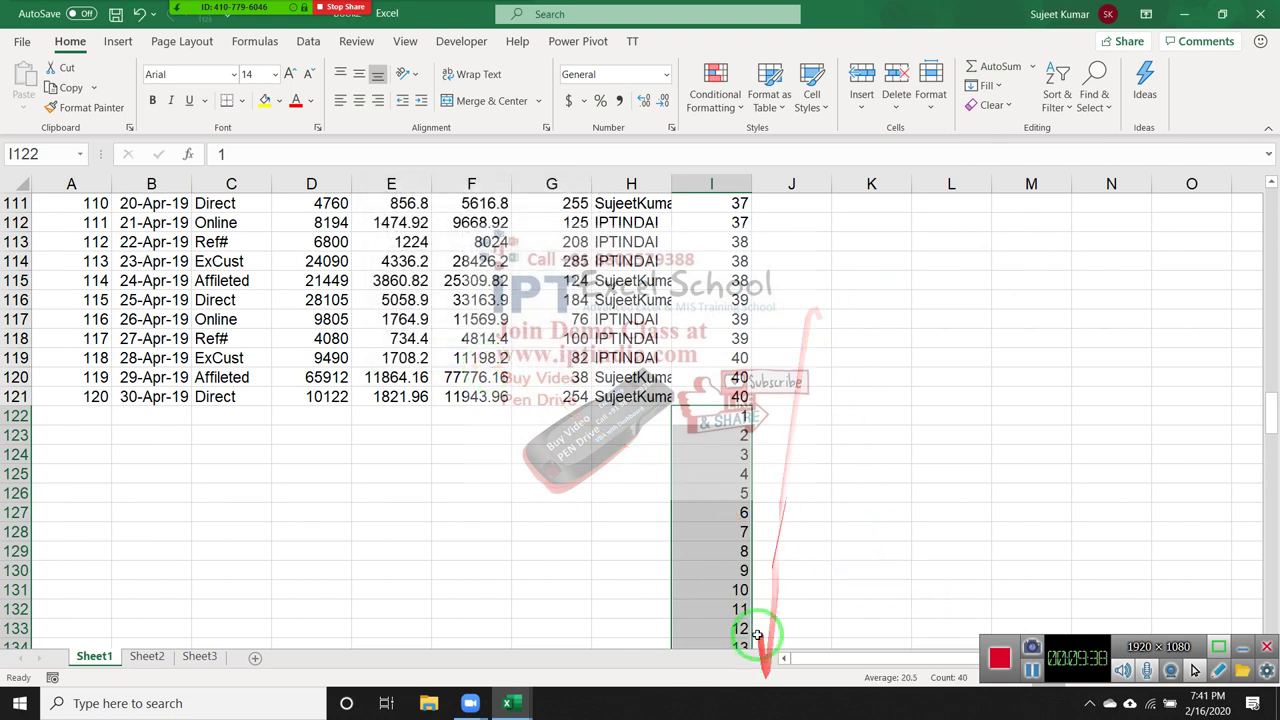
Select the whole table A1:I161 including the new numbers.
{"action": "key", "text": "Down"}
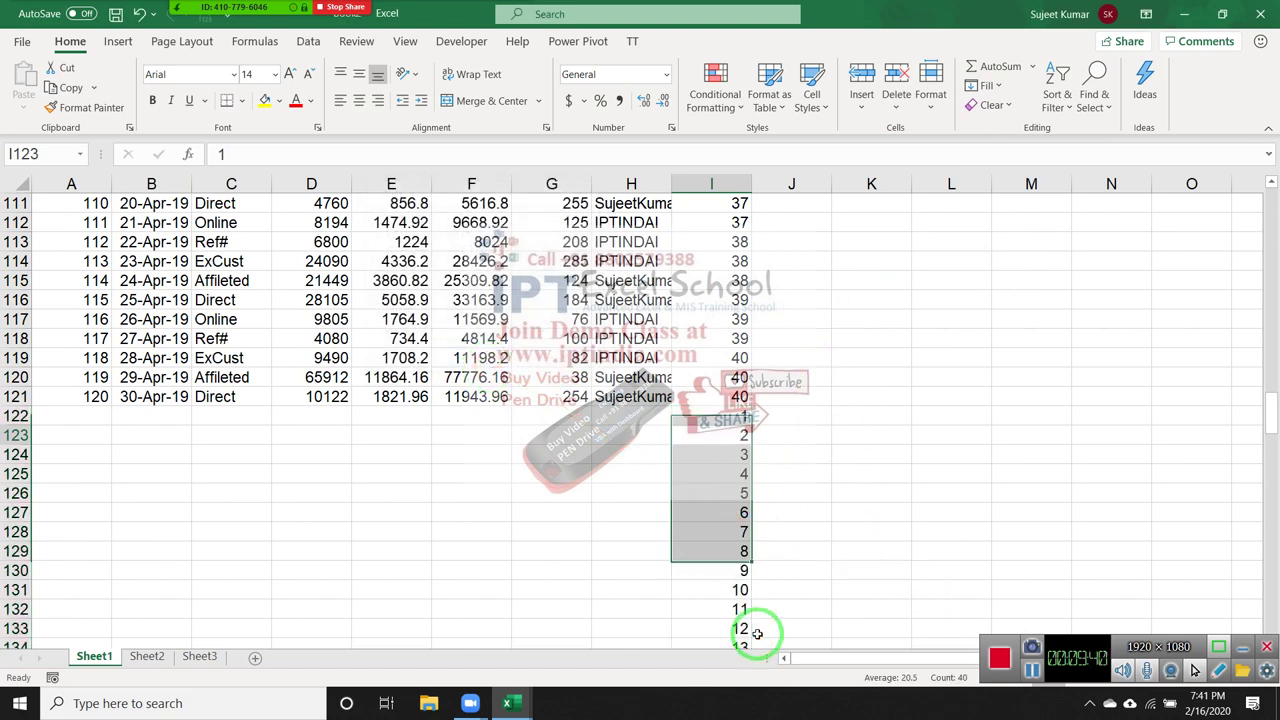
{"action": "key", "text": "ctrl+Down"}
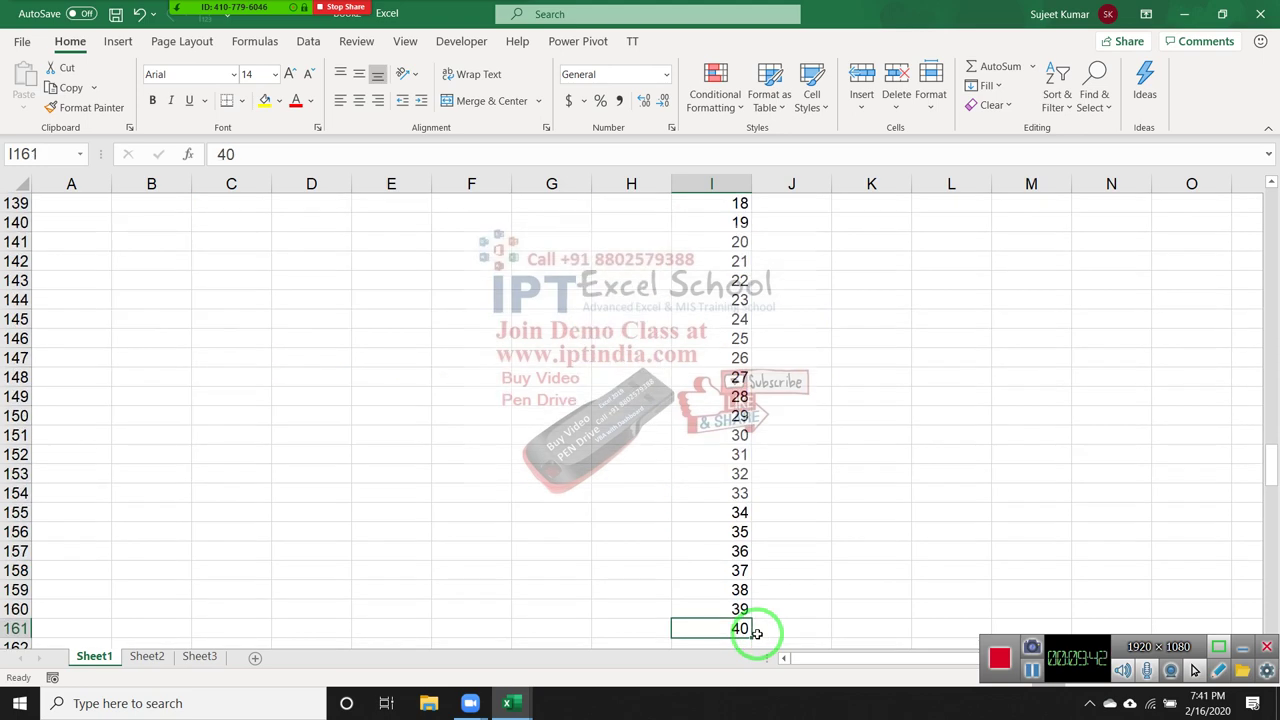
{"action": "key", "text": "ctrl+shift+Left"}
{"action": "key", "text": "ctrl+shift+Up"}
Custom-sort the selected A1:I161 table by the Sr column.
{"action": "left_click_drag", "start_coordinate": [840, 610], "coordinate": [820, 130]}
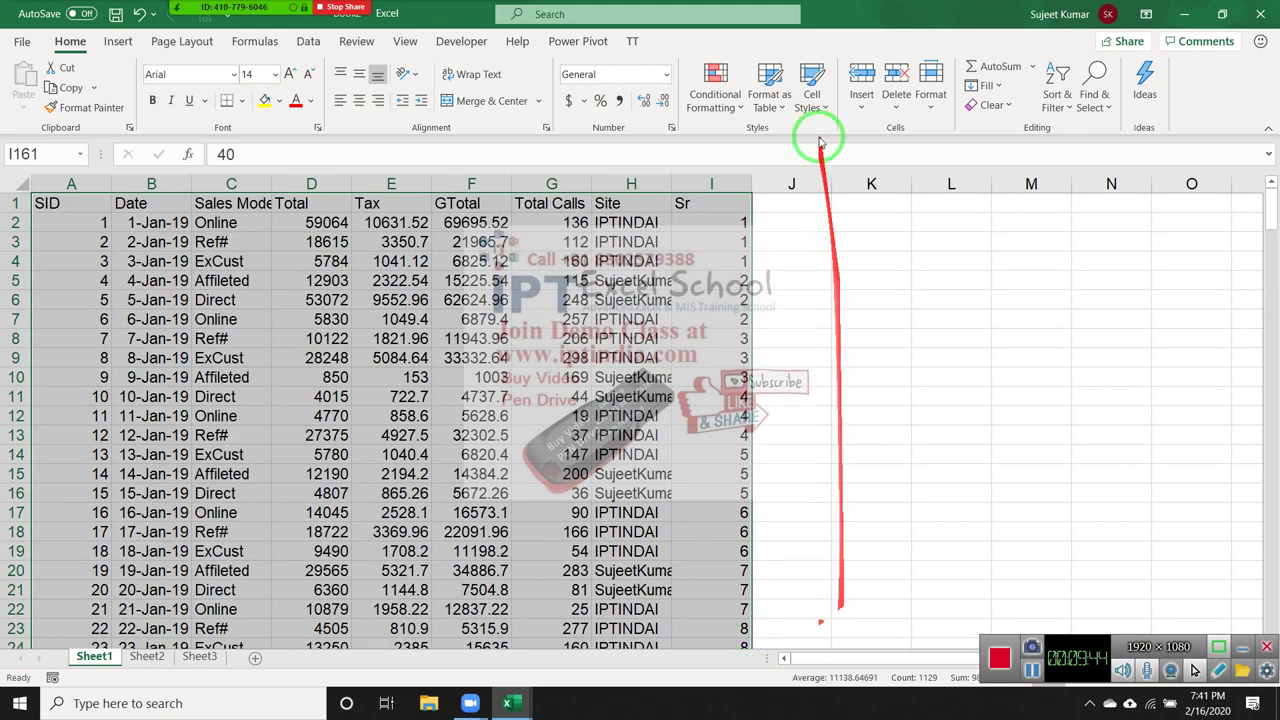
{"action": "left_click_drag", "start_coordinate": [712, 95], "coordinate": [1218, 128]}
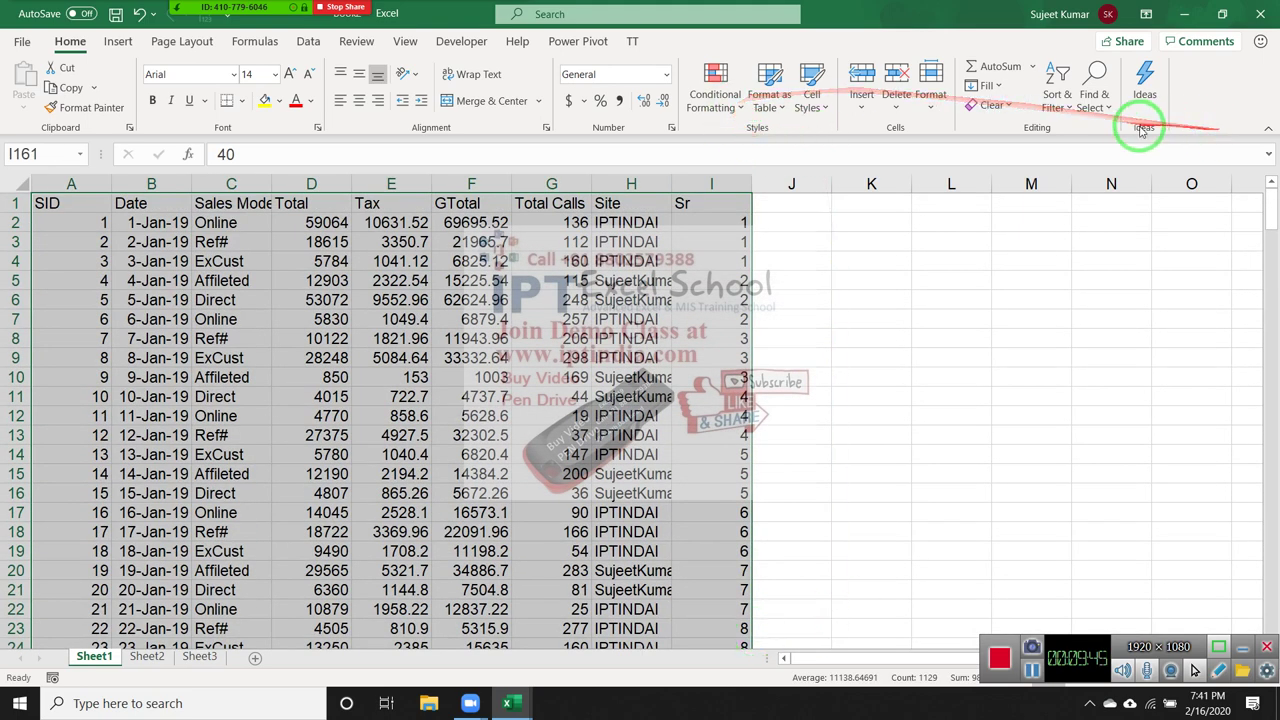
{"action": "left_click", "coordinate": [1057, 94]}
{"action": "left_click", "coordinate": [1090, 177]}
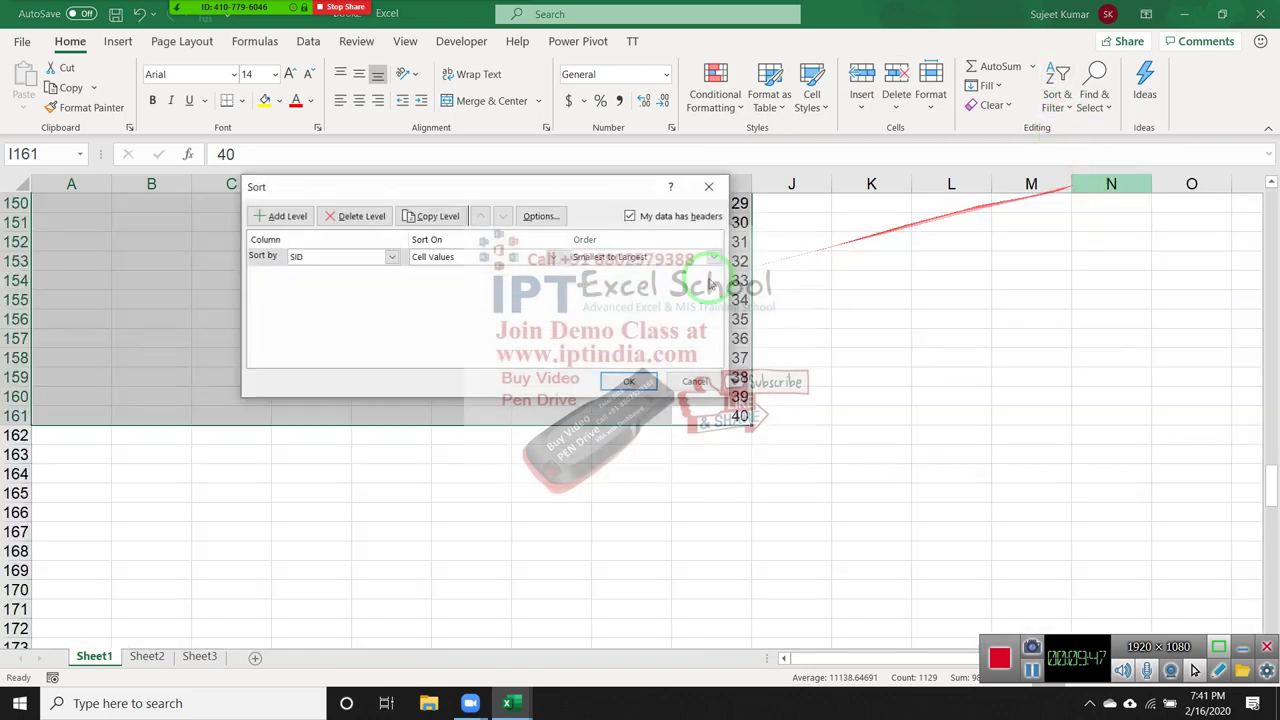
{"action": "left_click", "coordinate": [357, 257]}
{"action": "left_click", "coordinate": [322, 373]}
{"action": "left_click_drag", "start_coordinate": [300, 368], "coordinate": [590, 275]}
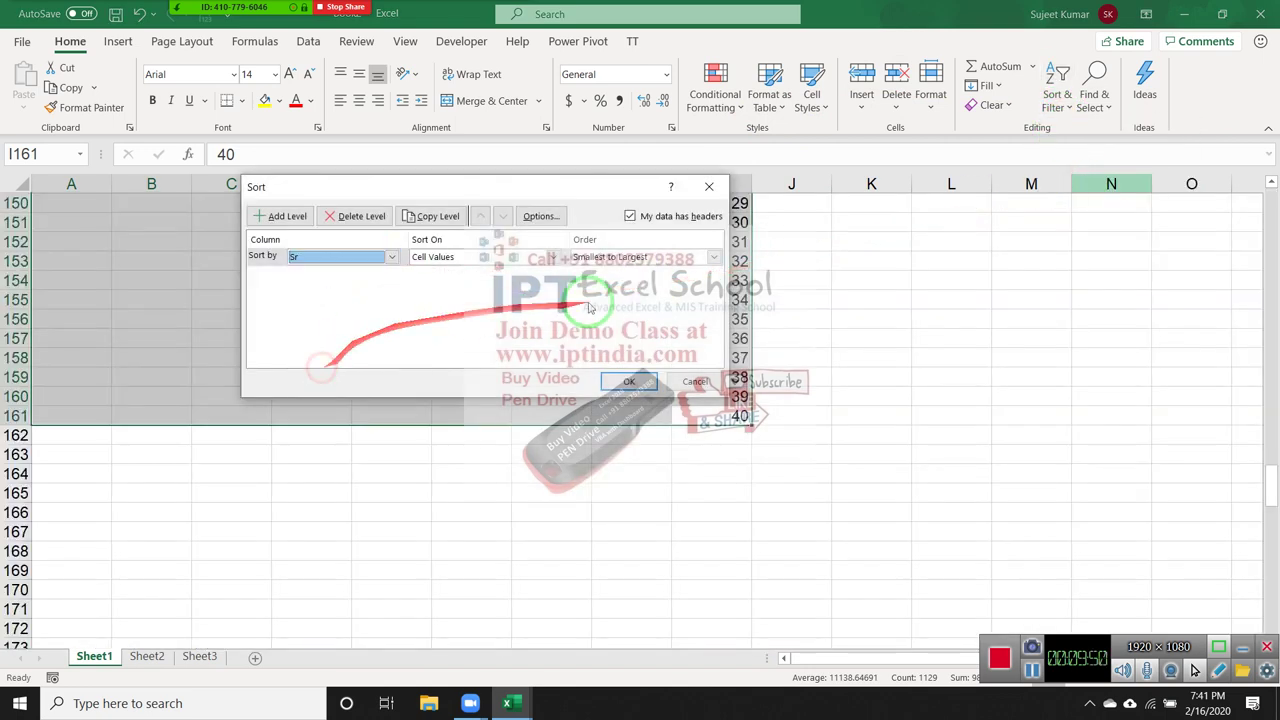
{"action": "left_click", "coordinate": [647, 383]}
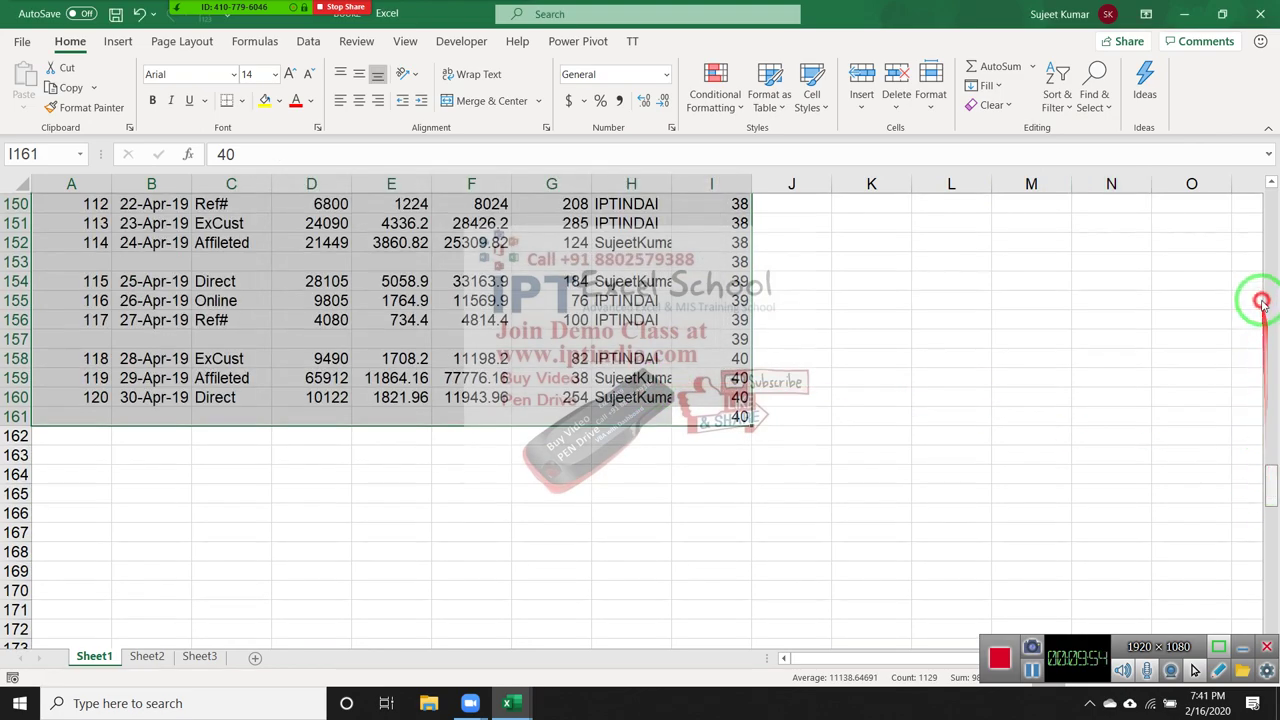
{"action": "left_click_drag", "start_coordinate": [1268, 480], "coordinate": [1273, 175]}
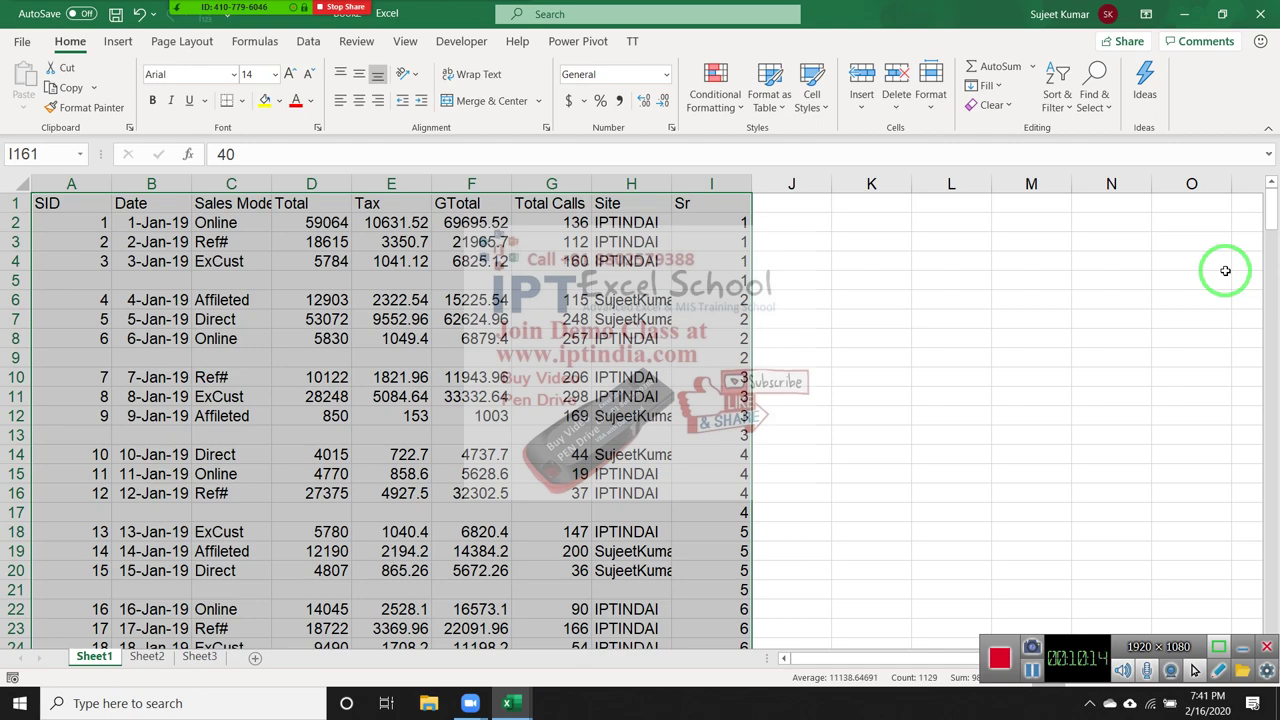
Undo the Sr sort and 1–40 series, then clear the Sr values below I1.
{"action": "key", "text": "ctrl+space"}
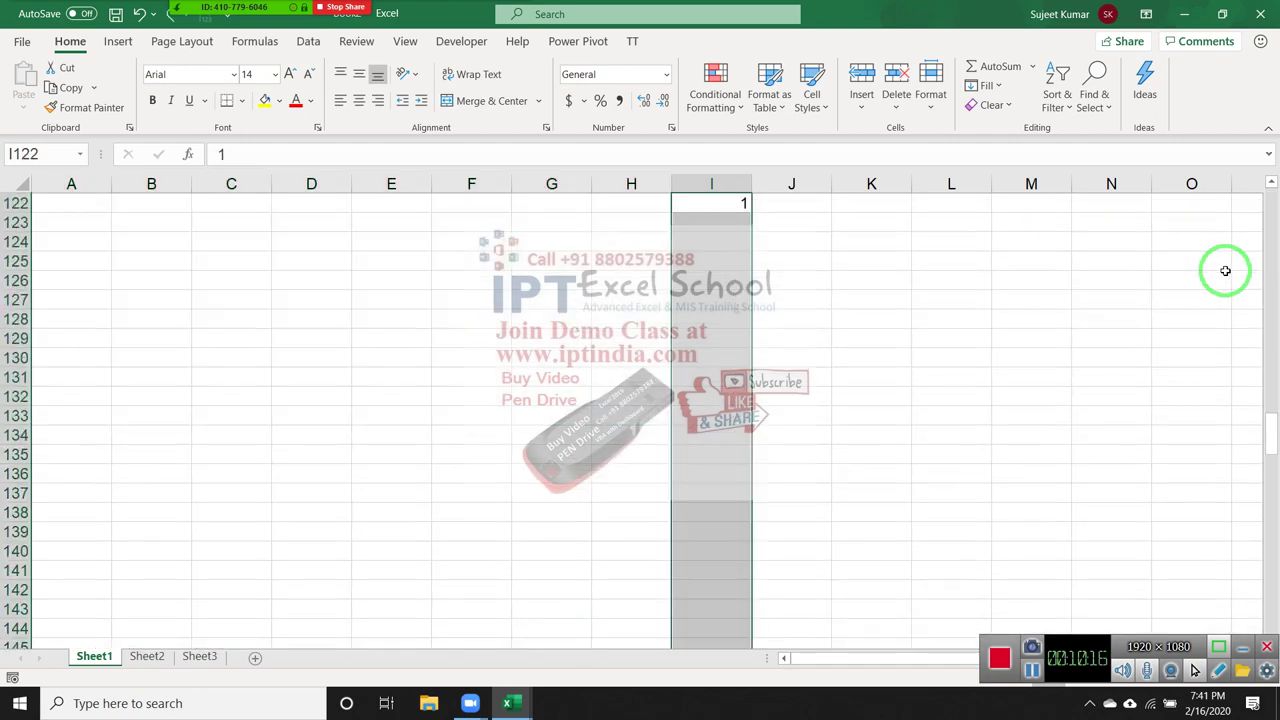
{"action": "key", "text": "ctrl+Up"}
{"action": "key", "text": "Down"}
{"action": "key", "text": "ctrl+shift+Down"}
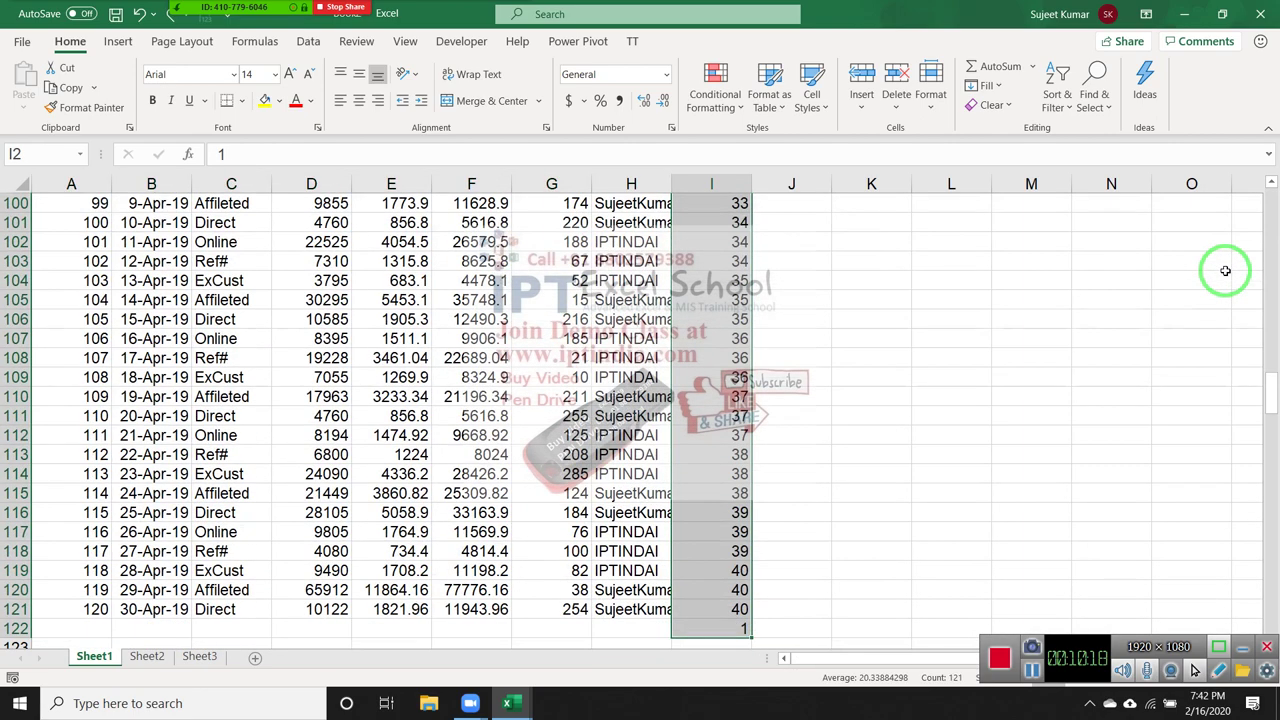
{"action": "key", "text": "Delete"}
{"action": "key", "text": "ctrl+Up"}
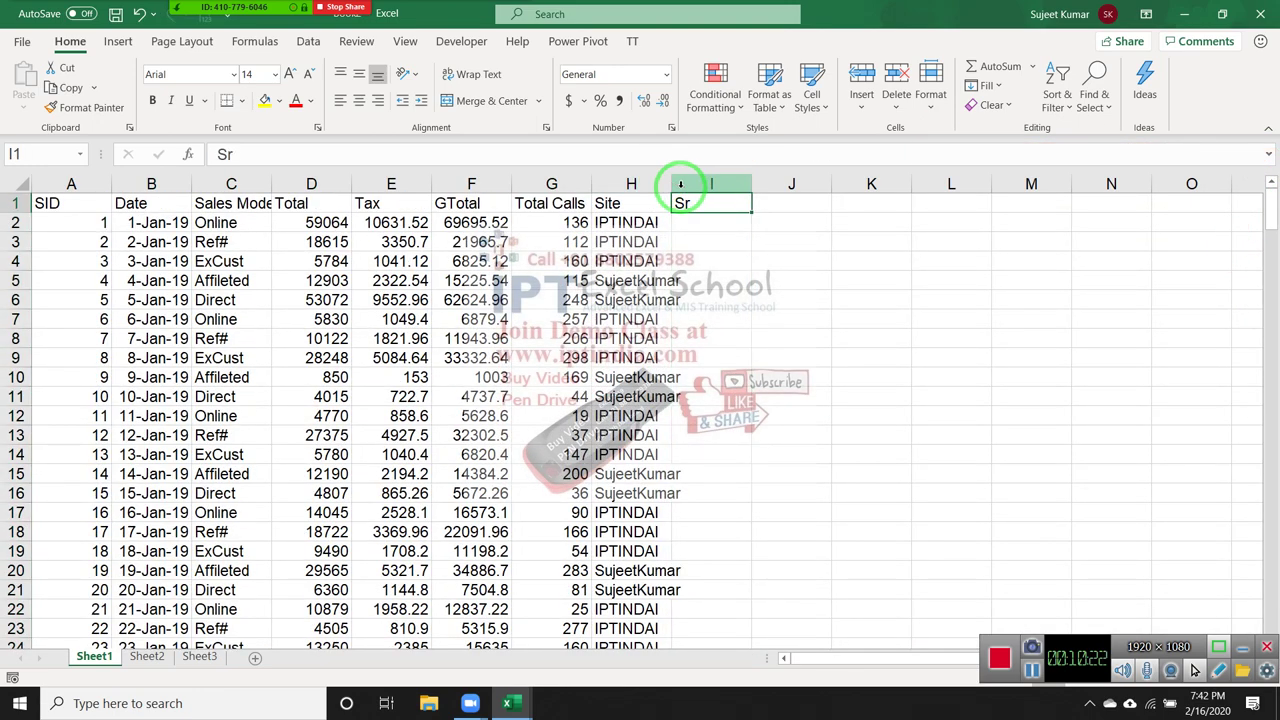
Widen column H slightly, then enter a 1 in I2 and clear it again.
{"action": "left_click_drag", "start_coordinate": [673, 185], "coordinate": [687, 185]}
{"action": "key", "text": "Down"}
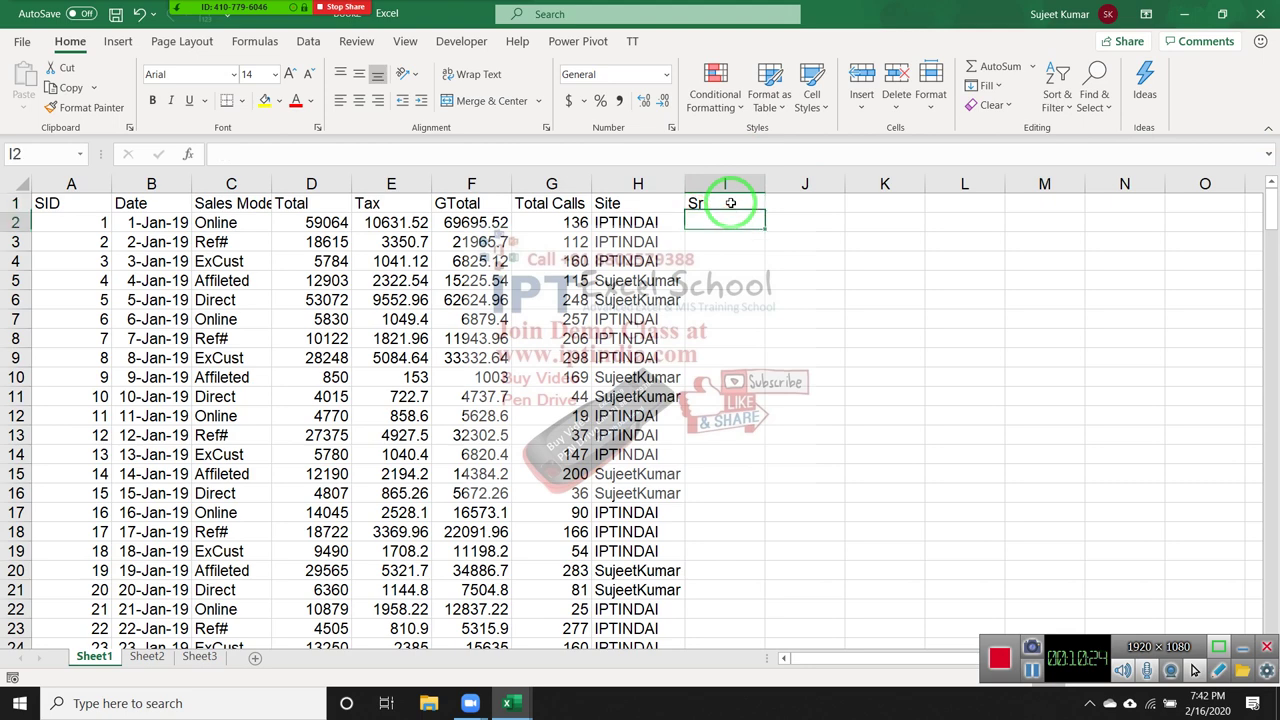
{"action": "type", "text": "1"}
{"action": "key", "text": "Return"}
{"action": "key", "text": "Up"}
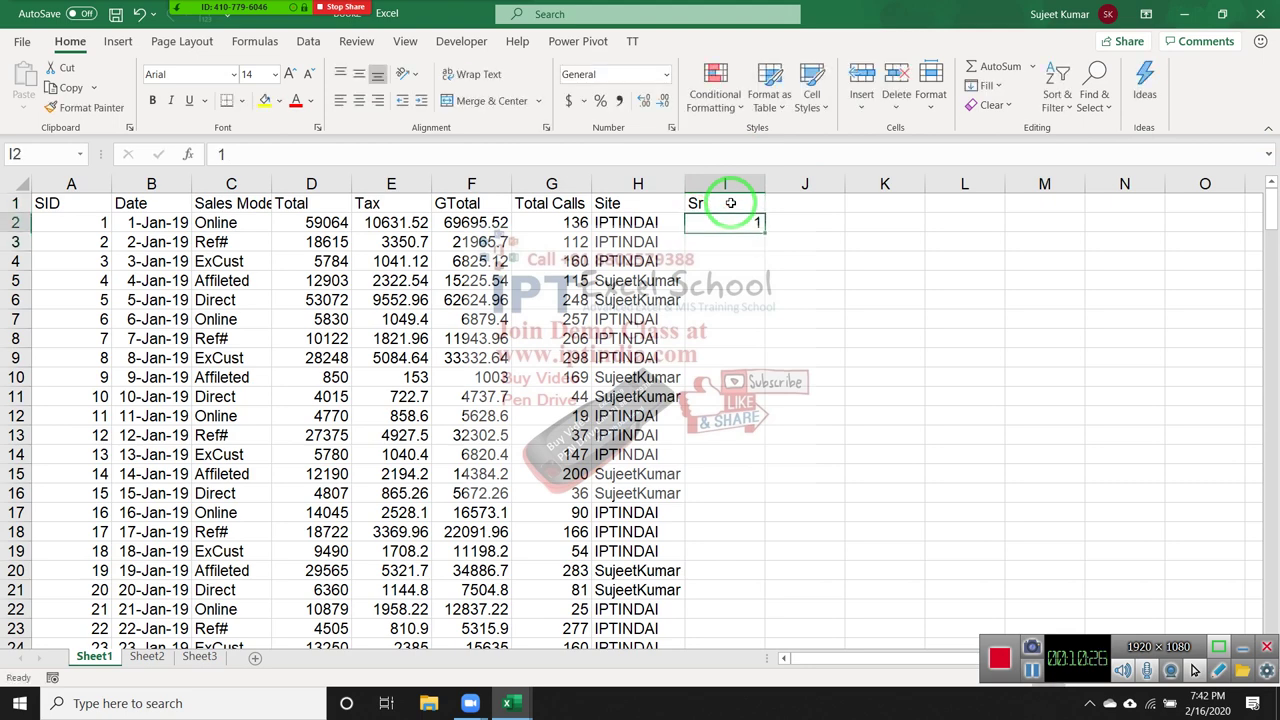
{"action": "key", "text": "Delete"}
Insert blank whole rows at row 5 and row 10 between record groups.
{"action": "key", "text": "Down"}
{"action": "key", "text": "Down"}
{"action": "key", "text": "Down"}
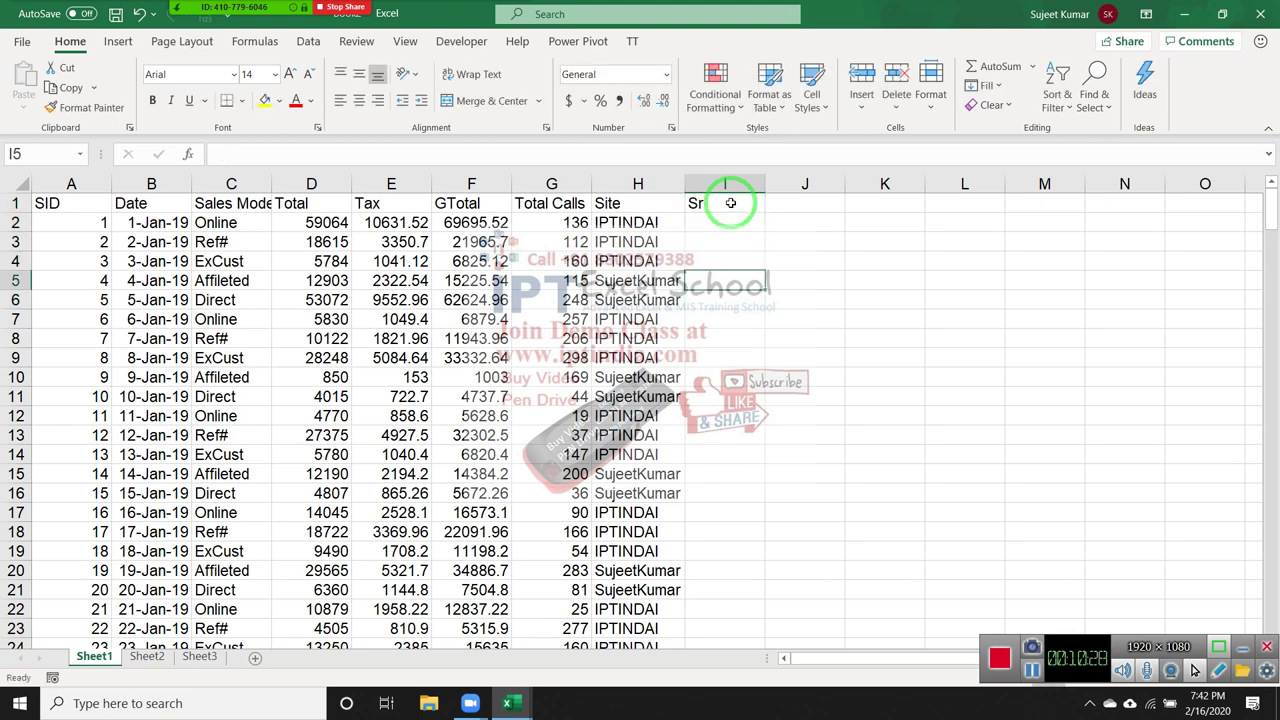
{"action": "key", "text": "shift+space"}
{"action": "key", "text": "ctrl+shift+plus"}
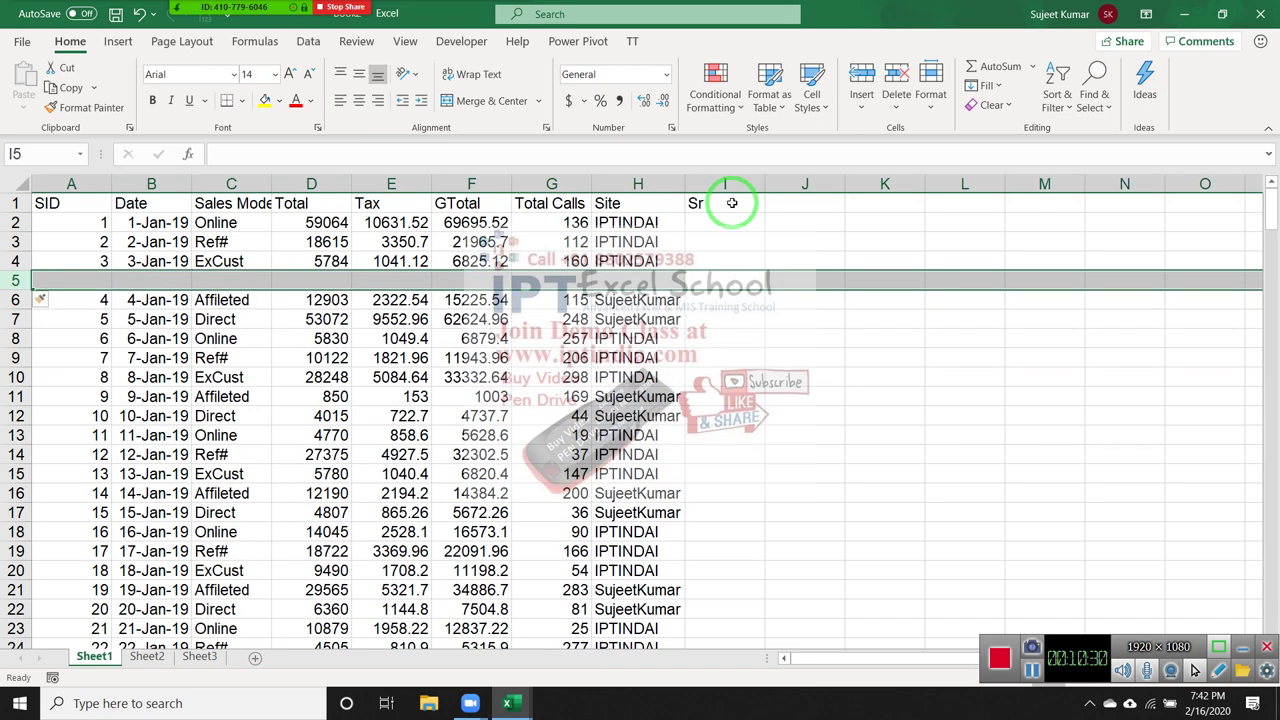
{"action": "key", "text": "Down"}
{"action": "key", "text": "Down"}
{"action": "key", "text": "Down"}
{"action": "key", "text": "Down"}
{"action": "key", "text": "shift+space"}
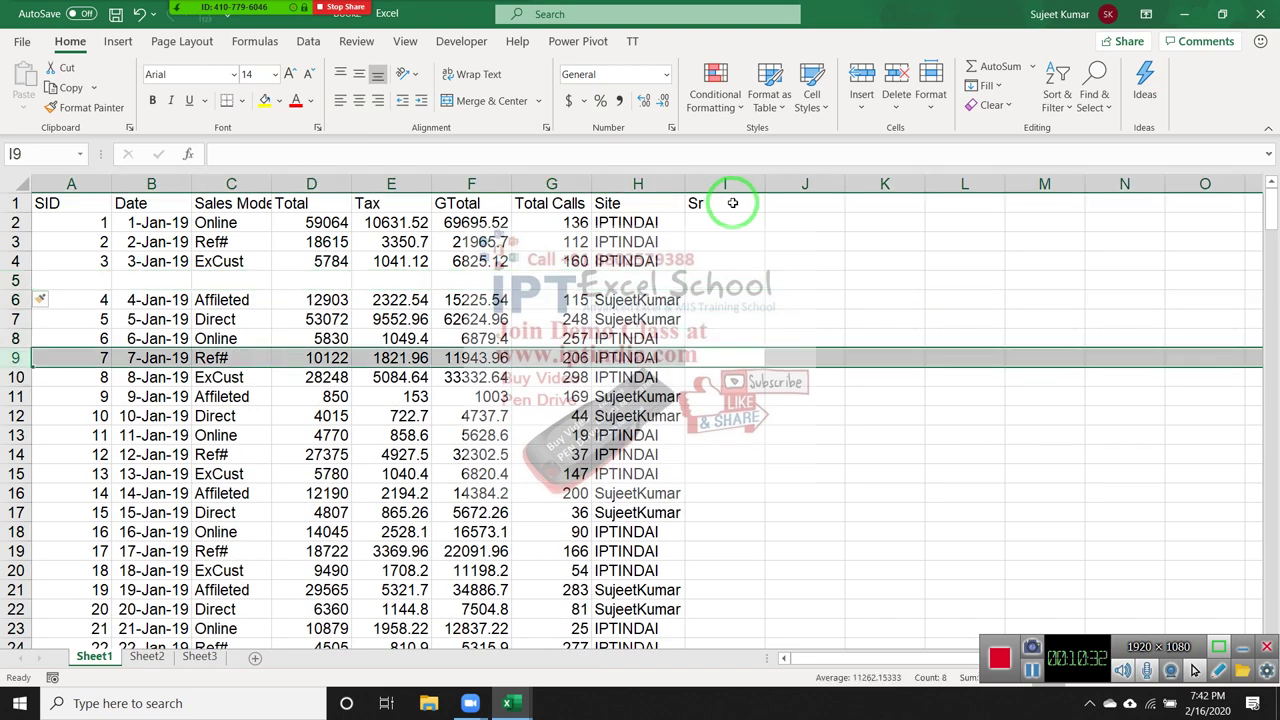
{"action": "key", "text": "Down"}
{"action": "key", "text": "shift+space"}
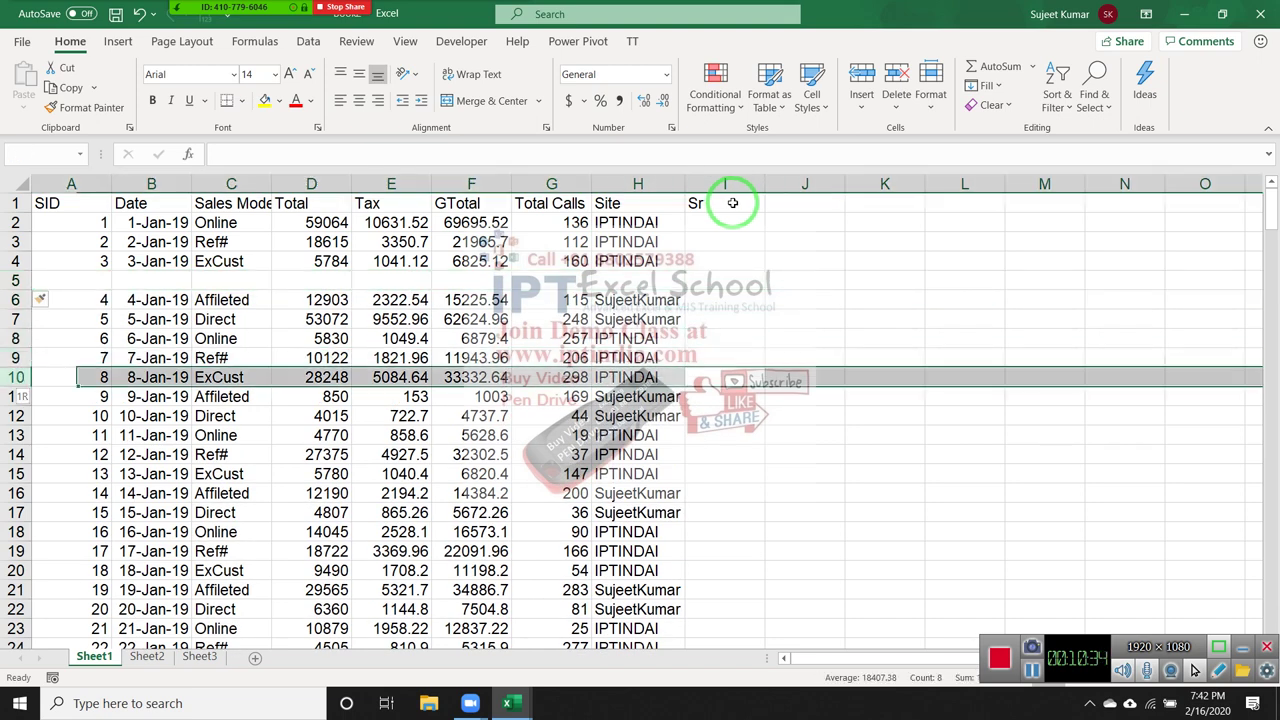
{"action": "key", "text": "ctrl+shift+plus"}
Insert blank rows at rows 14 and 19, then undo the inserted rows with Ctrl+Z.
{"action": "key", "text": "Up"}
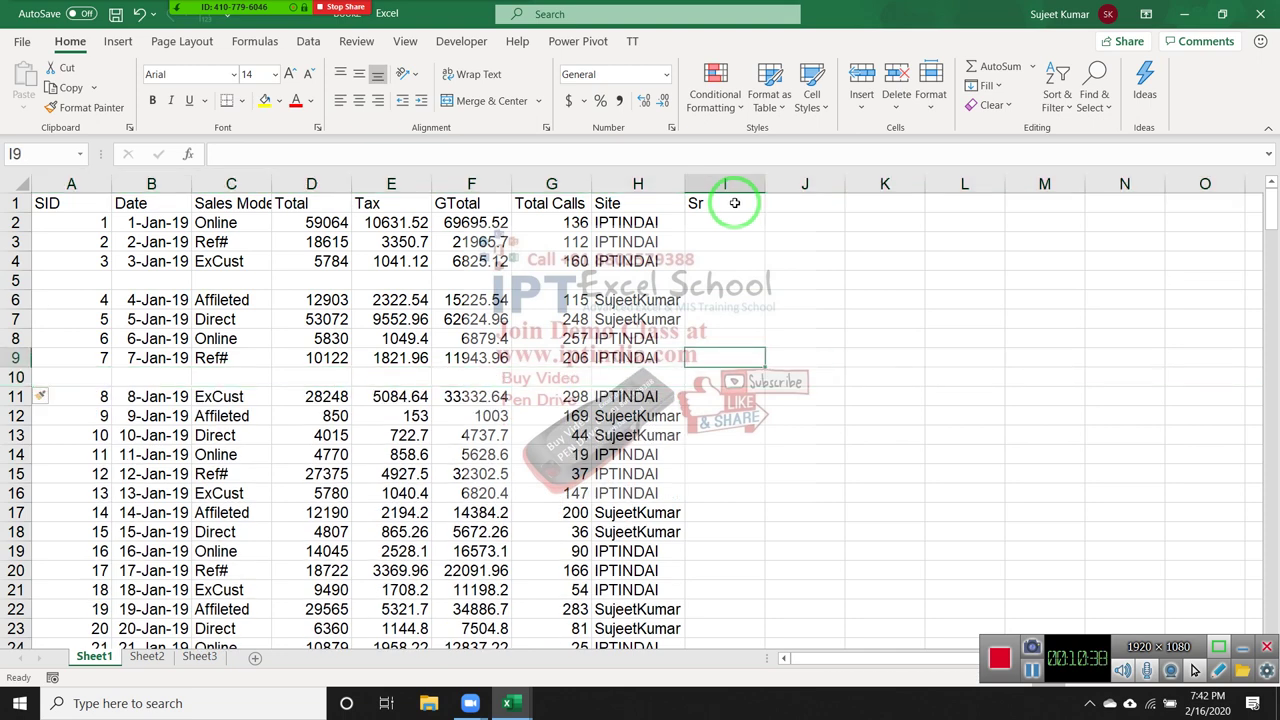
{"action": "key", "text": "Up"}
{"action": "key", "text": "Up"}
{"action": "key", "text": "Up"}
{"action": "key", "text": "Up"}
{"action": "key", "text": "Down"}
{"action": "key", "text": "Down"}
{"action": "key", "text": "Down"}
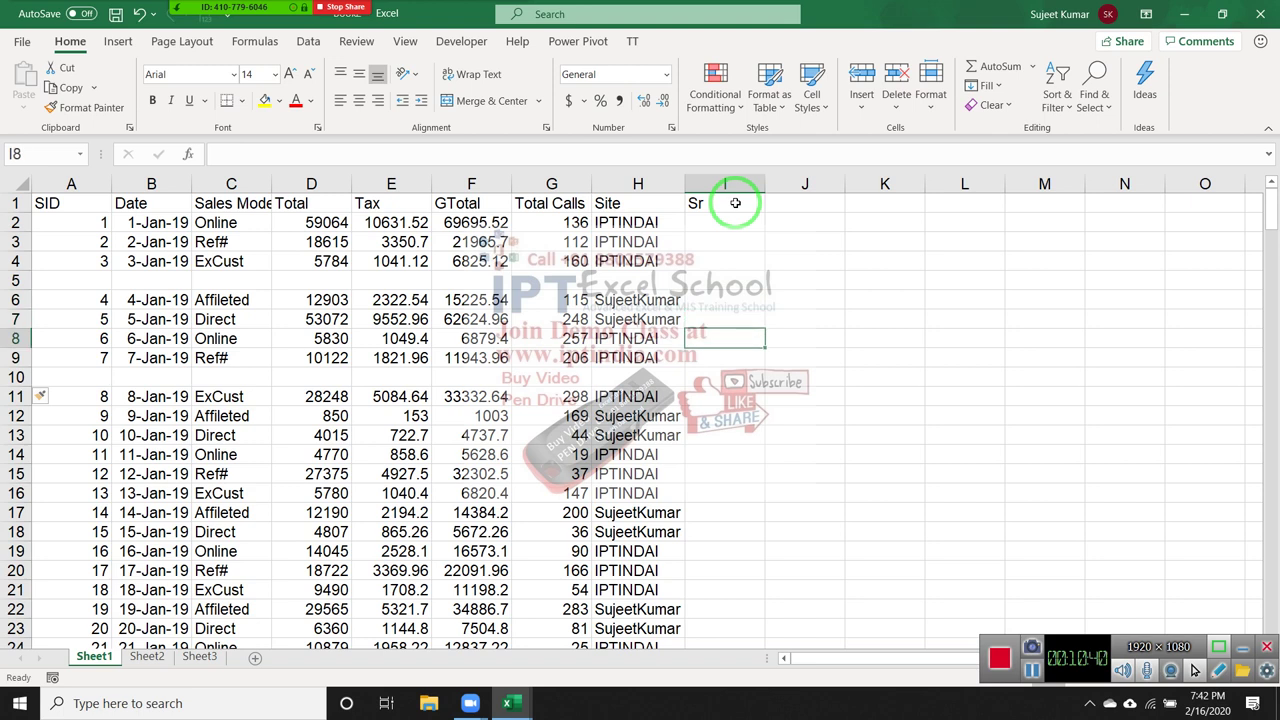
{"action": "key", "text": "Down"}
{"action": "key", "text": "Down"}
{"action": "key", "text": "Down"}
{"action": "key", "text": "Down"}
{"action": "key", "text": "Down"}
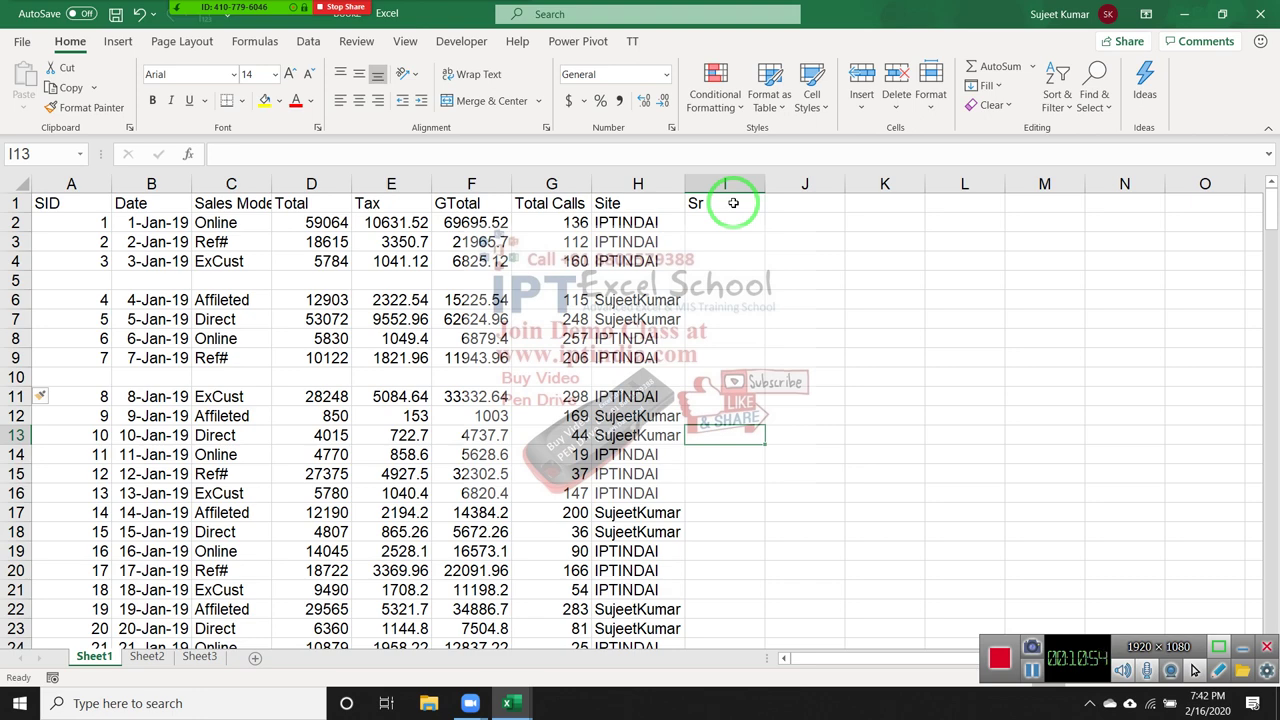
{"action": "key", "text": "Down"}
{"action": "key", "text": "shift+space"}
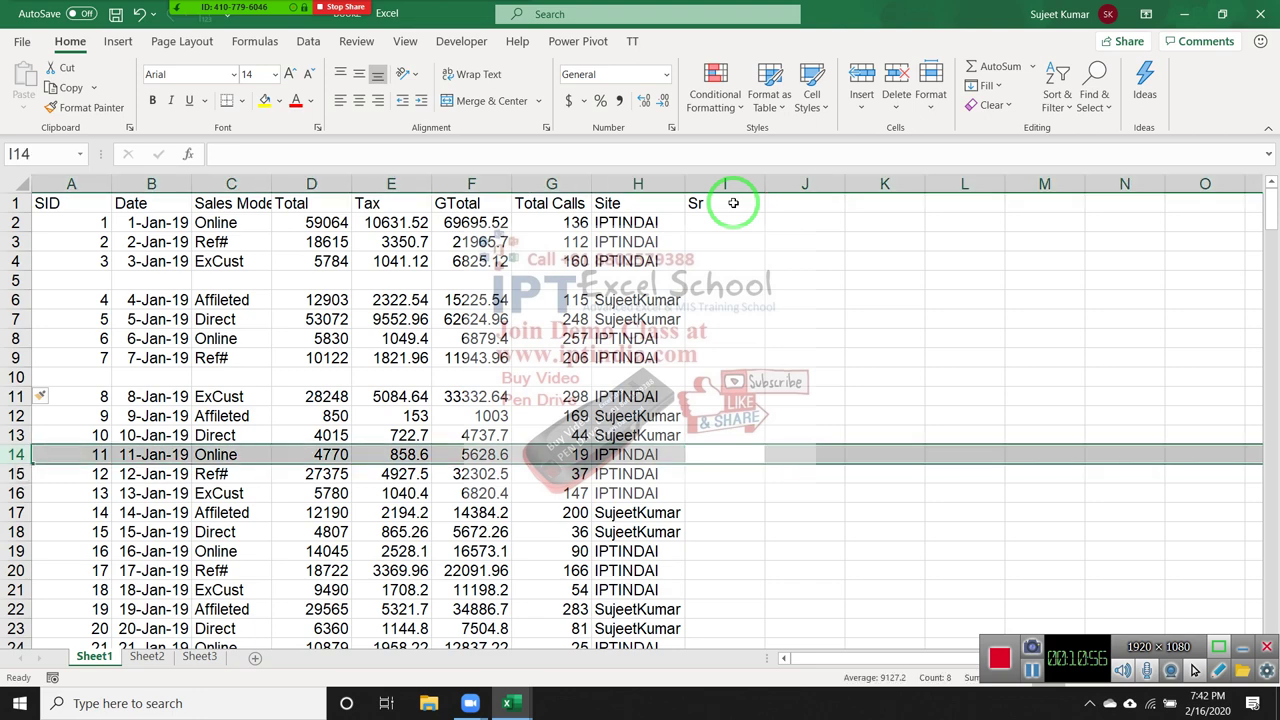
{"action": "key", "text": "ctrl+shift+plus"}
{"action": "key", "text": "Down"}
{"action": "key", "text": "Down"}
{"action": "key", "text": "Down"}
{"action": "key", "text": "Down"}
{"action": "key", "text": "Down"}
{"action": "key", "text": "shift+space"}
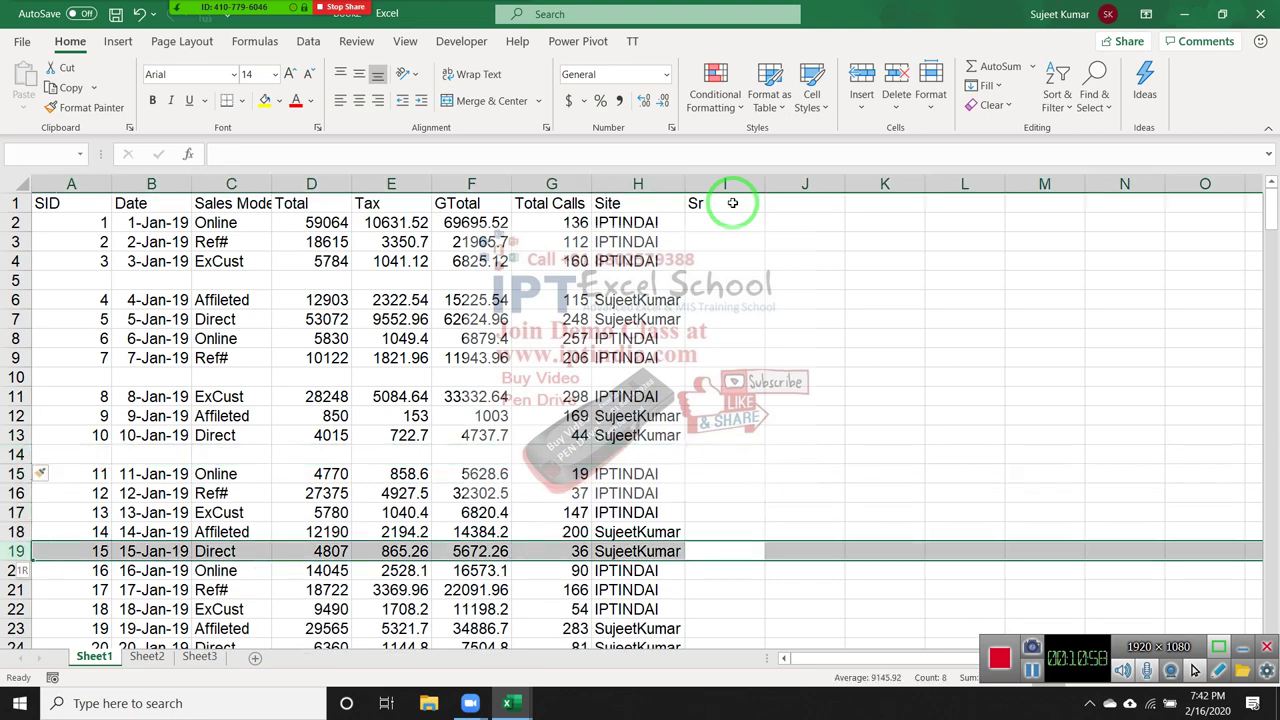
{"action": "key", "text": "ctrl+shift+plus"}
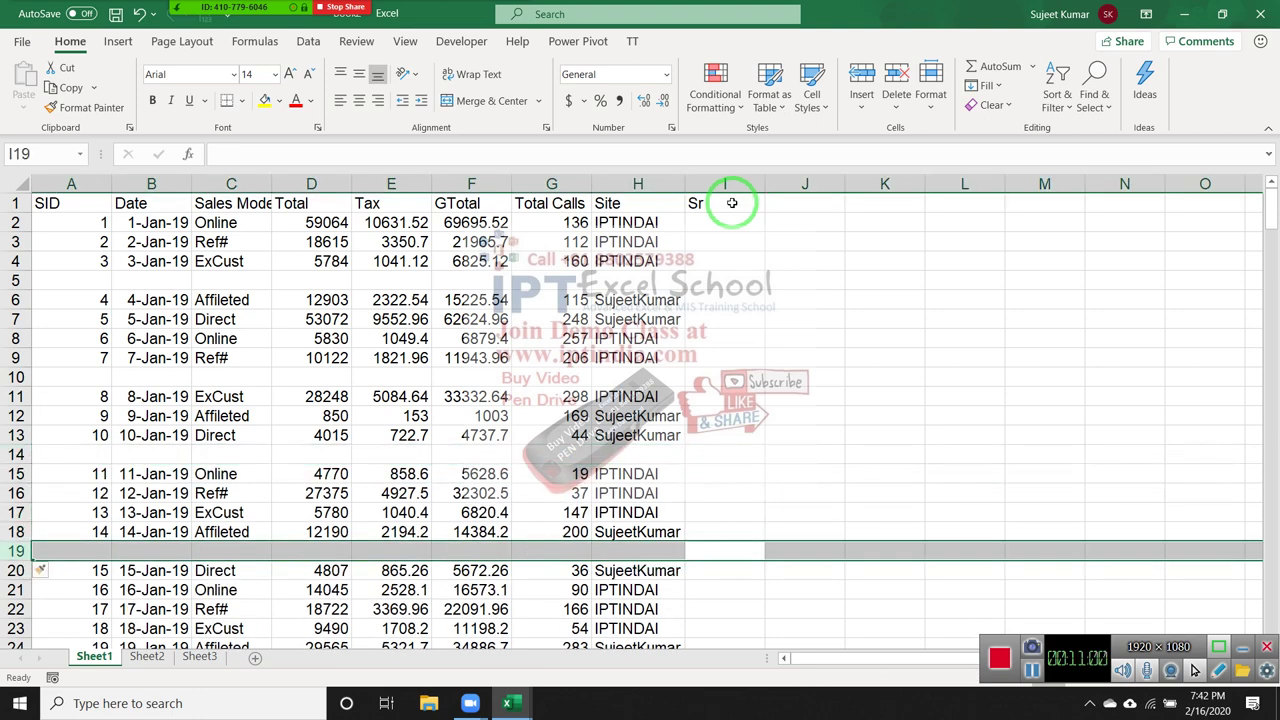
{"action": "key", "text": "ctrl+z"}
{"action": "key", "text": "ctrl+z"}
{"action": "key", "text": "ctrl+z"}
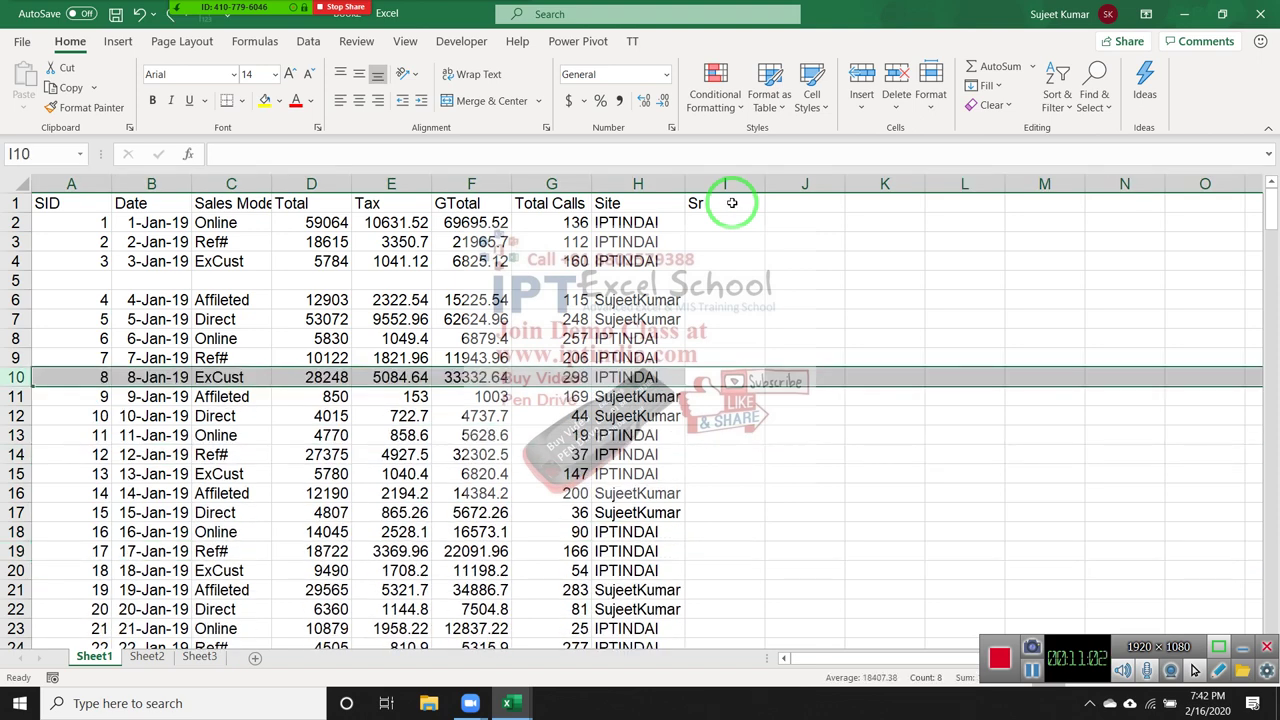
{"action": "key", "text": "ctrl+z"}
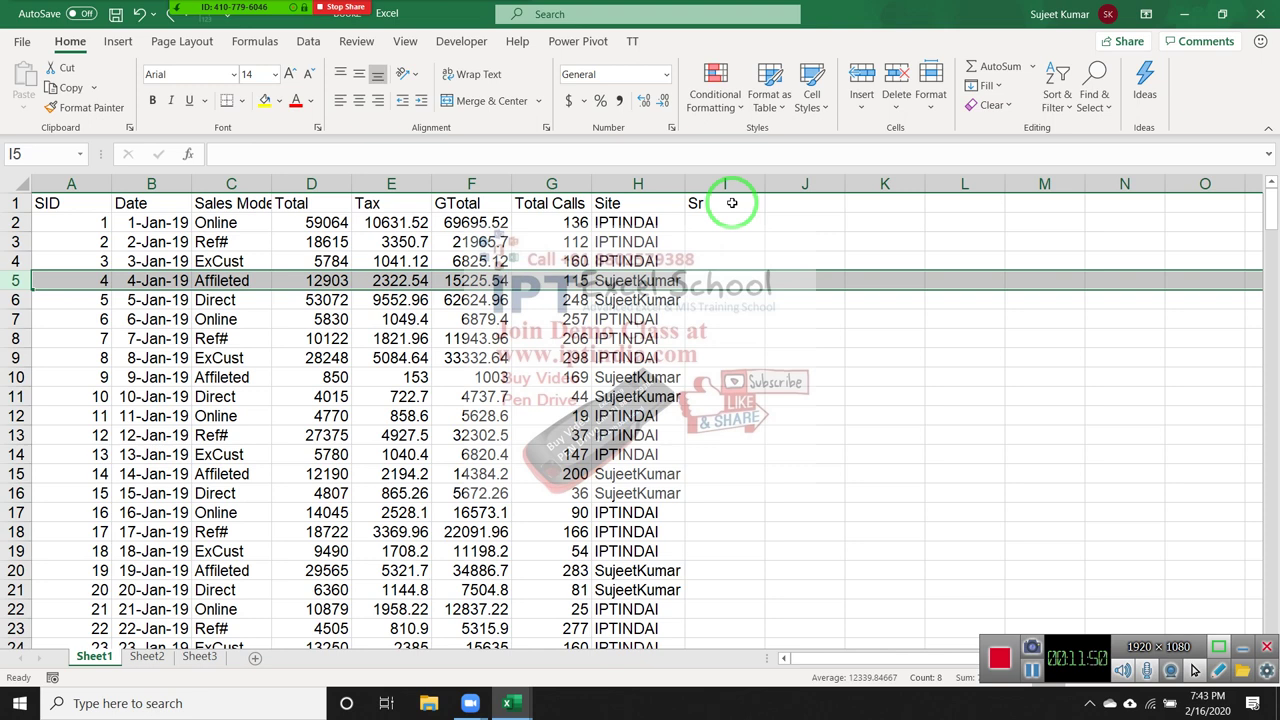
Enter 1, 2 and 3 in the first three Sr cells, I2:I4.
{"action": "key", "text": "Up"}
{"action": "key", "text": "Up"}
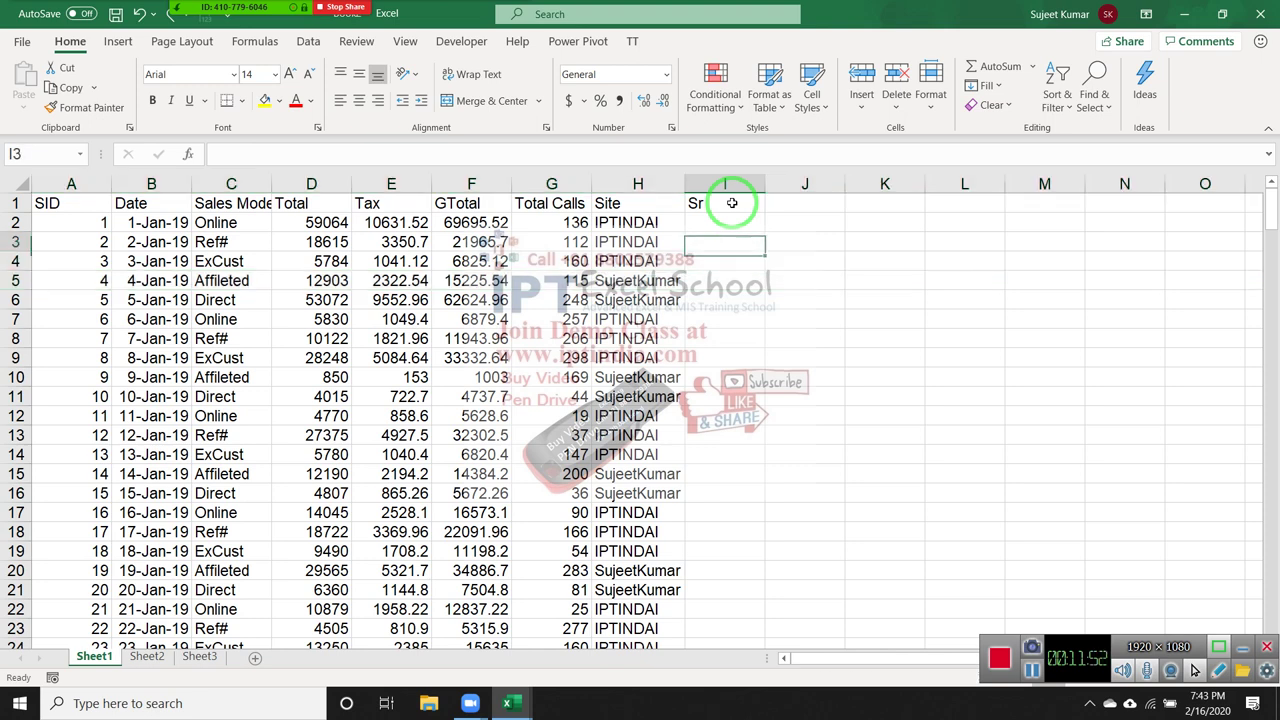
{"action": "key", "text": "Up"}
{"action": "type", "text": "1"}
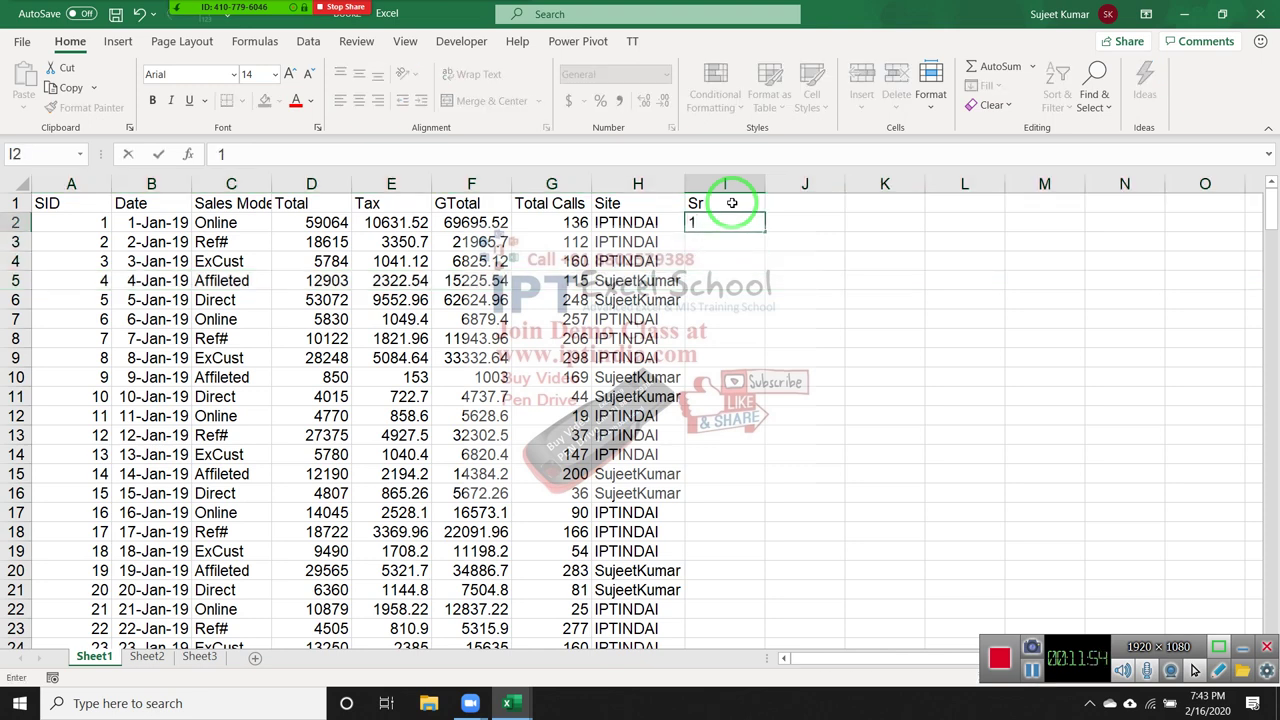
{"action": "key", "text": "Return"}
{"action": "type", "text": "2"}
{"action": "key", "text": "Return"}
{"action": "type", "text": "3"}
{"action": "key", "text": "Return"}
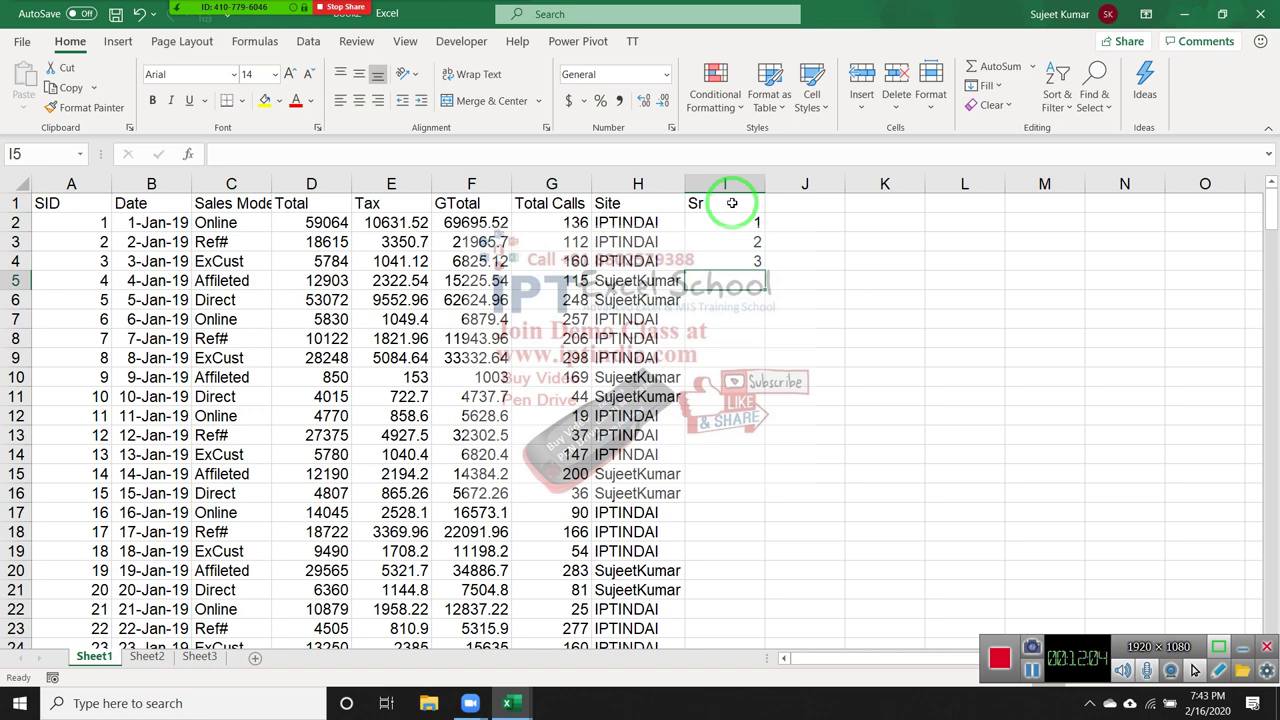
Overwrite the 2 and 3 in I3 and I4 with 1.
{"action": "key", "text": "Up"}
{"action": "key", "text": "Up"}
{"action": "key", "text": "Up"}
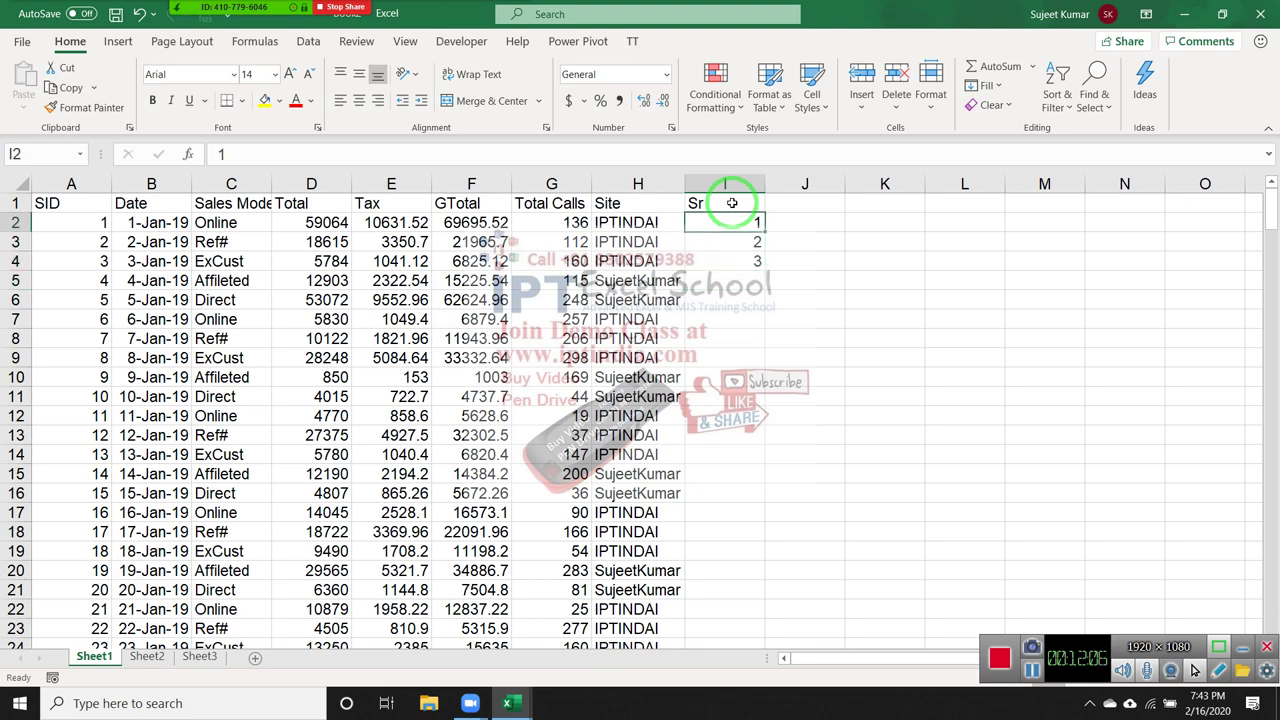
{"action": "key", "text": "Down"}
{"action": "key", "text": "Down"}
{"action": "key", "text": "Down"}
{"action": "key", "text": "Up"}
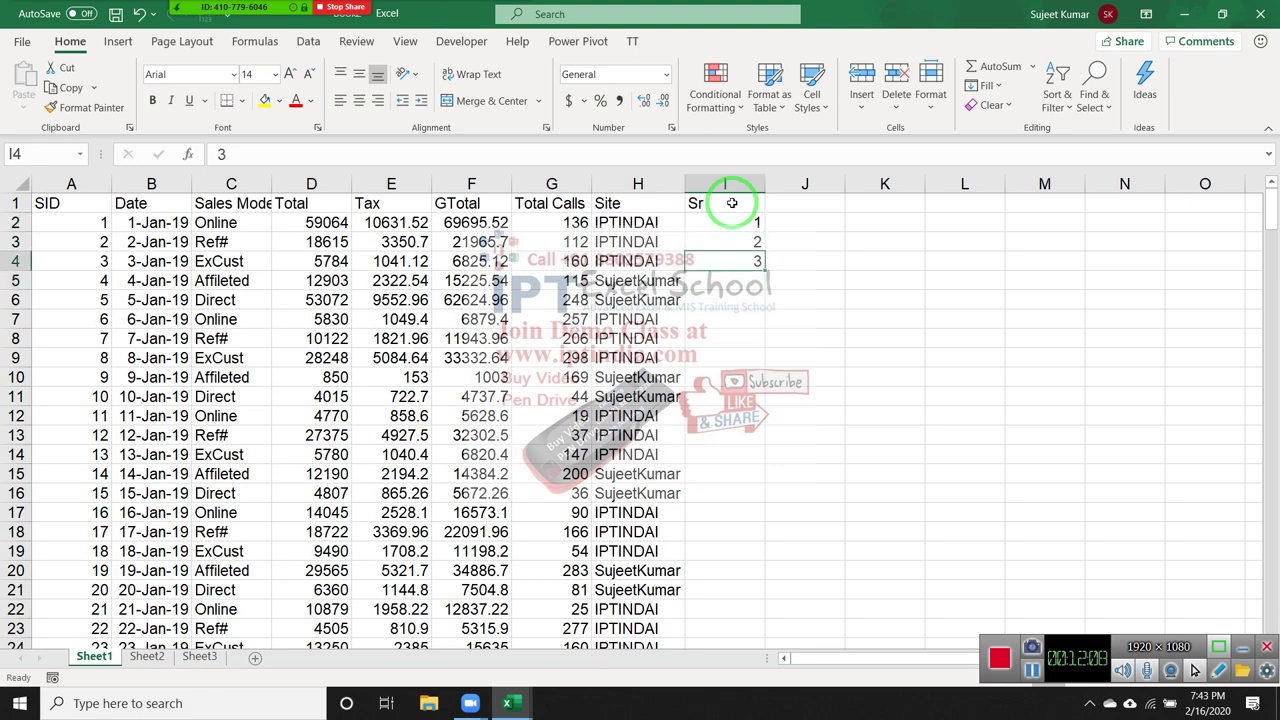
{"action": "key", "text": "Down"}
{"action": "key", "text": "Up"}
{"action": "key", "text": "Up"}
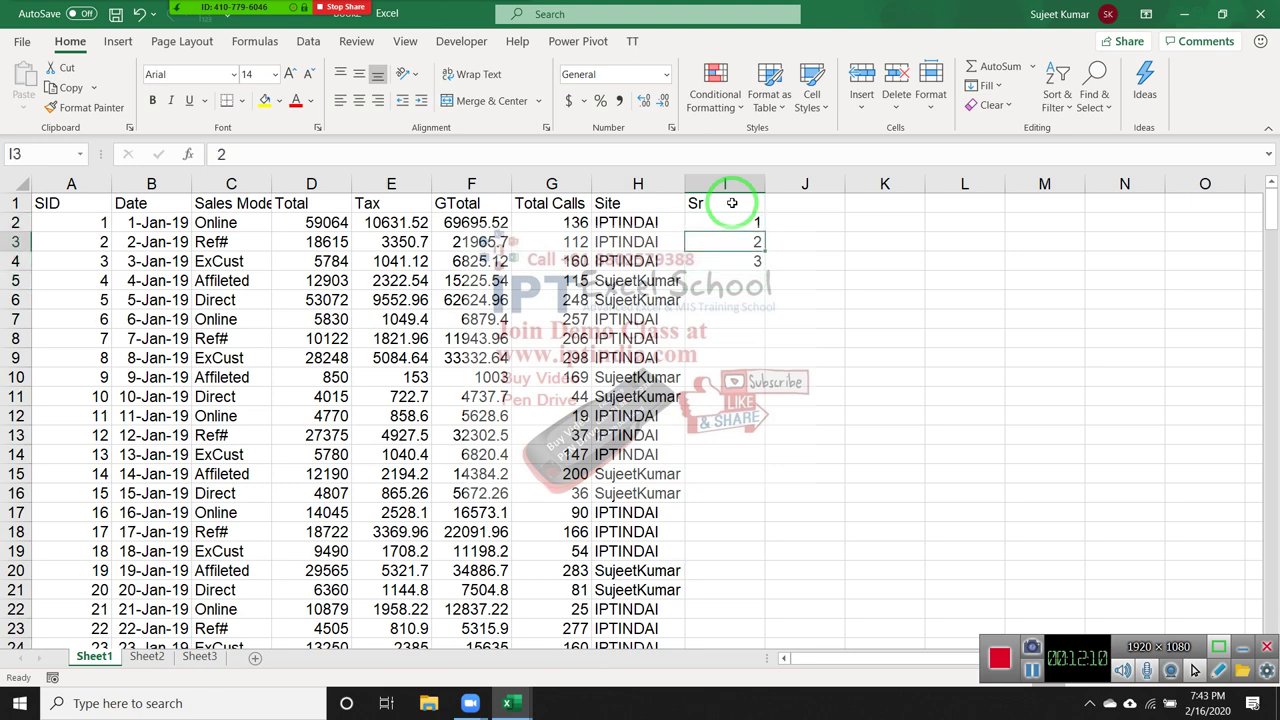
{"action": "type", "text": "1"}
{"action": "key", "text": "Return"}
{"action": "type", "text": "1"}
{"action": "key", "text": "Return"}
{"action": "key", "text": "Up"}
{"action": "key", "text": "Up"}
{"action": "key", "text": "Up"}
Type 2 into the Sr cells below the three 1s.
{"action": "key", "text": "shift+Down"}
{"action": "key", "text": "shift+Down"}
{"action": "key", "text": "Down"}
{"action": "key", "text": "Down"}
{"action": "key", "text": "Down"}
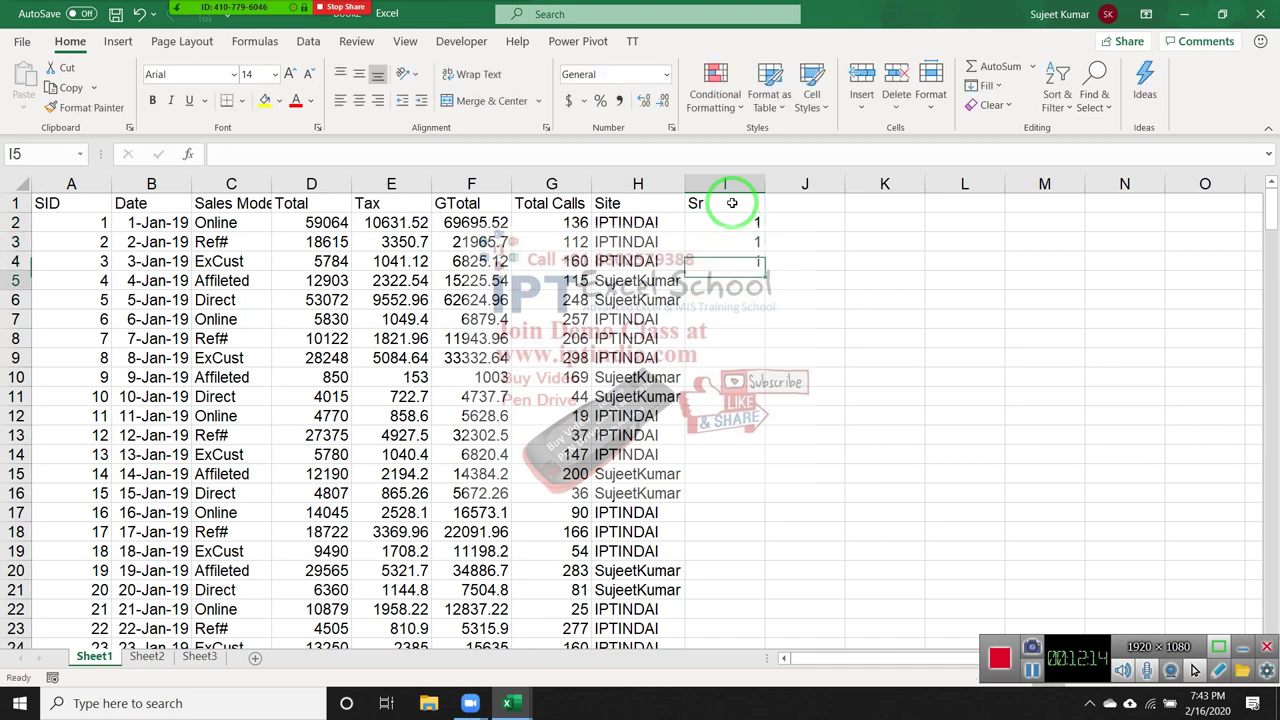
{"action": "type", "text": "2"}
{"action": "key", "text": "Return"}
{"action": "type", "text": "2"}
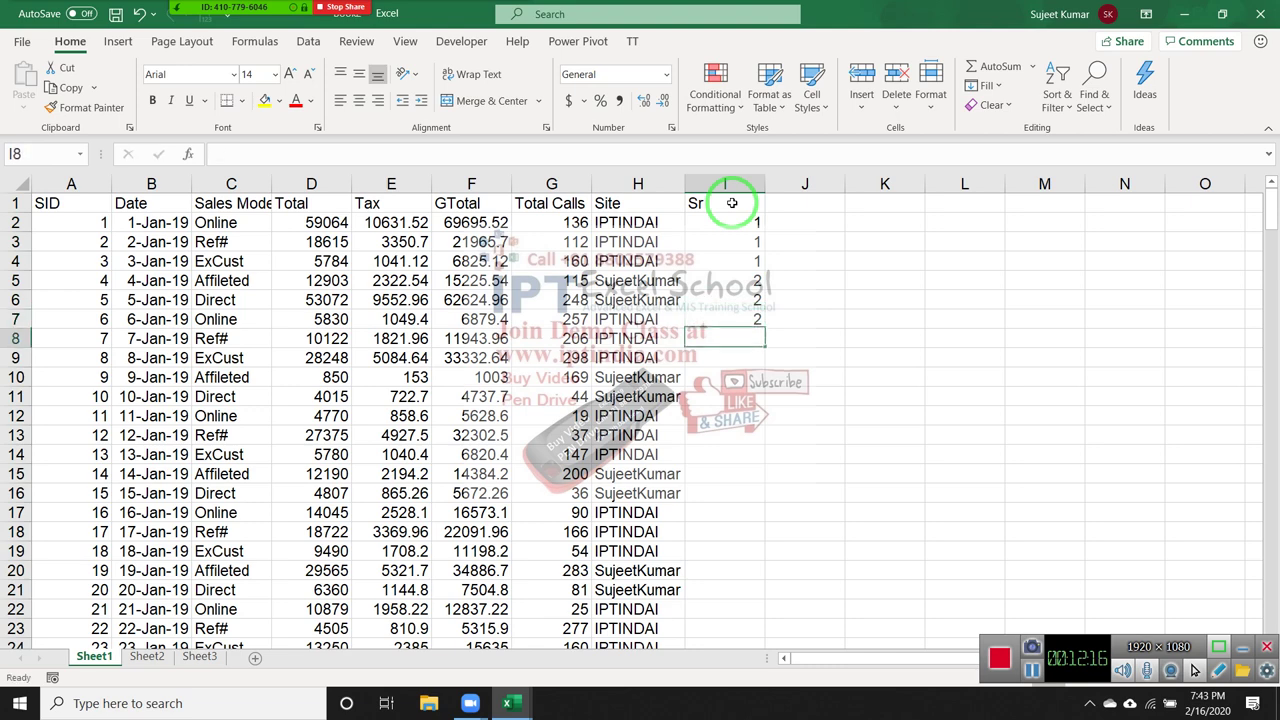
{"action": "type", "text": " 2 2"}
{"action": "key", "text": "Up"}
{"action": "key", "text": "Down"}
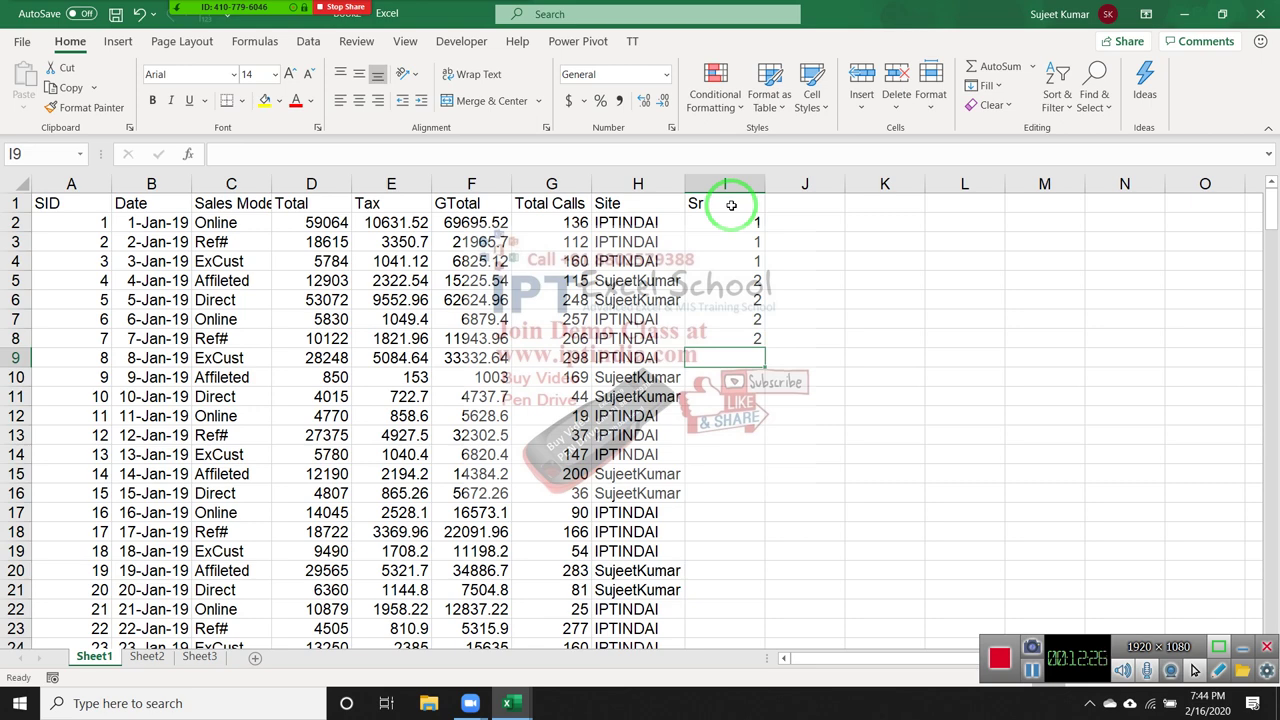
{"action": "key", "text": "Up"}
{"action": "key", "text": "Up"}
{"action": "key", "text": "Up"}
{"action": "key", "text": "Up"}
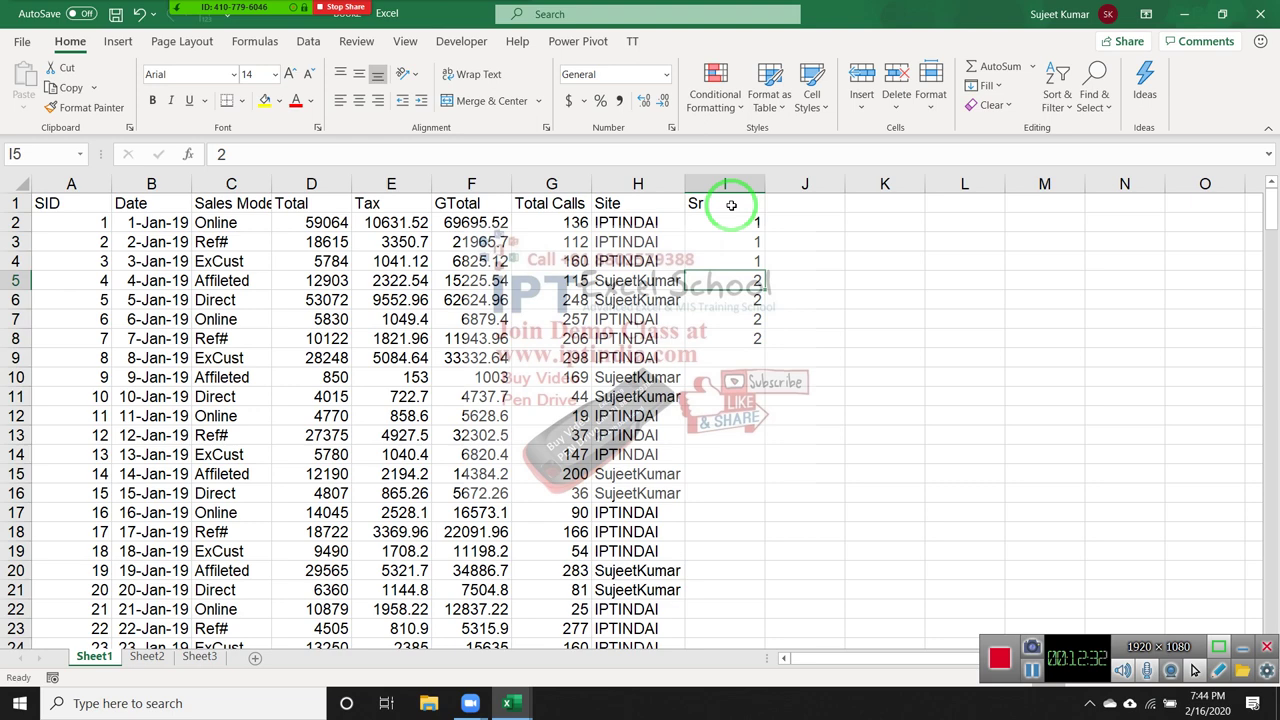
{"action": "key", "text": "Up"}
{"action": "key", "text": "Up"}
{"action": "key", "text": "Up"}
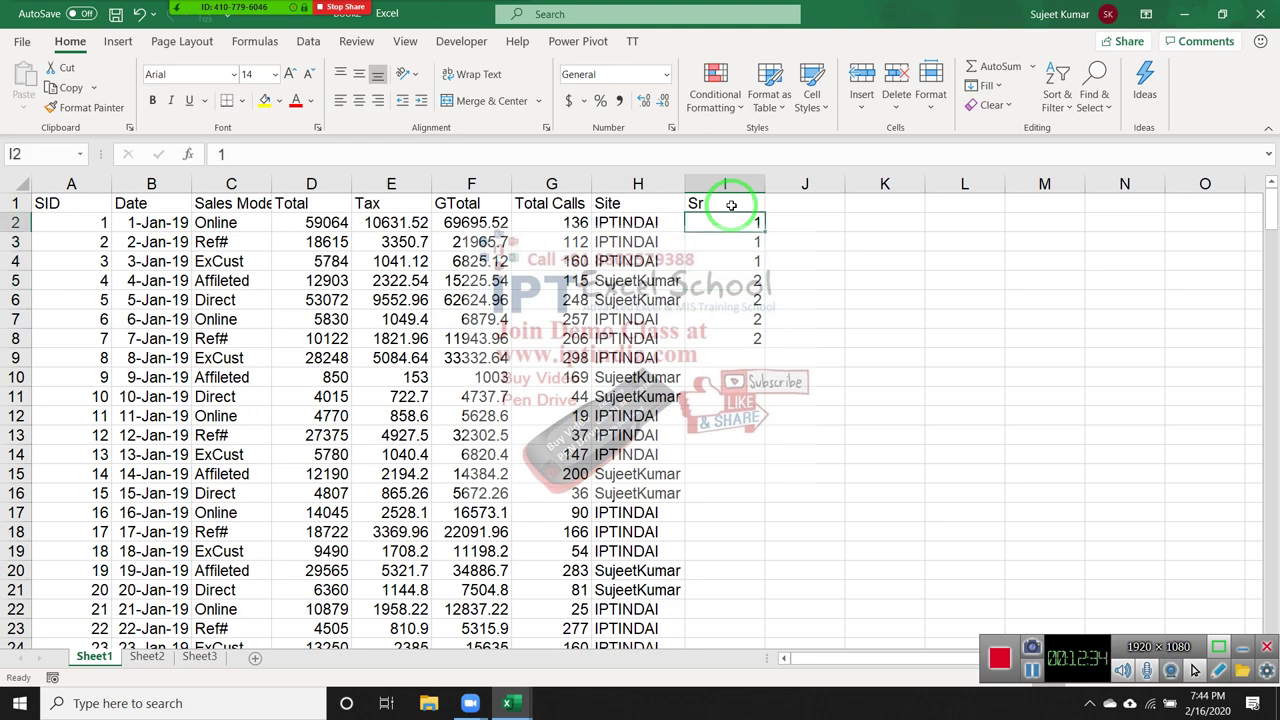
{"action": "key", "text": "Down"}
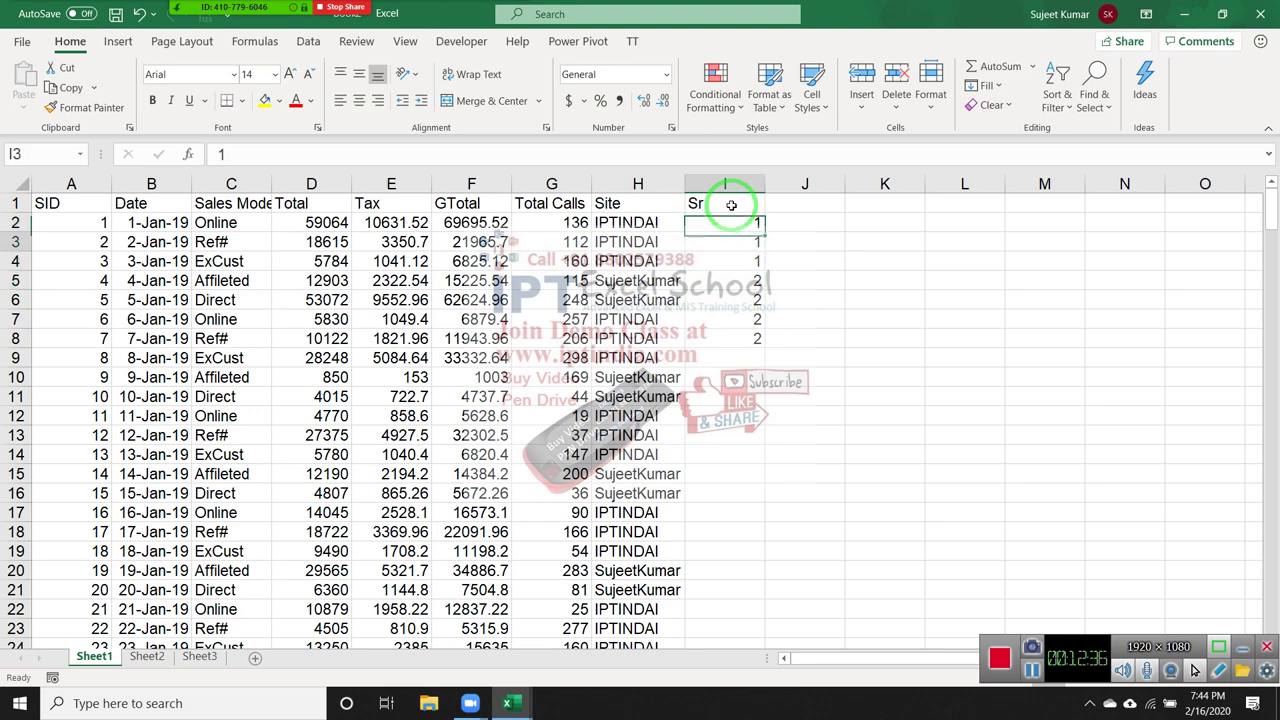
{"action": "key", "text": "Down"}
{"action": "key", "text": "Down"}
{"action": "key", "text": "Down"}
{"action": "key", "text": "Up"}
{"action": "key", "text": "Up"}
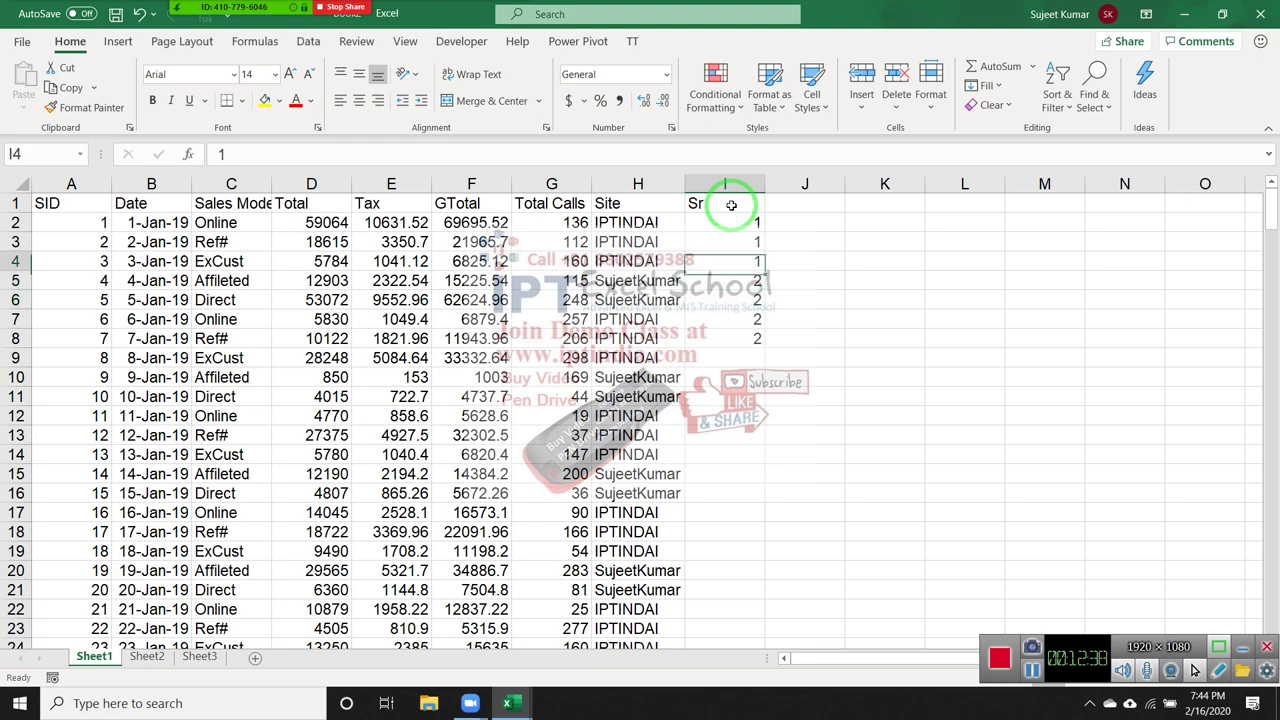
{"action": "key", "text": "Up"}
{"action": "key", "text": "Up"}
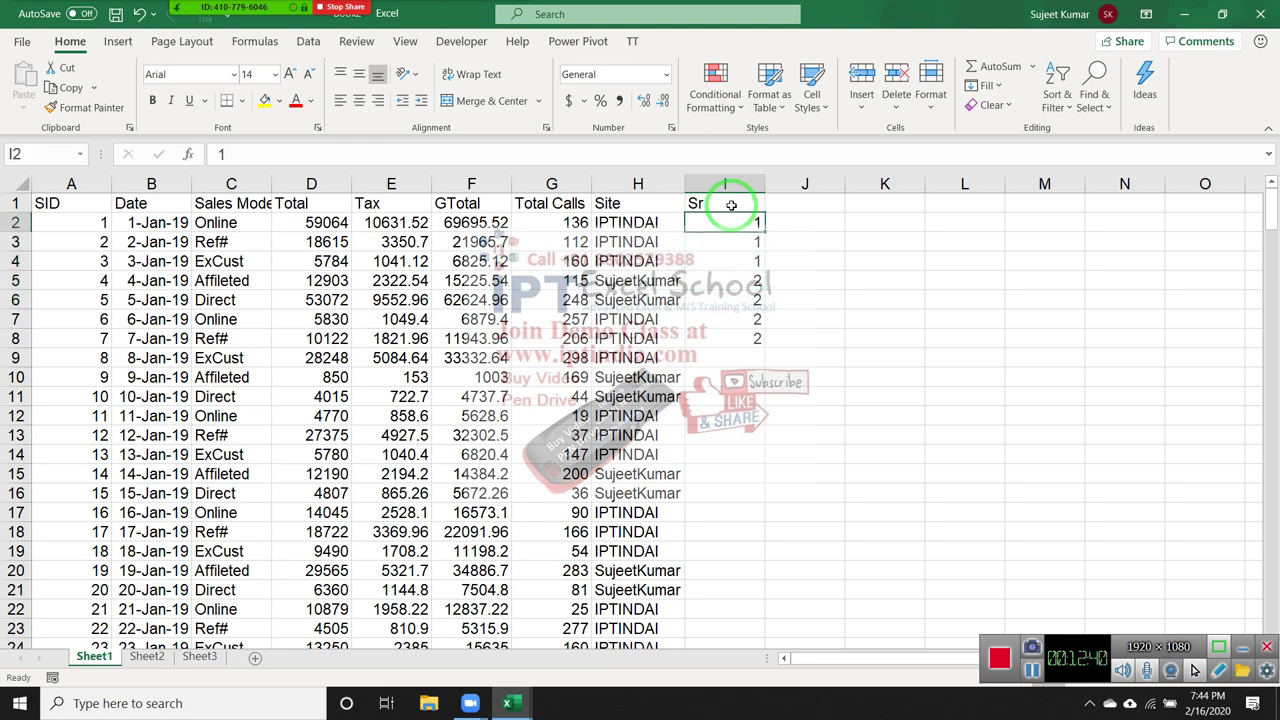
Clear the typed Sr values and refill I2:I4 with 1 using Ctrl+D.
{"action": "key", "text": "ctrl+shift+Down"}
{"action": "key", "text": "Delete"}
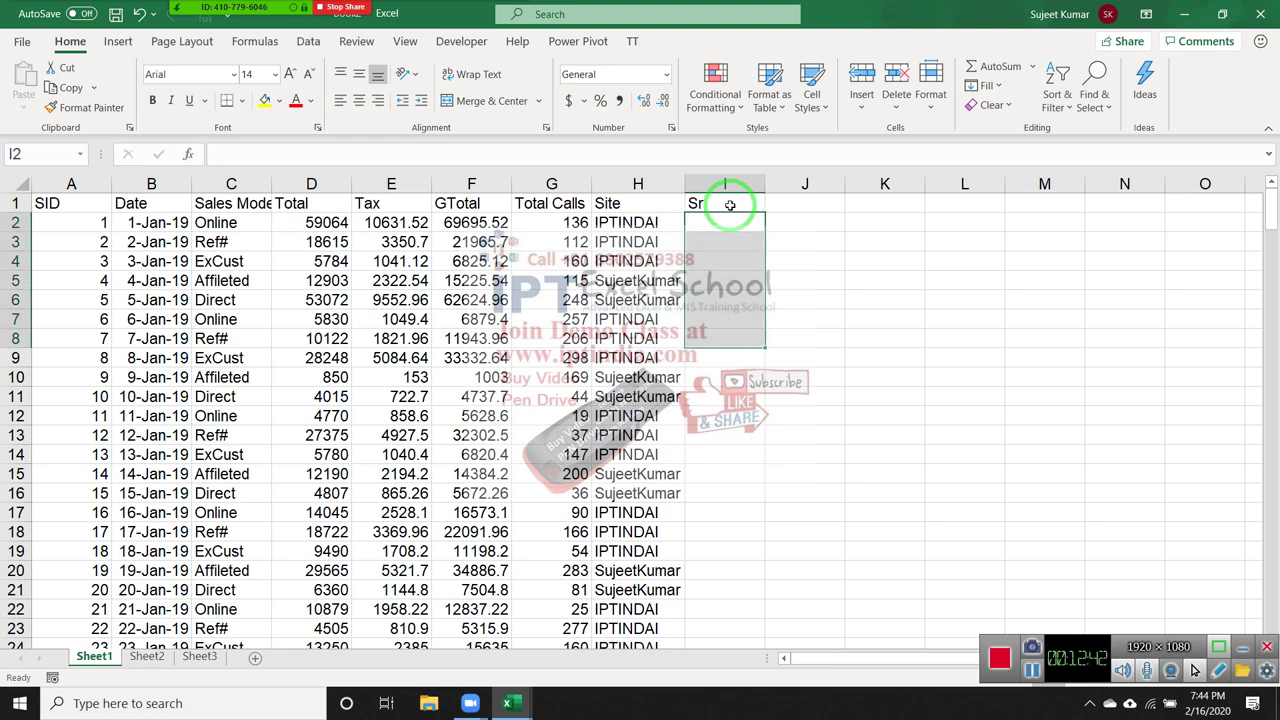
{"action": "key", "text": "Up"}
{"action": "key", "text": "Down"}
{"action": "type", "text": "1"}
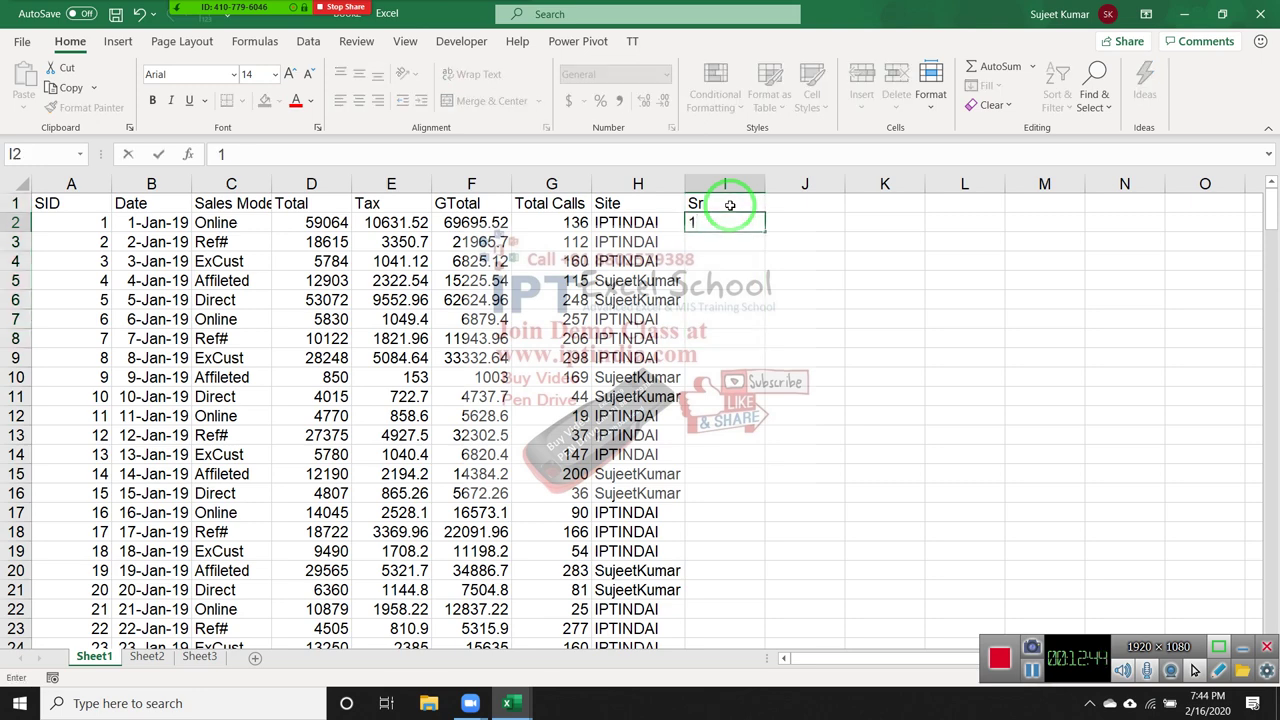
{"action": "key", "text": "Return"}
{"action": "key", "text": "Up"}
{"action": "key", "text": "shift+Down"}
{"action": "key", "text": "shift+Down"}
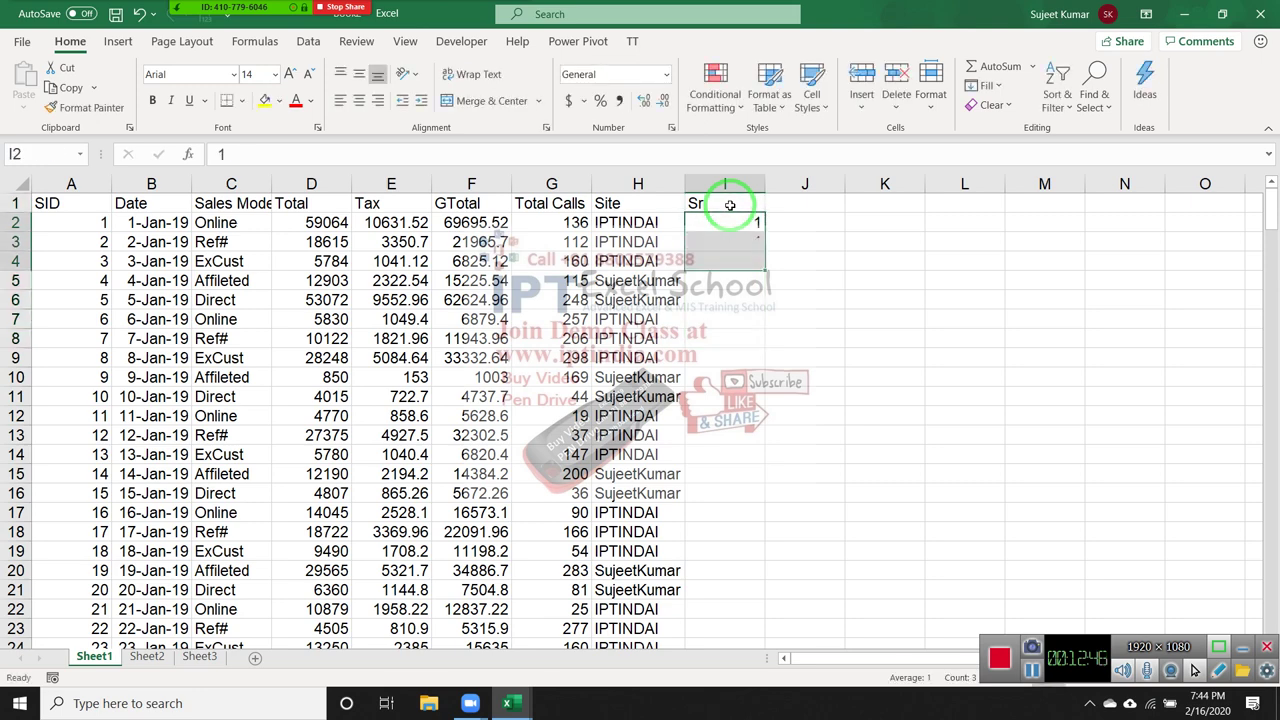
{"action": "key", "text": "ctrl+d"}
Enter =I2+1 in I5 and fill it down the whole Sr column.
{"action": "key", "text": "ctrl+Down"}
{"action": "key", "text": "Down"}
{"action": "type", "text": "="}
{"action": "key", "text": "Up"}
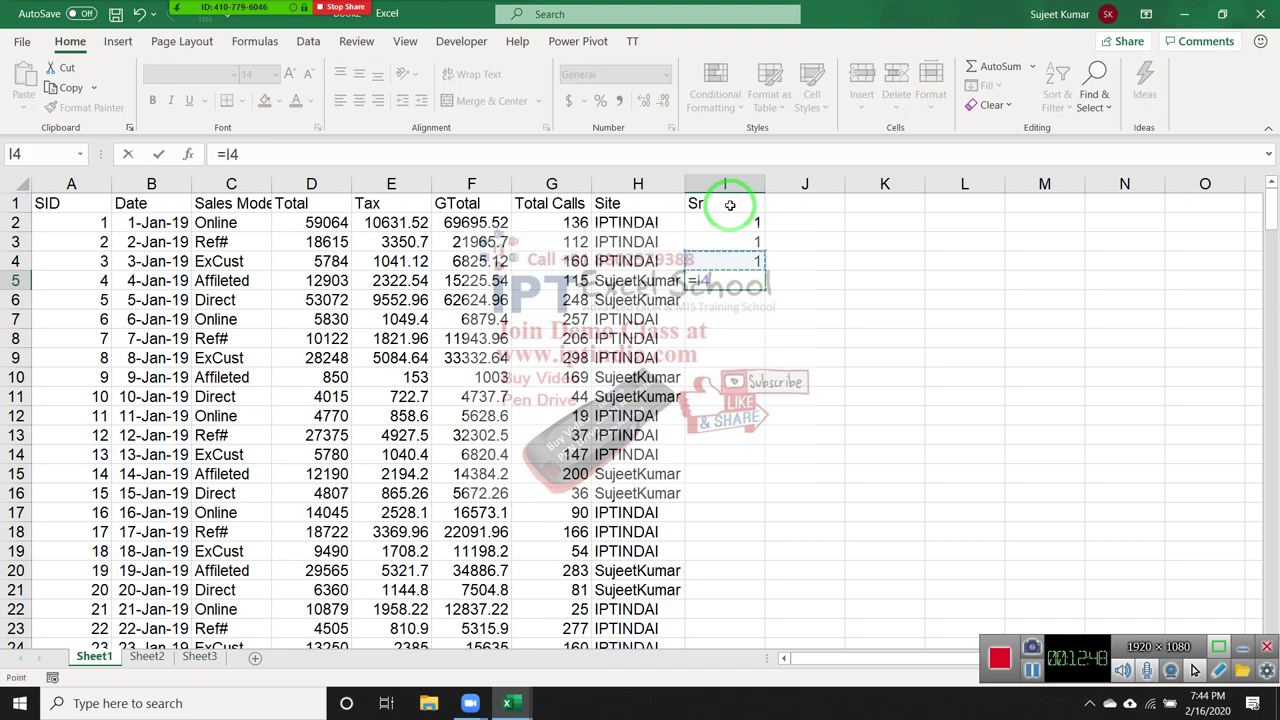
{"action": "key", "text": "Up"}
{"action": "key", "text": "Up"}
{"action": "type", "text": "+1"}
{"action": "key", "text": "Return"}
{"action": "key", "text": "Up"}
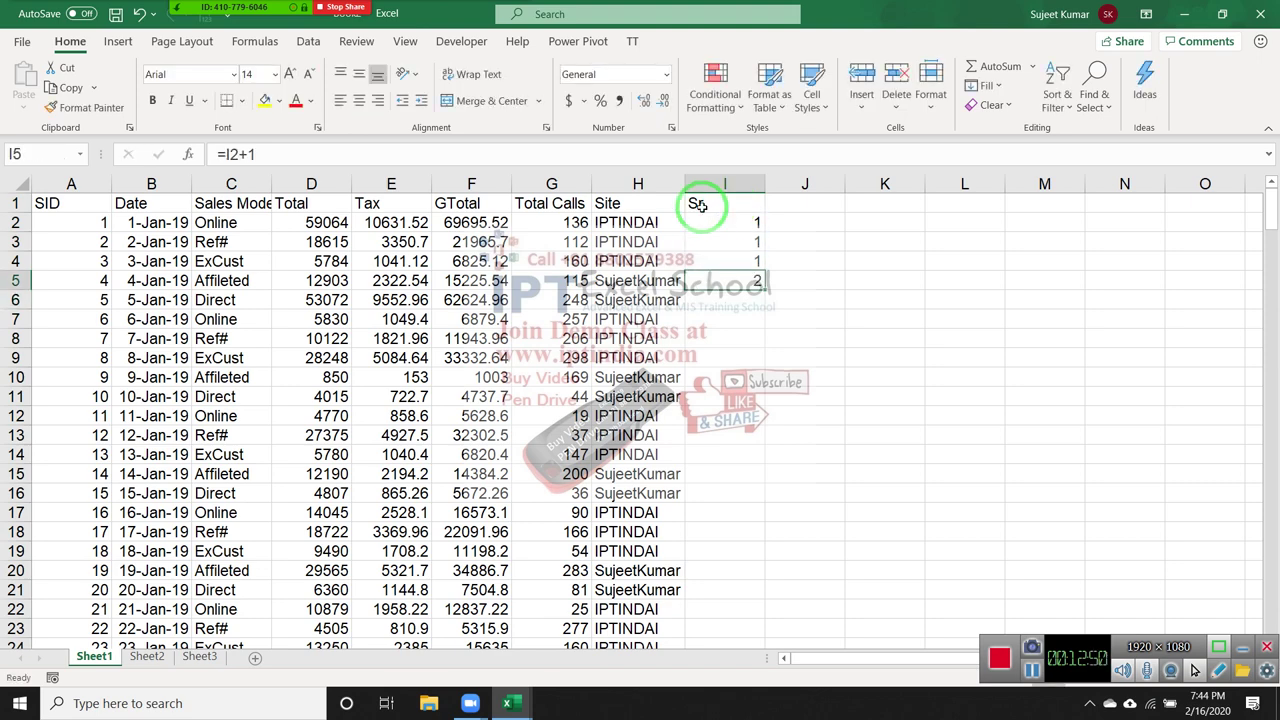
{"action": "left_click", "coordinate": [770, 289]}
{"action": "left_click", "coordinate": [760, 287]}
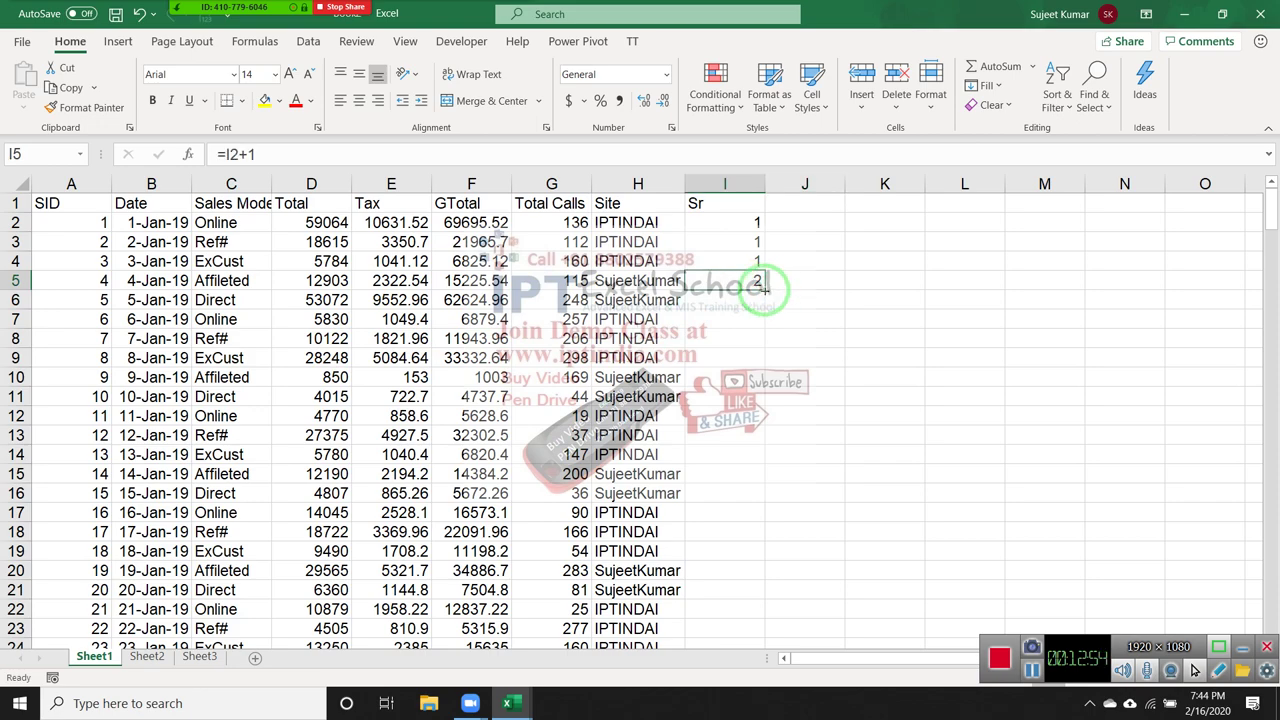
{"action": "double_click", "coordinate": [764, 290]}
{"action": "left_click", "coordinate": [737, 345]}
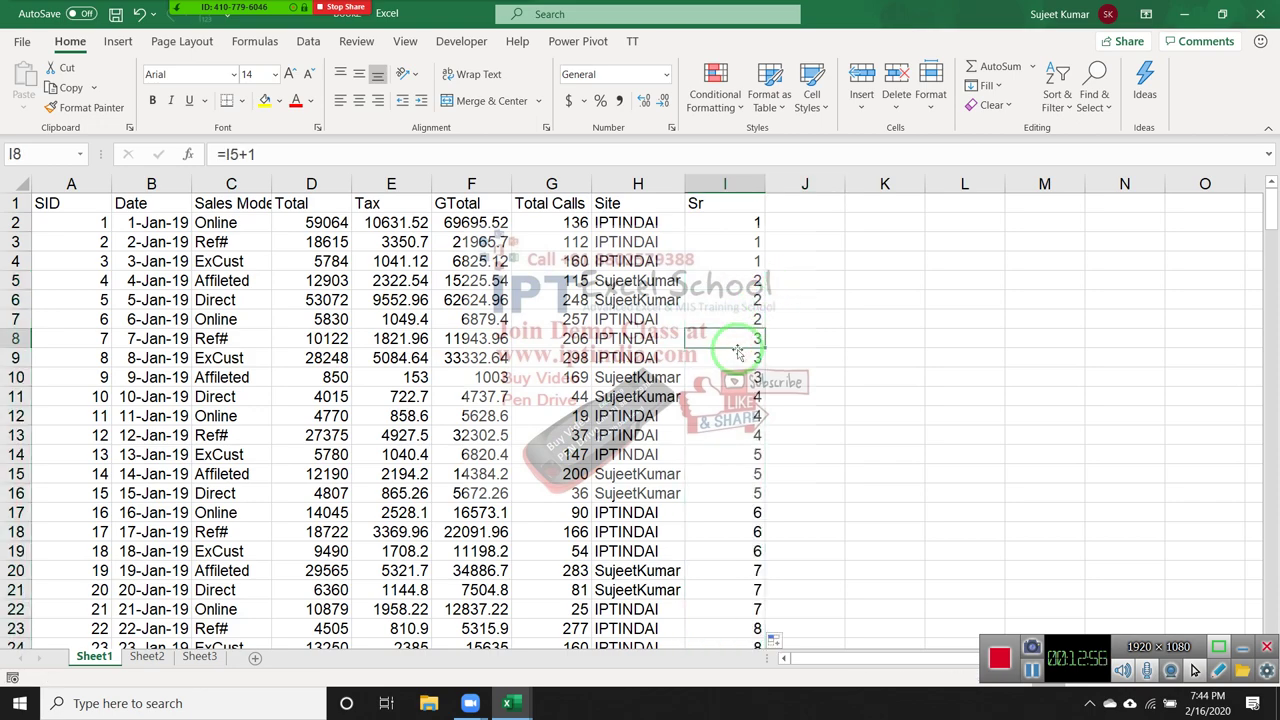
Type 1, 2, 3, 4 into I122:I125 directly beneath the last sales record.
{"action": "key", "text": "ctrl+Down"}
{"action": "key", "text": "Down"}
{"action": "type", "text": "1"}
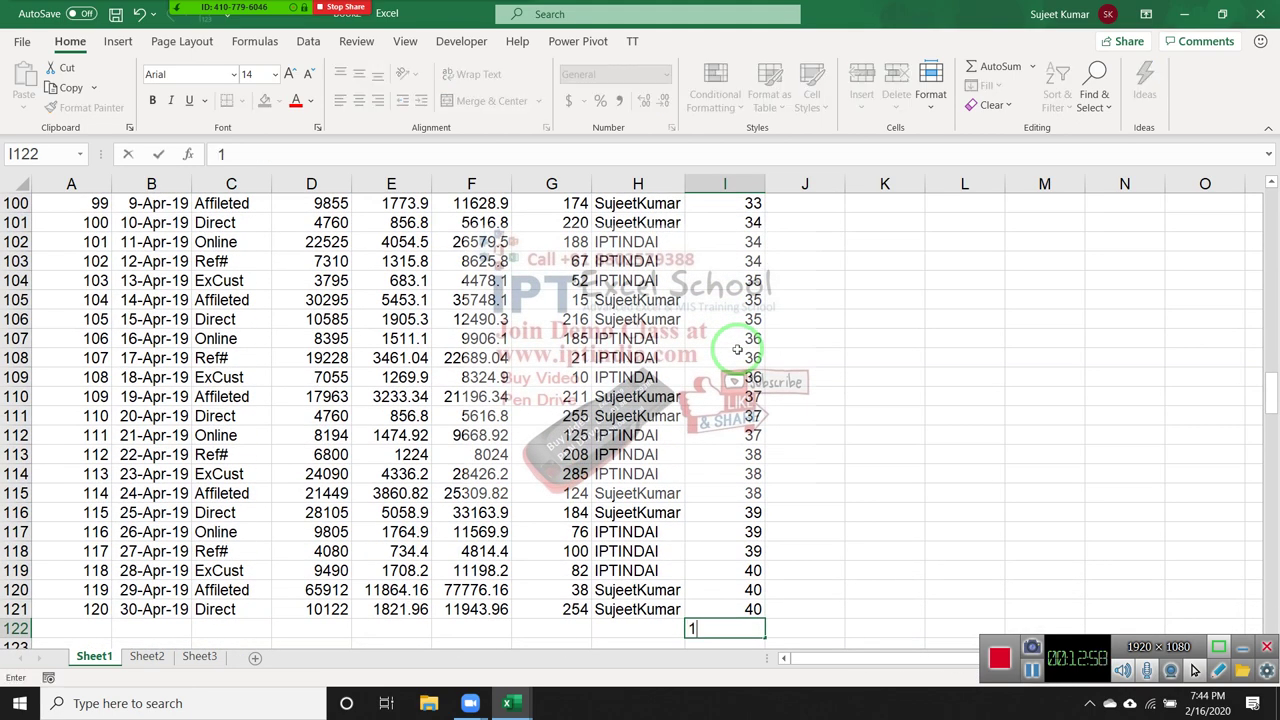
{"action": "key", "text": "Return"}
{"action": "type", "text": "2"}
{"action": "key", "text": "Return"}
{"action": "type", "text": "3"}
{"action": "key", "text": "Return"}
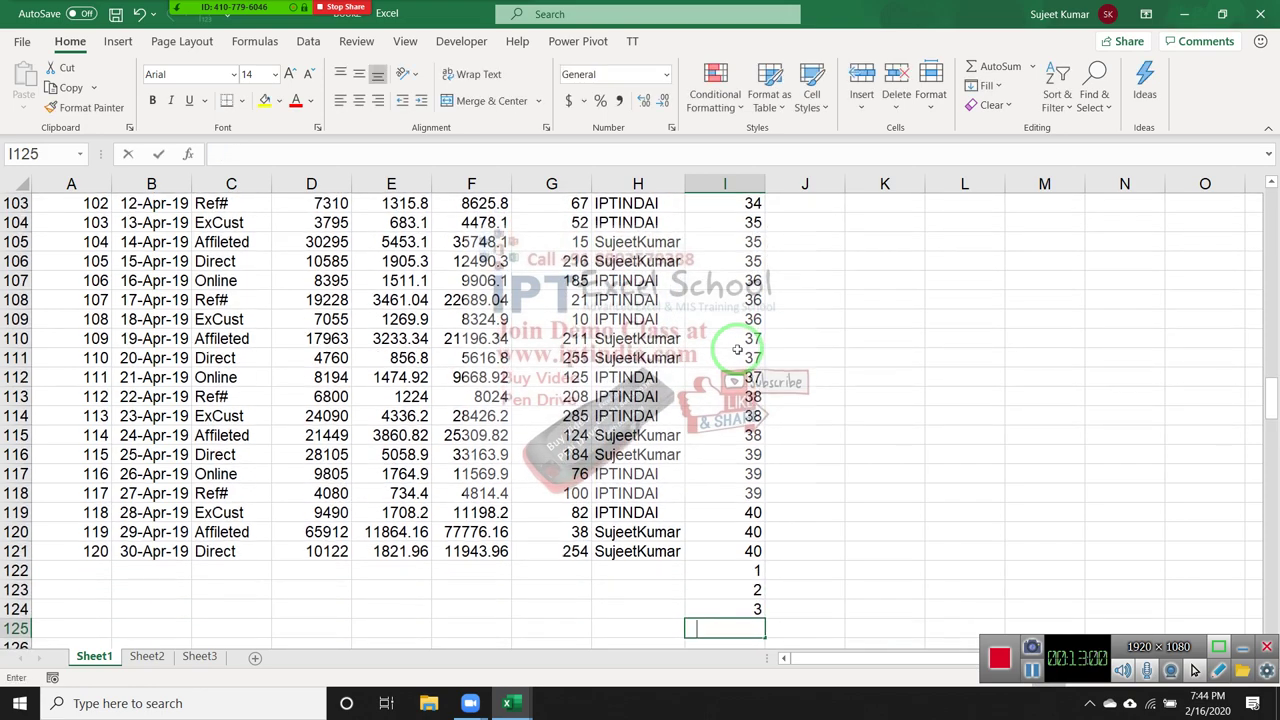
{"action": "type", "text": "4"}
{"action": "key", "text": "Return"}
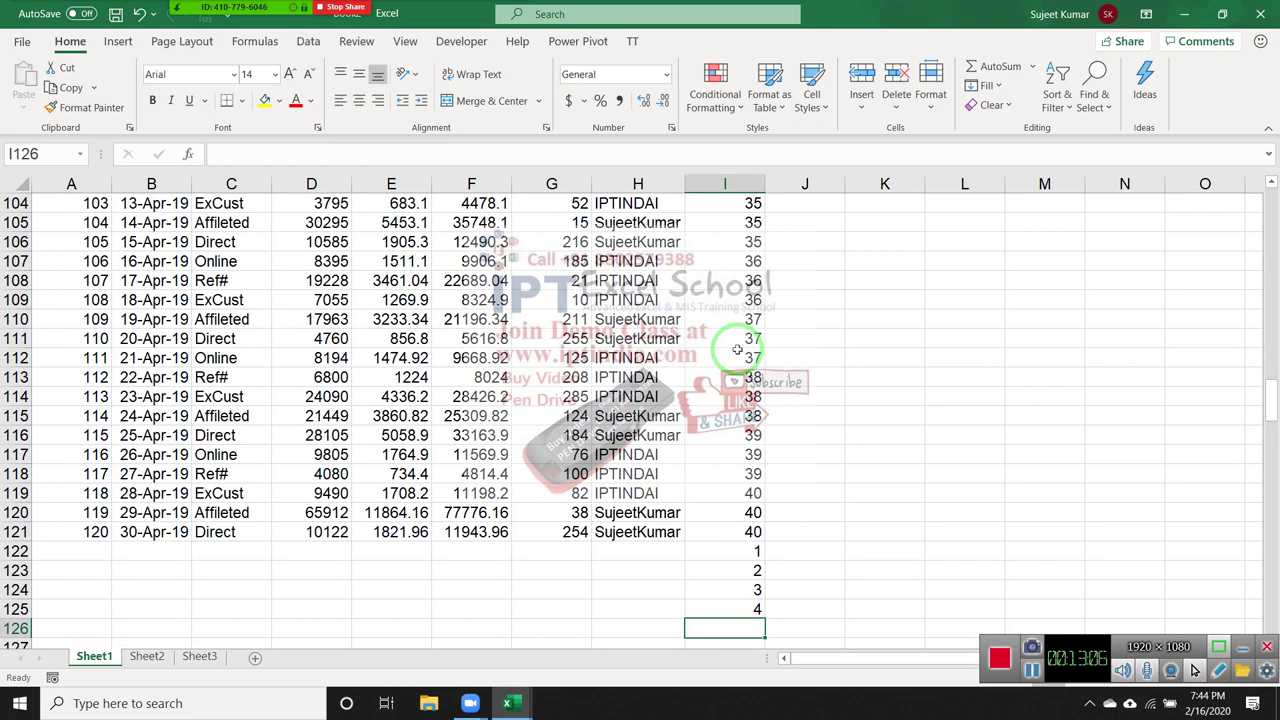
{"action": "key", "text": "Up"}
{"action": "key", "text": "Up"}
{"action": "key", "text": "Up"}
{"action": "key", "text": "Up"}
{"action": "key", "text": "ctrl+Up"}
Insert blank rows at rows 5 and 9, entering 1 in I5's Sr cell.
{"action": "key", "text": "Down"}
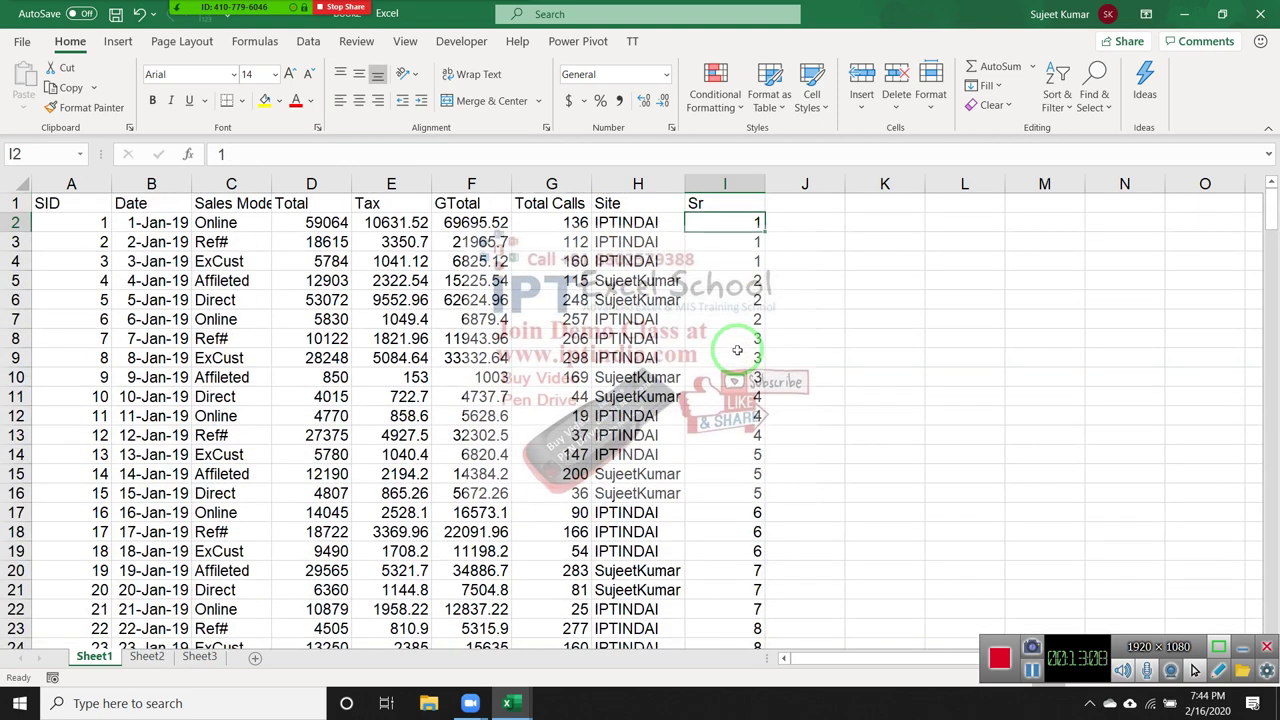
{"action": "key", "text": "Down"}
{"action": "key", "text": "Down"}
{"action": "key", "text": "Down"}
{"action": "key", "text": "shift+space"}
{"action": "key", "text": "ctrl+shift+plus"}
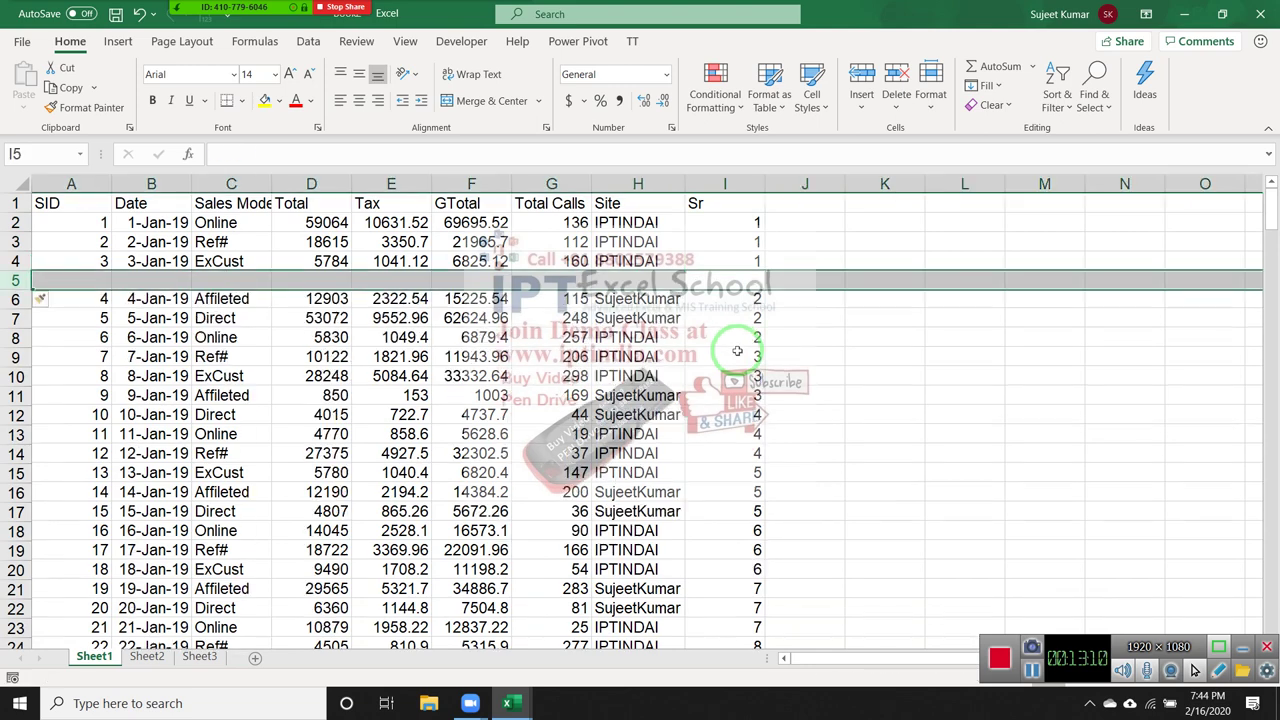
{"action": "key", "text": "Right"}
{"action": "key", "text": "Left"}
{"action": "type", "text": "1"}
{"action": "key", "text": "Return"}
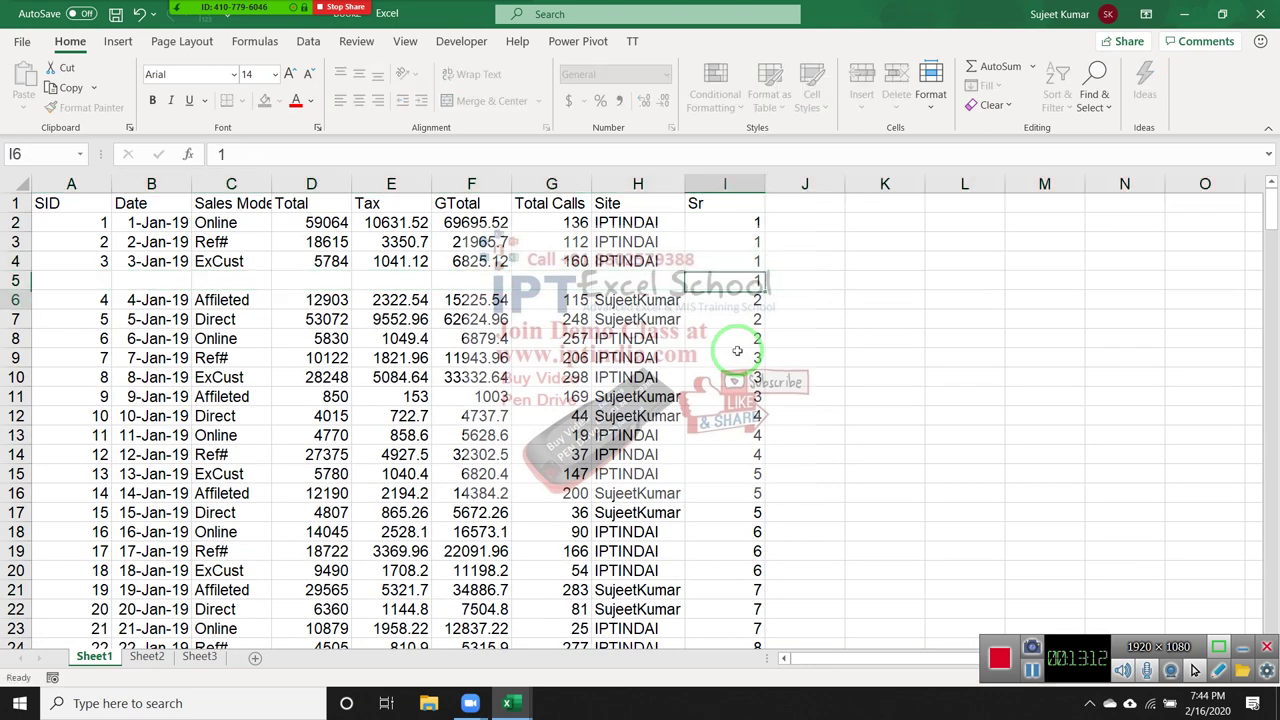
{"action": "key", "text": "Down"}
{"action": "key", "text": "Down"}
{"action": "key", "text": "Down"}
{"action": "key", "text": "shift+space"}
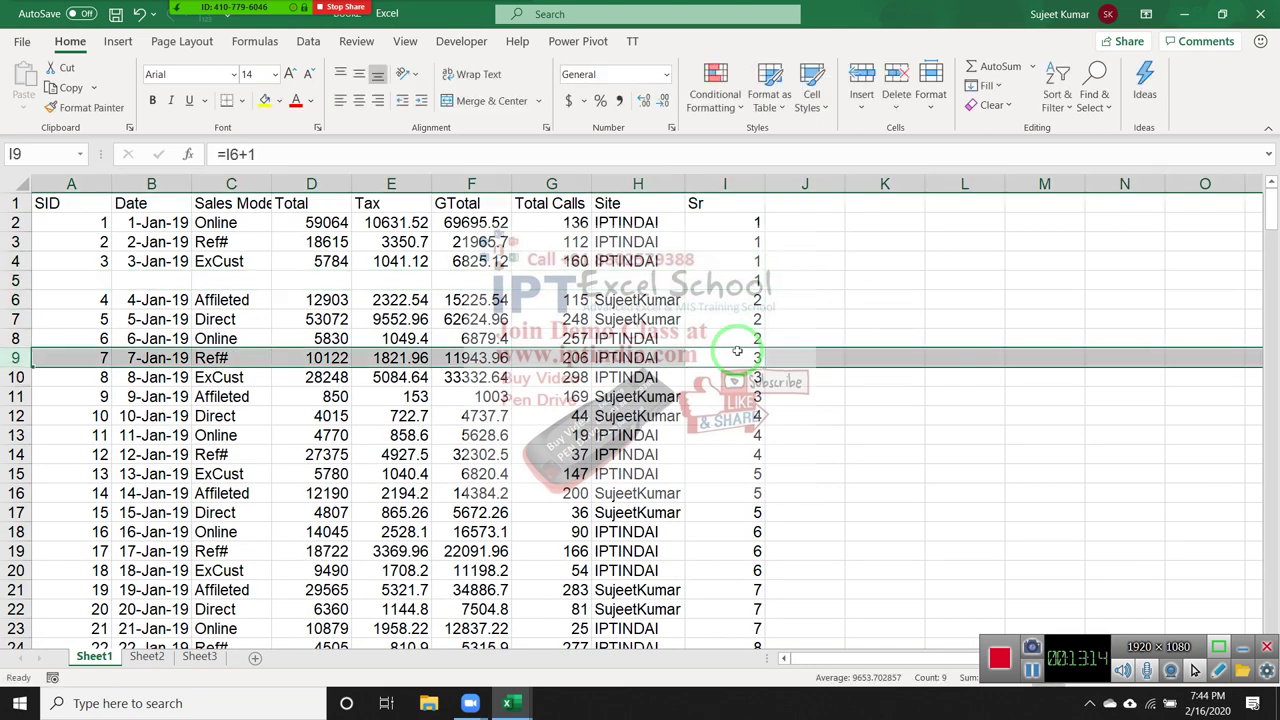
{"action": "key", "text": "ctrl+shift+plus"}
Delete the inserted blank rows with Ctrl+minus so records run unbroken.
{"action": "key", "text": "Right"}
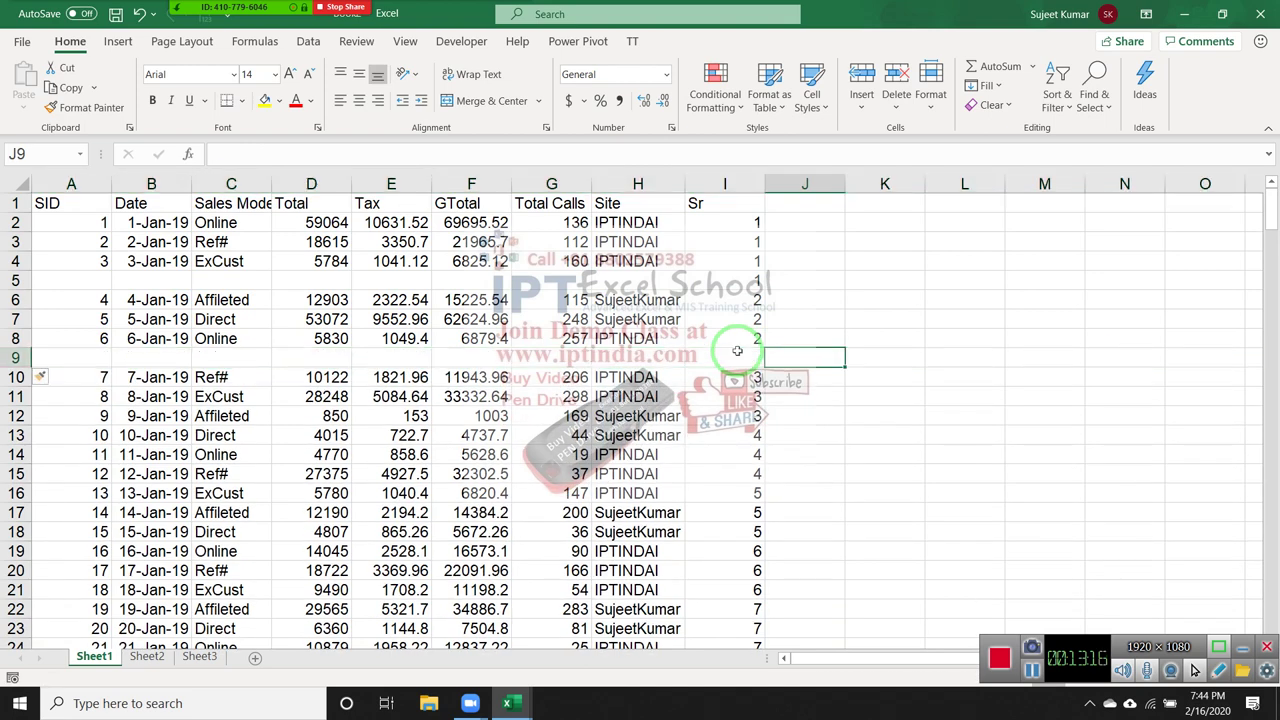
{"action": "key", "text": "Left"}
{"action": "key", "text": "shift+space"}
{"action": "key", "text": "ctrl+minus"}
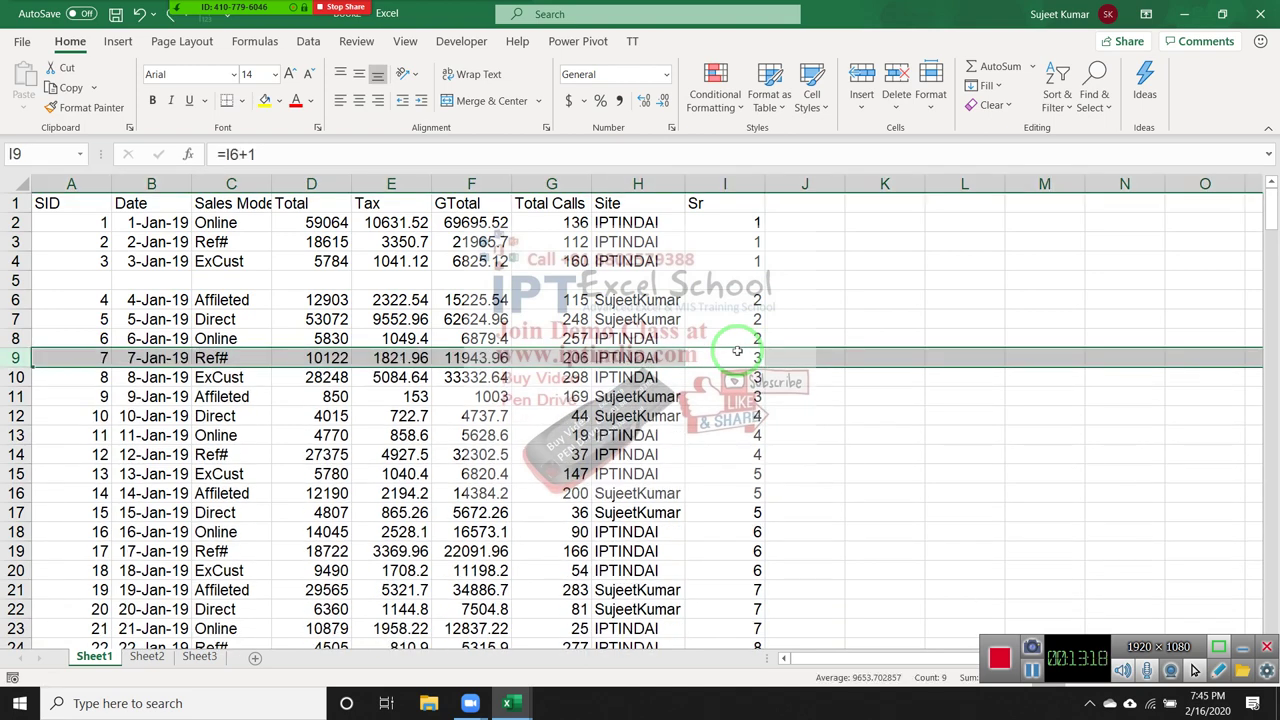
{"action": "key", "text": "Up"}
{"action": "key", "text": "Up"}
{"action": "key", "text": "Up"}
{"action": "key", "text": "shift+space"}
{"action": "key", "text": "ctrl+minus"}
Clear the entire Sr column and retype the header 'Sr' in I1.
{"action": "key", "text": "Up"}
{"action": "key", "text": "Up"}
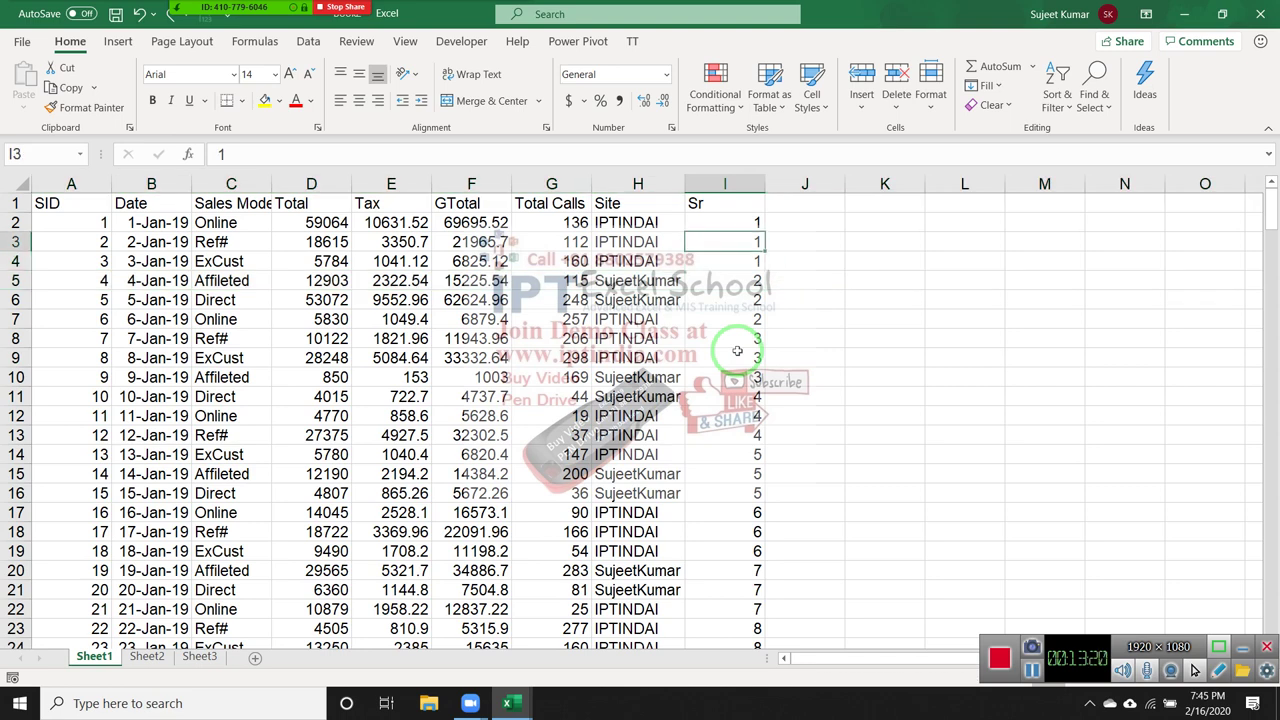
{"action": "key", "text": "ctrl+space"}
{"action": "key", "text": "Delete"}
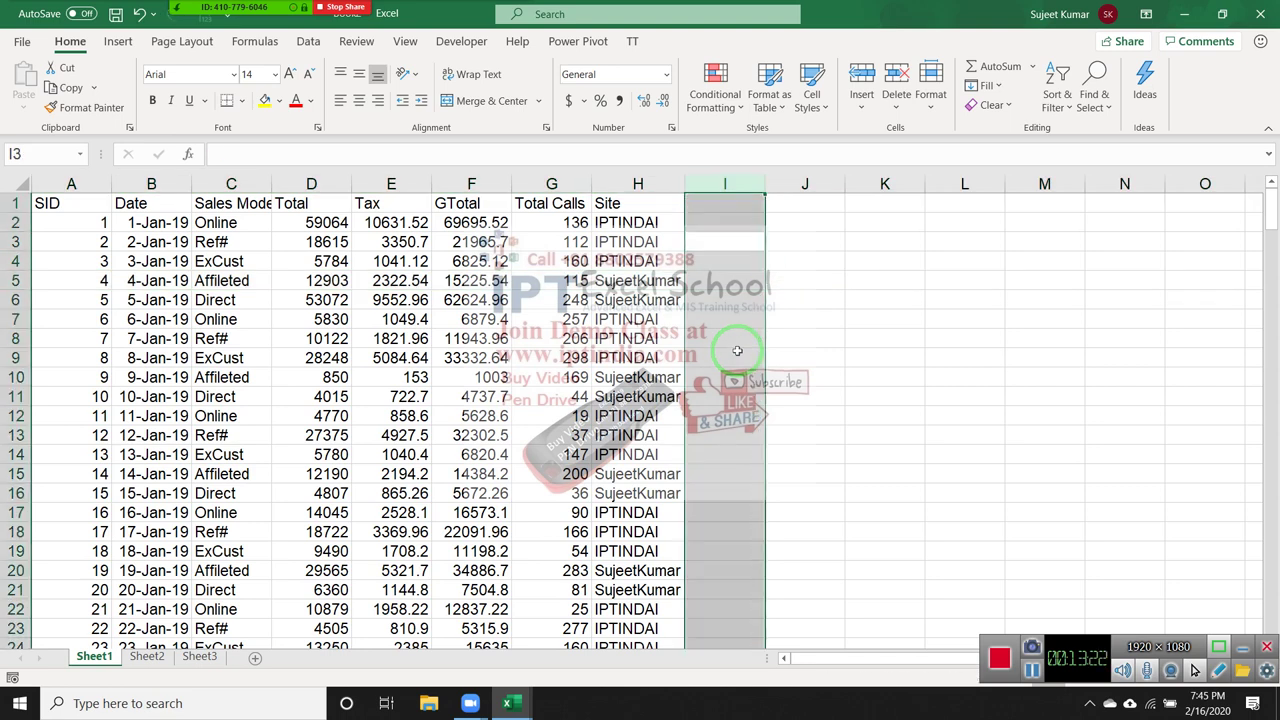
{"action": "key", "text": "Up"}
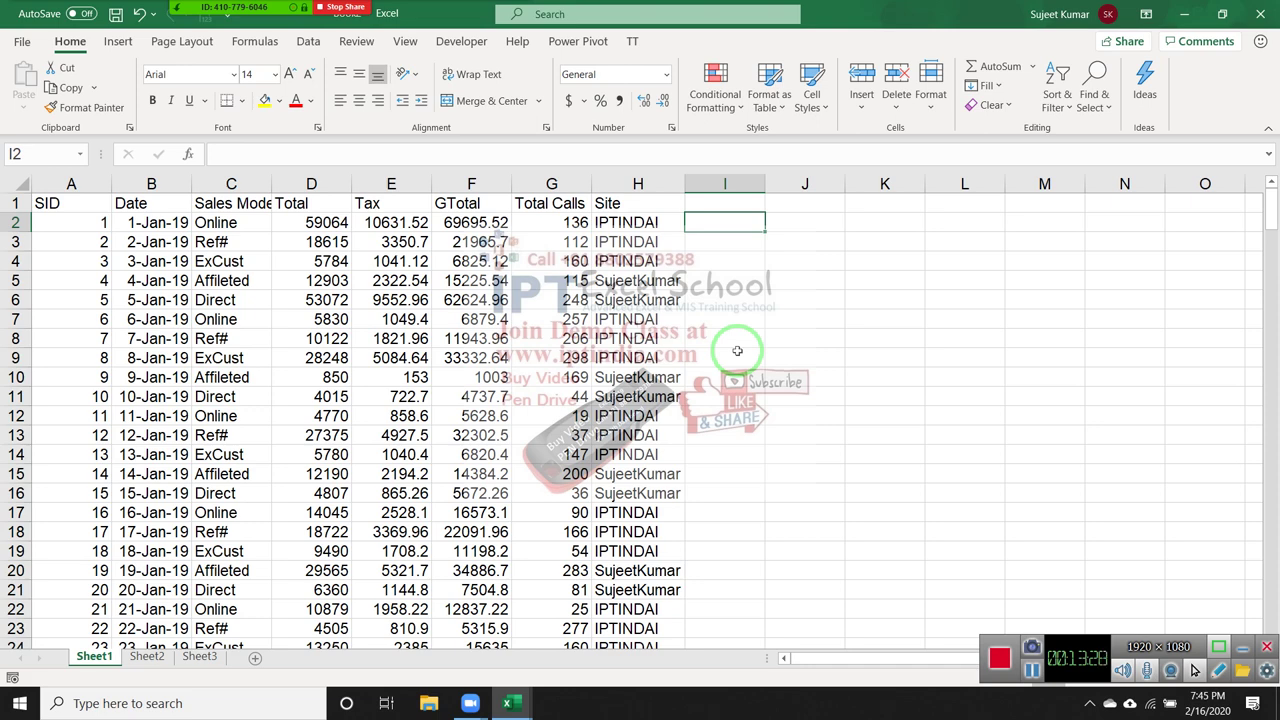
{"action": "key", "text": "Up"}
{"action": "type", "text": "S"}
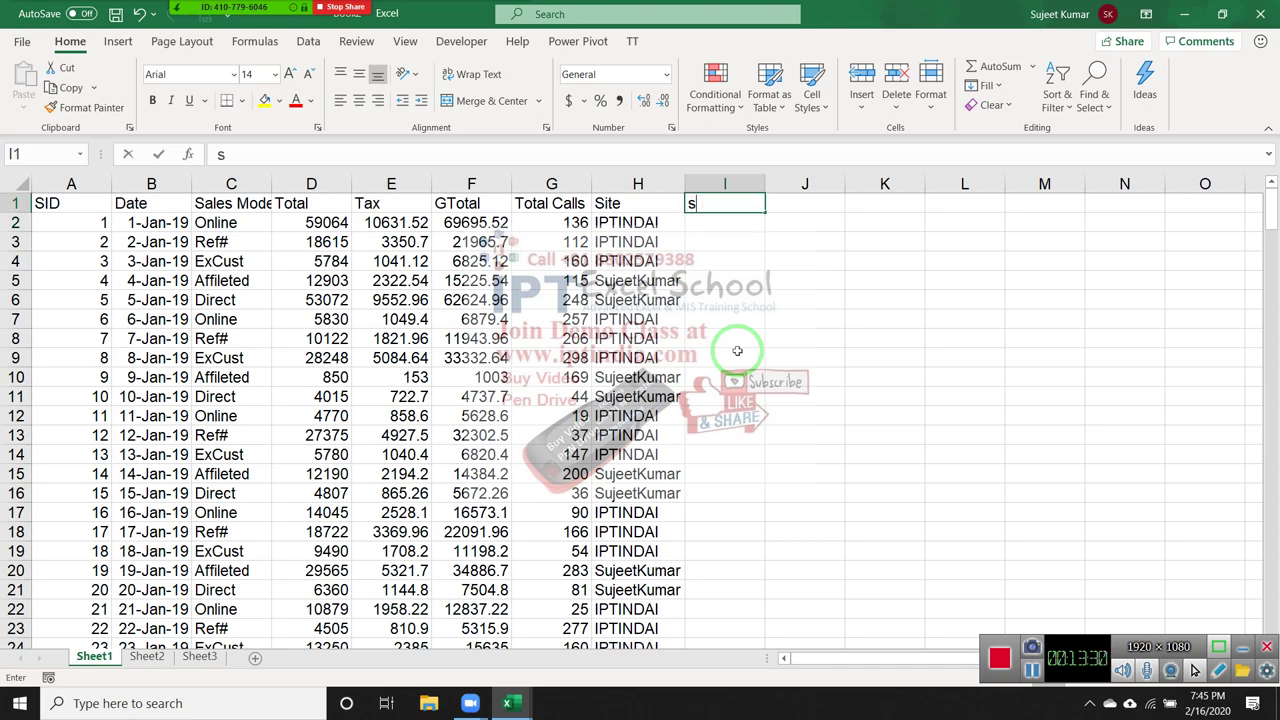
{"action": "type", "text": "r"}
{"action": "key", "text": "Return"}
Enter 1 in I2 and fill it down to I4 with Ctrl+D.
{"action": "type", "text": "1"}
{"action": "key", "text": "Return"}
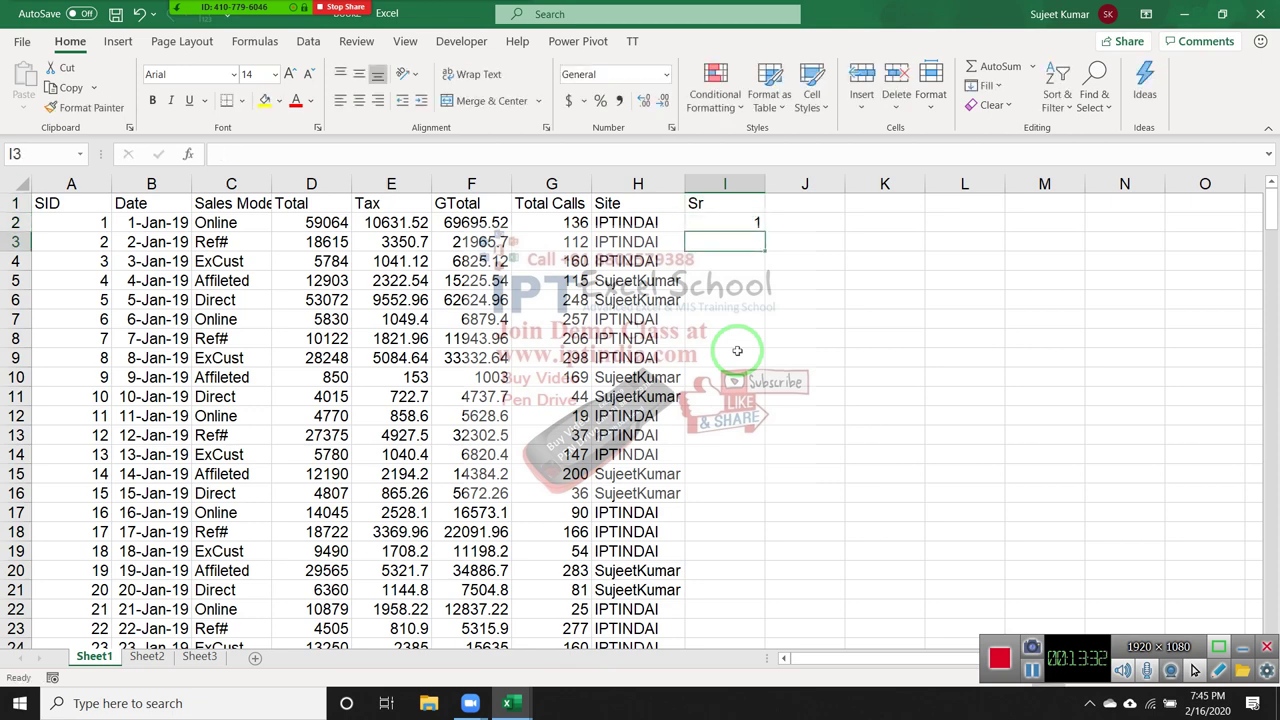
{"action": "key", "text": "Up"}
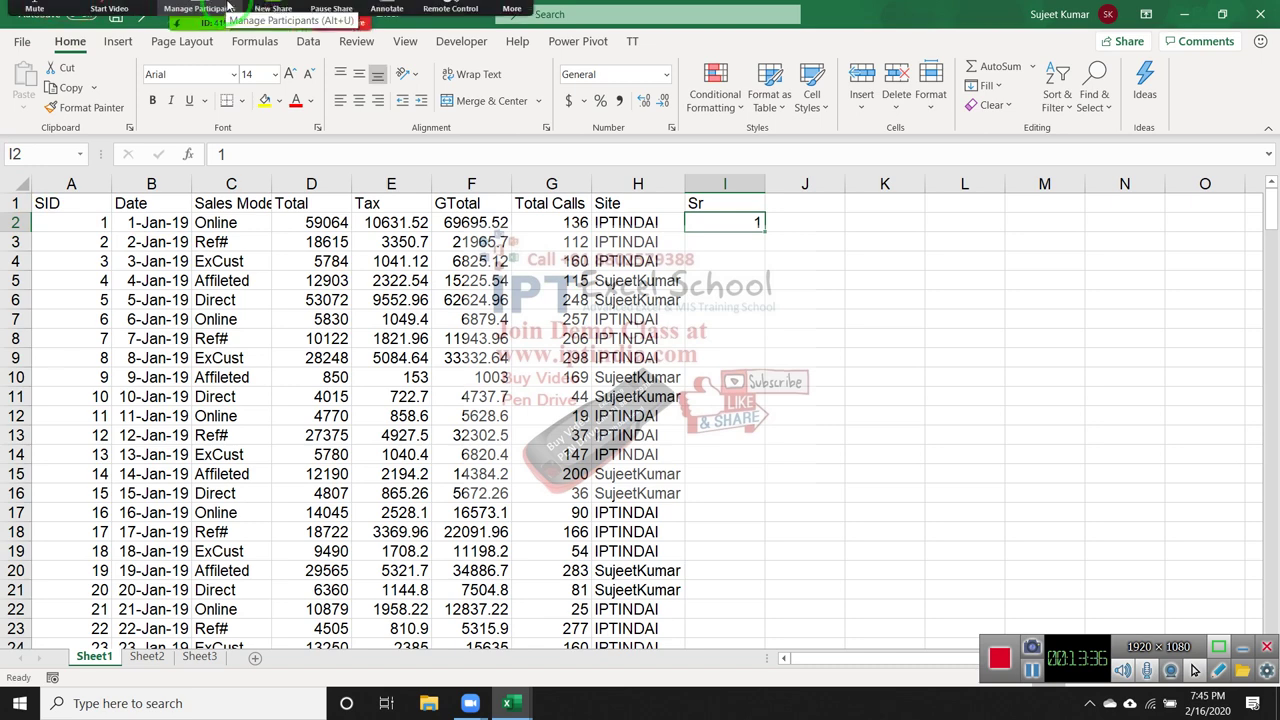
{"action": "left_click", "coordinate": [212, 10]}
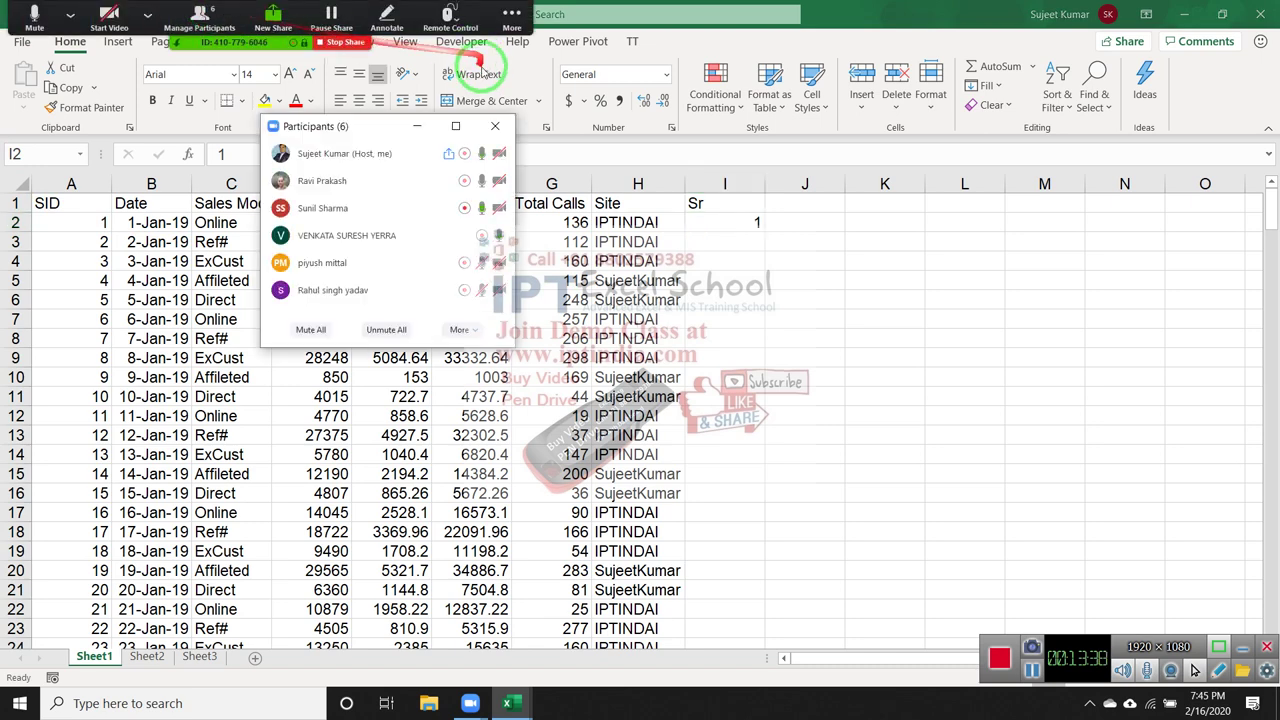
{"action": "left_click", "coordinate": [494, 126]}
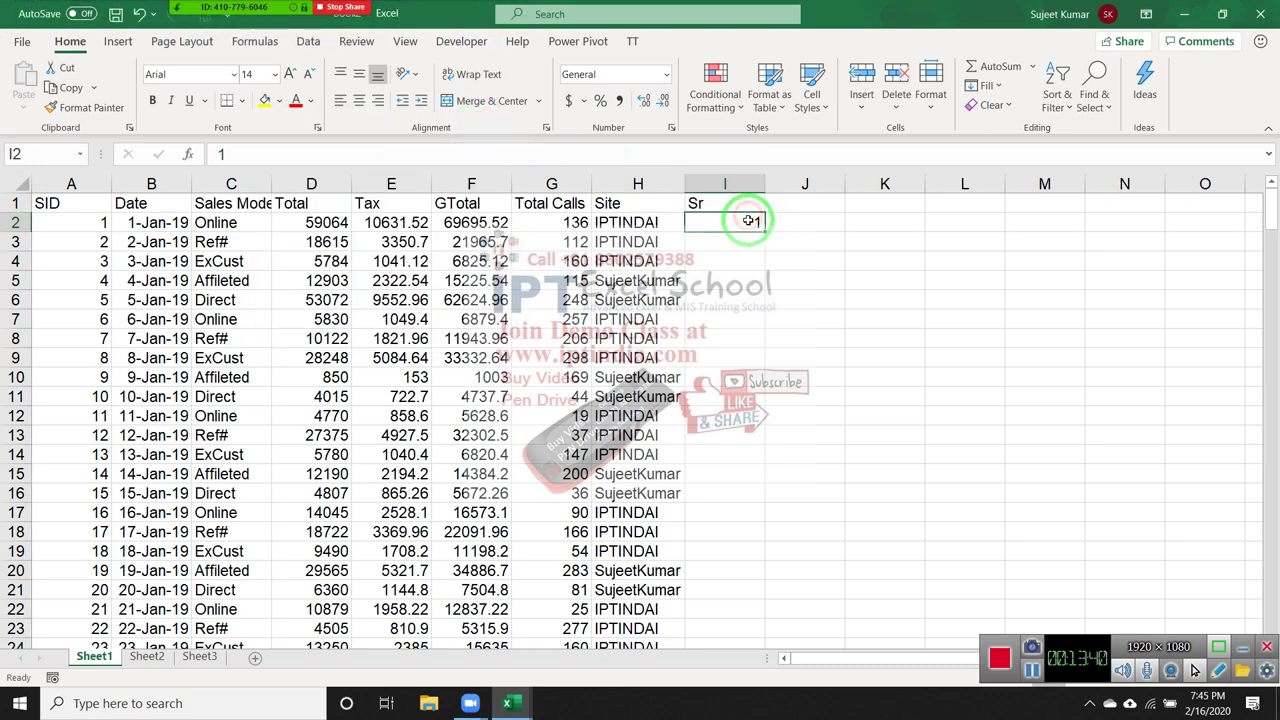
{"action": "left_click_drag", "start_coordinate": [750, 222], "coordinate": [750, 268]}
{"action": "key", "text": "ctrl+d"}
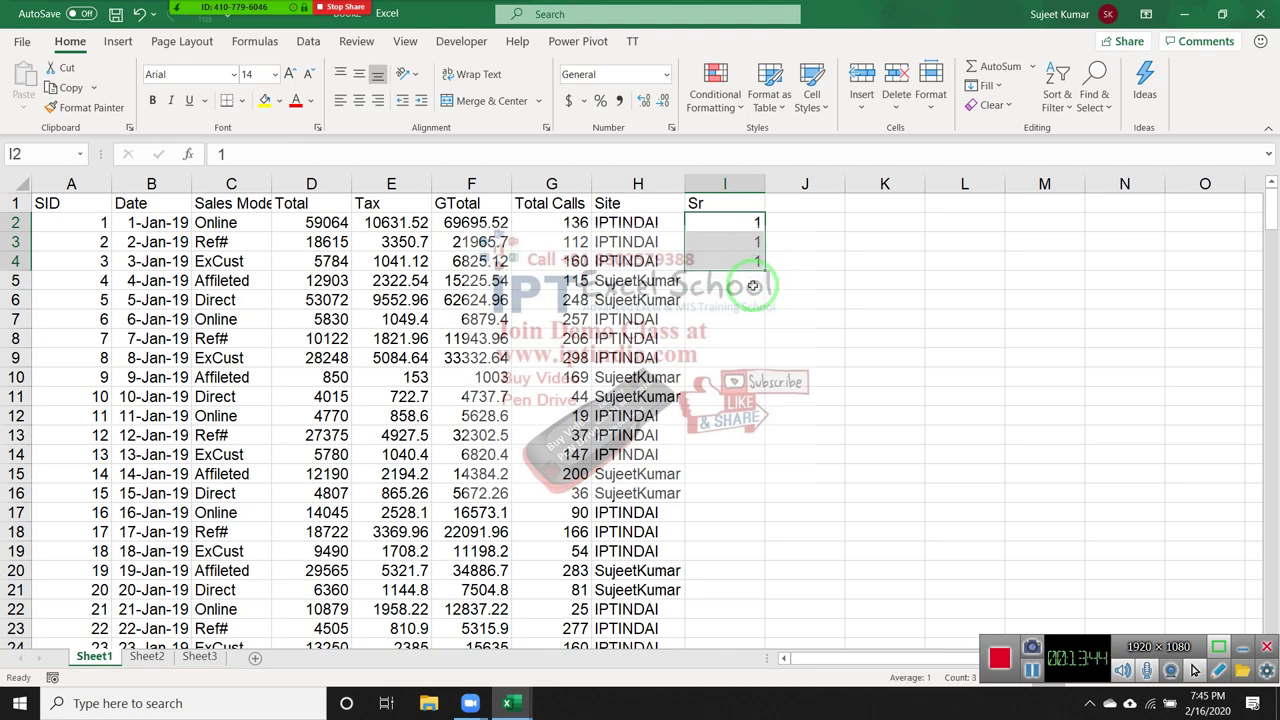
Enter 2 in I5 and fill it down to I8, then select I2:I8.
{"action": "left_click", "coordinate": [751, 286]}
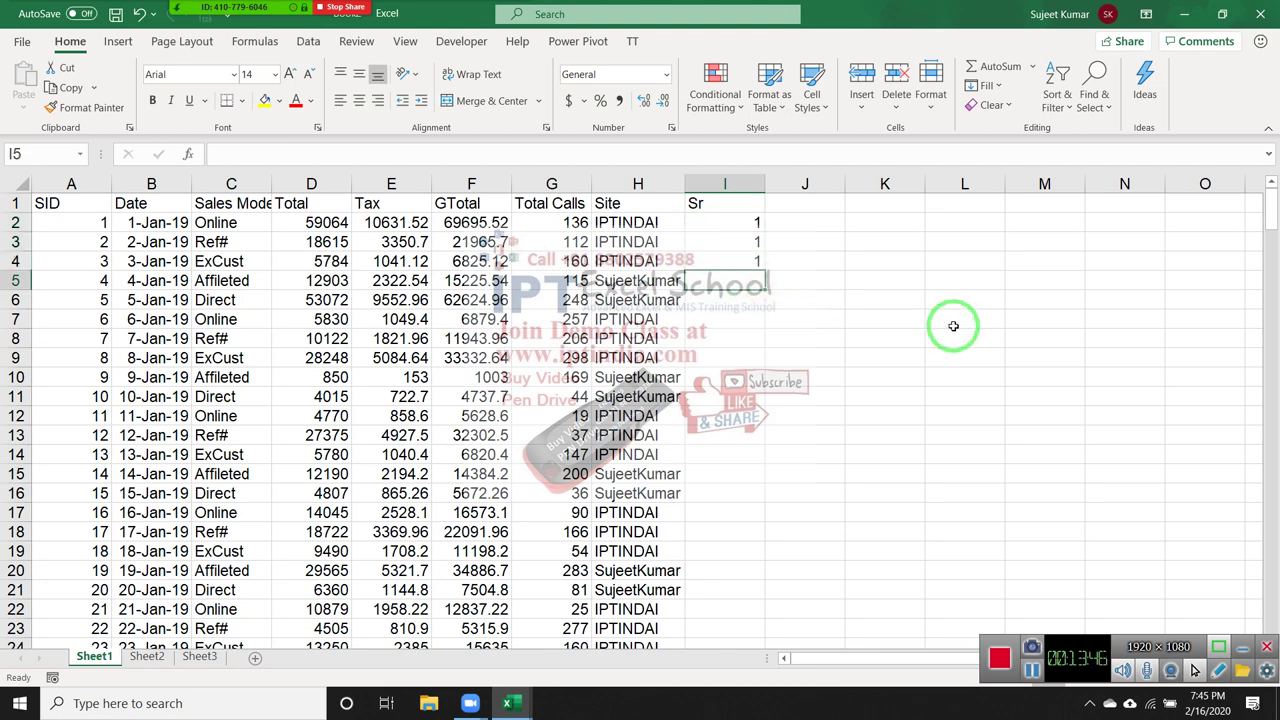
{"action": "type", "text": "2"}
{"action": "key", "text": "ctrl+Return"}
{"action": "key", "text": "shift+Down"}
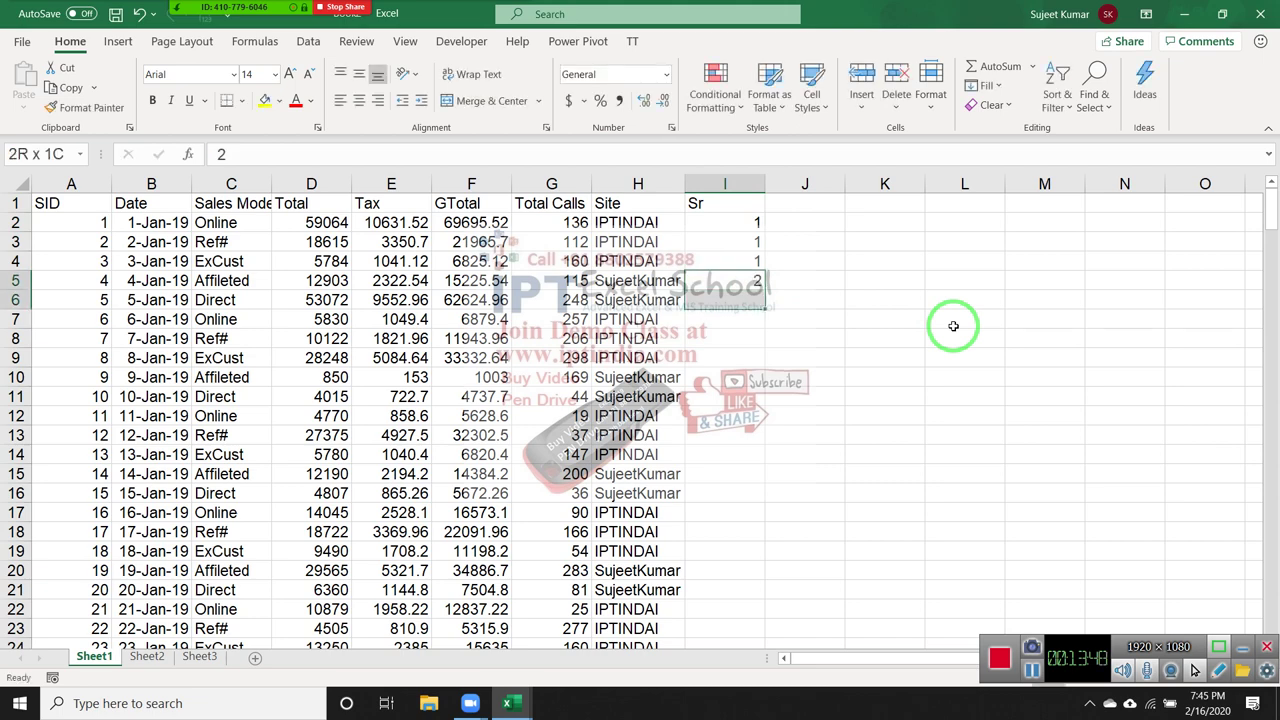
{"action": "key", "text": "shift+Down"}
{"action": "key", "text": "shift+Down"}
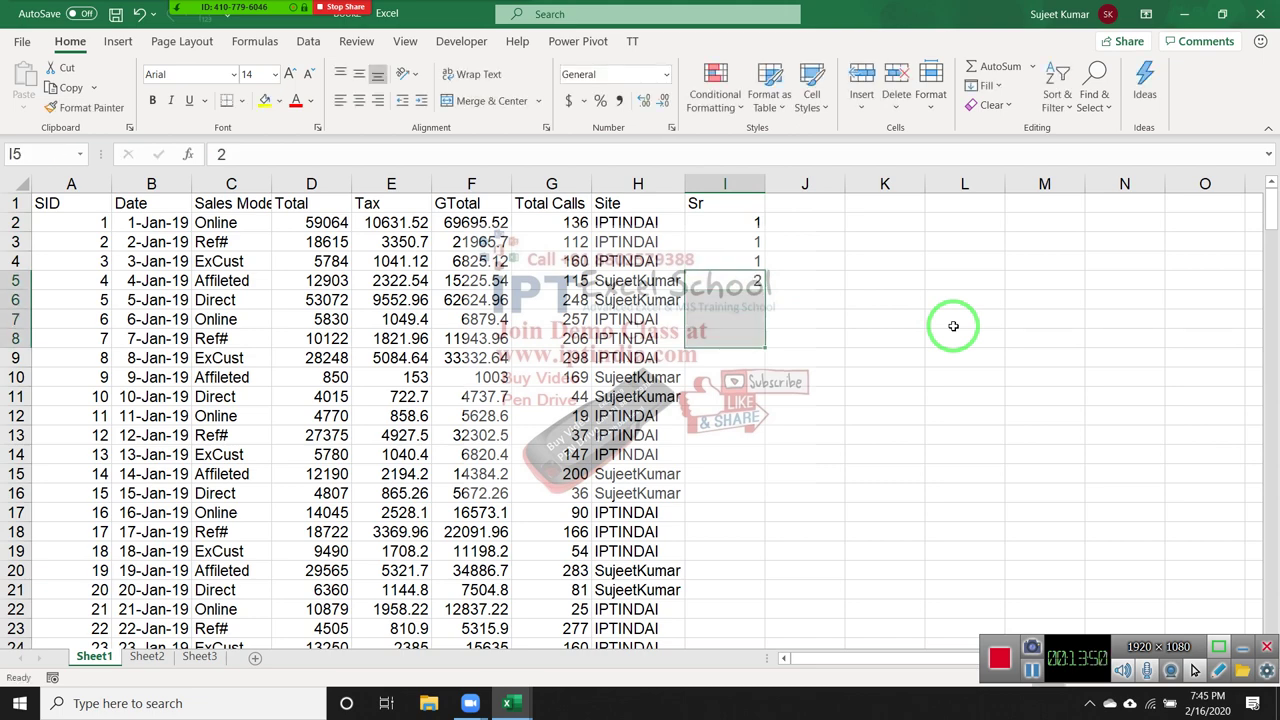
{"action": "key", "text": "ctrl+d"}
{"action": "key", "text": "Up"}
{"action": "key", "text": "Up"}
{"action": "key", "text": "Up"}
{"action": "key", "text": "ctrl+shift+Down"}
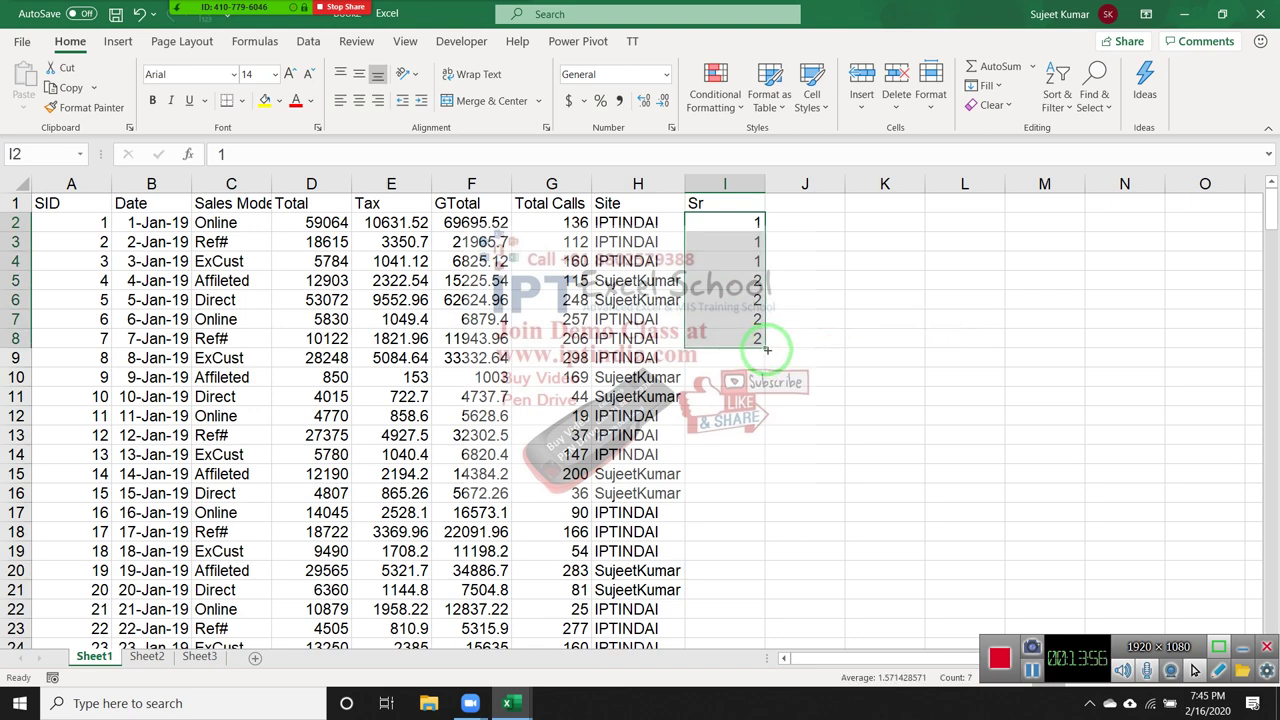
Enter the formula =I2+1 in cell I9 to continue the Sr numbering.
{"action": "left_click", "coordinate": [757, 372]}
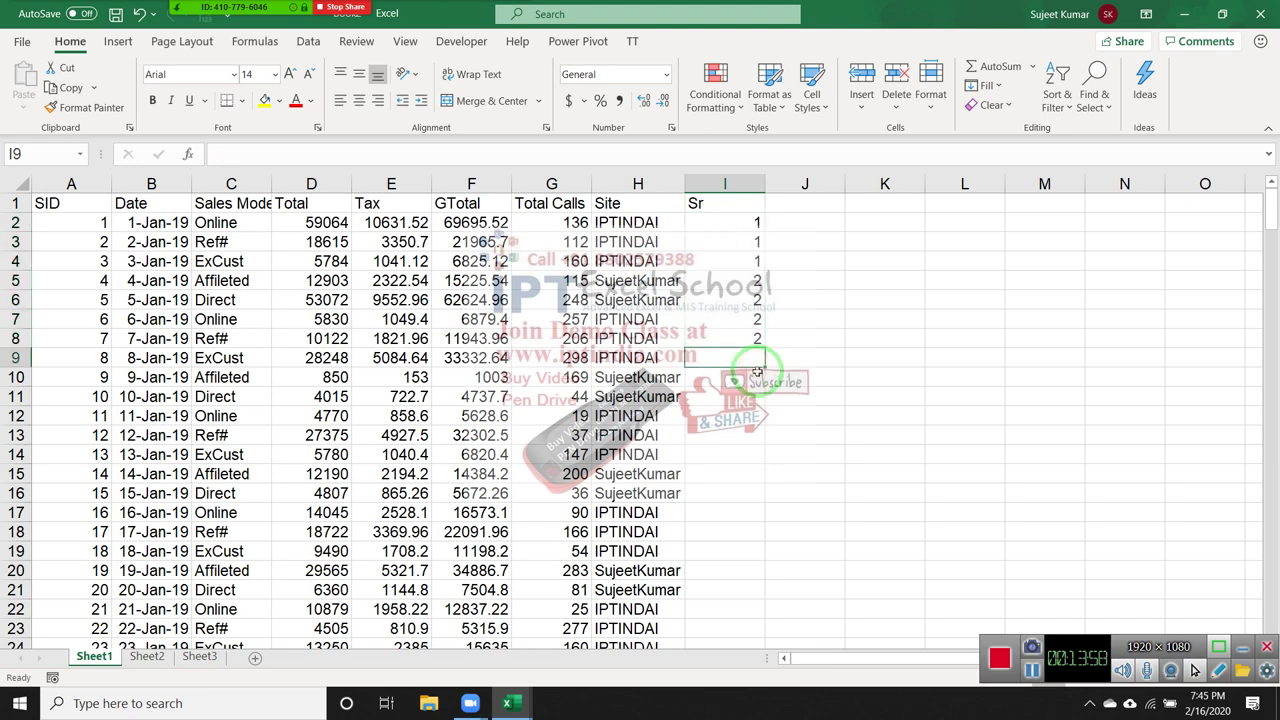
{"action": "type", "text": "="}
{"action": "key", "text": "Up"}
{"action": "key", "text": "Up"}
{"action": "key", "text": "Up"}
{"action": "key", "text": "Up"}
{"action": "key", "text": "Up"}
{"action": "key", "text": "Up"}
{"action": "key", "text": "Up"}
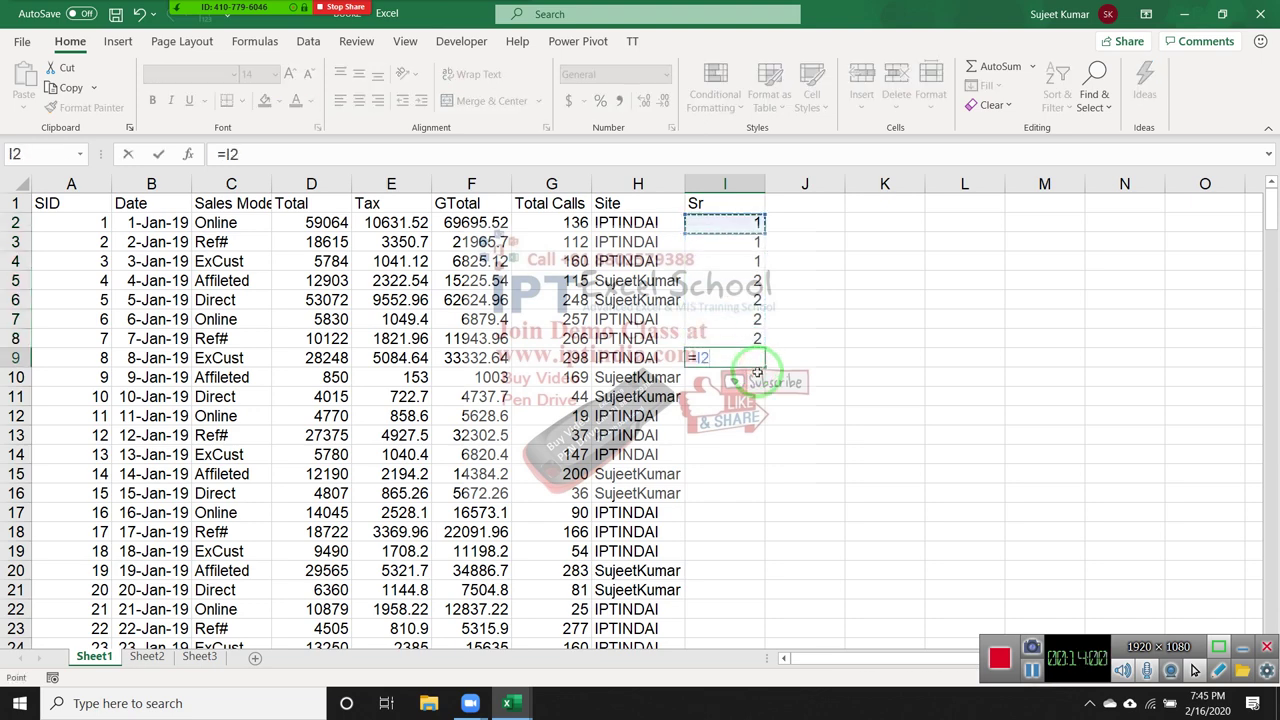
{"action": "type", "text": "+1"}
{"action": "key", "text": "ctrl+Return"}
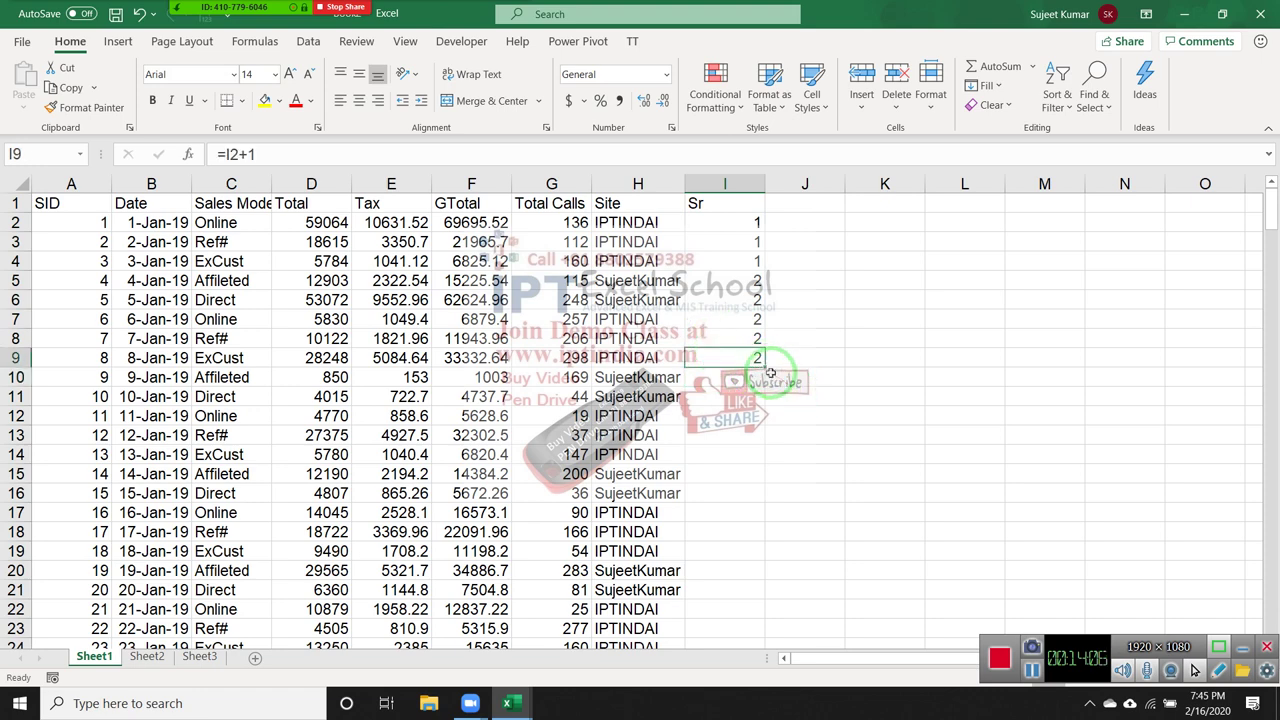
Fill the Sr formula down the whole column, review it, then undo the fill.
{"action": "double_click", "coordinate": [764, 368]}
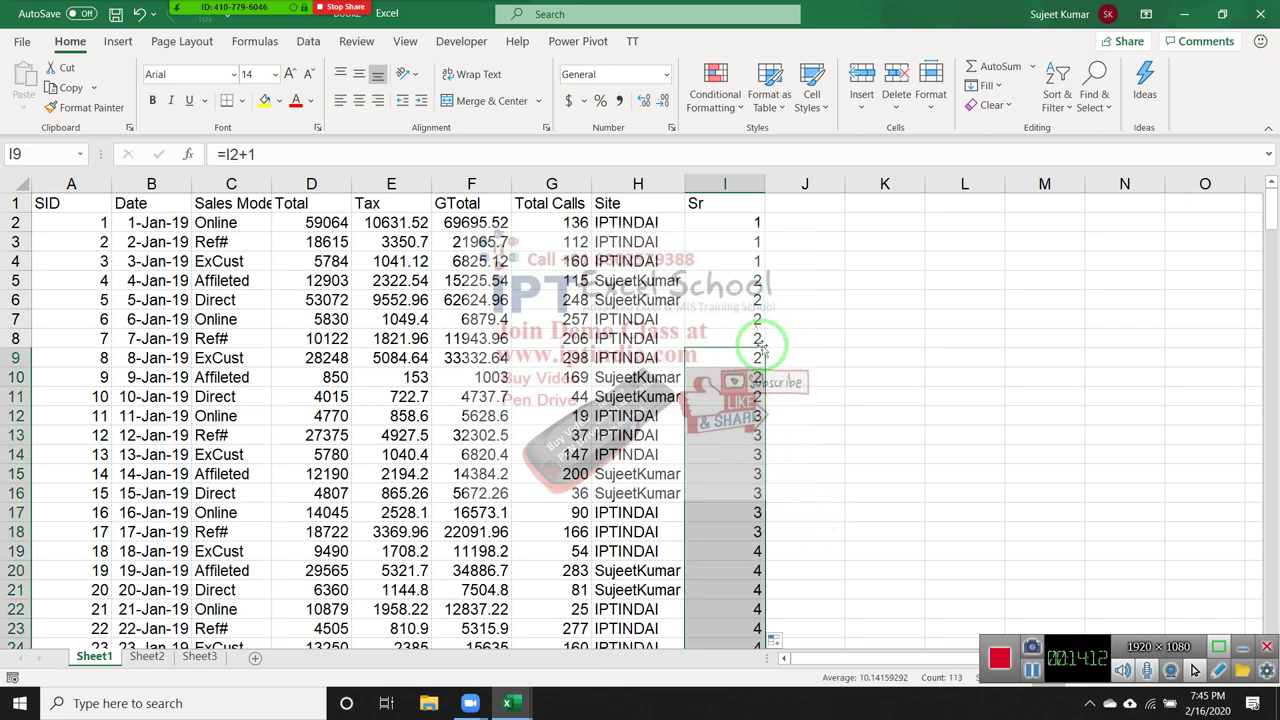
{"action": "scroll", "coordinate": [766, 445], "scroll_direction": "down", "scroll_amount": 1}
{"action": "scroll", "coordinate": [766, 452], "scroll_direction": "down", "scroll_amount": 1}
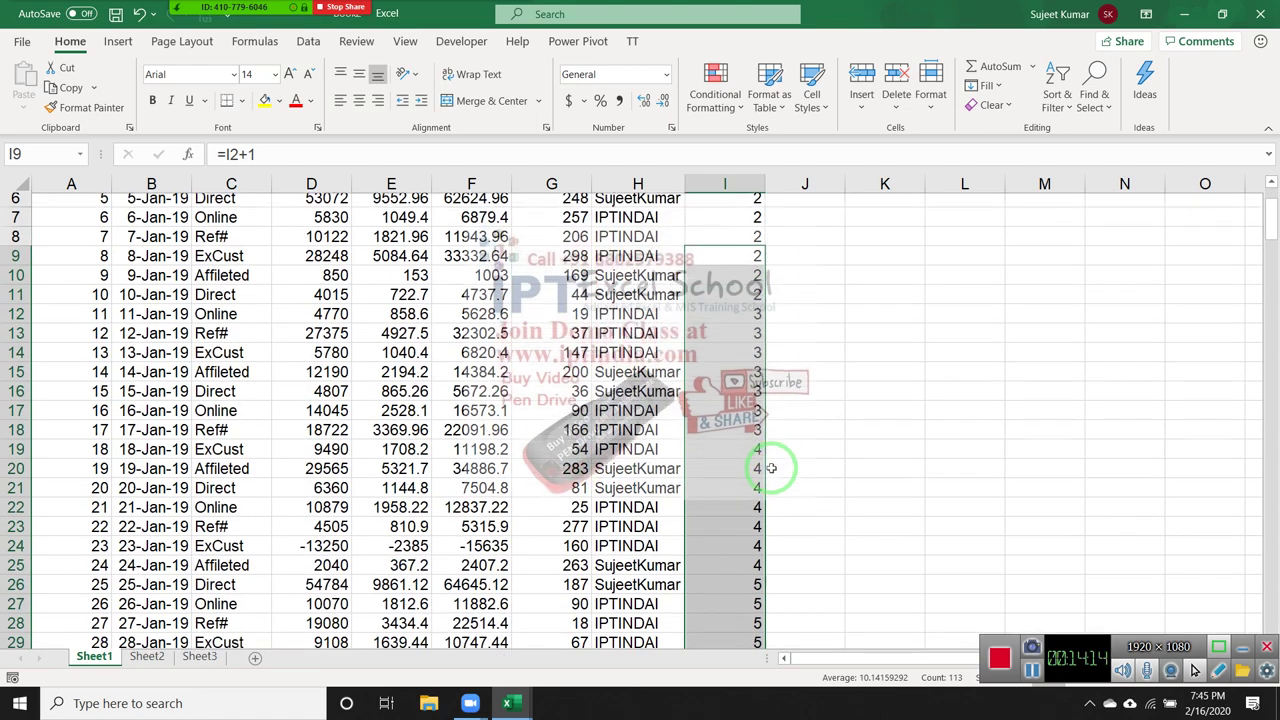
{"action": "scroll", "coordinate": [770, 465], "scroll_direction": "down", "scroll_amount": 1}
{"action": "scroll", "coordinate": [771, 468], "scroll_direction": "up", "scroll_amount": 3}
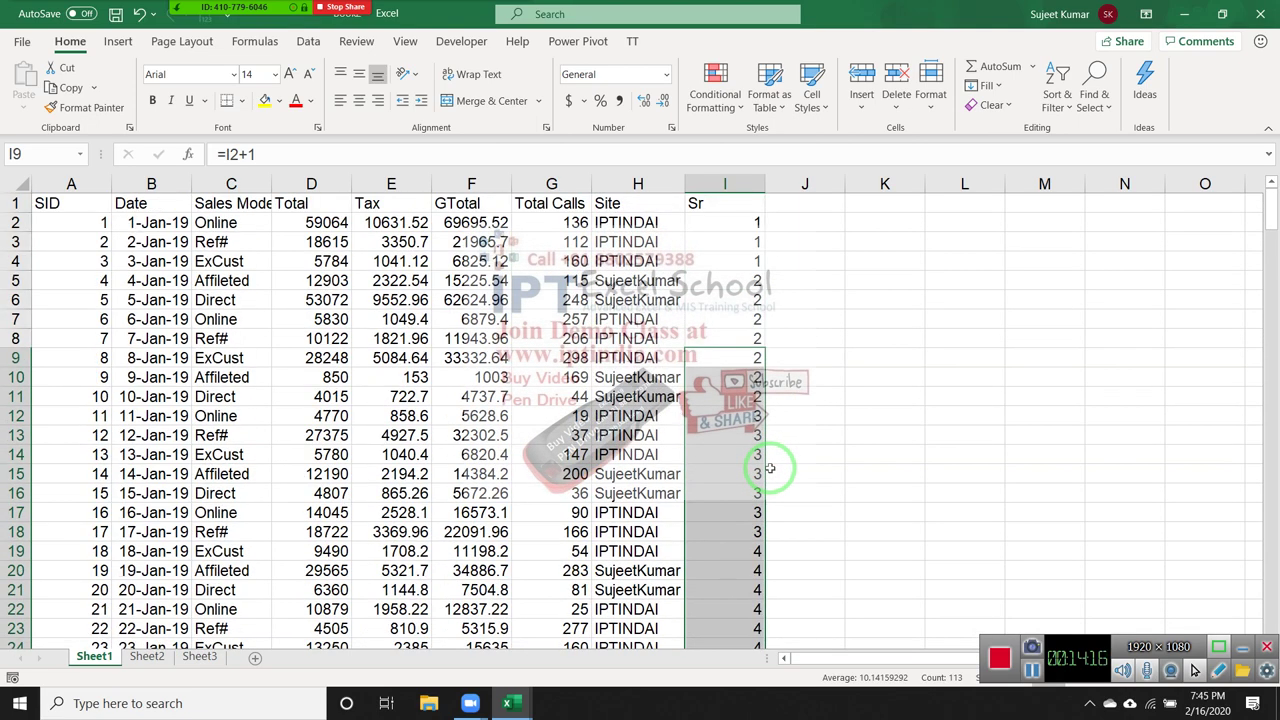
{"action": "key", "text": "ctrl+z"}
In I10, start a formula whose reference points up to cell I2.
{"action": "key", "text": "Down"}
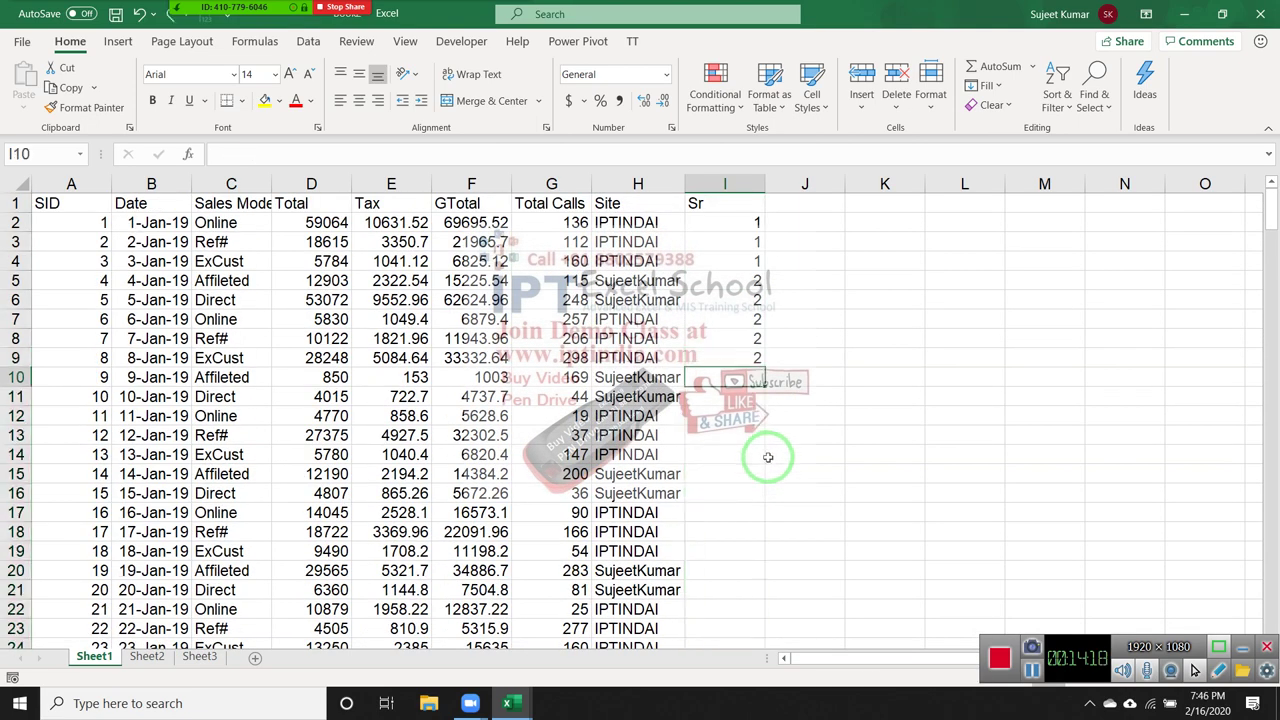
{"action": "type", "text": "="}
{"action": "key", "text": "Up"}
{"action": "key", "text": "Up"}
{"action": "key", "text": "Up"}
{"action": "key", "text": "Up"}
{"action": "key", "text": "Up"}
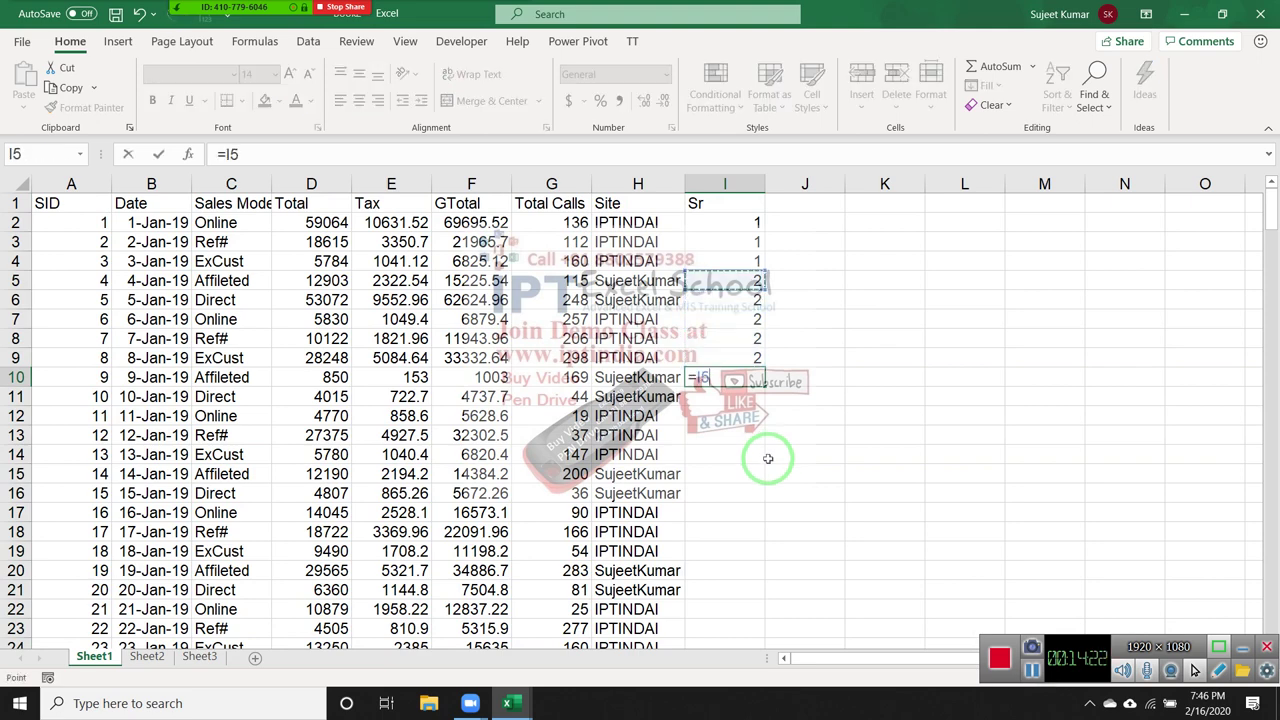
{"action": "key", "text": "Up"}
{"action": "key", "text": "Up"}
{"action": "key", "text": "Up"}
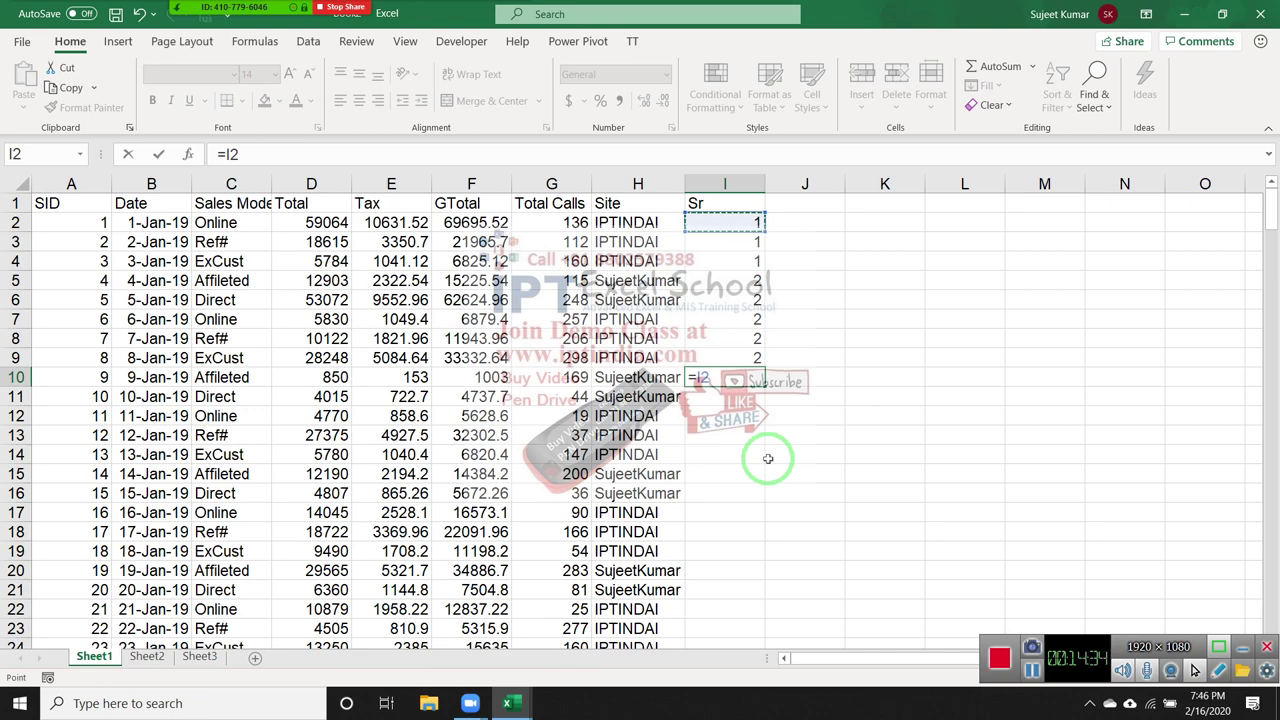
Cancel the unfinished I10 entry, delete I9's old formula and start a new formula in I9.
{"action": "key", "text": "Escape"}
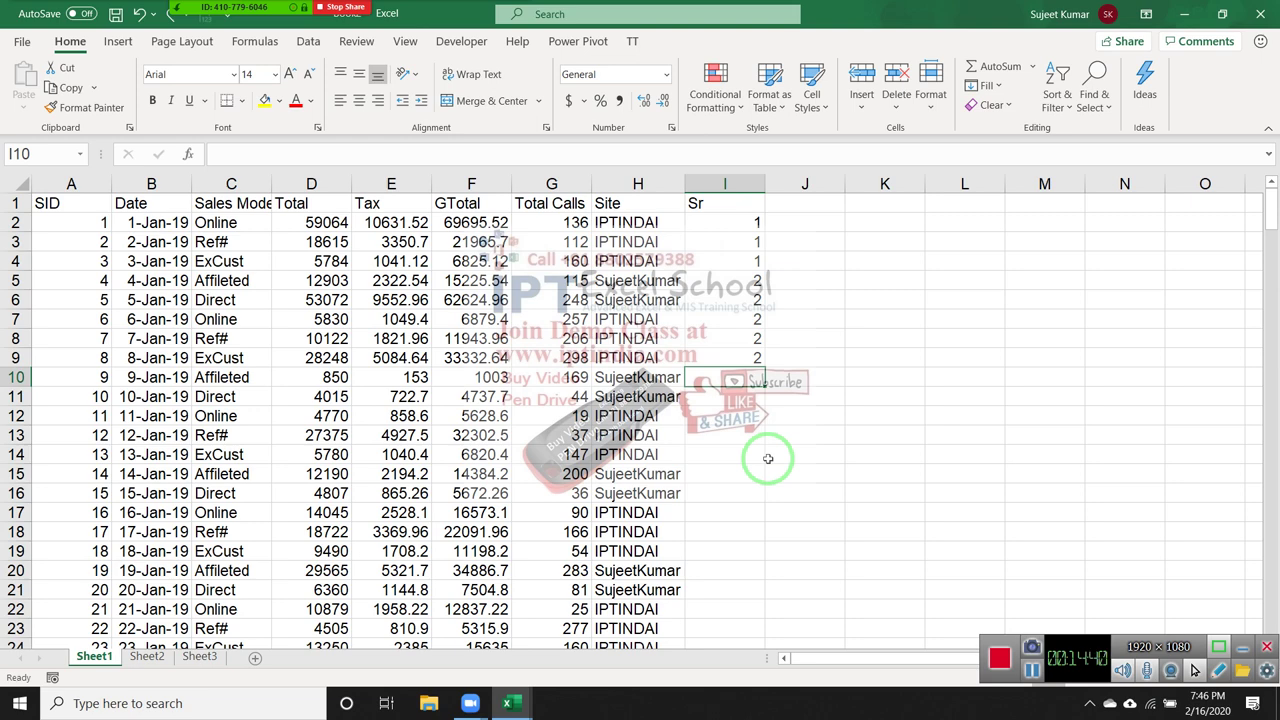
{"action": "key", "text": "Up"}
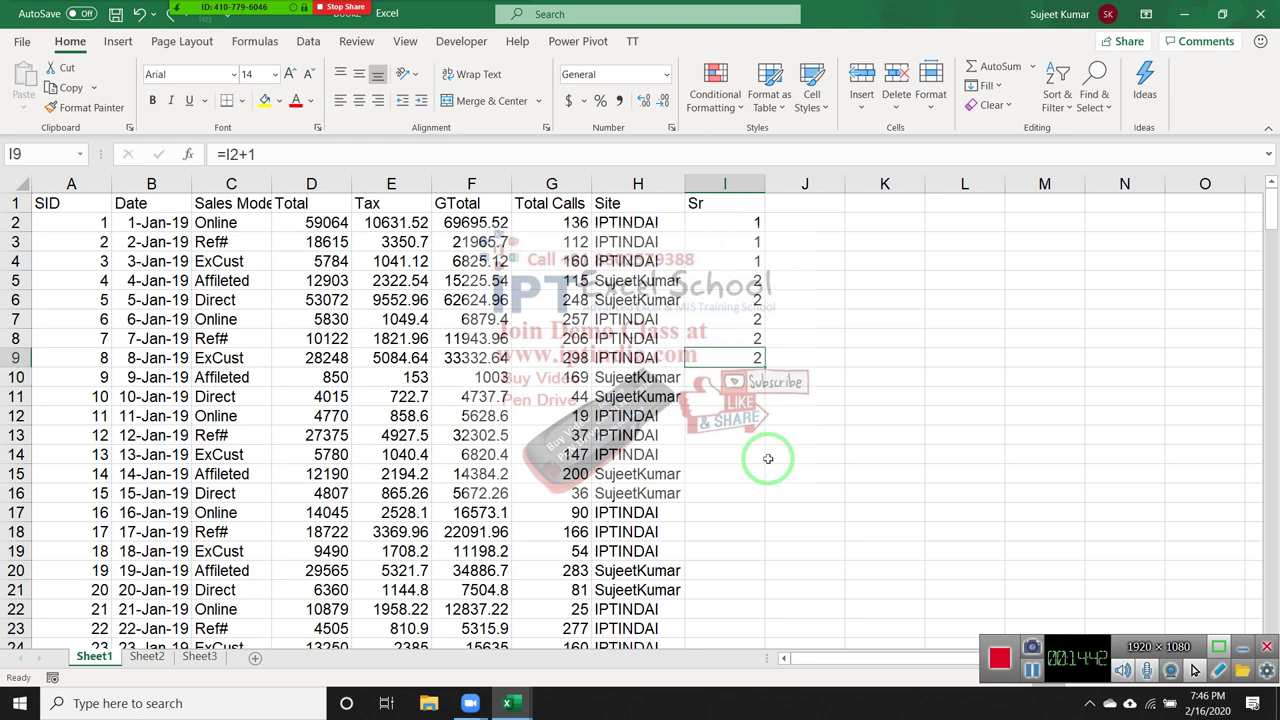
{"action": "key", "text": "Up"}
{"action": "key", "text": "Down"}
{"action": "key", "text": "Delete"}
{"action": "key", "text": "Up"}
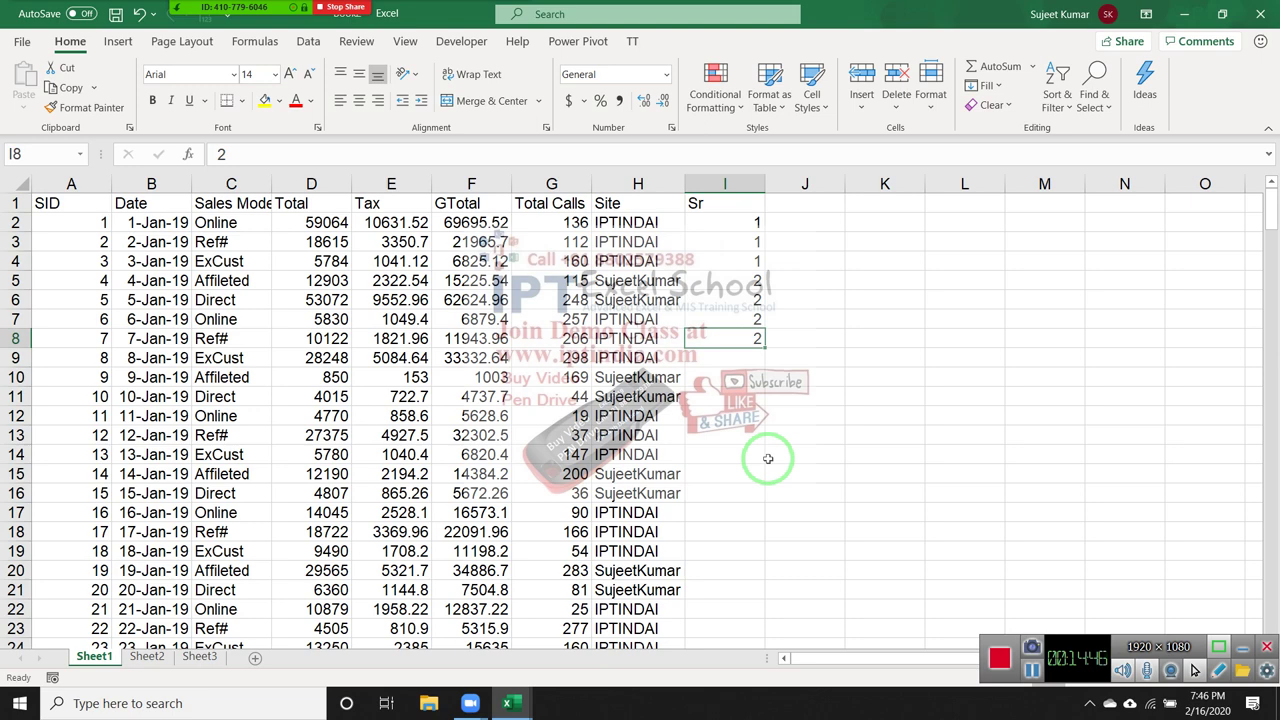
{"action": "key", "text": "Down"}
{"action": "type", "text": "="}
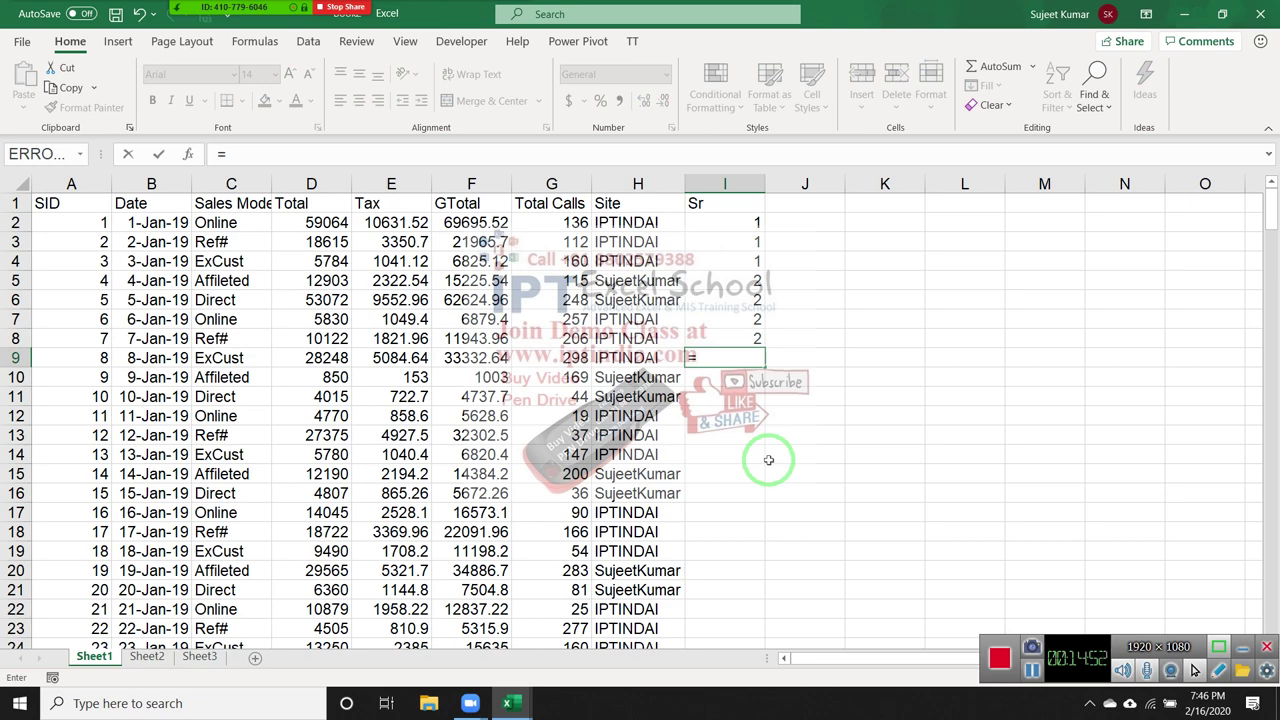
Enter =I2+2 in I9 and fill it down through I12.
{"action": "left_click", "coordinate": [741, 228]}
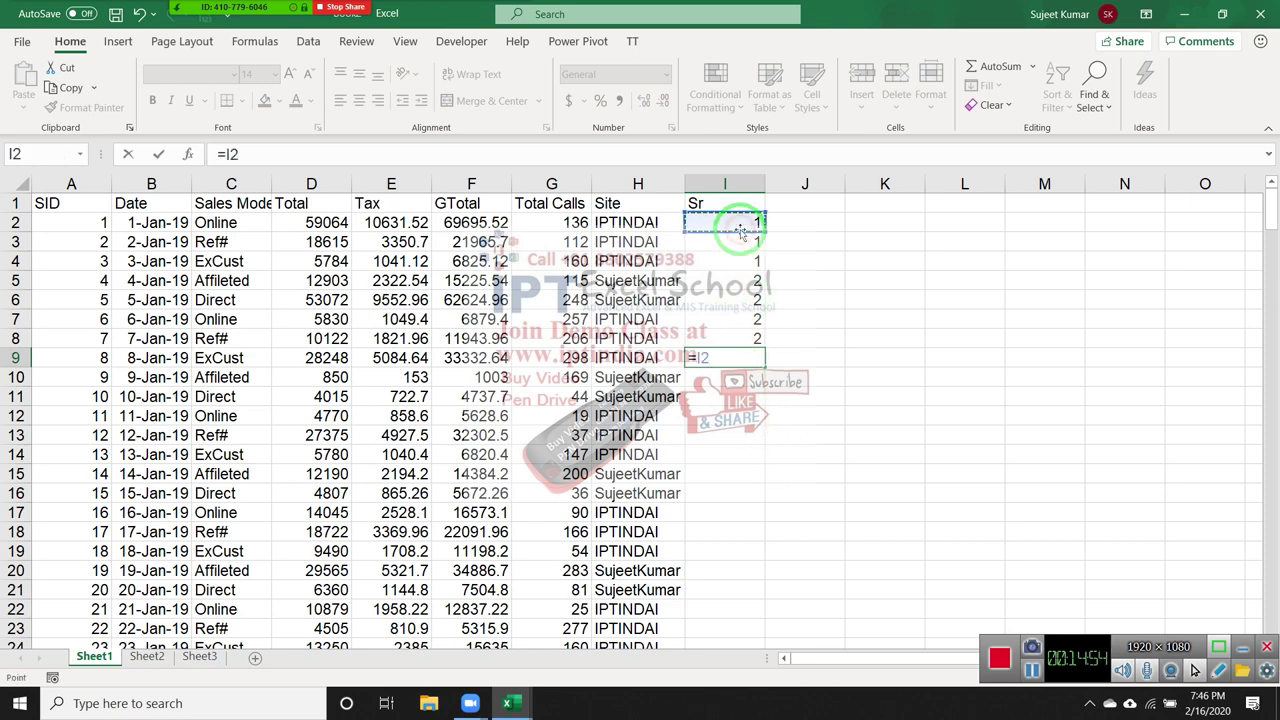
{"action": "type", "text": "+2"}
{"action": "key", "text": "Return"}
{"action": "key", "text": "Up"}
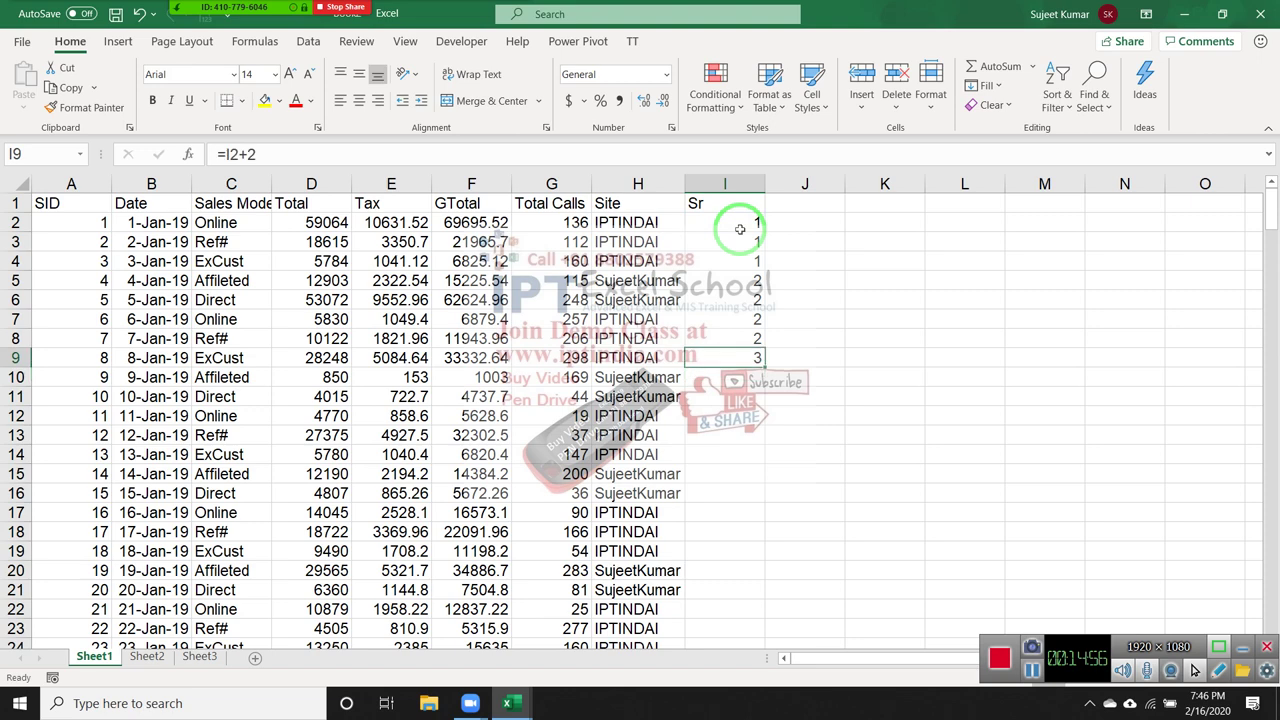
{"action": "key", "text": "shift+Down"}
{"action": "key", "text": "shift+Down"}
{"action": "key", "text": "shift+Down"}
{"action": "key", "text": "ctrl+d"}
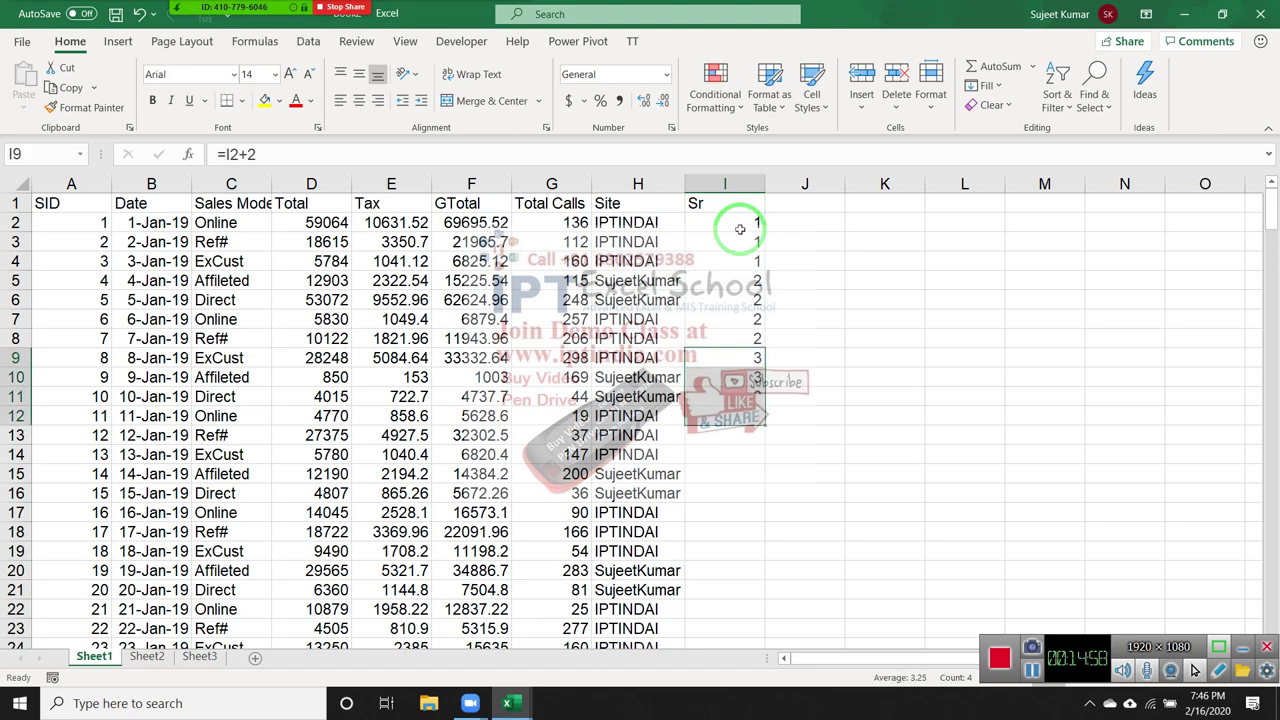
Fill the I9 formula down in blocks through I22, continuing the grouped Sr numbers.
{"action": "key", "text": "Down"}
{"action": "key", "text": "Down"}
{"action": "key", "text": "Down"}
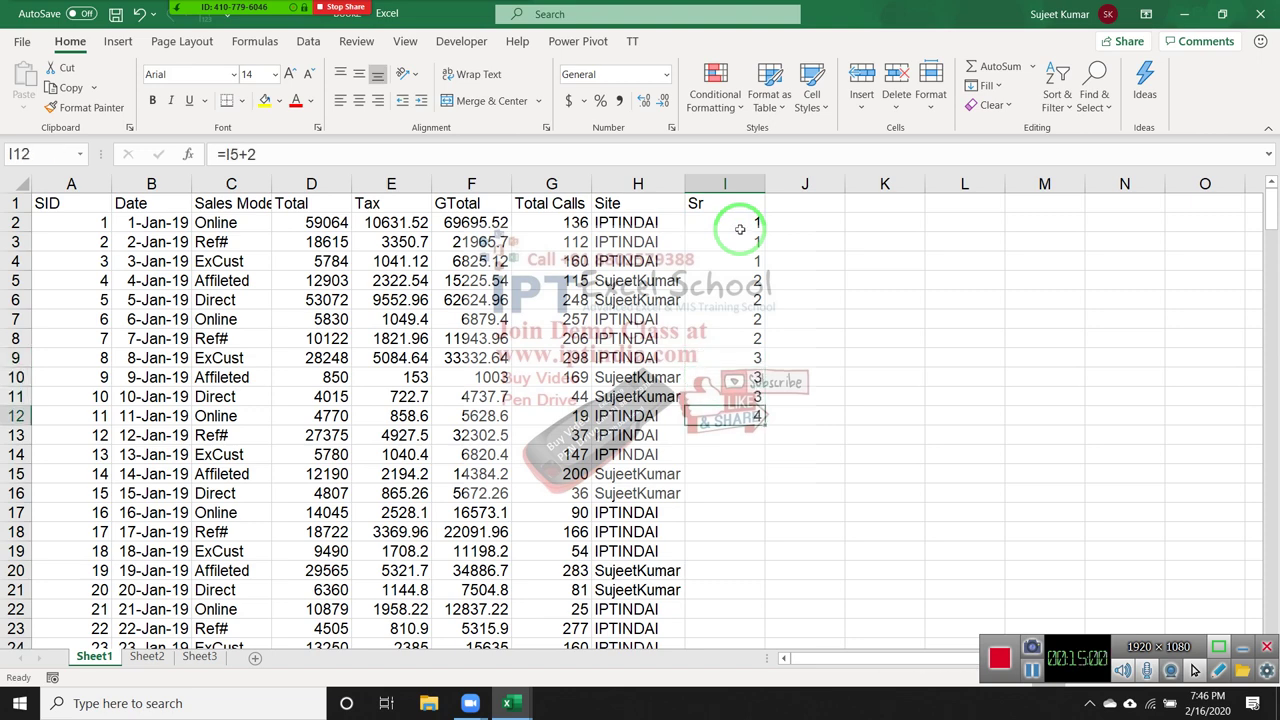
{"action": "key", "text": "shift+Down"}
{"action": "key", "text": "shift+Down"}
{"action": "key", "text": "shift+Down"}
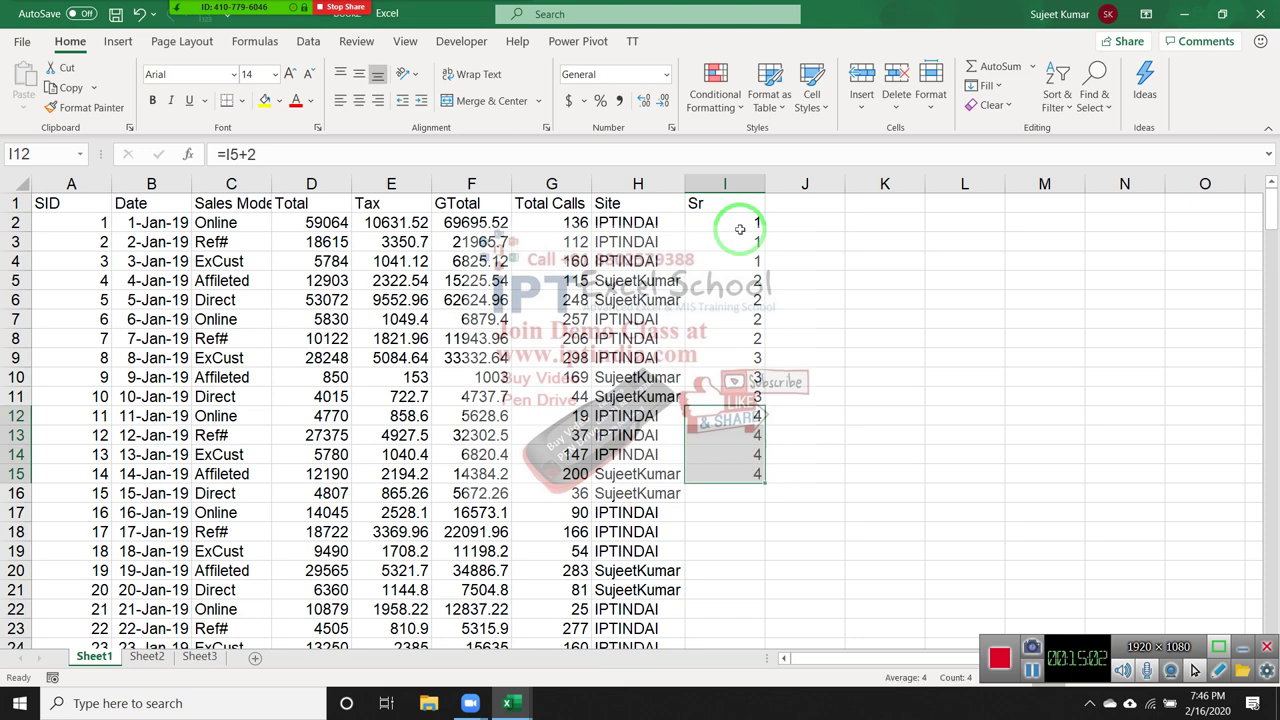
{"action": "key", "text": "Down"}
{"action": "key", "text": "Down"}
{"action": "key", "text": "Down"}
{"action": "key", "text": "shift+Down"}
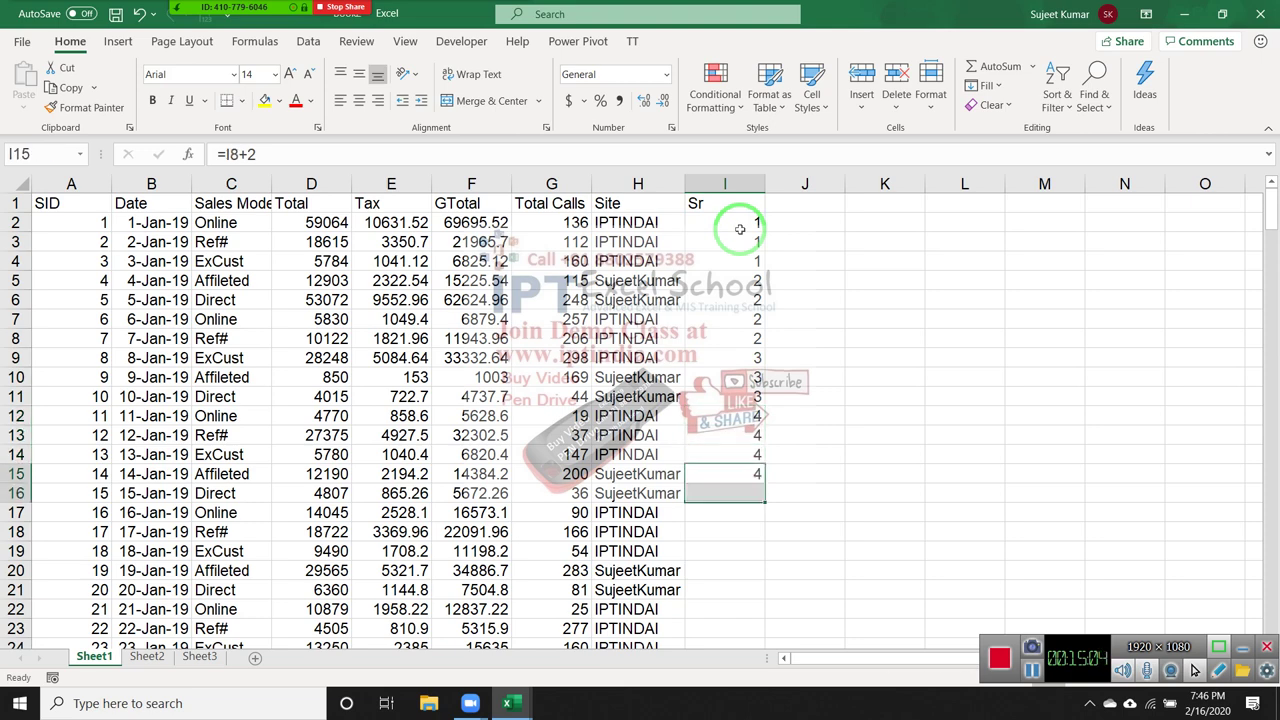
{"action": "key", "text": "Down"}
{"action": "key", "text": "ctrl+d"}
{"action": "key", "text": "shift+Down"}
{"action": "key", "text": "shift+Down"}
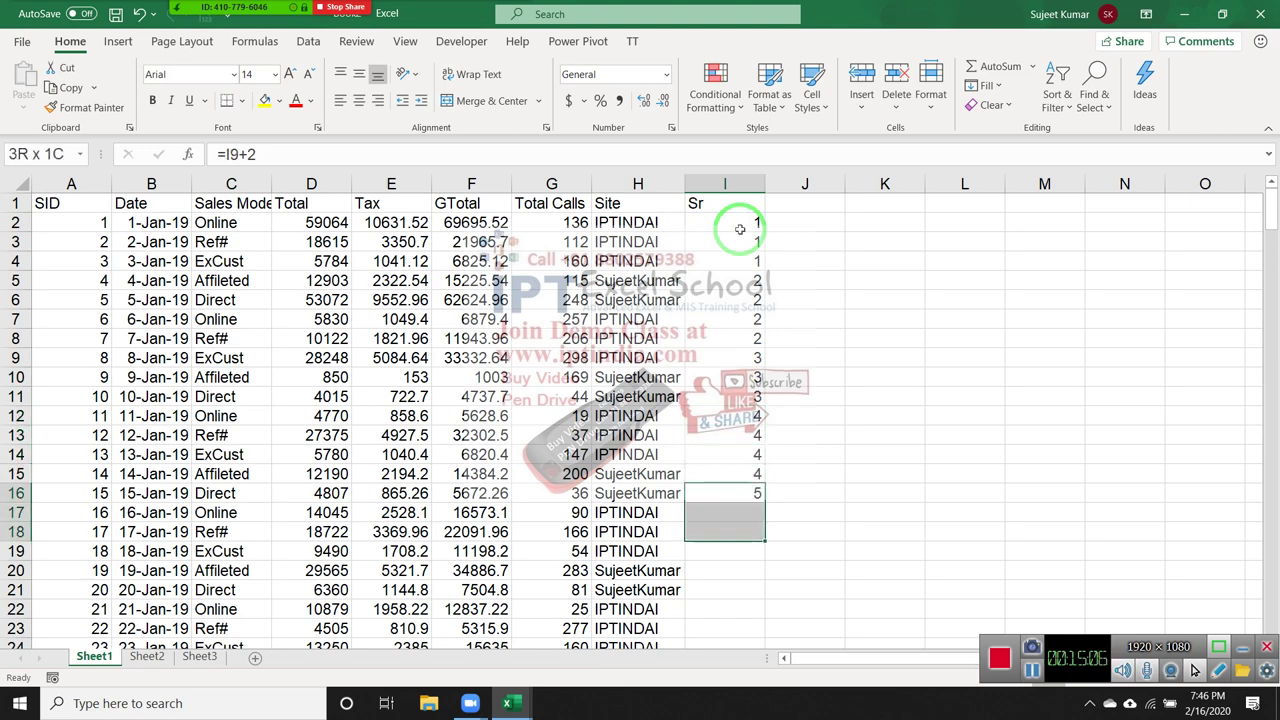
{"action": "key", "text": "shift+Down"}
{"action": "key", "text": "ctrl+d"}
{"action": "key", "text": "Down"}
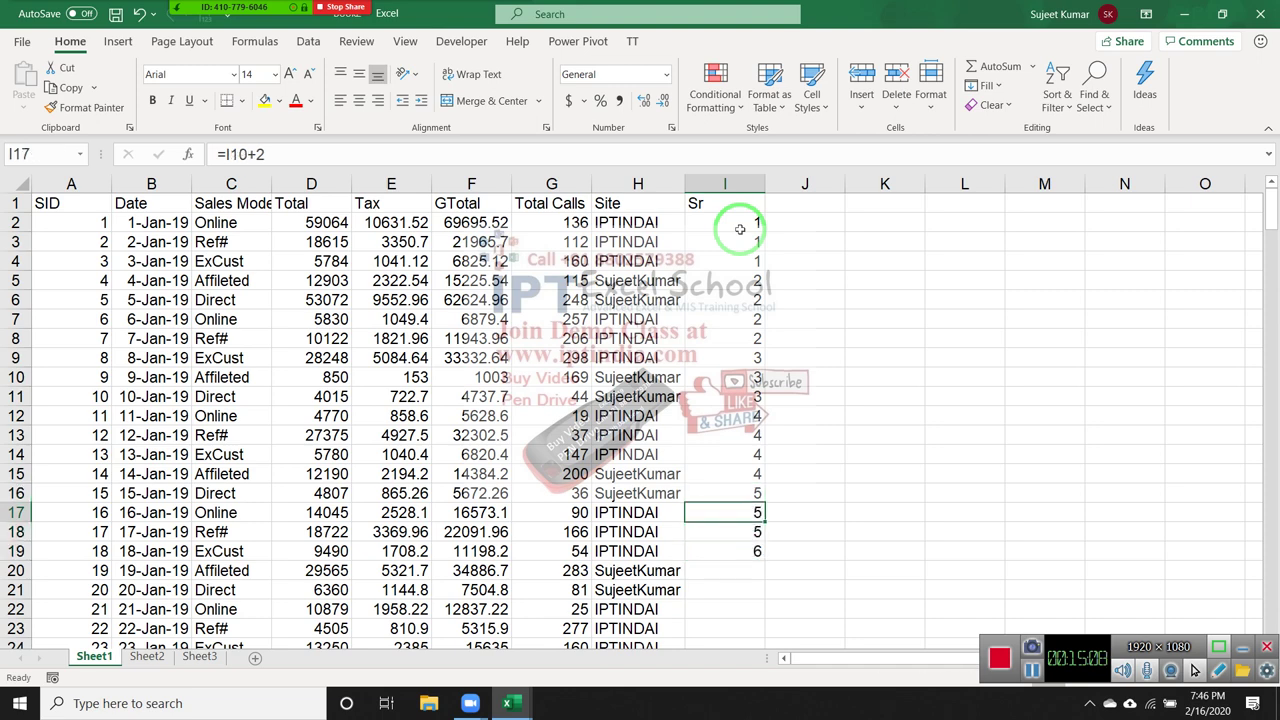
{"action": "key", "text": "Up"}
{"action": "key", "text": "shift+Down"}
{"action": "key", "text": "shift+Down"}
{"action": "key", "text": "Down"}
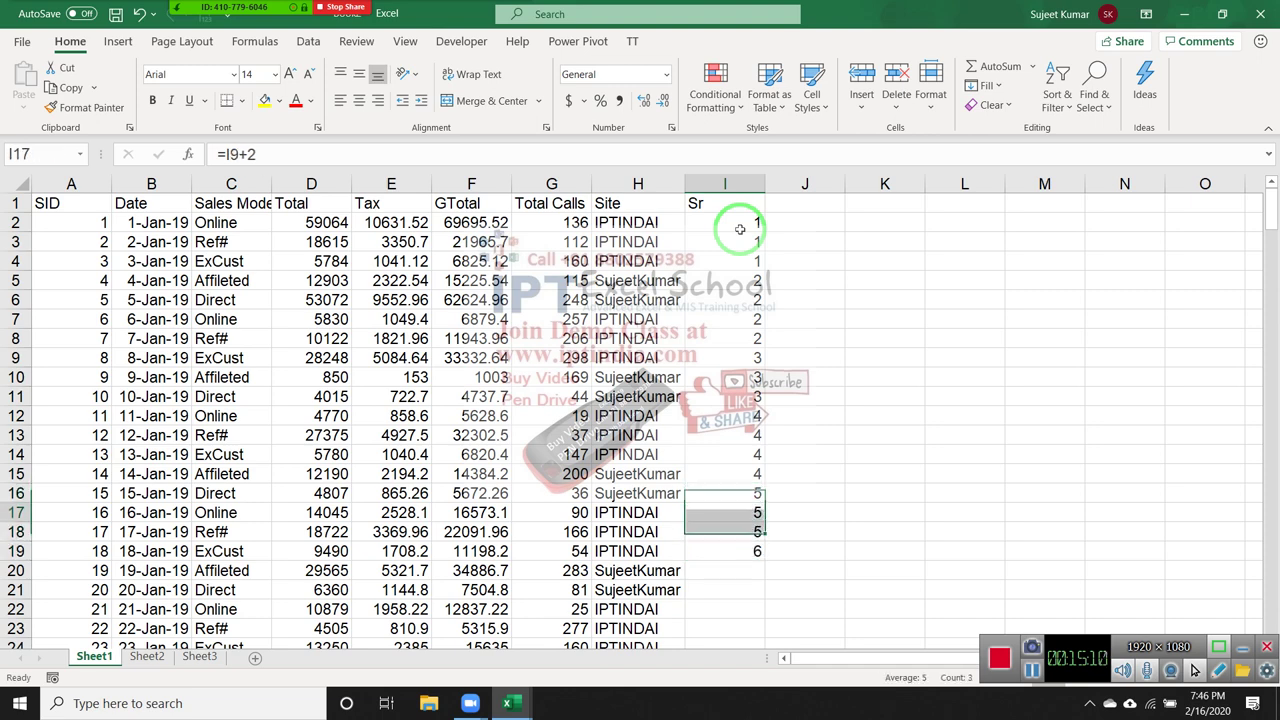
{"action": "key", "text": "Down"}
{"action": "key", "text": "Down"}
{"action": "key", "text": "shift+Down"}
{"action": "key", "text": "shift+Down"}
{"action": "key", "text": "shift+Down"}
{"action": "key", "text": "ctrl+d"}
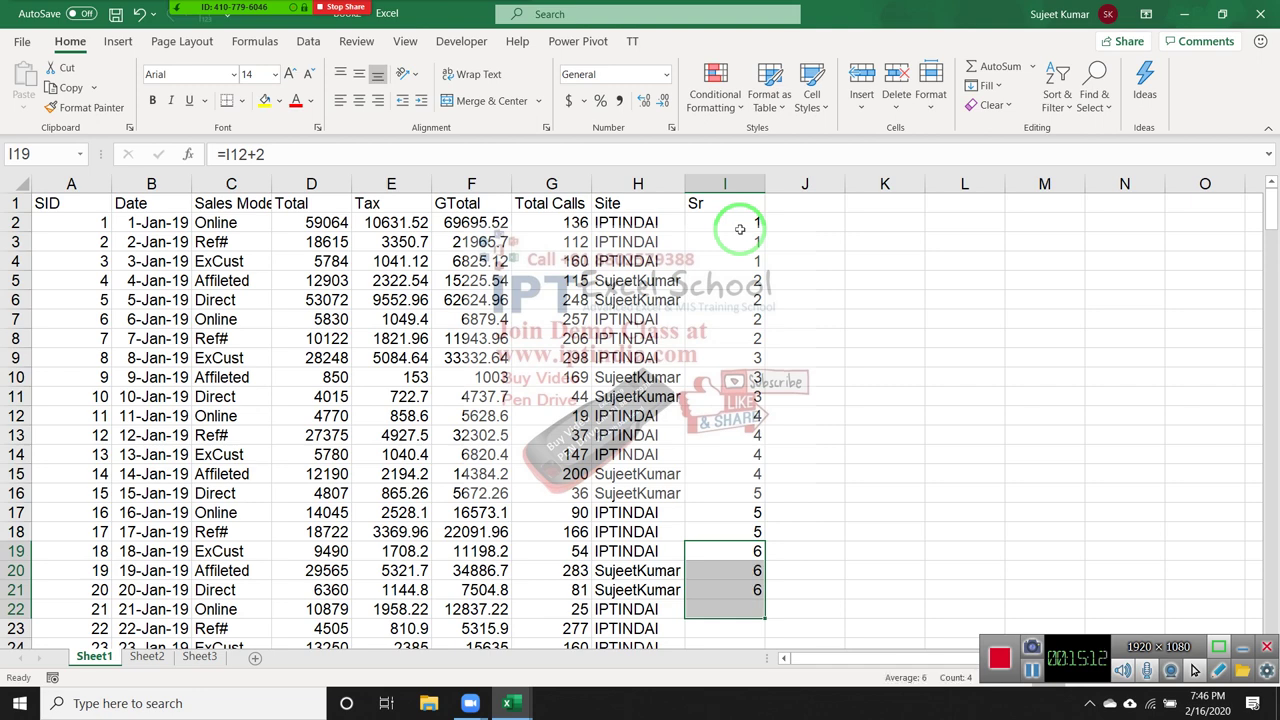
Review the Sr values and select the formula block I9:I22.
{"action": "key", "text": "Down"}
{"action": "key", "text": "Down"}
{"action": "left_click_drag", "start_coordinate": [262, 200], "coordinate": [689, 236]}
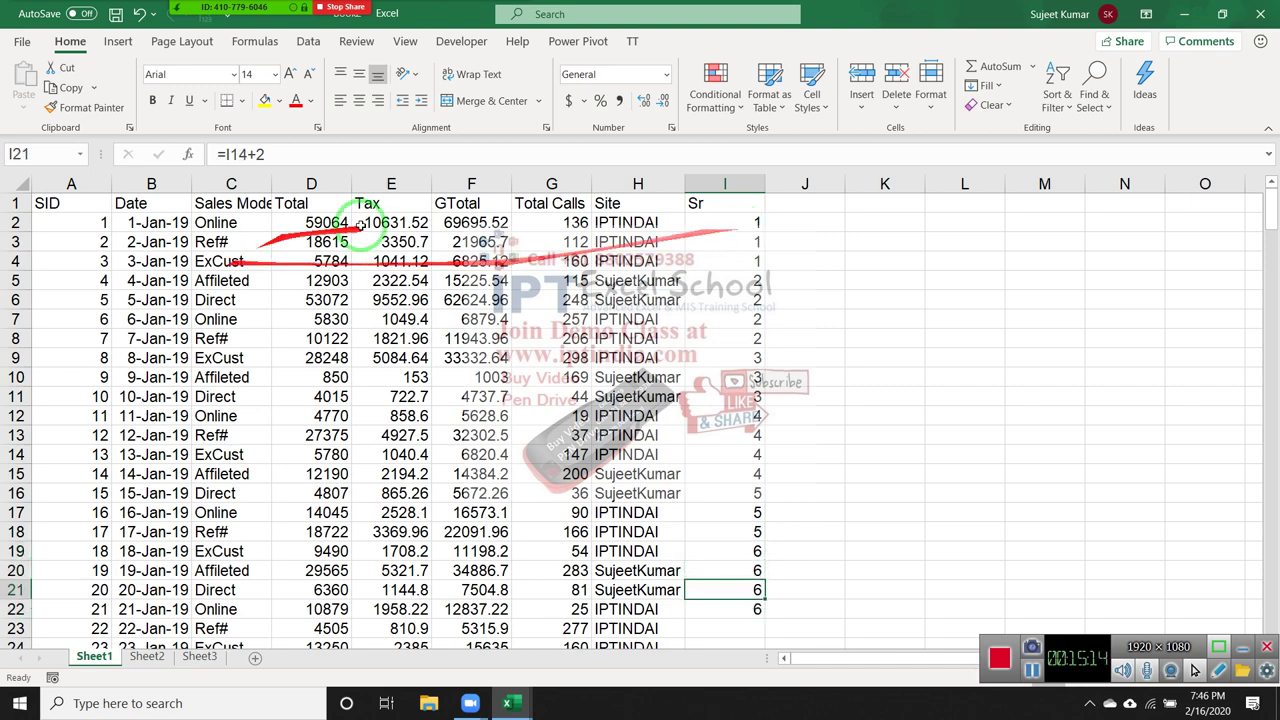
{"action": "left_click", "coordinate": [750, 300]}
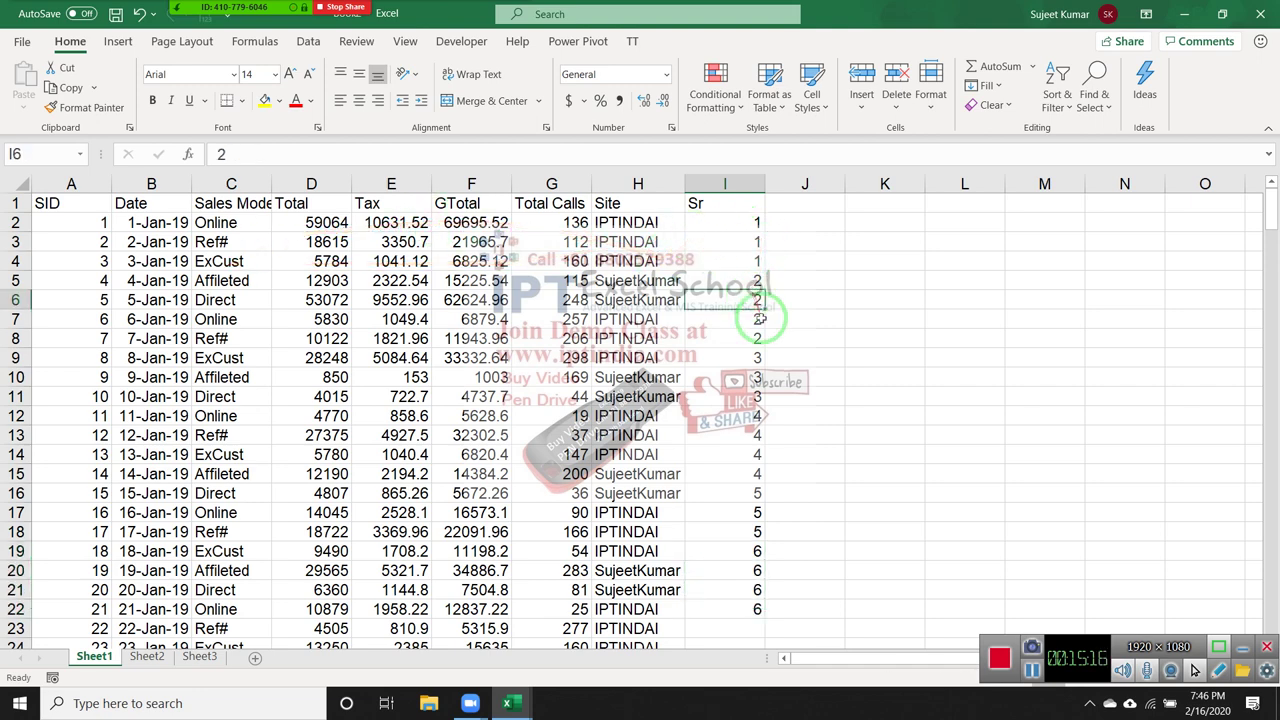
{"action": "key", "text": "Down"}
{"action": "key", "text": "Down"}
{"action": "key", "text": "Down"}
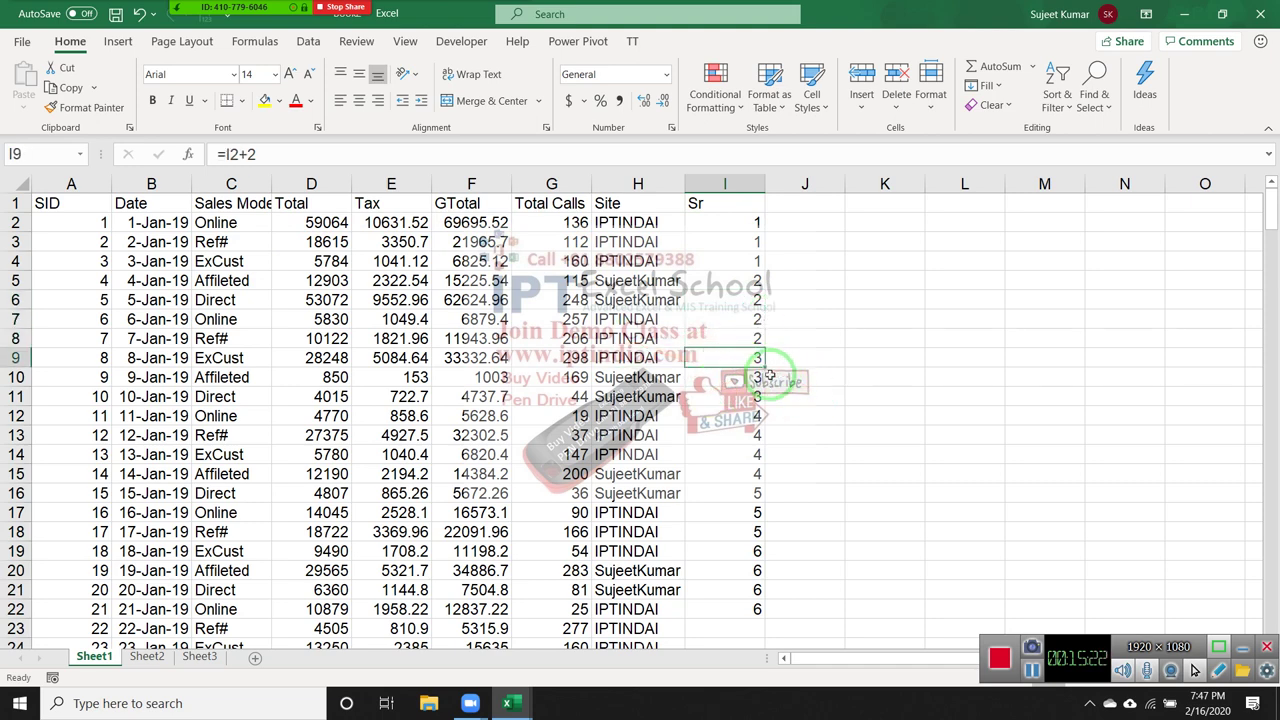
{"action": "key", "text": "ctrl+shift+Down"}
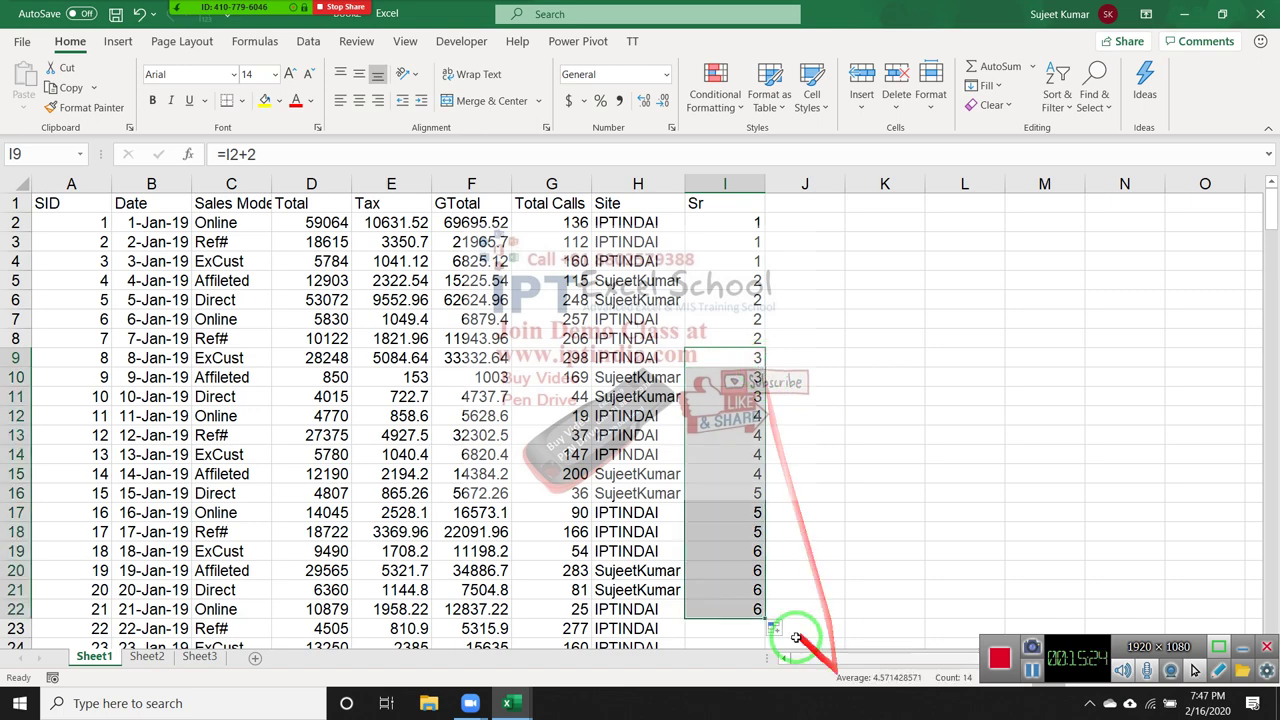
Double-click the fill handle to extend the Sr formulas down column I, checking I16:I18.
{"action": "left_click", "coordinate": [760, 614]}
{"action": "double_click", "coordinate": [766, 615]}
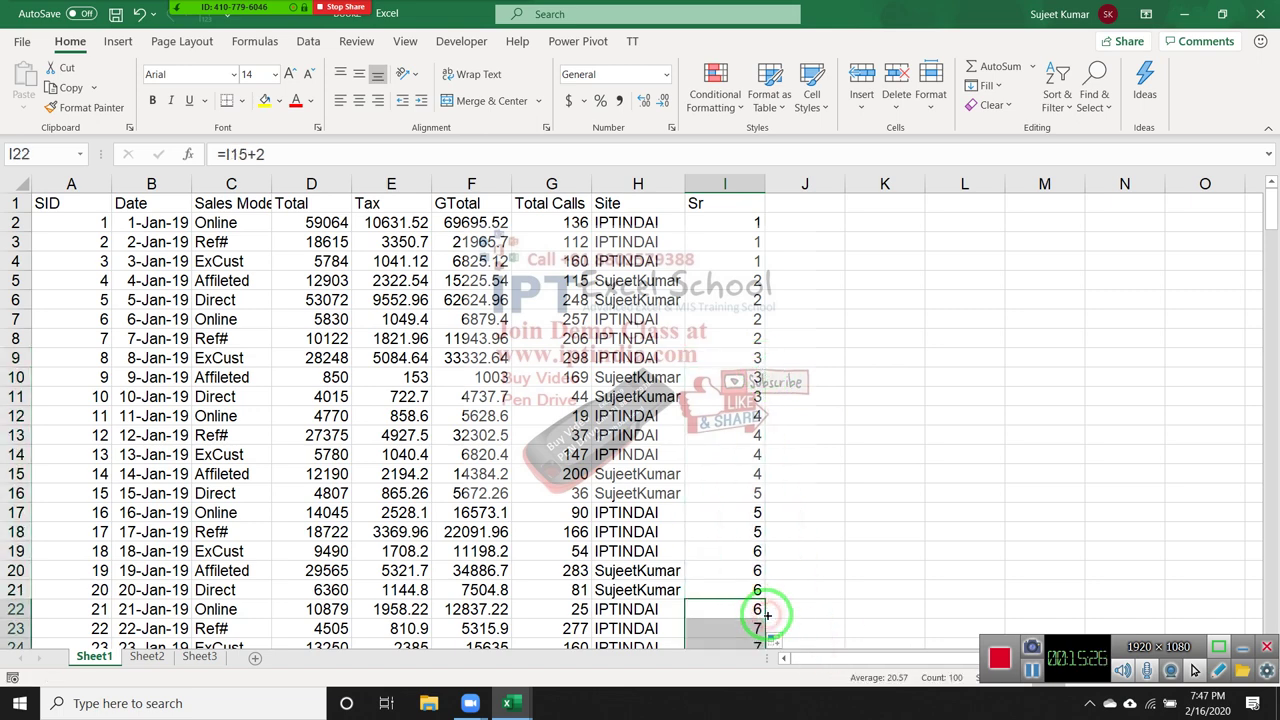
{"action": "left_click", "coordinate": [745, 494]}
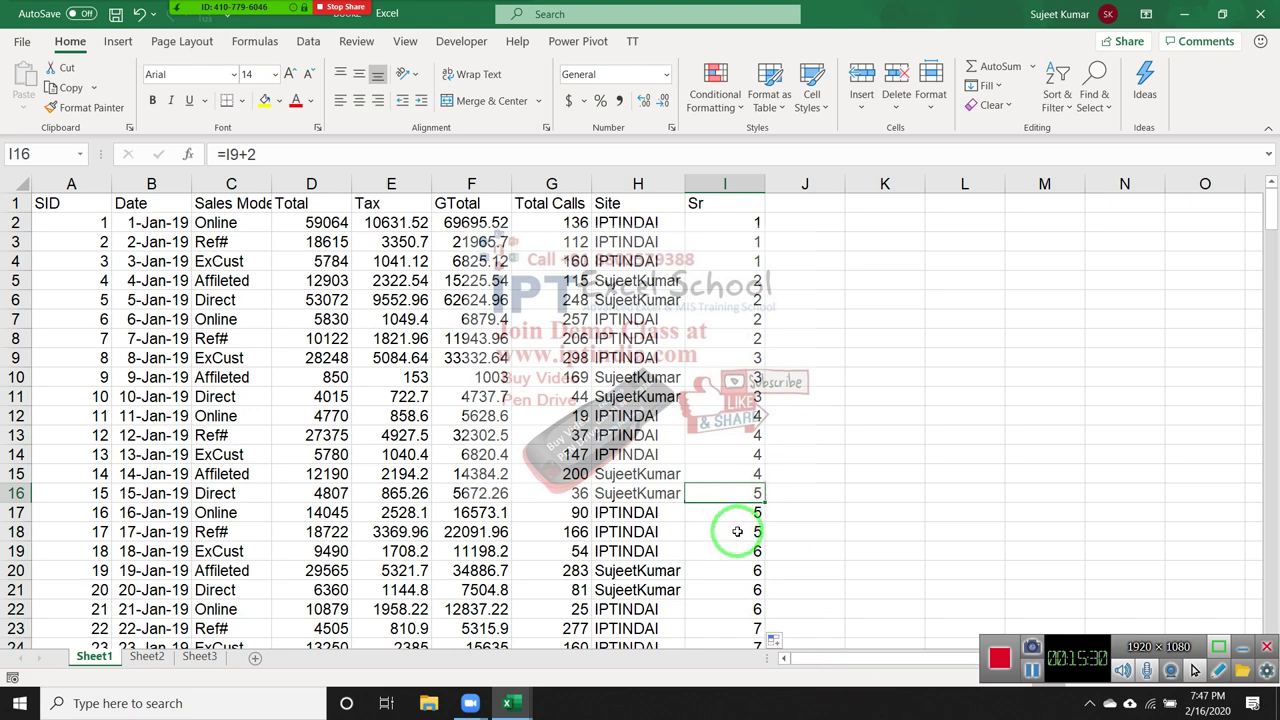
{"action": "left_click_drag", "start_coordinate": [737, 529], "coordinate": [731, 503]}
{"action": "scroll", "coordinate": [731, 503], "scroll_direction": "down", "scroll_amount": 1}
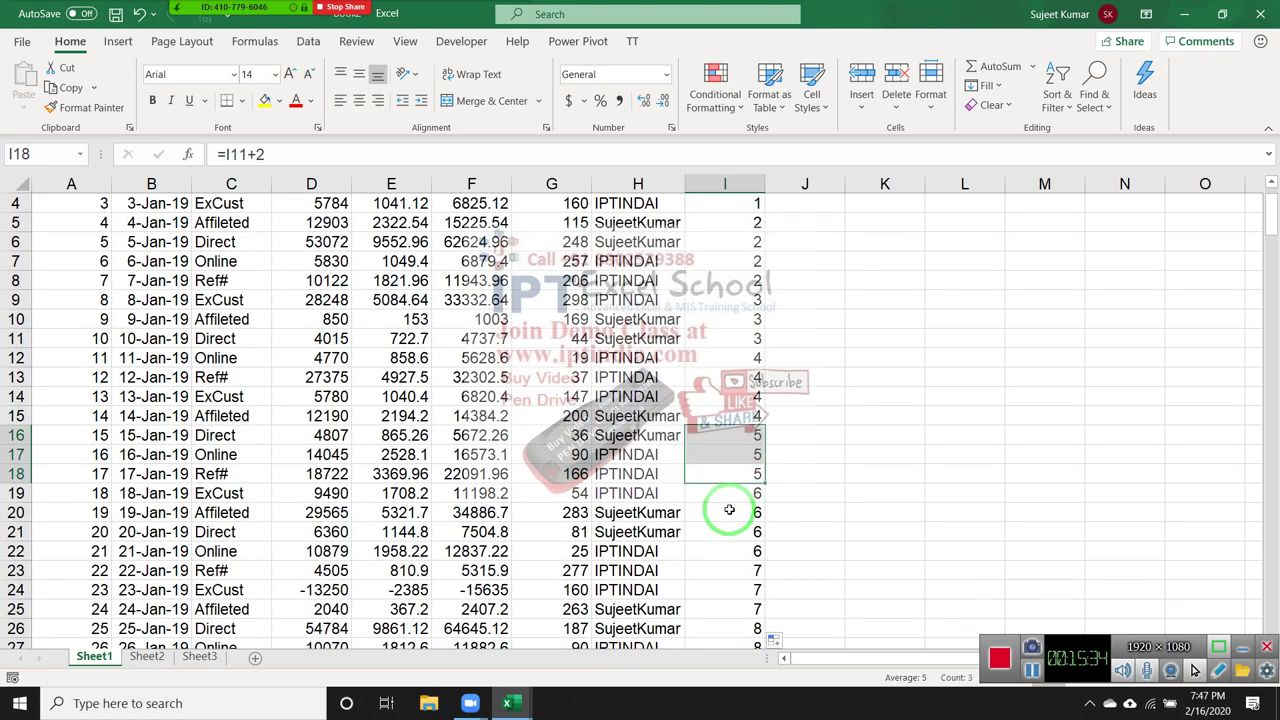
{"action": "scroll", "coordinate": [729, 510], "scroll_direction": "up", "scroll_amount": 1}
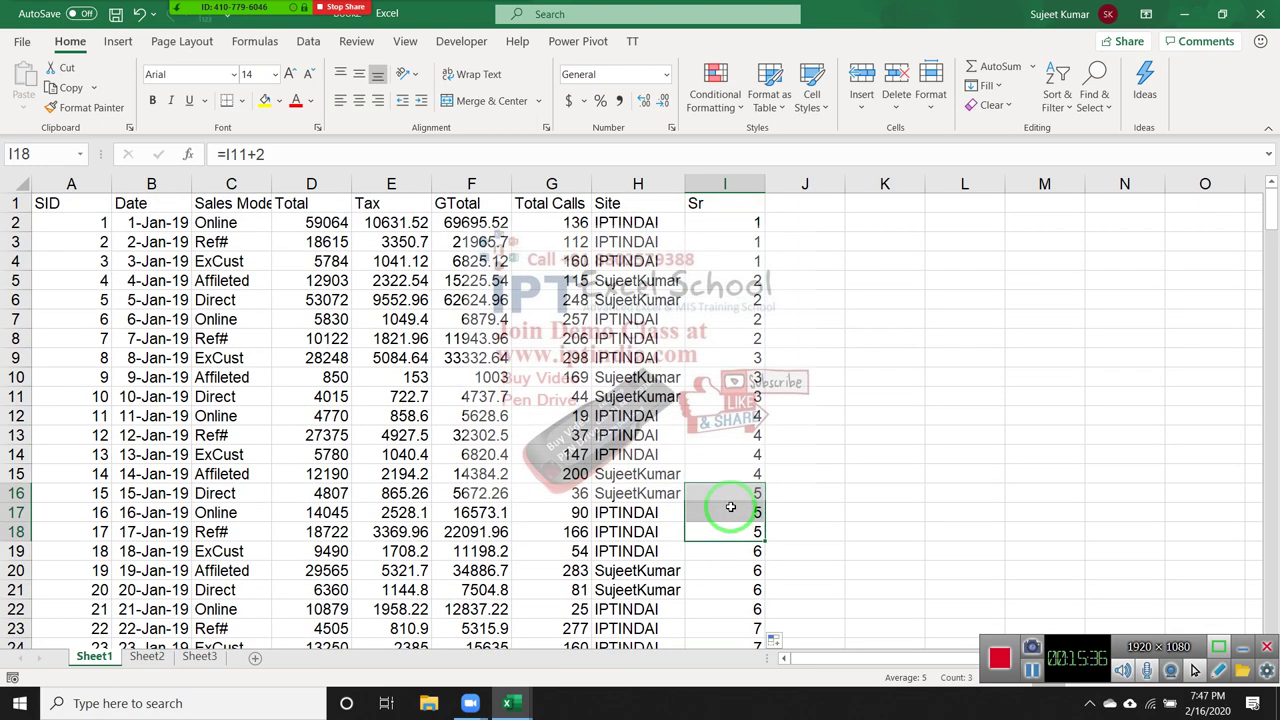
{"action": "scroll", "coordinate": [731, 507], "scroll_direction": "down", "scroll_amount": 1}
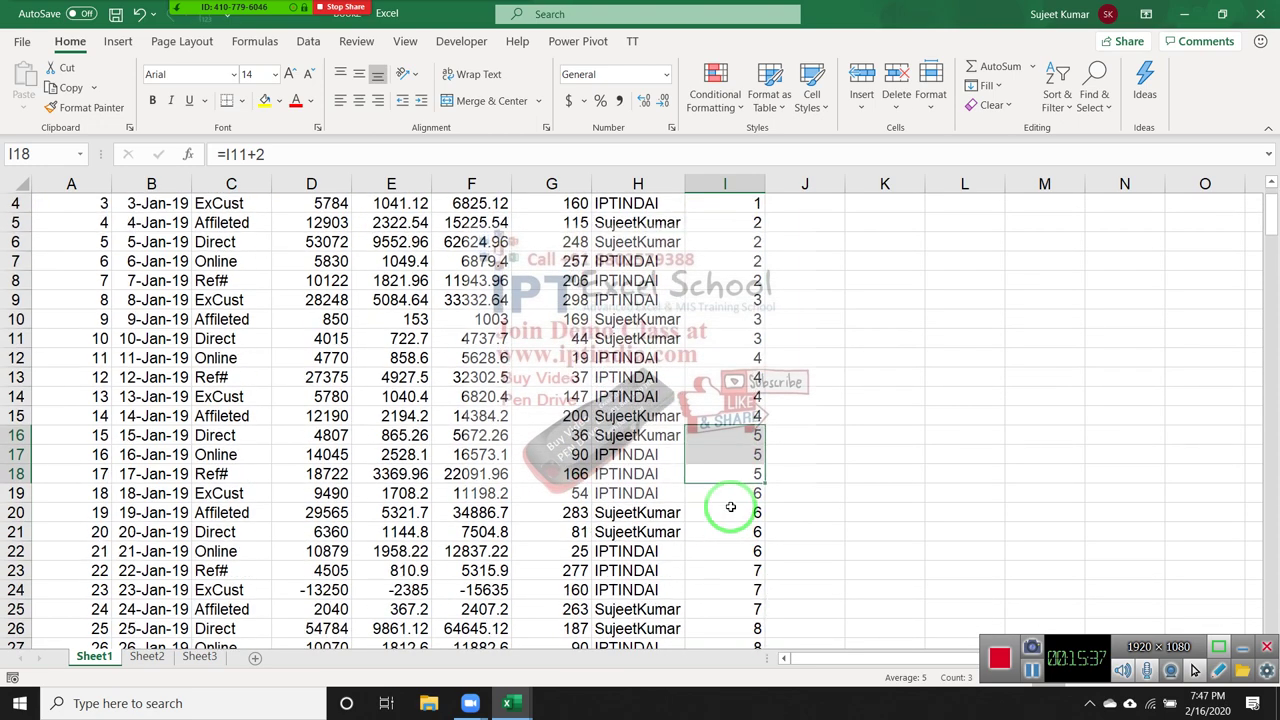
{"action": "left_click_drag", "start_coordinate": [731, 498], "coordinate": [731, 551]}
{"action": "scroll", "coordinate": [731, 545], "scroll_direction": "down", "scroll_amount": 2}
Verify the pattern around I19:I23 and further down, confirming I80 holds =I73+2.
{"action": "left_click", "coordinate": [728, 452]}
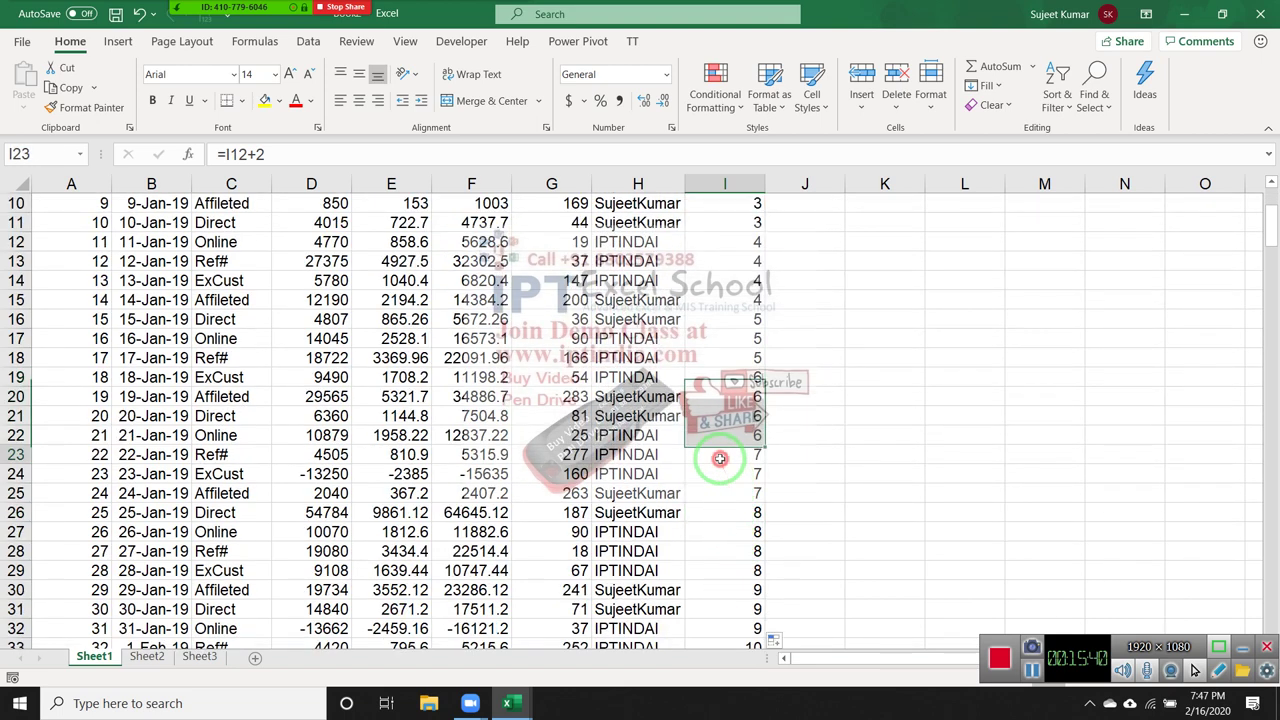
{"action": "left_click", "coordinate": [723, 435]}
{"action": "left_click_drag", "start_coordinate": [723, 435], "coordinate": [725, 380]}
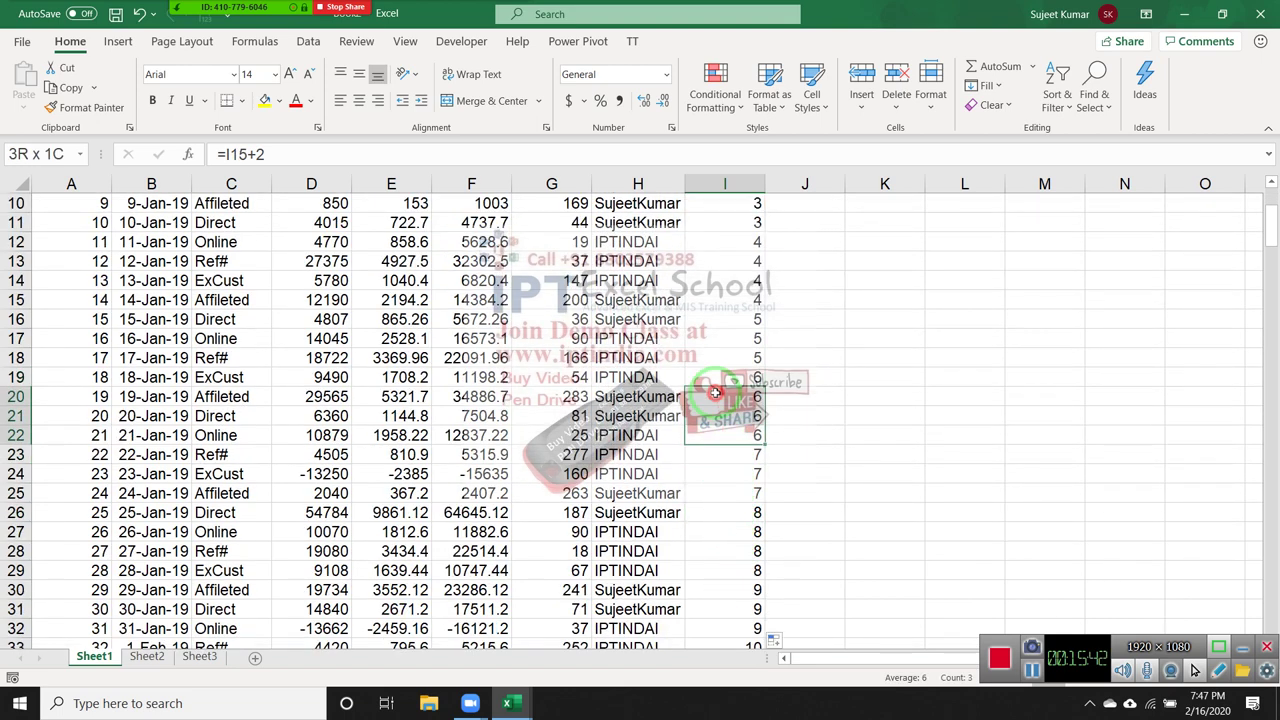
{"action": "left_click_drag", "start_coordinate": [730, 460], "coordinate": [731, 521]}
{"action": "scroll", "coordinate": [733, 480], "scroll_direction": "down", "scroll_amount": 1}
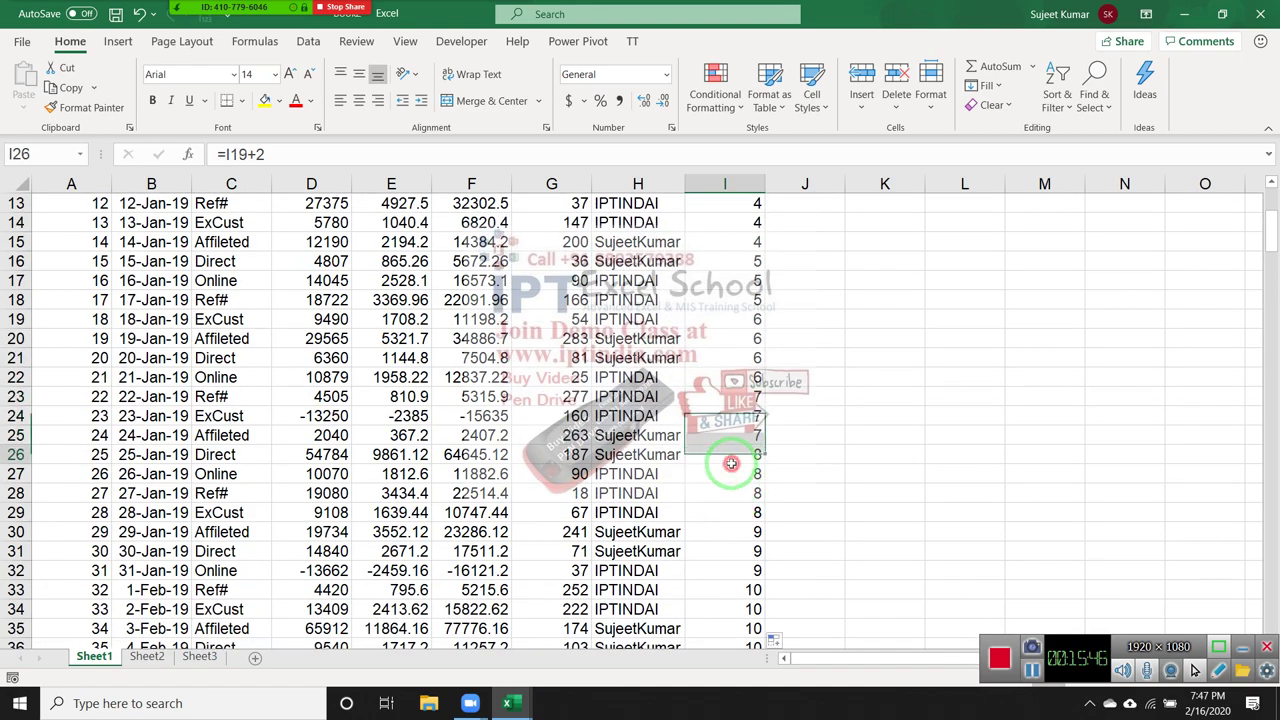
{"action": "scroll", "coordinate": [731, 525], "scroll_direction": "down", "scroll_amount": 1}
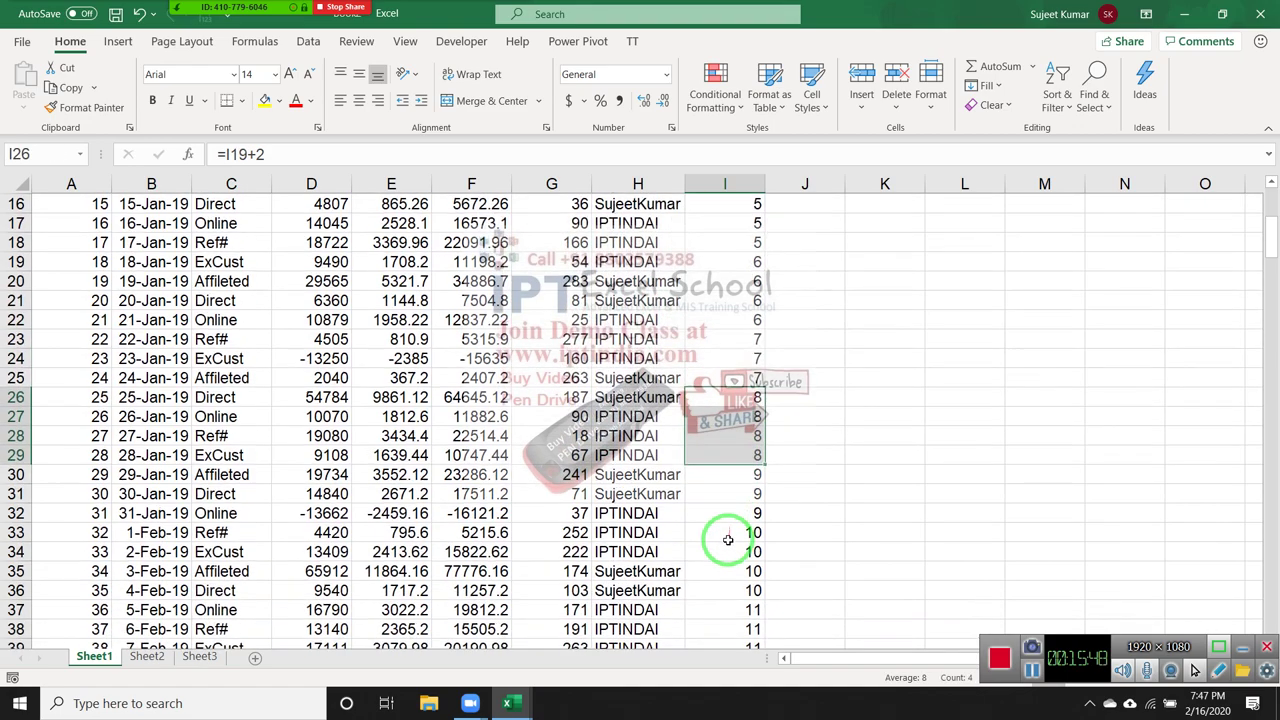
{"action": "scroll", "coordinate": [730, 534], "scroll_direction": "down", "scroll_amount": 3}
{"action": "scroll", "coordinate": [725, 536], "scroll_direction": "down", "scroll_amount": 1}
{"action": "scroll", "coordinate": [727, 540], "scroll_direction": "down", "scroll_amount": 4}
{"action": "scroll", "coordinate": [725, 540], "scroll_direction": "down", "scroll_amount": 5}
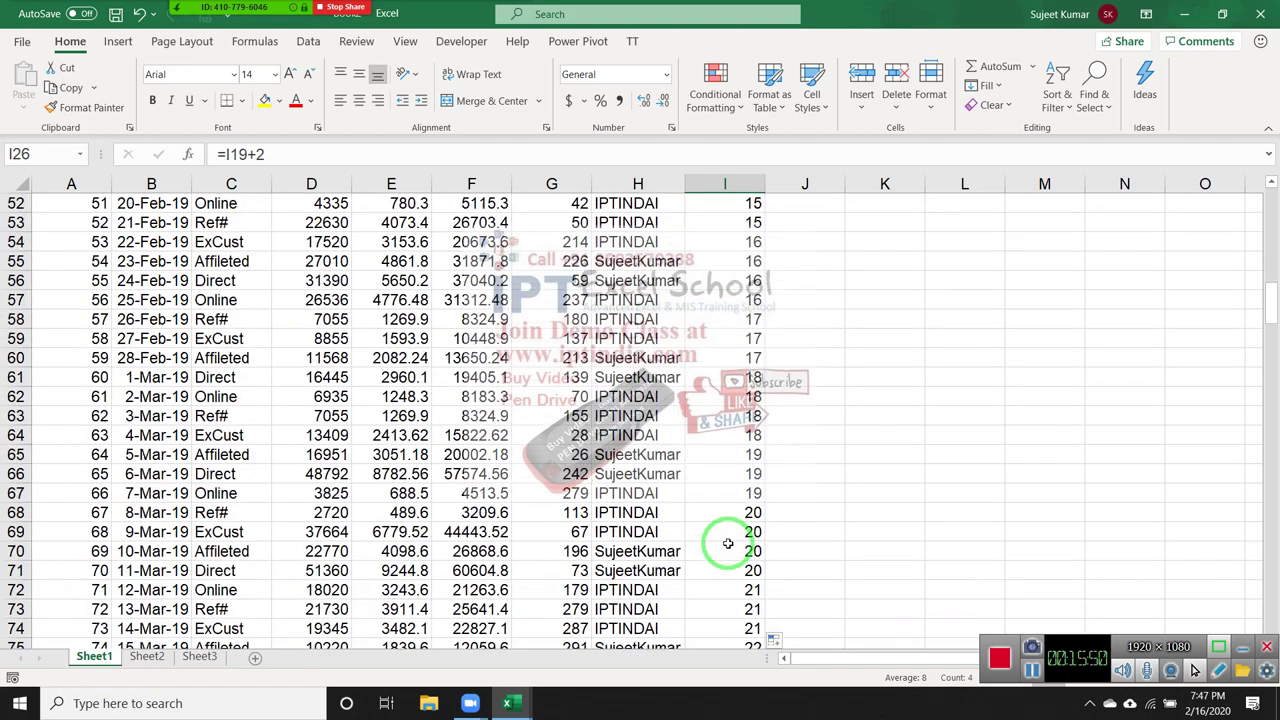
{"action": "scroll", "coordinate": [720, 534], "scroll_direction": "down", "scroll_amount": 3}
{"action": "scroll", "coordinate": [721, 527], "scroll_direction": "down", "scroll_amount": 1}
{"action": "left_click", "coordinate": [752, 513]}
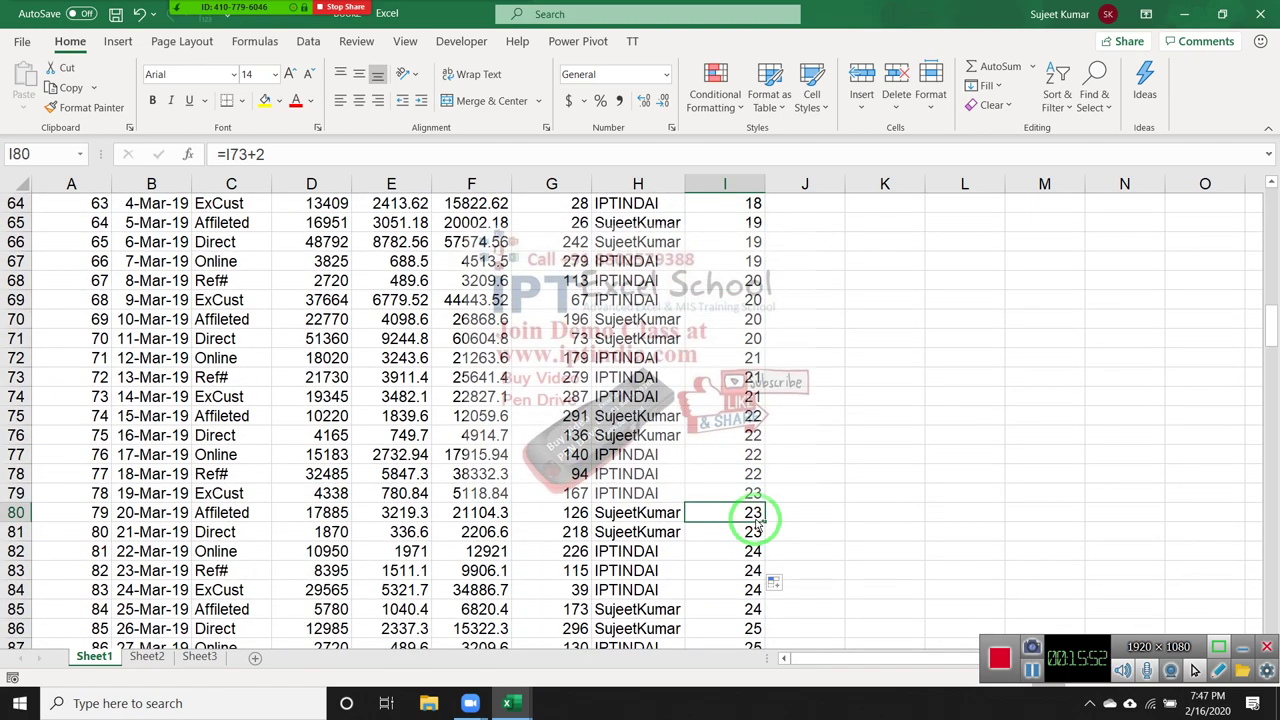
{"action": "key", "text": "ctrl+Down"}
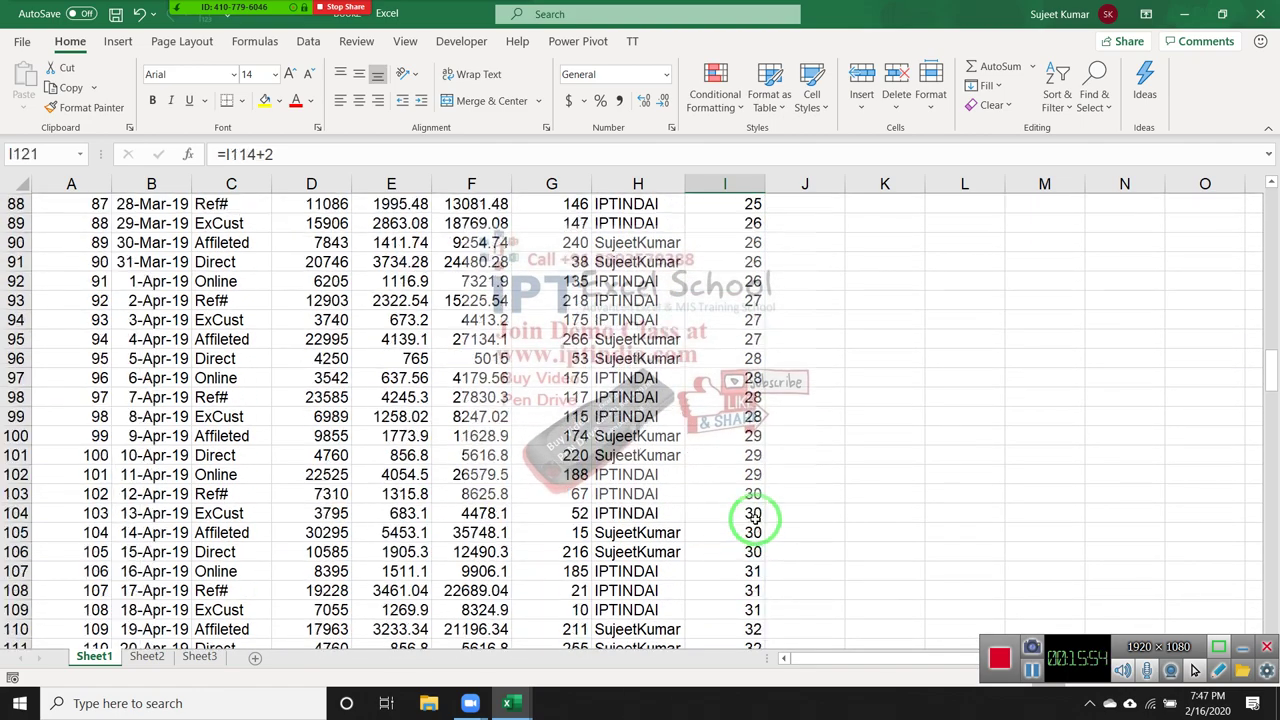
{"action": "key", "text": "Down"}
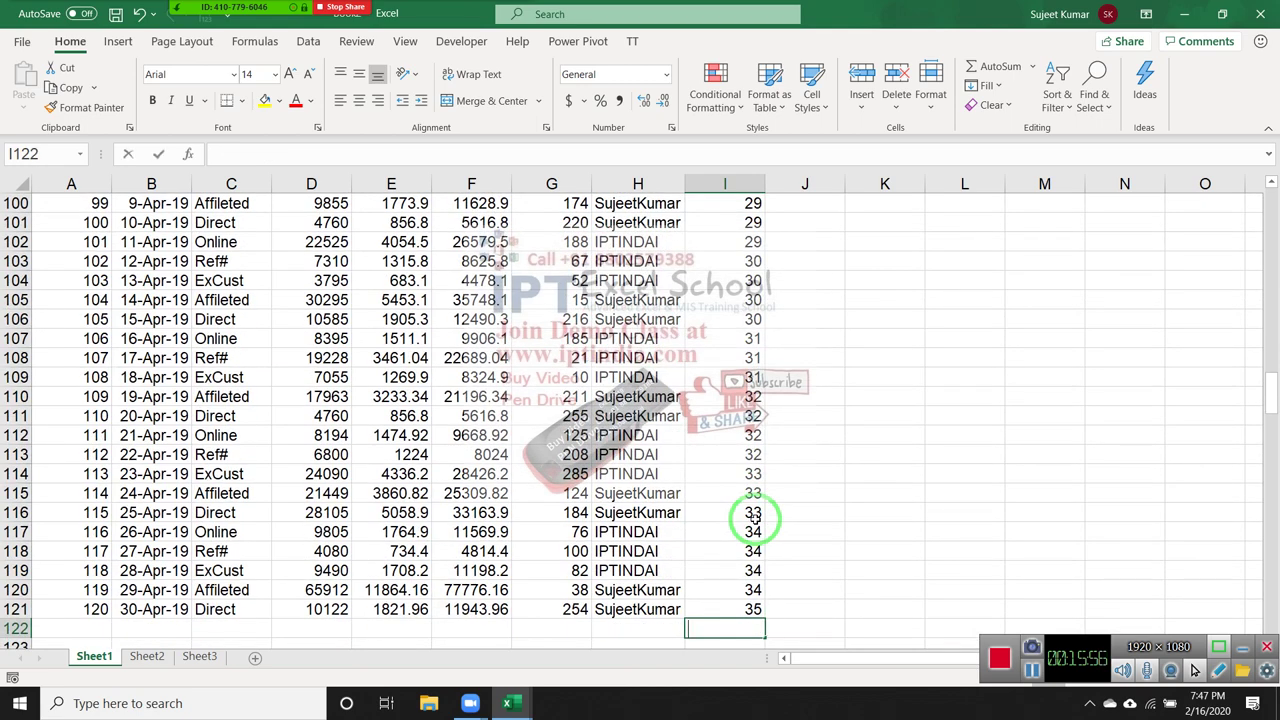
{"action": "type", "text": "1"}
{"action": "key", "text": "Return"}
{"action": "type", "text": "2"}
{"action": "key", "text": "Return"}
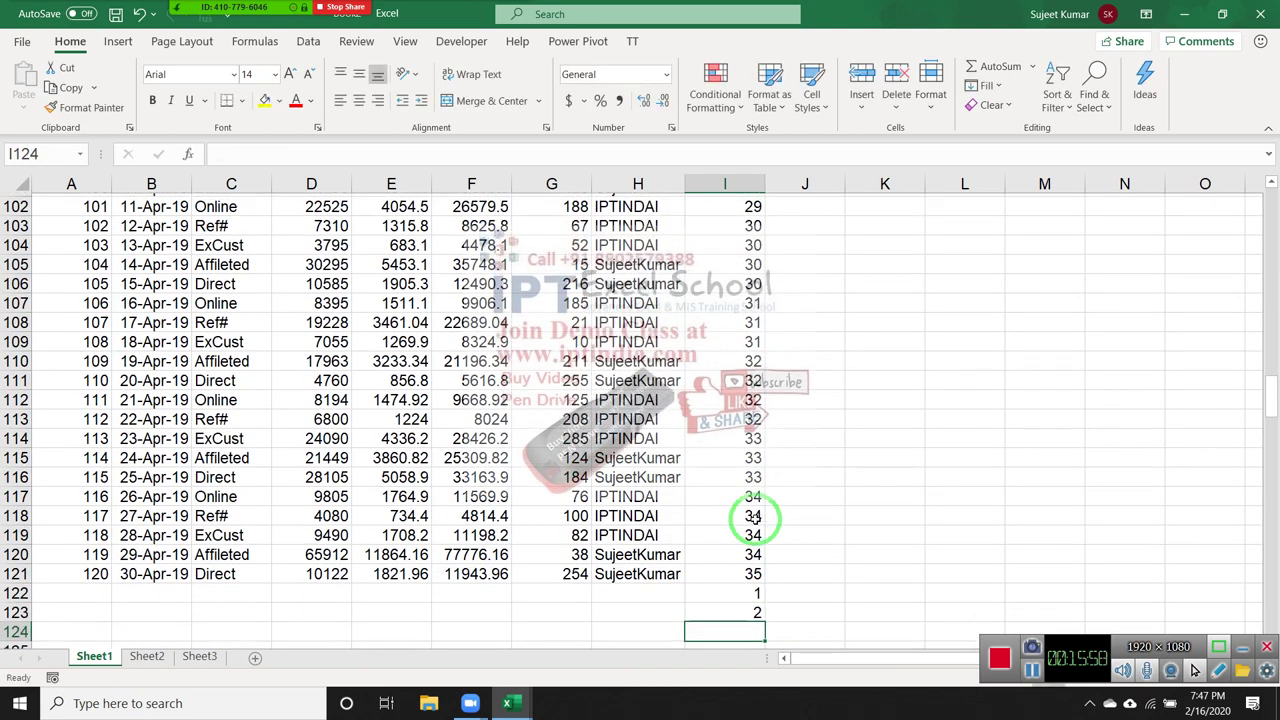
{"action": "key", "text": "Up"}
{"action": "key", "text": "Up"}
{"action": "key", "text": "shift+Down"}
{"action": "scroll", "coordinate": [870, 450], "scroll_direction": "down", "scroll_amount": 4}
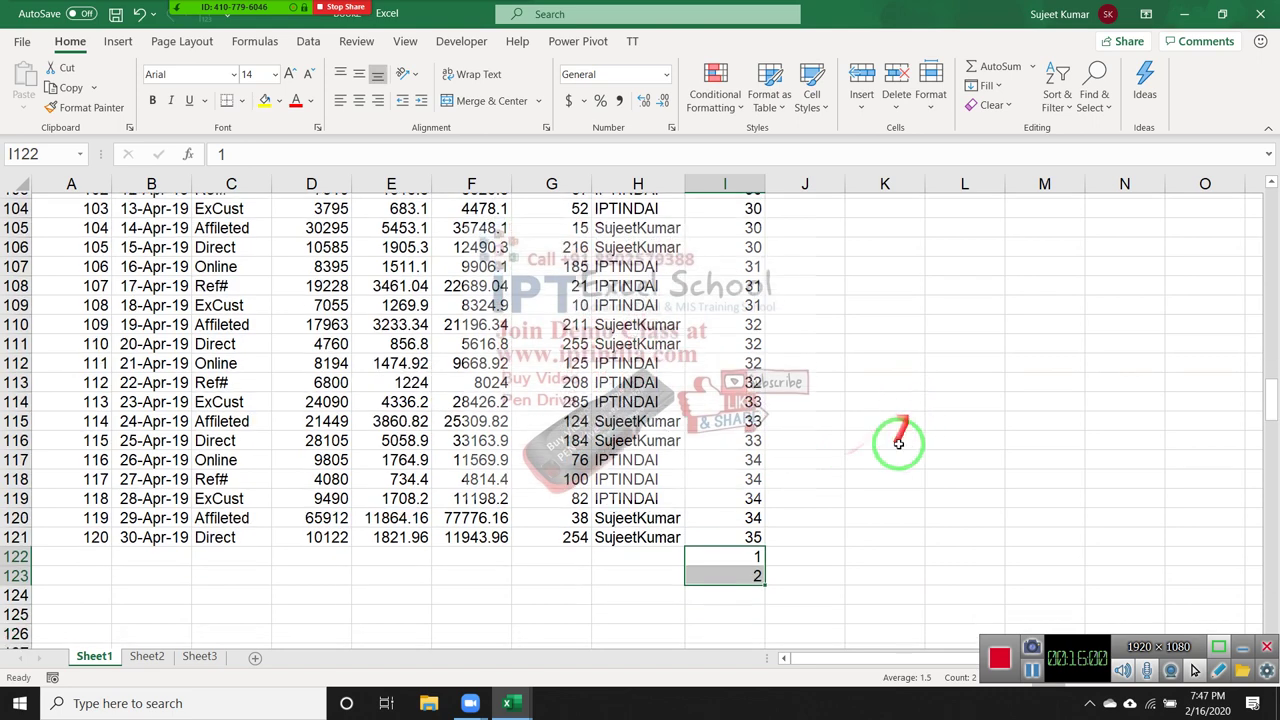
{"action": "left_click_drag", "start_coordinate": [765, 382], "coordinate": [765, 612]}
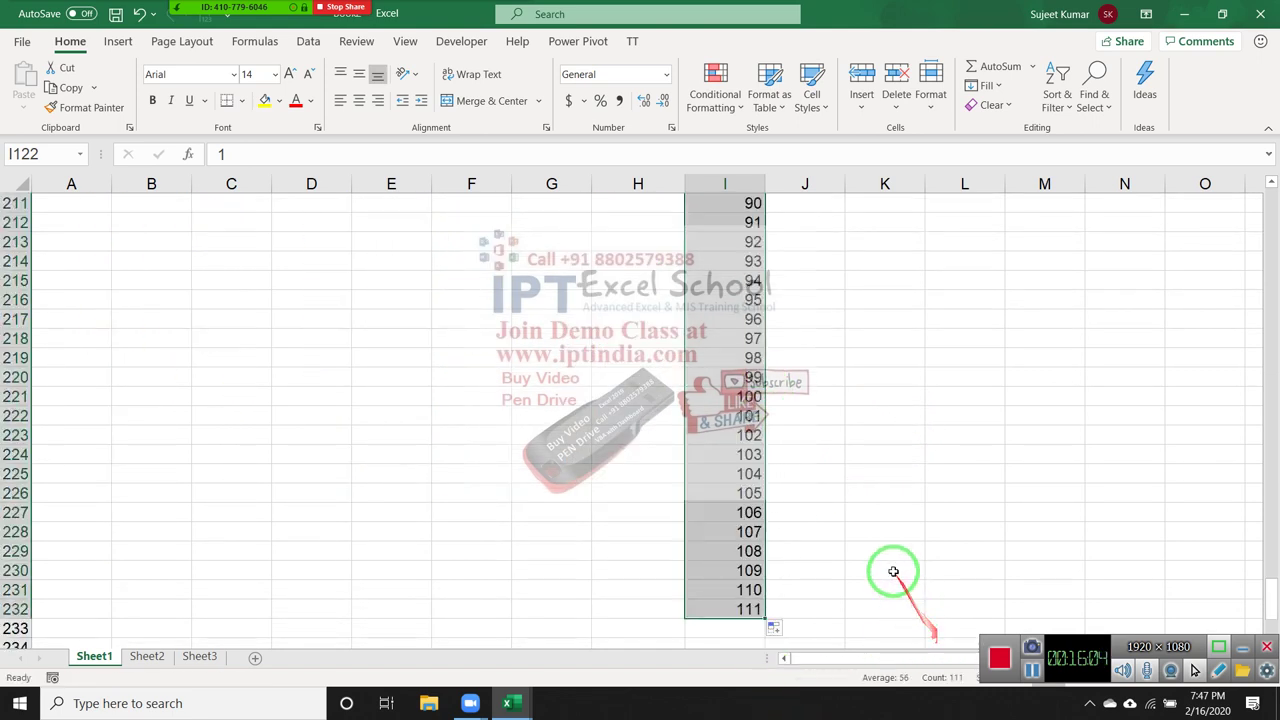
{"action": "scroll", "coordinate": [786, 449], "scroll_direction": "up", "scroll_amount": 7}
{"action": "scroll", "coordinate": [787, 452], "scroll_direction": "up", "scroll_amount": 7}
{"action": "scroll", "coordinate": [787, 452], "scroll_direction": "up", "scroll_amount": 7}
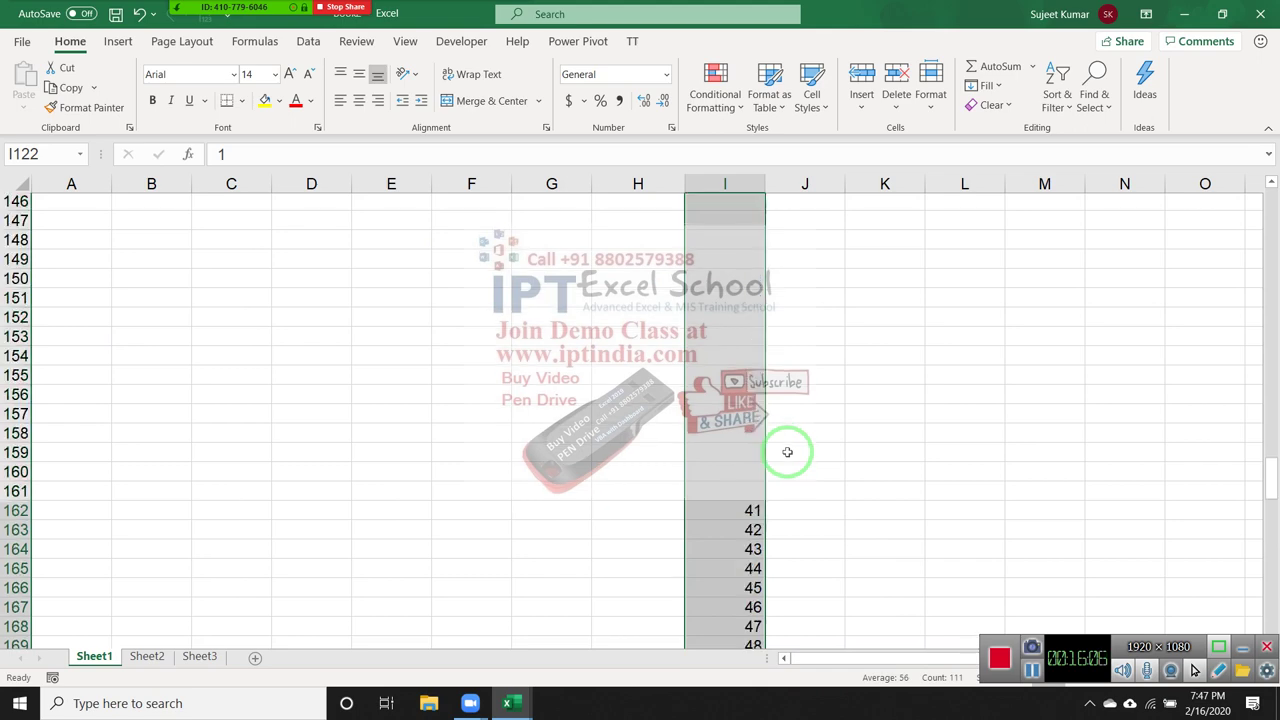
{"action": "key", "text": "ctrl+z"}
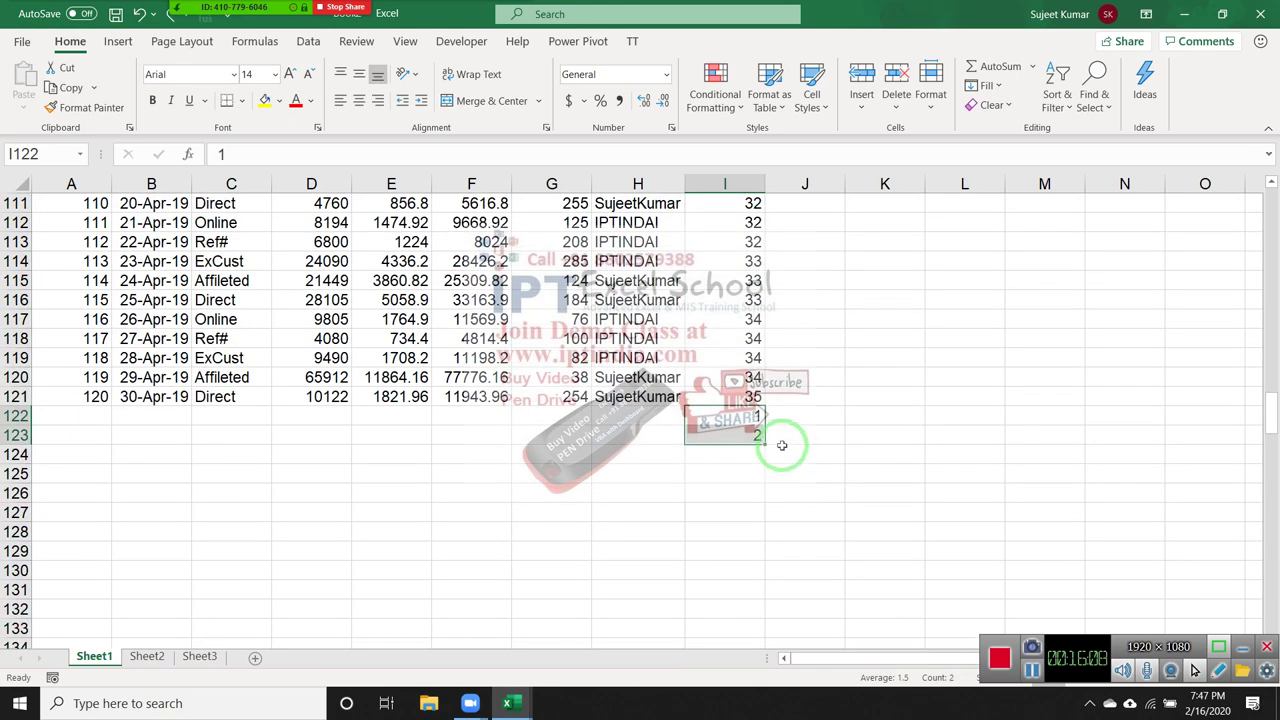
{"action": "key", "text": "ctrl+z"}
{"action": "key", "text": "ctrl+z"}
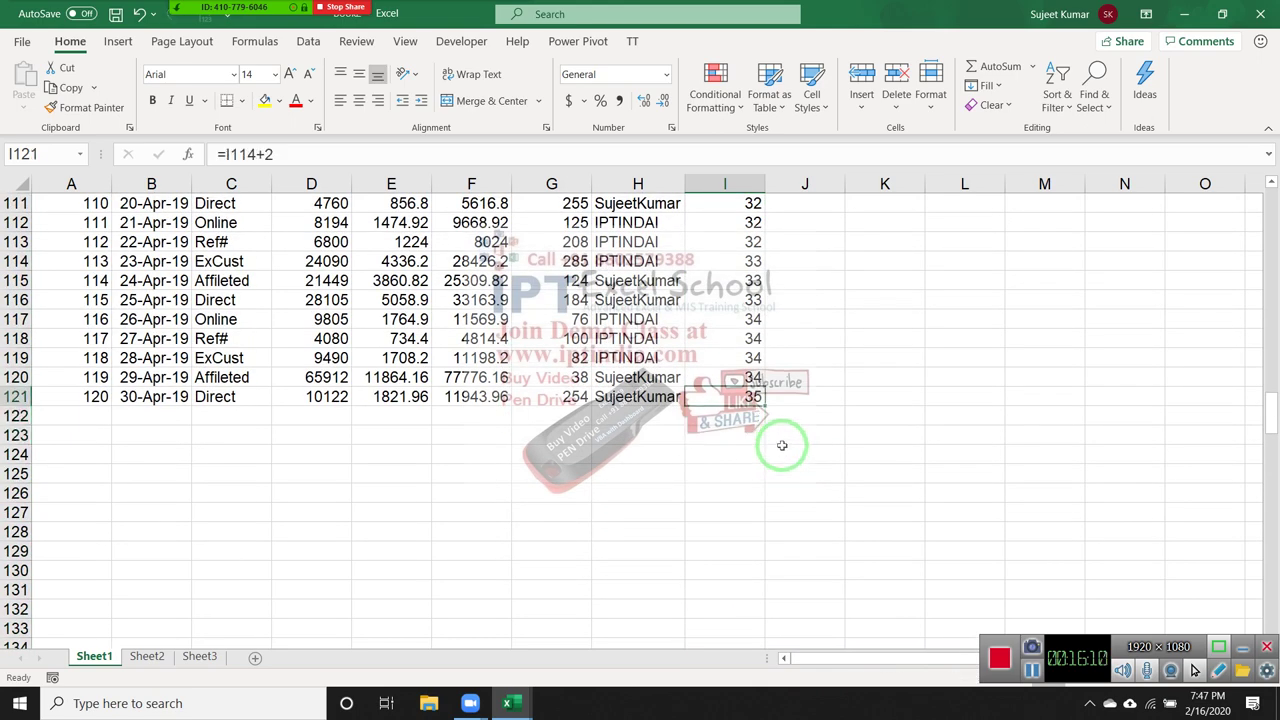
{"action": "key", "text": "ctrl+Up"}
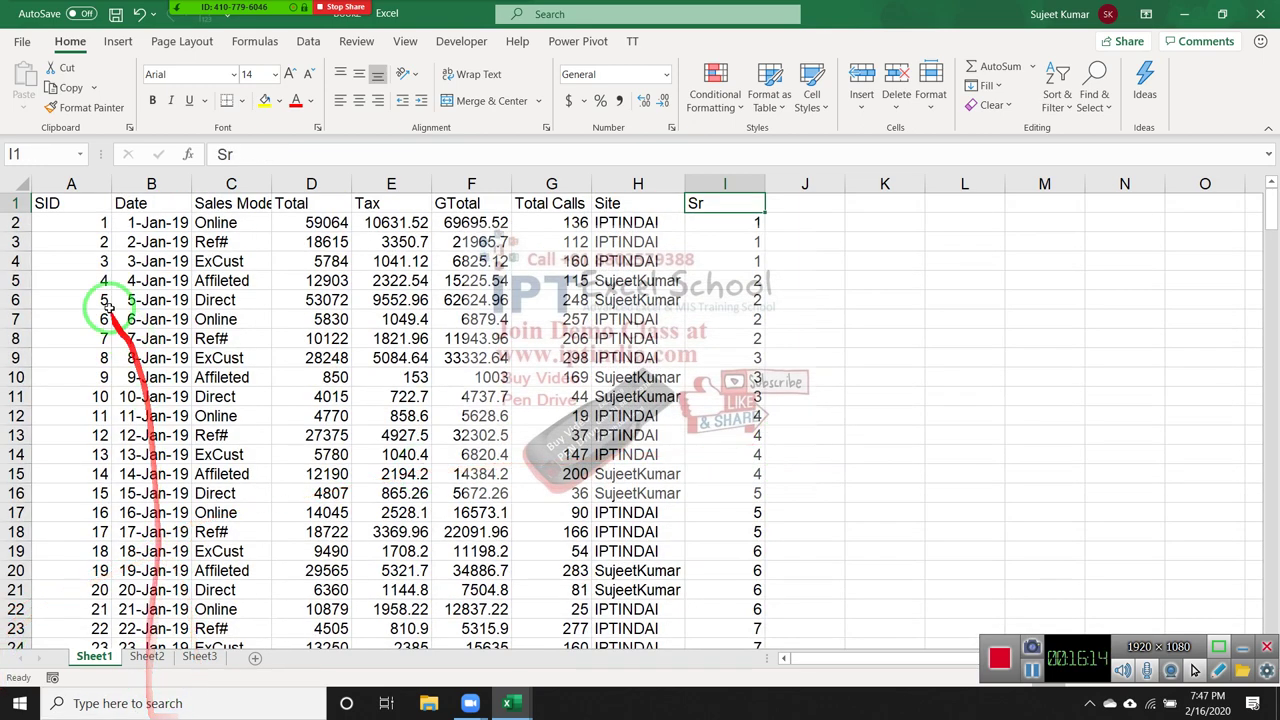
{"action": "left_click", "coordinate": [70, 199]}
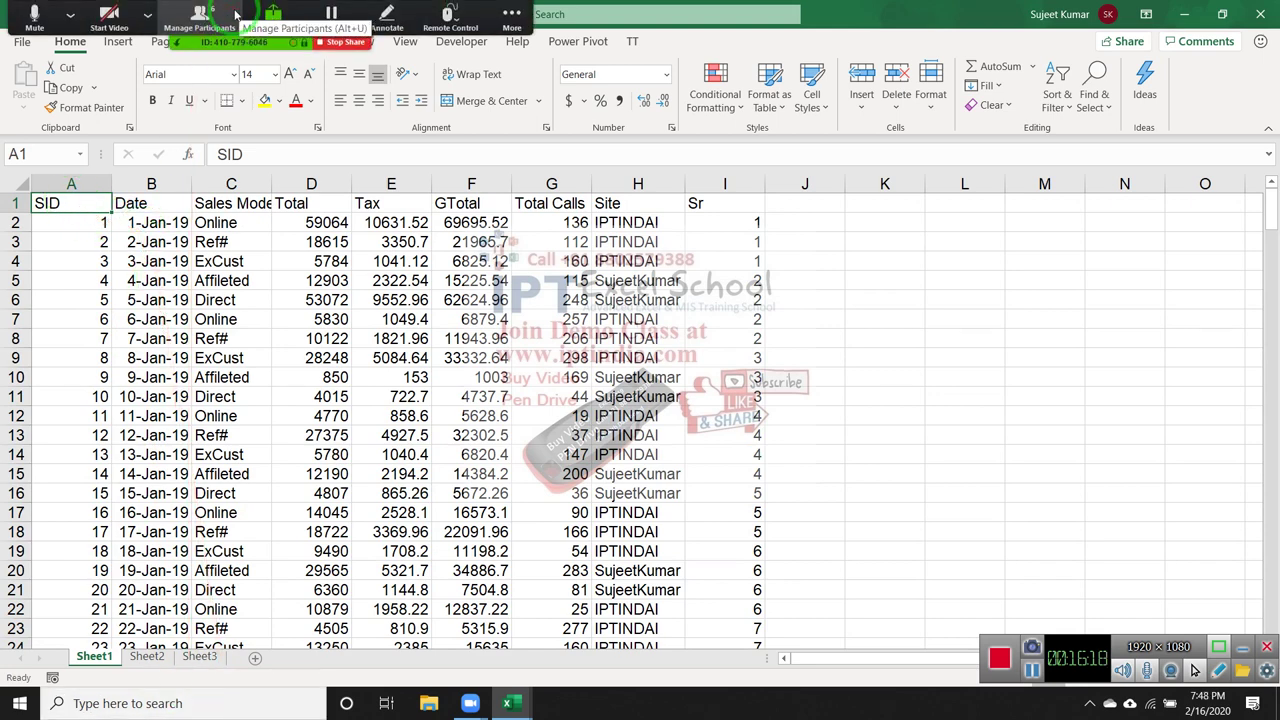
{"action": "left_click", "coordinate": [216, 16]}
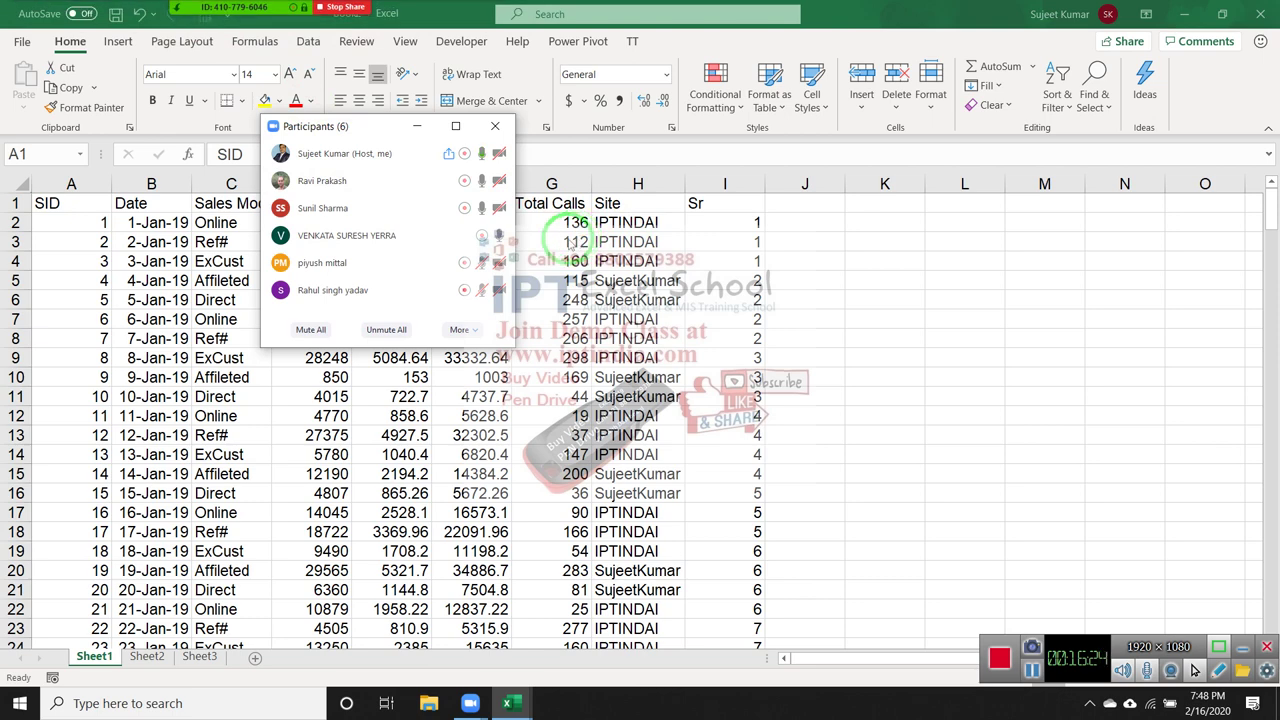
{"action": "left_click", "coordinate": [494, 126]}
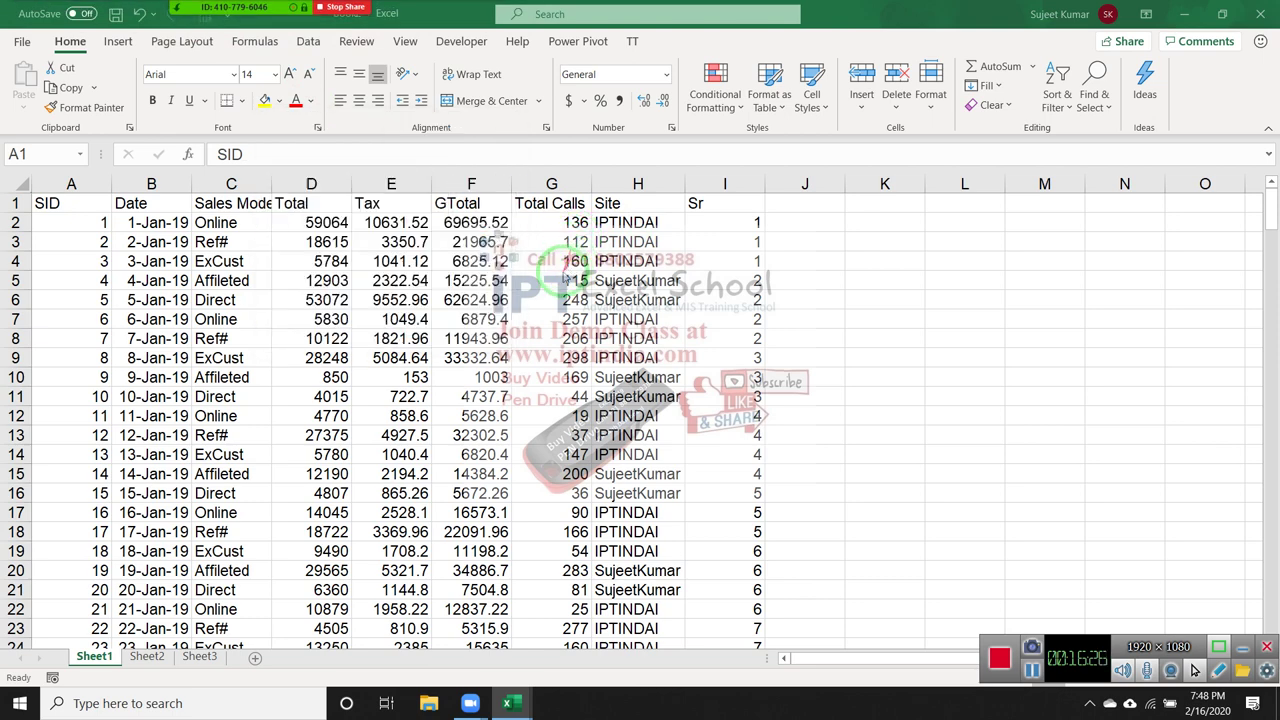
Annotate the table and the Sr values in I2:I17, then switch to the blank Sheet2.
{"action": "left_click_drag", "start_coordinate": [34, 212], "coordinate": [527, 237]}
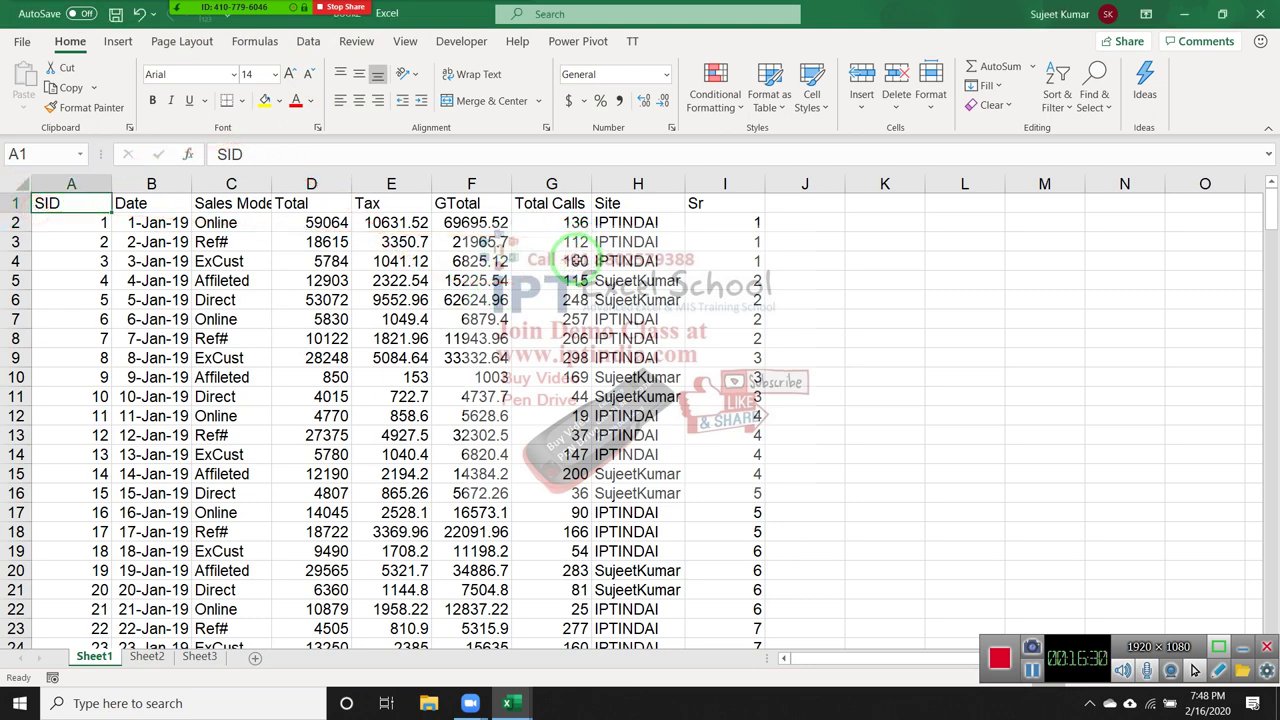
{"action": "left_click_drag", "start_coordinate": [570, 290], "coordinate": [405, 488]}
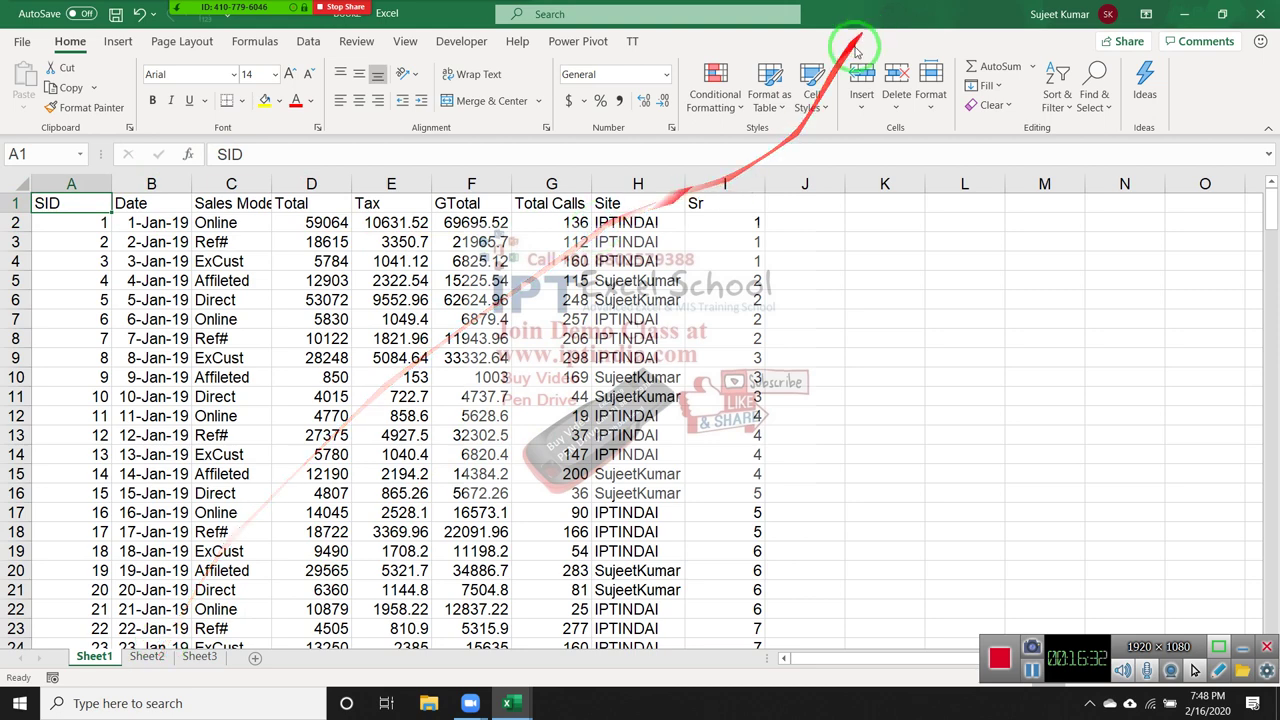
{"action": "left_click_drag", "start_coordinate": [720, 222], "coordinate": [705, 512]}
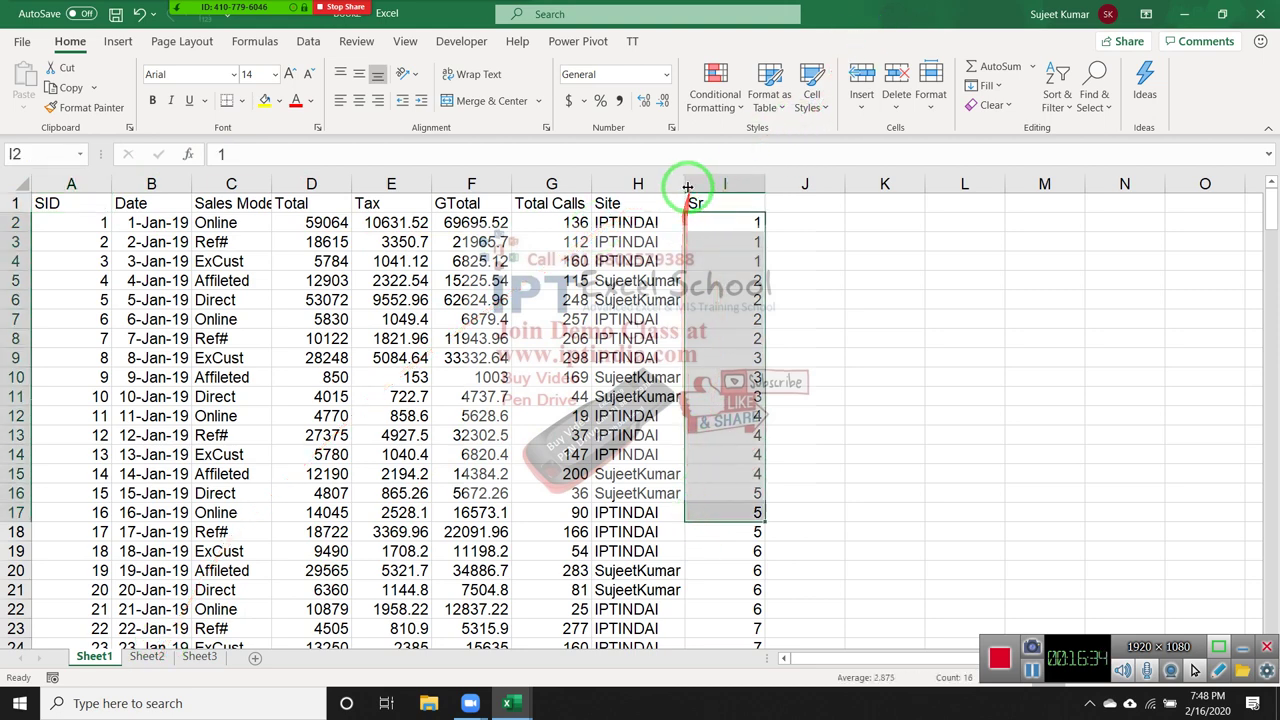
{"action": "left_click_drag", "start_coordinate": [686, 200], "coordinate": [634, 558]}
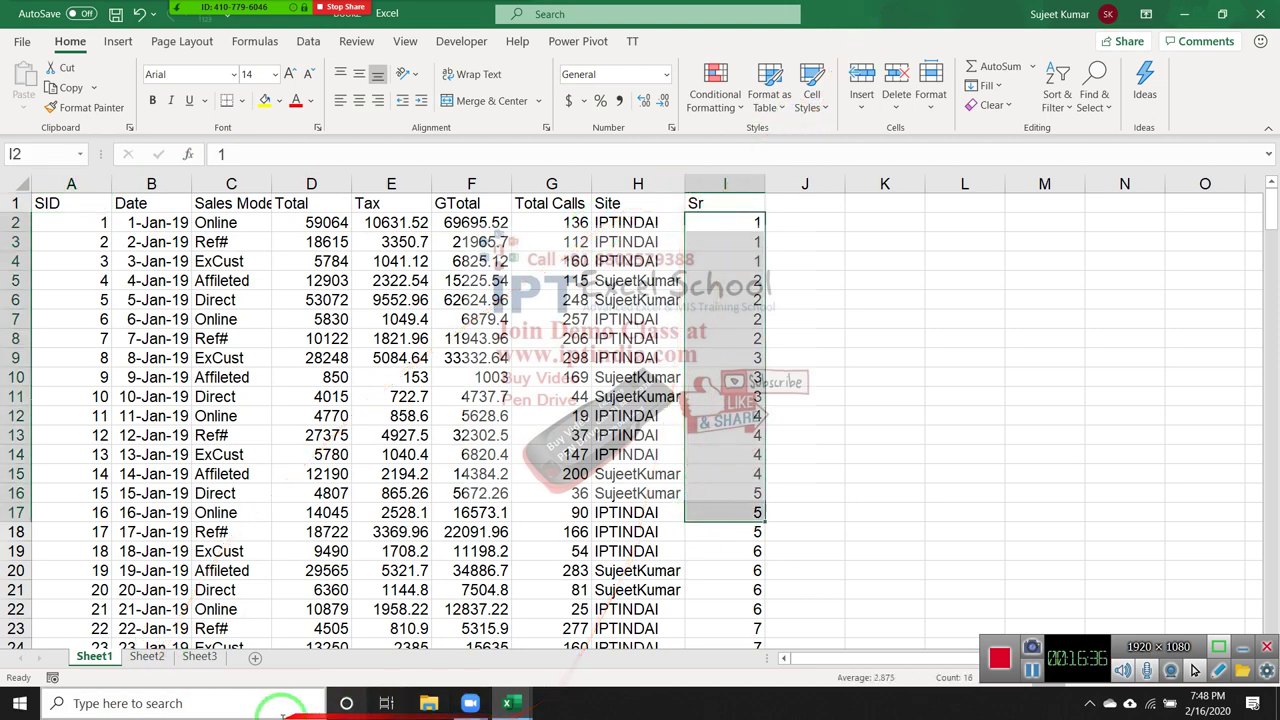
{"action": "left_click", "coordinate": [135, 657]}
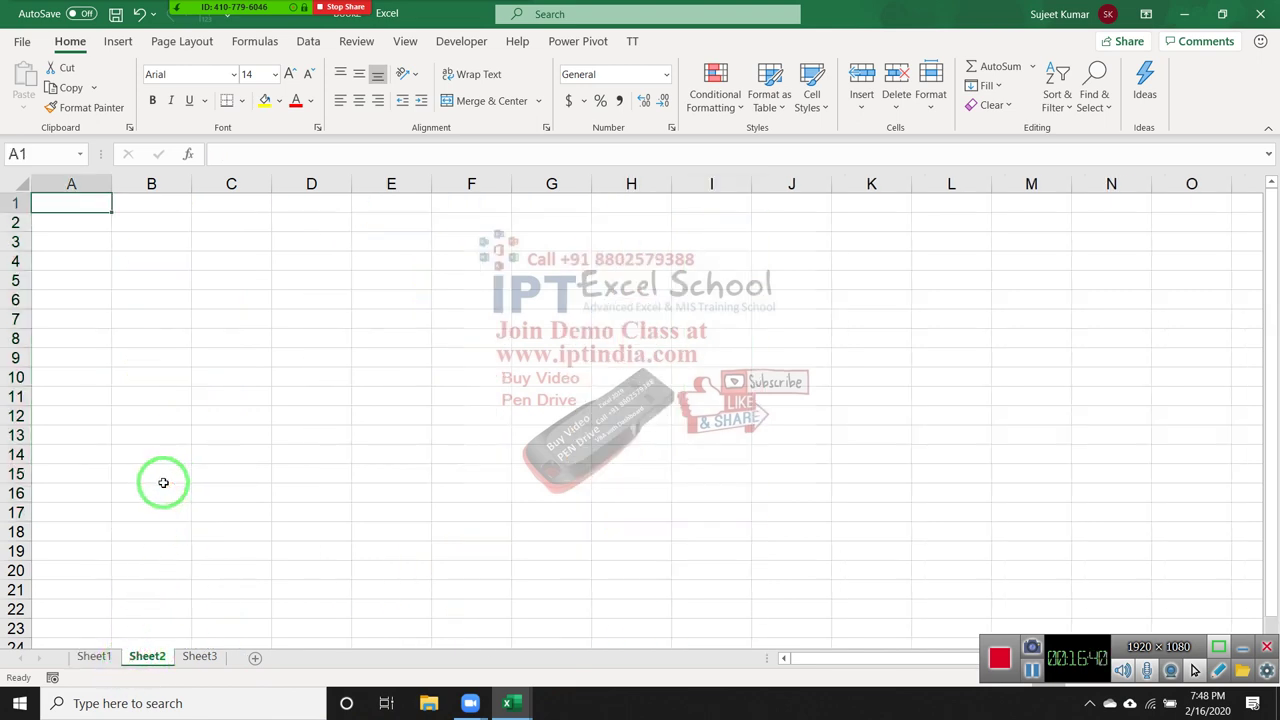
Enter a Name heading in A1 and a first student name, auto-filling nine names to A10.
{"action": "type", "text": "nAME"}
{"action": "key", "text": "Return"}
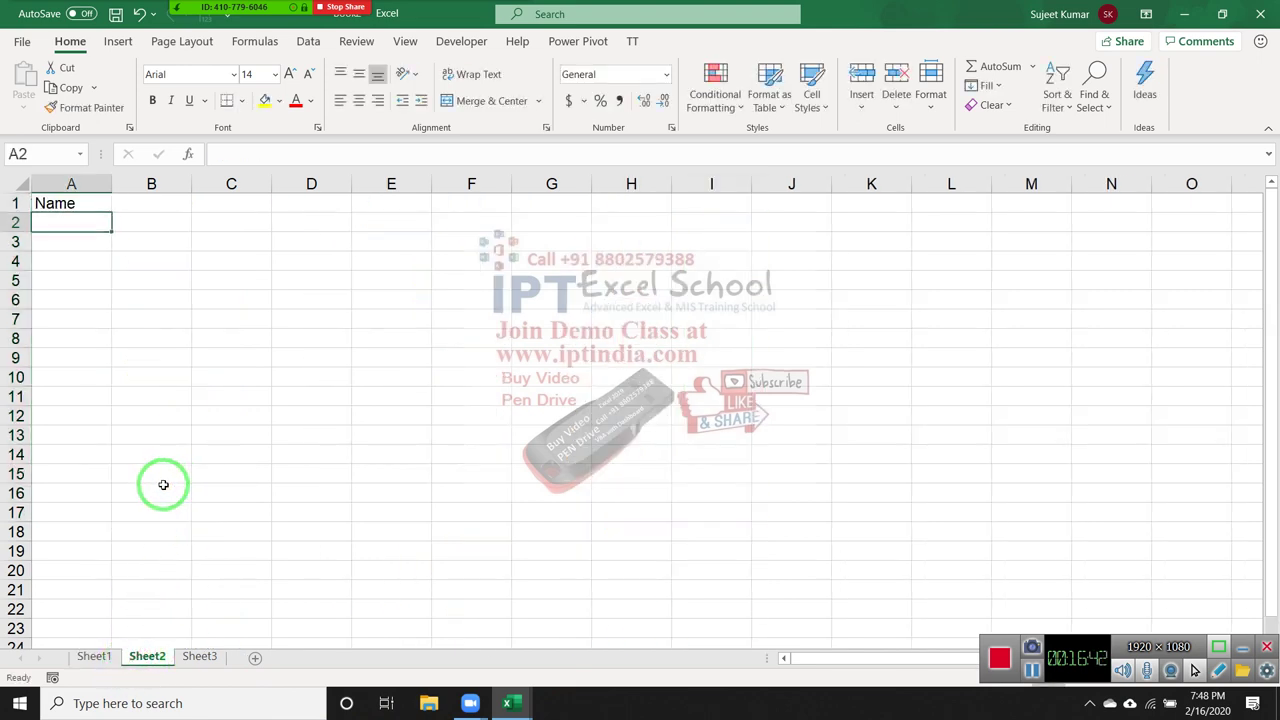
{"action": "type", "text": "Pun"}
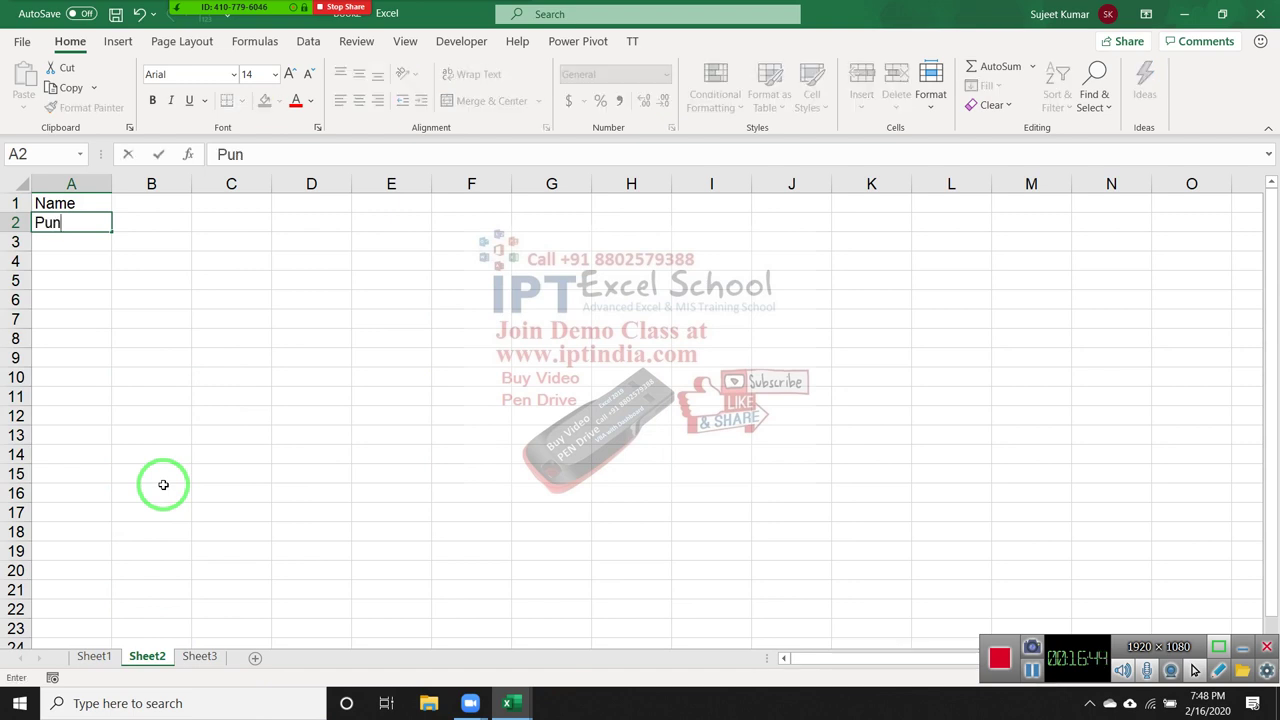
{"action": "type", "text": "ja"}
{"action": "key", "text": "Return"}
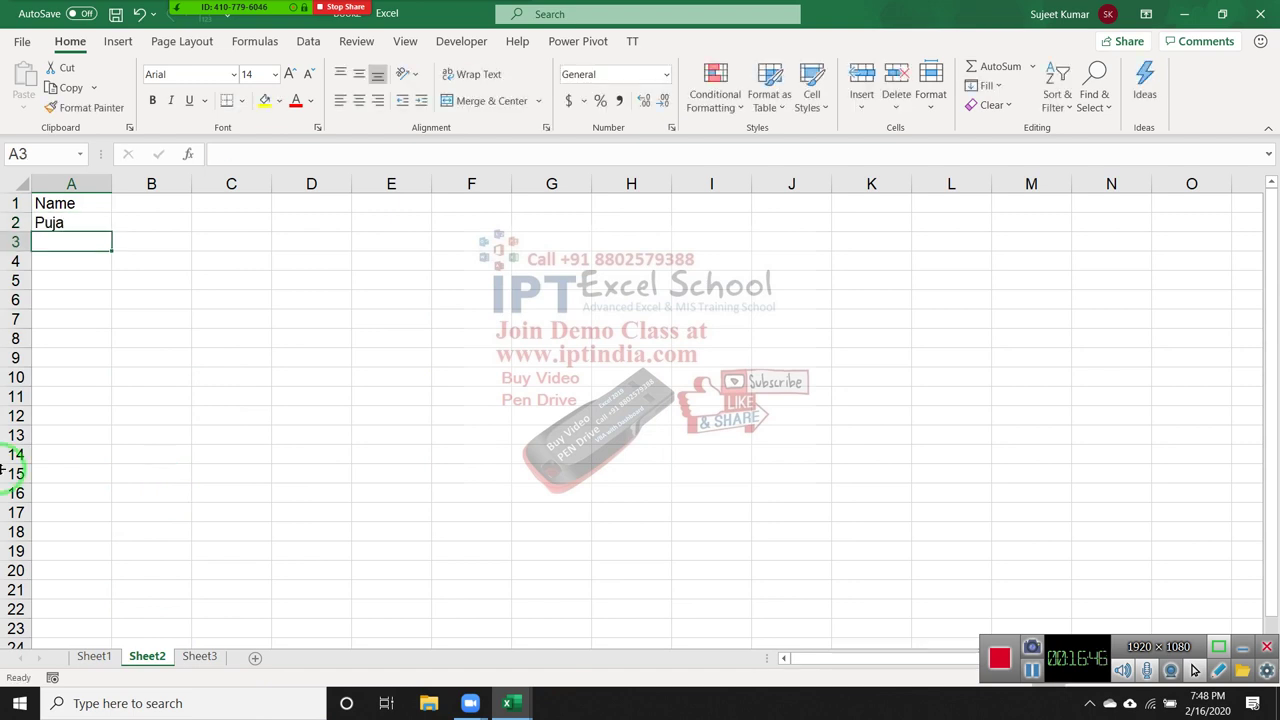
{"action": "left_click", "coordinate": [80, 222]}
{"action": "left_click_drag", "start_coordinate": [110, 231], "coordinate": [106, 390]}
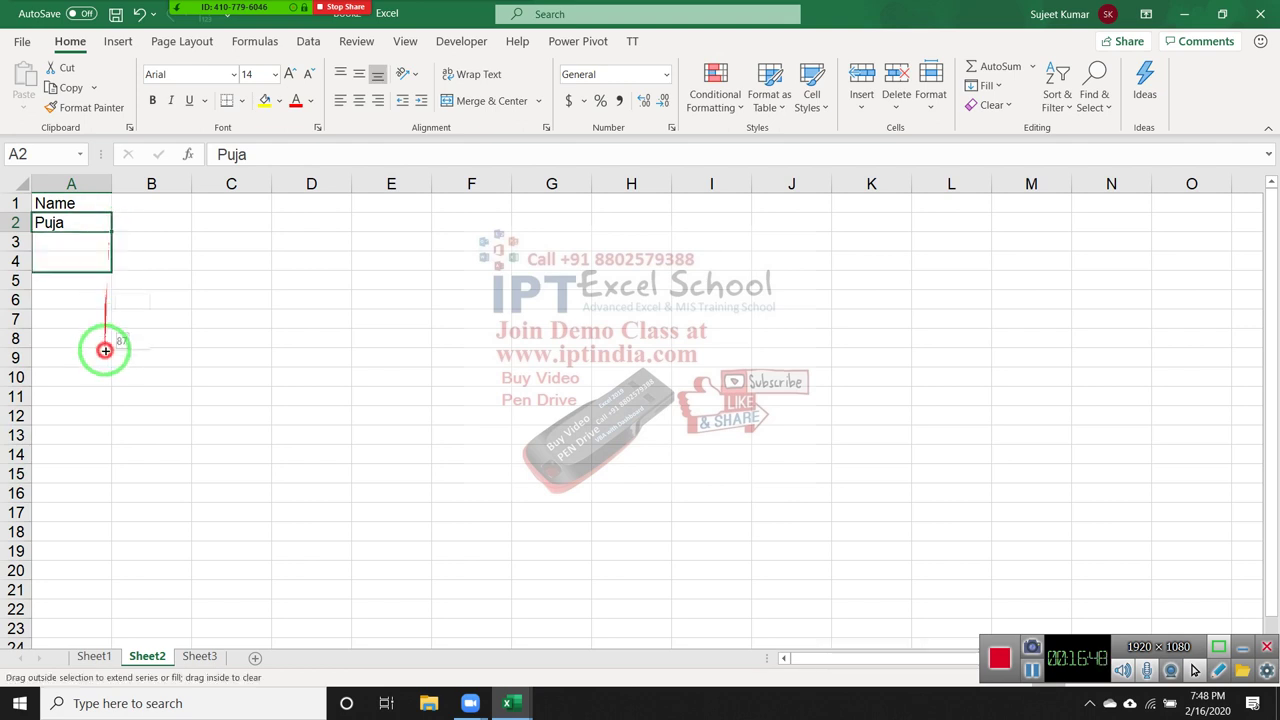
Enter P-1 in B1 and fill headings P-1 to P-36 across row 1 to AK1.
{"action": "left_click", "coordinate": [151, 203]}
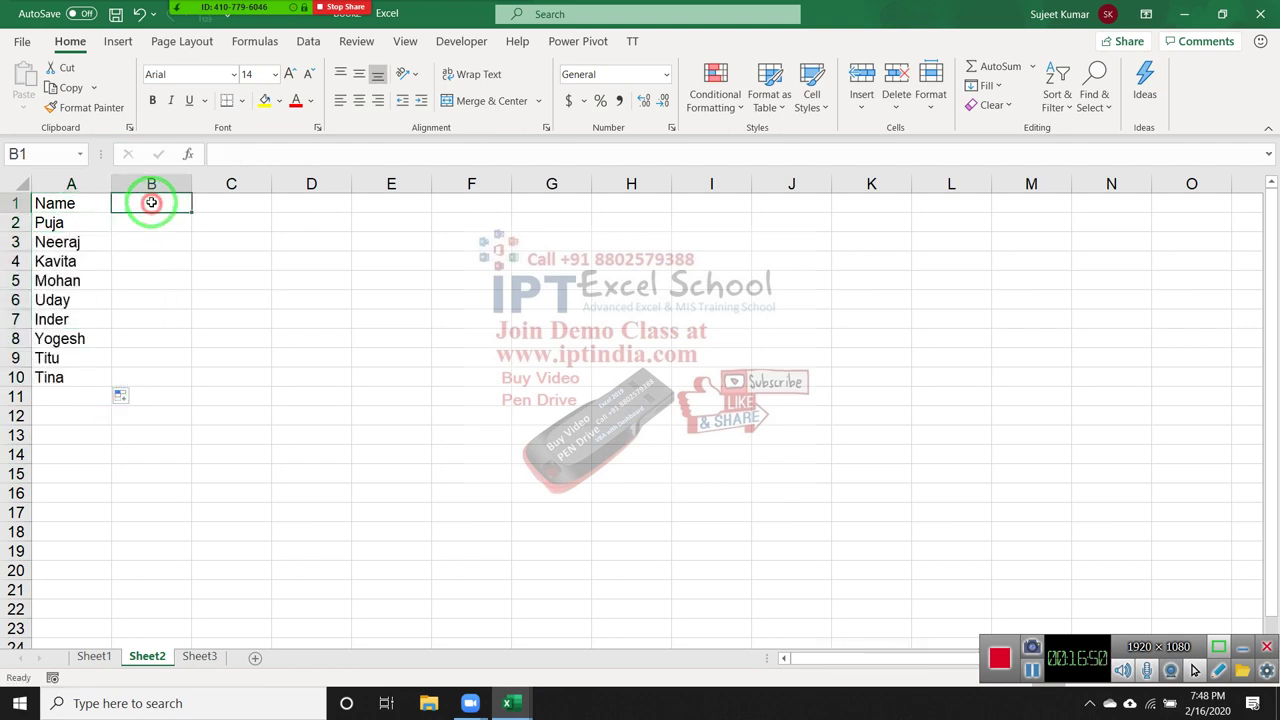
{"action": "type", "text": "P-"}
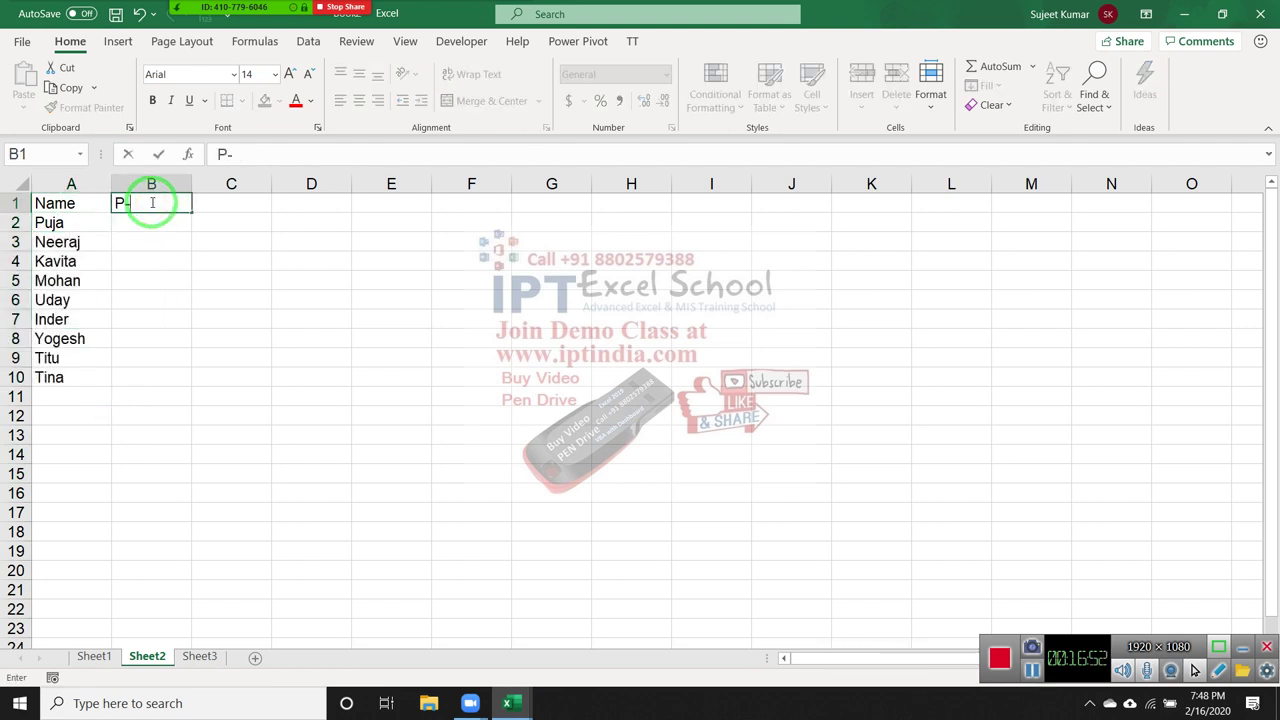
{"action": "type", "text": "1"}
{"action": "key", "text": "Return"}
{"action": "left_click", "coordinate": [178, 202]}
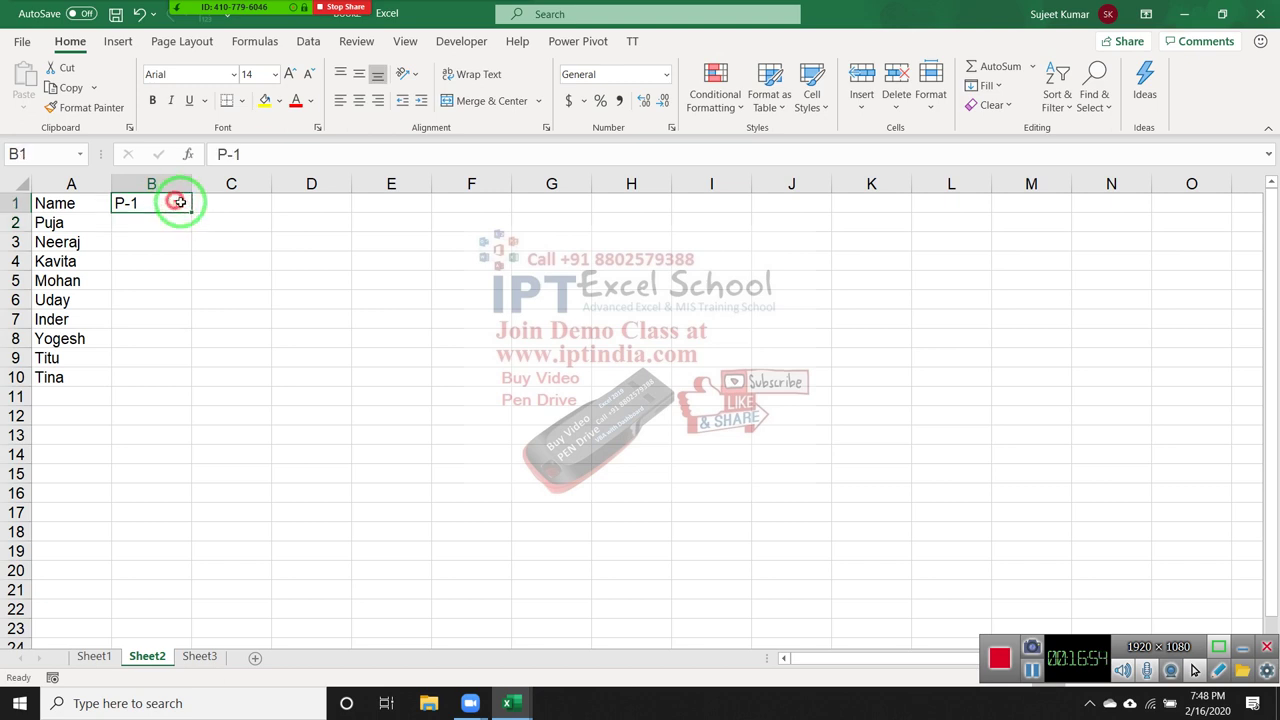
{"action": "left_click_drag", "start_coordinate": [190, 215], "coordinate": [1274, 192]}
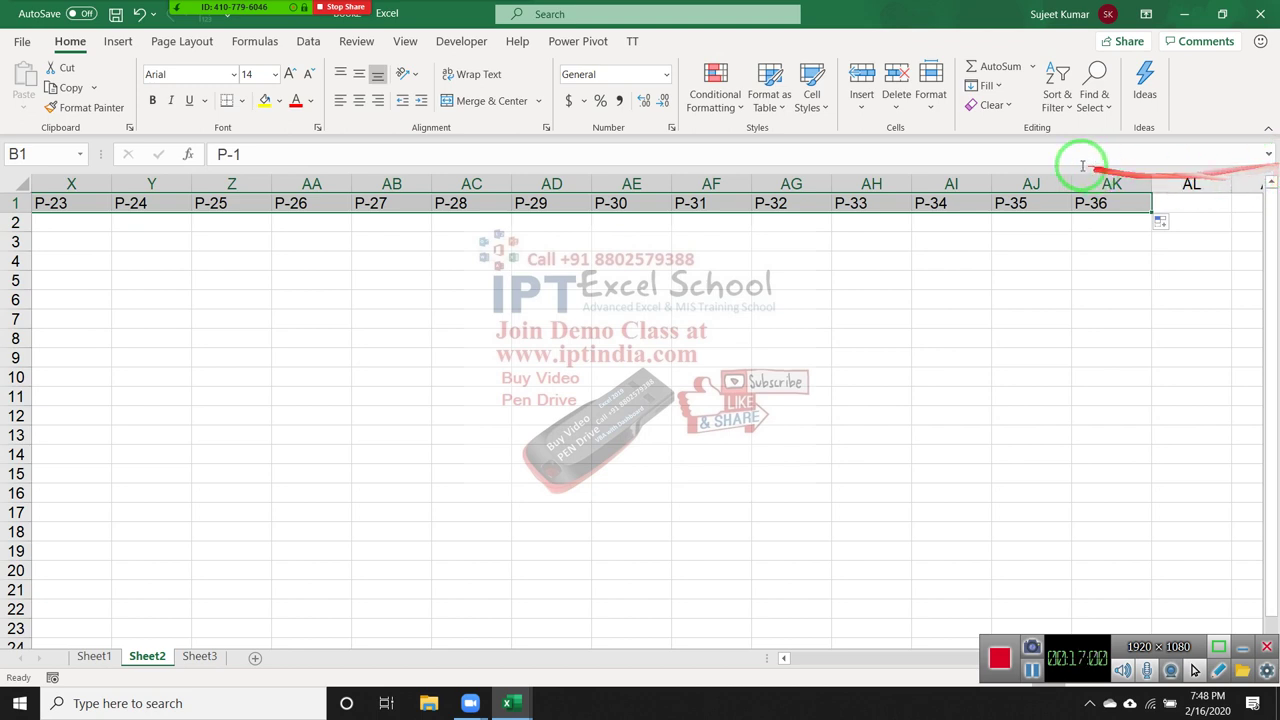
Clear headings P-31 to P-36 and enter =RANDBETWEEN(10,90) in B2.
{"action": "left_click", "coordinate": [716, 212]}
{"action": "key", "text": "ctrl+shift+Right"}
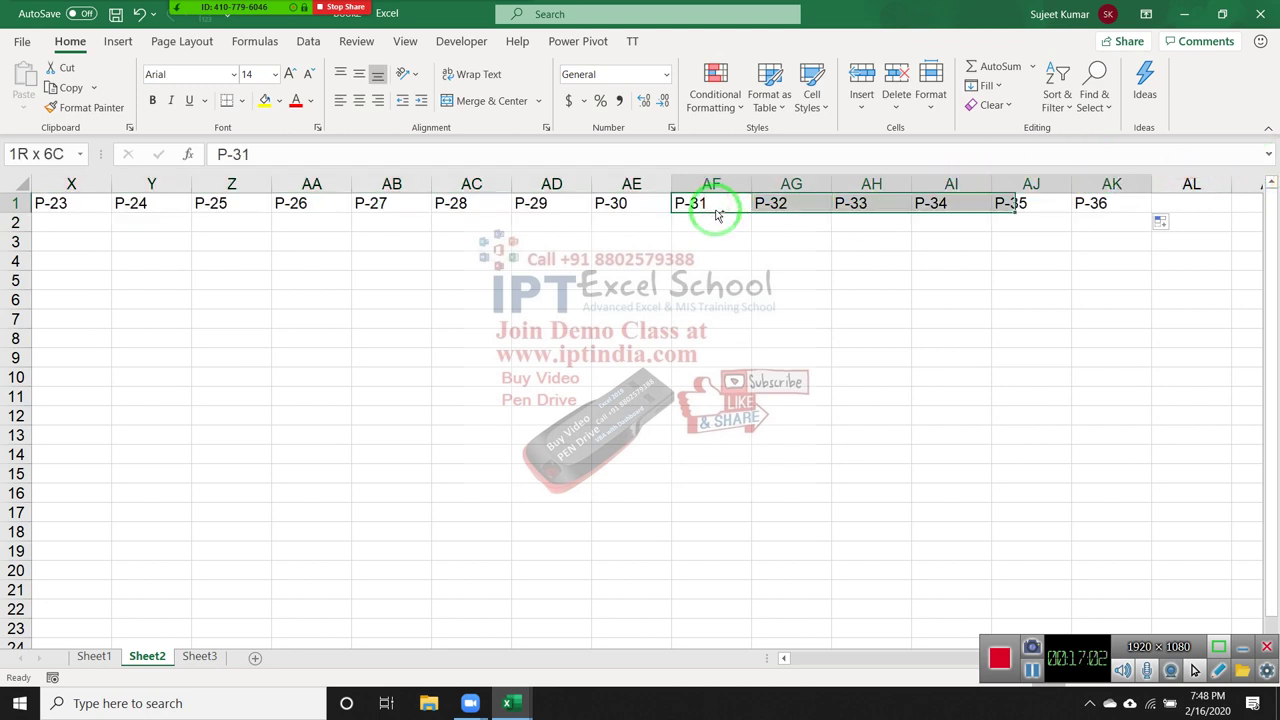
{"action": "key", "text": "Delete"}
{"action": "key", "text": "ctrl+Home"}
{"action": "key", "text": "Down"}
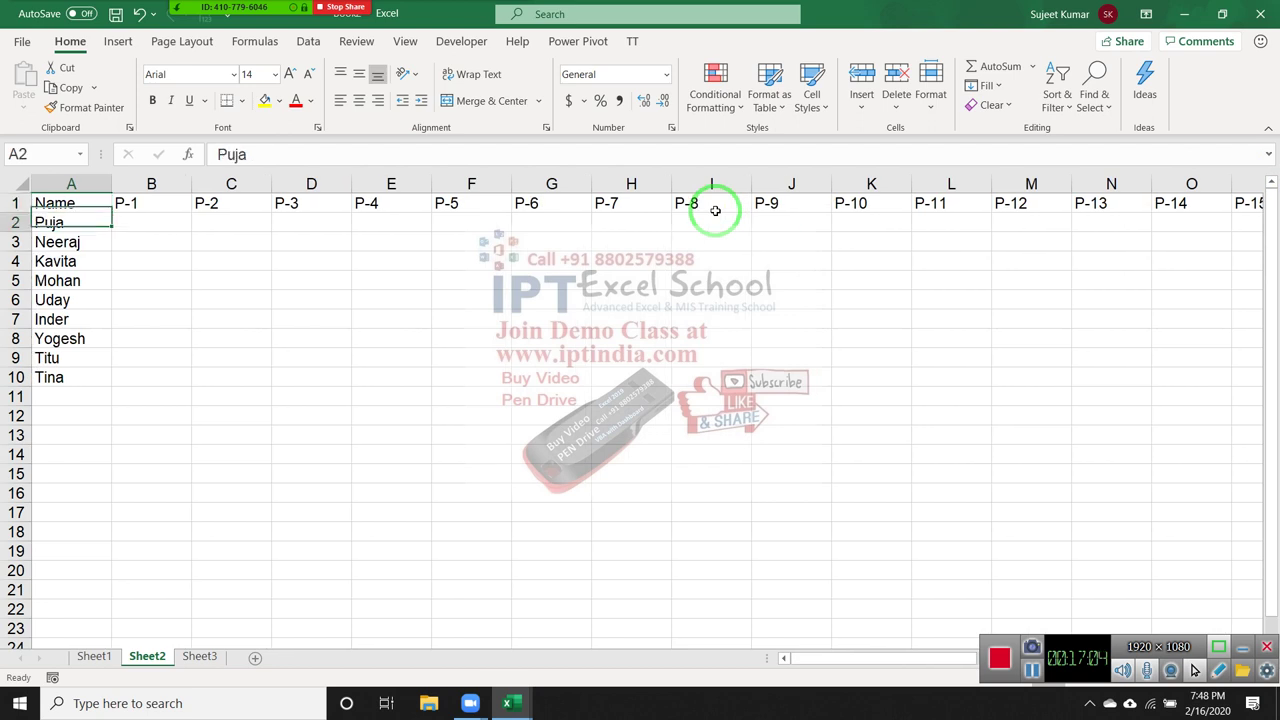
{"action": "key", "text": "Right"}
{"action": "type", "text": "=ra"}
{"action": "key", "text": "Down"}
{"action": "key", "text": "Down"}
{"action": "key", "text": "Down"}
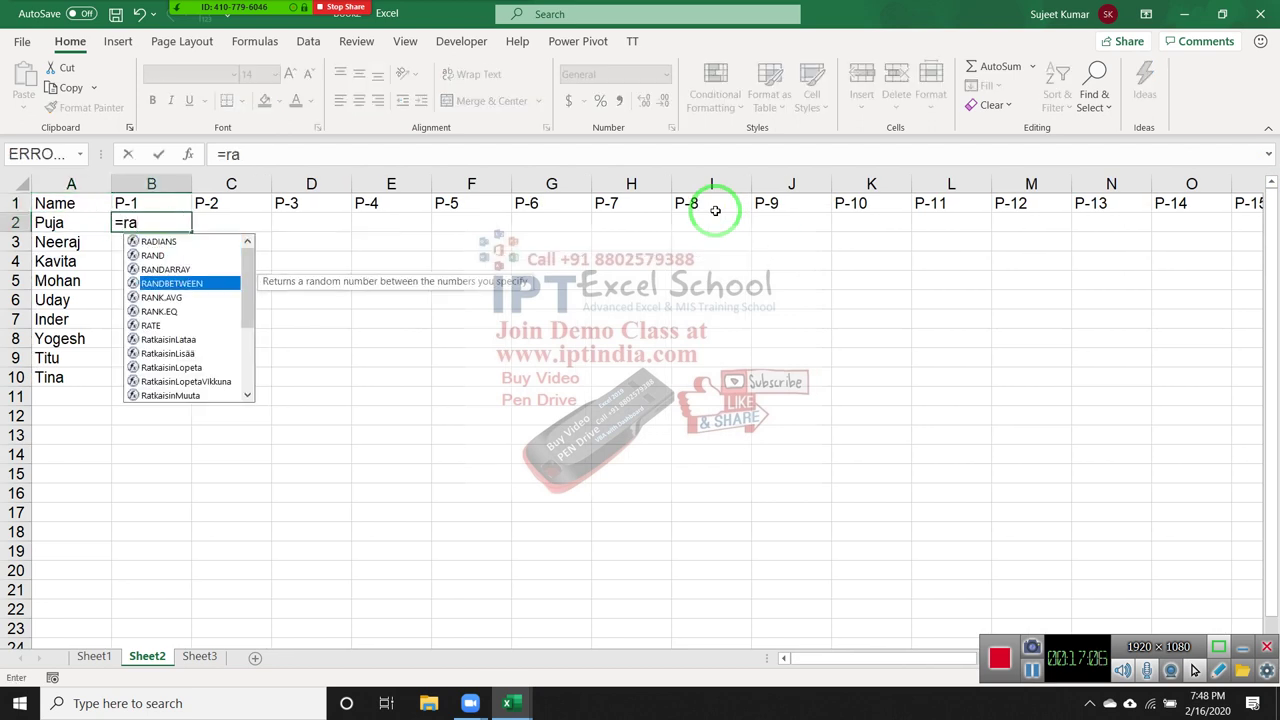
{"action": "key", "text": "Tab"}
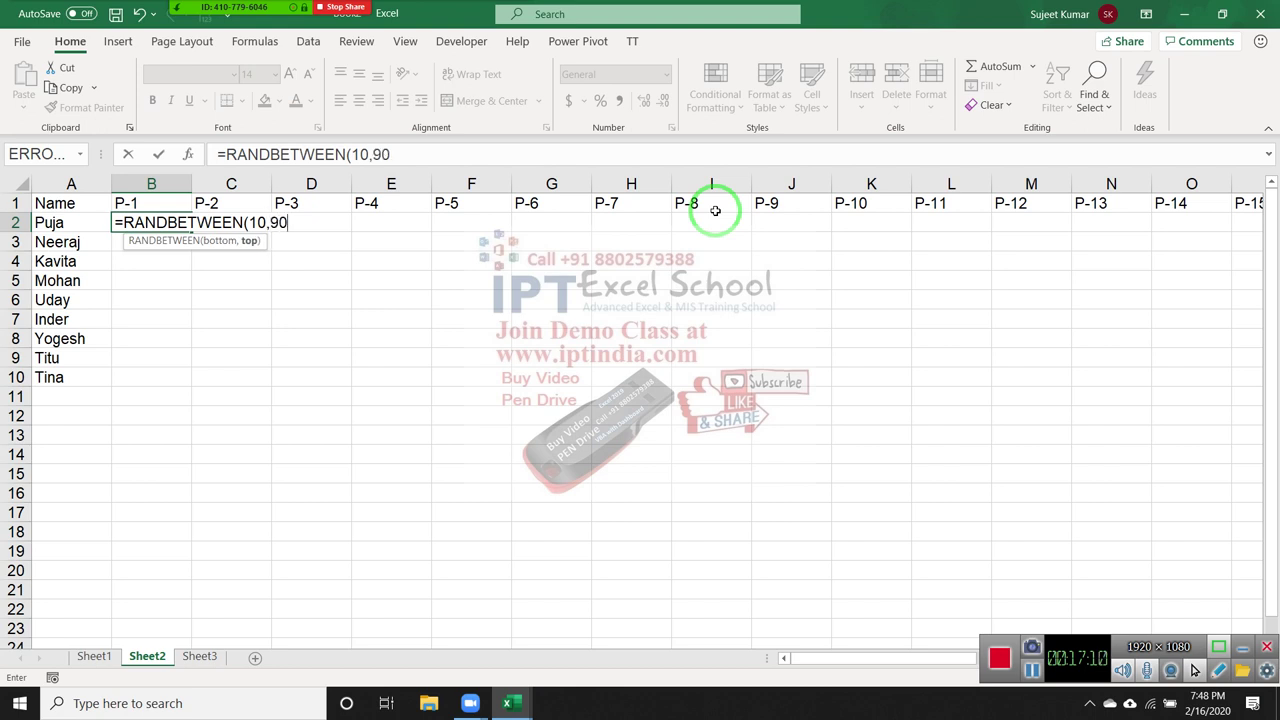
{"action": "key", "text": "ctrl+Return"}
Fill the random formula across B2:AE10 and paste the block back as fixed values.
{"action": "key", "text": "Up"}
{"action": "key", "text": "ctrl+Right"}
{"action": "key", "text": "Down"}
{"action": "key", "text": "ctrl+shift+Left"}
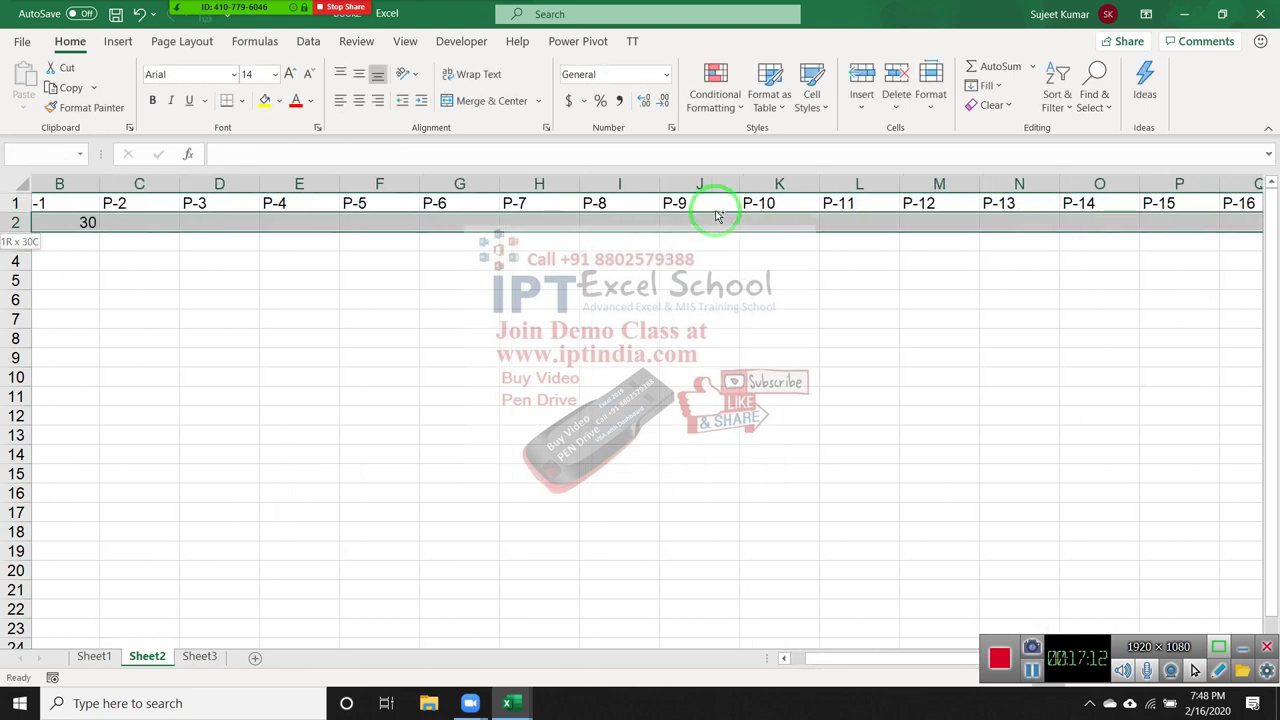
{"action": "key", "text": "shift+Down"}
{"action": "key", "text": "shift+Down"}
{"action": "key", "text": "shift+Down"}
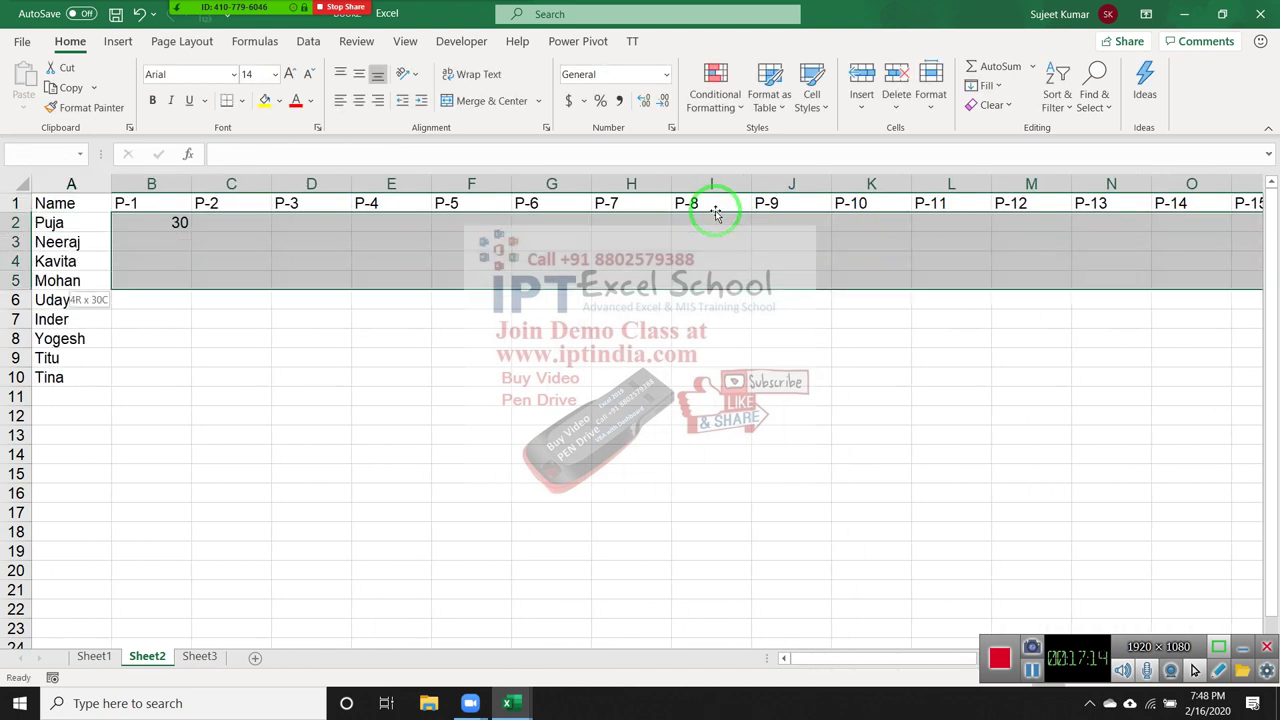
{"action": "key", "text": "shift+Down"}
{"action": "key", "text": "shift+Down"}
{"action": "key", "text": "shift+Down"}
{"action": "key", "text": "shift+Down"}
{"action": "key", "text": "shift+Down"}
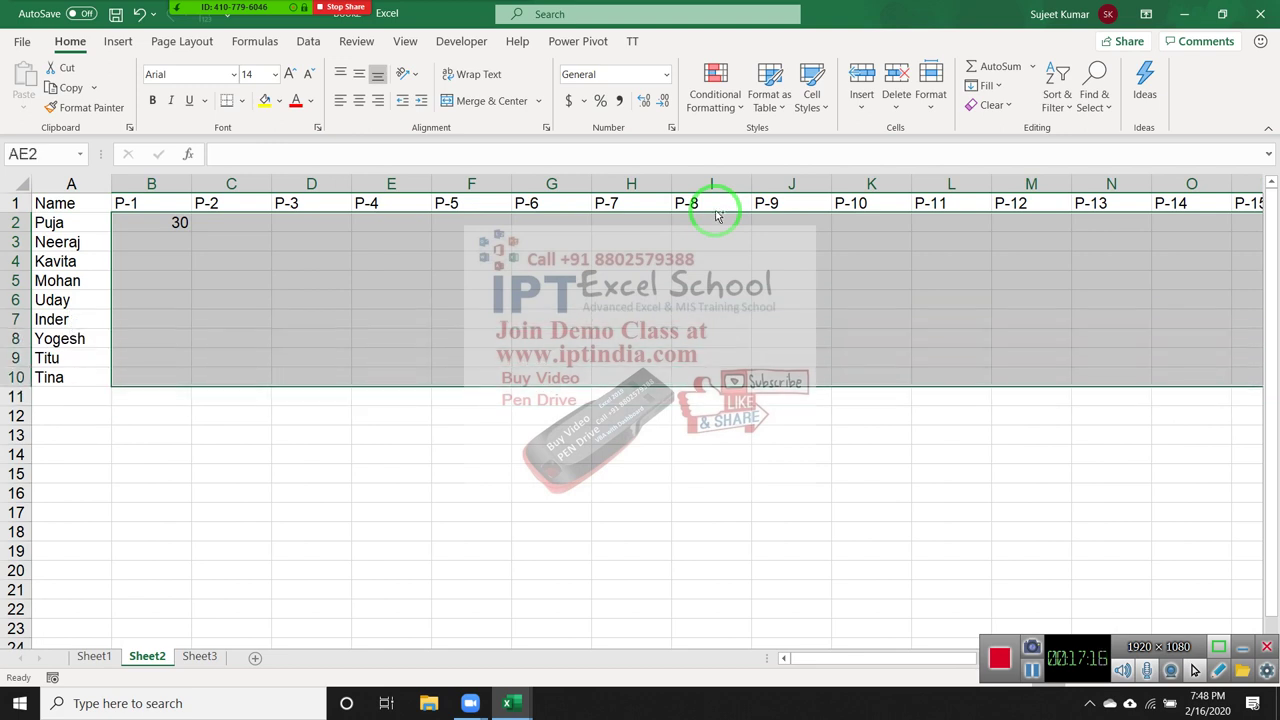
{"action": "key", "text": "ctrl+r"}
{"action": "key", "text": "ctrl+d"}
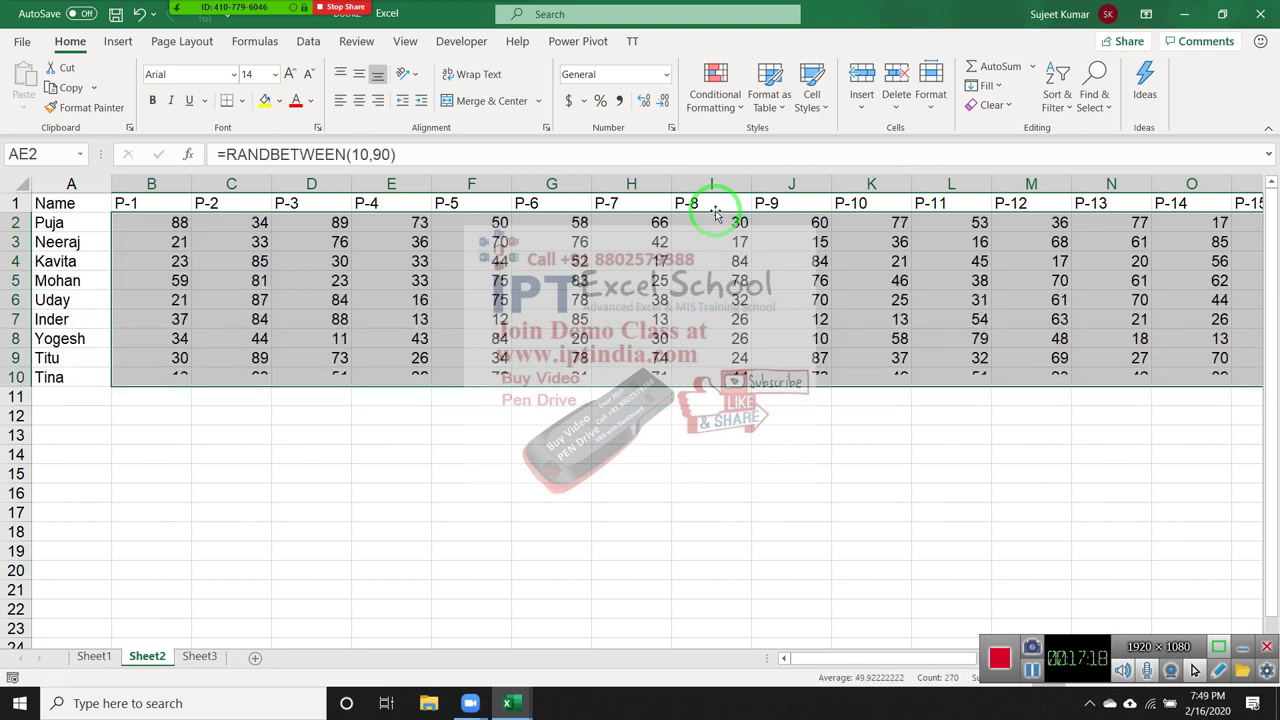
{"action": "key", "text": "ctrl+c"}
{"action": "left_click", "coordinate": [24, 110]}
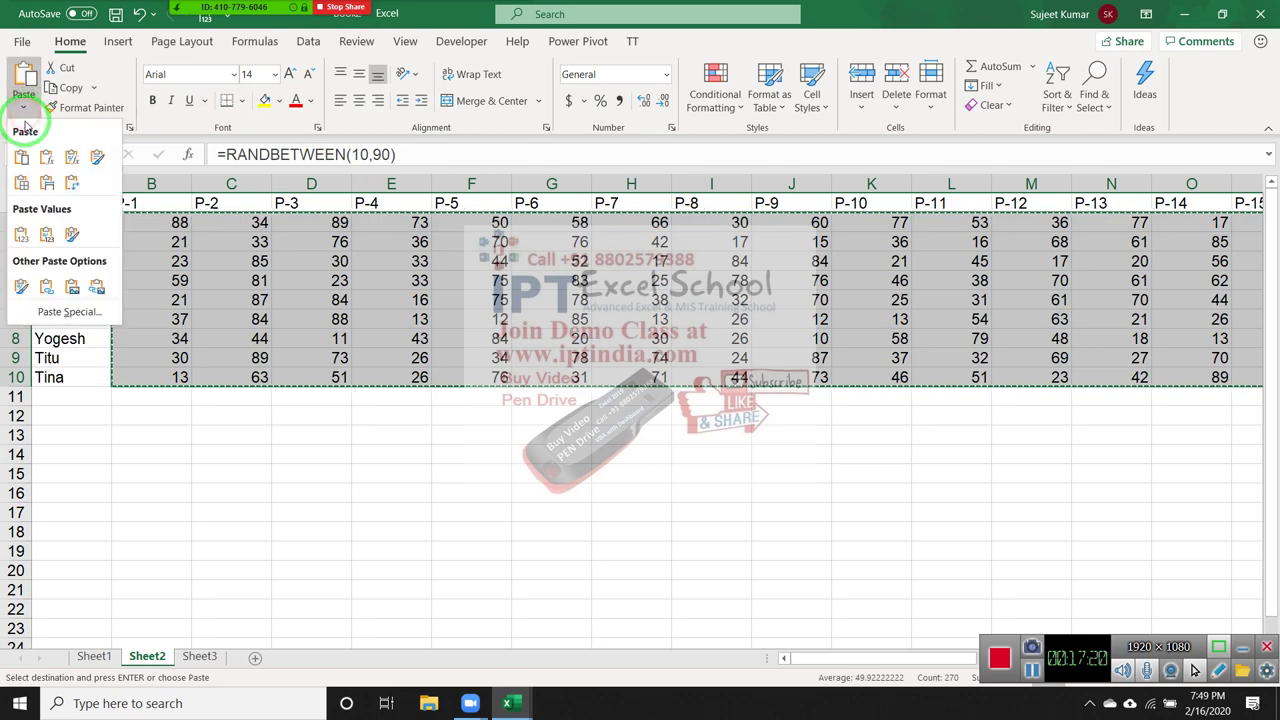
{"action": "left_click", "coordinate": [21, 236]}
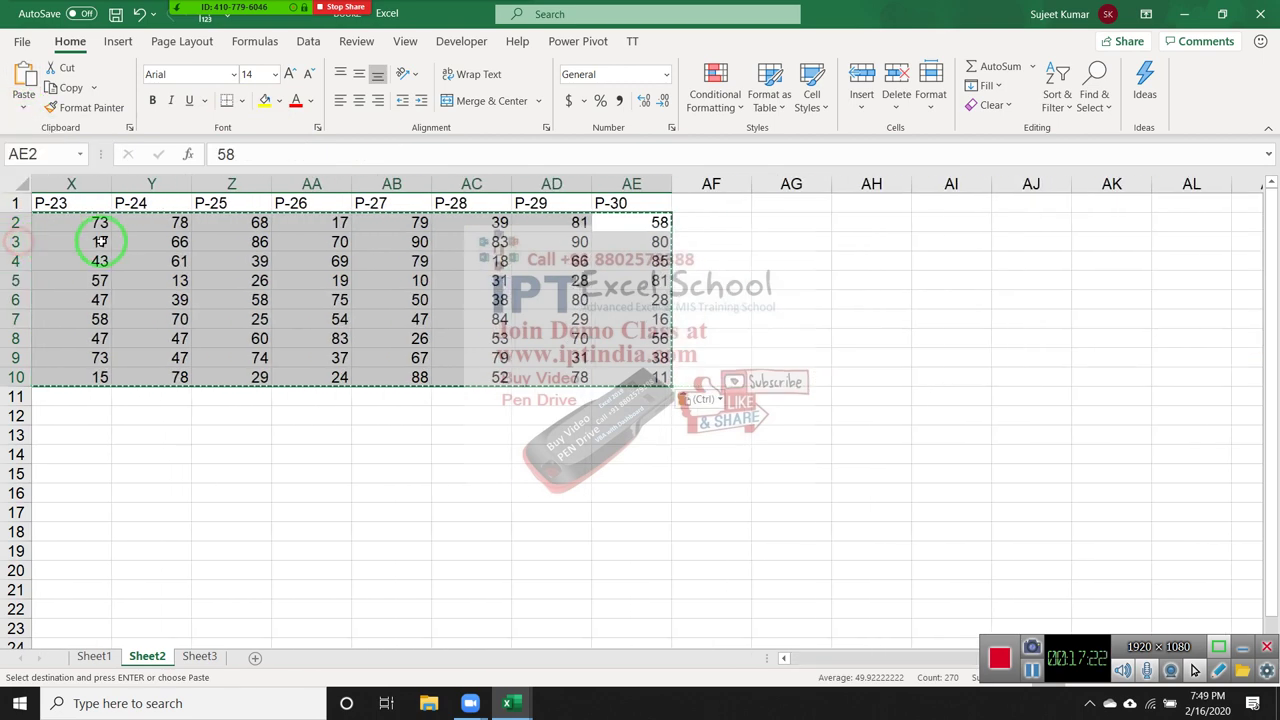
Insert a blank column C before P-2 and give it the heading %.
{"action": "key", "text": "ctrl+Left"}
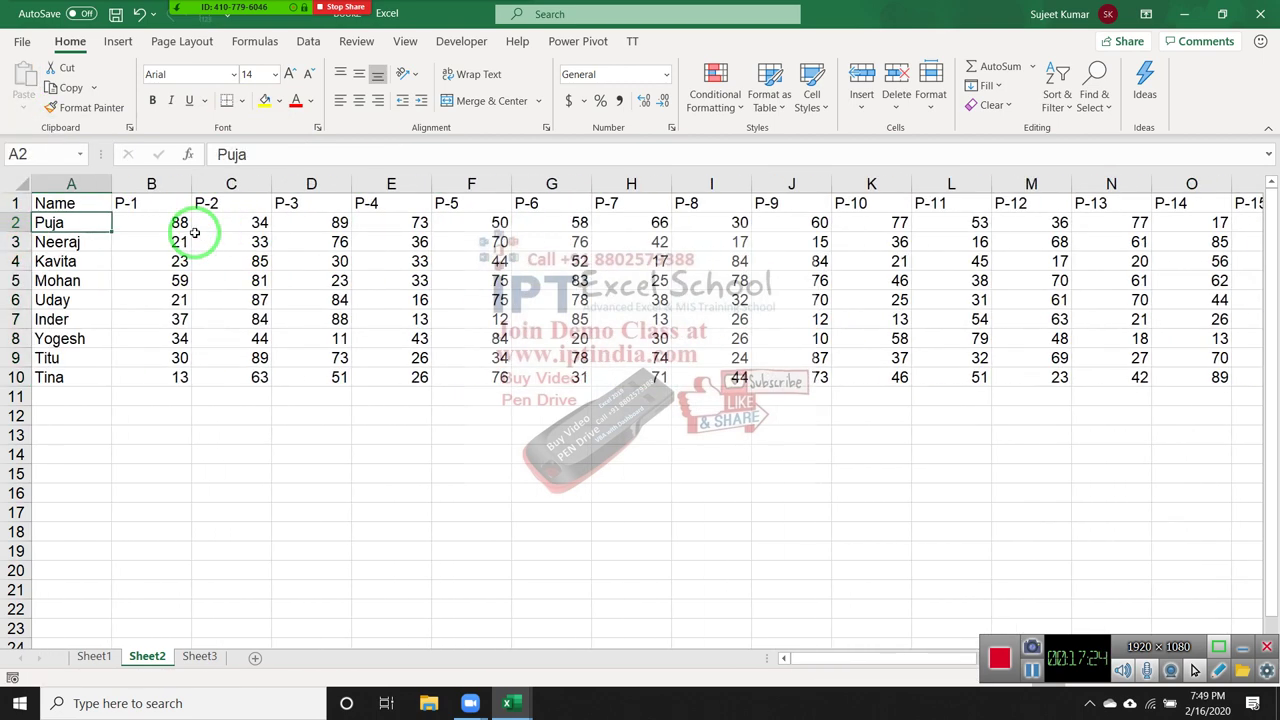
{"action": "key", "text": "Right"}
{"action": "key", "text": "Right"}
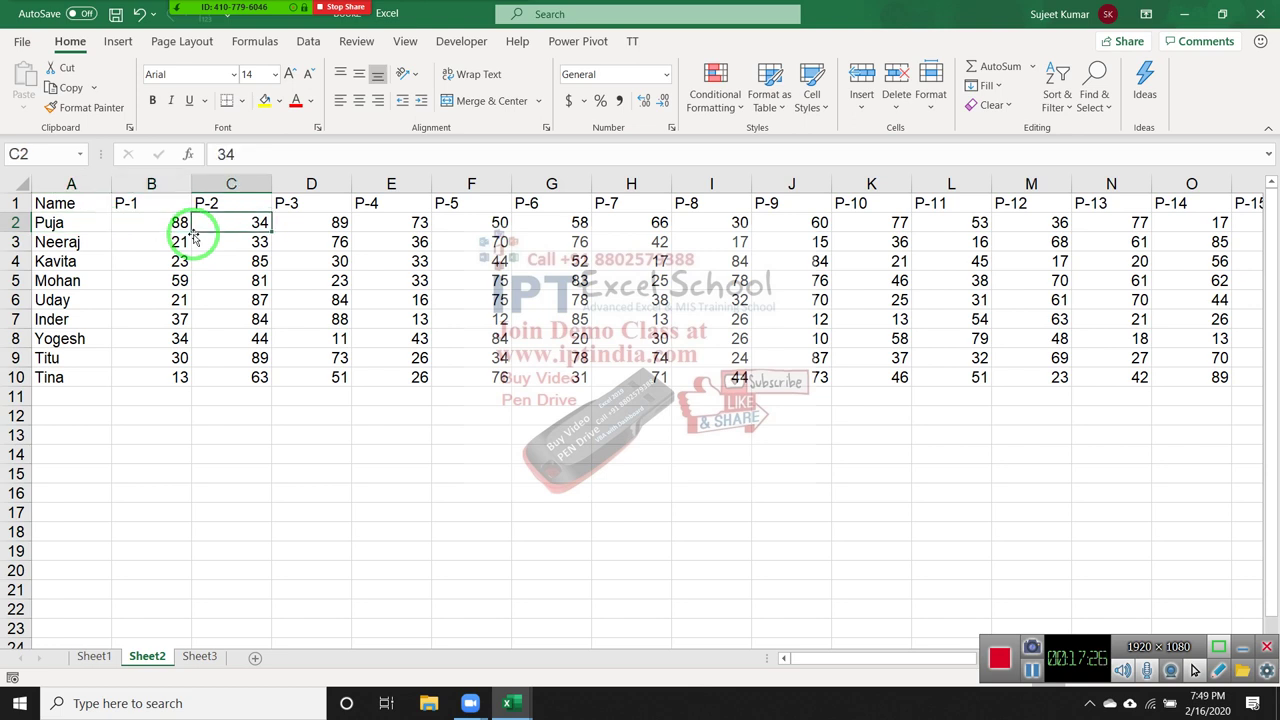
{"action": "key", "text": "ctrl+space"}
{"action": "key", "text": "ctrl+shift+plus"}
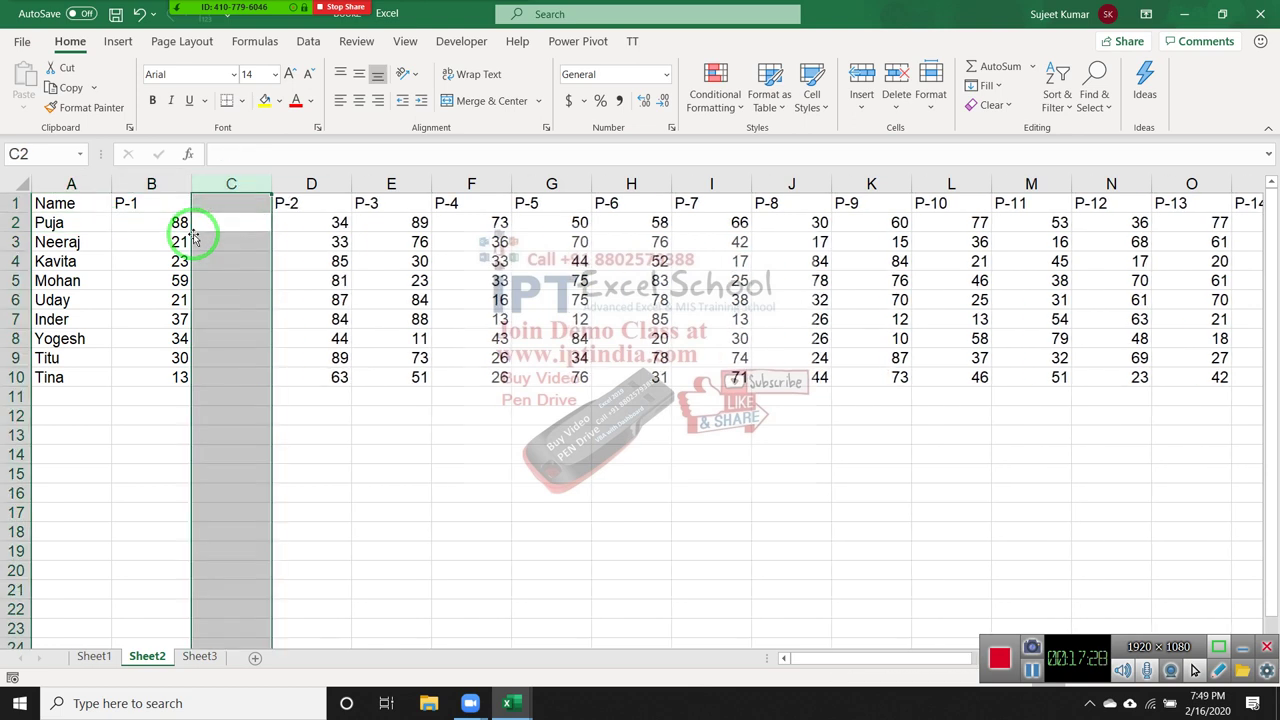
{"action": "key", "text": "Up"}
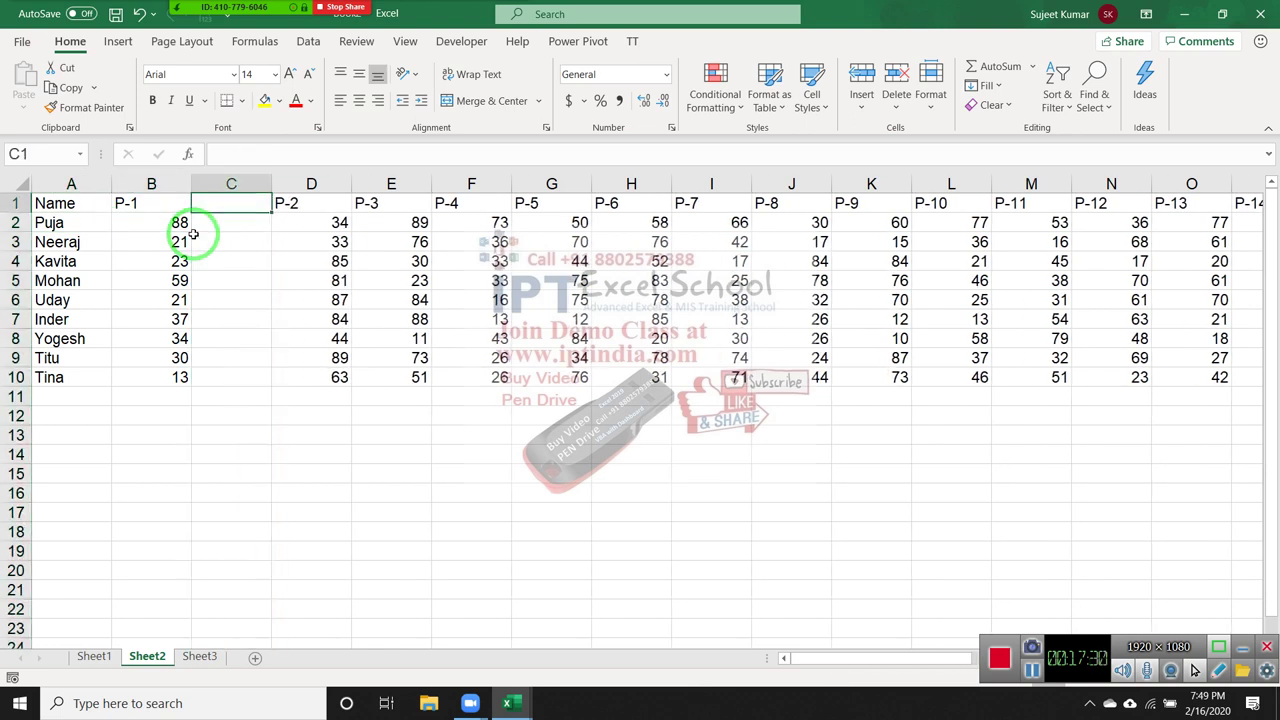
{"action": "type", "text": "%"}
{"action": "key", "text": "Return"}
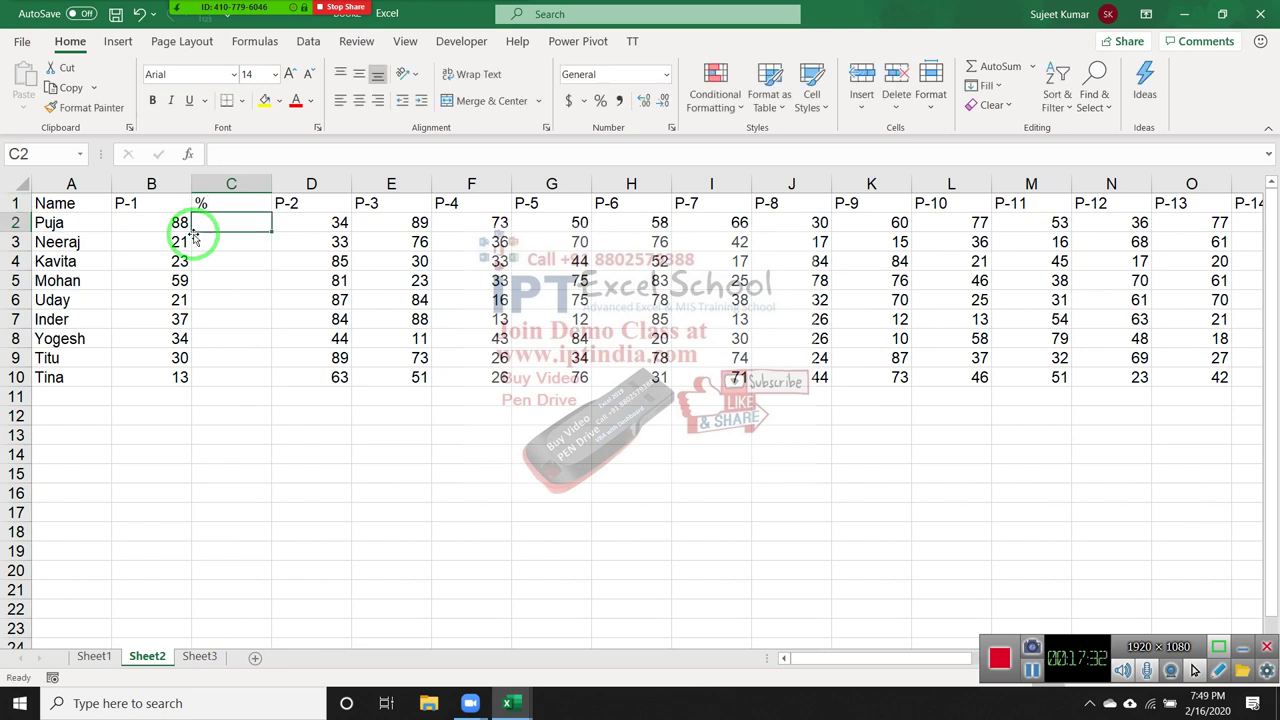
Enter =B2/70 in C2, fill it down to C10 and apply Percent Style.
{"action": "type", "text": "="}
{"action": "key", "text": "Left"}
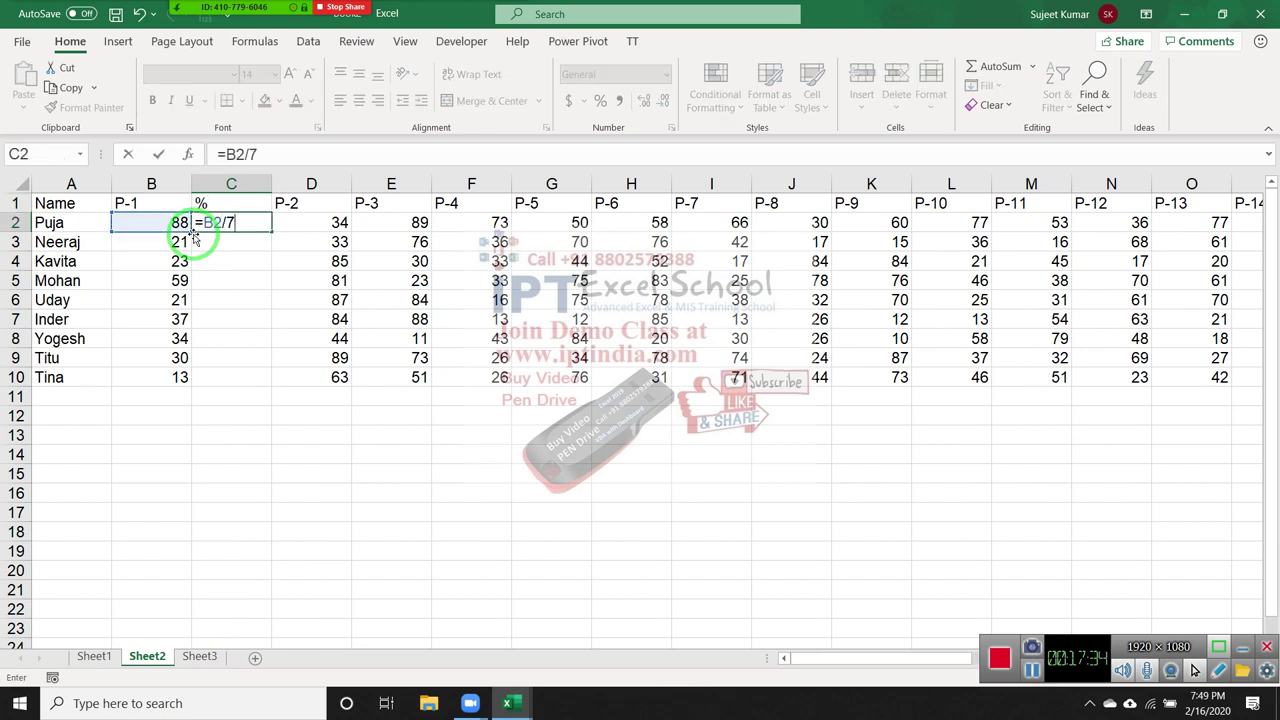
{"action": "key", "text": "Return"}
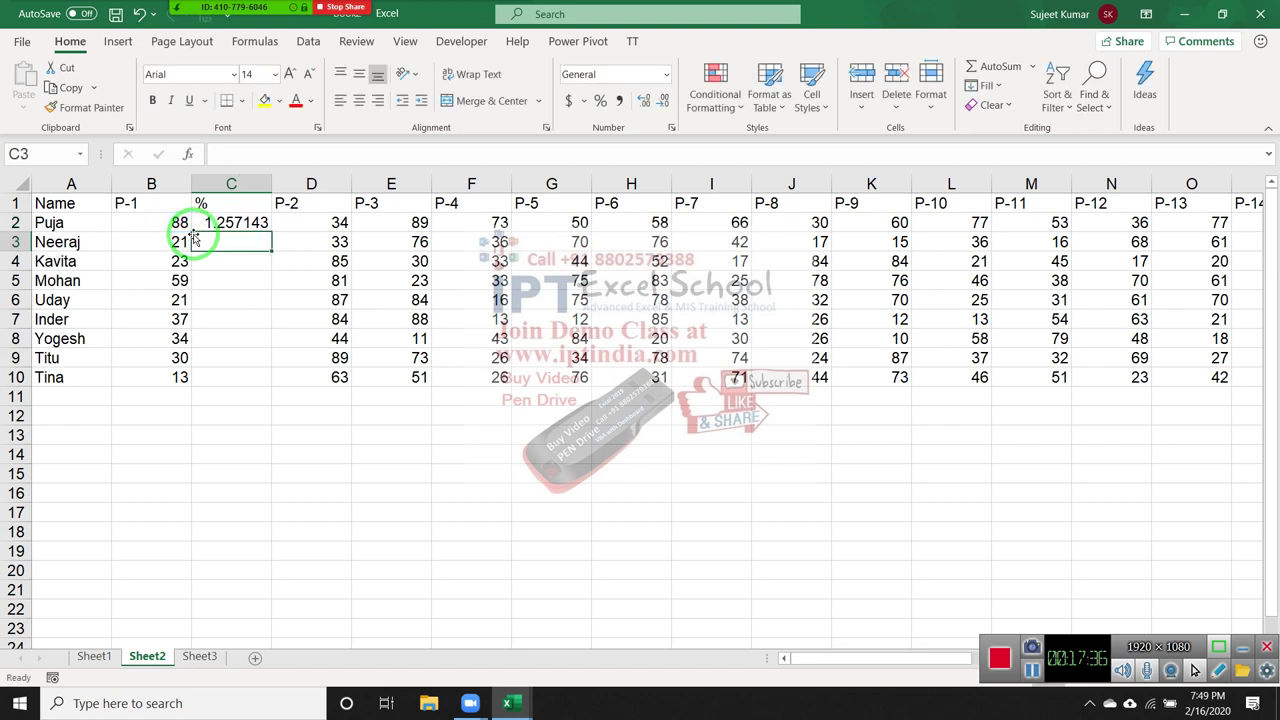
{"action": "key", "text": "Up"}
{"action": "left_click", "coordinate": [220, 372], "text": "shift"}
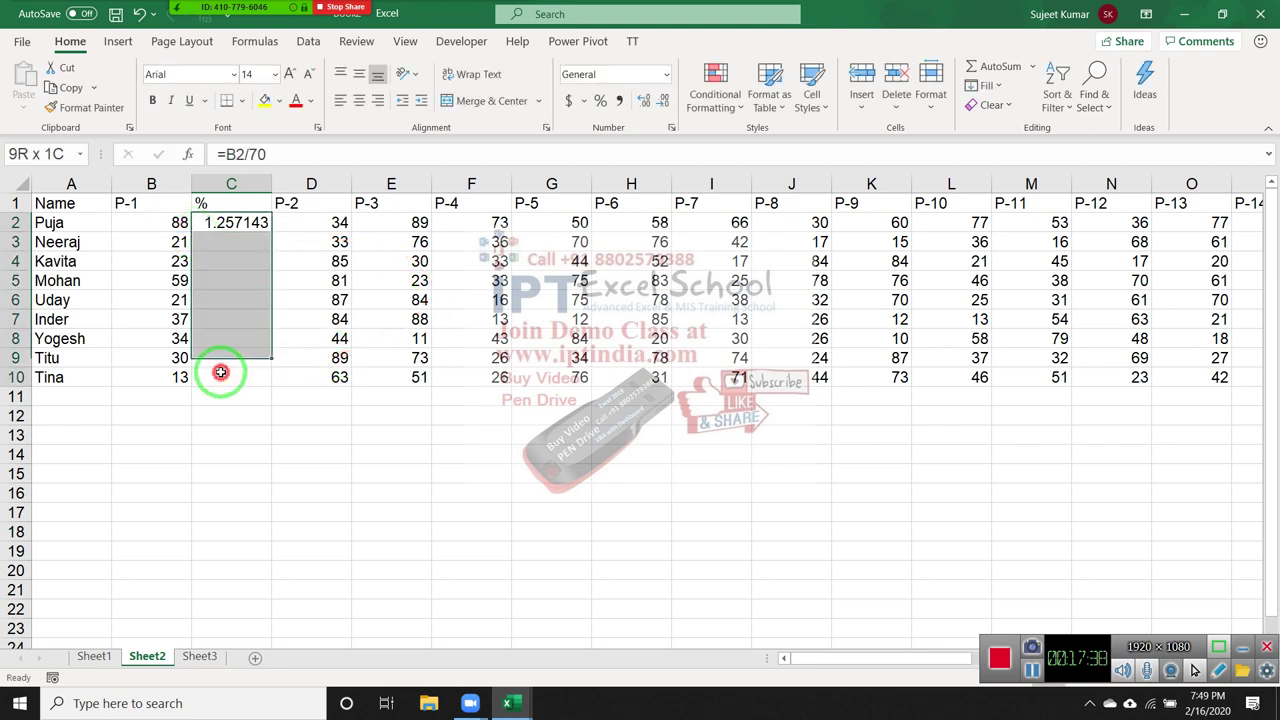
{"action": "key", "text": "ctrl+d"}
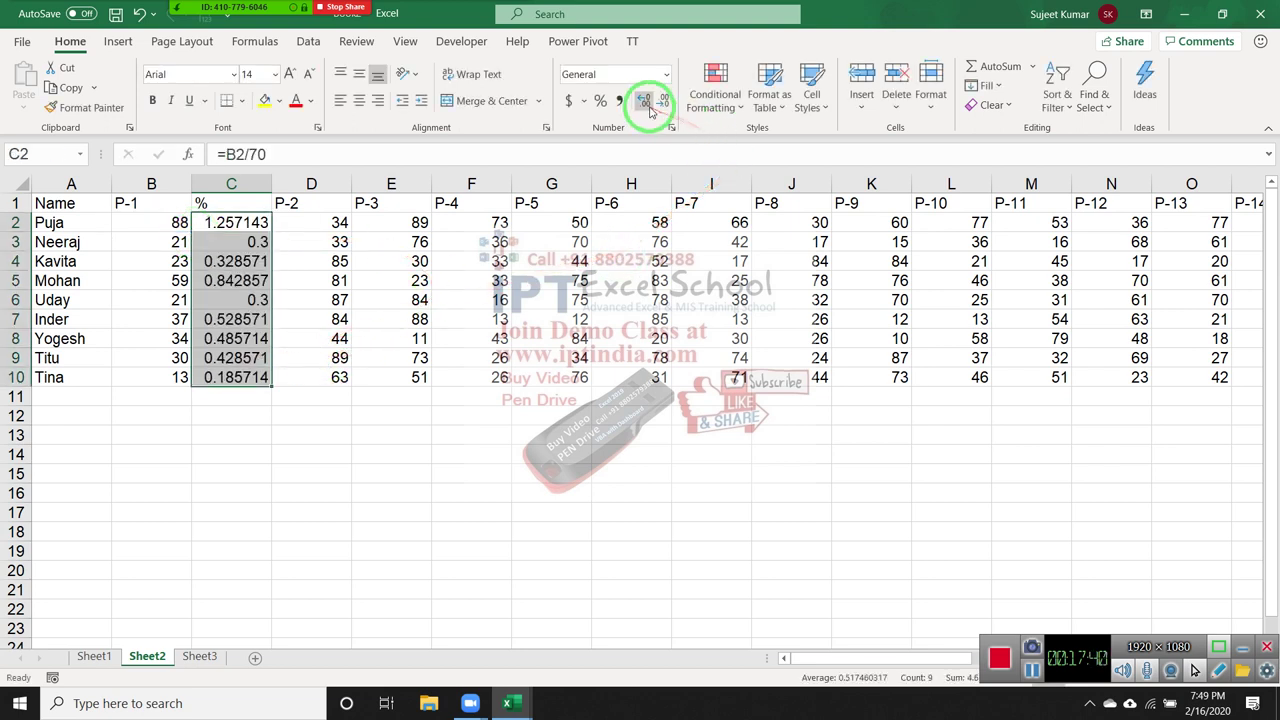
{"action": "left_click", "coordinate": [643, 100]}
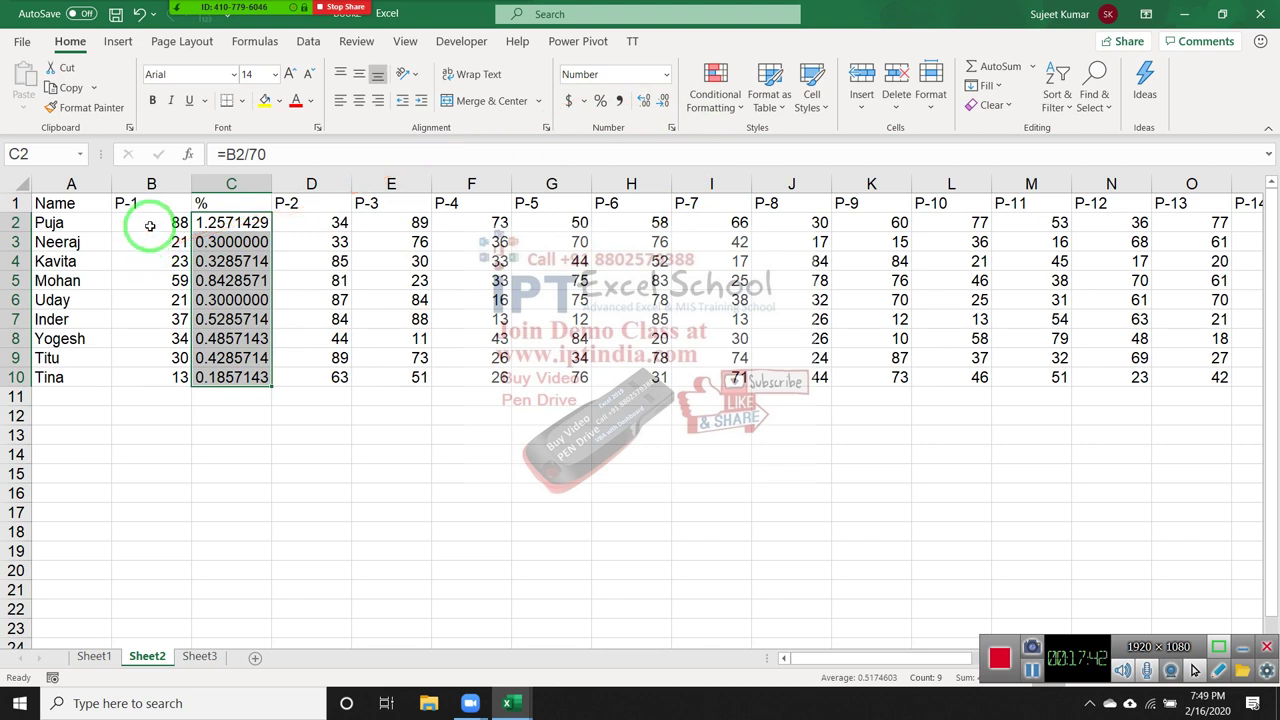
{"action": "left_click", "coordinate": [601, 100]}
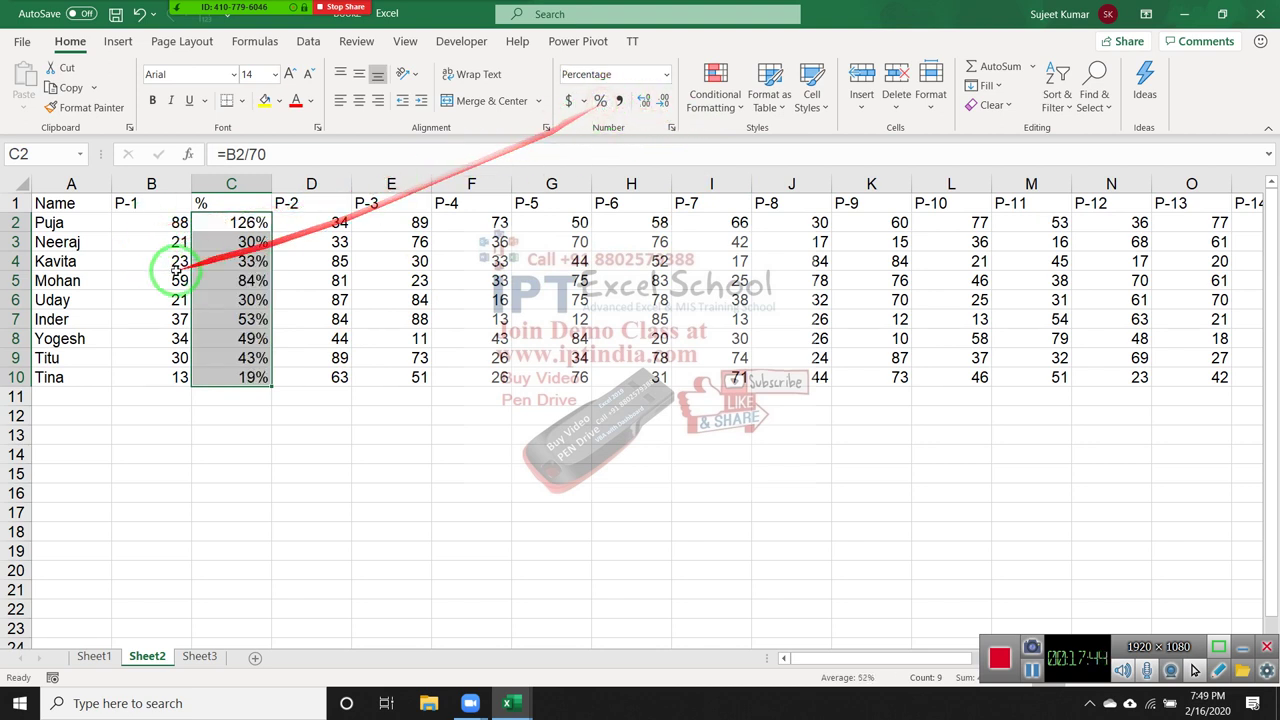
{"action": "left_click", "coordinate": [180, 222]}
{"action": "left_click", "coordinate": [217, 224]}
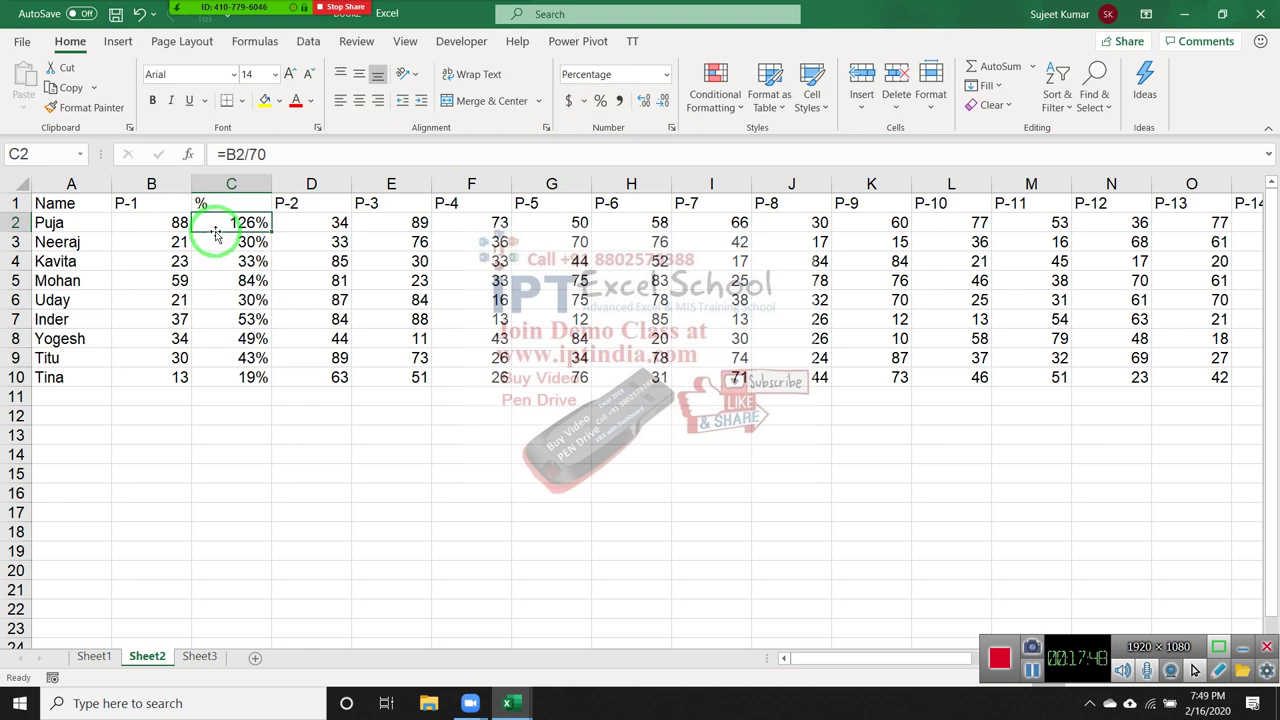
{"action": "left_click", "coordinate": [725, 100]}
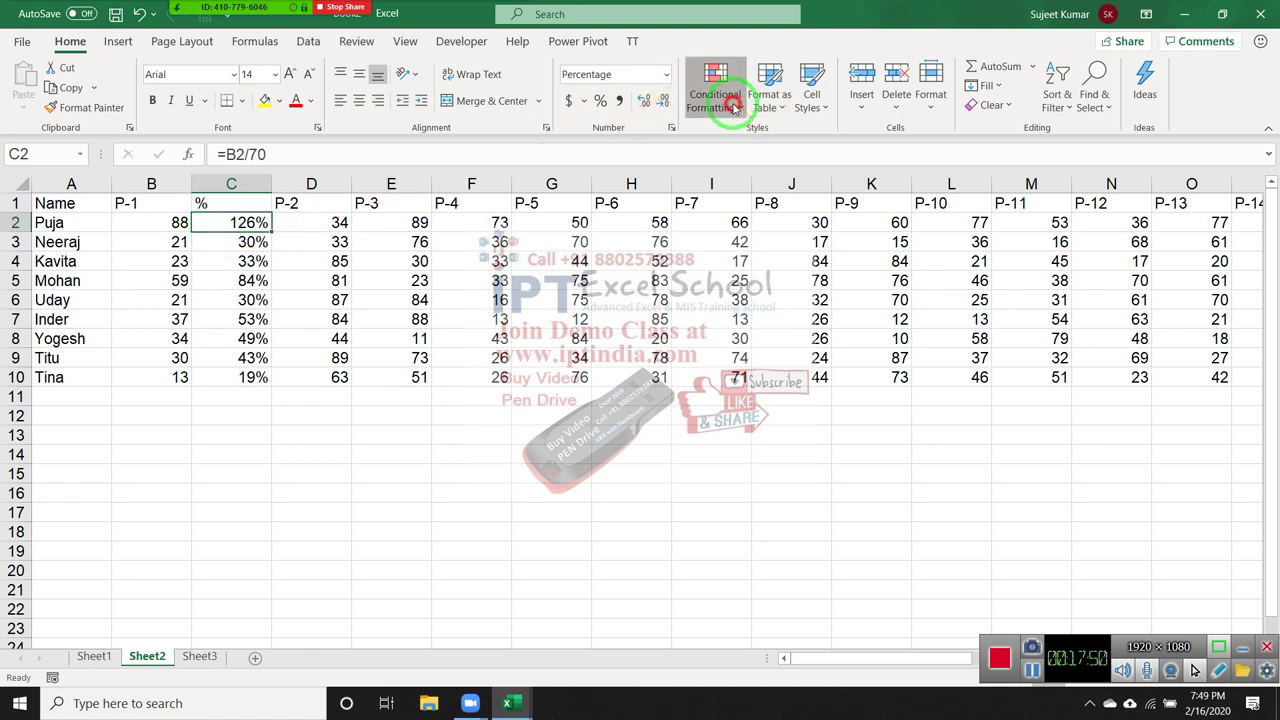
{"action": "mouse_move", "coordinate": [760, 300]}
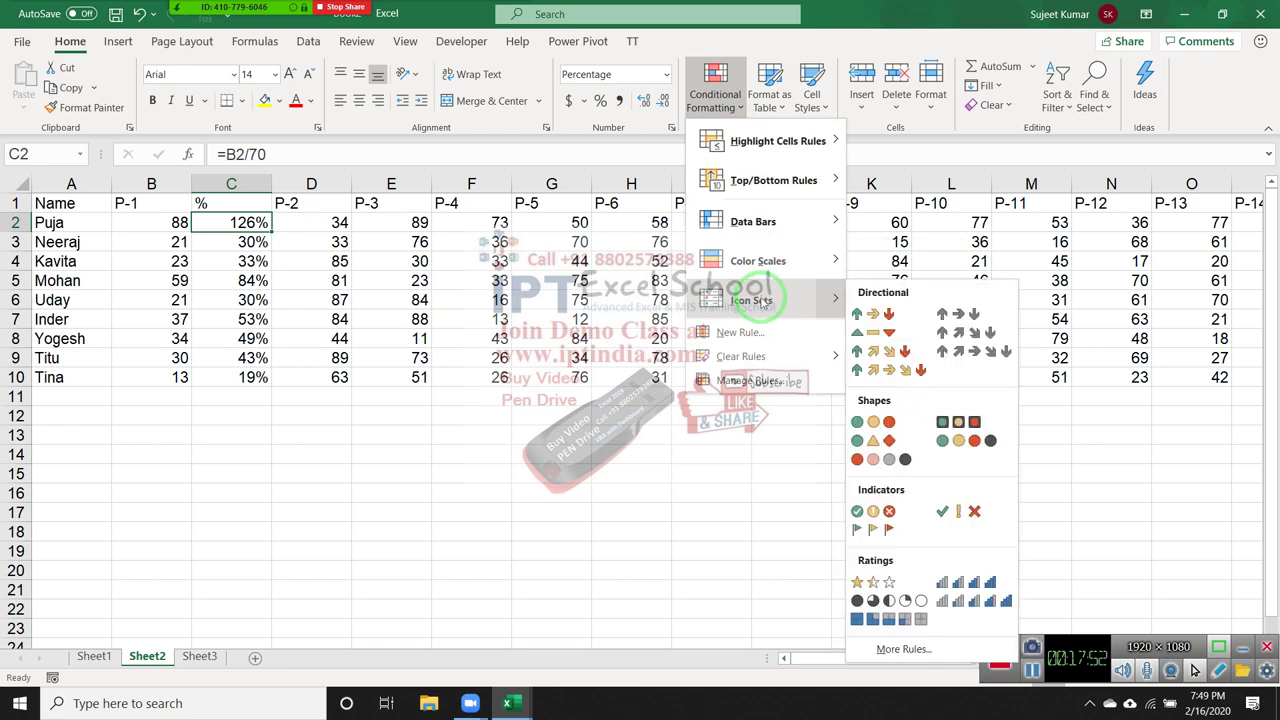
{"action": "left_click", "coordinate": [280, 102]}
{"action": "left_click", "coordinate": [280, 103]}
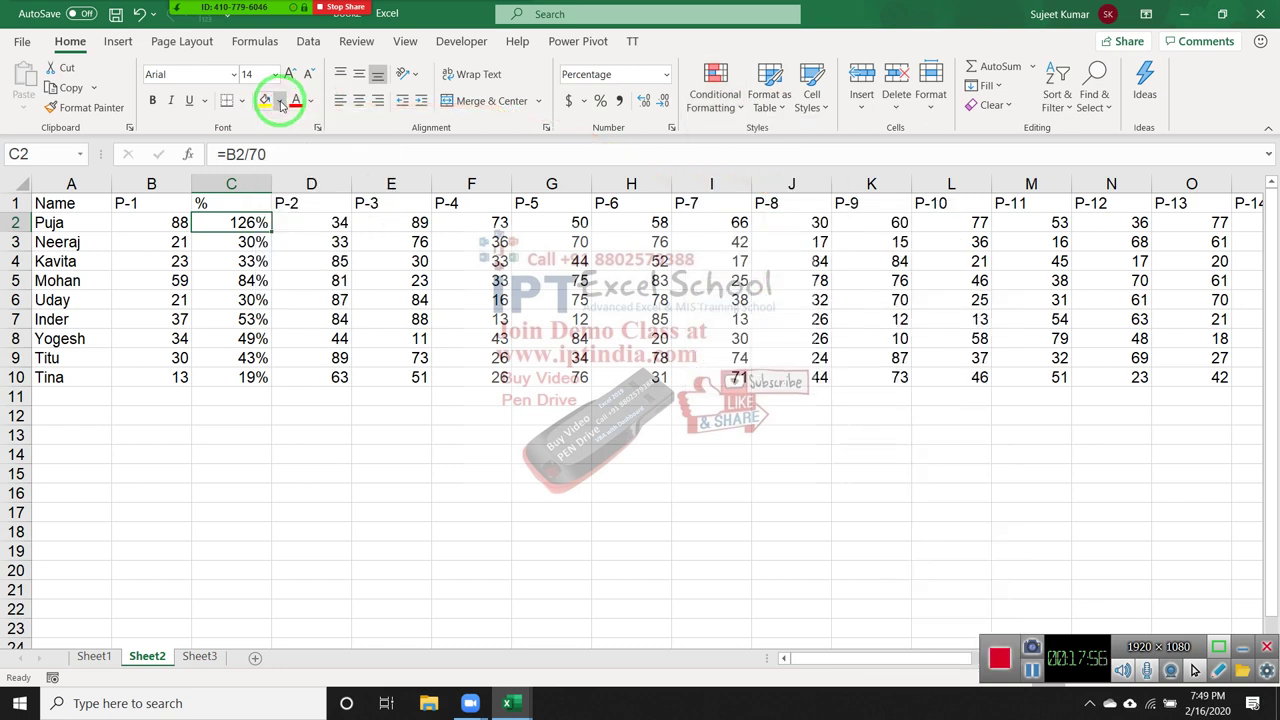
{"action": "left_click", "coordinate": [284, 101]}
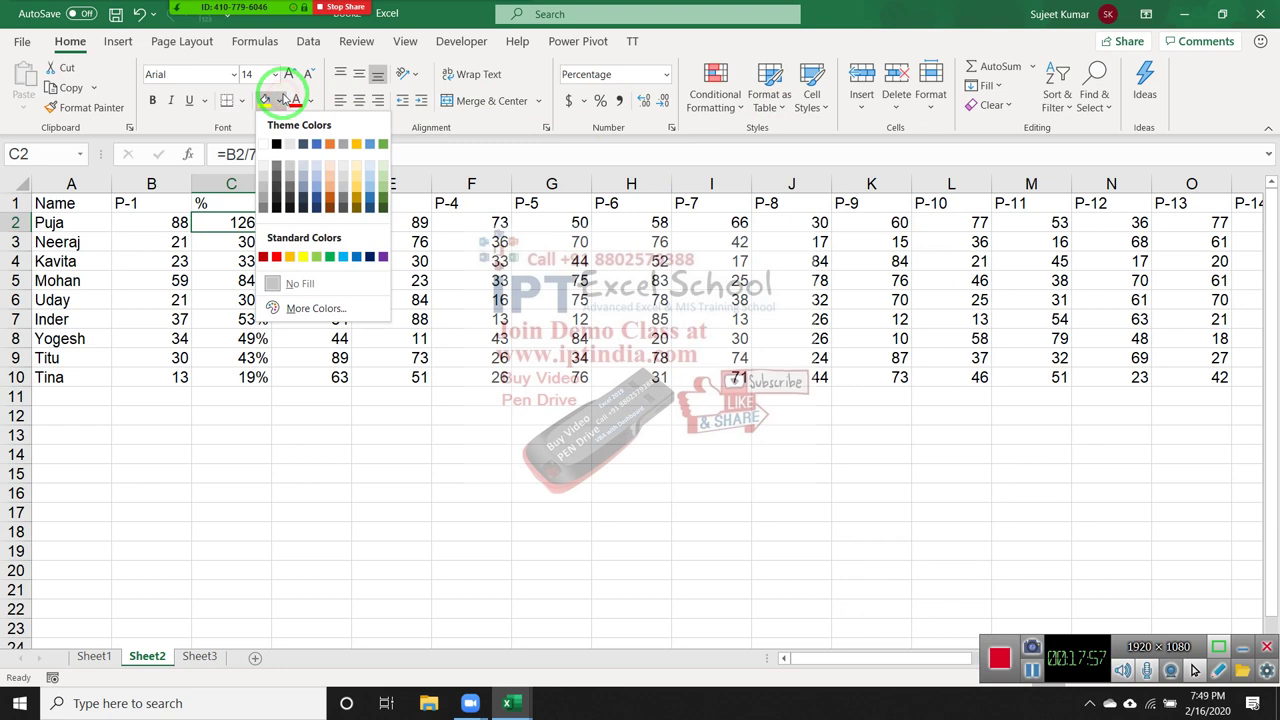
{"action": "left_click", "coordinate": [287, 259]}
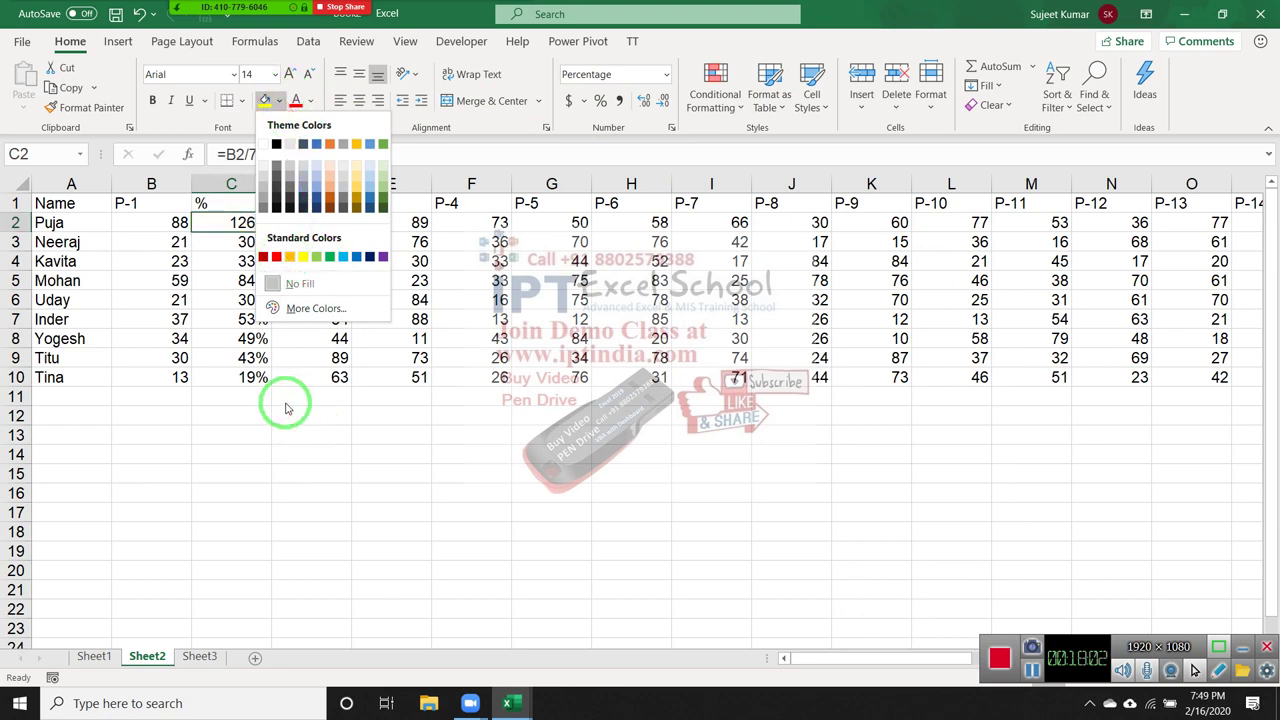
{"action": "left_click", "coordinate": [231, 361]}
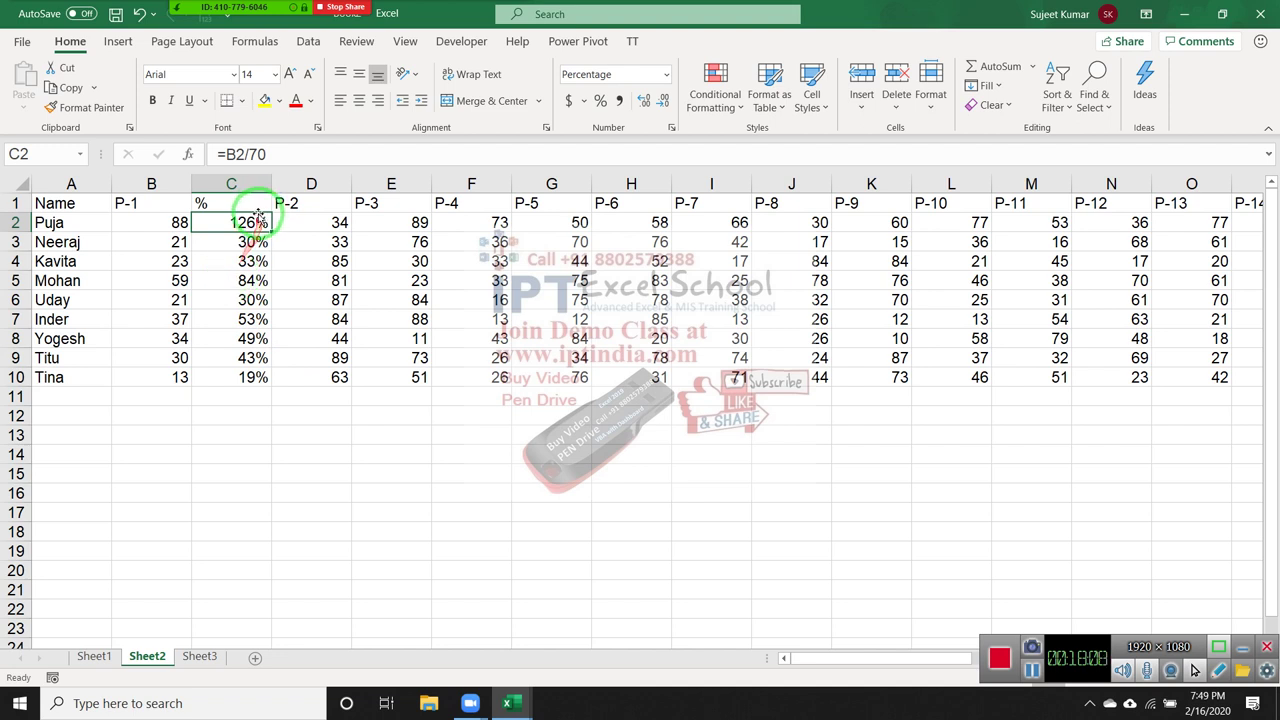
{"action": "left_click", "coordinate": [388, 183]}
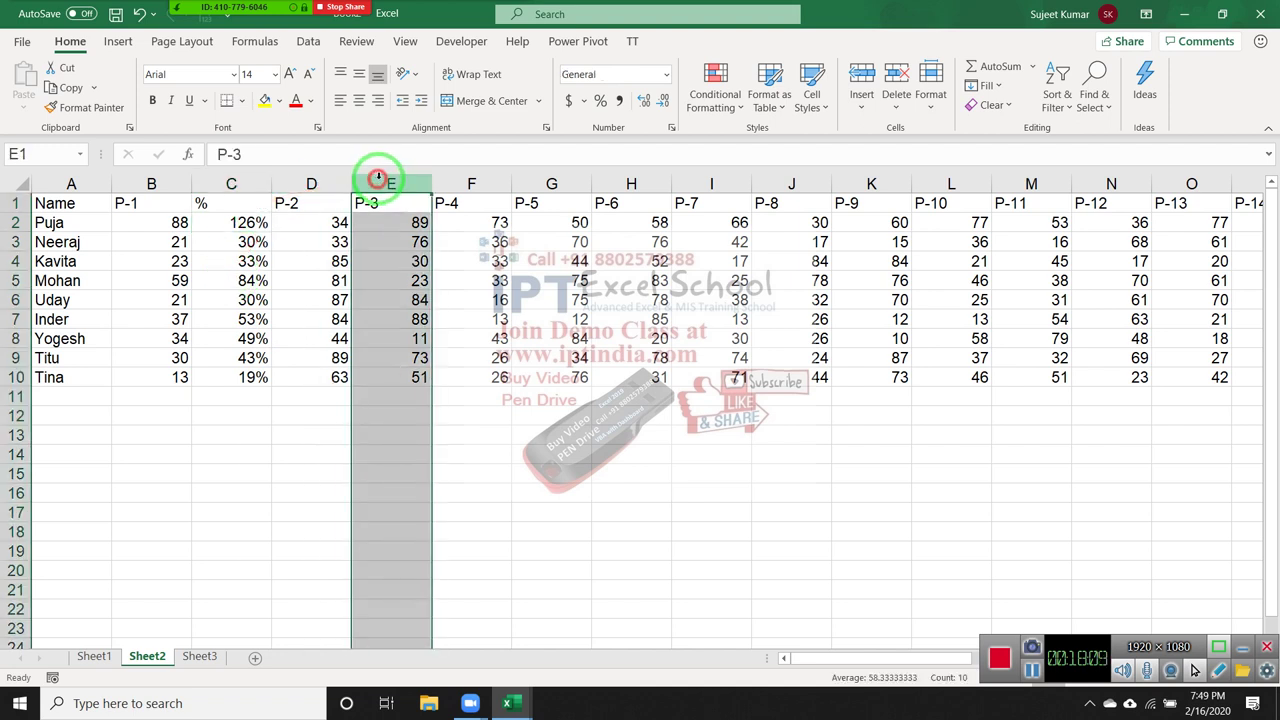
{"action": "left_click", "coordinate": [568, 182]}
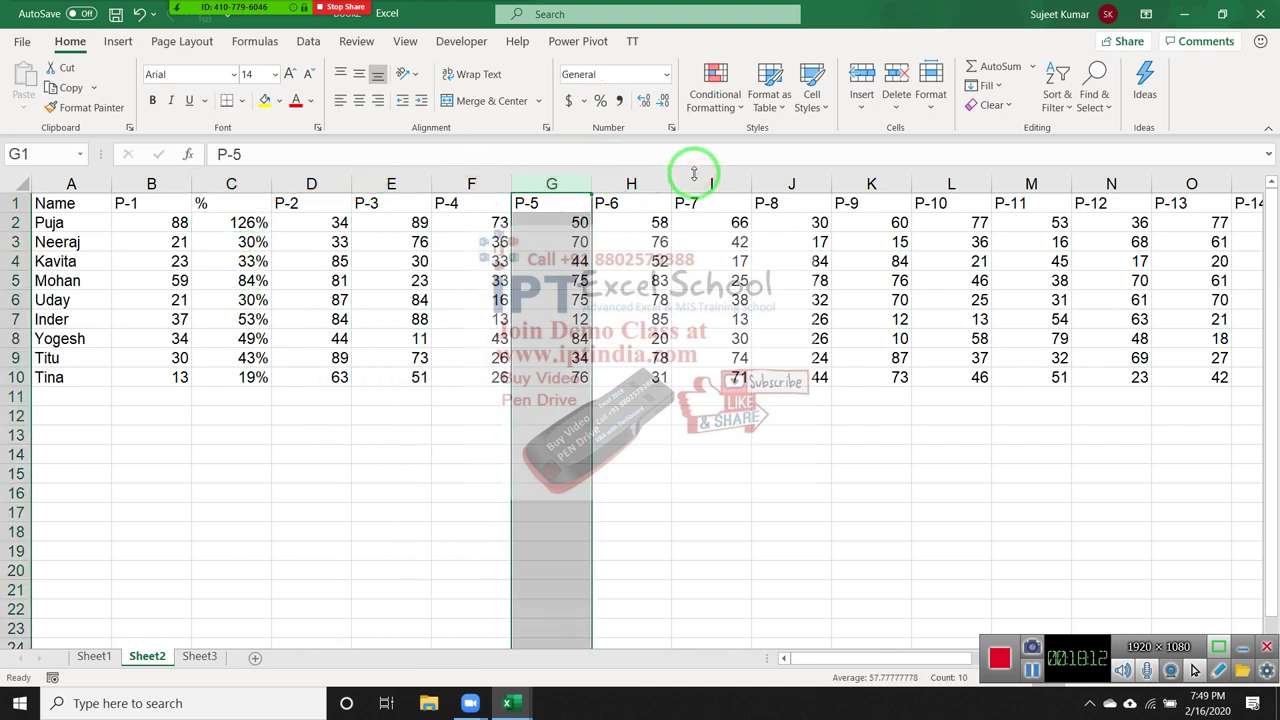
{"action": "left_click_drag", "start_coordinate": [200, 229], "coordinate": [205, 374]}
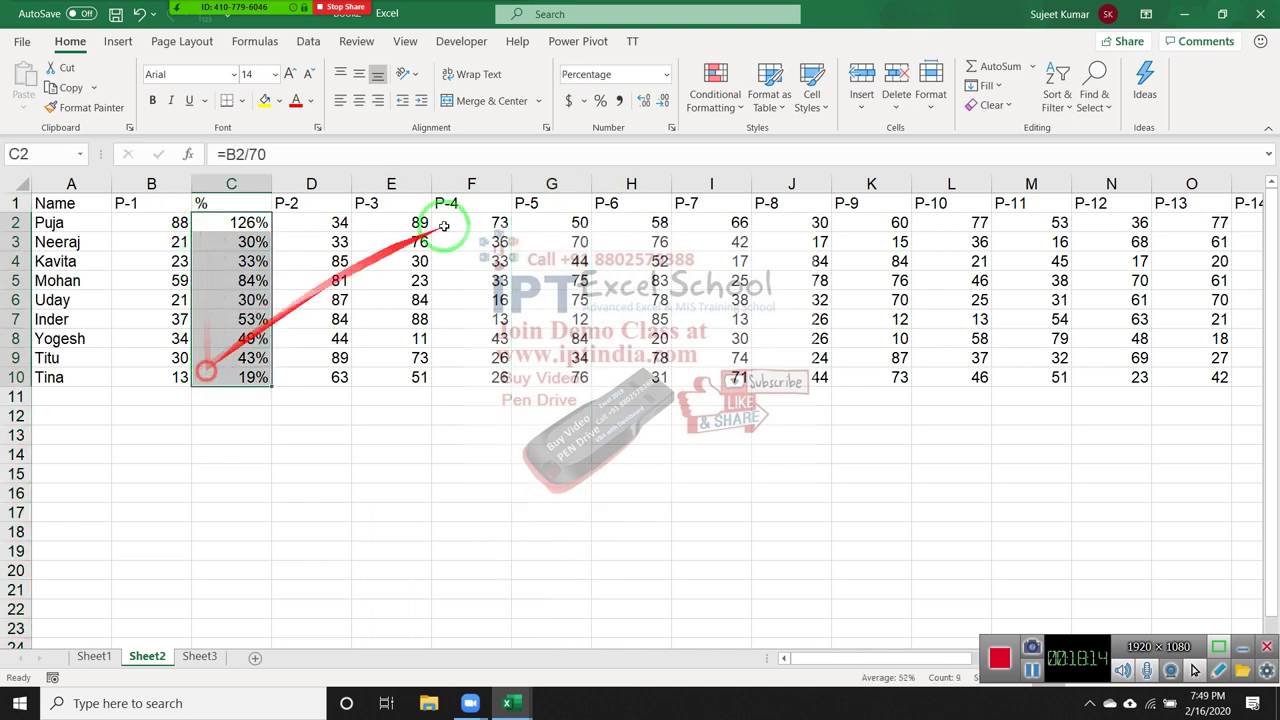
{"action": "left_click", "coordinate": [724, 110]}
{"action": "left_click", "coordinate": [752, 228]}
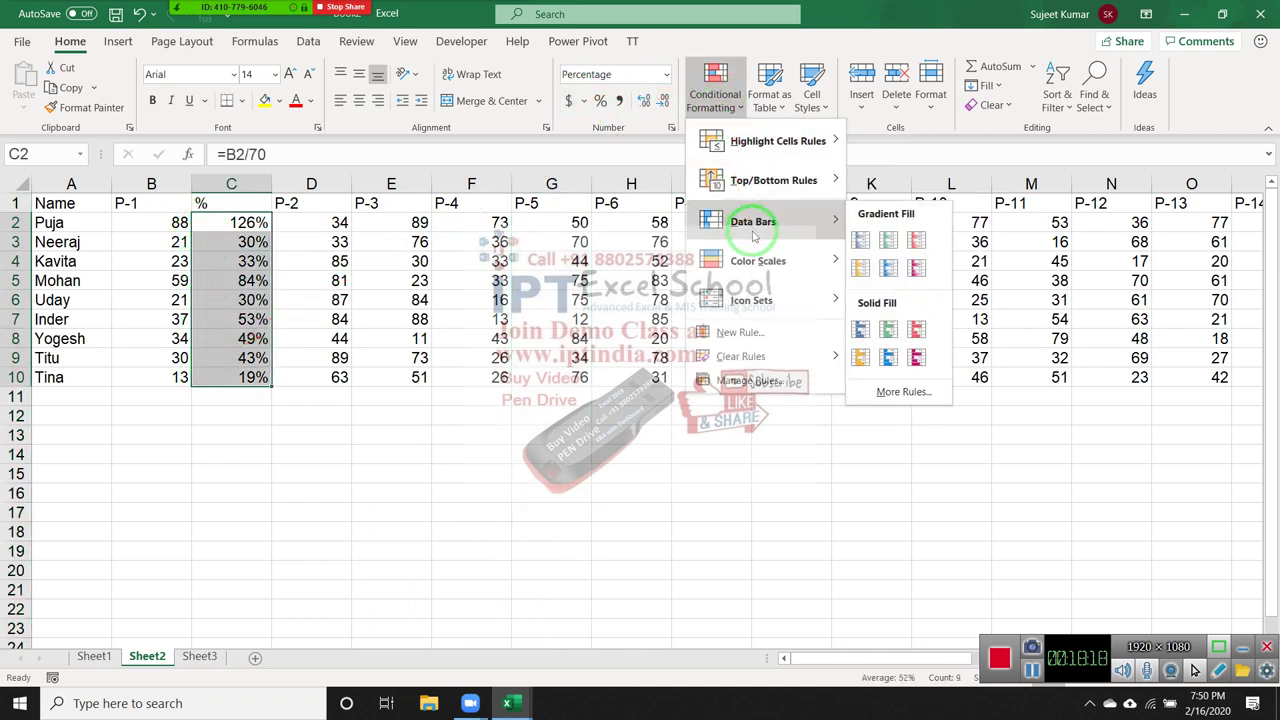
{"action": "mouse_move", "coordinate": [767, 180]}
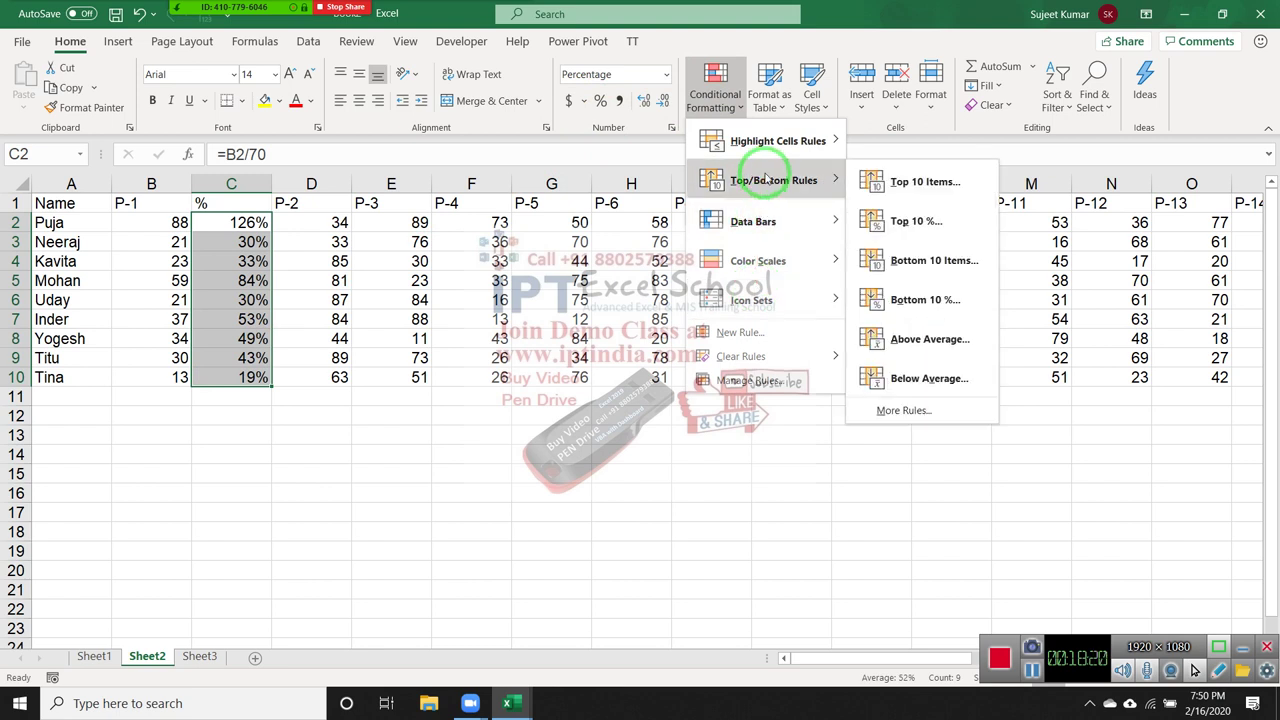
{"action": "left_click", "coordinate": [263, 234]}
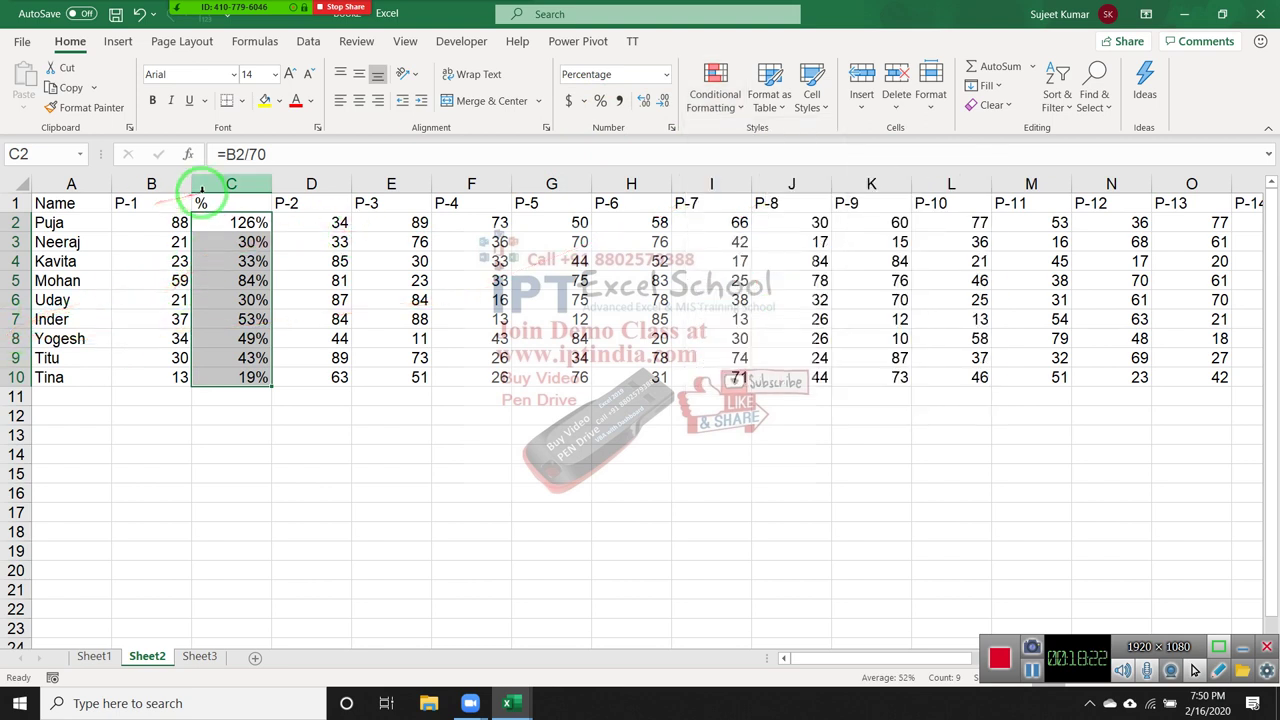
{"action": "left_click", "coordinate": [201, 190]}
{"action": "left_click", "coordinate": [409, 186]}
{"action": "left_click", "coordinate": [497, 190]}
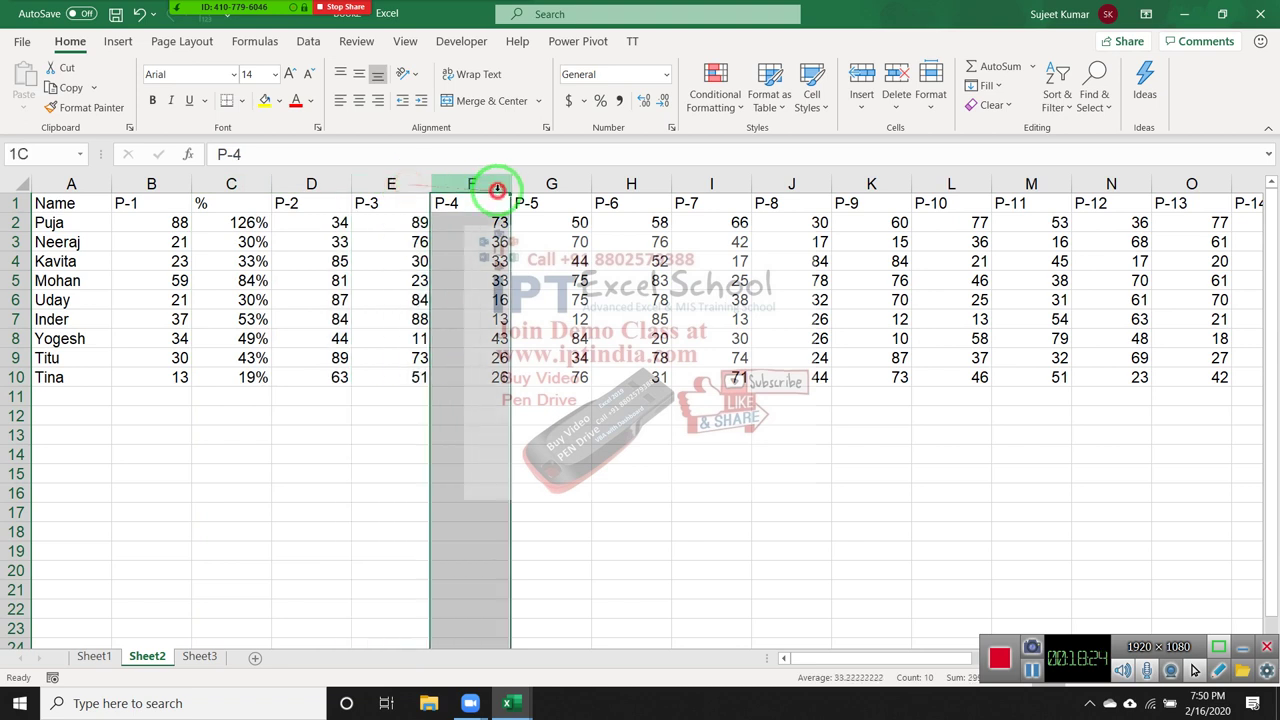
{"action": "left_click", "coordinate": [568, 200]}
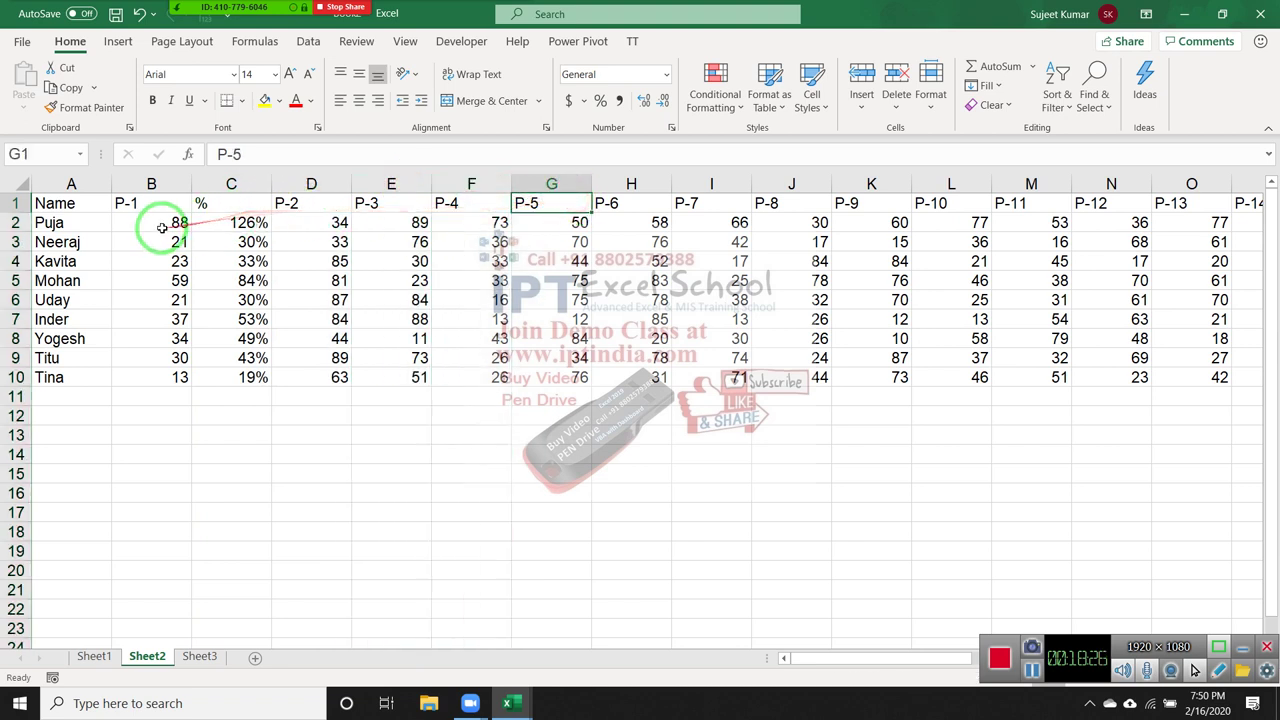
Review the marks and % results, then undo the =B2/70 results in C2:C10.
{"action": "left_click_drag", "start_coordinate": [162, 228], "coordinate": [320, 240]}
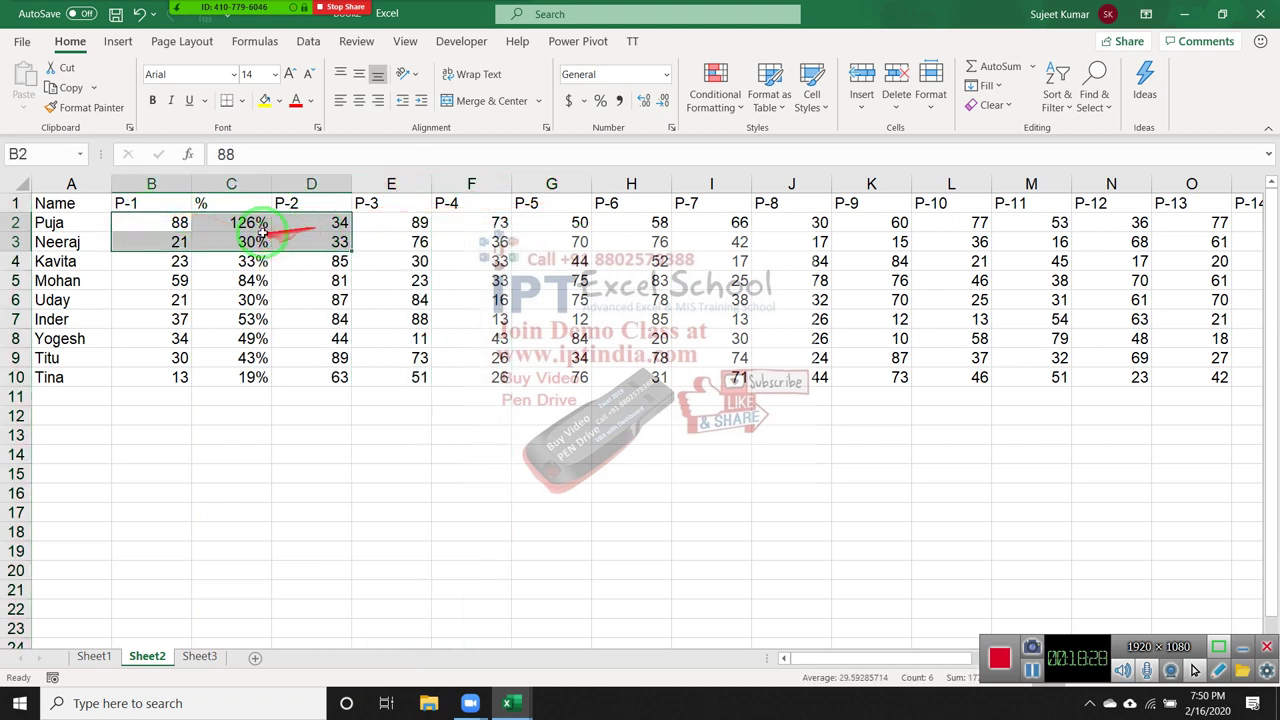
{"action": "left_click_drag", "start_coordinate": [240, 226], "coordinate": [243, 387]}
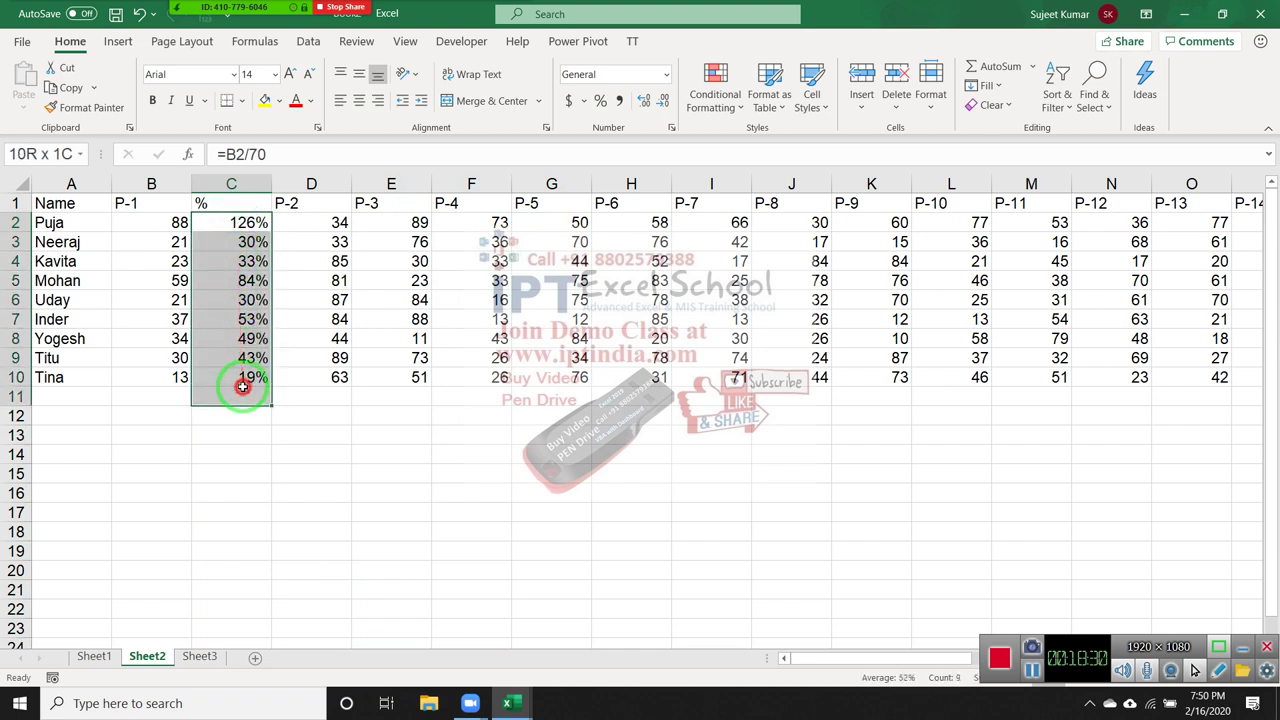
{"action": "left_click", "coordinate": [337, 222]}
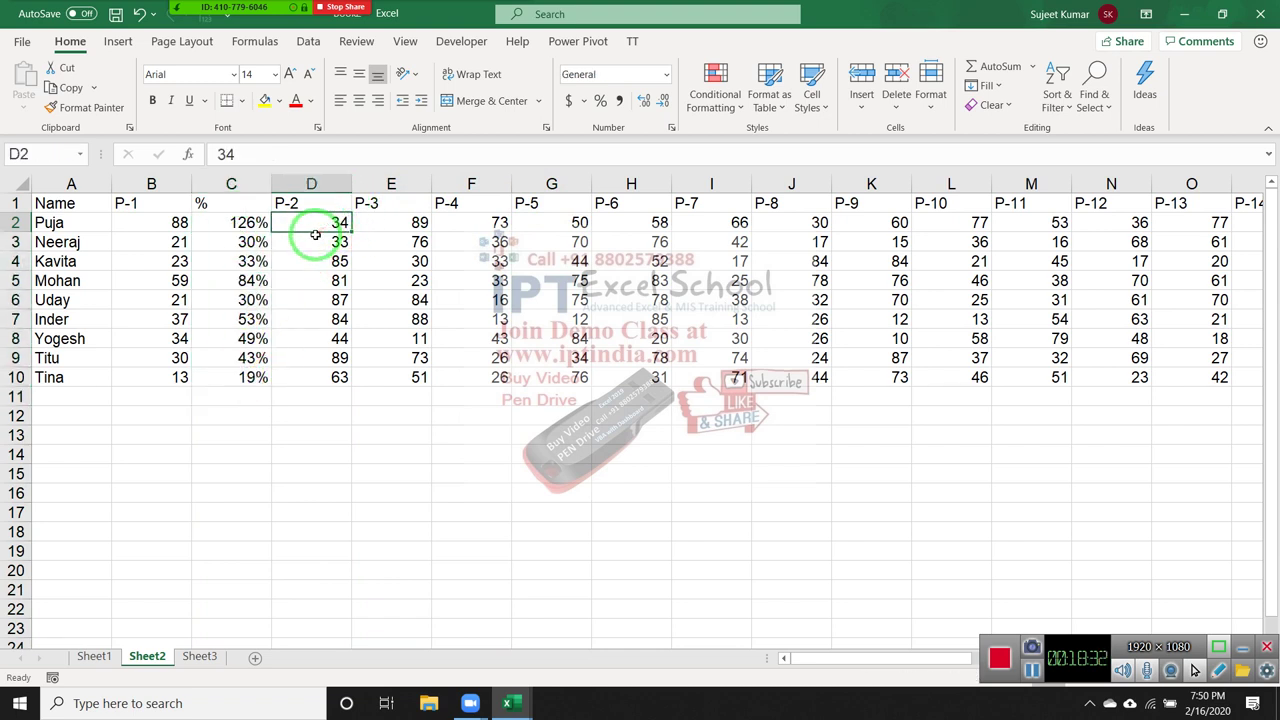
{"action": "left_click", "coordinate": [142, 222]}
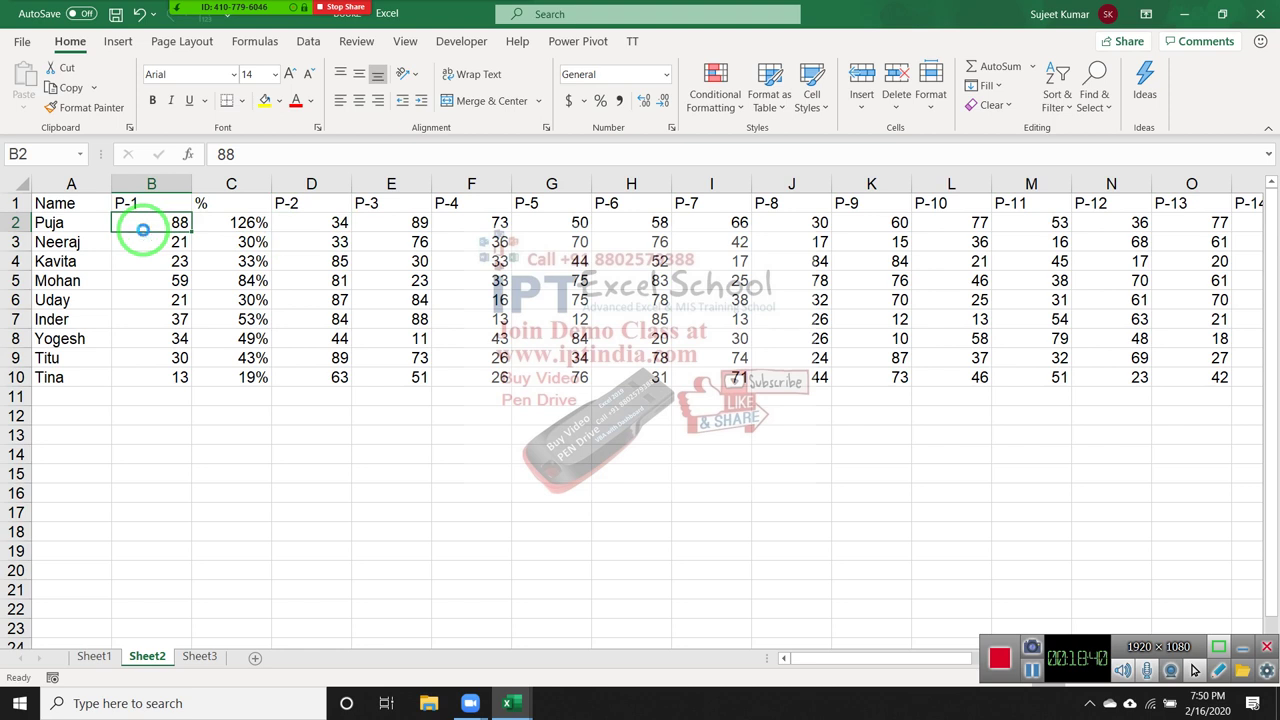
{"action": "key", "text": "ctrl+z"}
Undo the old % column, dismiss the Zoom windows, and insert a blank column before P-2.
{"action": "key", "text": "ctrl+z"}
{"action": "key", "text": "ctrl+z"}
{"action": "key", "text": "ctrl+z"}
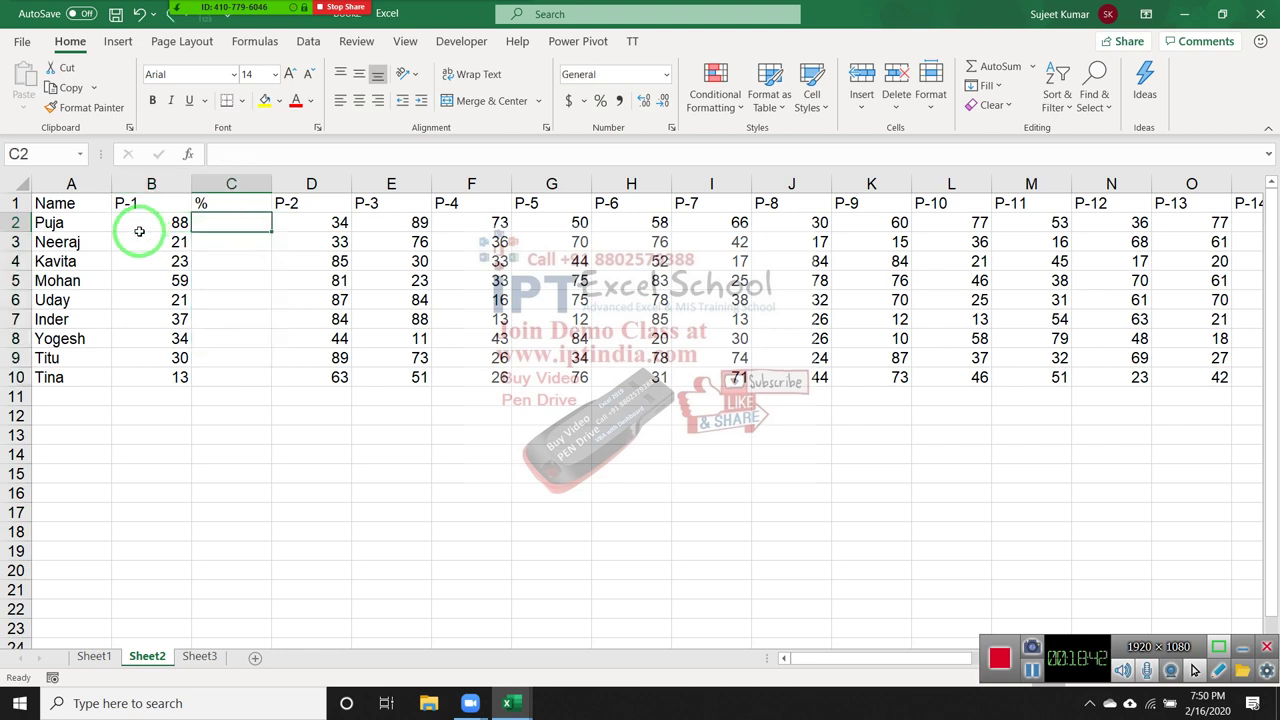
{"action": "key", "text": "ctrl+z"}
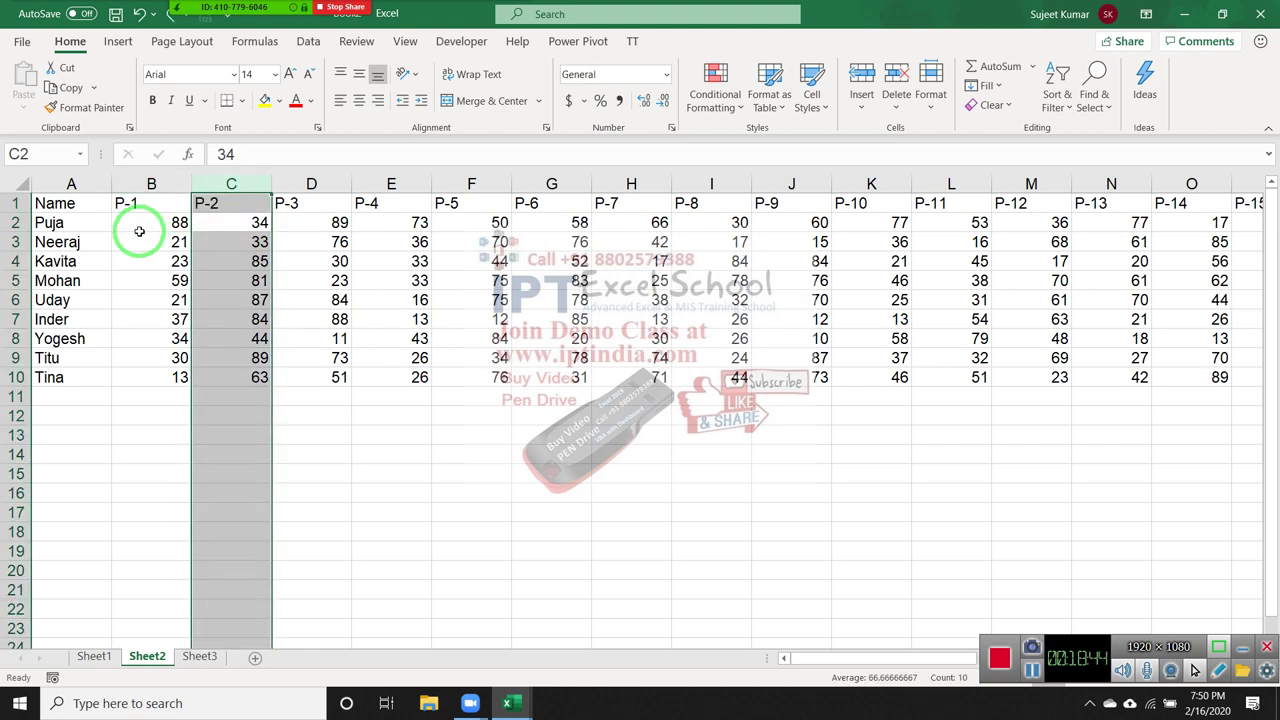
{"action": "left_click", "coordinate": [220, 17]}
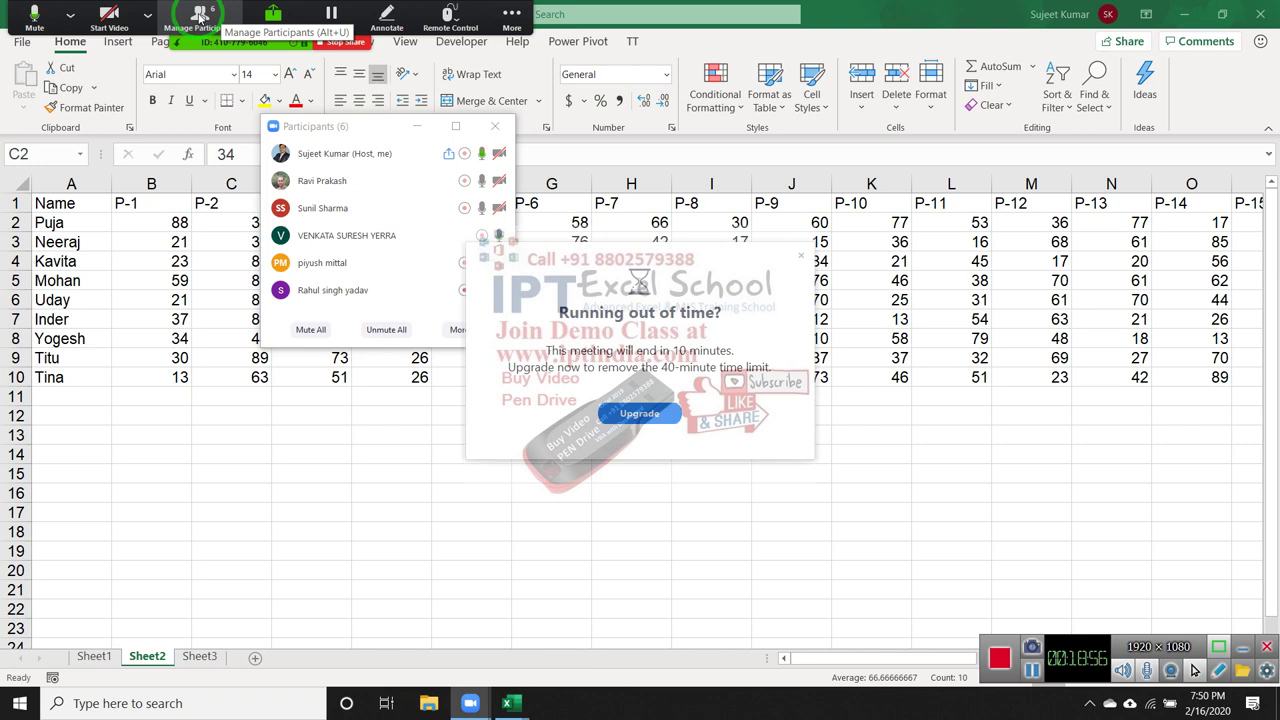
{"action": "left_click", "coordinate": [799, 258]}
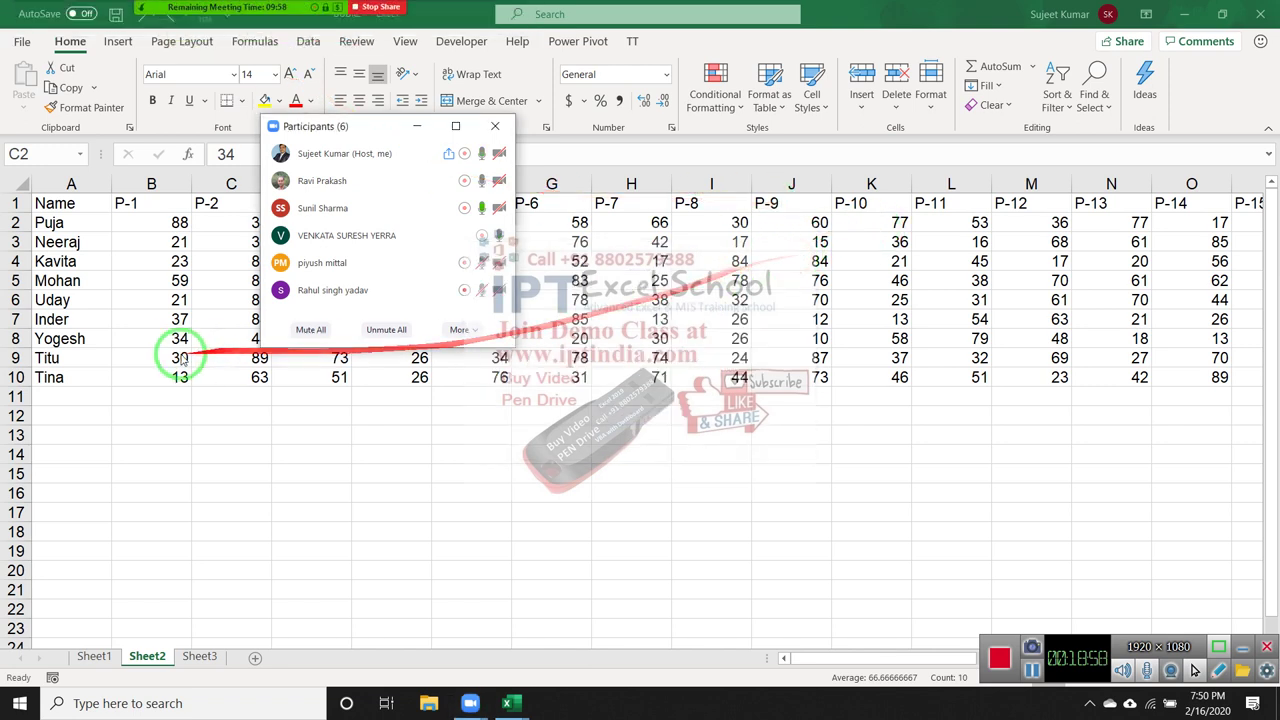
{"action": "left_click", "coordinate": [202, 245]}
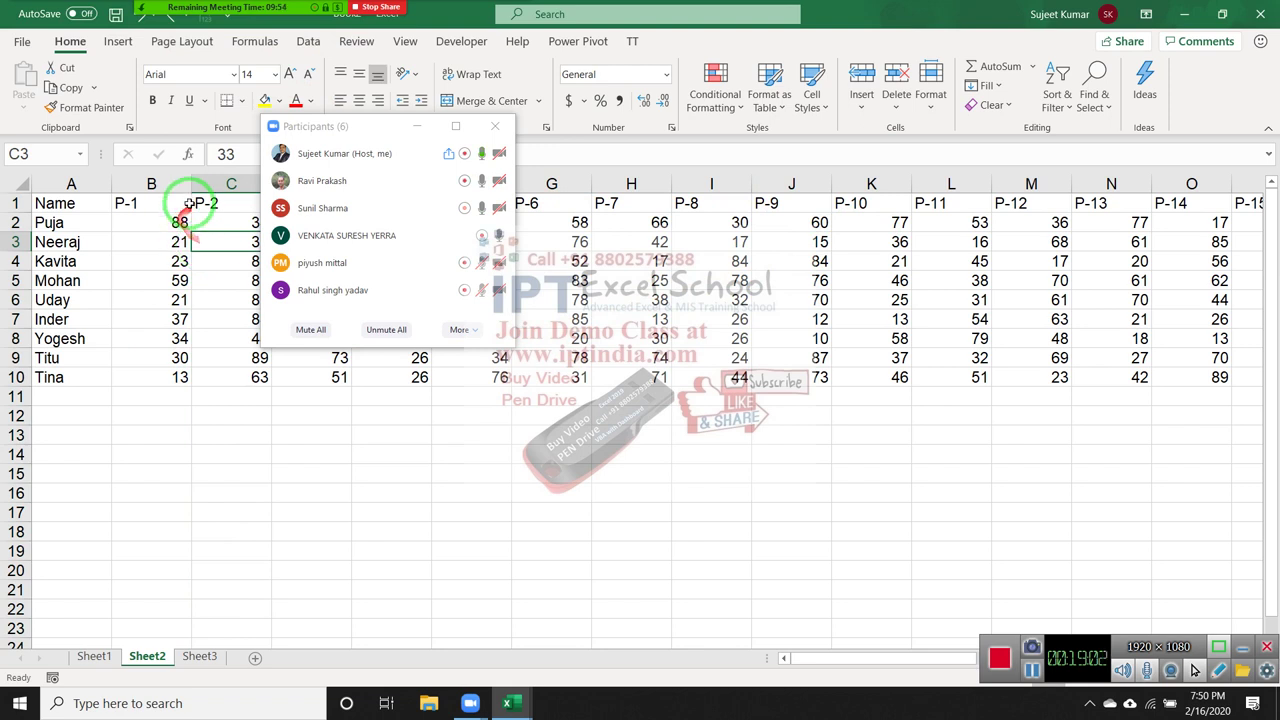
{"action": "left_click", "coordinate": [231, 183]}
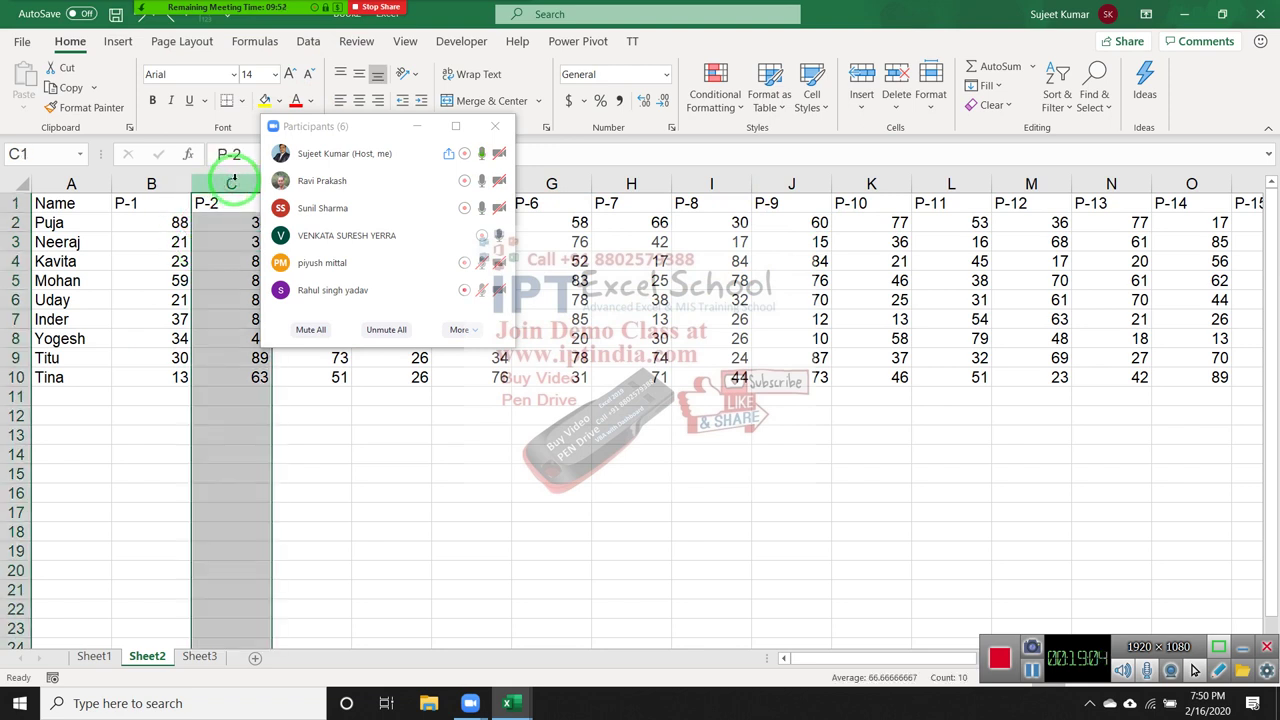
{"action": "left_click", "coordinate": [494, 126]}
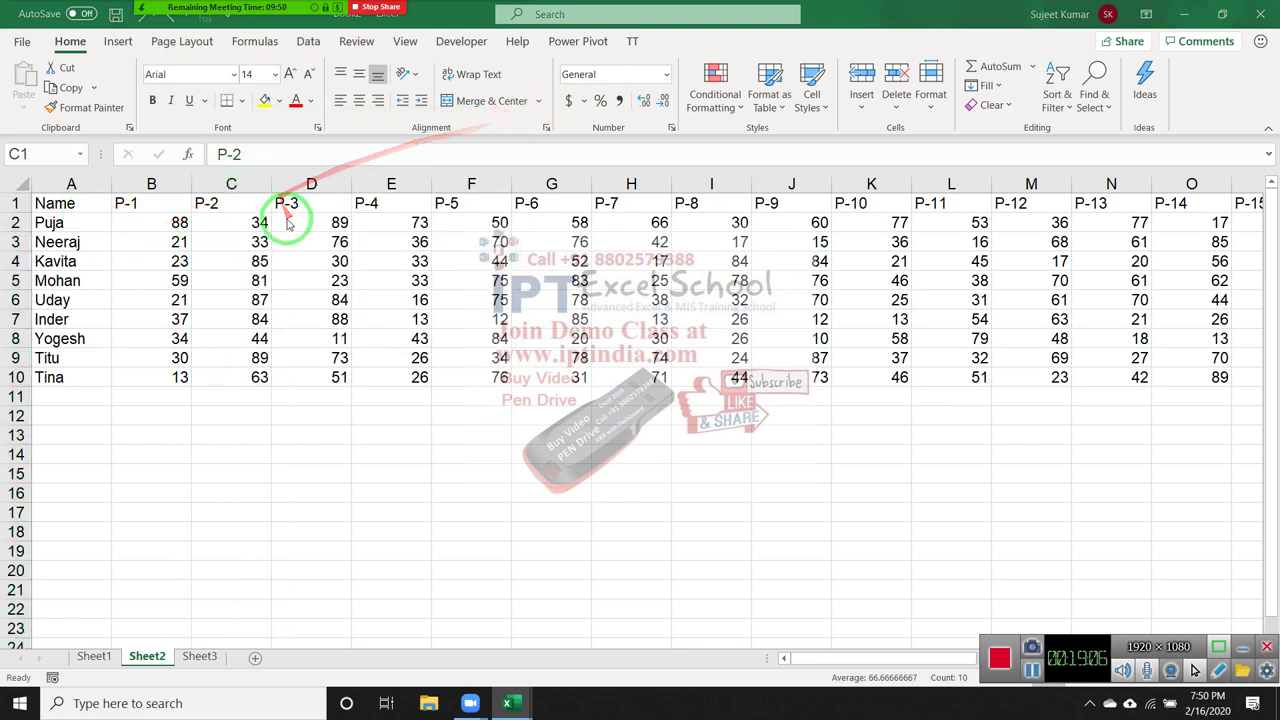
{"action": "left_click", "coordinate": [242, 184]}
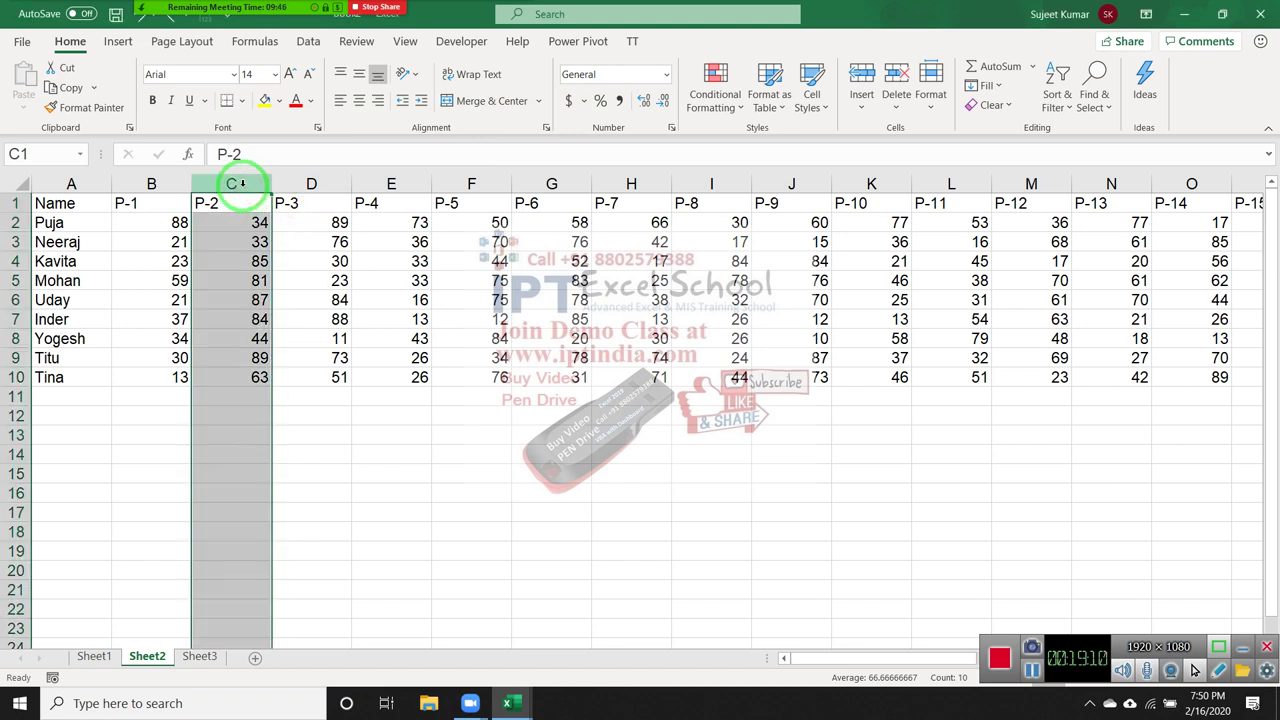
{"action": "key", "text": "ctrl+shift+plus"}
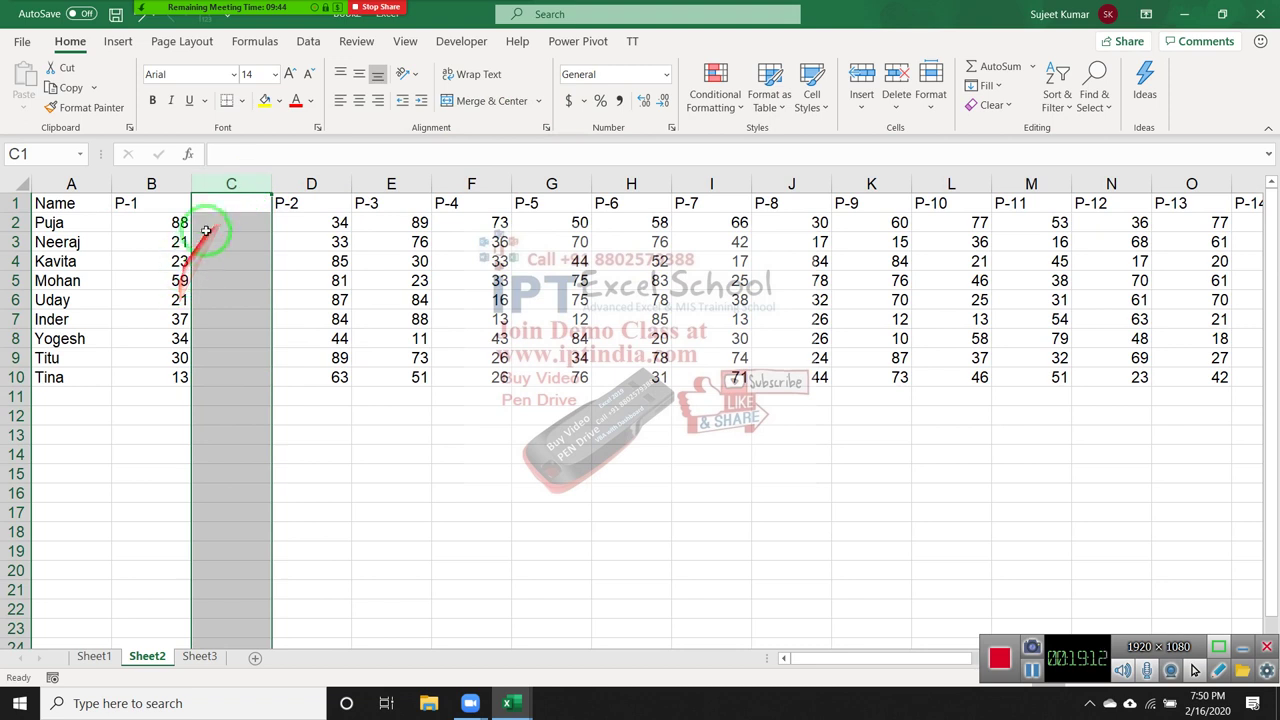
Head column C with %, fill =B2/70 down C2:C10 and format it as percentages.
{"action": "left_click", "coordinate": [218, 206]}
{"action": "type", "text": "%"}
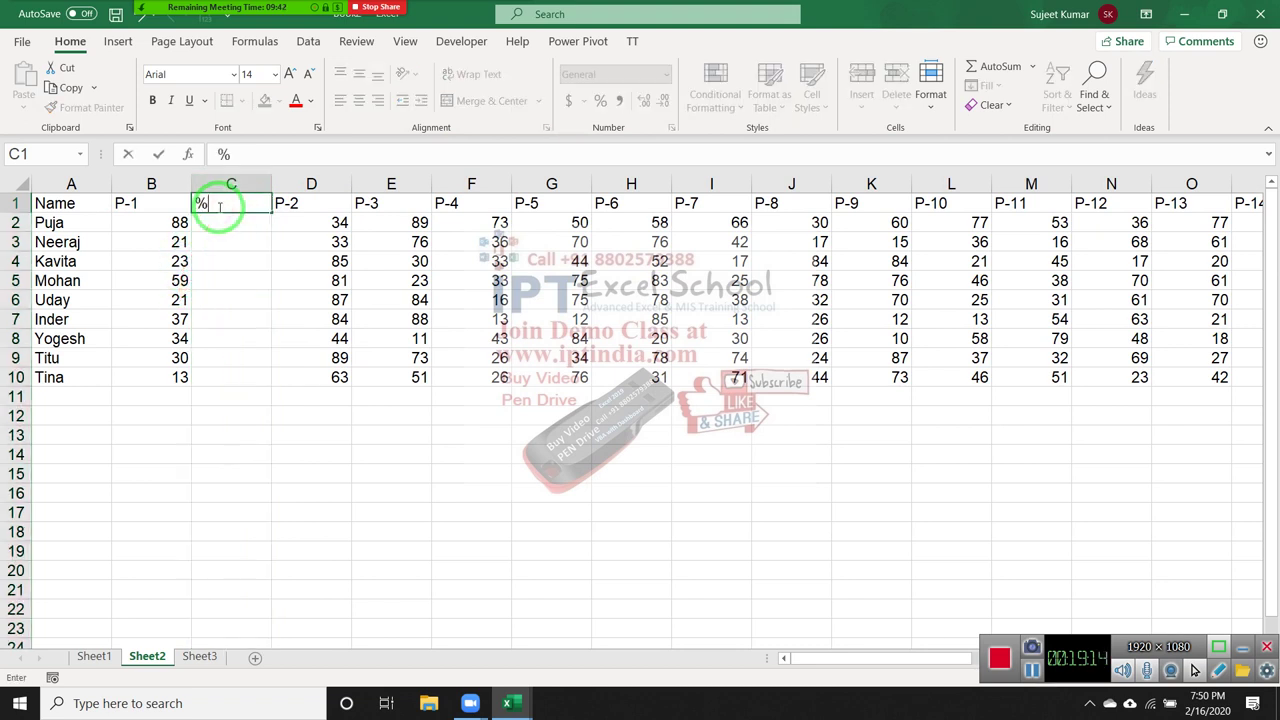
{"action": "left_click", "coordinate": [212, 215]}
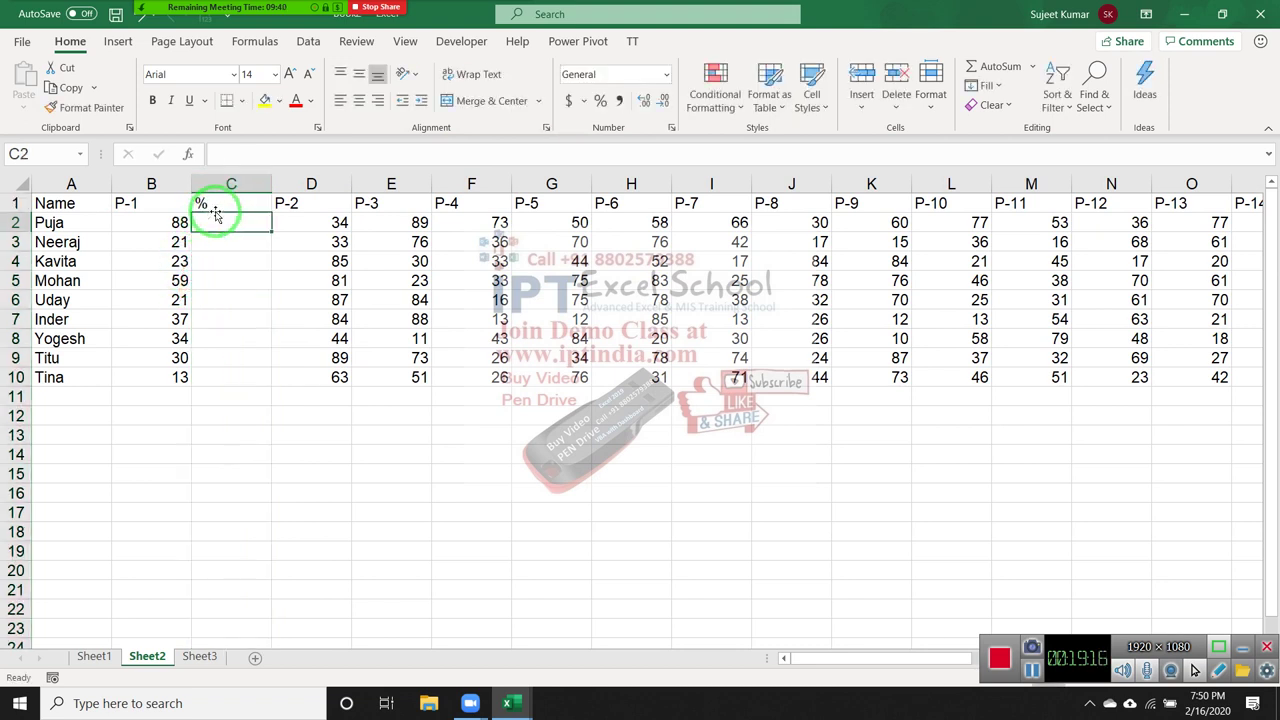
{"action": "type", "text": "="}
{"action": "key", "text": "Left"}
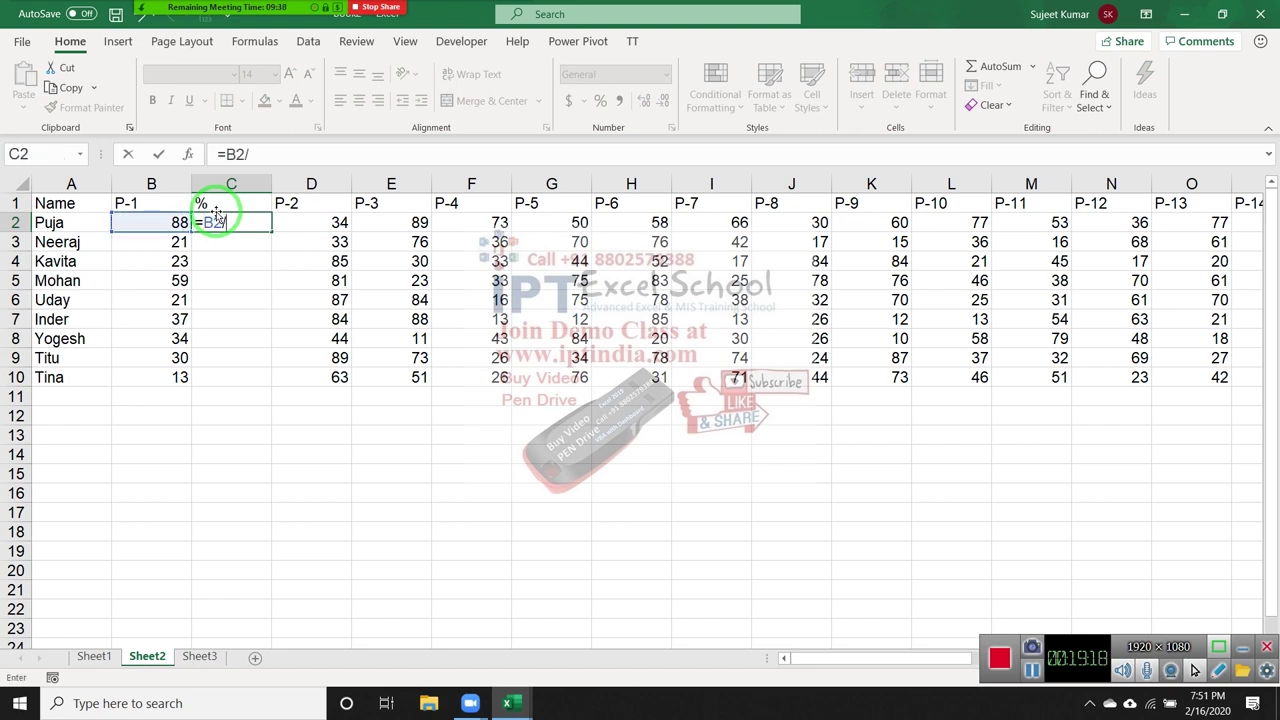
{"action": "key", "text": "Return"}
{"action": "left_click_drag", "start_coordinate": [226, 225], "coordinate": [224, 378]}
{"action": "key", "text": "ctrl+d"}
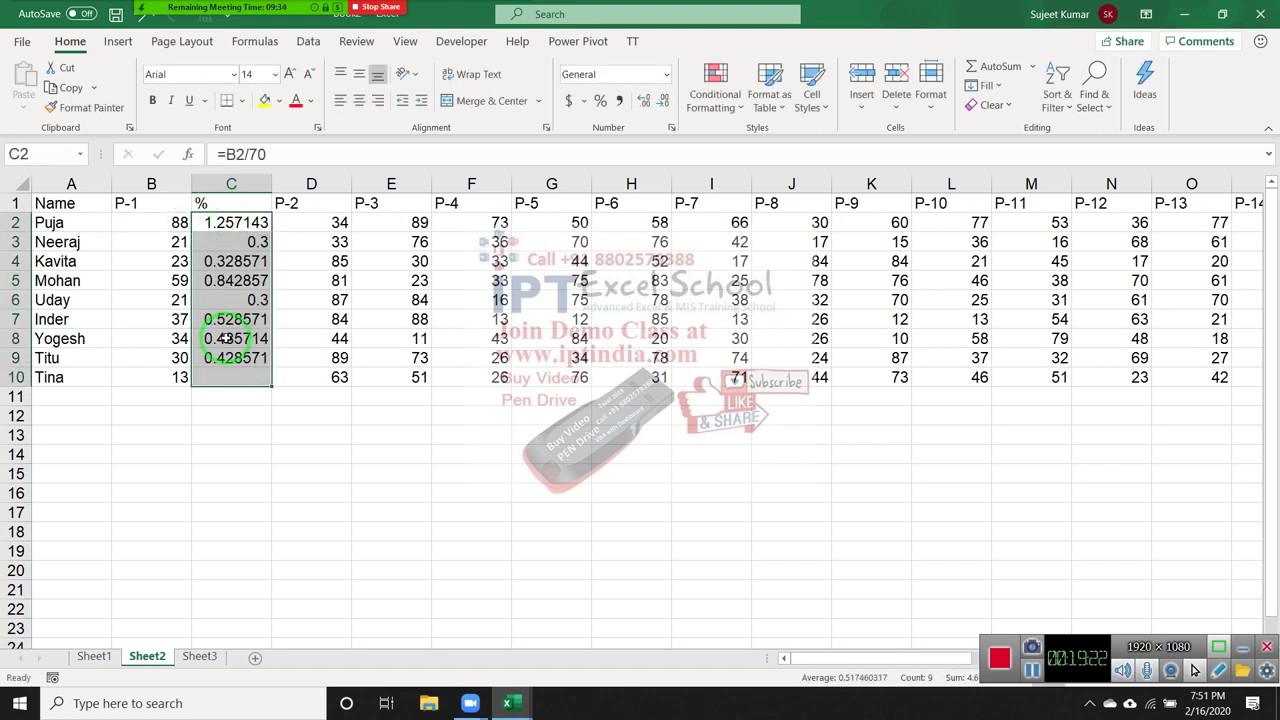
{"action": "left_click", "coordinate": [600, 100]}
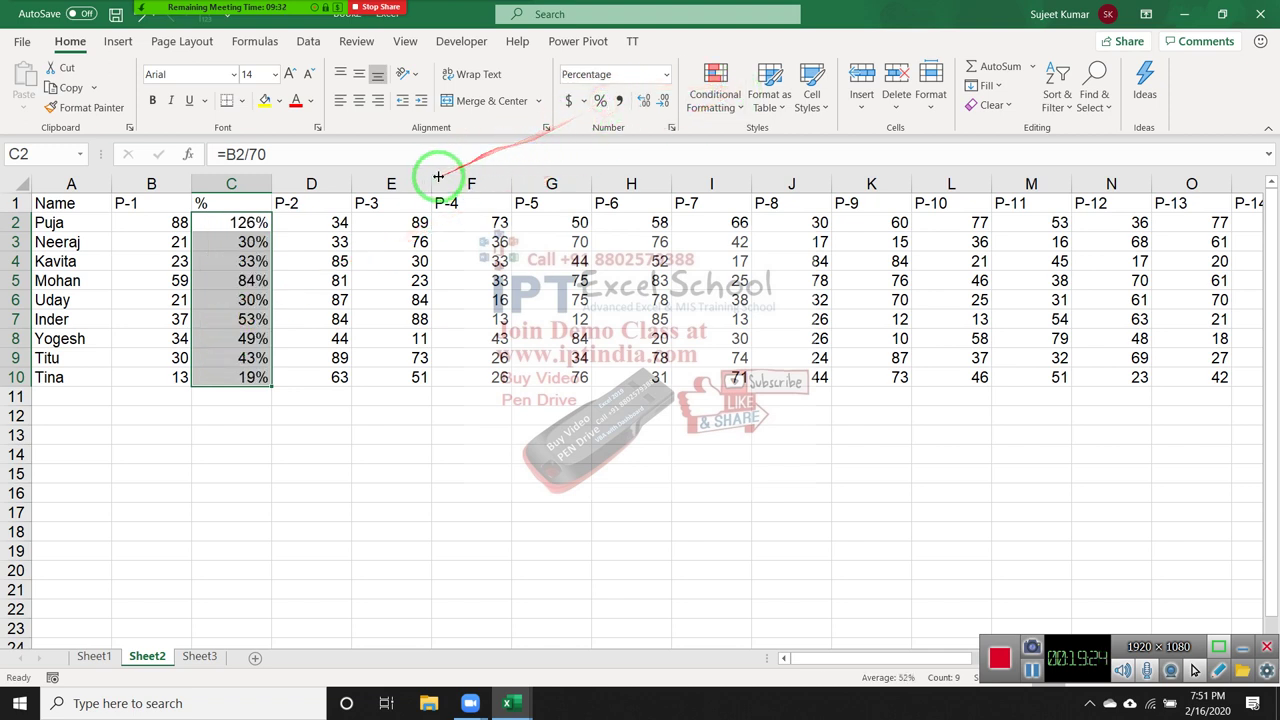
{"action": "left_click", "coordinate": [715, 90]}
{"action": "mouse_move", "coordinate": [750, 178]}
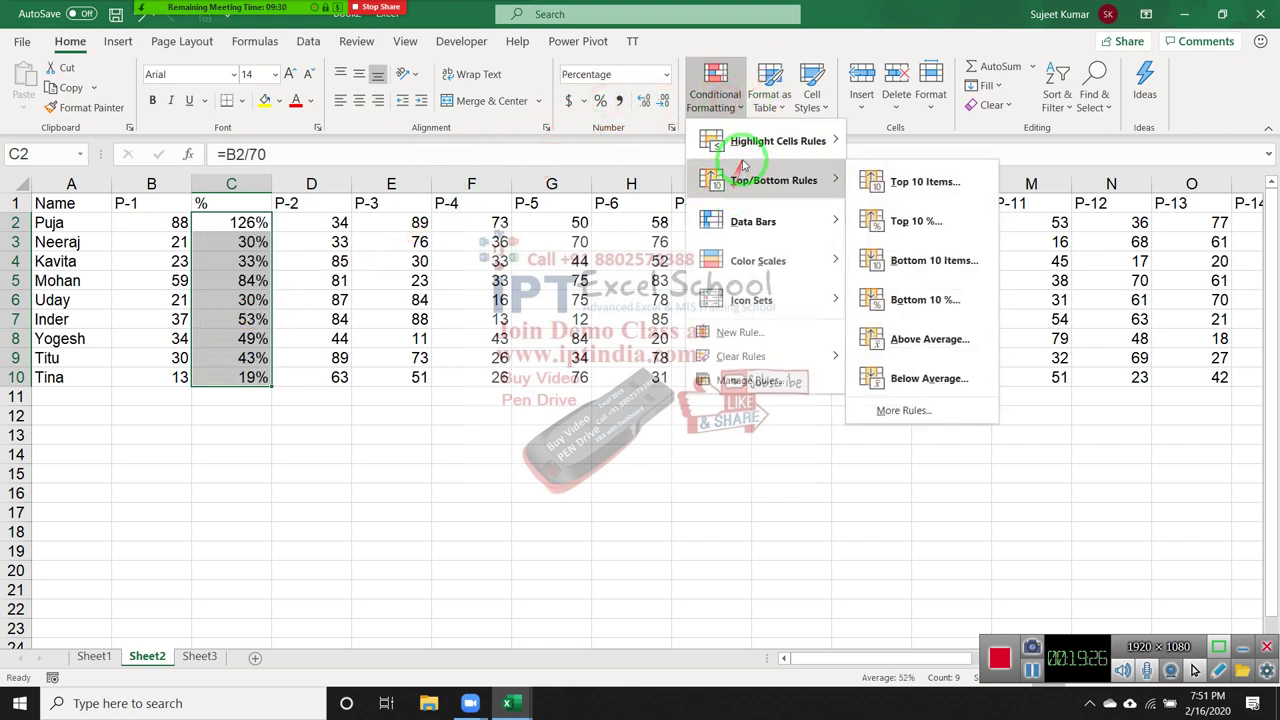
{"action": "mouse_move", "coordinate": [748, 150]}
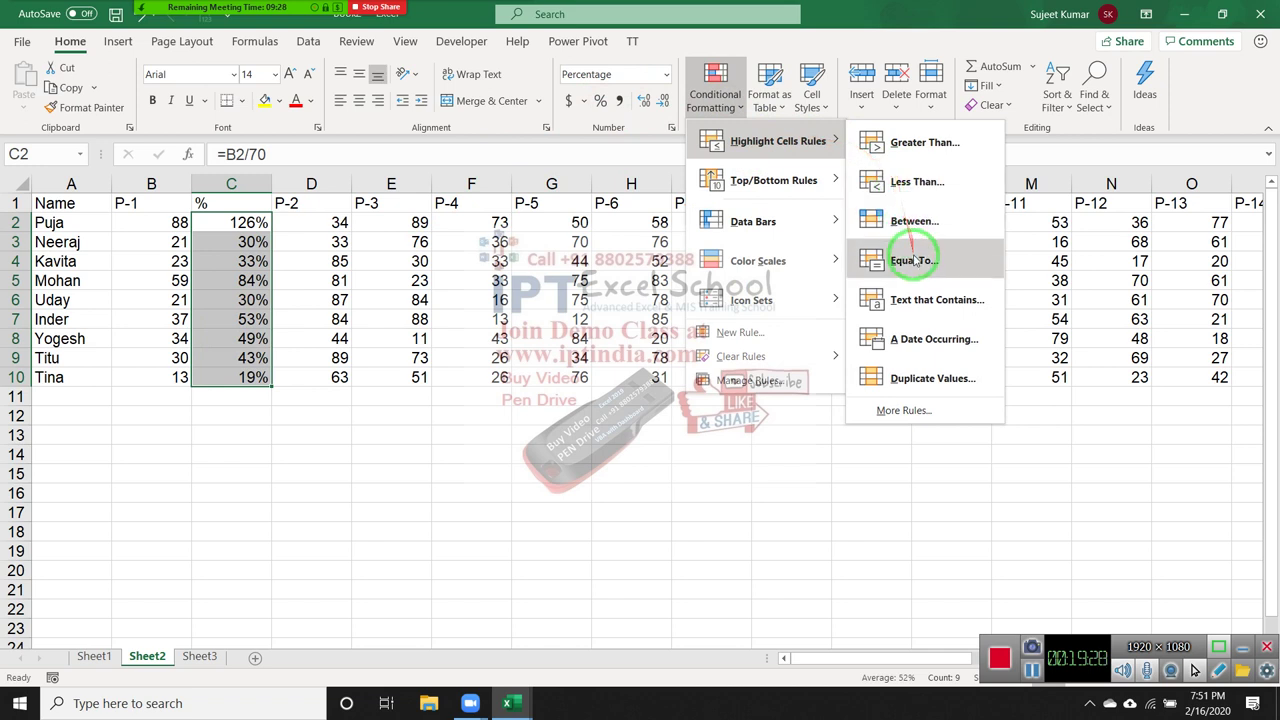
{"action": "left_click", "coordinate": [915, 145]}
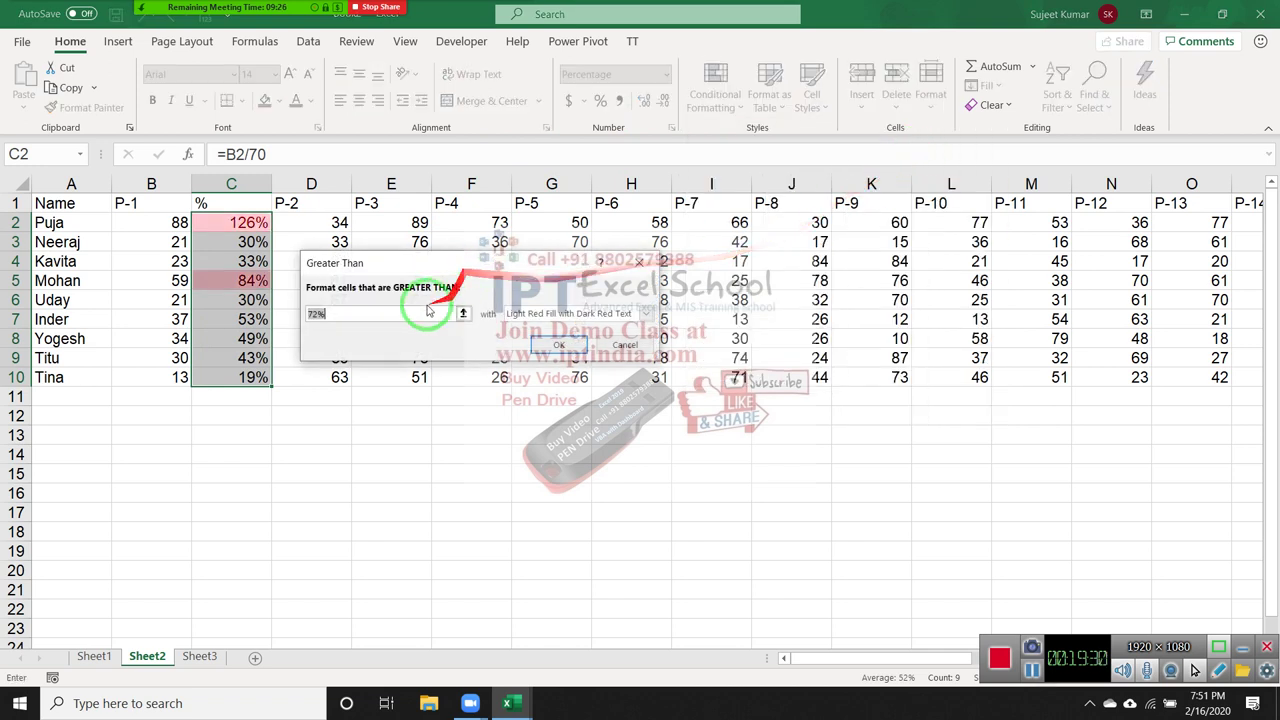
{"action": "type", "text": "50"}
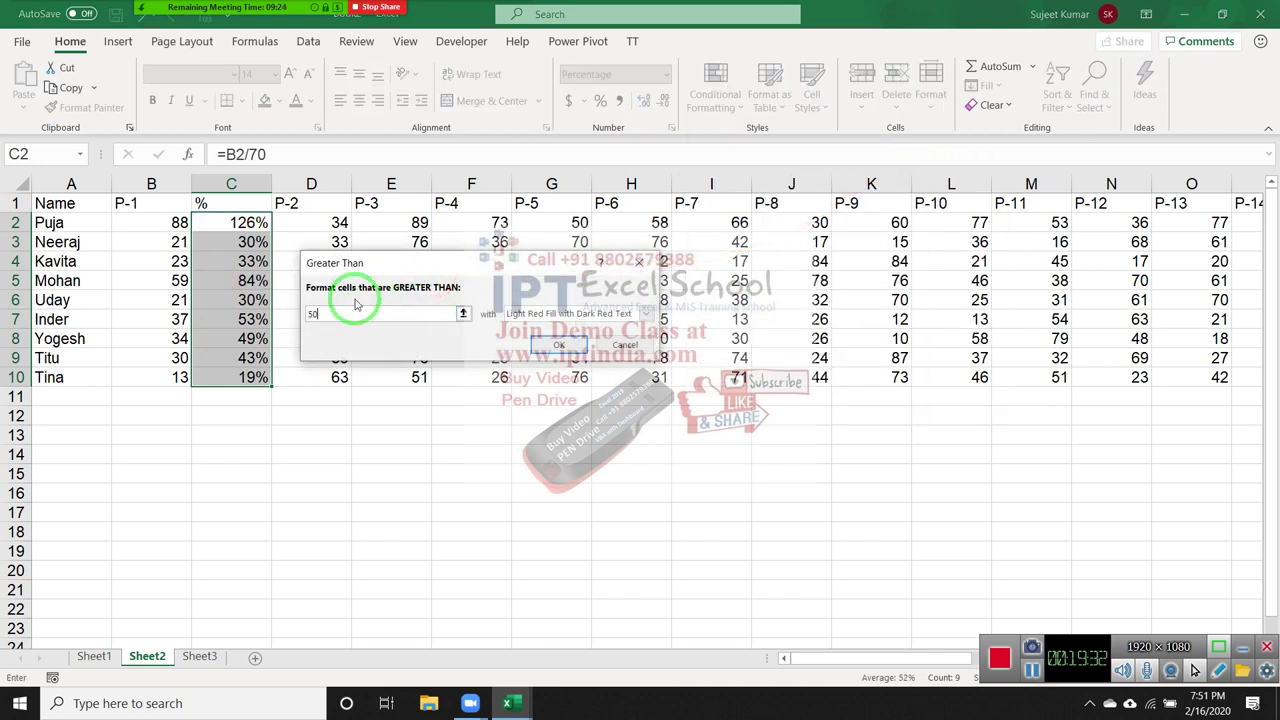
{"action": "type", "text": "%"}
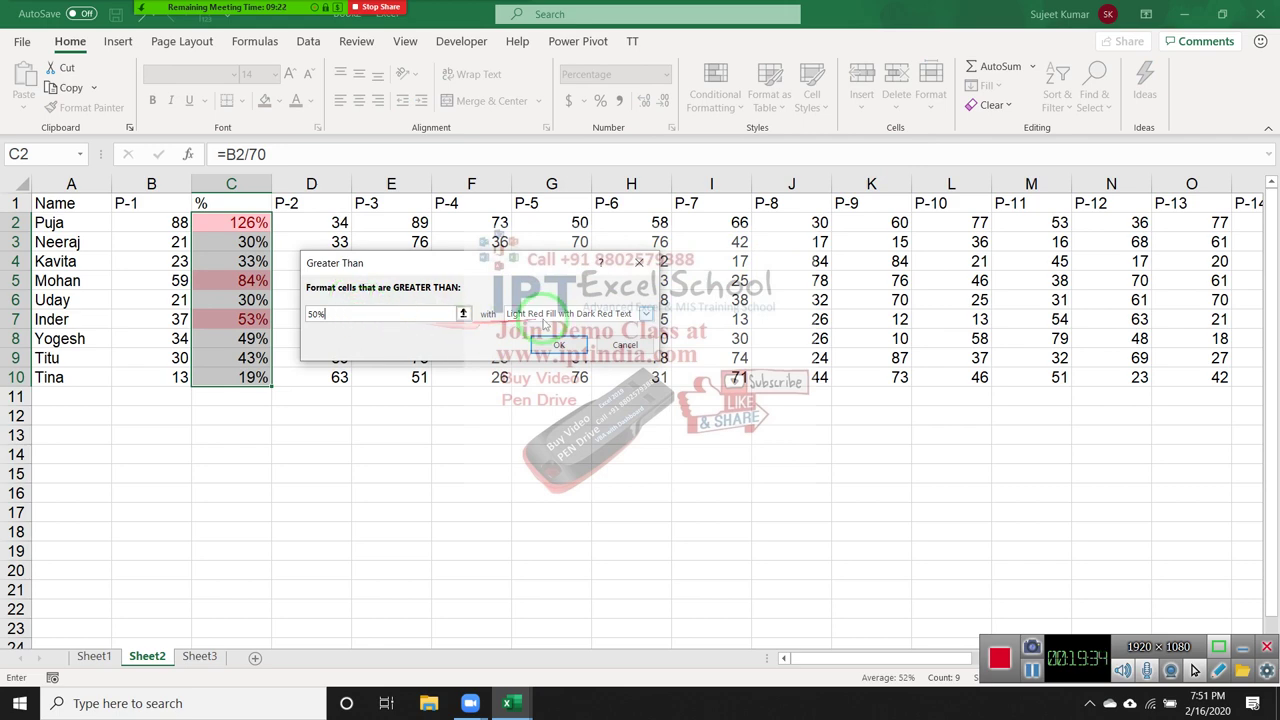
{"action": "left_click", "coordinate": [570, 313]}
{"action": "left_click", "coordinate": [537, 397]}
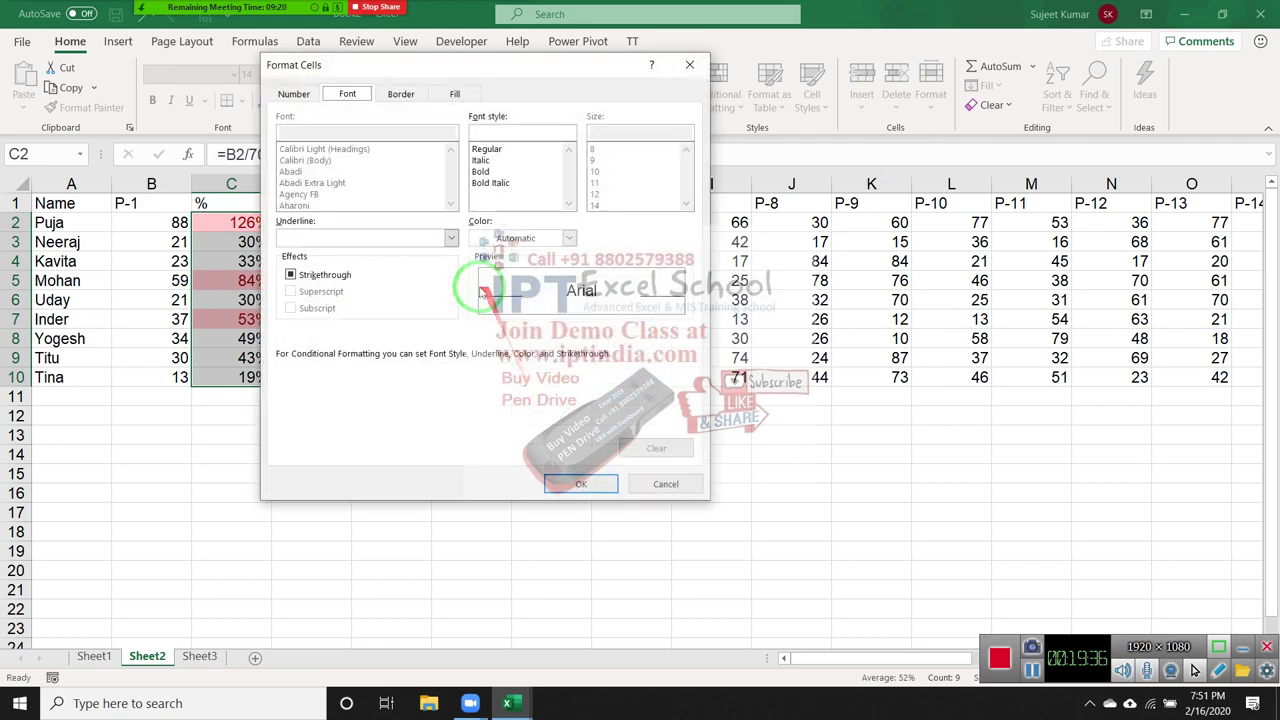
{"action": "left_click", "coordinate": [455, 93]}
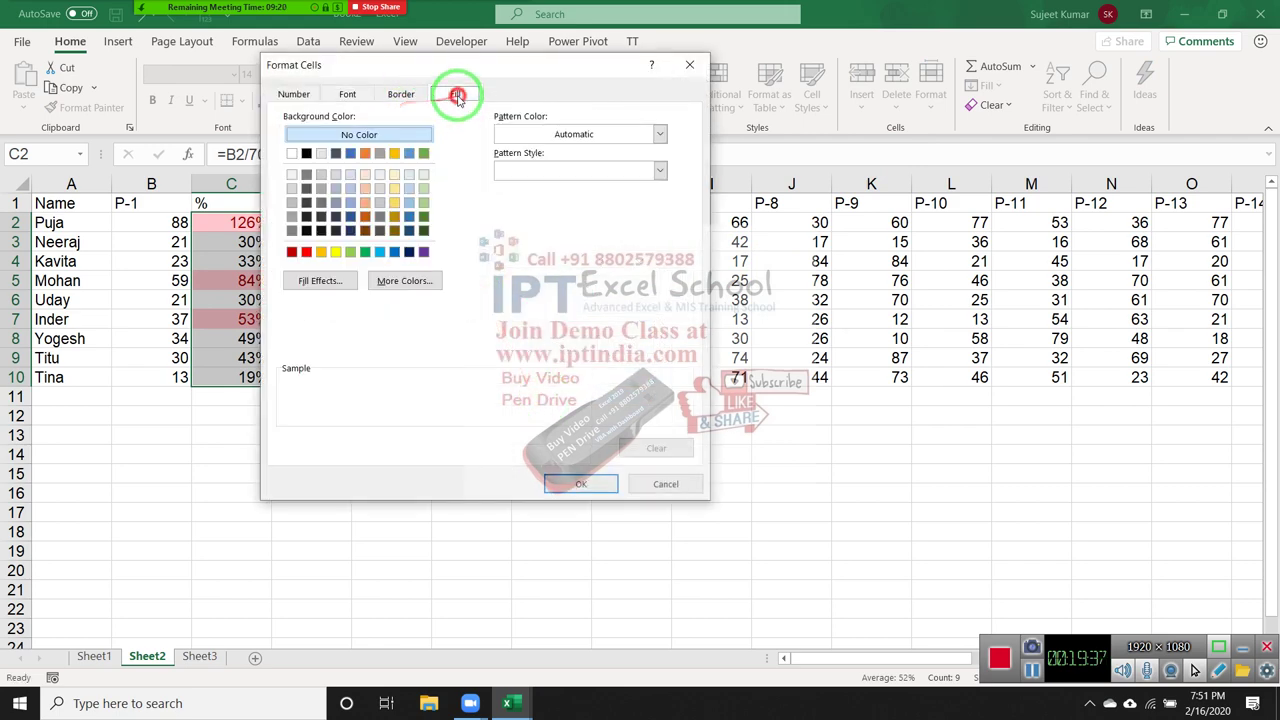
{"action": "left_click", "coordinate": [350, 251]}
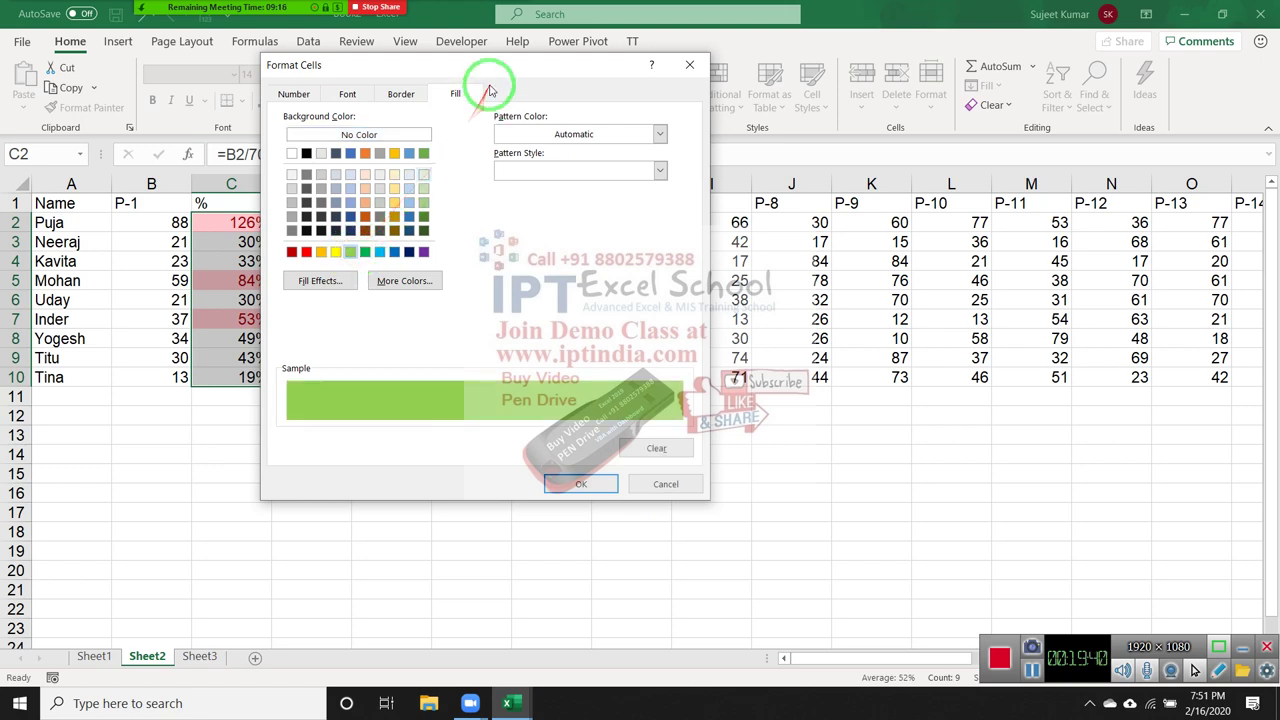
{"action": "mouse_move", "coordinate": [513, 73]}
{"action": "left_mouse_down"}
{"action": "mouse_move", "coordinate": [999, 31]}
{"action": "mouse_move", "coordinate": [967, 55]}
{"action": "left_mouse_up"}
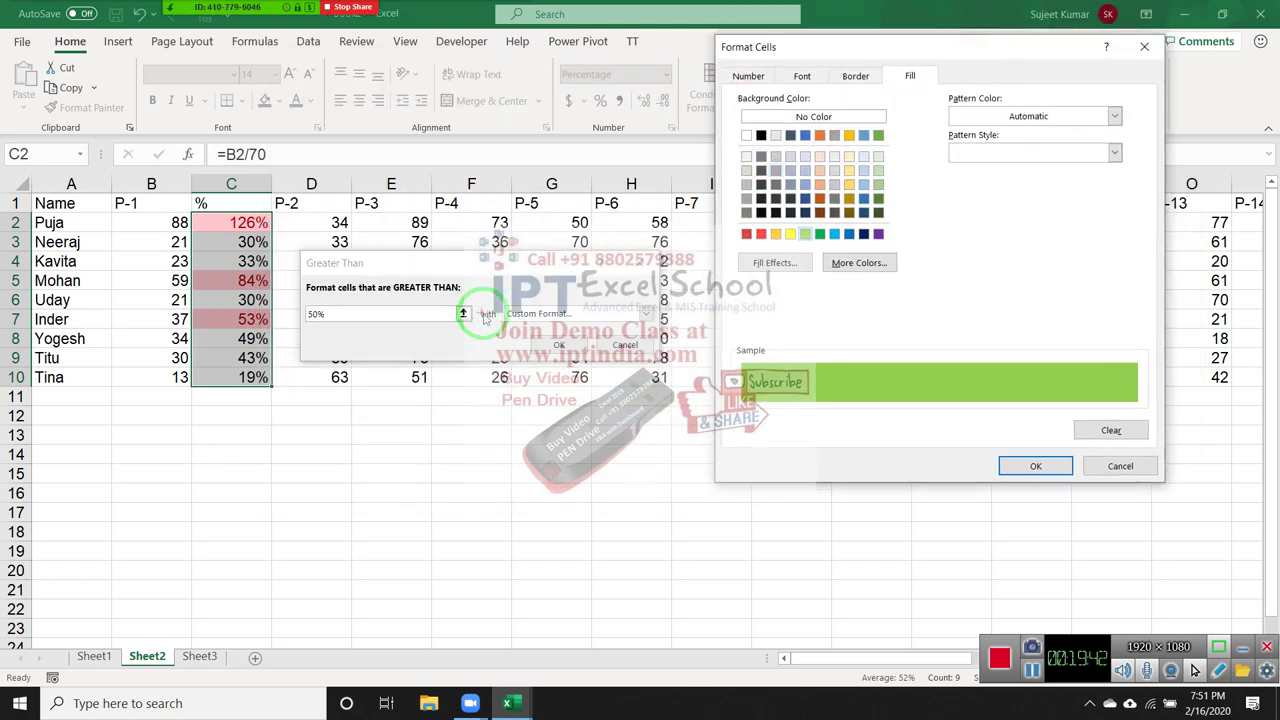
{"action": "left_click", "coordinate": [1036, 466]}
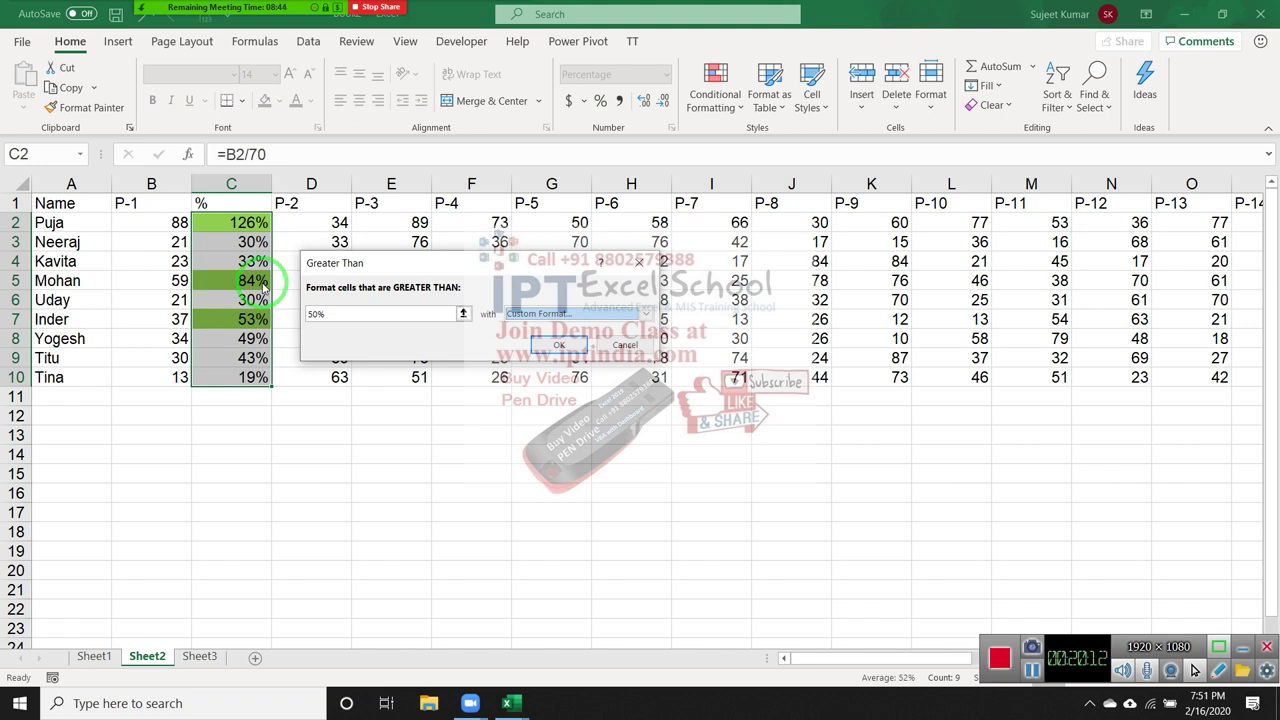
{"action": "key", "text": "Escape"}
Undo the percentage format and remove the % column after P-1.
{"action": "key", "text": "ctrl+shift+asciitilde"}
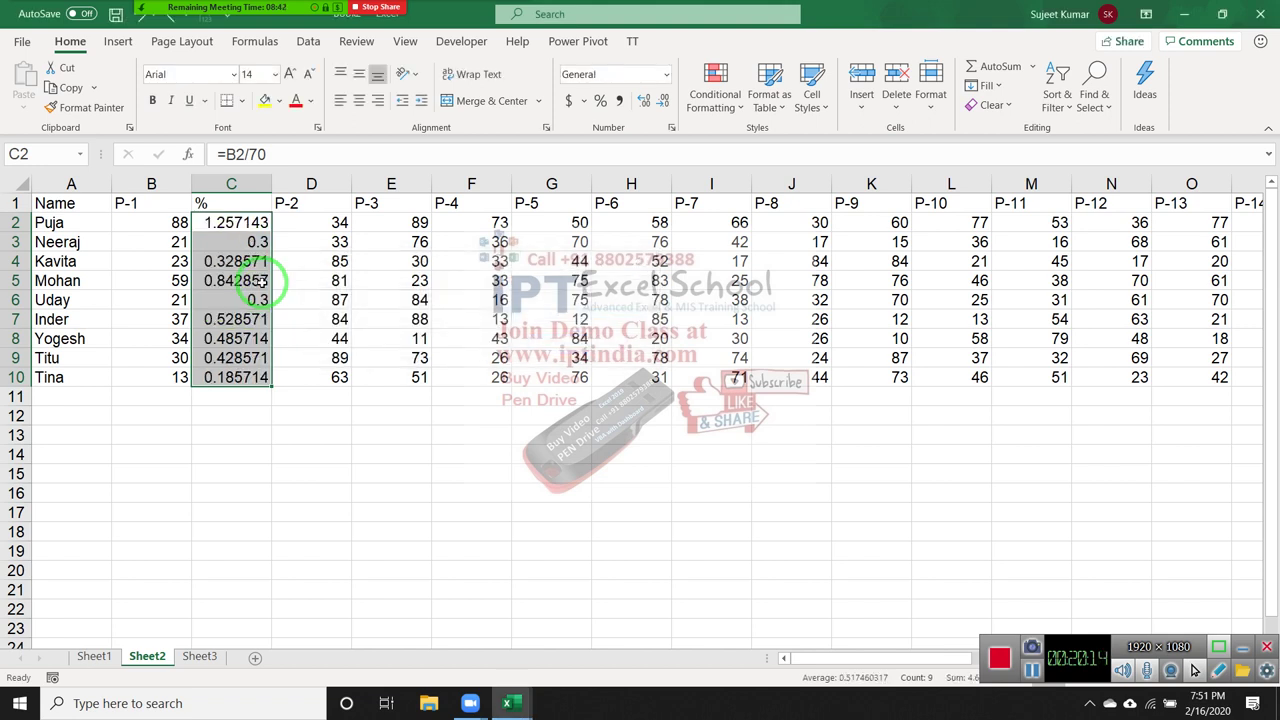
{"action": "key", "text": "ctrl+z"}
{"action": "key", "text": "ctrl+z"}
{"action": "key", "text": "ctrl+z"}
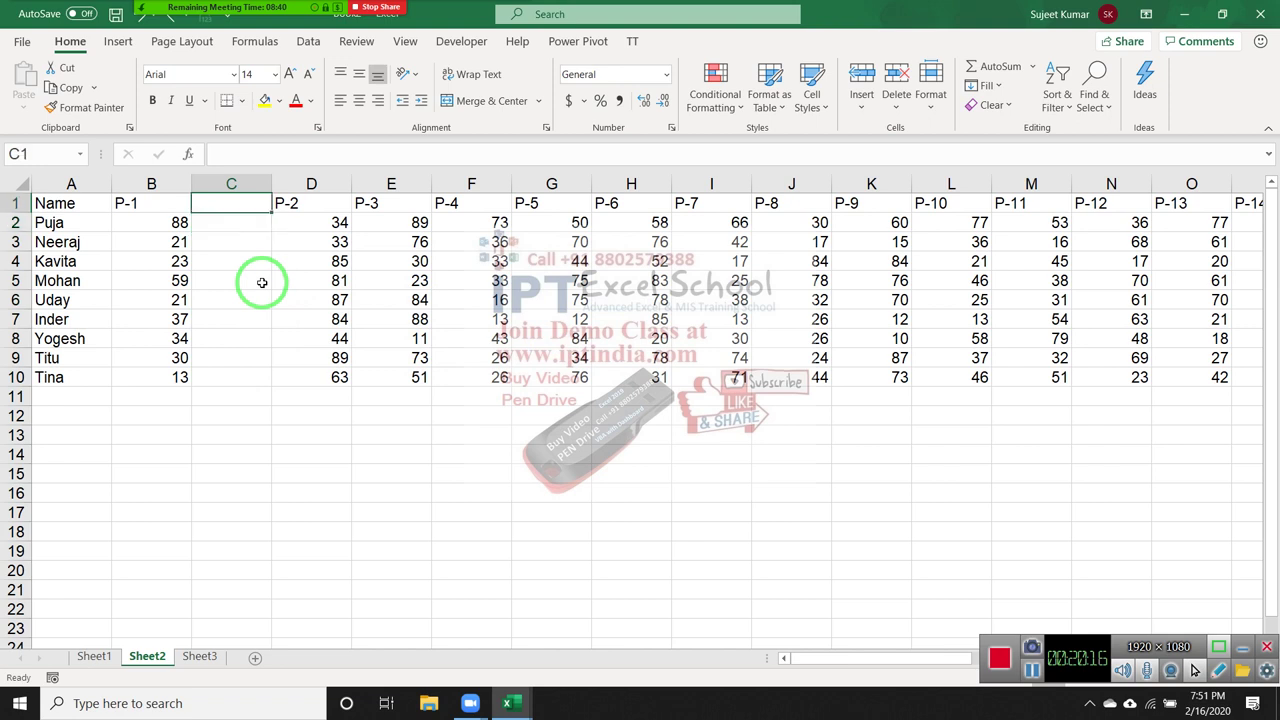
{"action": "key", "text": "ctrl+z"}
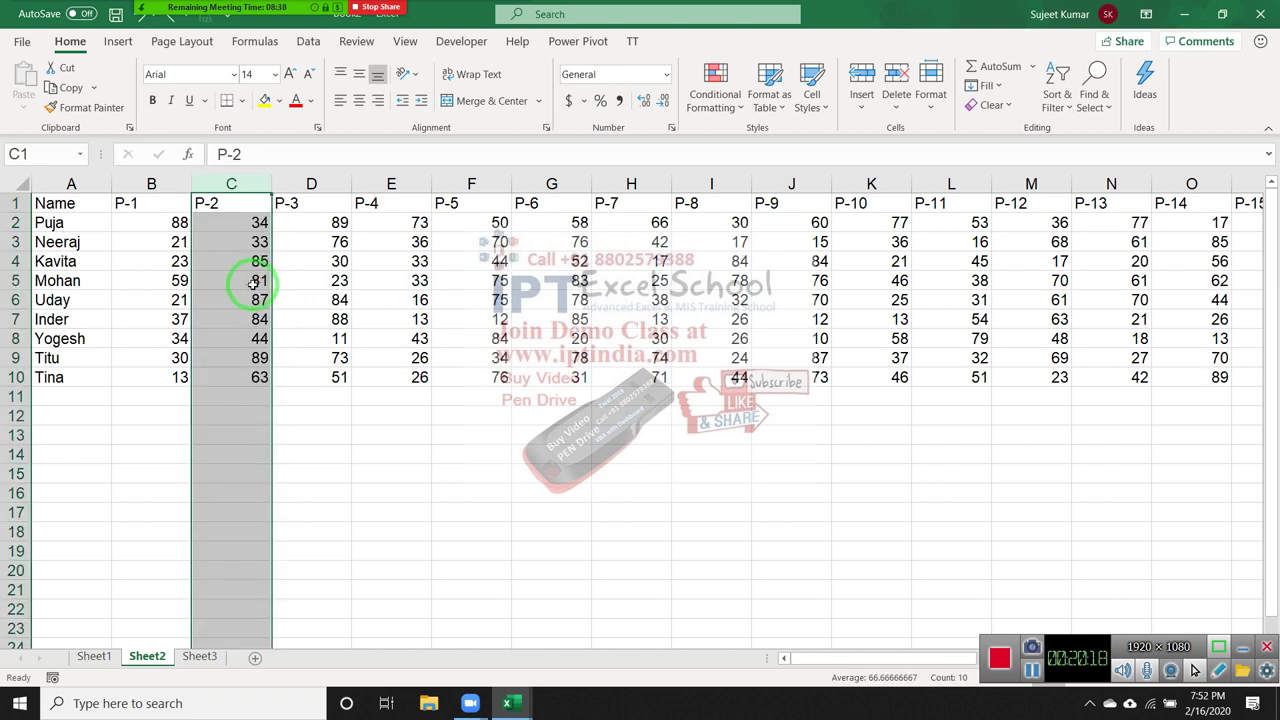
Check that the P-1 through P-30 marks now run unbroken across the grid.
{"action": "left_click_drag", "start_coordinate": [388, 264], "coordinate": [352, 290]}
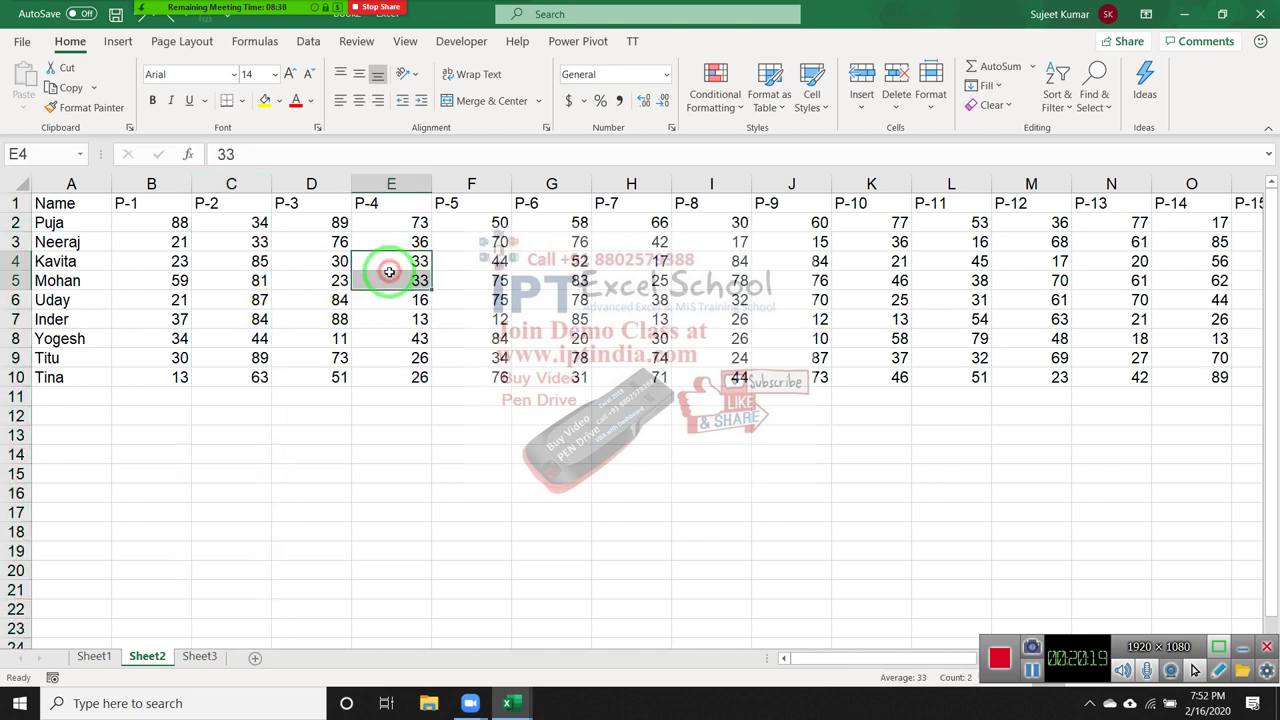
{"action": "left_click", "coordinate": [1166, 319]}
{"action": "key", "text": "ctrl+Right"}
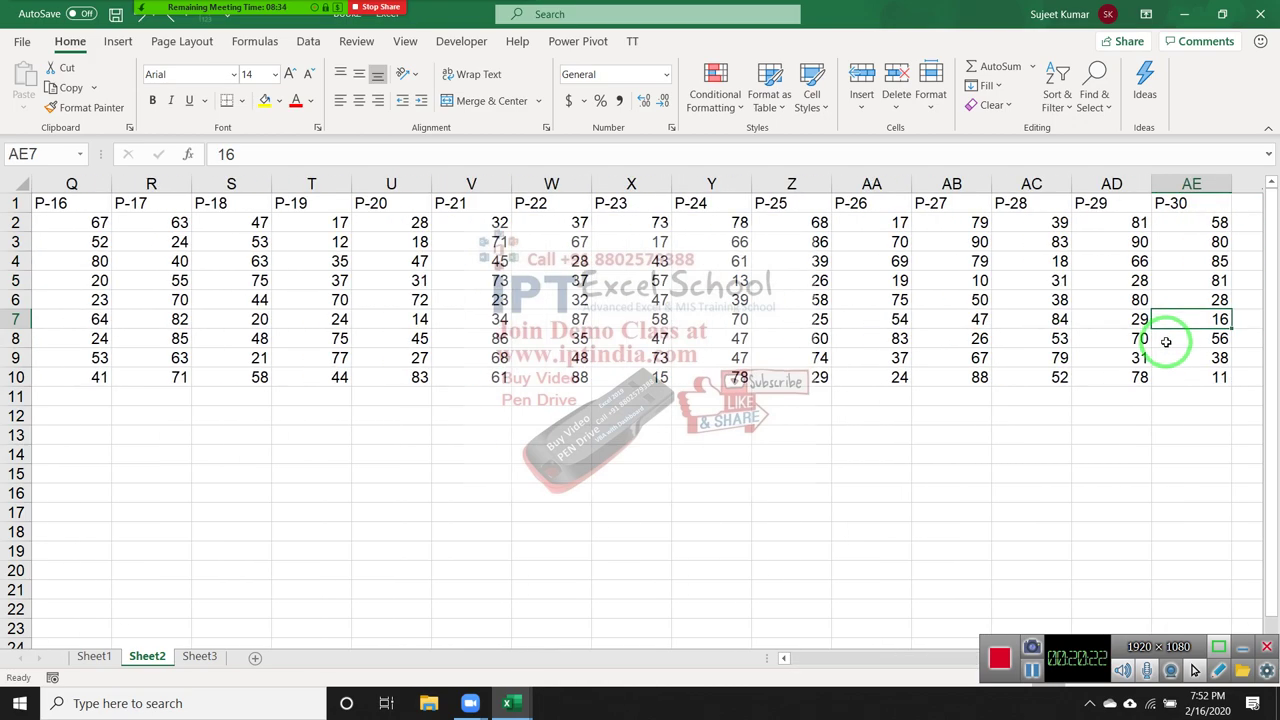
{"action": "key", "text": "ctrl+Left"}
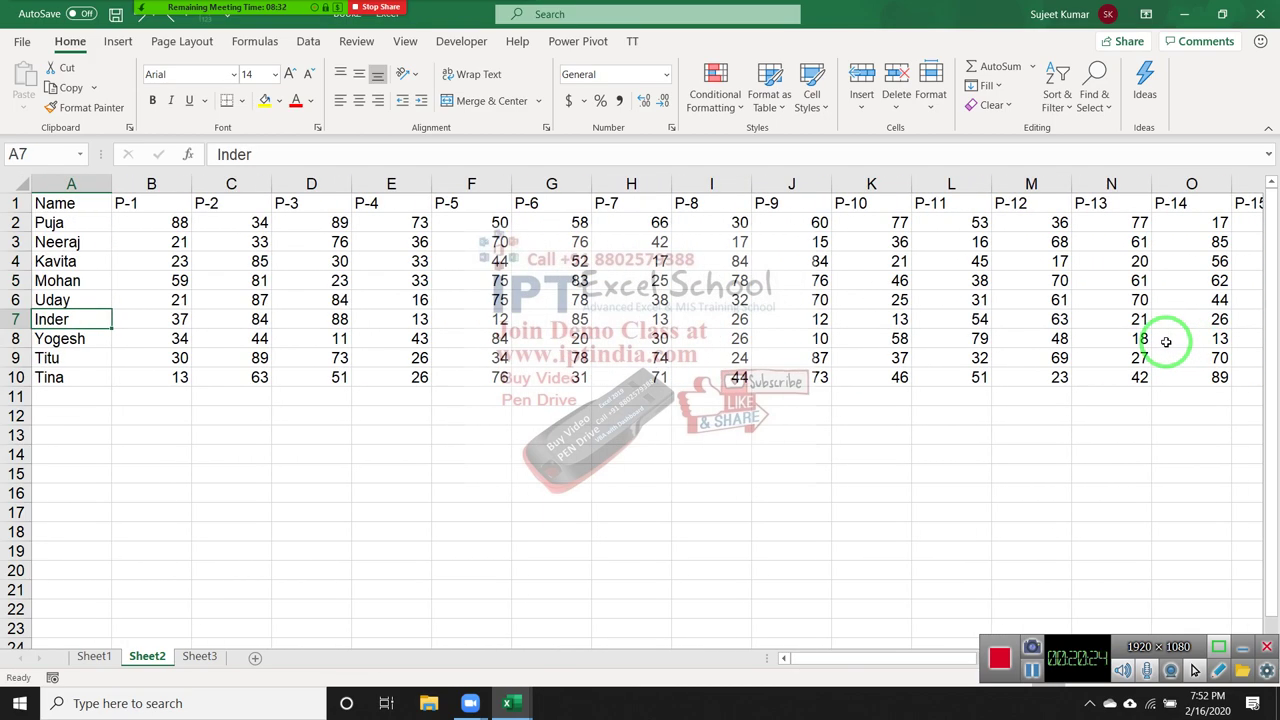
Compare the Sheet1 and Sheet2 marks columns and glance at the meeting participants list.
{"action": "left_click", "coordinate": [94, 656]}
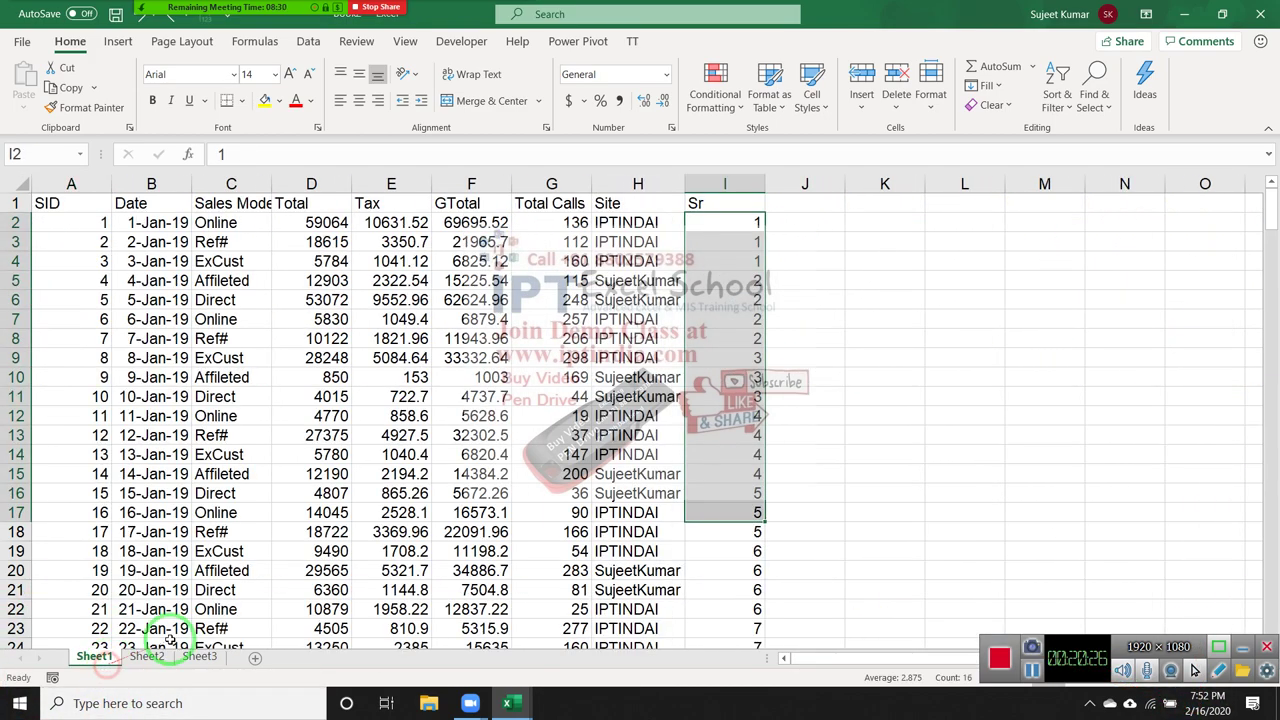
{"action": "mouse_move", "coordinate": [746, 220]}
{"action": "left_mouse_down"}
{"action": "mouse_move", "coordinate": [727, 491]}
{"action": "mouse_move", "coordinate": [727, 242]}
{"action": "left_mouse_up"}
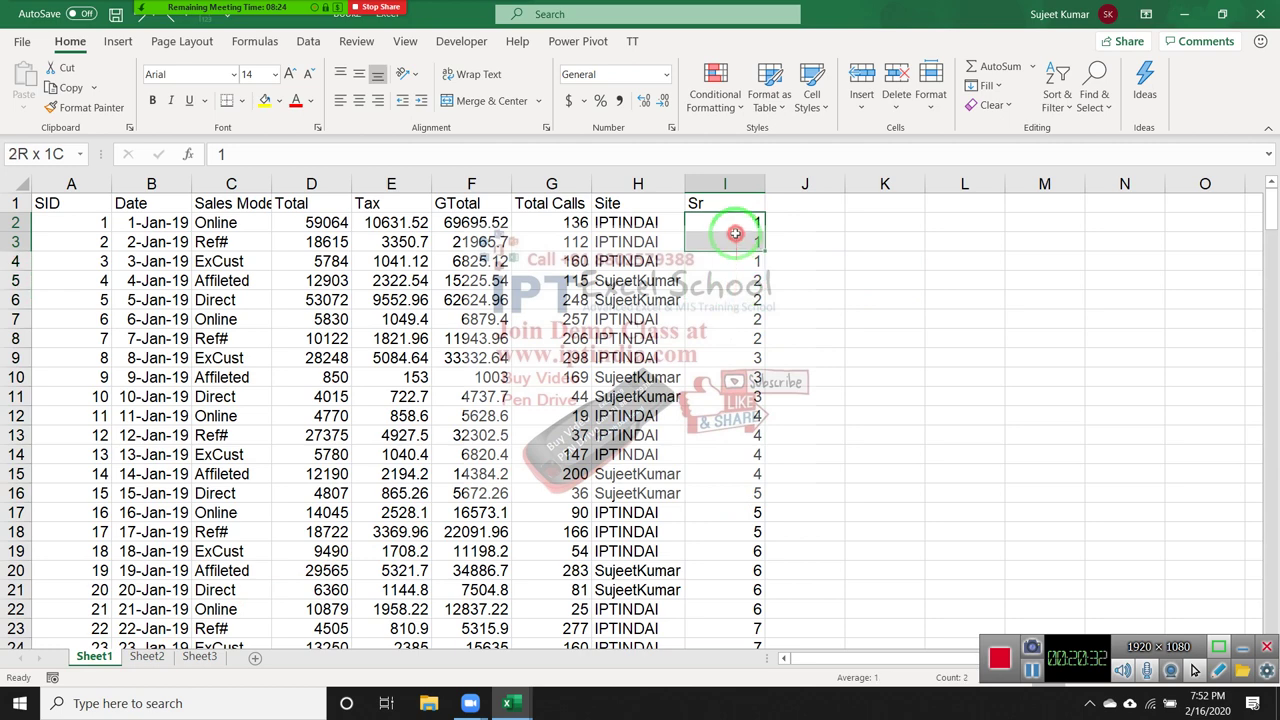
{"action": "left_click", "coordinate": [145, 655]}
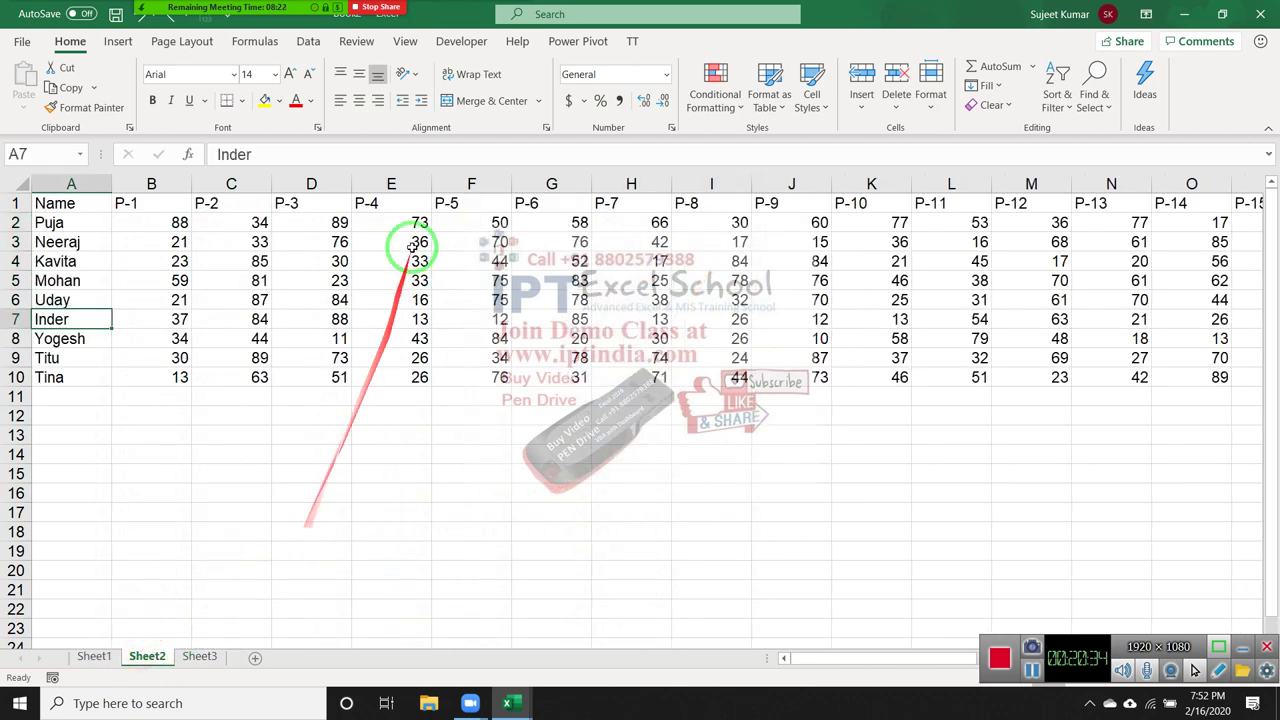
{"action": "left_click_drag", "start_coordinate": [120, 203], "coordinate": [454, 346]}
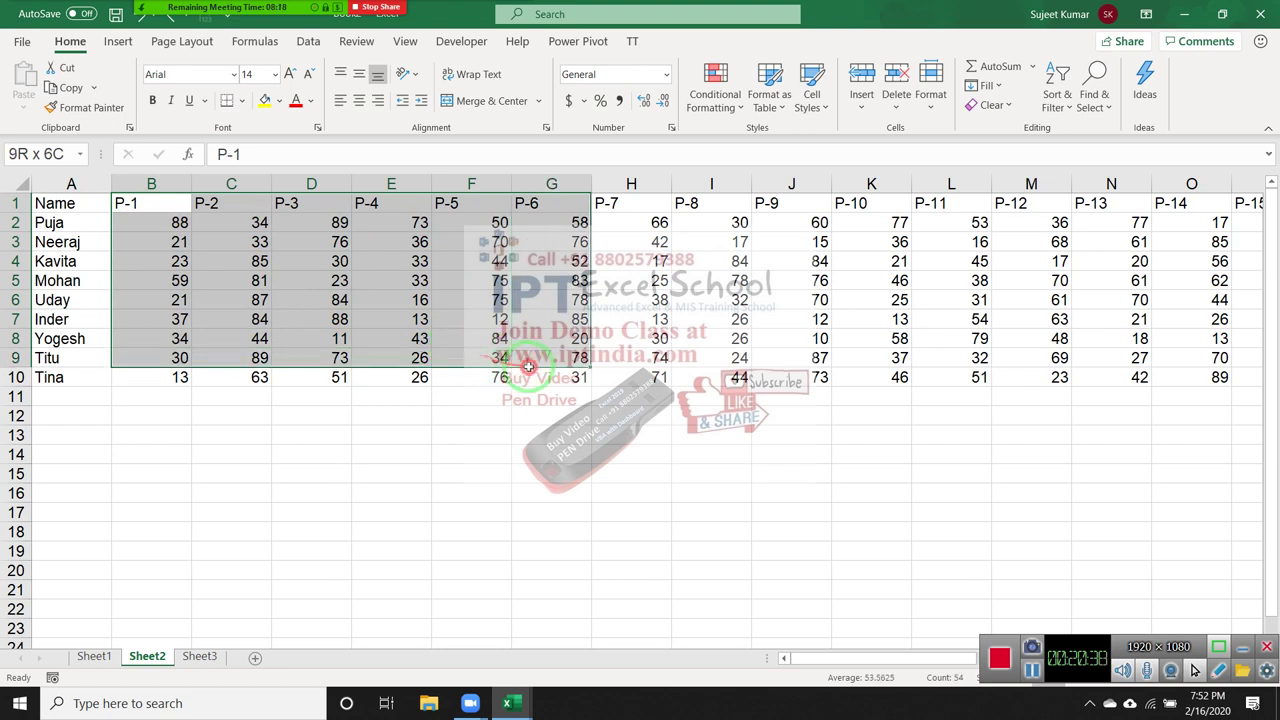
{"action": "left_click_drag", "start_coordinate": [454, 346], "coordinate": [848, 382]}
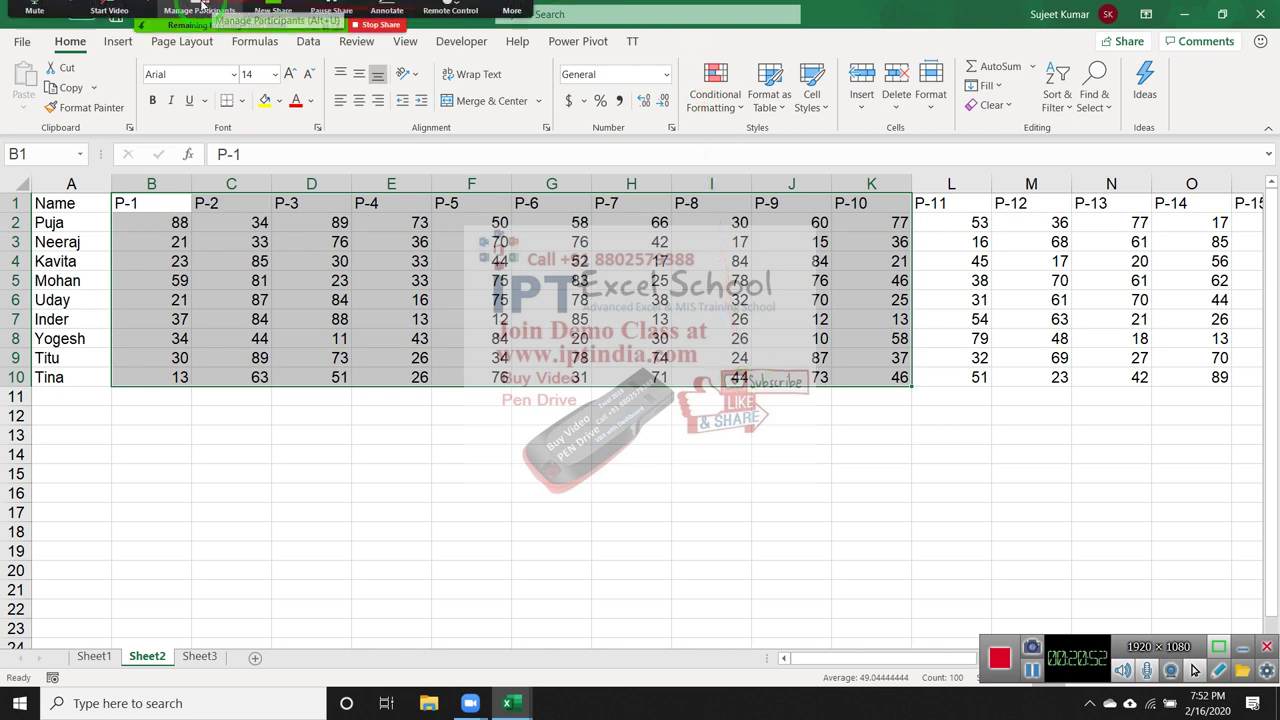
{"action": "left_click", "coordinate": [197, 14]}
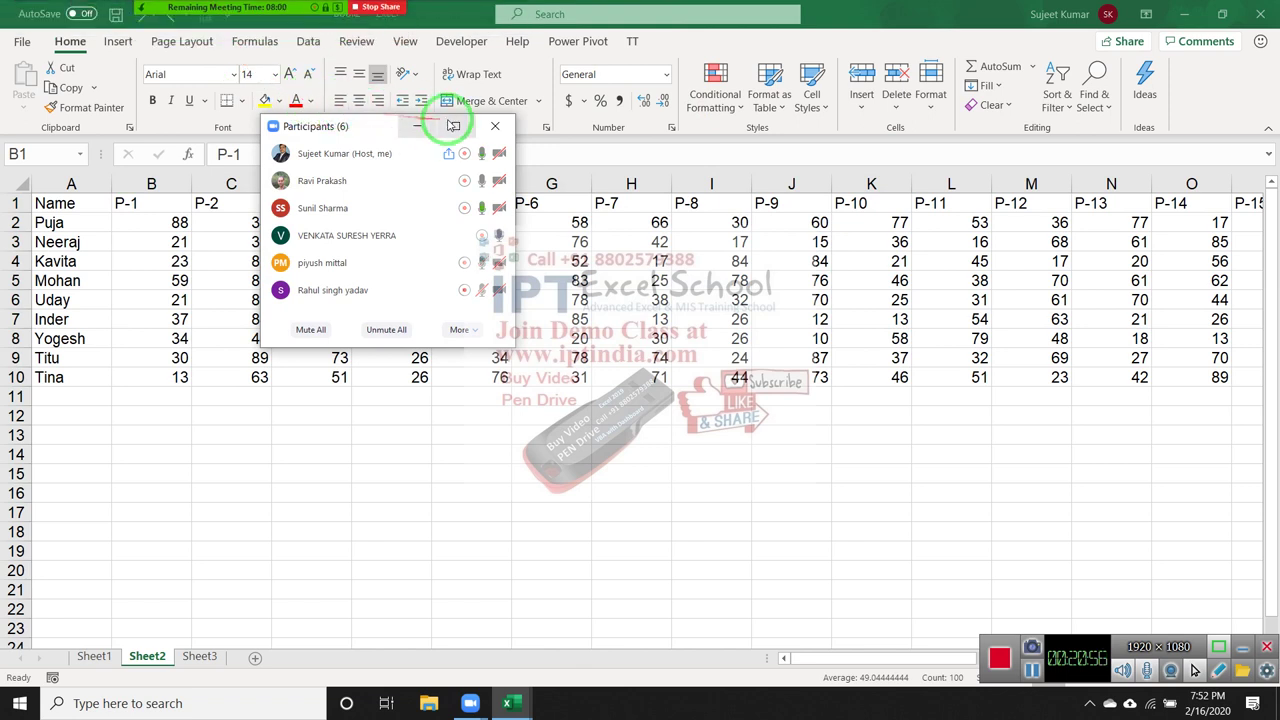
{"action": "left_click", "coordinate": [492, 128]}
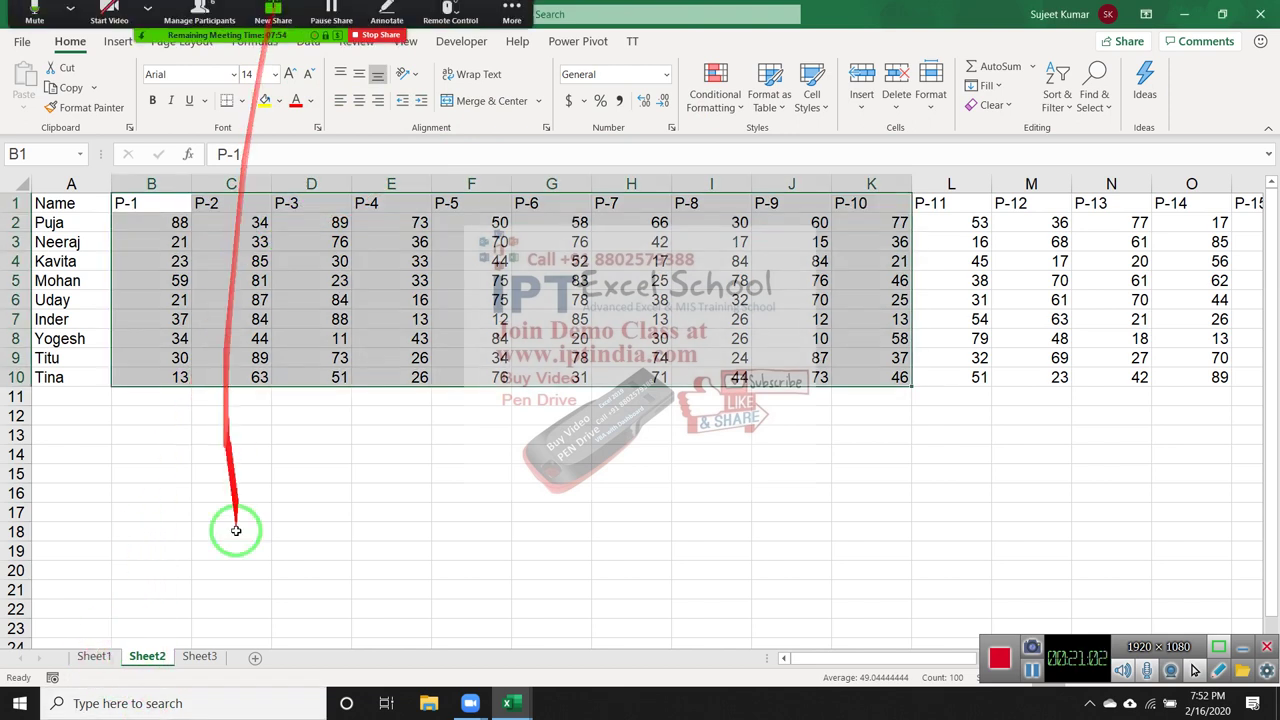
Insert a blank row 1 above the Name and P-1 headings on Sheet2.
{"action": "left_click", "coordinate": [112, 654]}
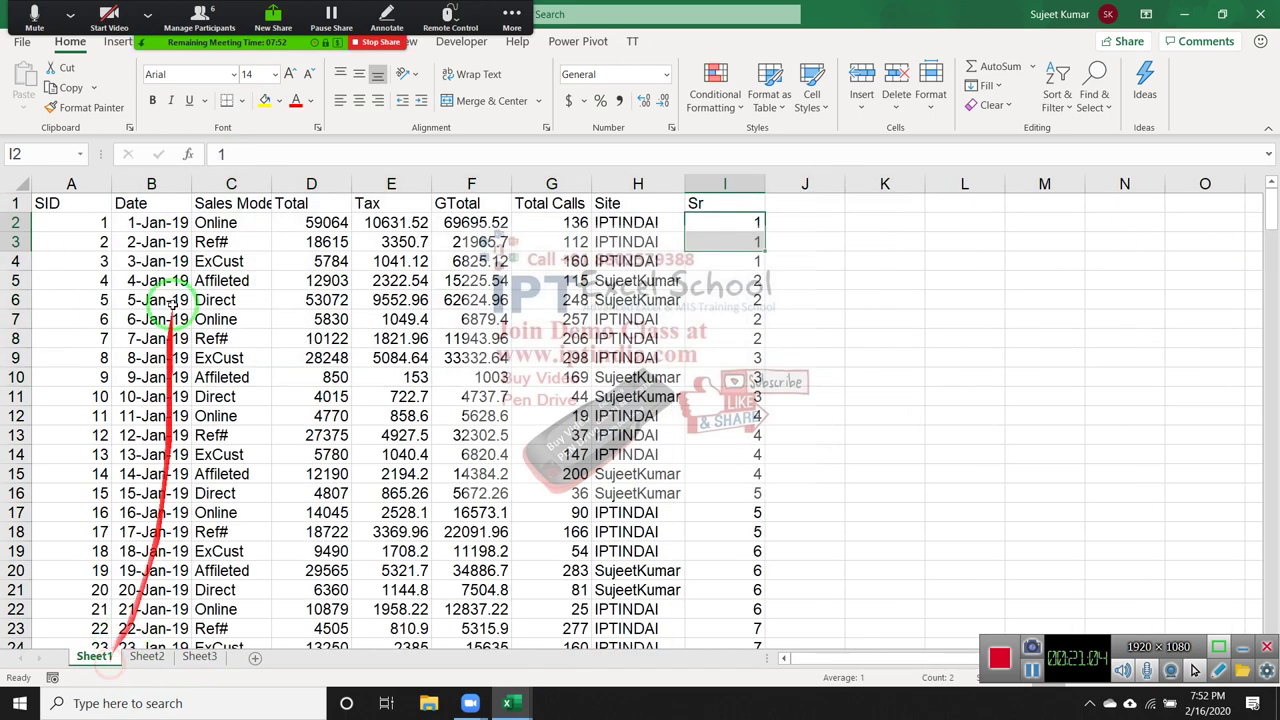
{"action": "left_click", "coordinate": [150, 655]}
{"action": "left_click", "coordinate": [281, 256]}
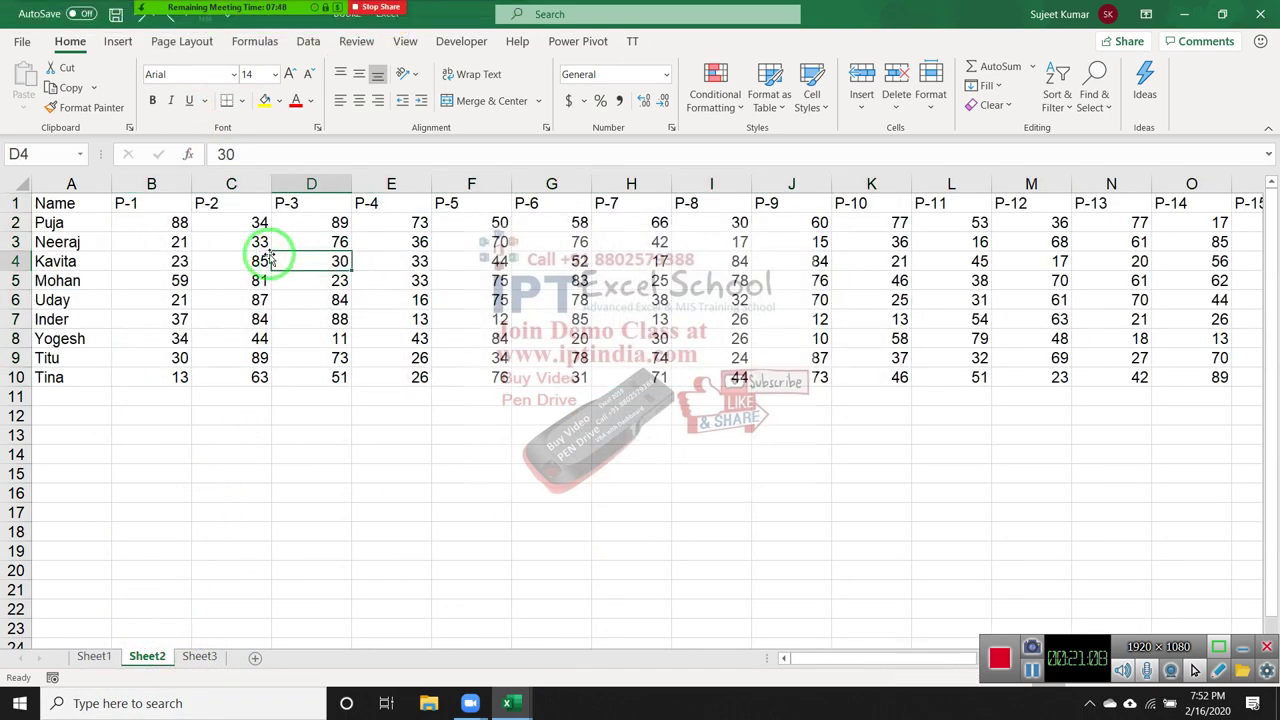
{"action": "left_click", "coordinate": [8, 203]}
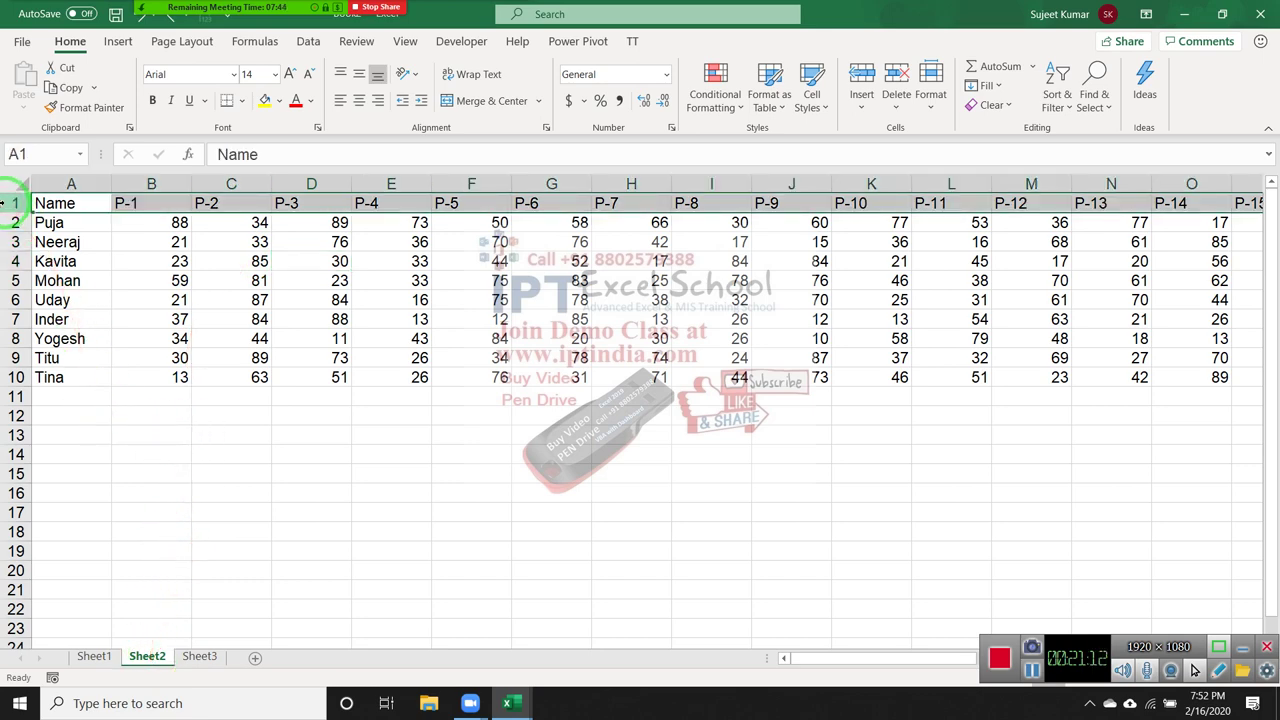
{"action": "key", "text": "ctrl+shift+plus"}
Enter 1 and 2 in B1:C1 and extend the series to 30 at AE1.
{"action": "key", "text": "Right"}
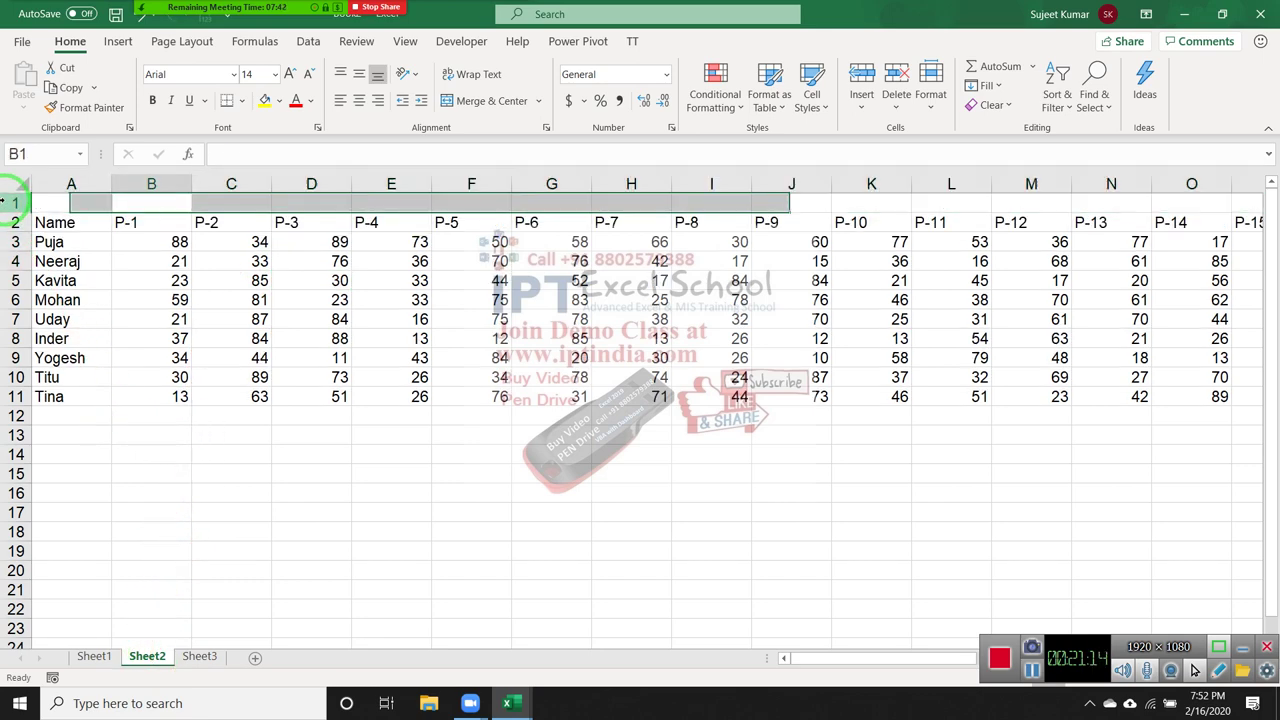
{"action": "type", "text": "1"}
{"action": "key", "text": "Return"}
{"action": "key", "text": "Up"}
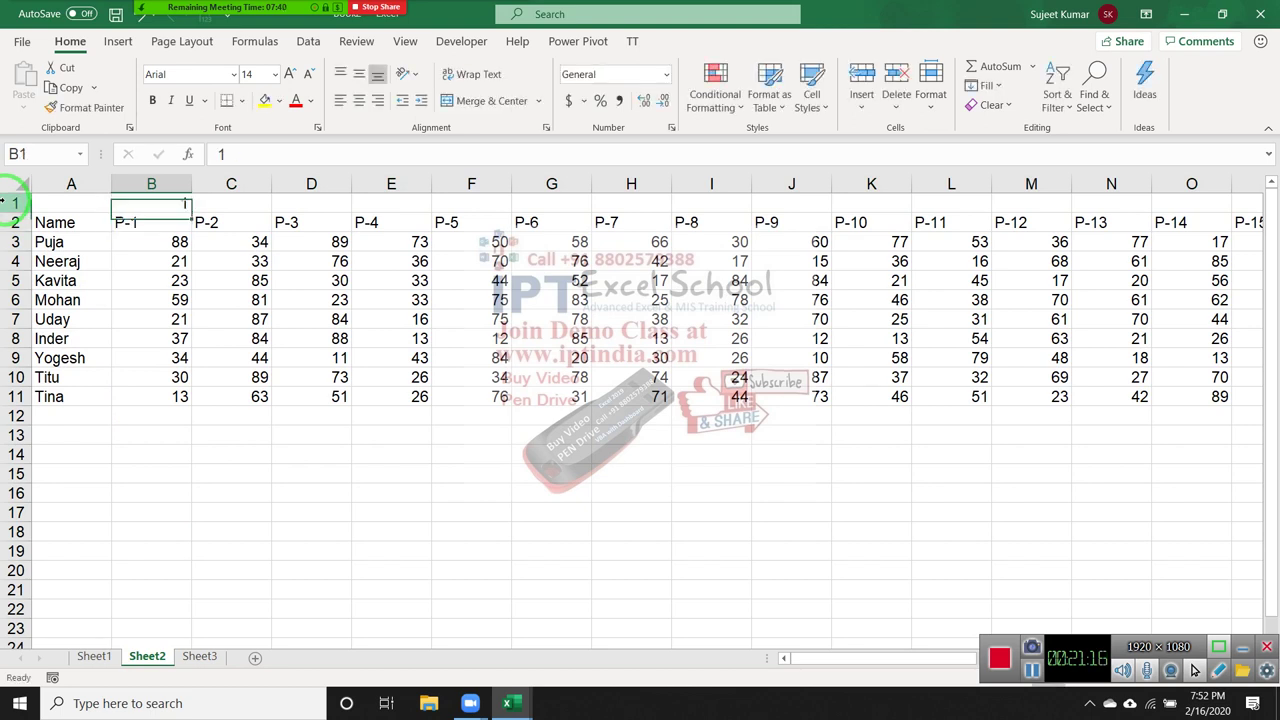
{"action": "key", "text": "Right"}
{"action": "type", "text": "2"}
{"action": "key", "text": "ctrl+Return"}
{"action": "key", "text": "Left"}
{"action": "key", "text": "shift+Right"}
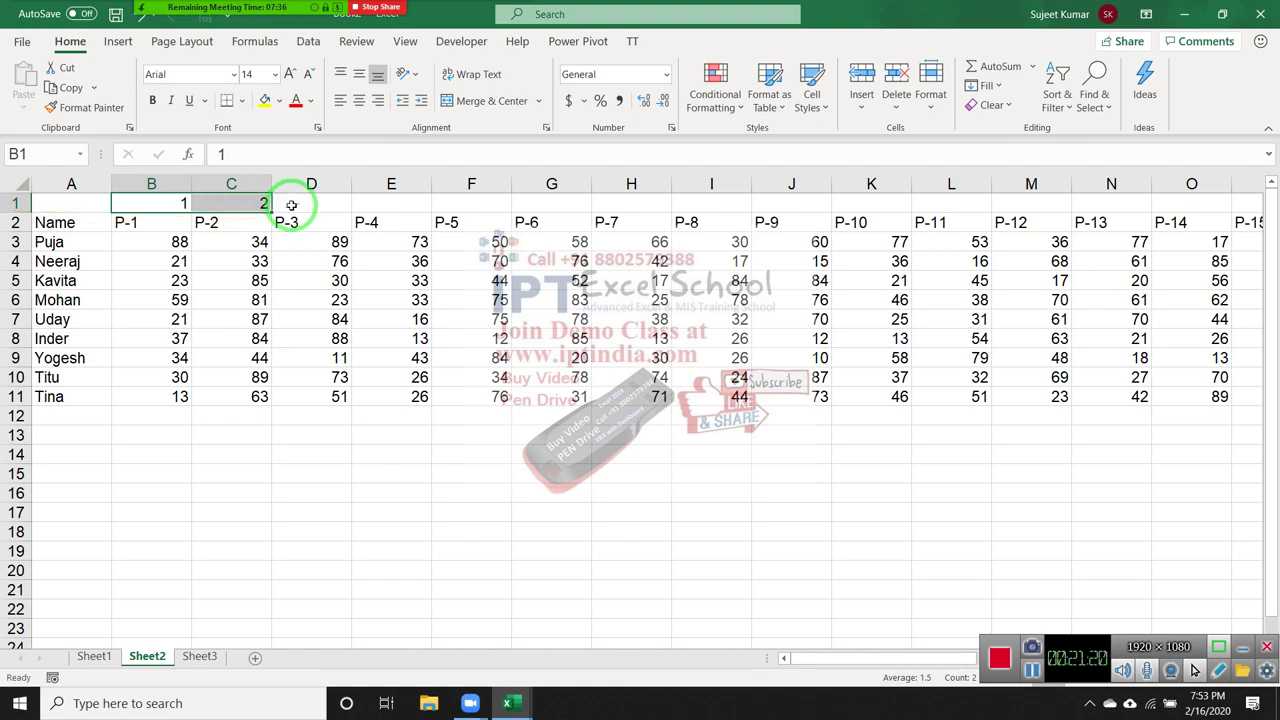
{"action": "left_click_drag", "start_coordinate": [272, 212], "coordinate": [1275, 217]}
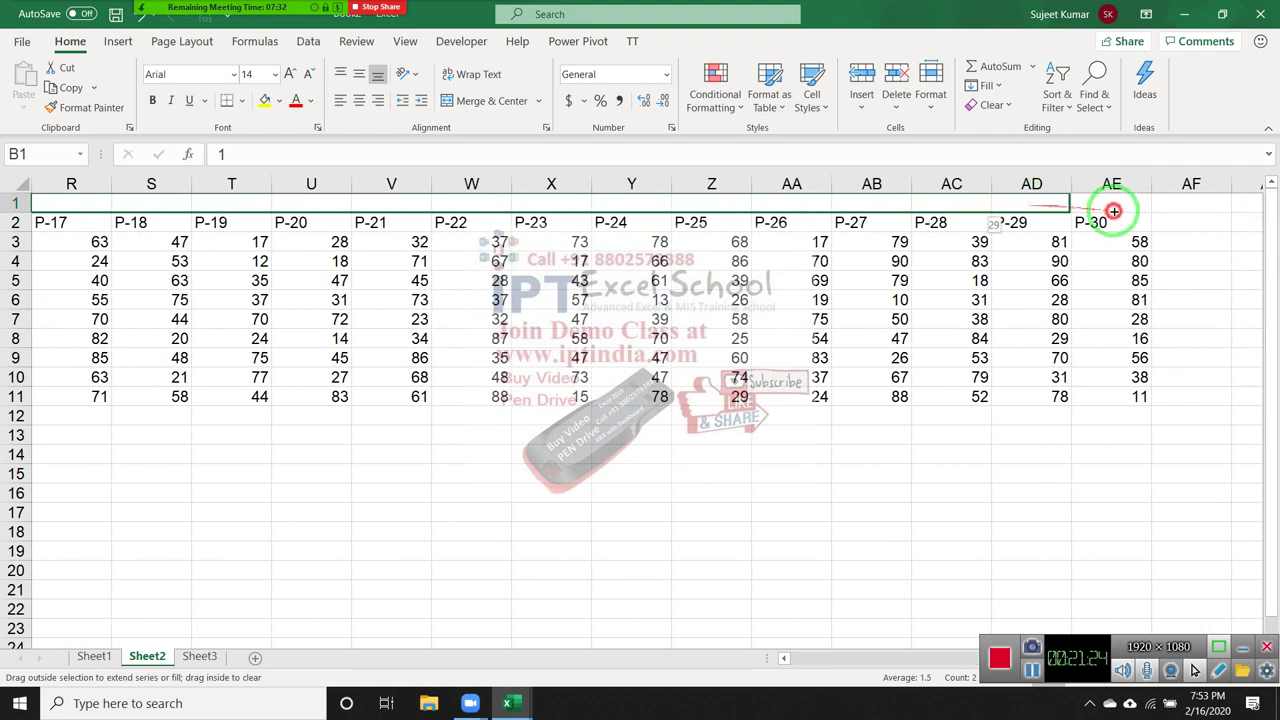
{"action": "left_click_drag", "start_coordinate": [1275, 217], "coordinate": [1114, 209]}
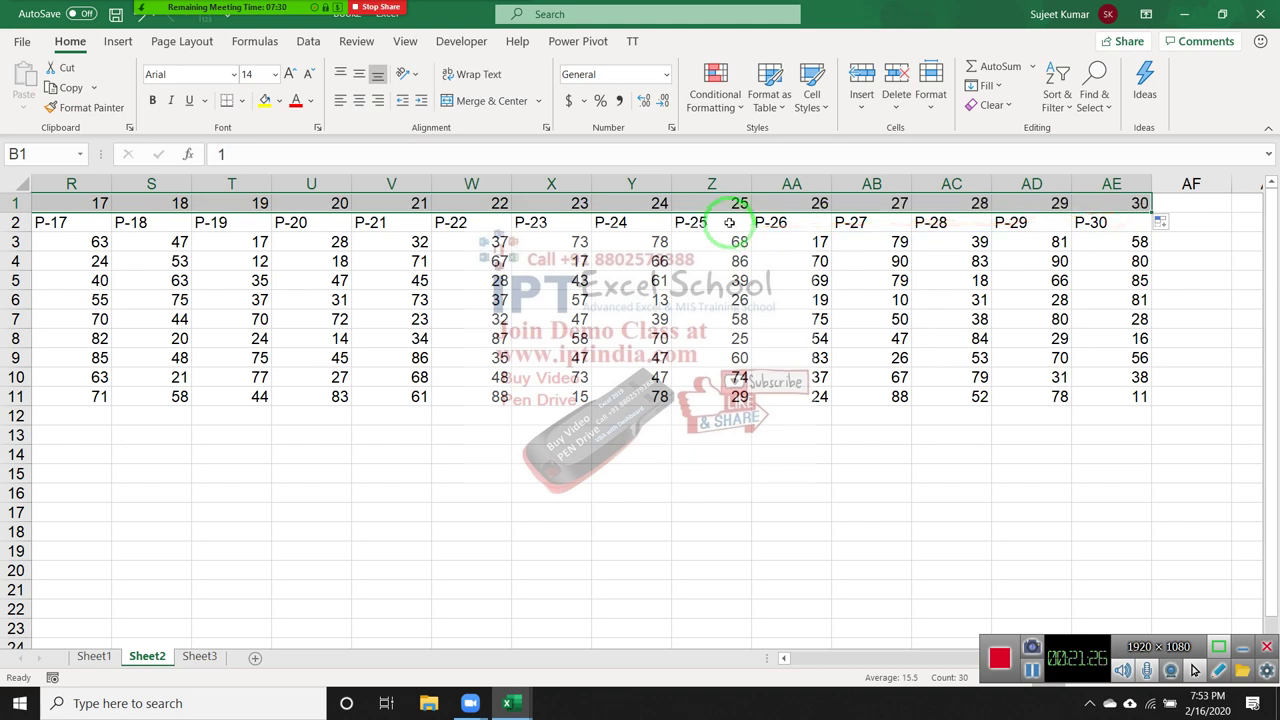
Repeat the 1–30 numbering in row 1 from AF1 through BI1.
{"action": "key", "text": "ctrl+c"}
{"action": "key", "text": "Escape"}
{"action": "key", "text": "ctrl+Right"}
{"action": "key", "text": "Right"}
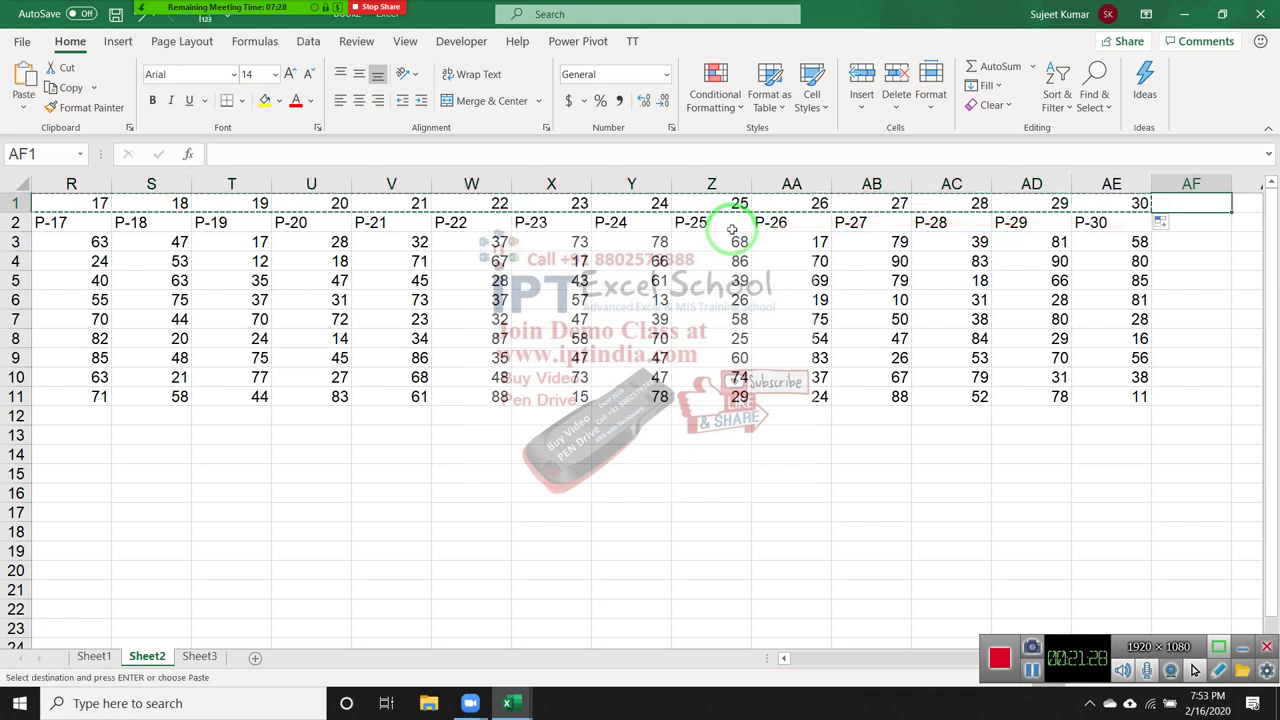
{"action": "type", "text": "1"}
{"action": "key", "text": "ctrl+Return"}
{"action": "key", "text": "ctrl+Right"}
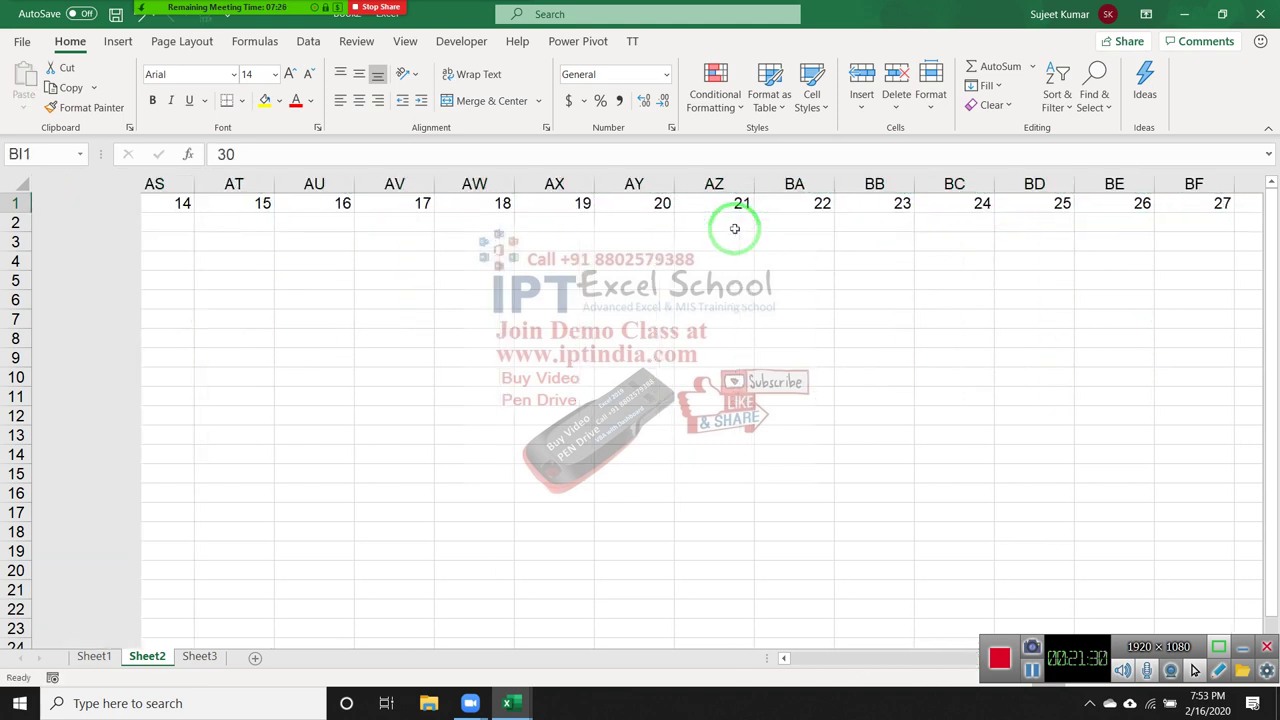
{"action": "key", "text": "Down"}
{"action": "key", "text": "Up"}
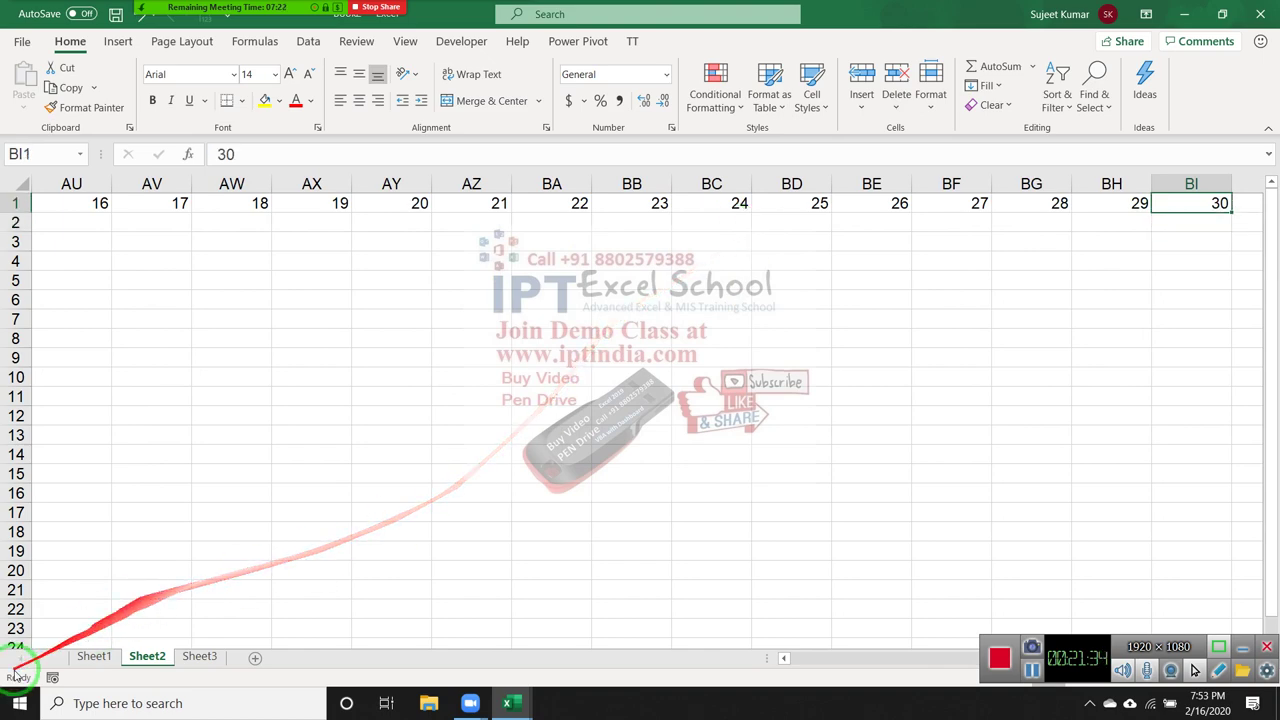
{"action": "left_click", "coordinate": [88, 656]}
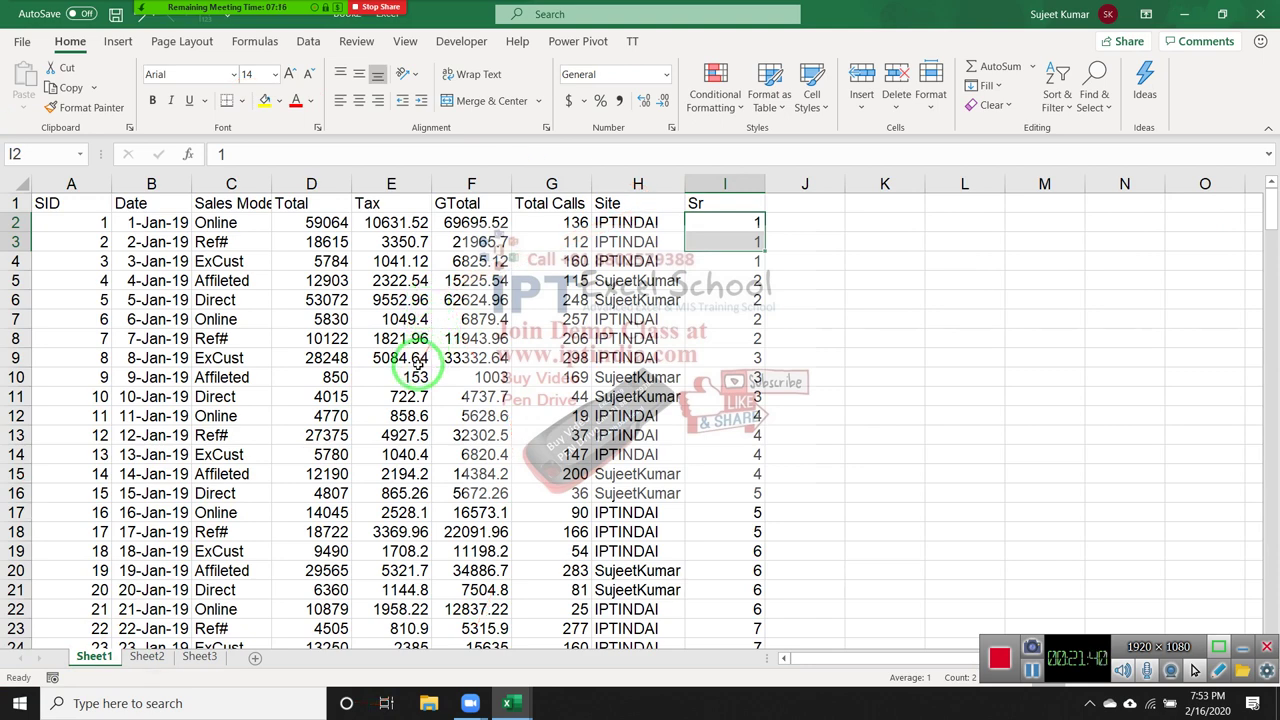
{"action": "left_click", "coordinate": [146, 655]}
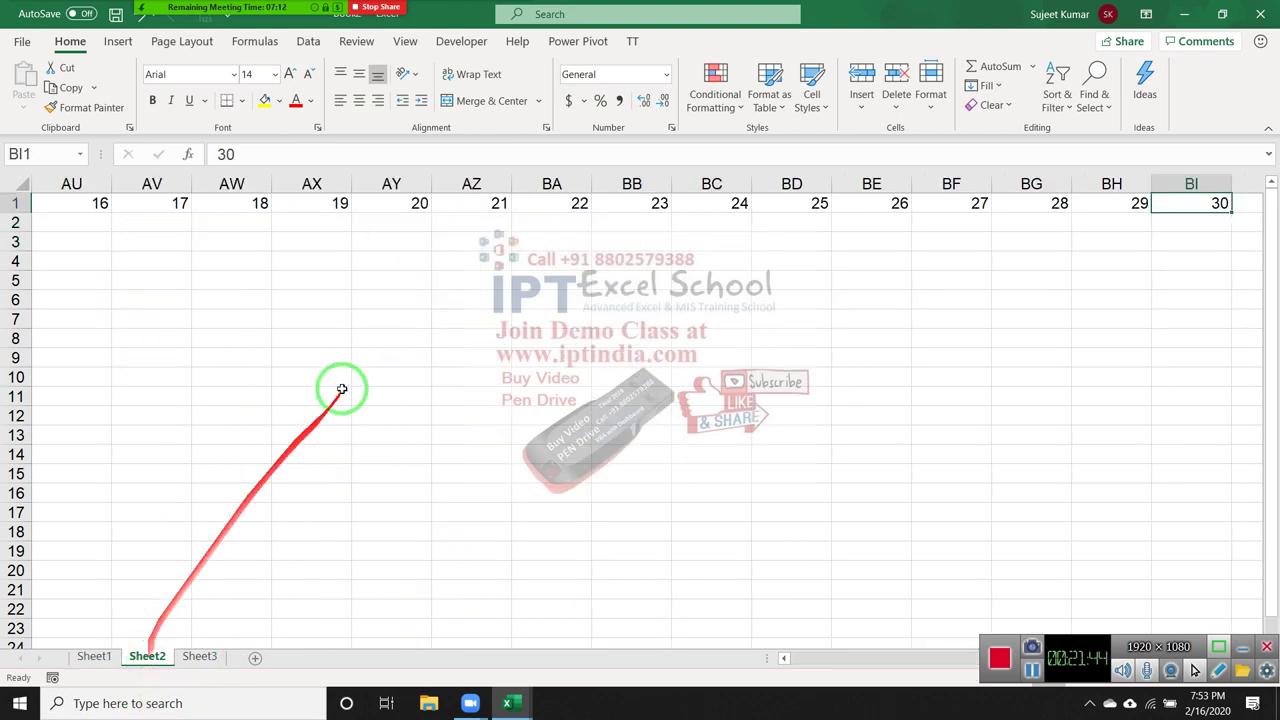
Enter % in AF2 and fill it across row 2 through BI2.
{"action": "key", "text": "ctrl+shift+Left"}
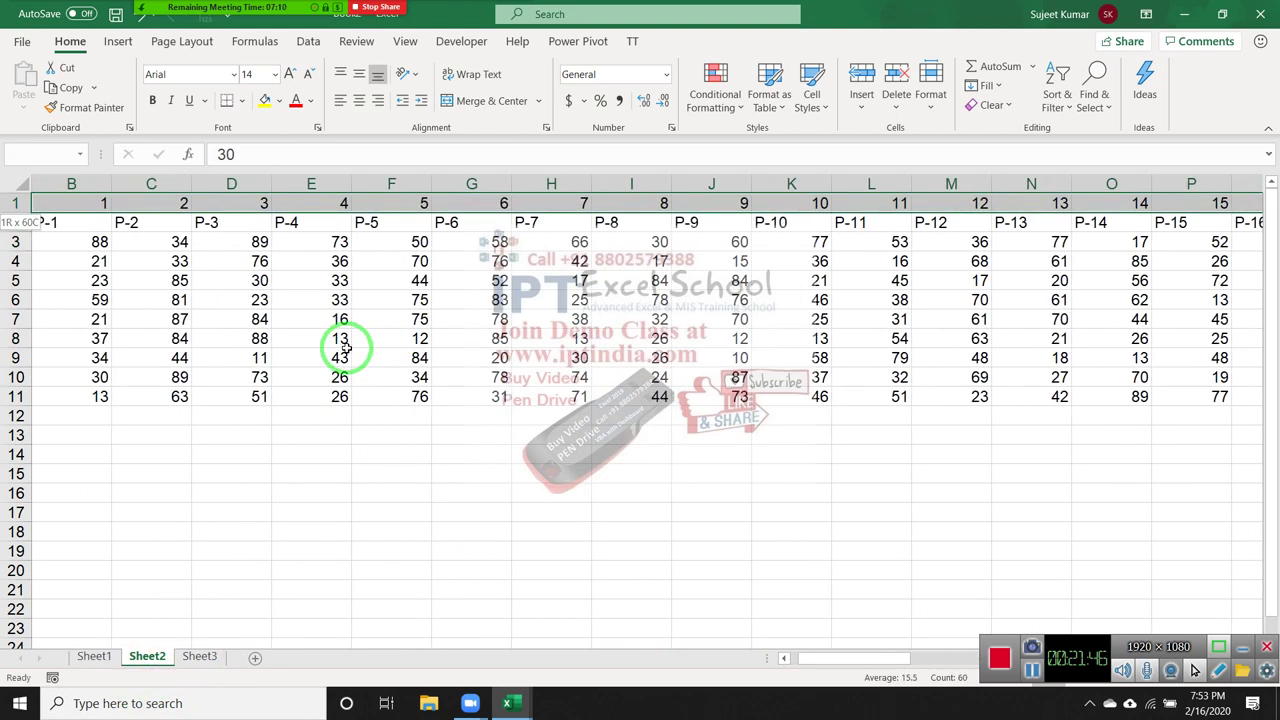
{"action": "key", "text": "ctrl+shift+Left"}
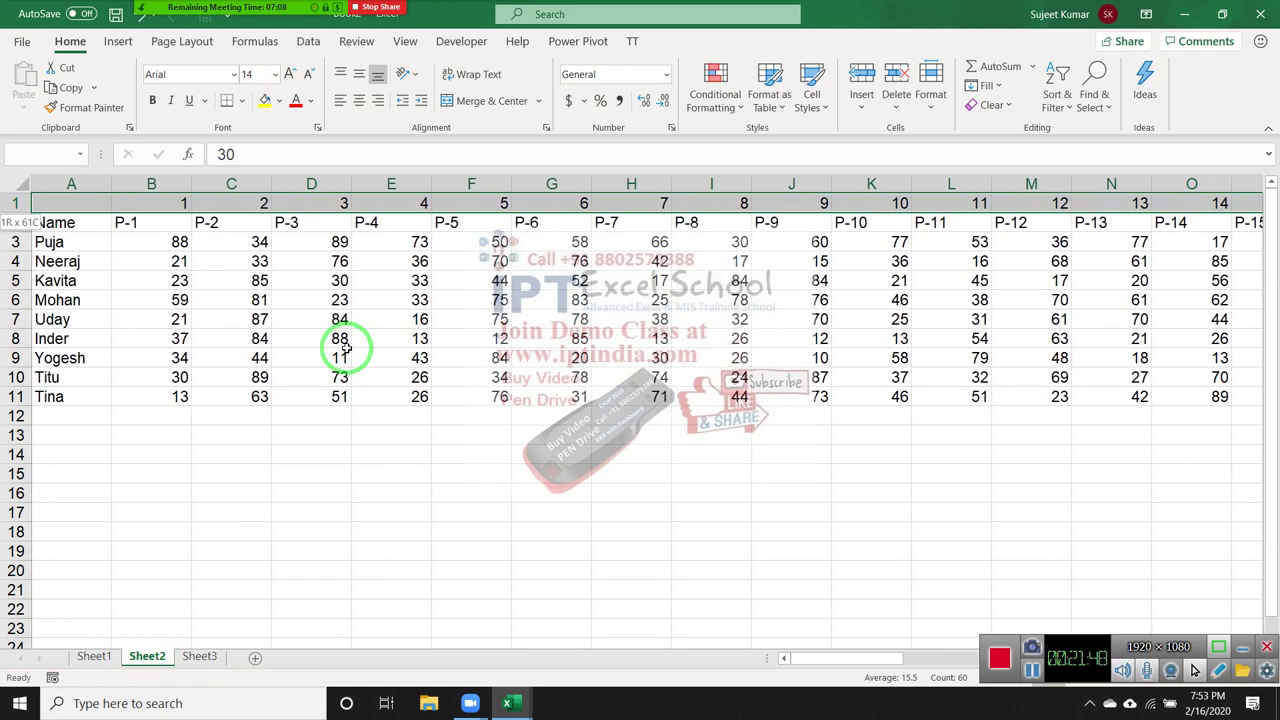
{"action": "key", "text": "shift+Down"}
{"action": "key", "text": "Down"}
{"action": "key", "text": "Down"}
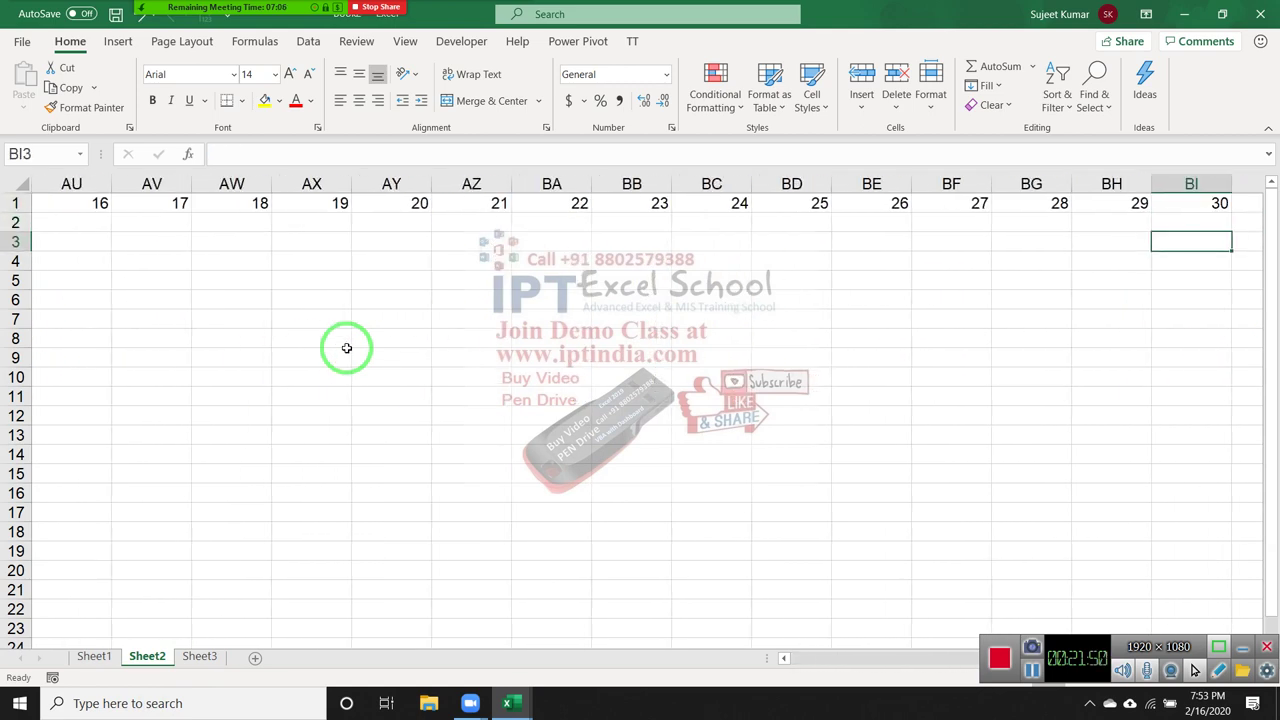
{"action": "key", "text": "ctrl+Left"}
{"action": "key", "text": "Up"}
{"action": "key", "text": "Right"}
{"action": "type", "text": "%"}
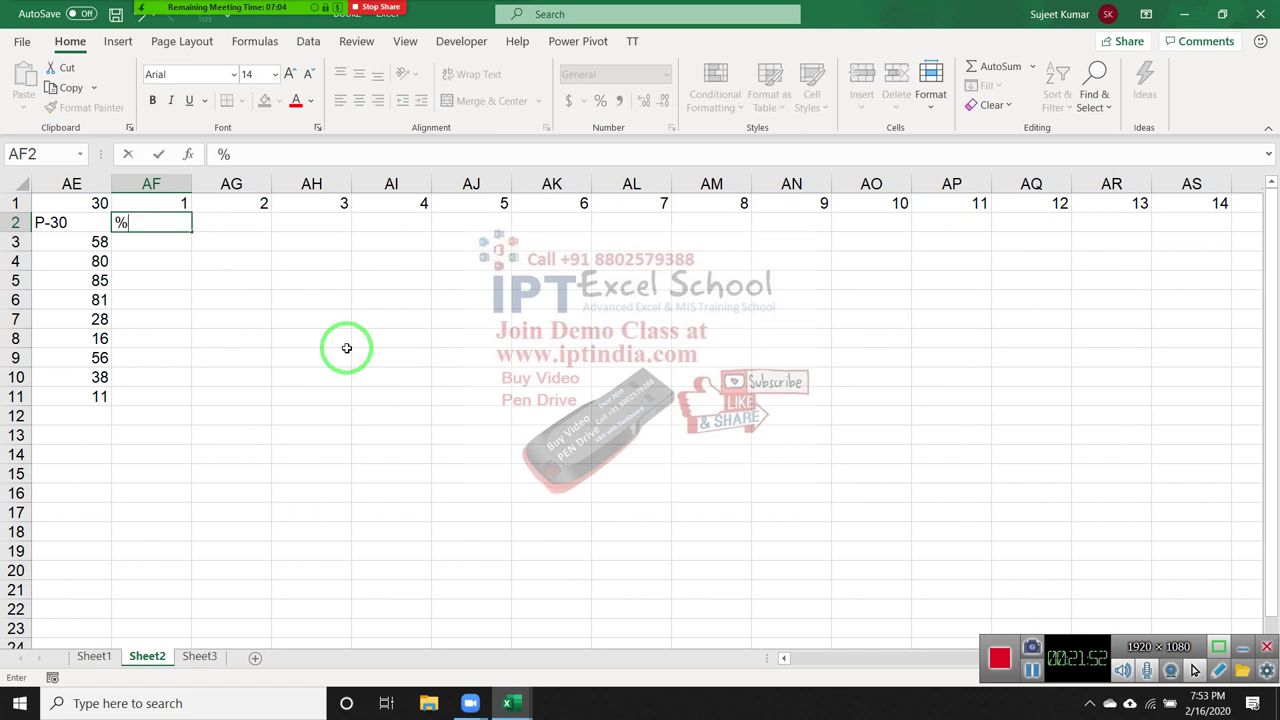
{"action": "key", "text": "Return"}
{"action": "key", "text": "Up"}
{"action": "key", "text": "Up"}
{"action": "key", "text": "ctrl+Right"}
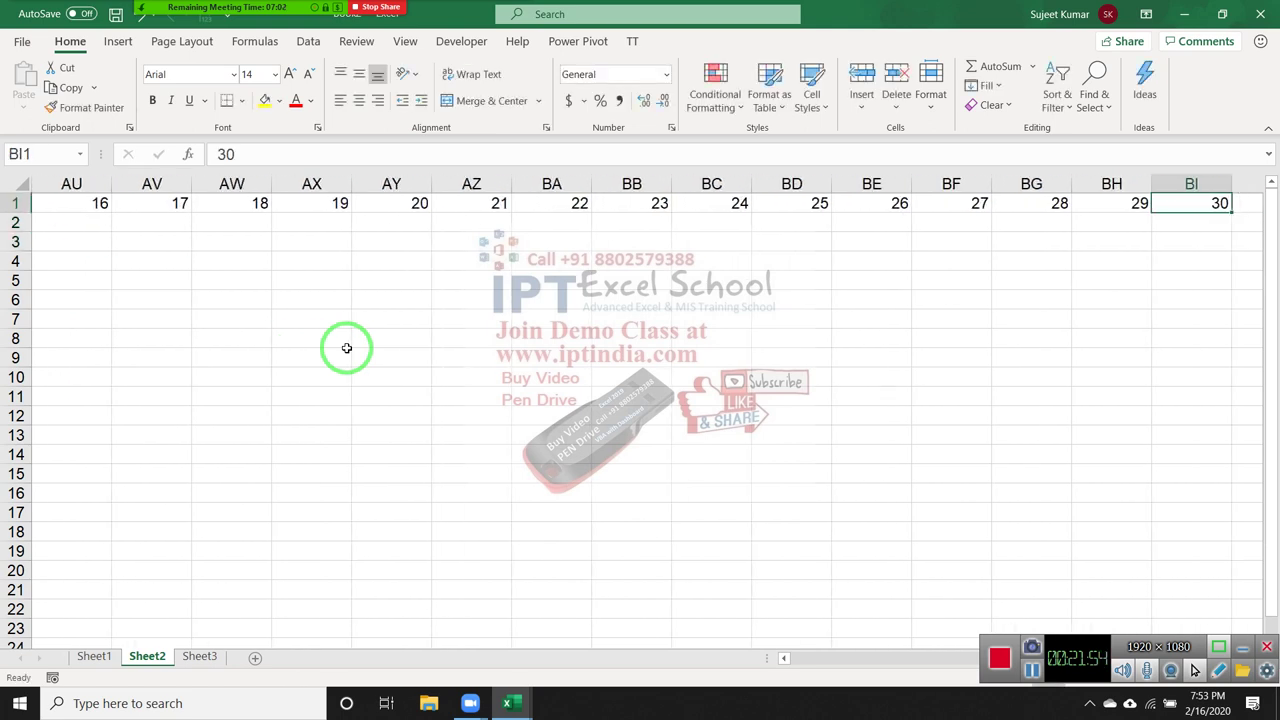
{"action": "key", "text": "ctrl+shift+Left"}
{"action": "key", "text": "shift+Down"}
{"action": "key", "text": "ctrl+r"}
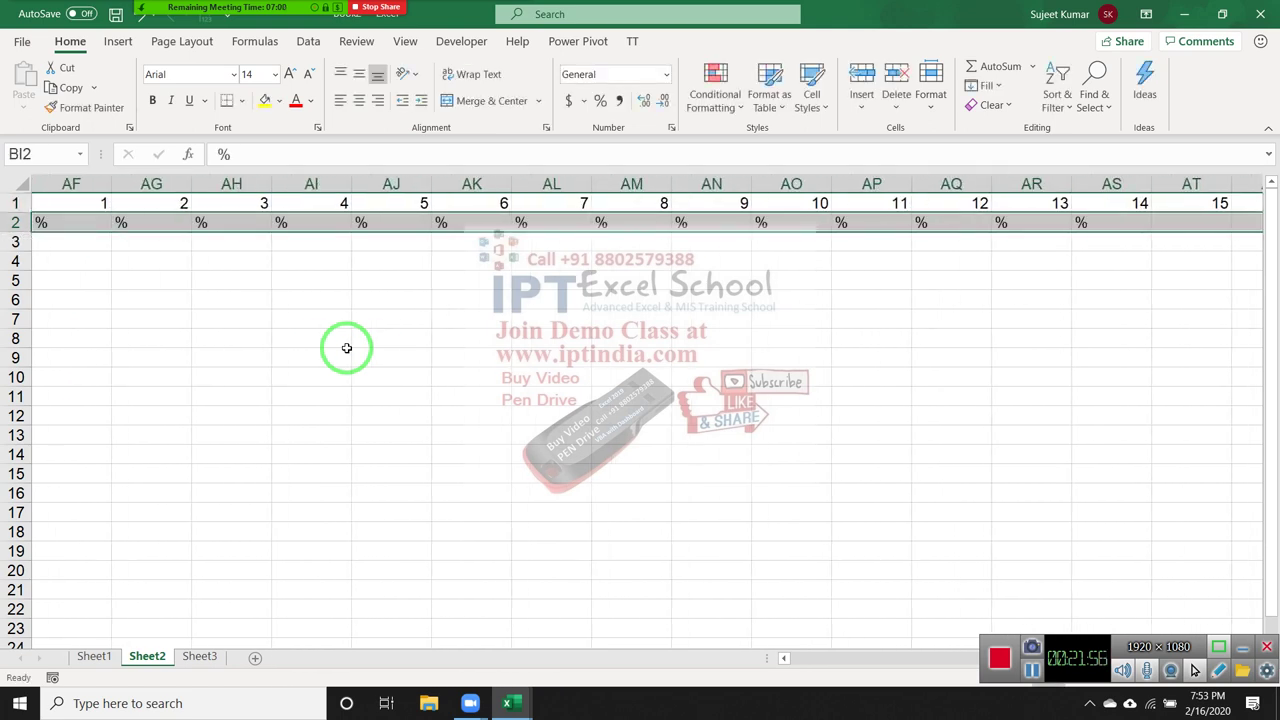
Select the table from A1 across all columns and down the data rows.
{"action": "key", "text": "Up"}
{"action": "key", "text": "ctrl+Home"}
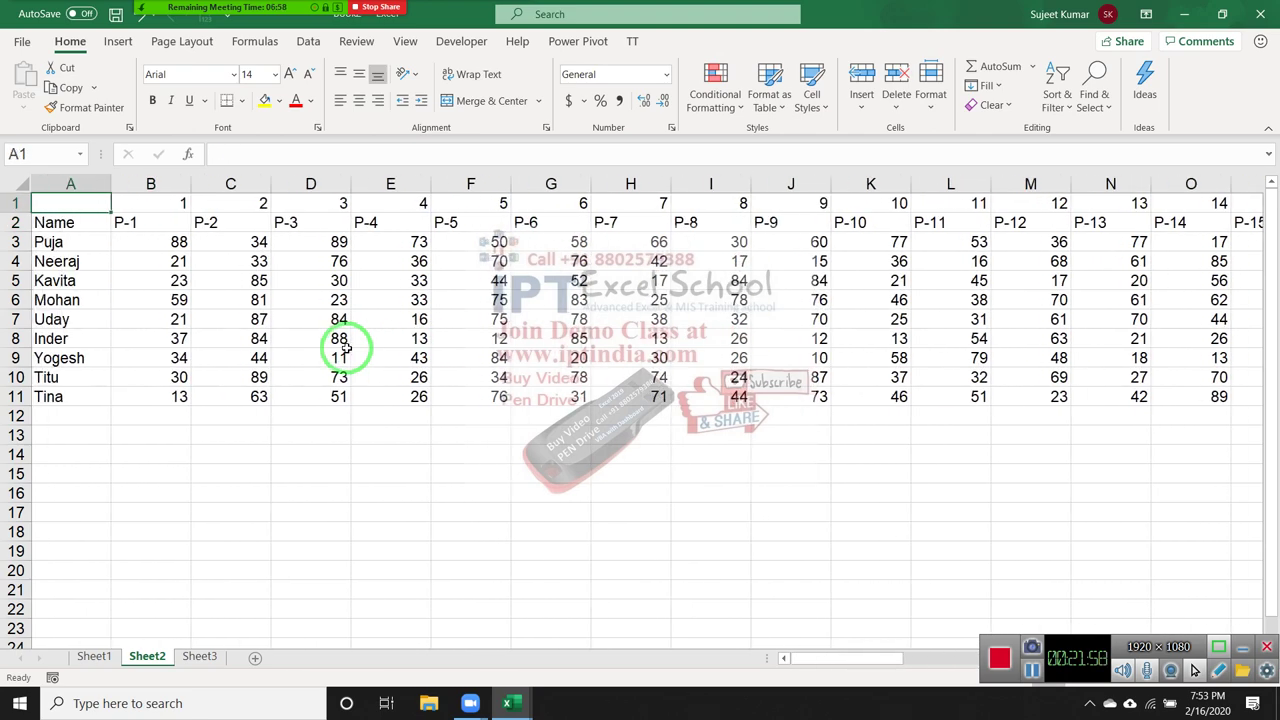
{"action": "key", "text": "shift+Right"}
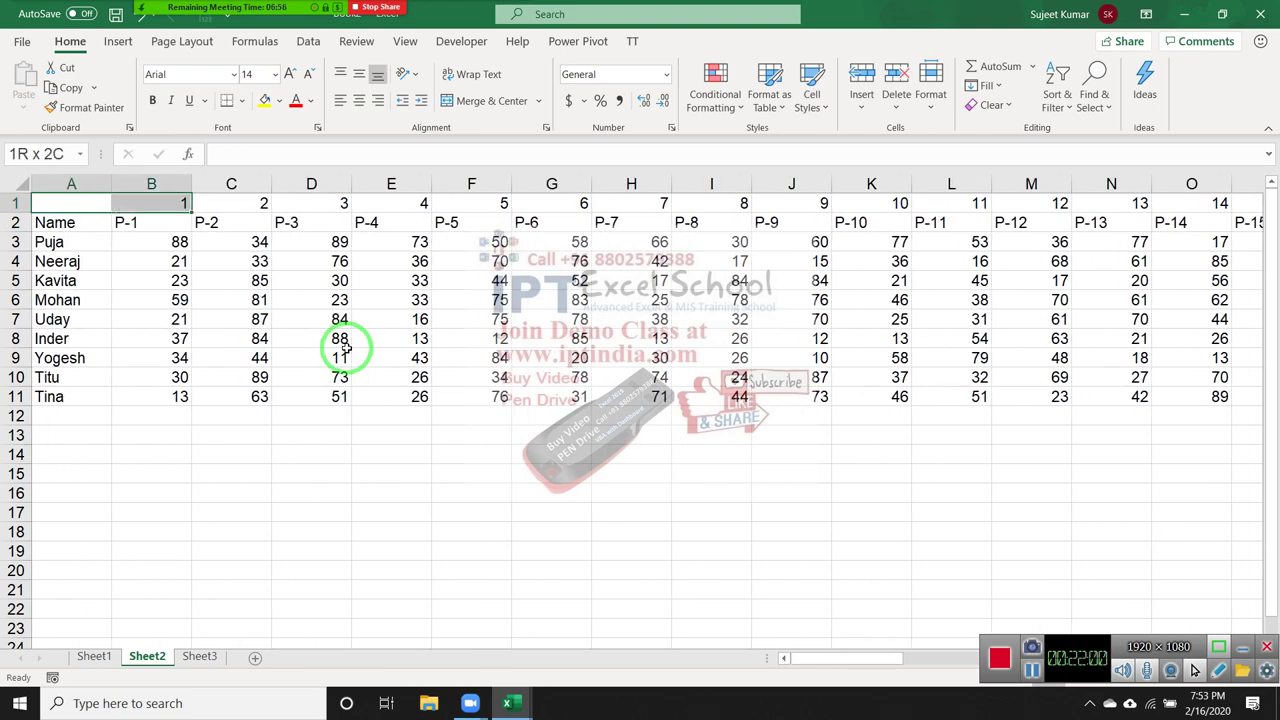
{"action": "key", "text": "ctrl+shift+Right"}
{"action": "key", "text": "shift+Down"}
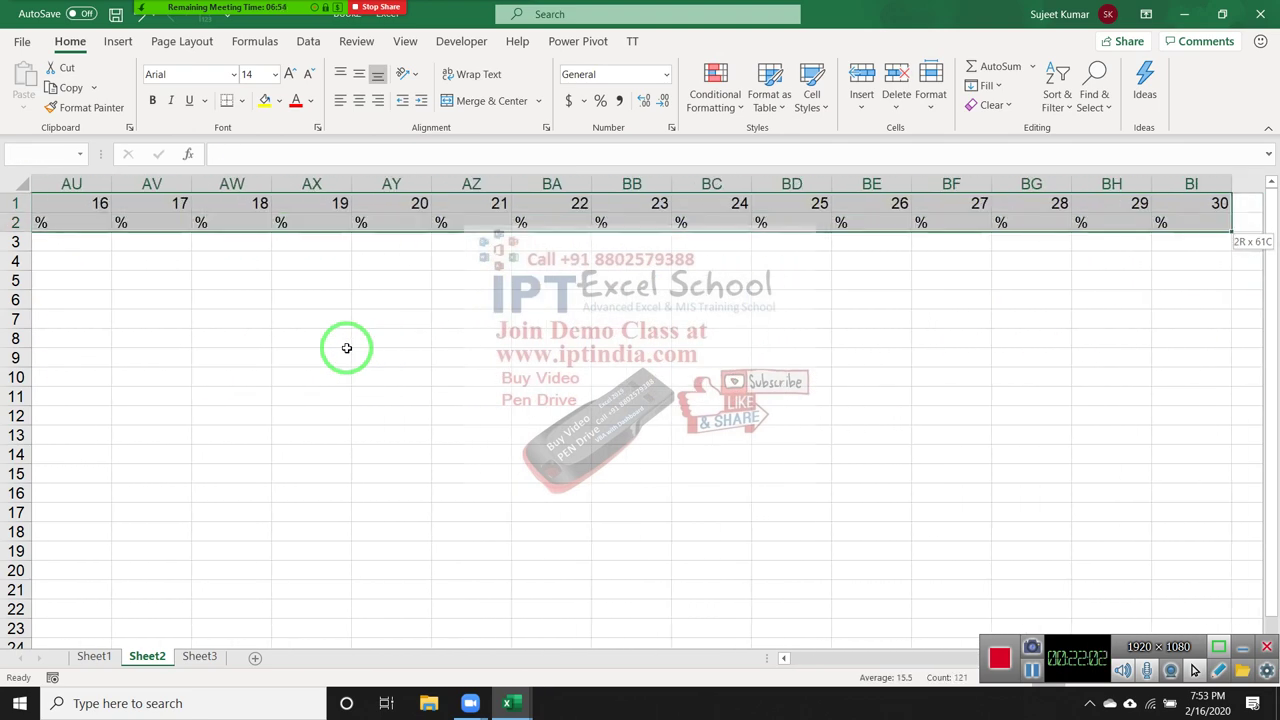
{"action": "key", "text": "shift+Down"}
{"action": "key", "text": "shift+Down"}
{"action": "key", "text": "shift+Down"}
{"action": "key", "text": "shift+Down"}
{"action": "key", "text": "shift+Down"}
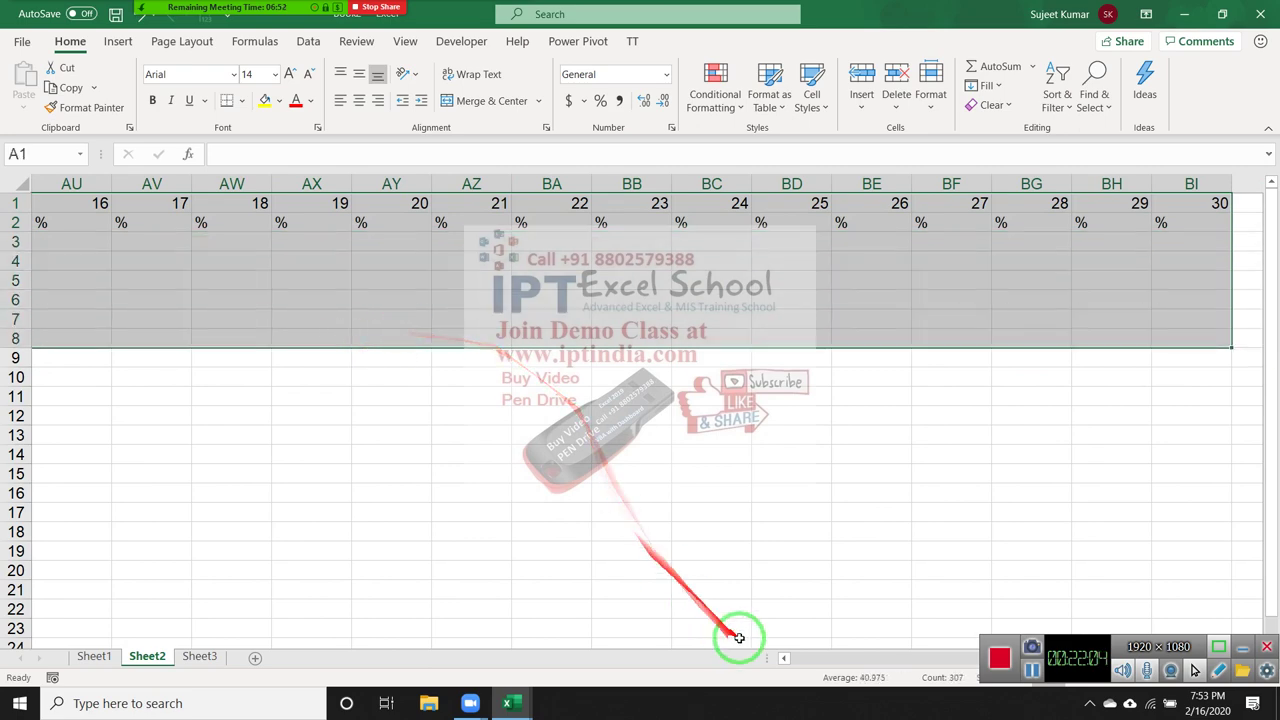
Sort rows 1–11 left to right by Row 1 so each P column precedes its %.
{"action": "left_click", "coordinate": [805, 663]}
{"action": "left_click_drag", "start_coordinate": [805, 663], "coordinate": [808, 663]}
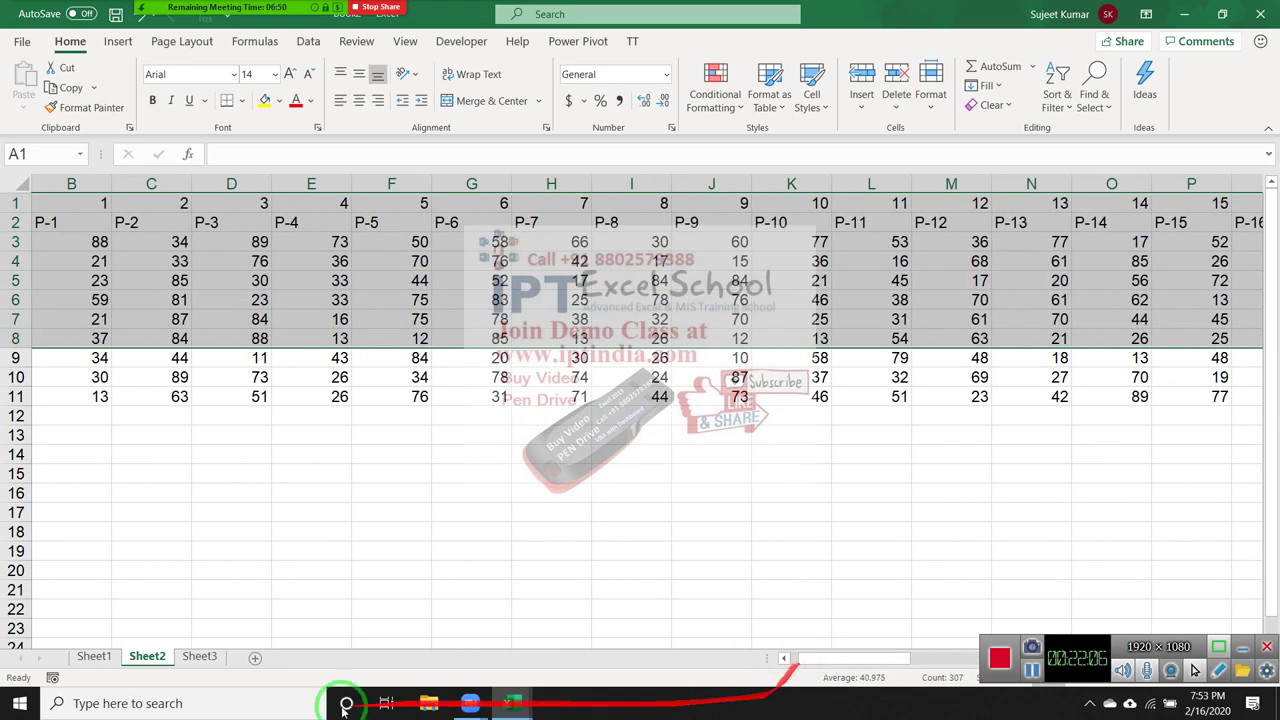
{"action": "key", "text": "shift+Down"}
{"action": "key", "text": "shift+Down"}
{"action": "key", "text": "shift+Down"}
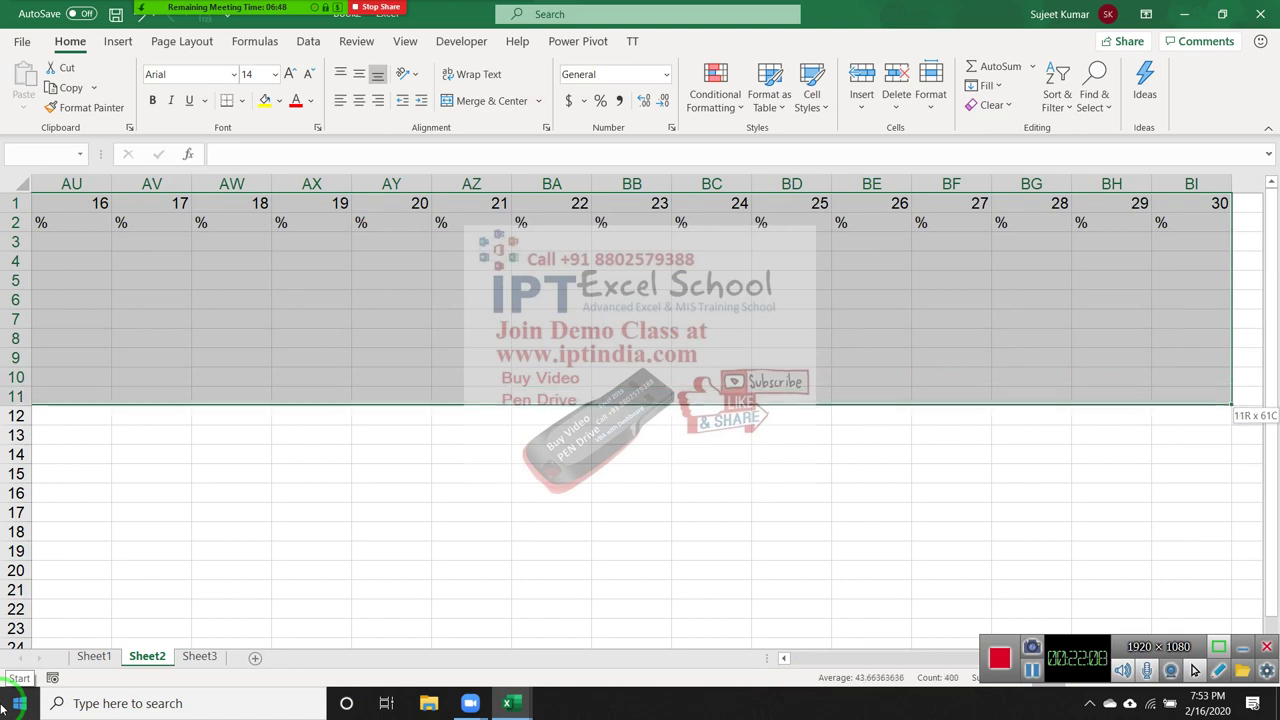
{"action": "left_click_drag", "start_coordinate": [40, 712], "coordinate": [431, 388]}
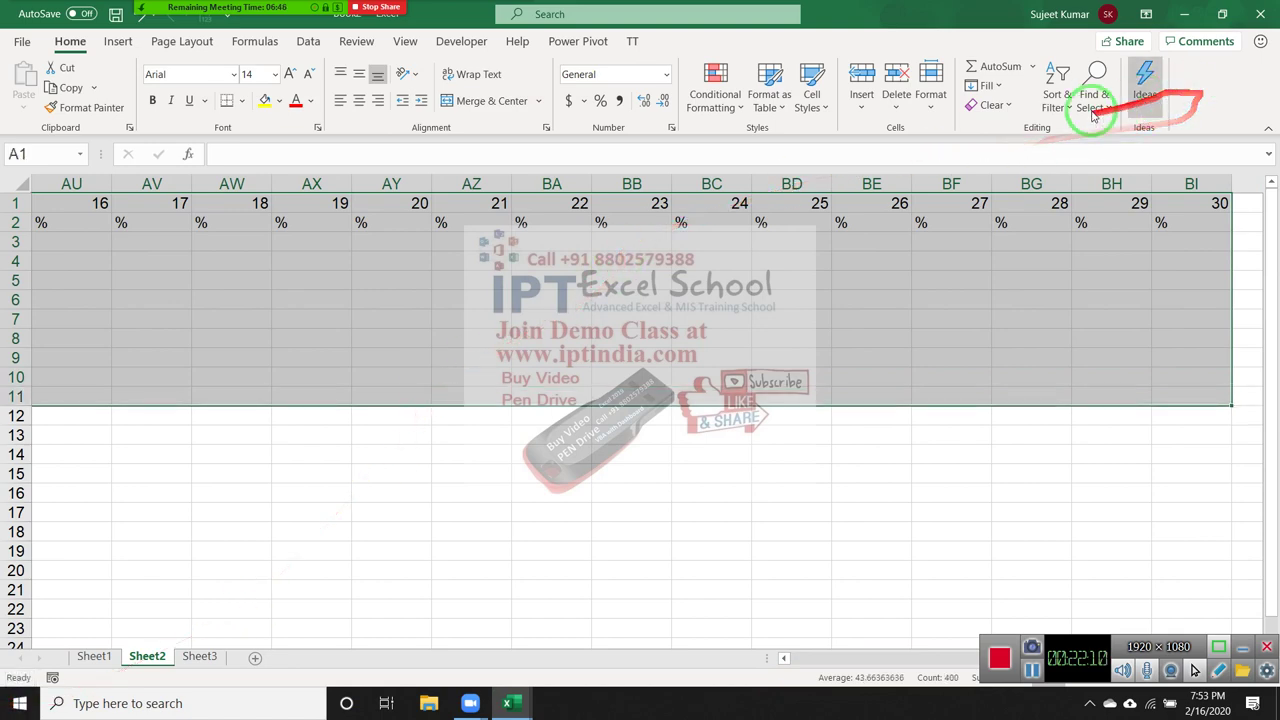
{"action": "left_click", "coordinate": [1060, 100]}
{"action": "left_click", "coordinate": [1080, 180]}
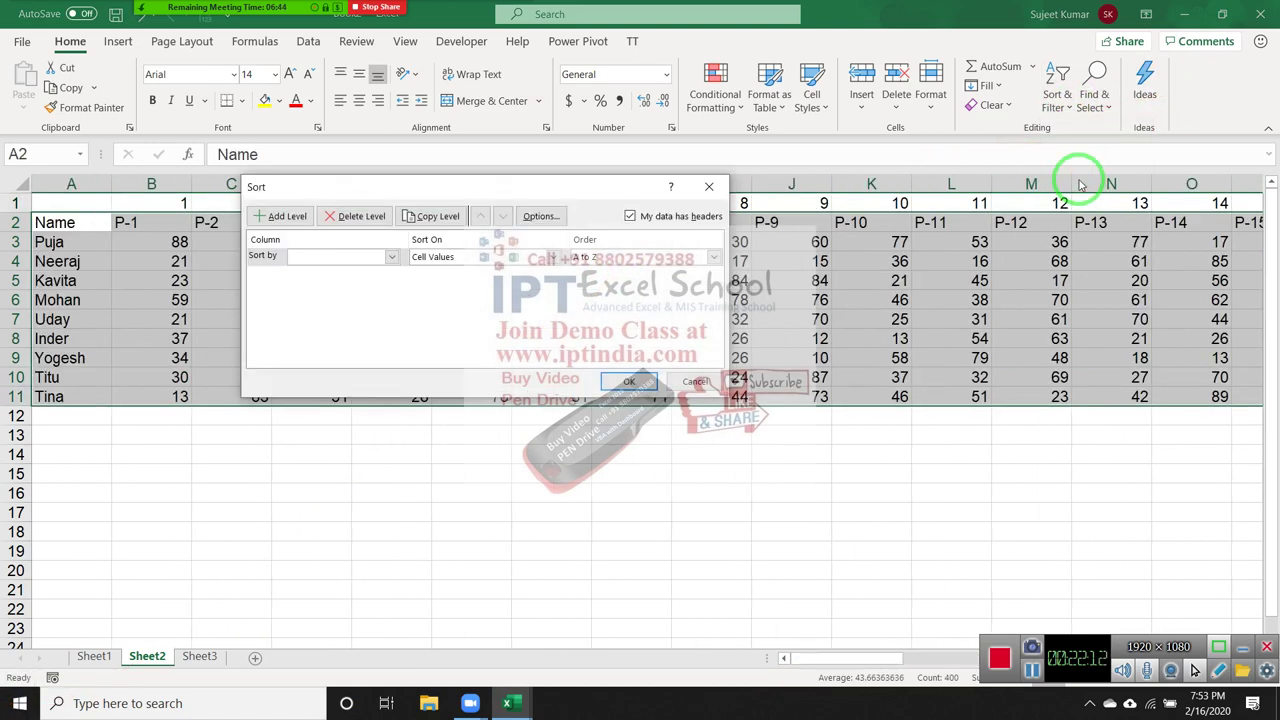
{"action": "left_click", "coordinate": [545, 217]}
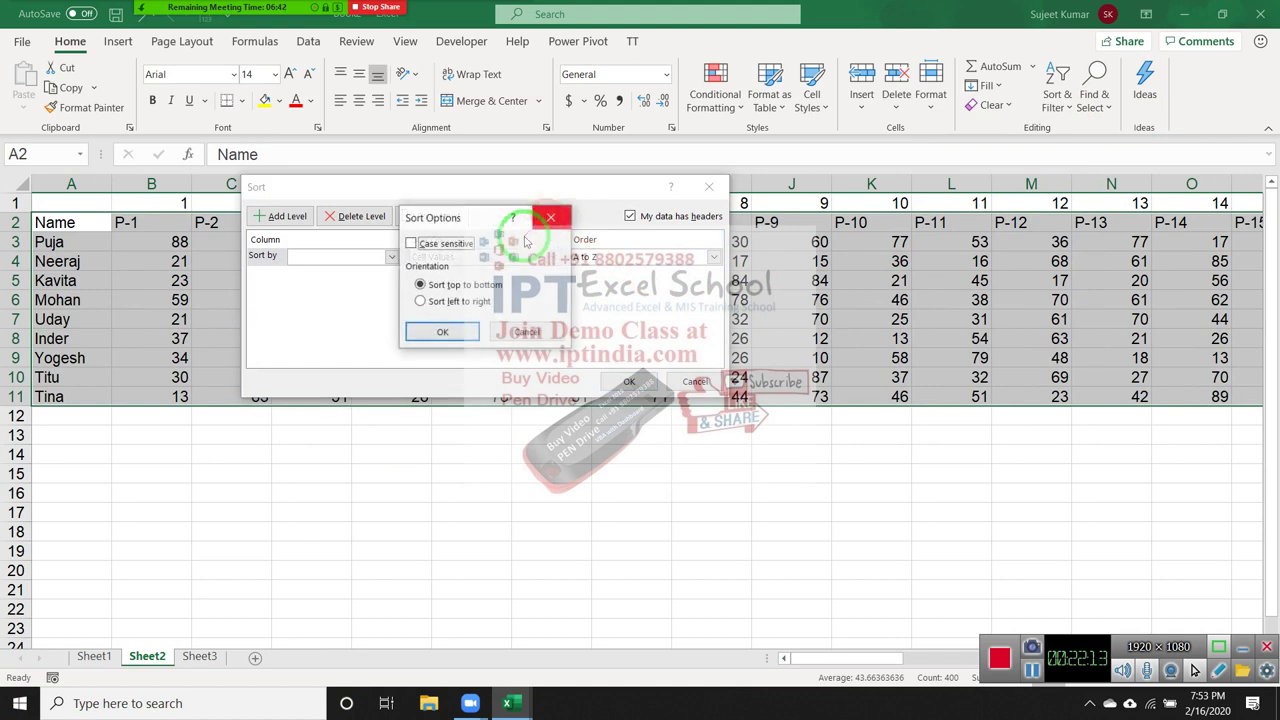
{"action": "left_click", "coordinate": [420, 301]}
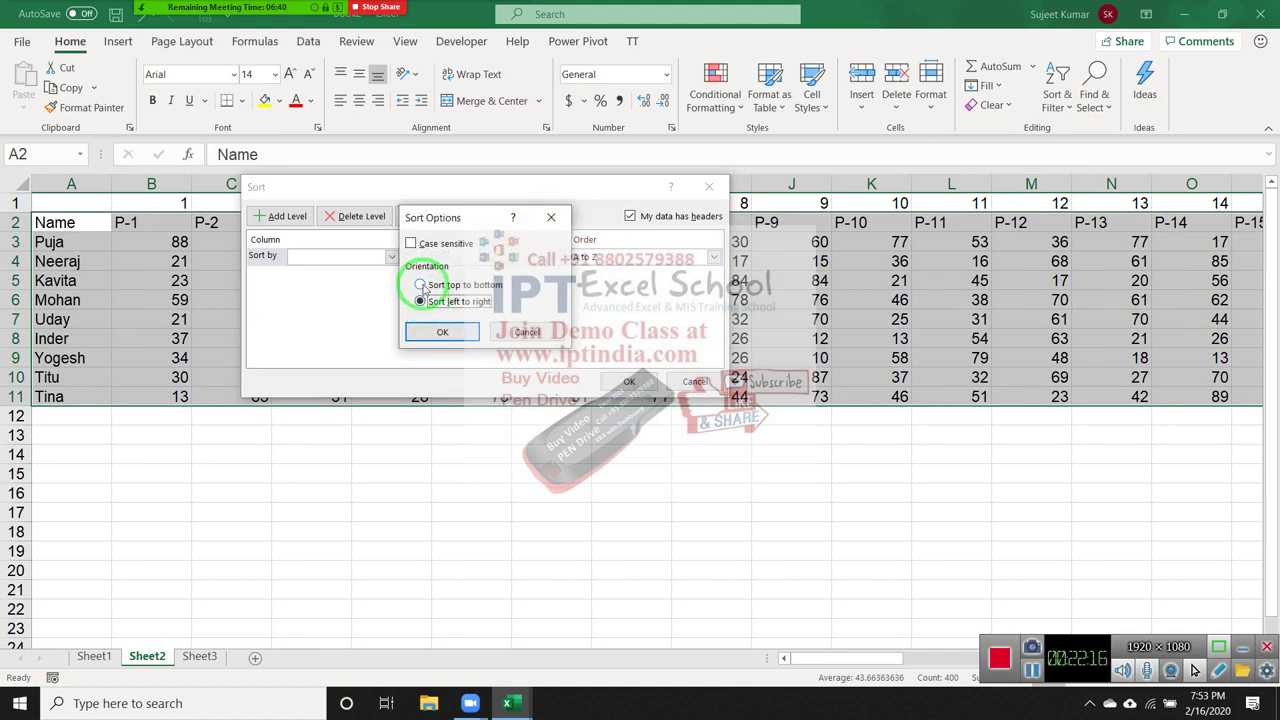
{"action": "left_click", "coordinate": [442, 331]}
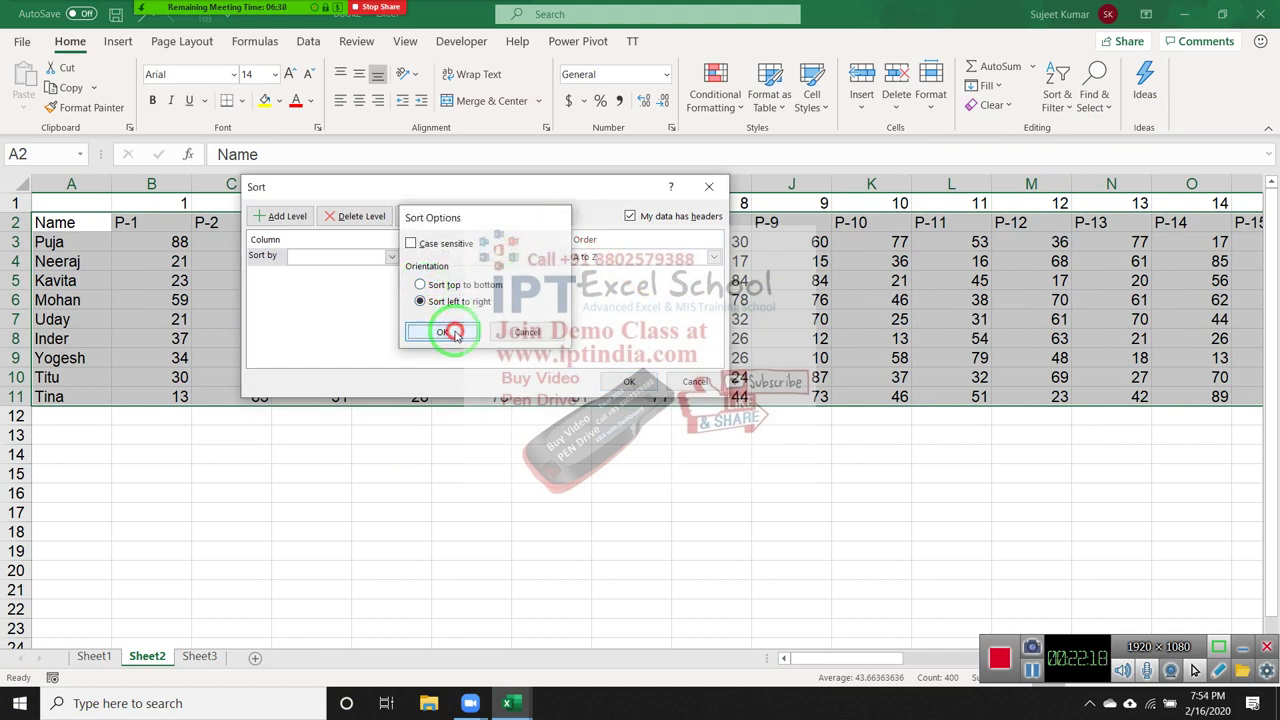
{"action": "left_click", "coordinate": [378, 258]}
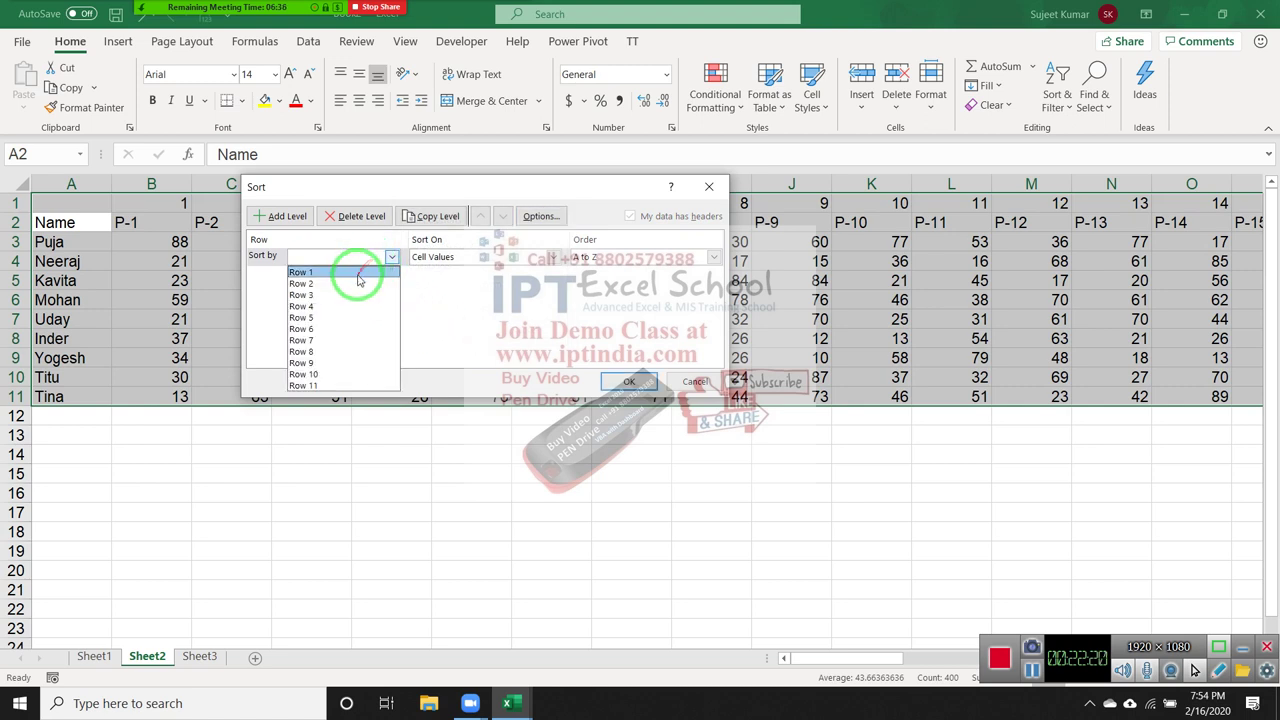
{"action": "left_click", "coordinate": [340, 268]}
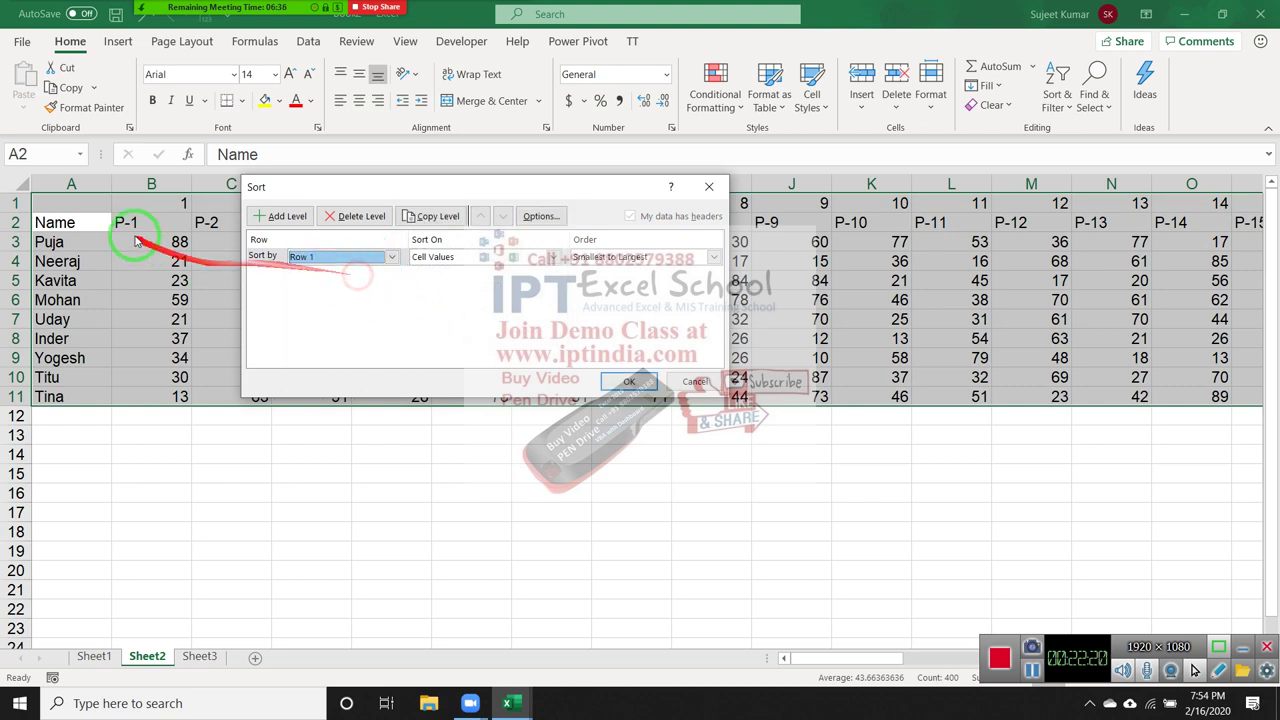
{"action": "left_click", "coordinate": [624, 382]}
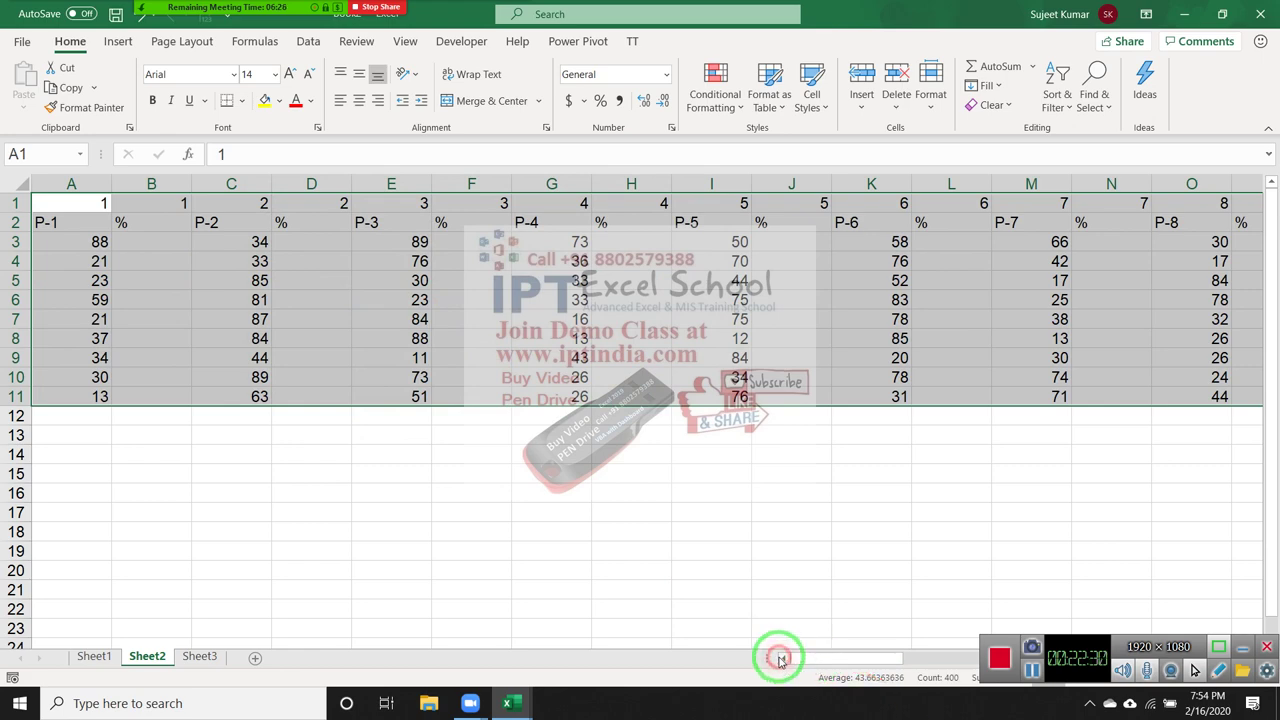
Cut the Name column from BI and insert it back at column A.
{"action": "left_click_drag", "start_coordinate": [829, 655], "coordinate": [676, 680]}
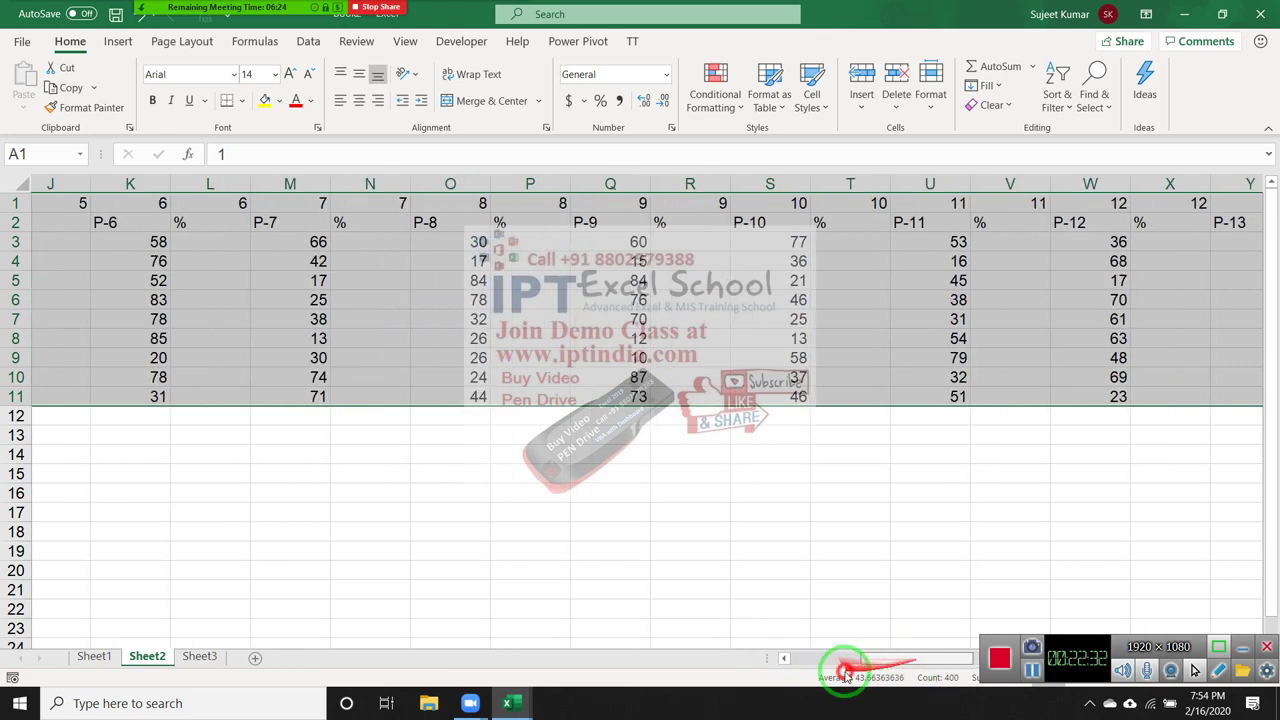
{"action": "left_click", "coordinate": [240, 264]}
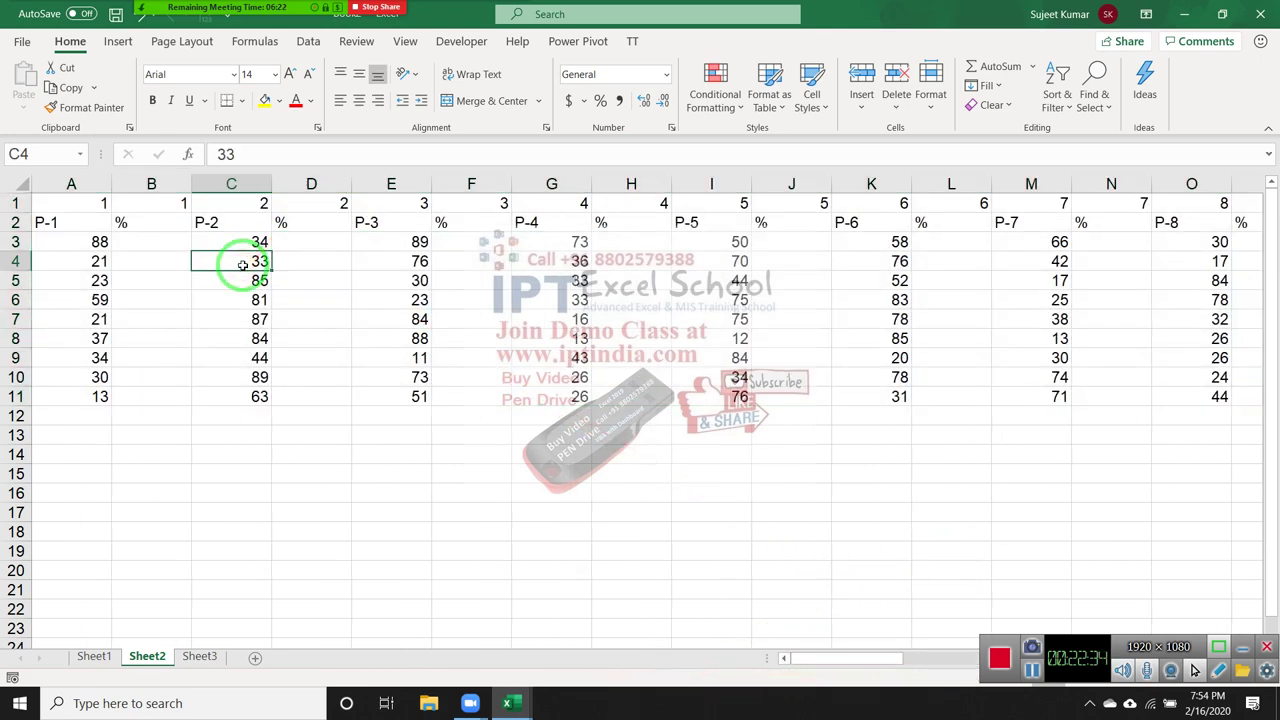
{"action": "key", "text": "Left"}
{"action": "key", "text": "Left"}
{"action": "key", "text": "ctrl+Right"}
{"action": "key", "text": "ctrl+Right"}
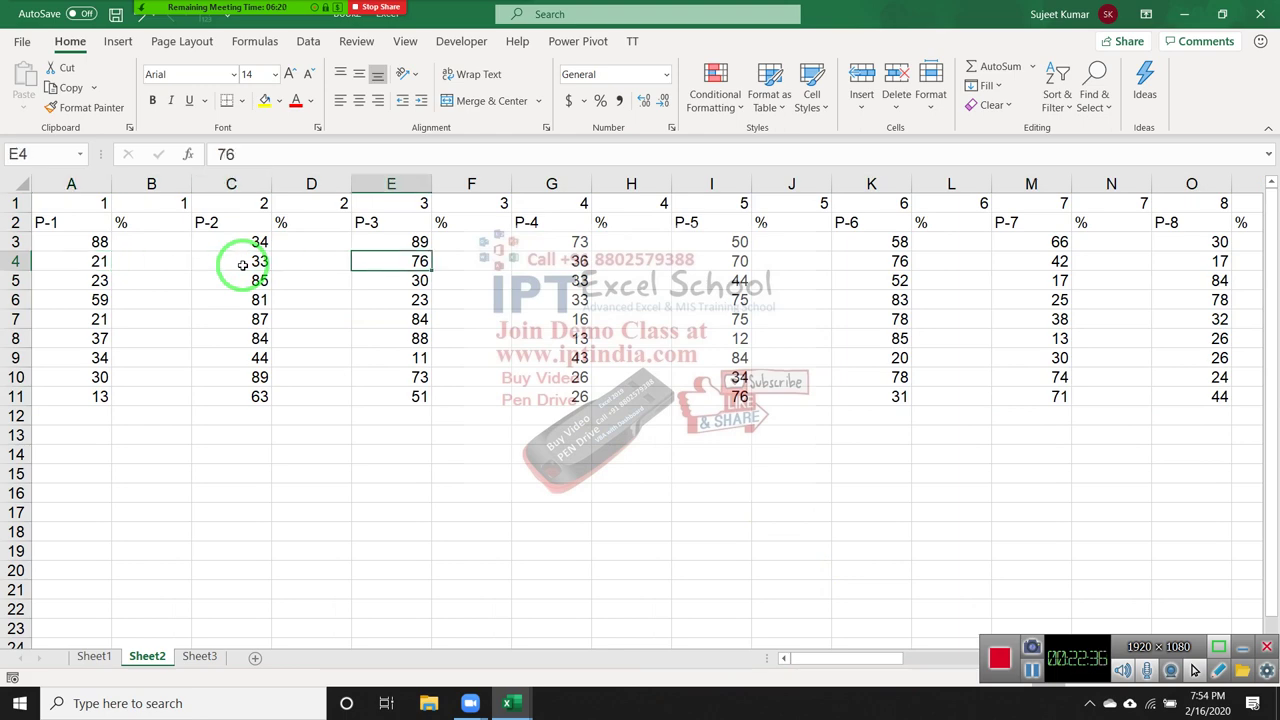
{"action": "key", "text": "ctrl+Right"}
{"action": "key", "text": "ctrl+Right"}
{"action": "key", "text": "ctrl+Right"}
{"action": "key", "text": "Up"}
{"action": "key", "text": "Up"}
{"action": "key", "text": "ctrl+Right"}
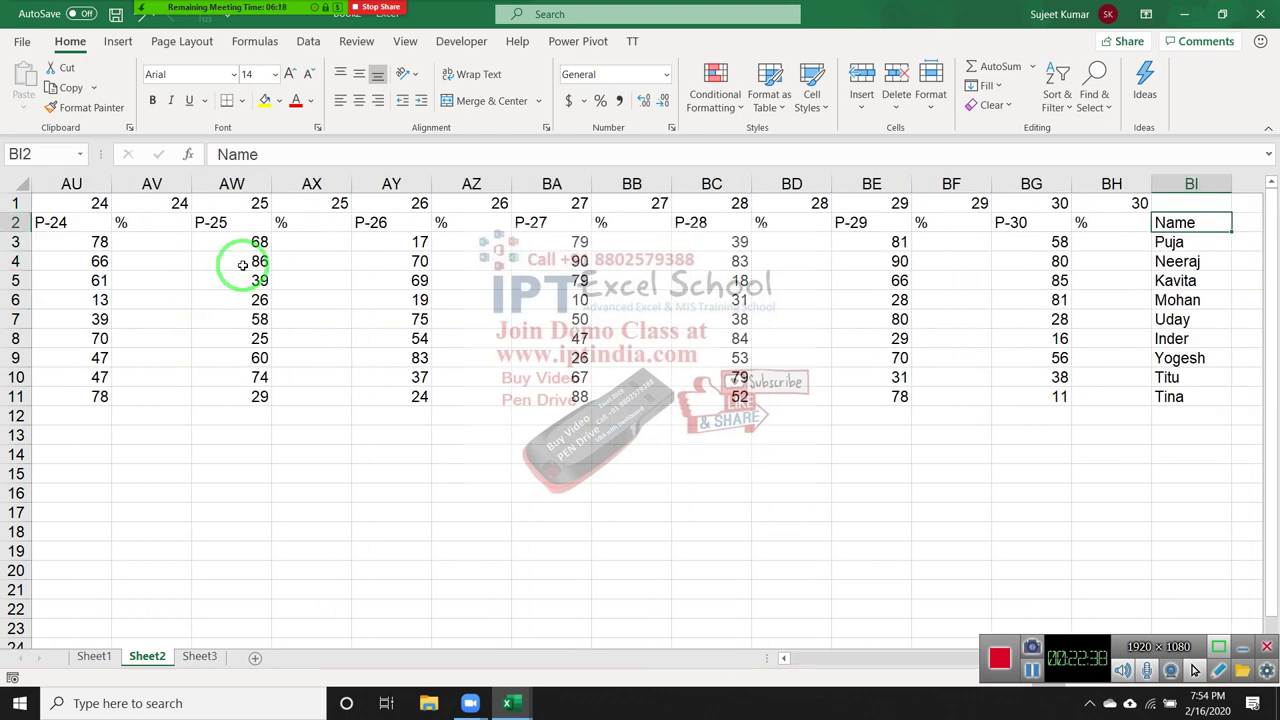
{"action": "key", "text": "ctrl+space"}
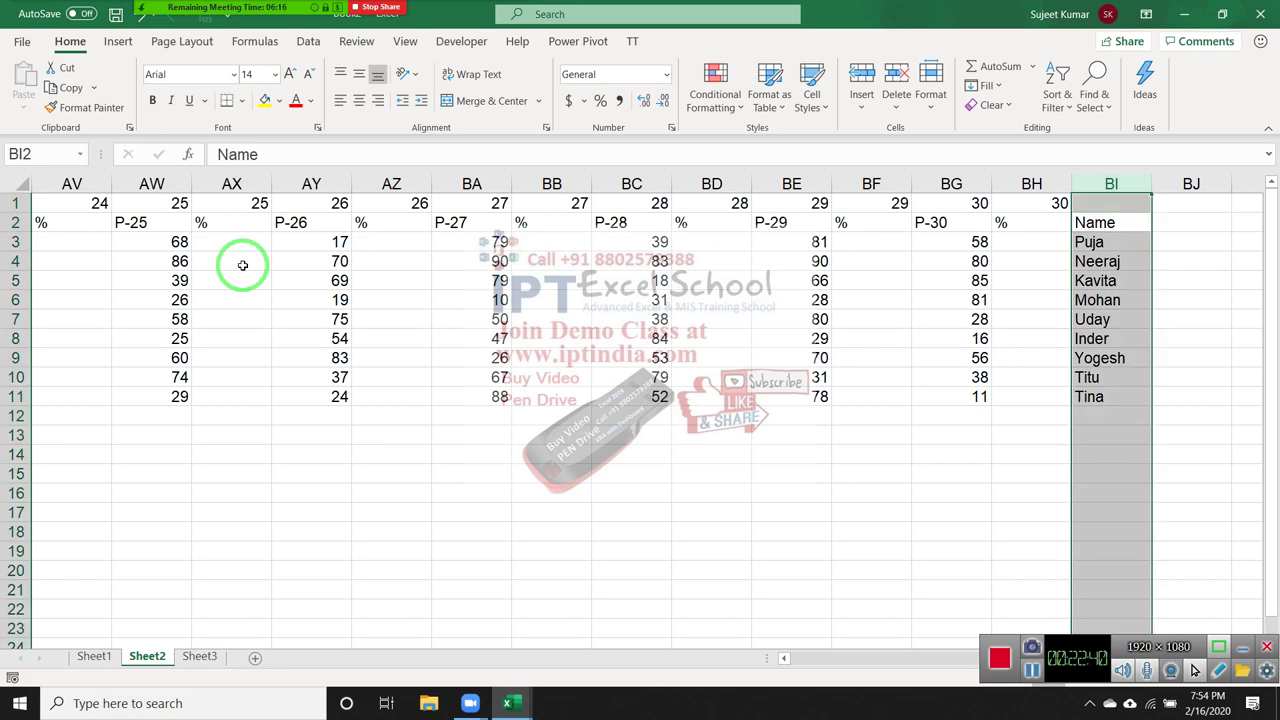
{"action": "key", "text": "ctrl+x"}
{"action": "key", "text": "Left"}
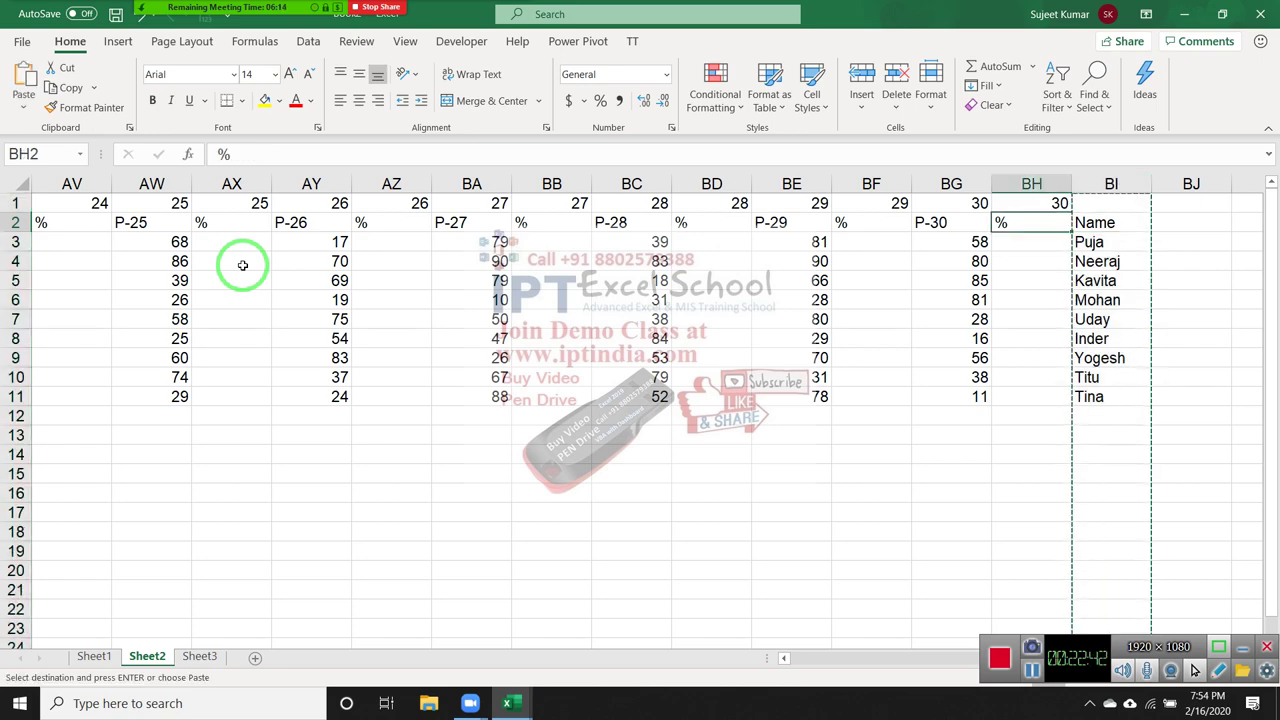
{"action": "key", "text": "ctrl+Left"}
{"action": "key", "text": "ctrl+space"}
{"action": "key", "text": "ctrl+shift+plus"}
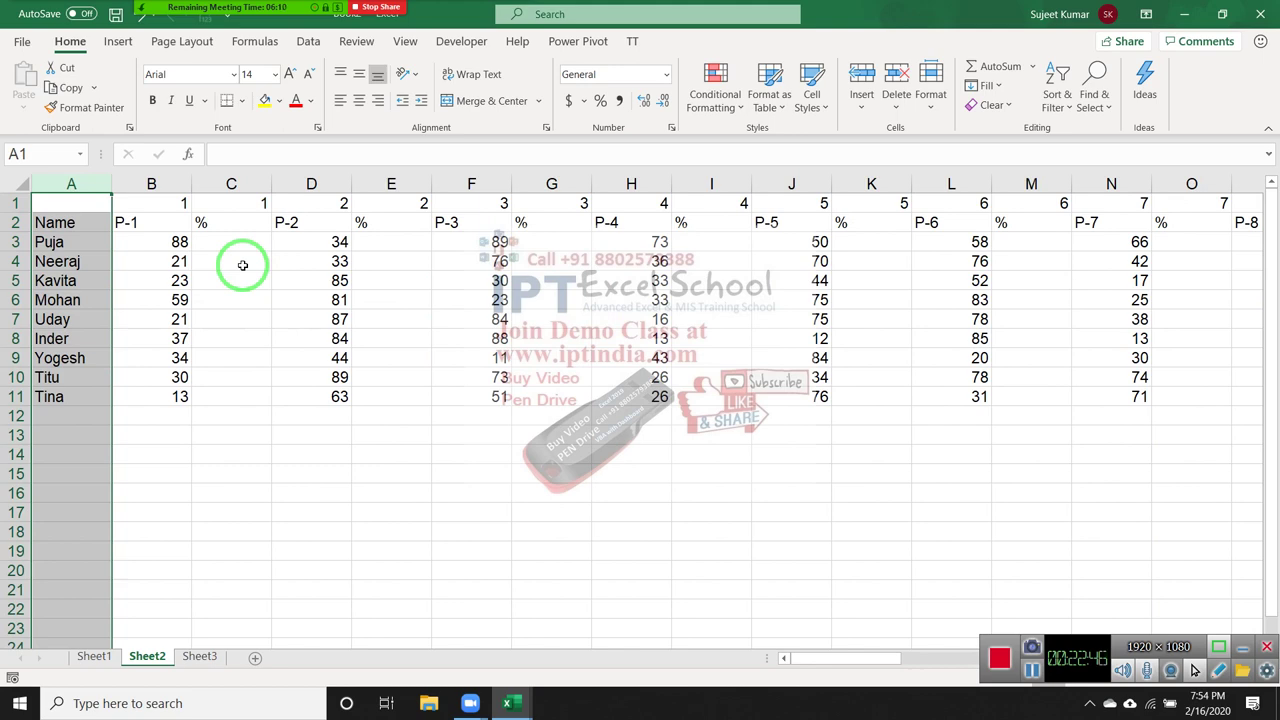
Check the row-2 headers now run Name, P-1, %, through the last column.
{"action": "key", "text": "Down"}
{"action": "key", "text": "Right"}
{"action": "key", "text": "ctrl+Right"}
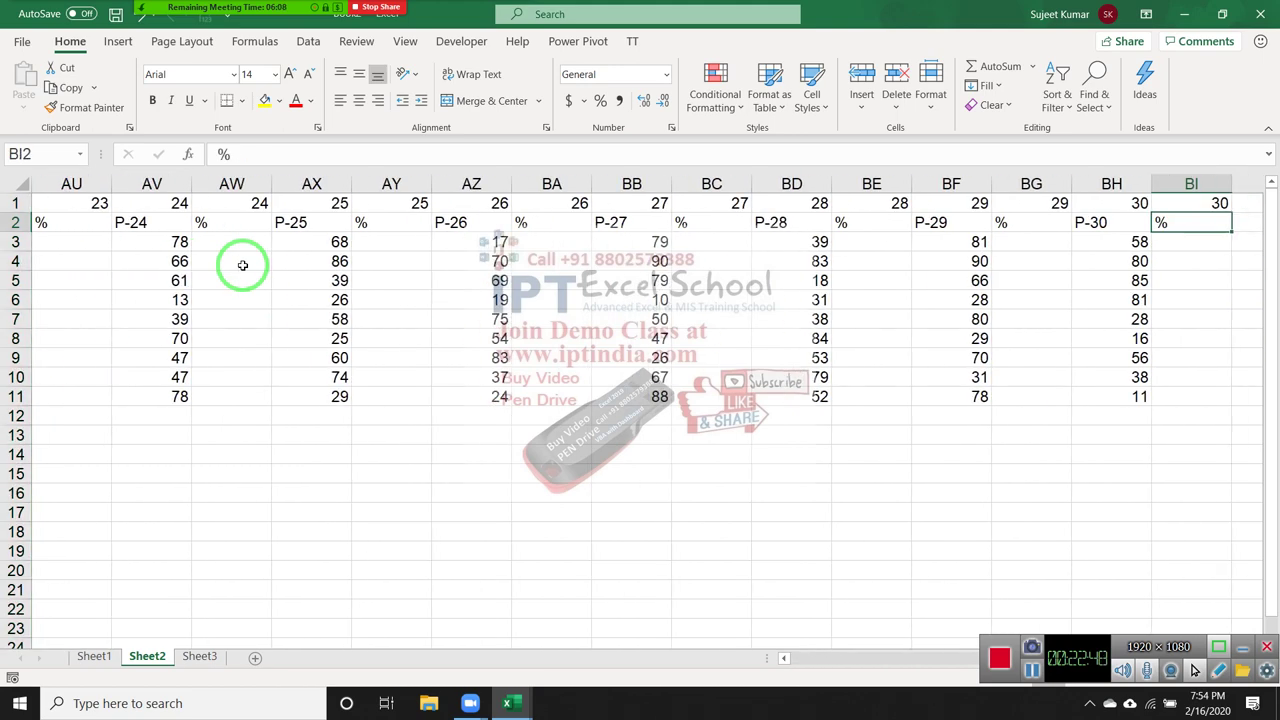
{"action": "key", "text": "Right"}
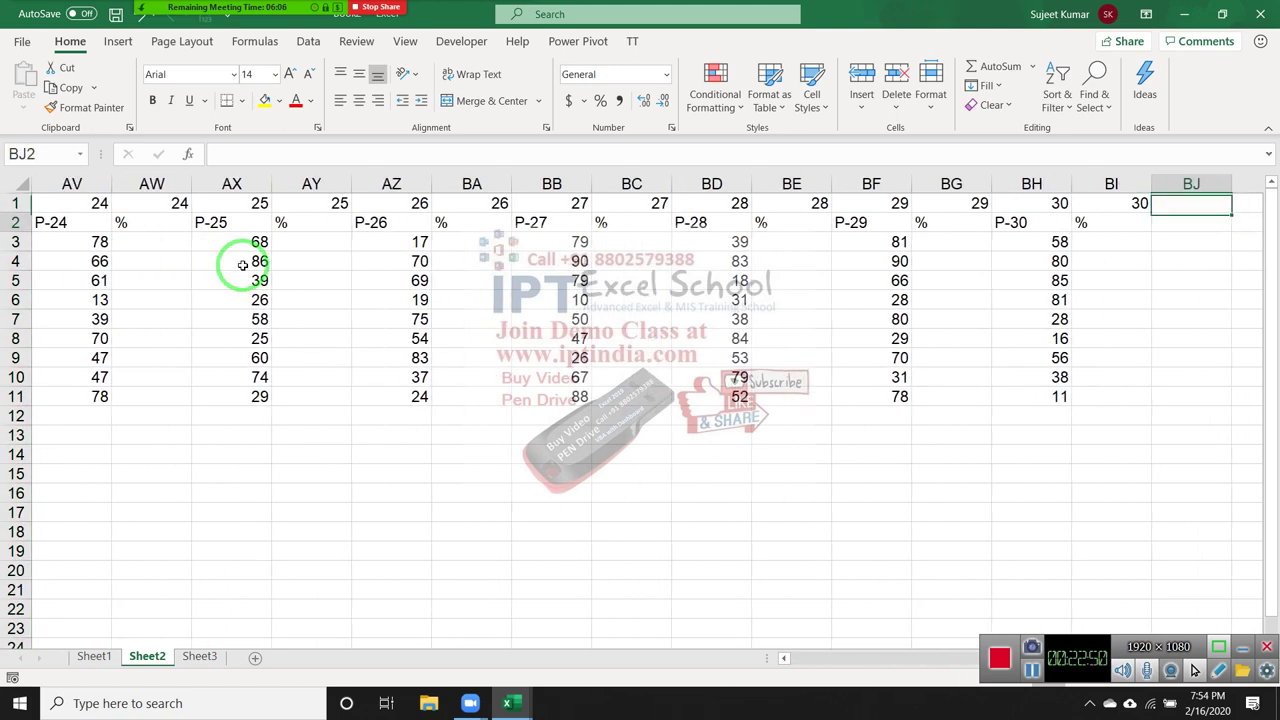
{"action": "key", "text": "Left"}
{"action": "key", "text": "ctrl+Left"}
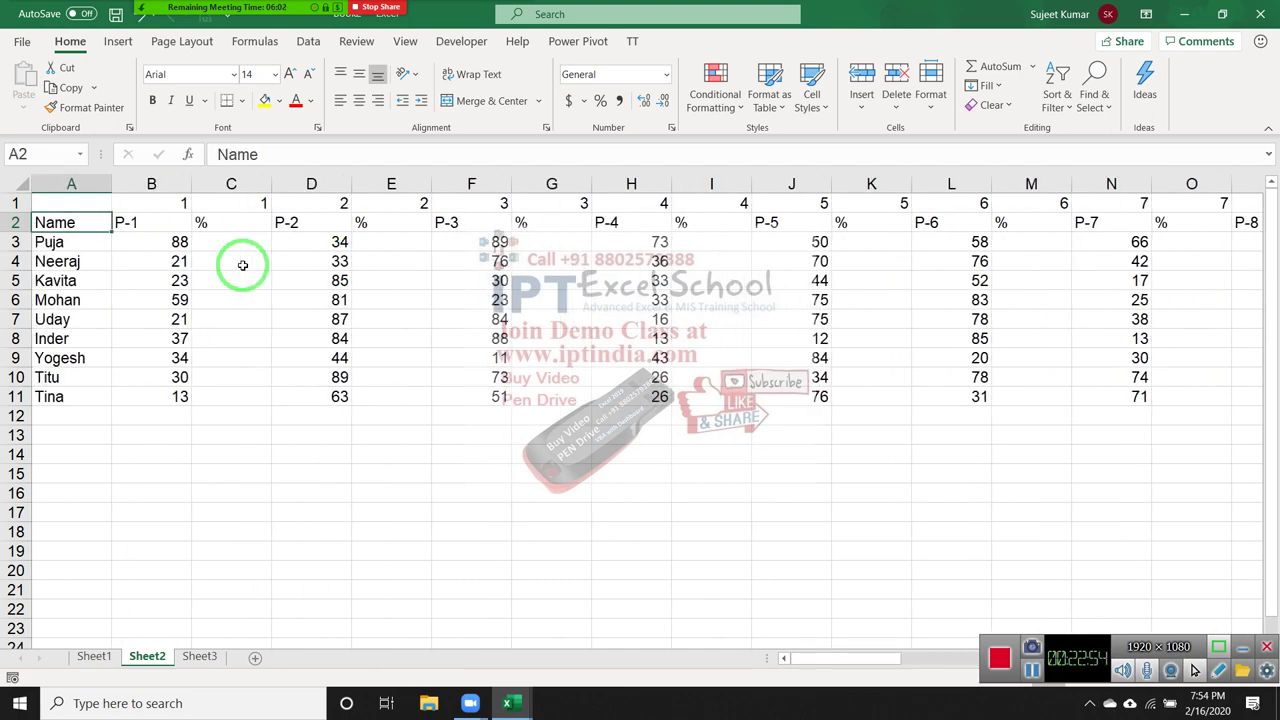
{"action": "key", "text": "Right"}
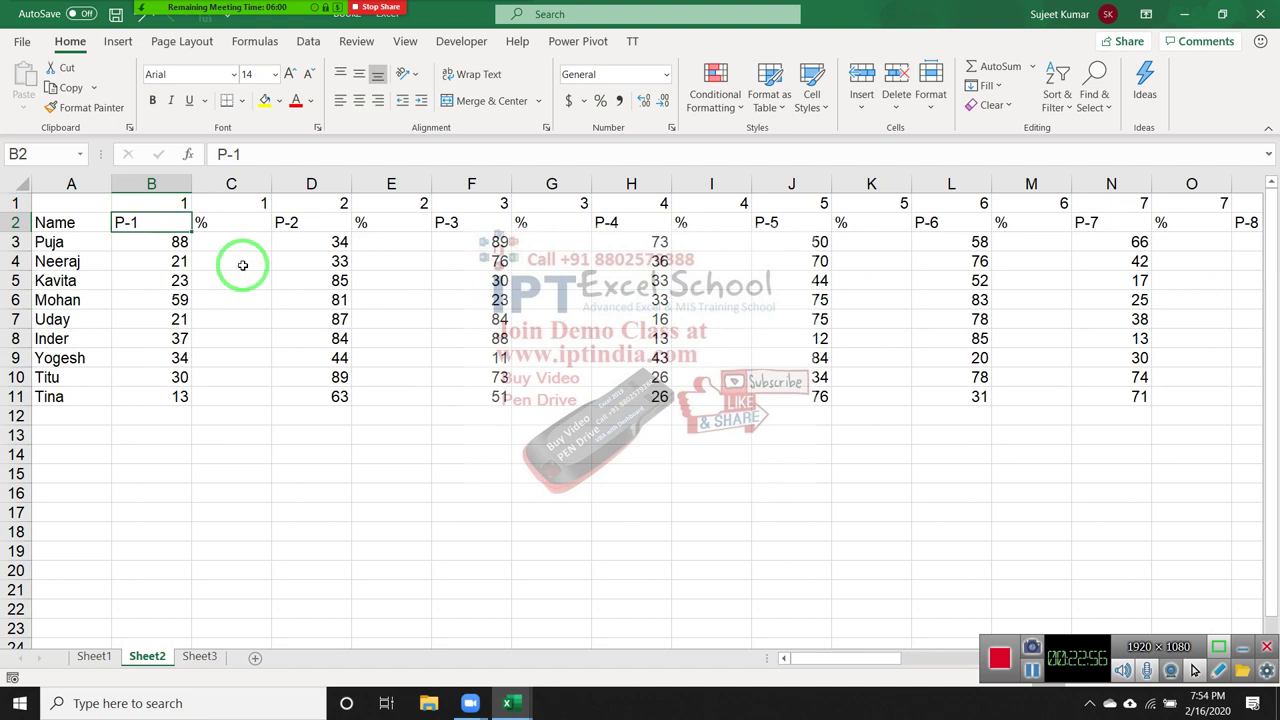
{"action": "key", "text": "Right"}
{"action": "key", "text": "Down"}
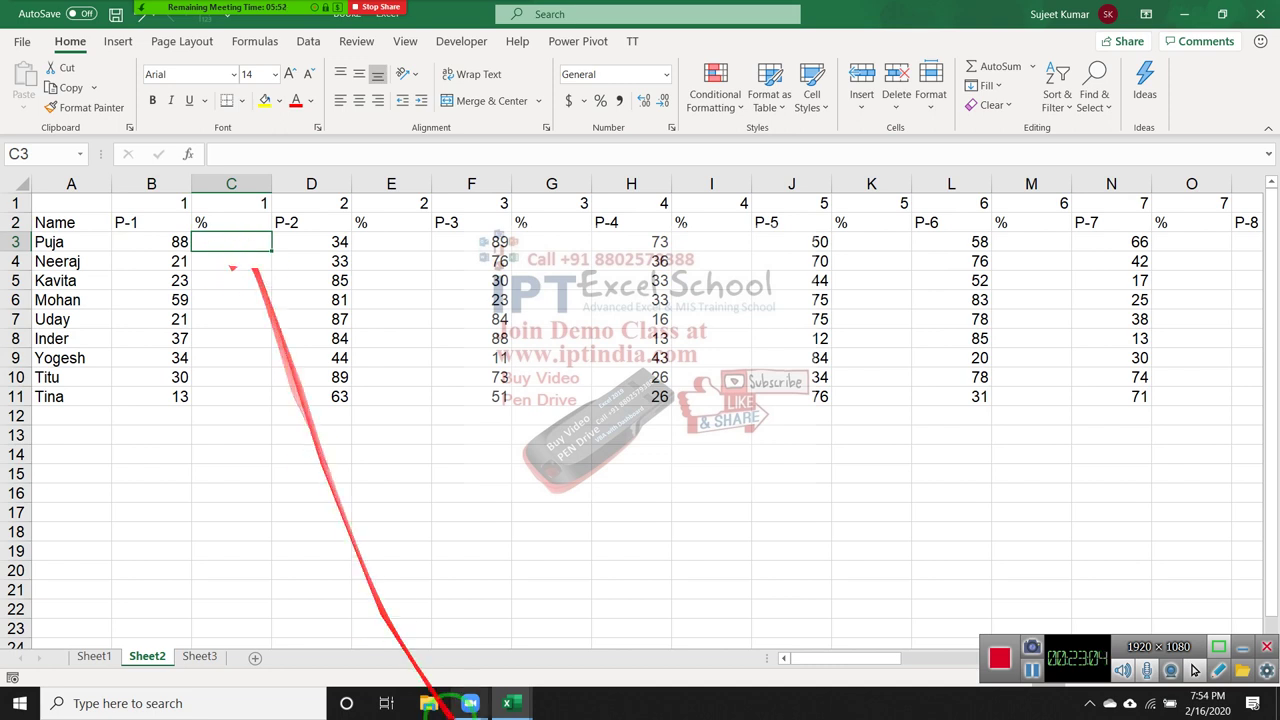
On Sheet3, enter 3625 in C5, trial-fill the block with 1545, then undo it.
{"action": "left_click", "coordinate": [203, 654]}
{"action": "left_click_drag", "start_coordinate": [210, 278], "coordinate": [689, 434]}
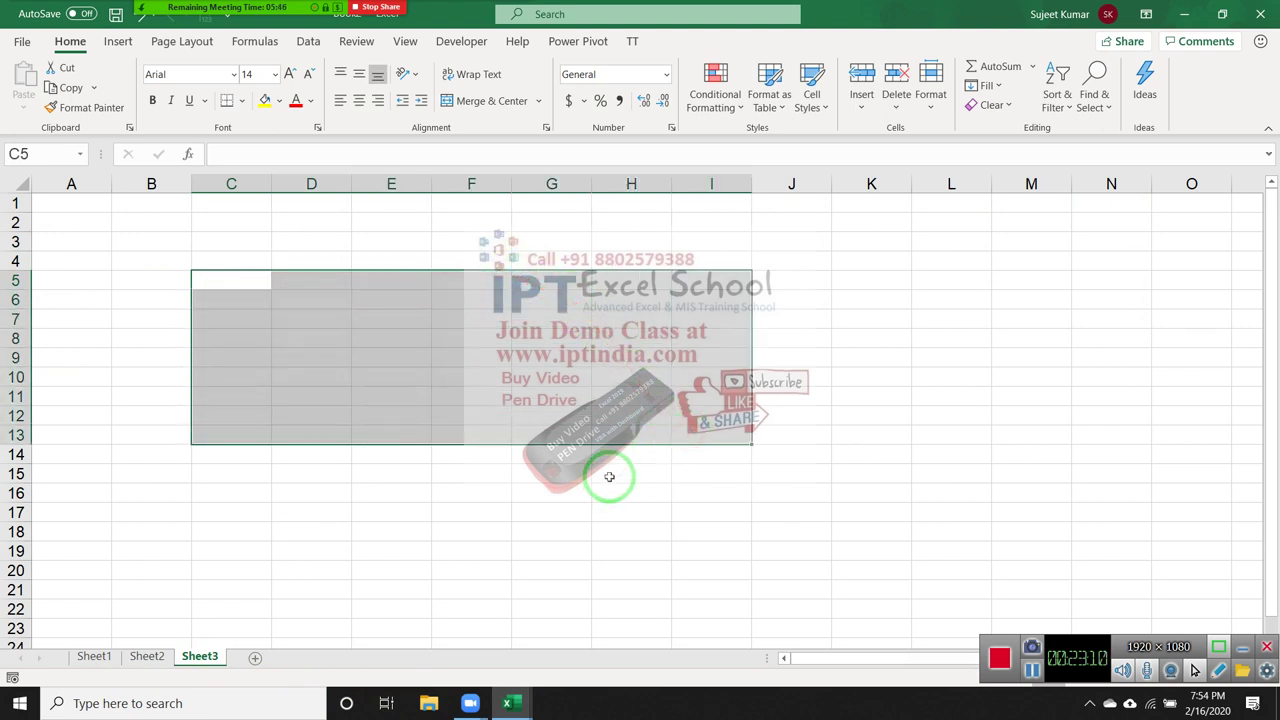
{"action": "type", "text": "3625"}
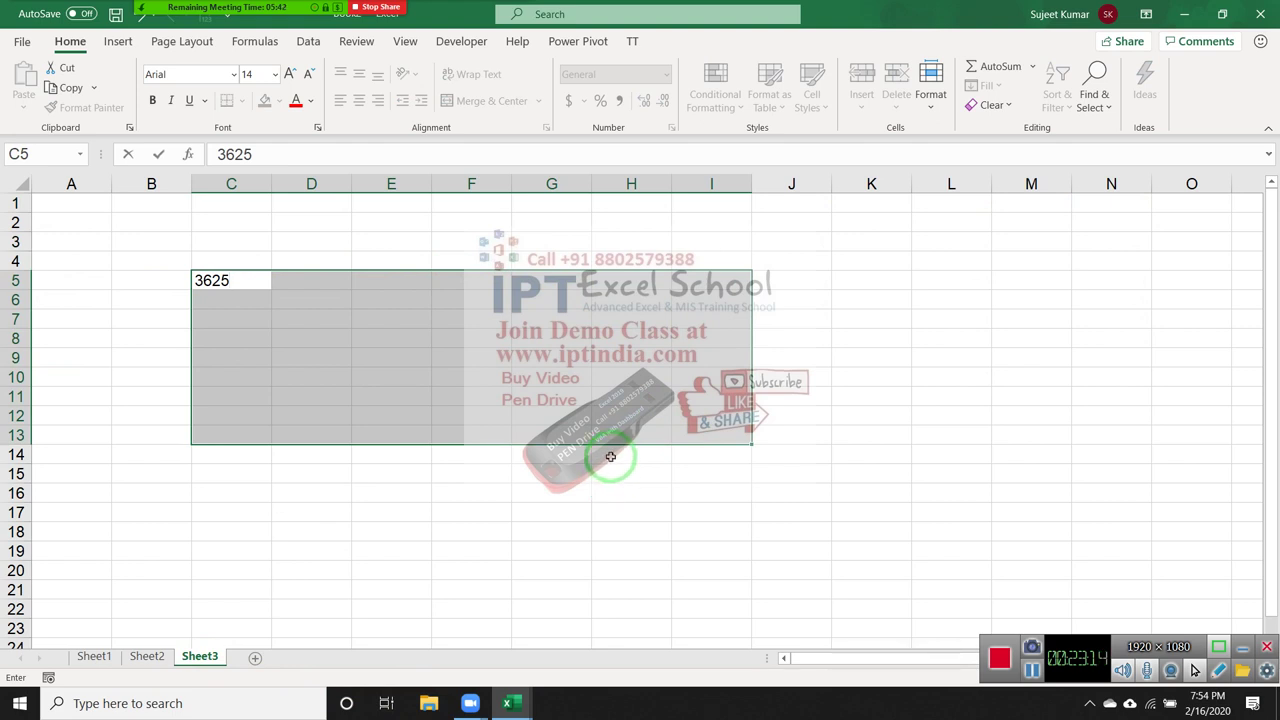
{"action": "key", "text": "Return"}
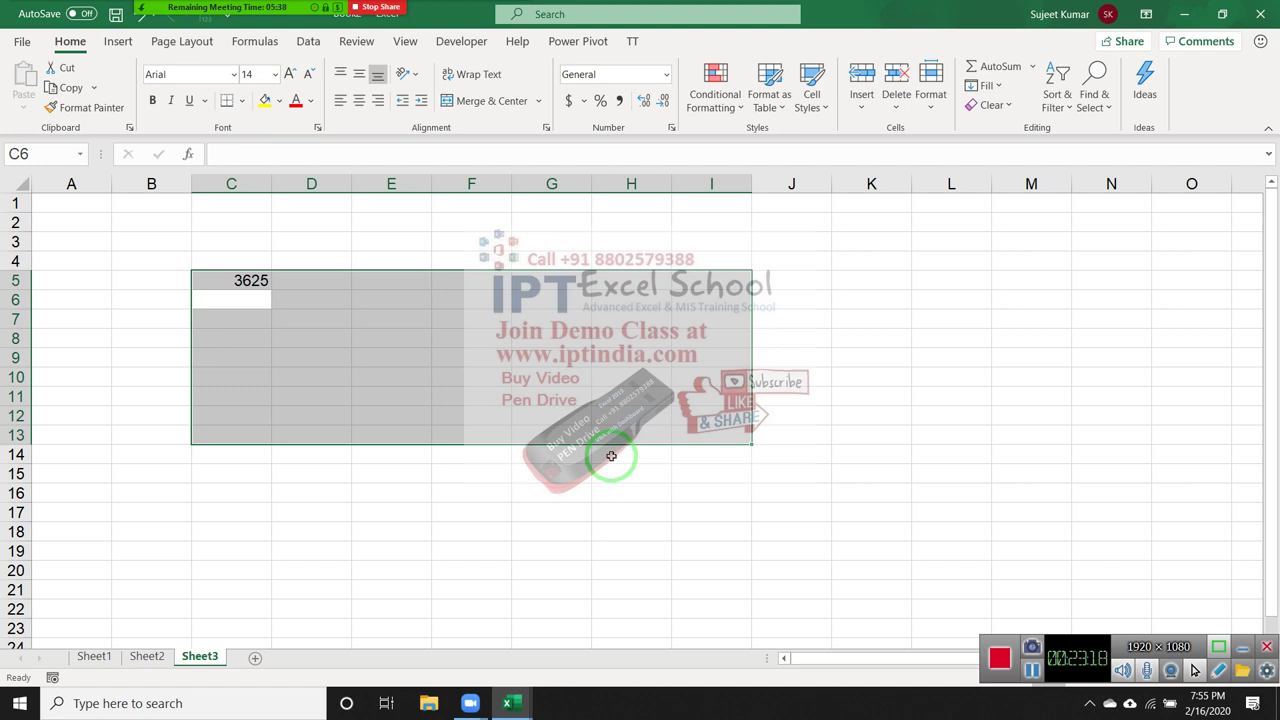
{"action": "type", "text": "1545"}
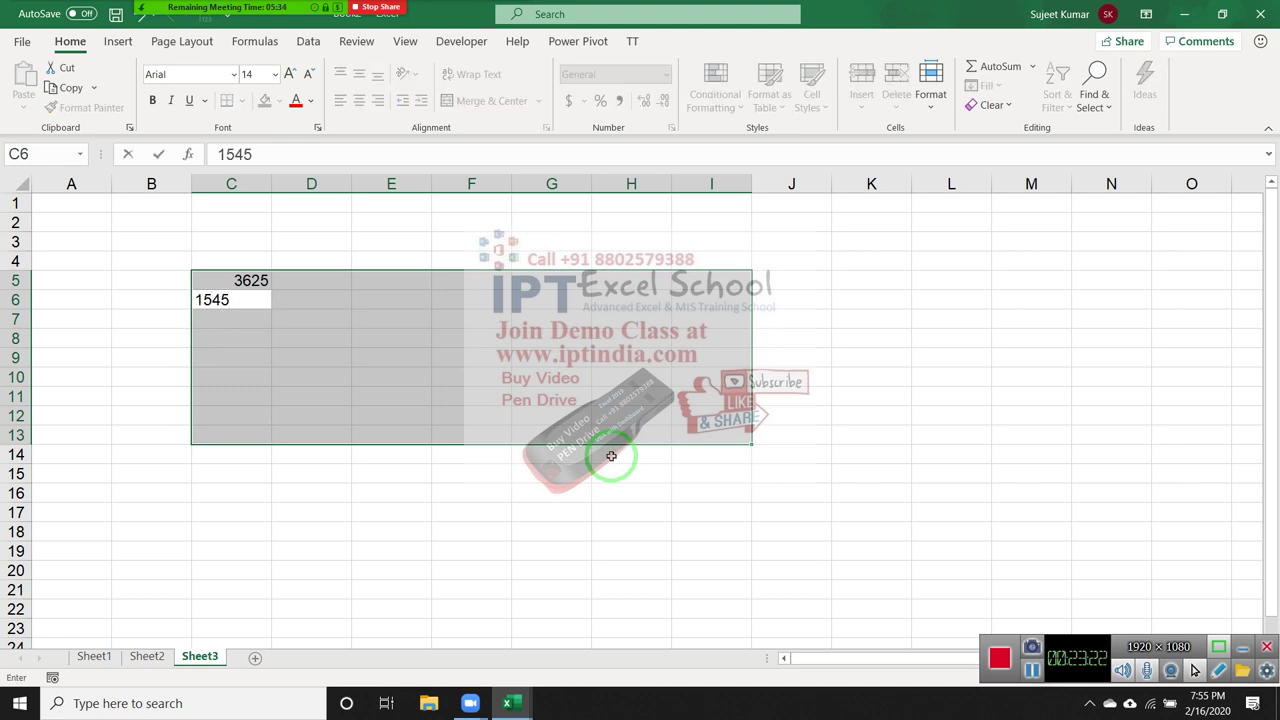
{"action": "key", "text": "ctrl+Return"}
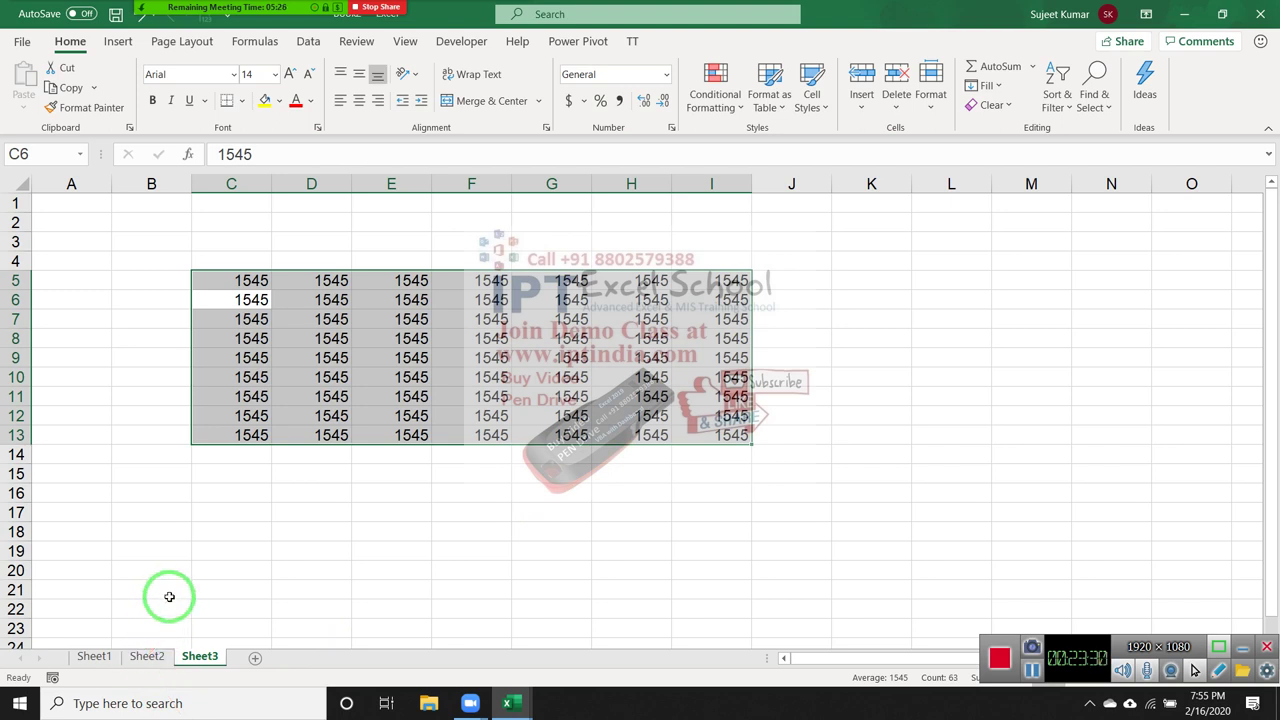
{"action": "key", "text": "ctrl+z"}
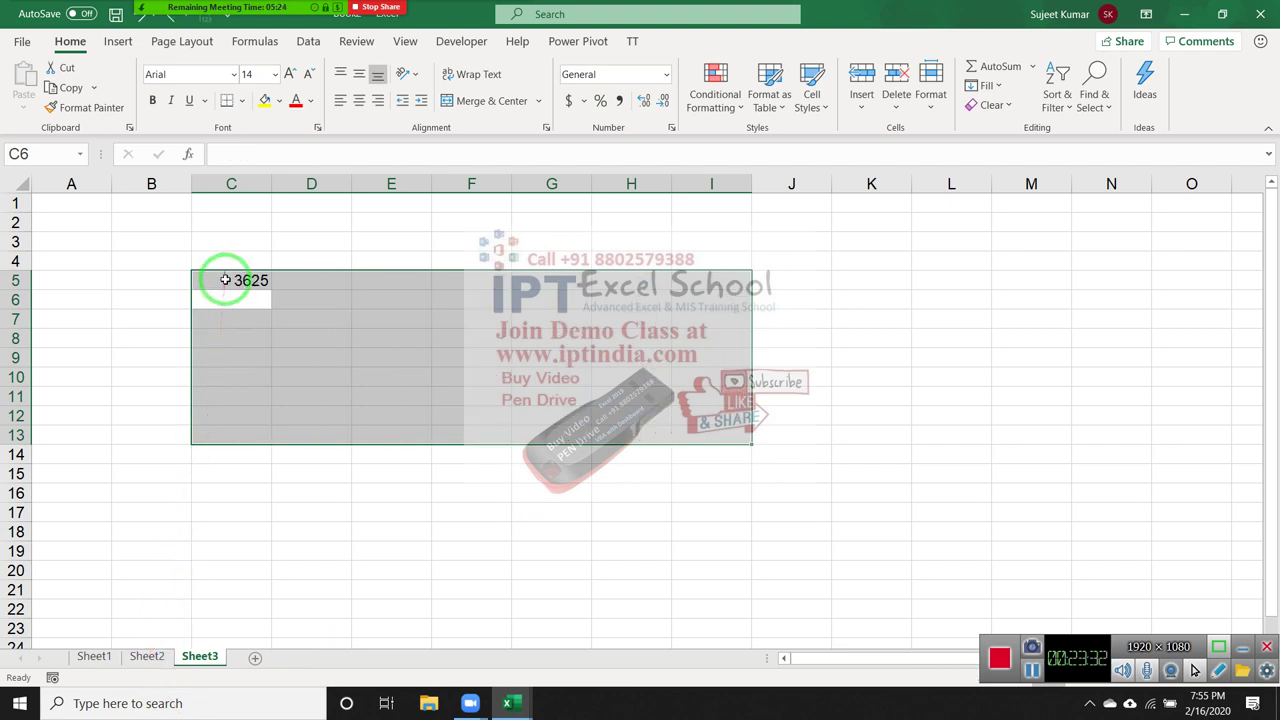
{"action": "type", "text": "9585"}
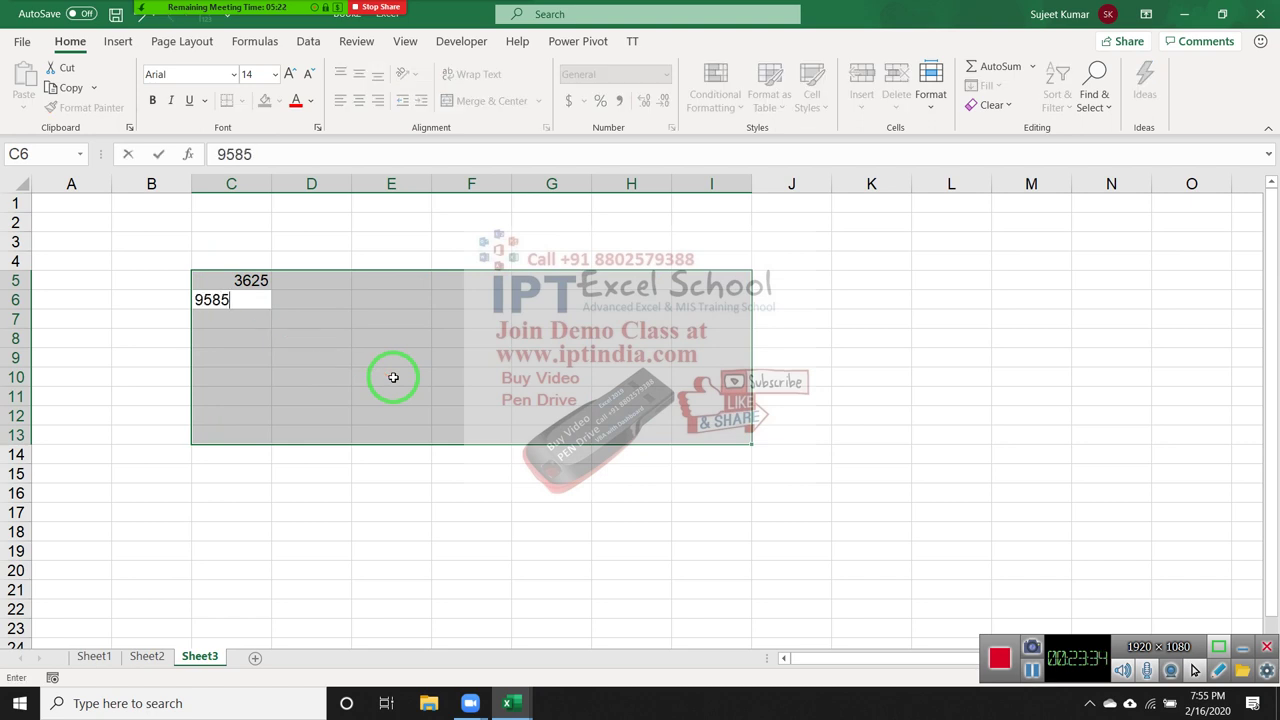
{"action": "key", "text": "Escape"}
Select E6:K13 and fill every cell with 8569 using Ctrl+Enter.
{"action": "left_click_drag", "start_coordinate": [391, 299], "coordinate": [910, 438]}
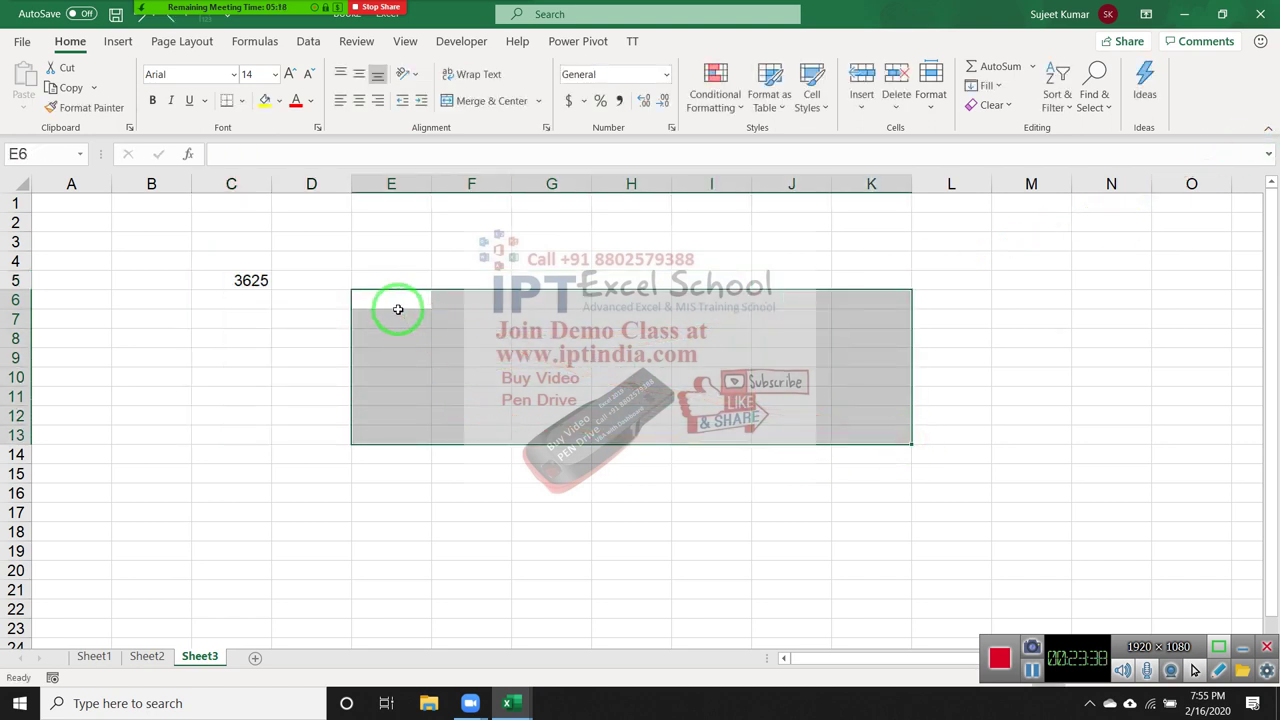
{"action": "left_click_drag", "start_coordinate": [400, 288], "coordinate": [22, 156]}
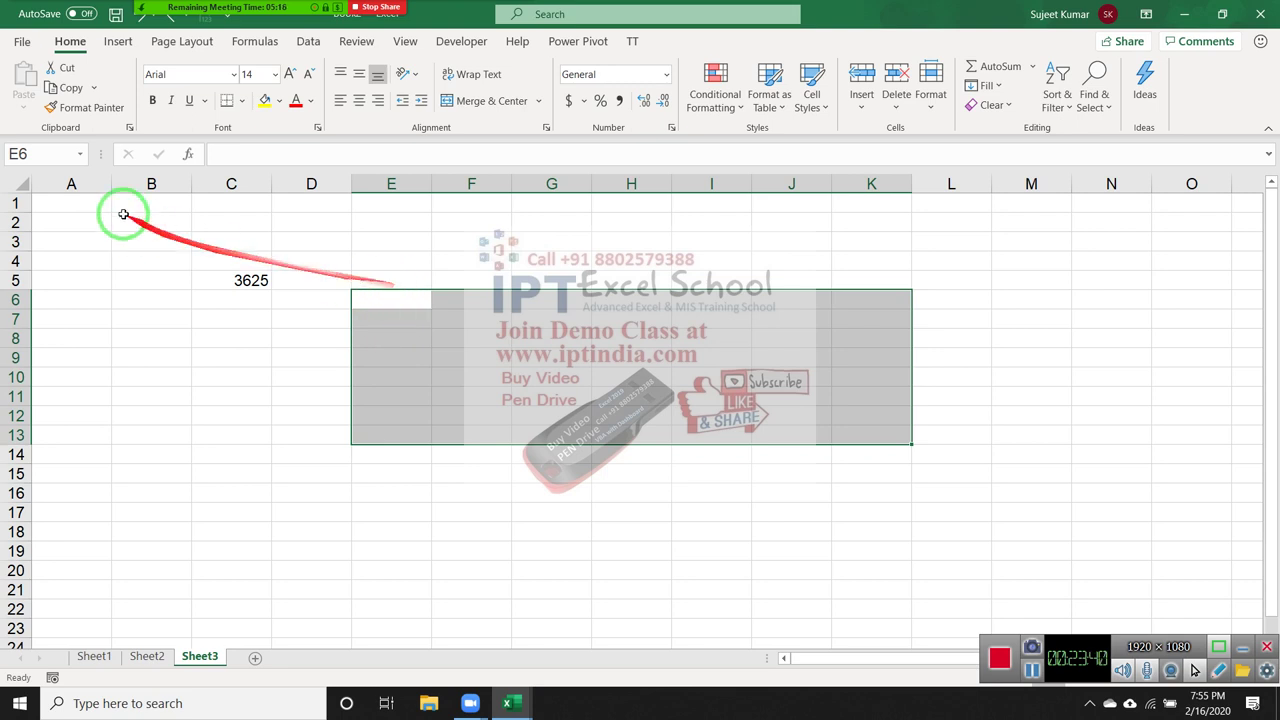
{"action": "type", "text": "8569"}
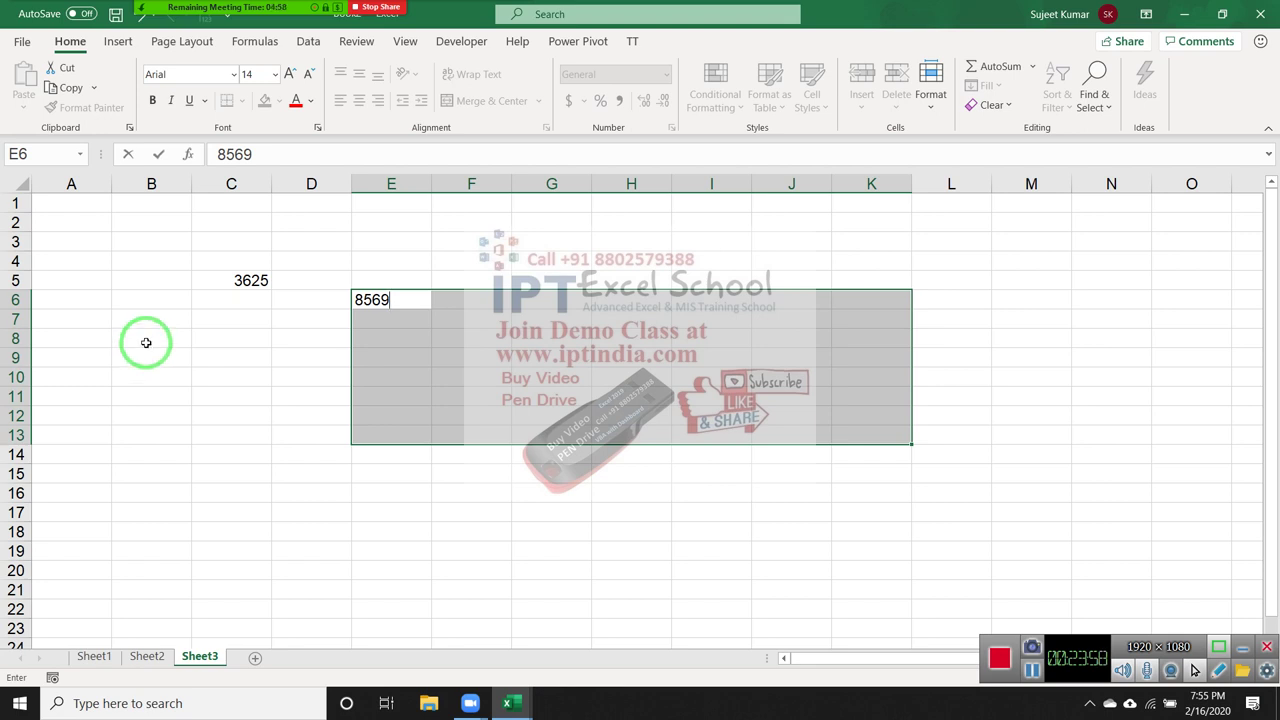
{"action": "key", "text": "ctrl+Return"}
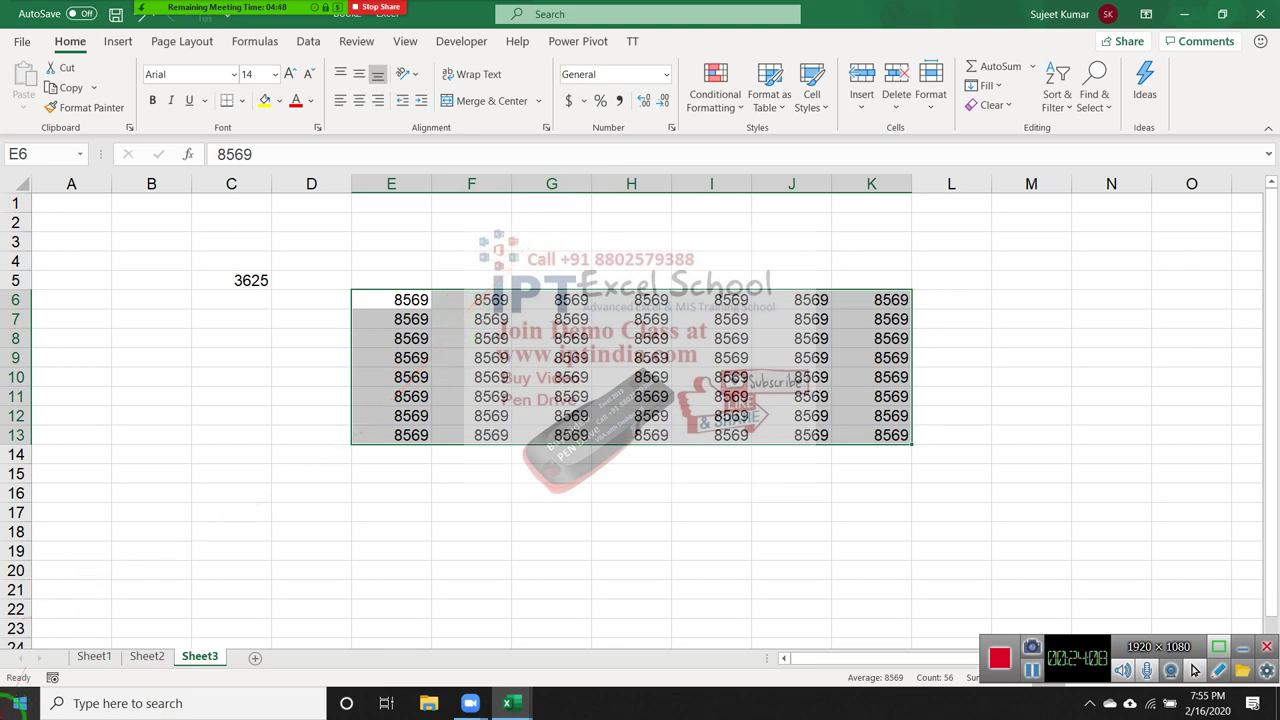
On Sheet2, select the blank cells via Find & Select > Go To Special > Blanks.
{"action": "left_click", "coordinate": [138, 656]}
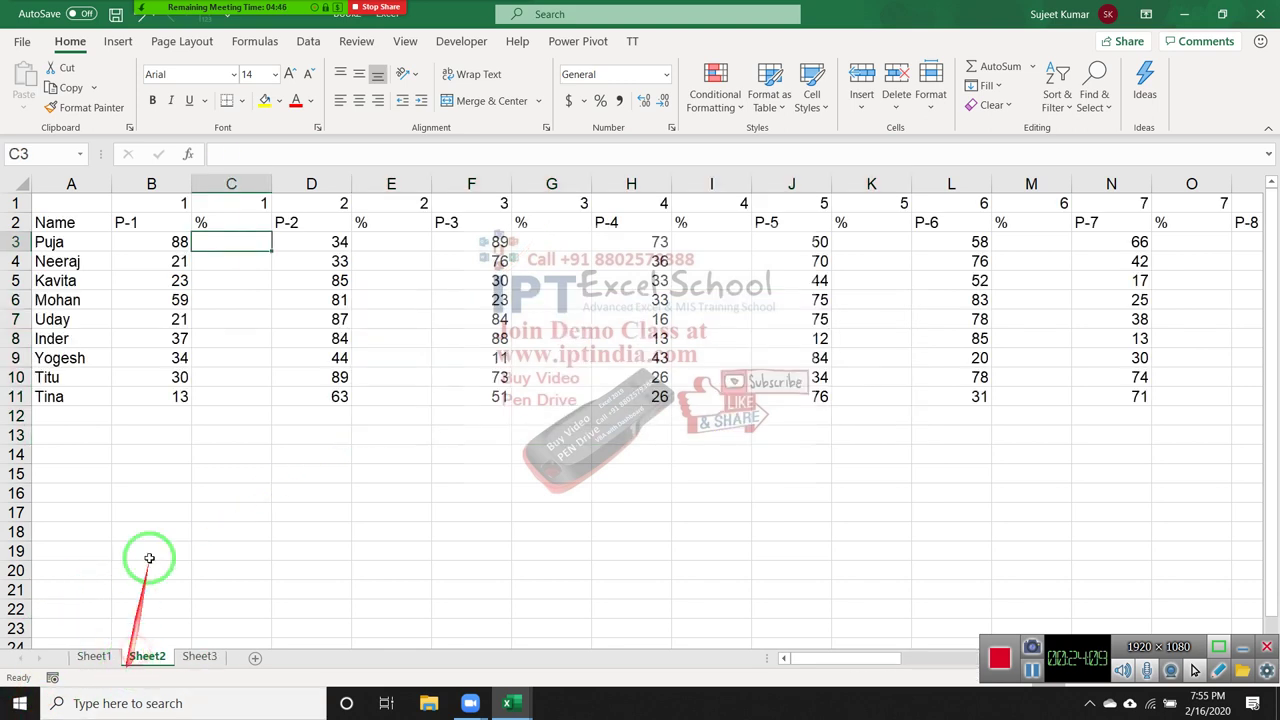
{"action": "left_click", "coordinate": [158, 261]}
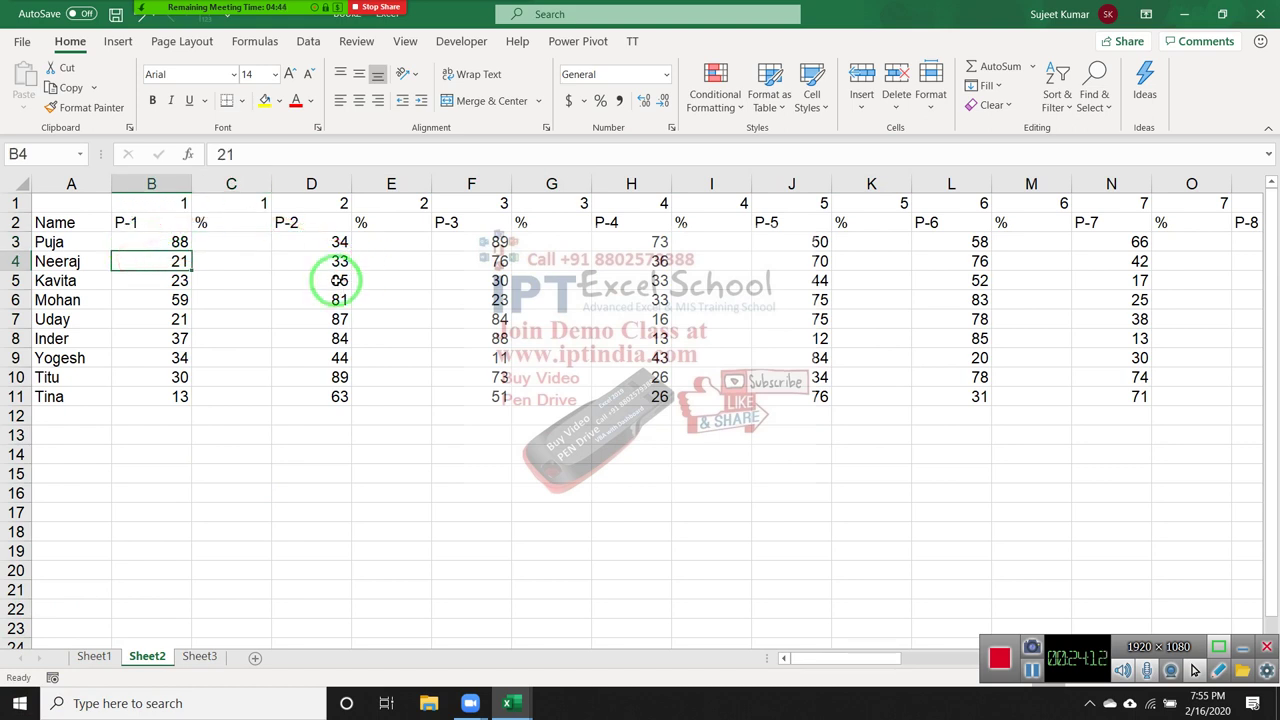
{"action": "left_click", "coordinate": [262, 240]}
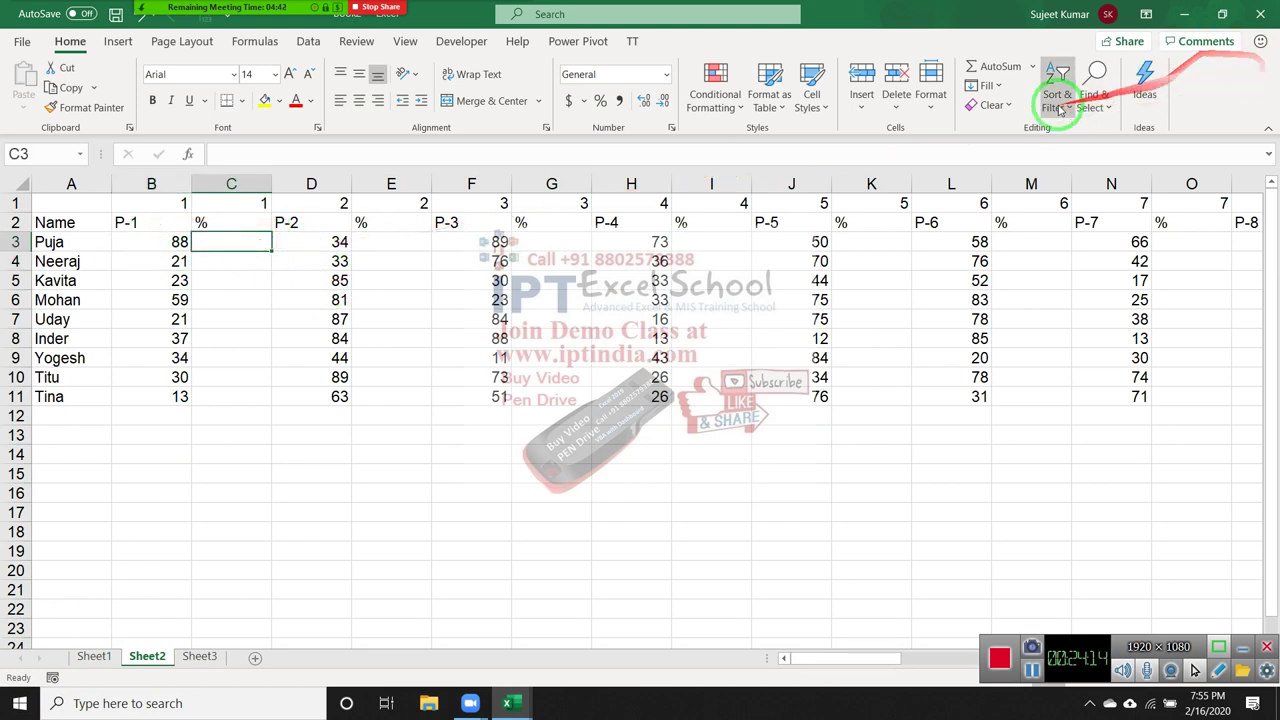
{"action": "left_click", "coordinate": [1093, 92]}
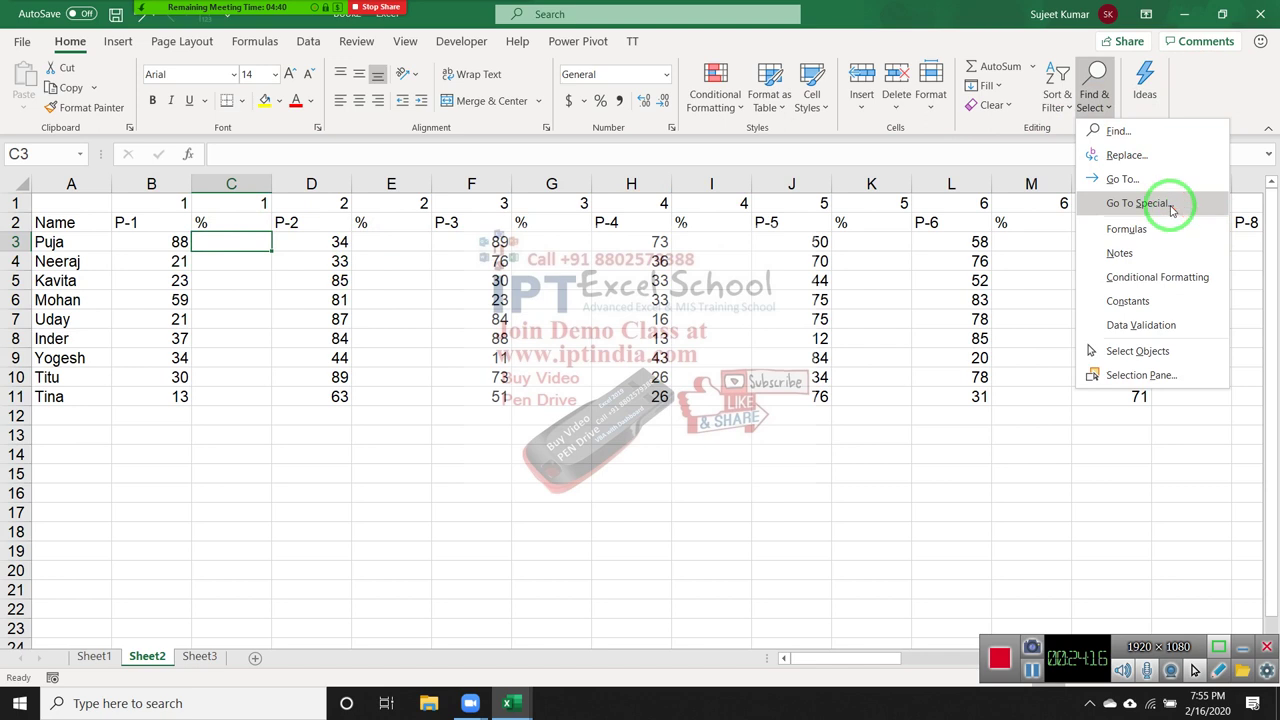
{"action": "left_click", "coordinate": [1137, 203]}
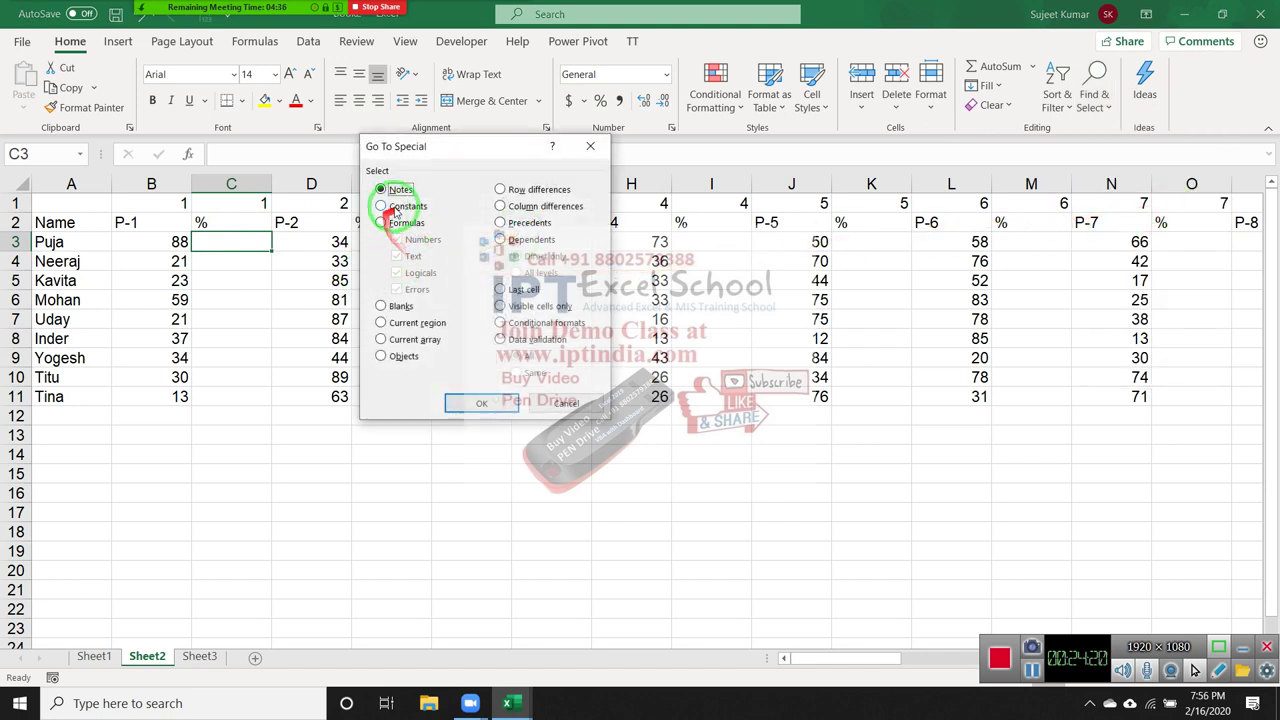
{"action": "left_click", "coordinate": [381, 305]}
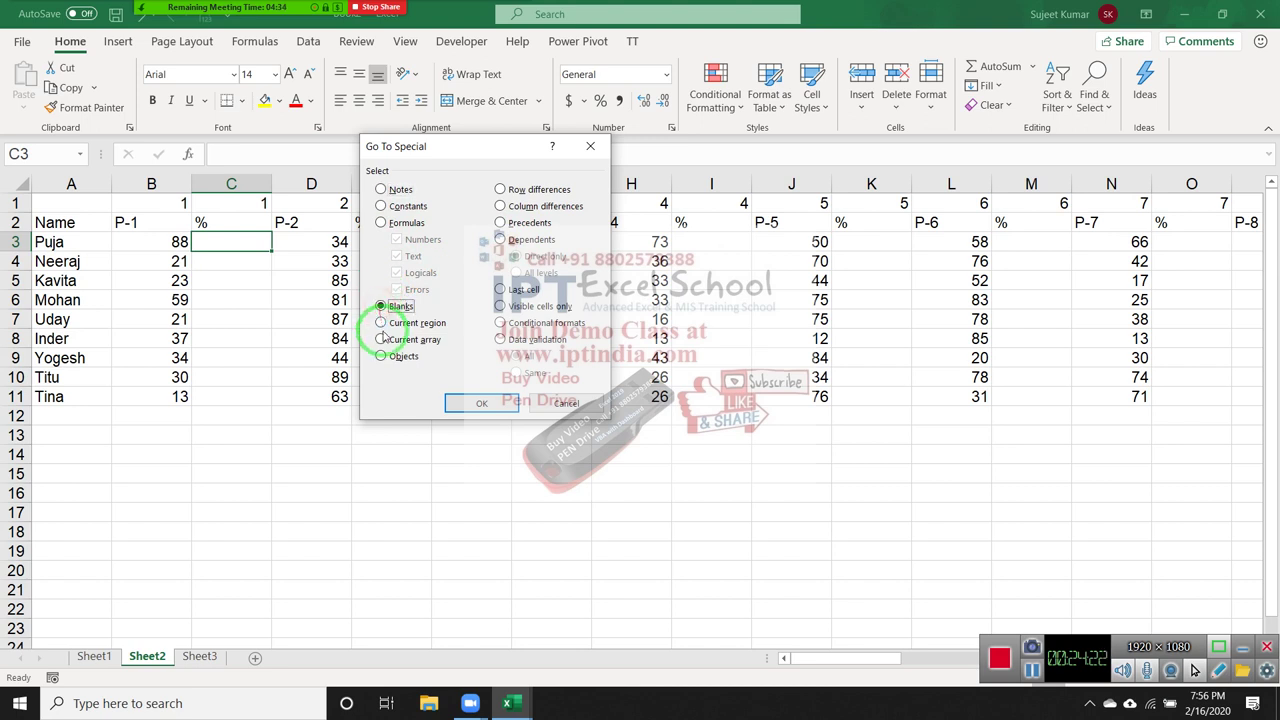
{"action": "left_click", "coordinate": [481, 403]}
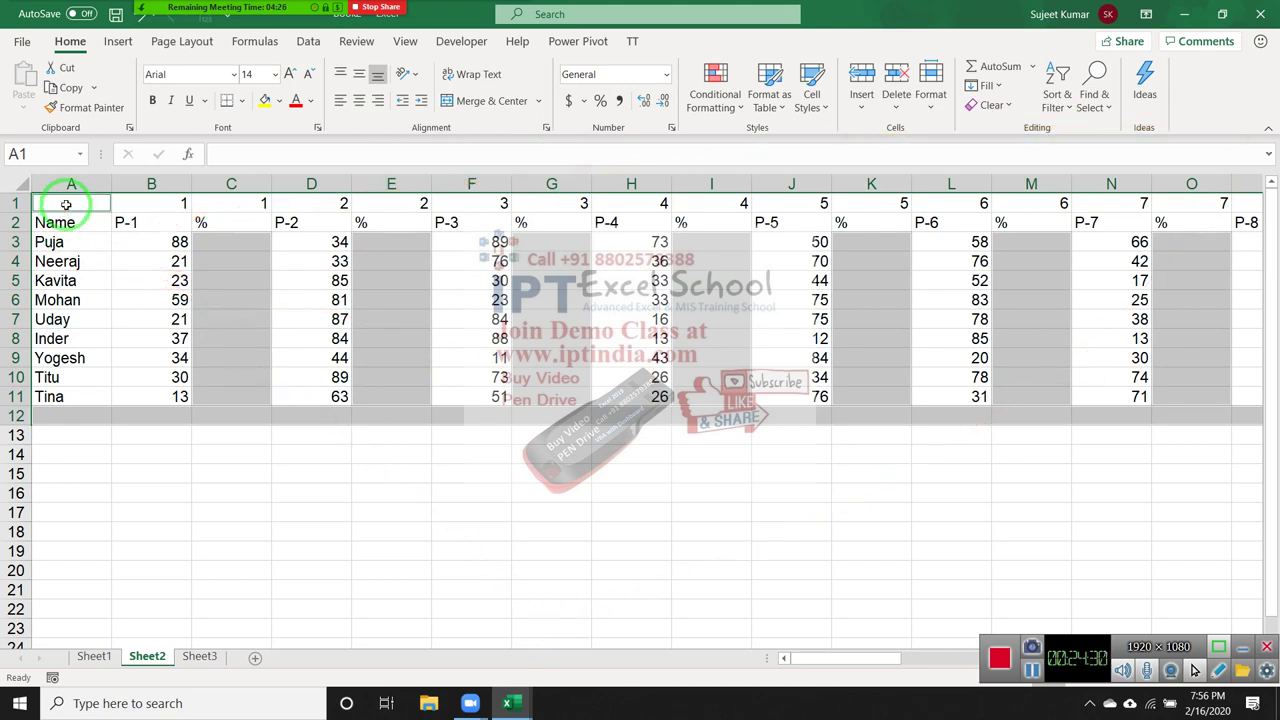
Clear the selection, then bring up Go To and Go To Special and cancel both.
{"action": "key", "text": "Tab"}
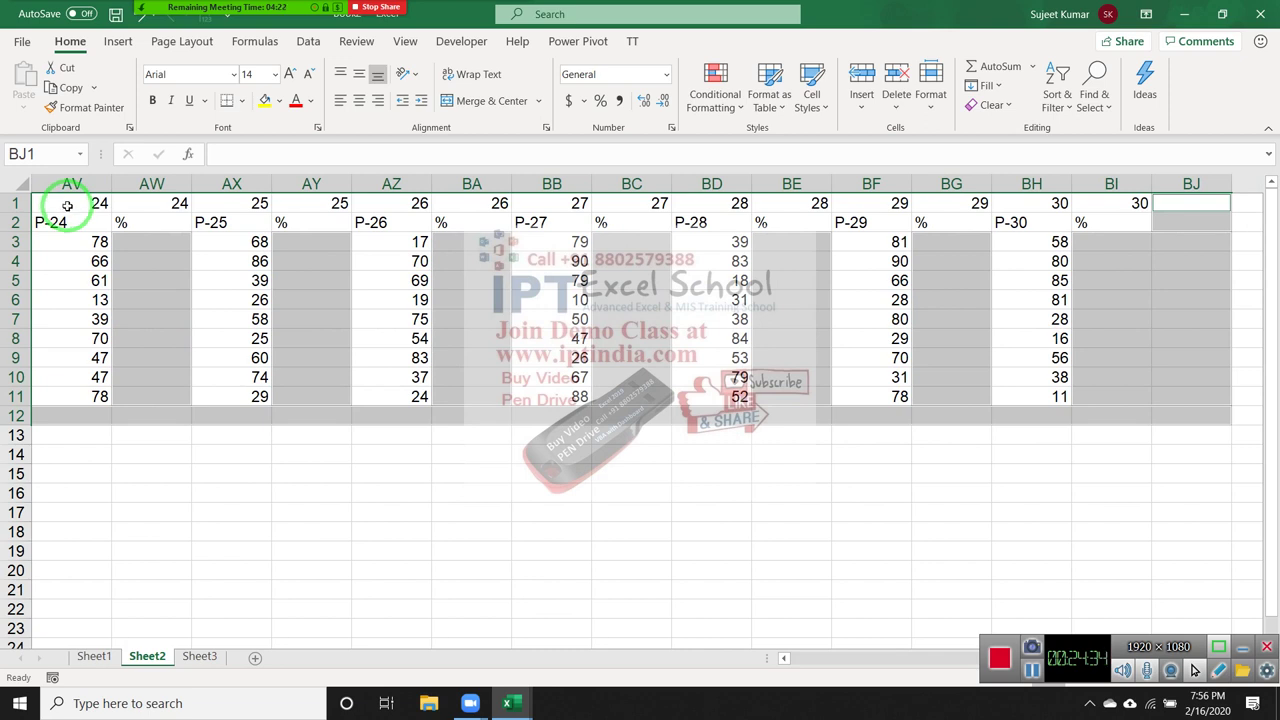
{"action": "left_click", "coordinate": [150, 203]}
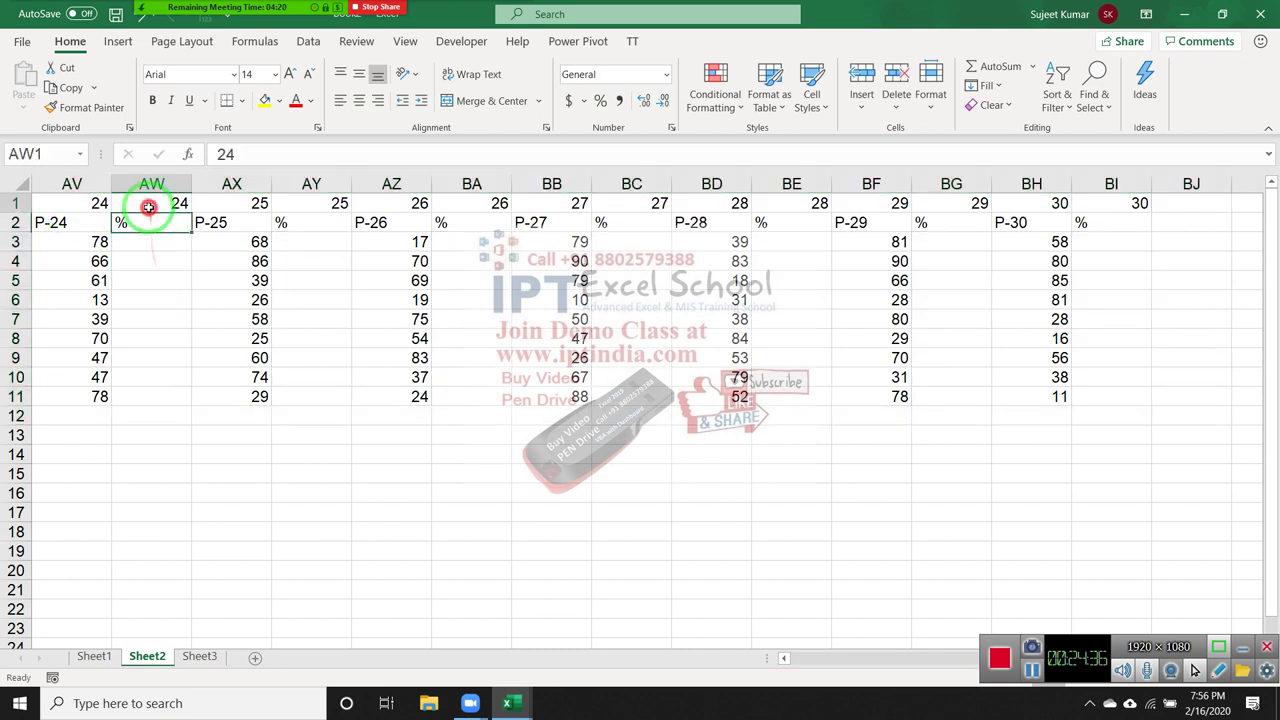
{"action": "left_click", "coordinate": [153, 227]}
{"action": "key", "text": "Home"}
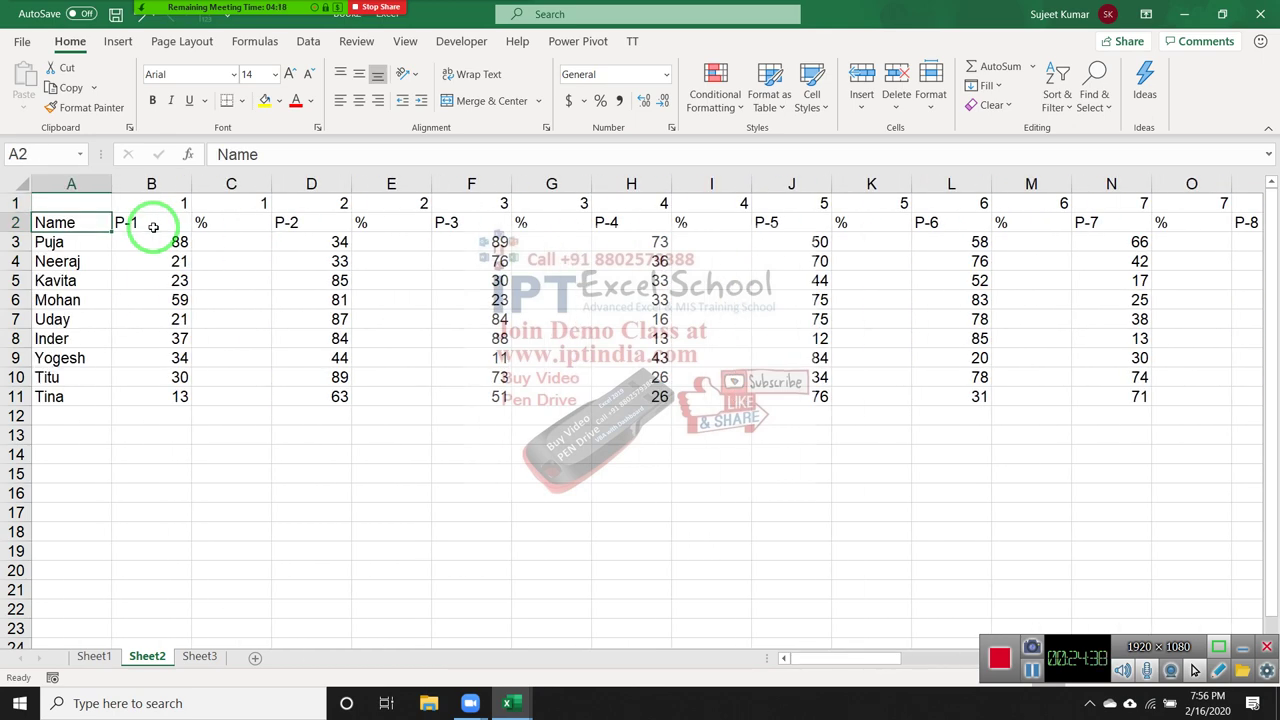
{"action": "key", "text": "ctrl+g"}
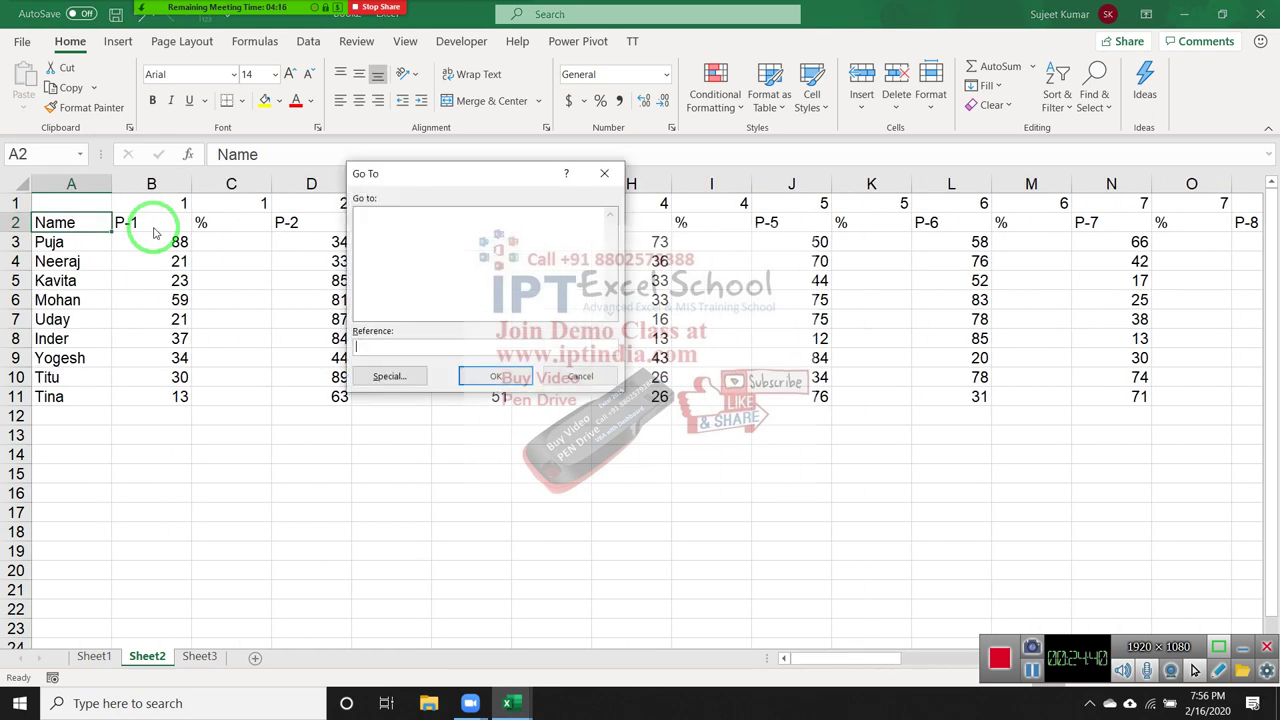
{"action": "left_click", "coordinate": [384, 378]}
{"action": "key", "text": "Escape"}
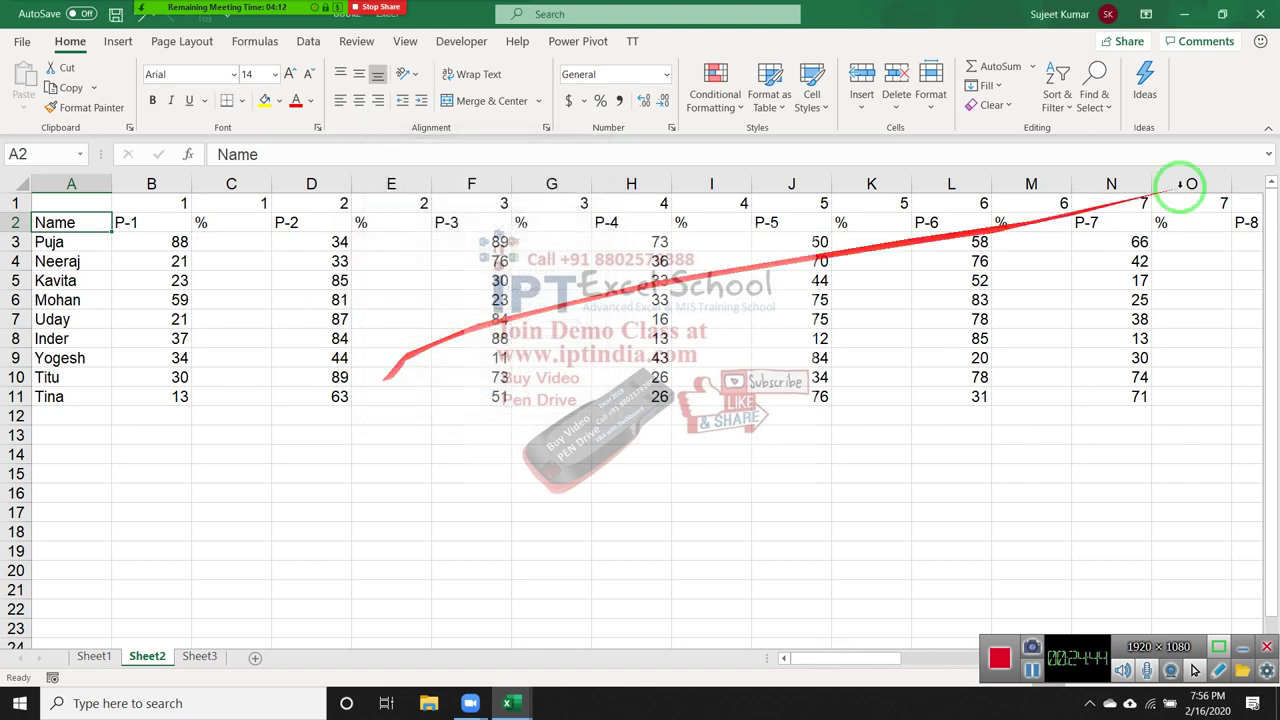
{"action": "key", "text": "F5"}
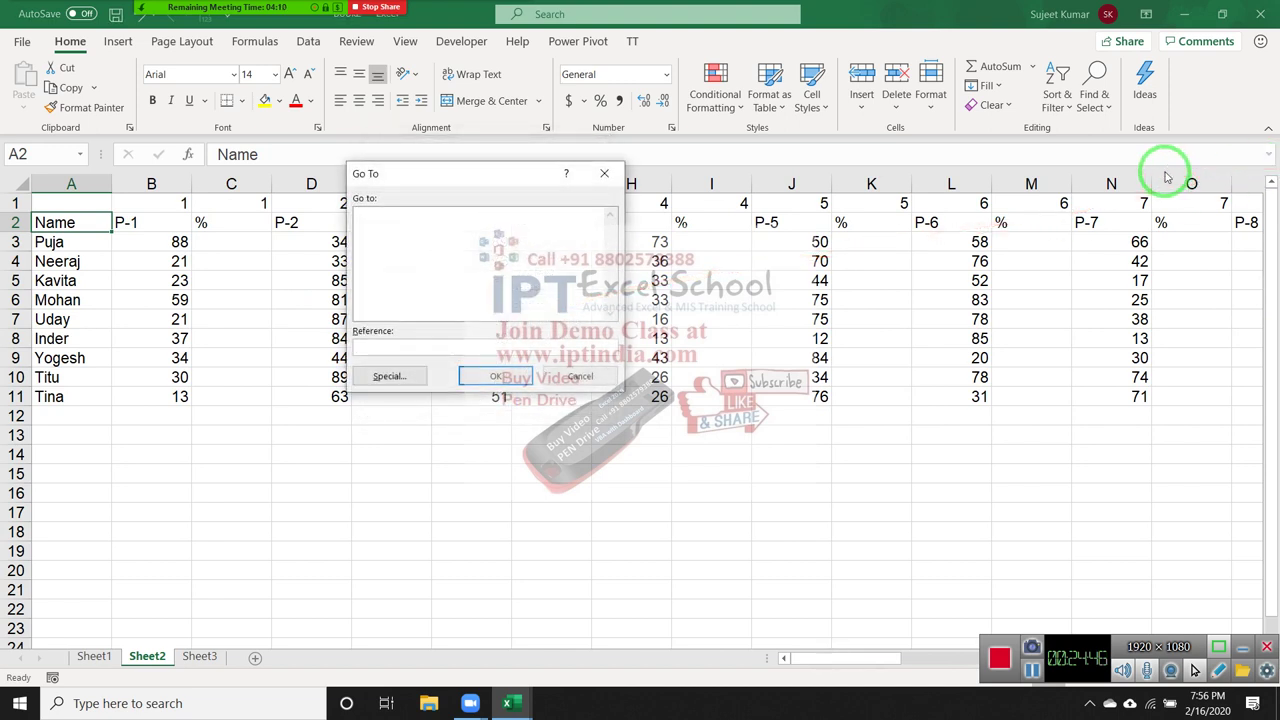
{"action": "key", "text": "Escape"}
Reselect all blank cells in the marks table with Go To Special > Blanks.
{"action": "left_click", "coordinate": [1094, 100]}
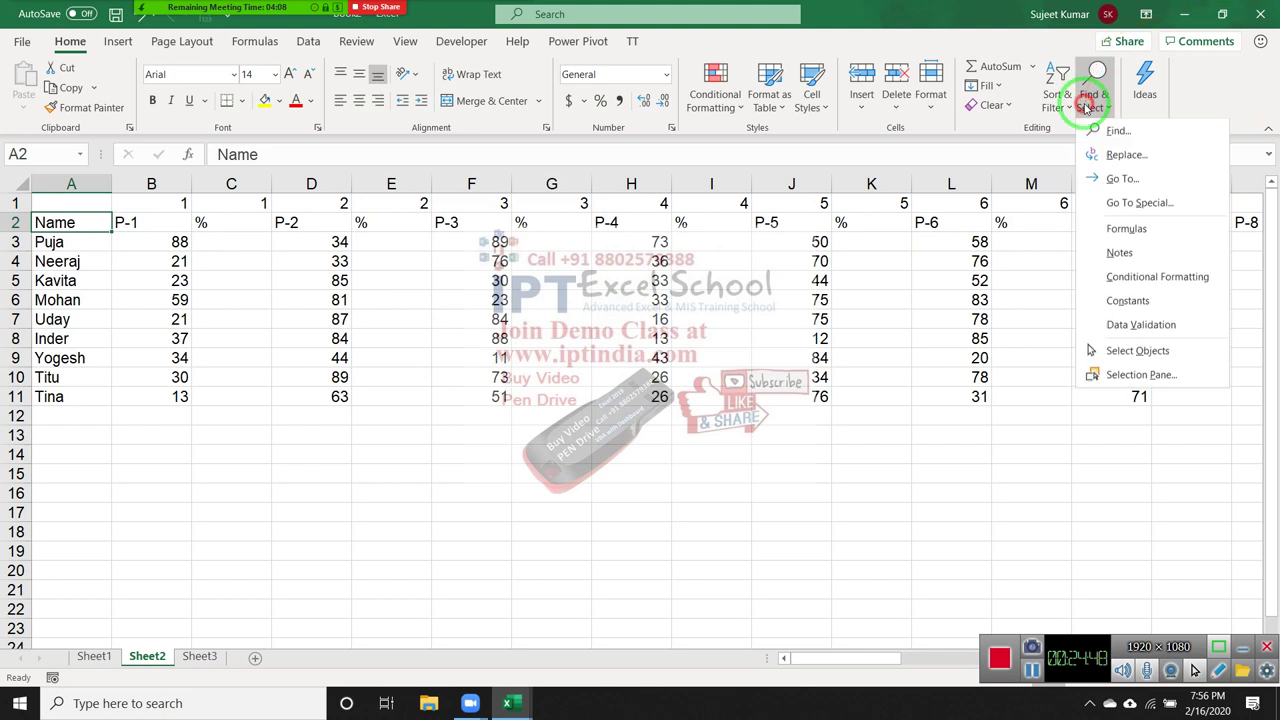
{"action": "left_click", "coordinate": [1112, 203]}
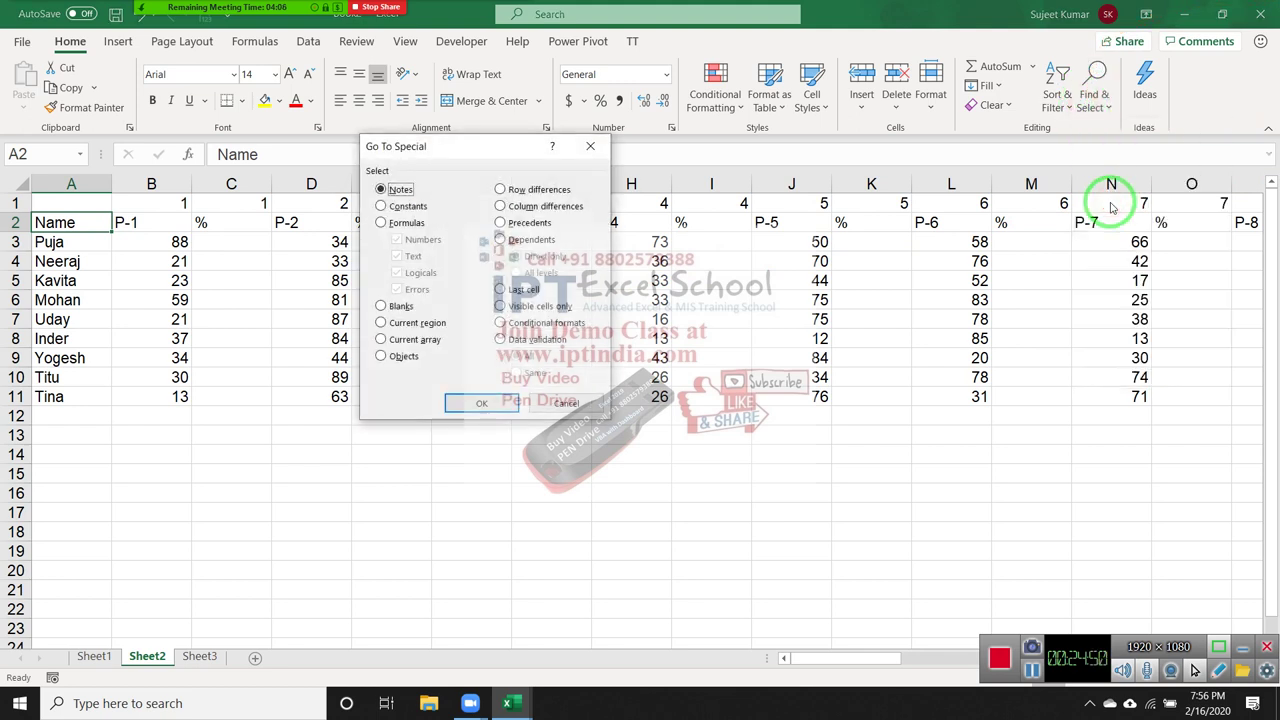
{"action": "left_click", "coordinate": [398, 306]}
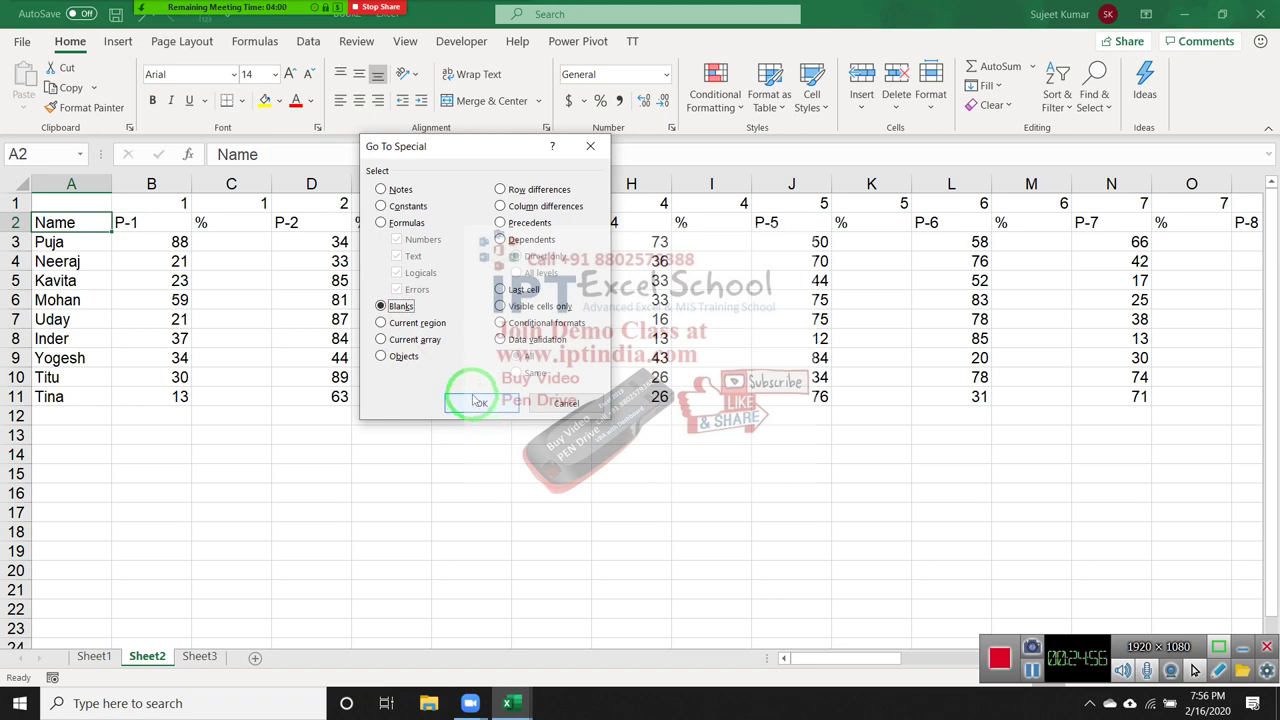
{"action": "left_click", "coordinate": [476, 408]}
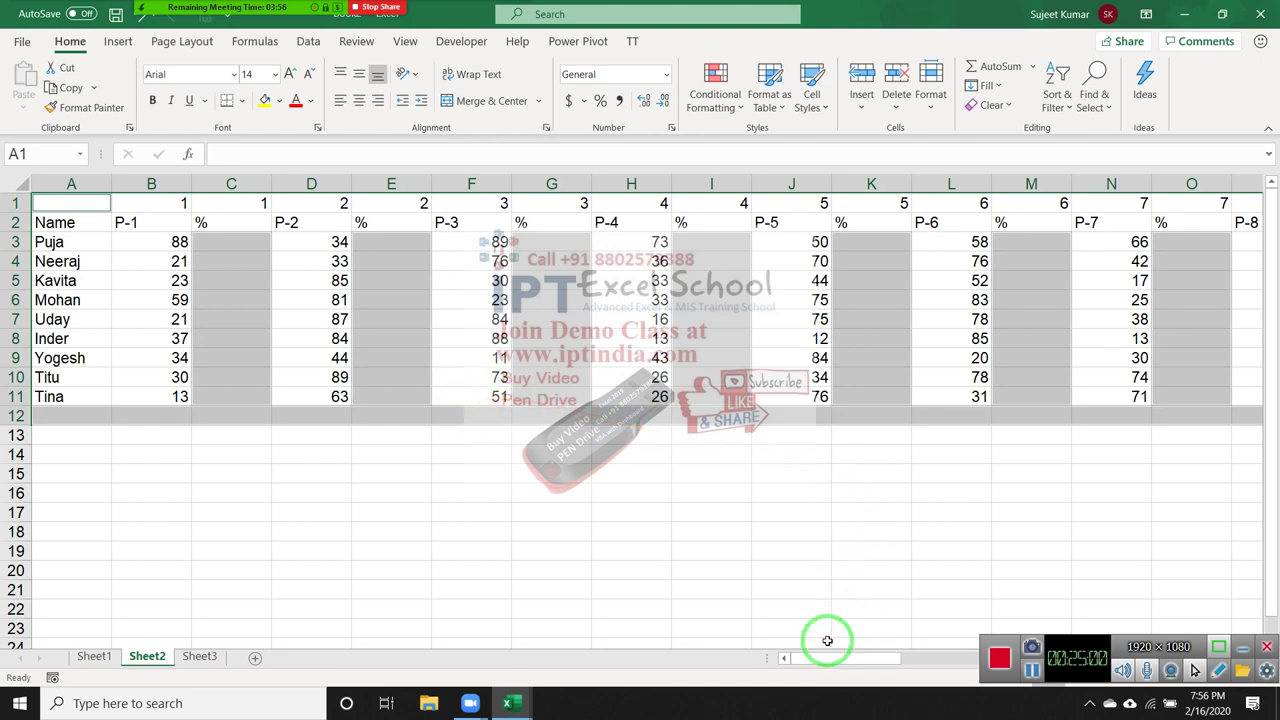
Step through the selected blank cells to check how far the selection reaches.
{"action": "key", "text": "Tab"}
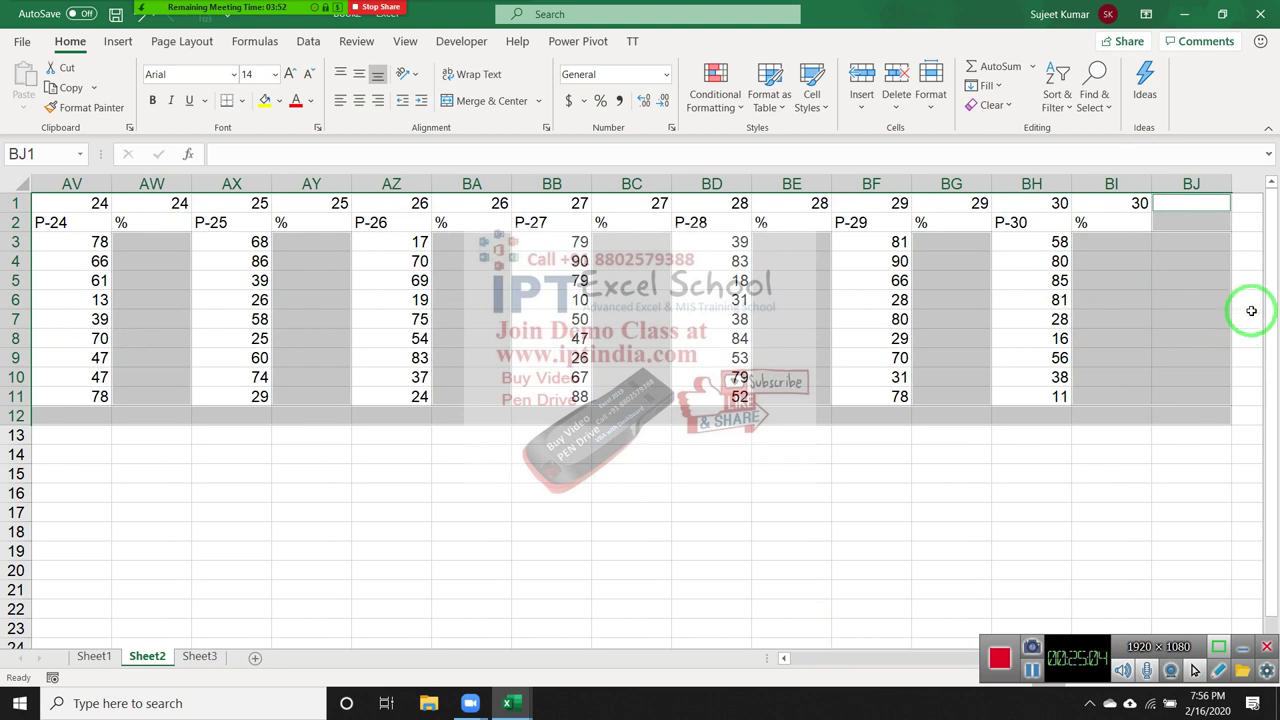
{"action": "key", "text": "Tab"}
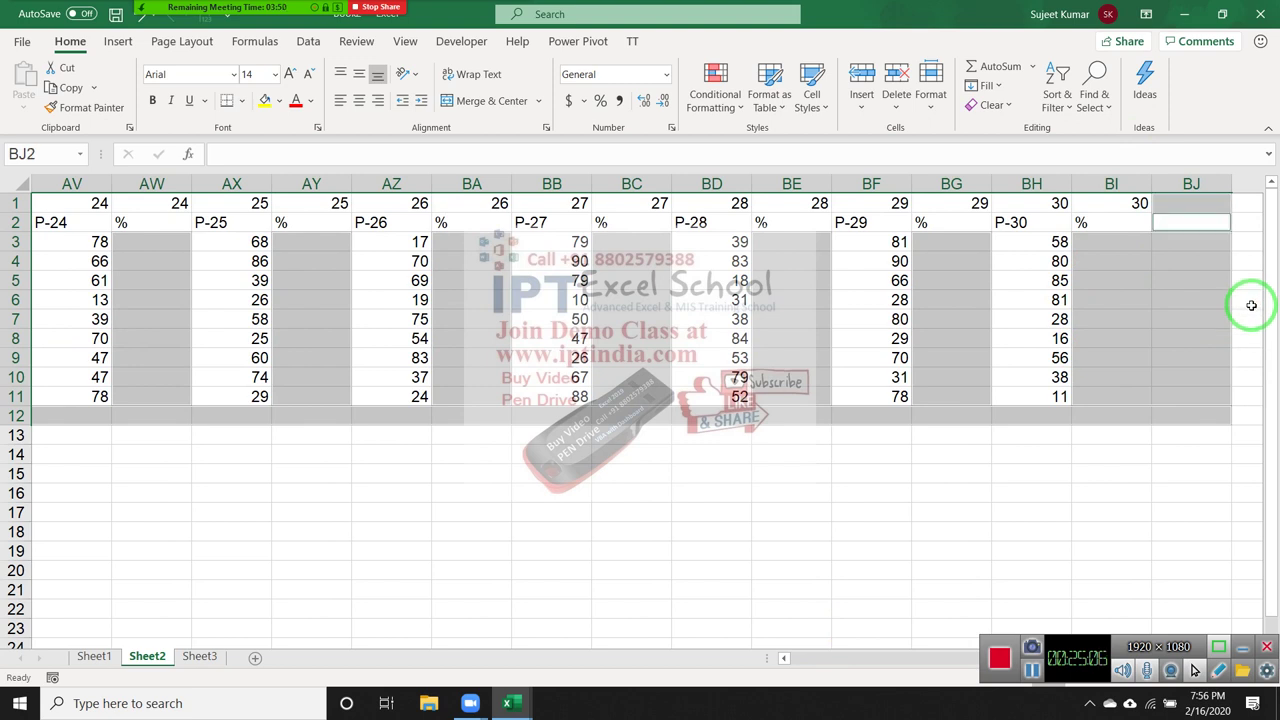
{"action": "key", "text": "Tab"}
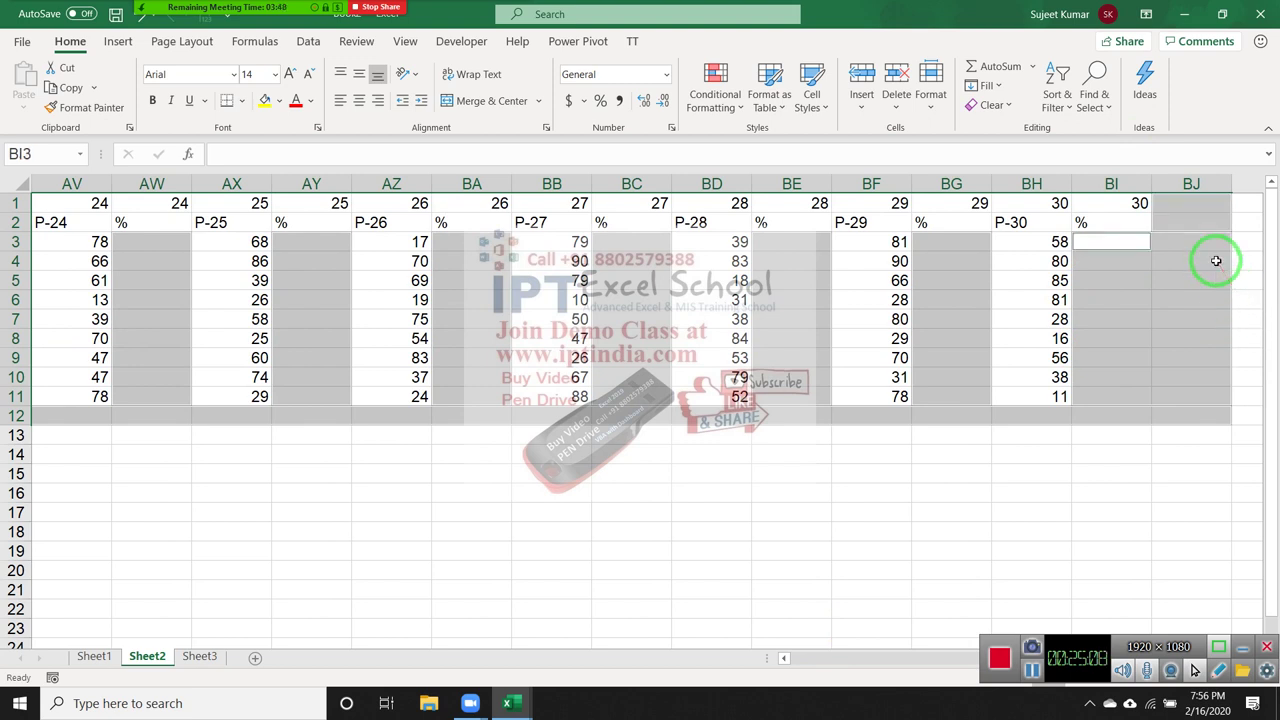
{"action": "key", "text": "Tab"}
{"action": "key", "text": "Tab"}
{"action": "key", "text": "Tab"}
{"action": "key", "text": "Tab"}
{"action": "key", "text": "Tab"}
{"action": "key", "text": "Tab"}
{"action": "key", "text": "Tab"}
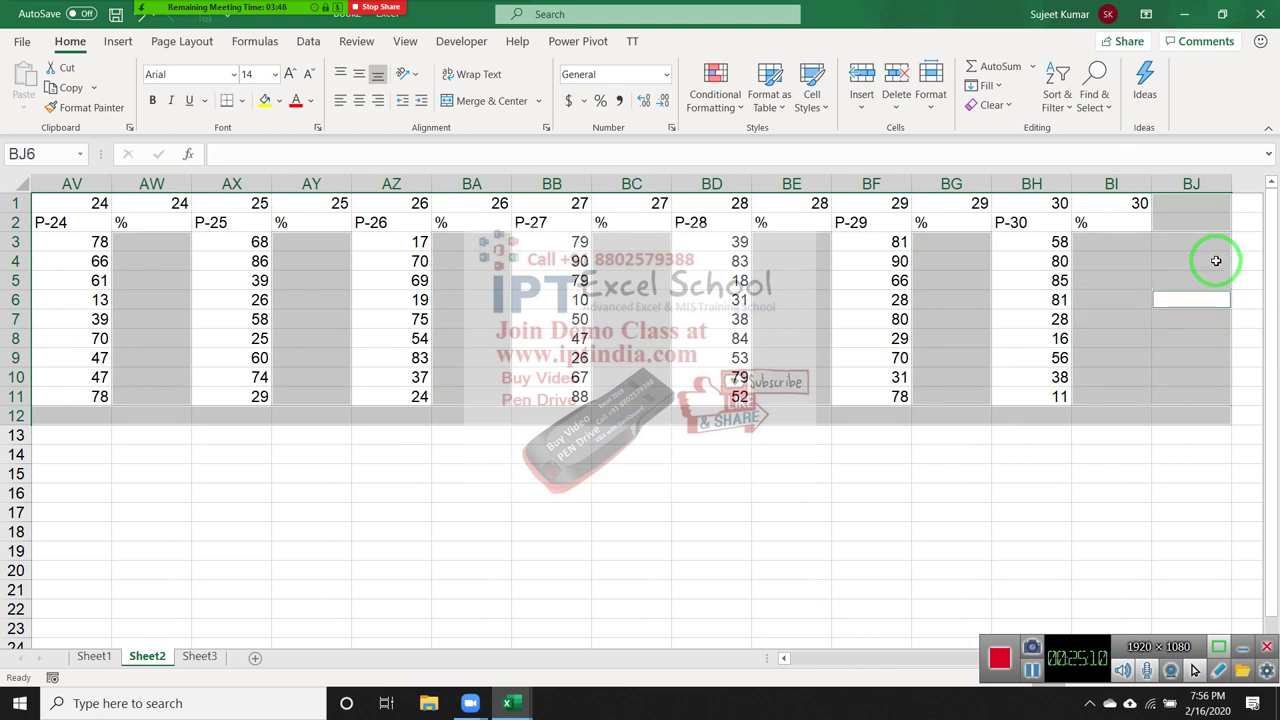
{"action": "key", "text": "Tab"}
{"action": "key", "text": "Tab"}
{"action": "key", "text": "Tab"}
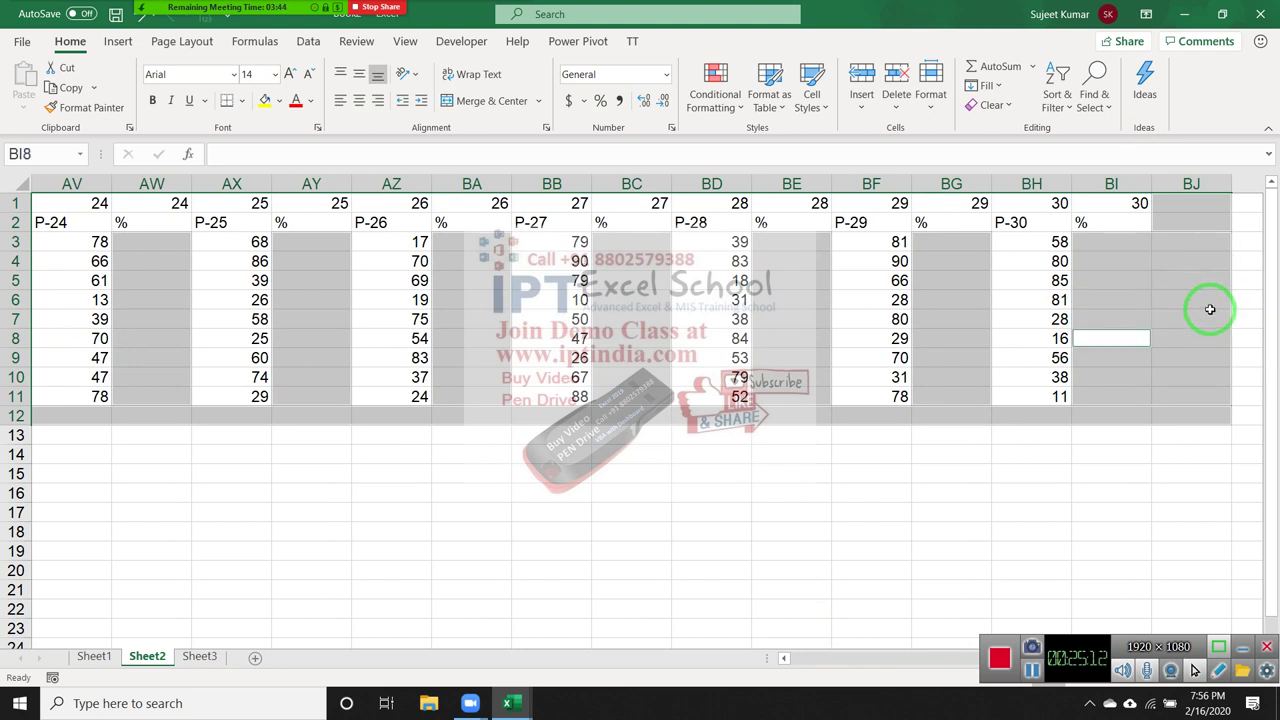
Reselect every blank cell in the grid via Ctrl+G > Special > Blanks.
{"action": "left_click", "coordinate": [871, 280]}
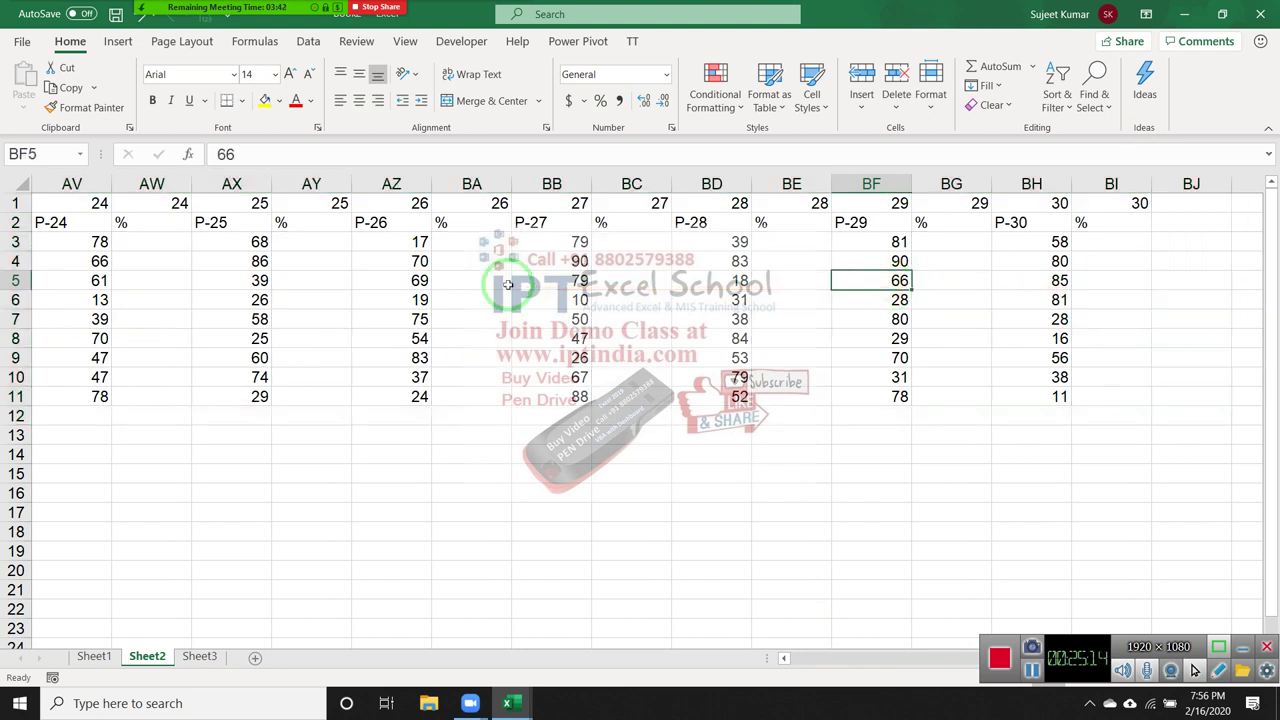
{"action": "key", "text": "ctrl+g"}
{"action": "left_click", "coordinate": [388, 373]}
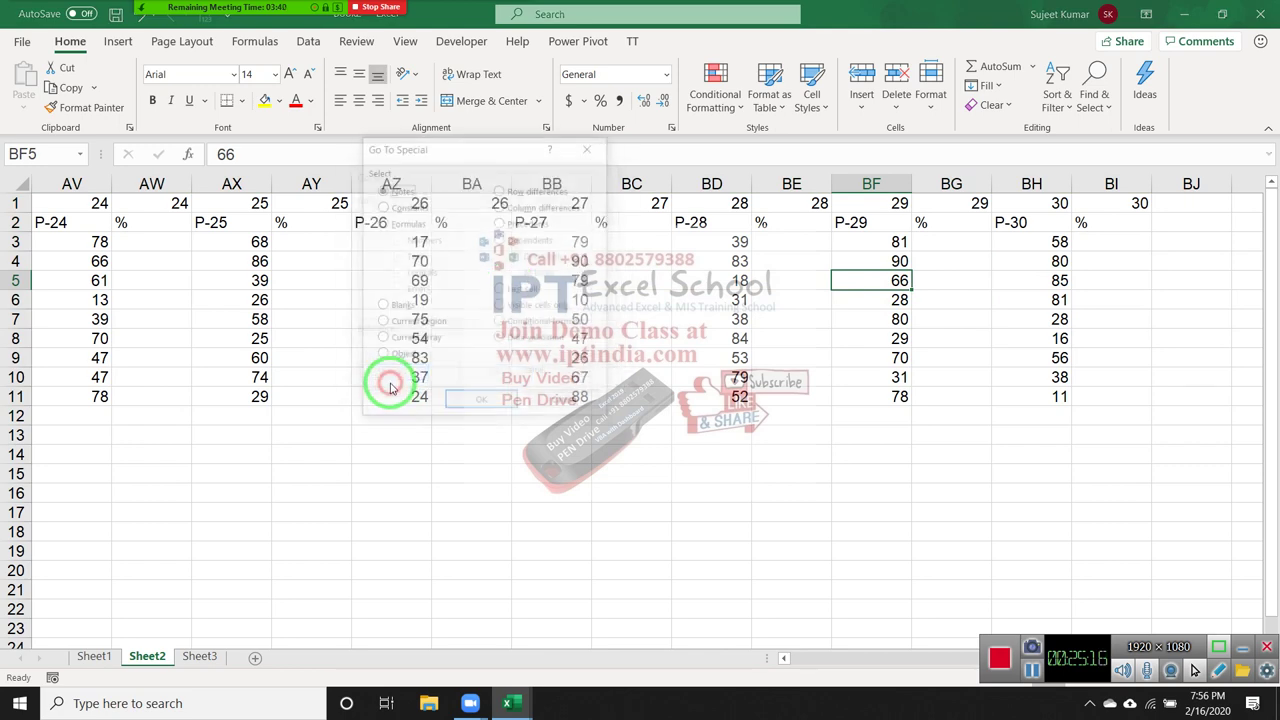
{"action": "left_click", "coordinate": [381, 305]}
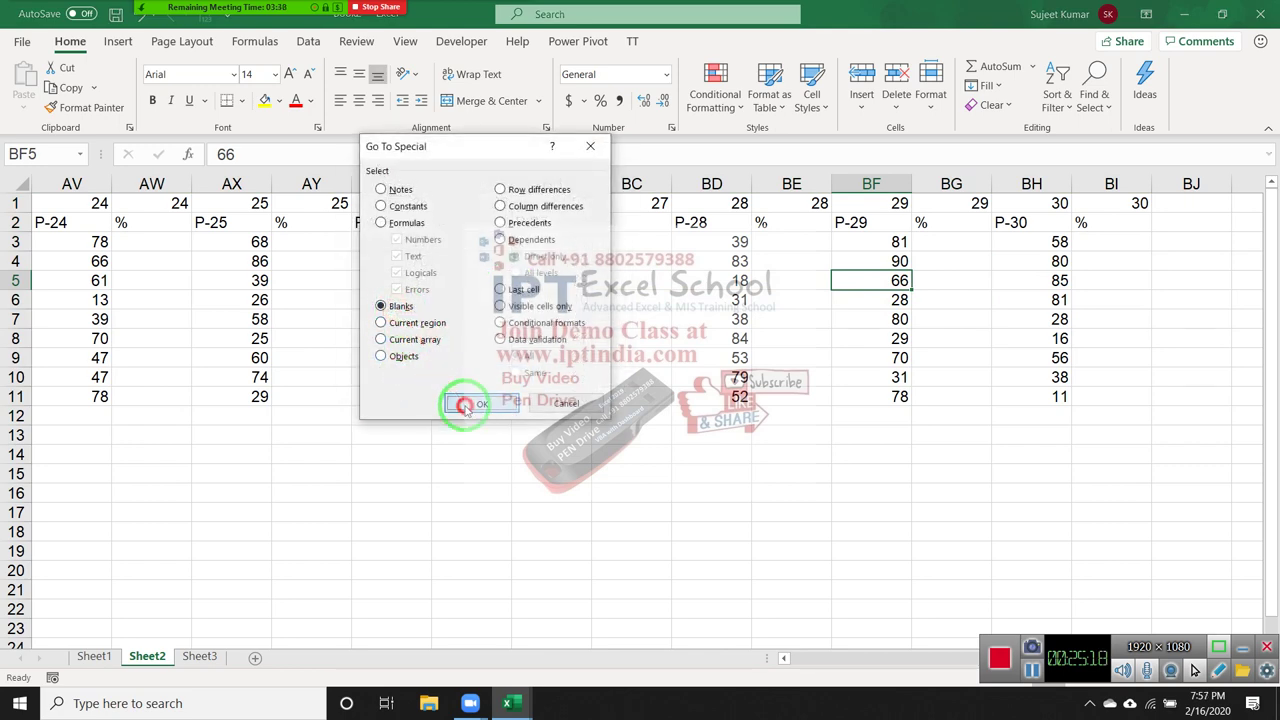
{"action": "left_click", "coordinate": [464, 403]}
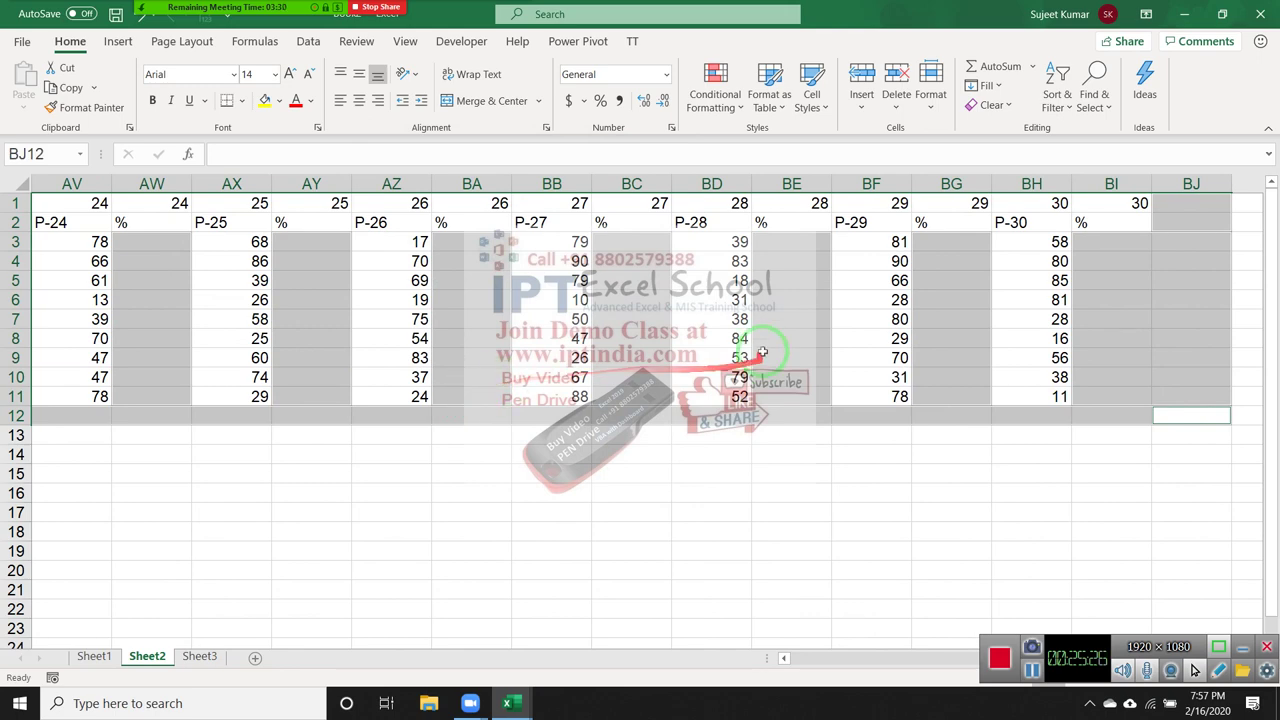
Select and copy columns A–BI of the Sheet2 marks table, then show Sheet3.
{"action": "left_click", "coordinate": [1132, 261]}
{"action": "left_click_drag", "start_coordinate": [1138, 190], "coordinate": [3, 228]}
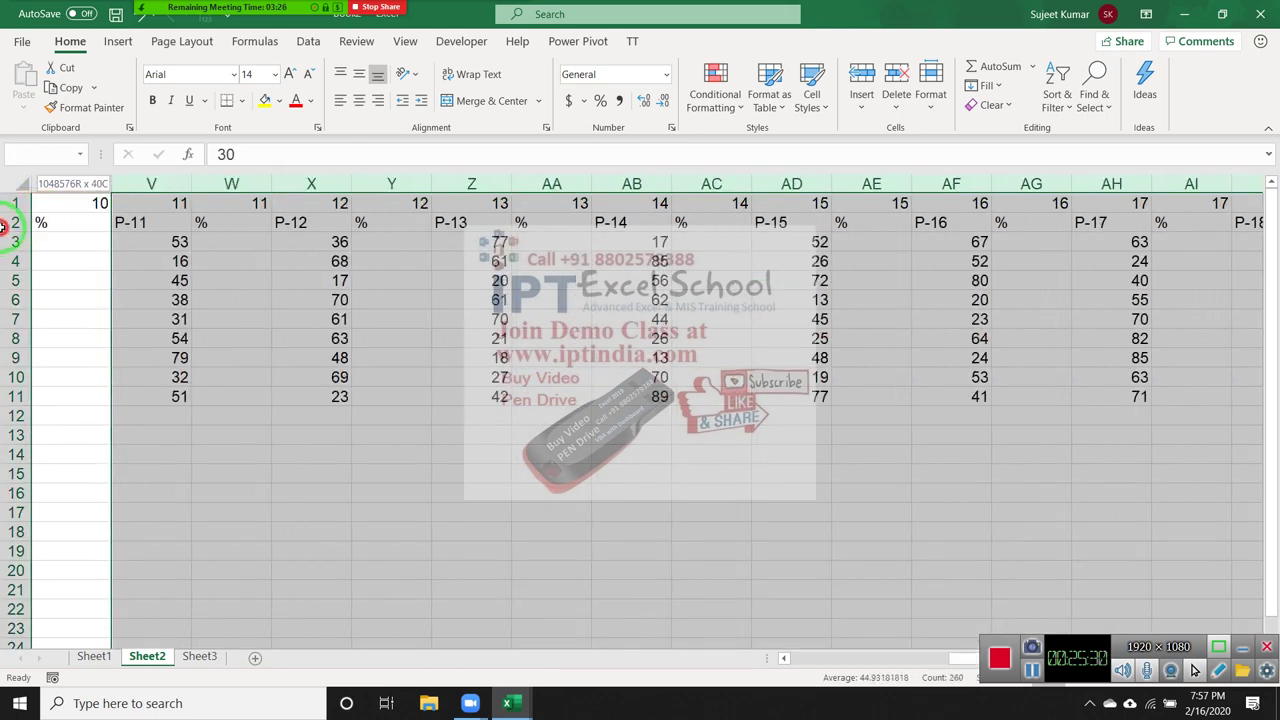
{"action": "left_click_drag", "start_coordinate": [3, 228], "coordinate": [3, 205]}
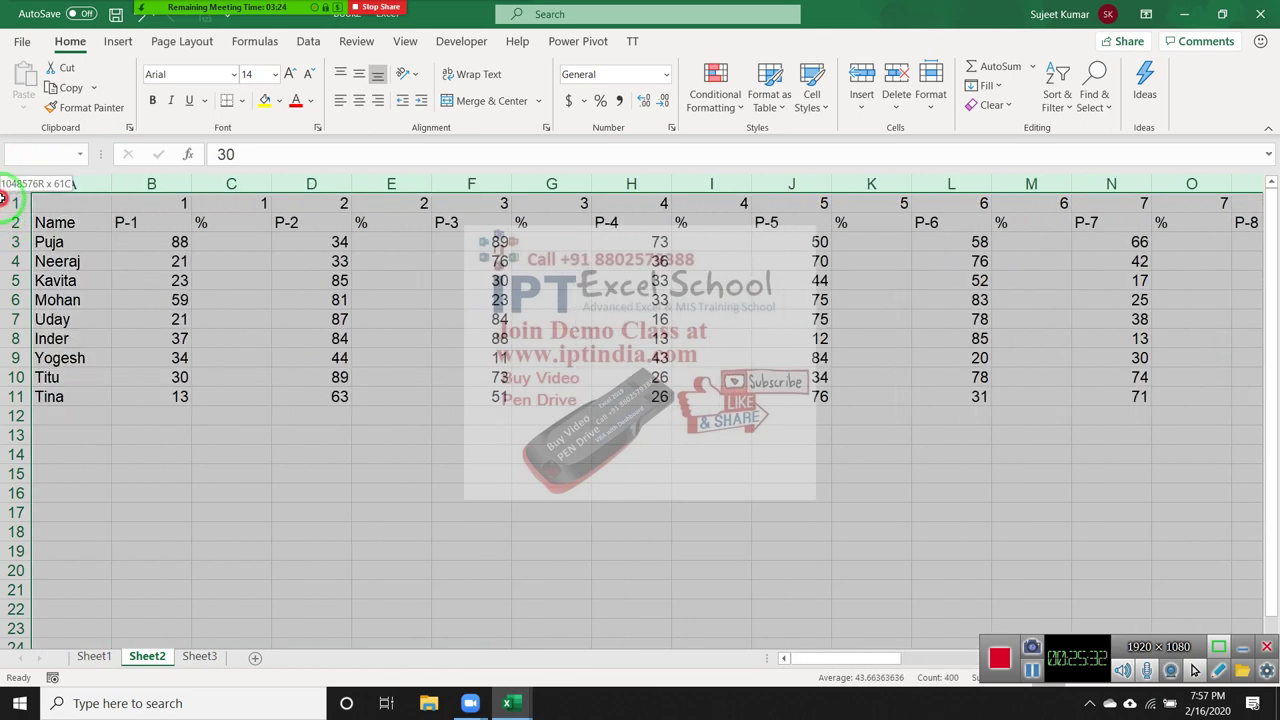
{"action": "left_click_drag", "start_coordinate": [209, 244], "coordinate": [148, 491]}
{"action": "key", "text": "ctrl+c"}
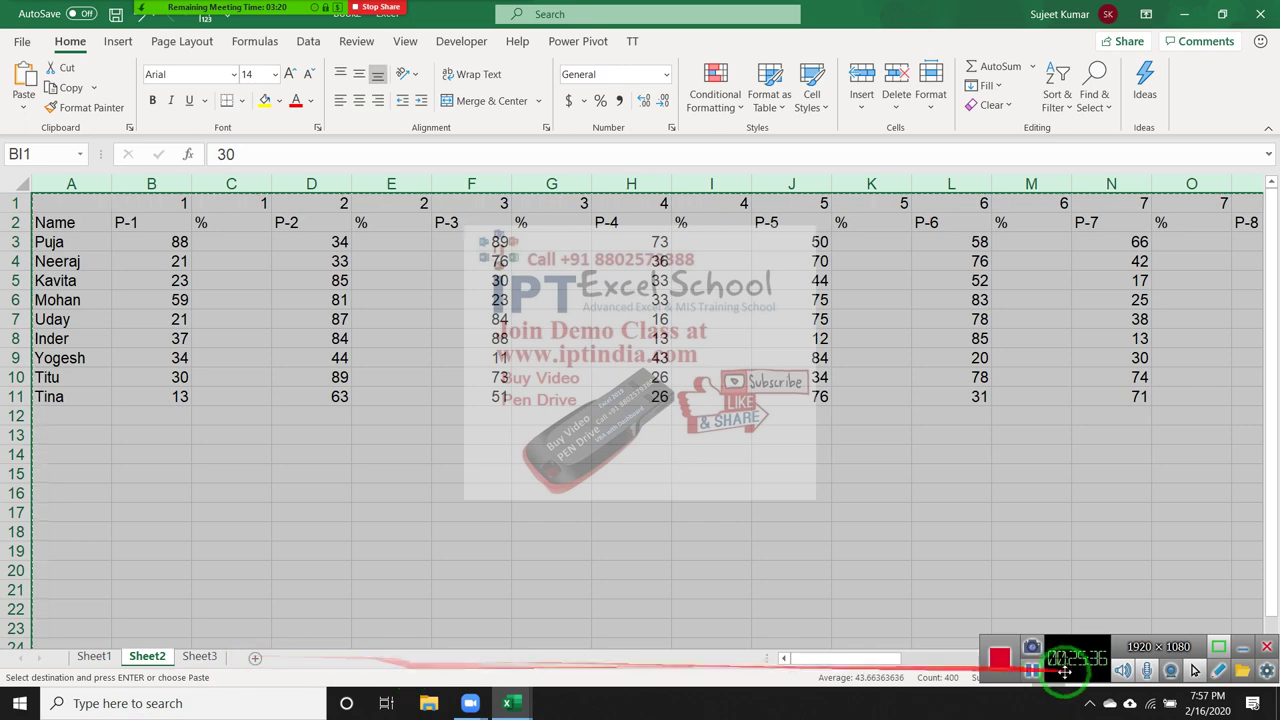
{"action": "left_click_drag", "start_coordinate": [866, 659], "coordinate": [1270, 588]}
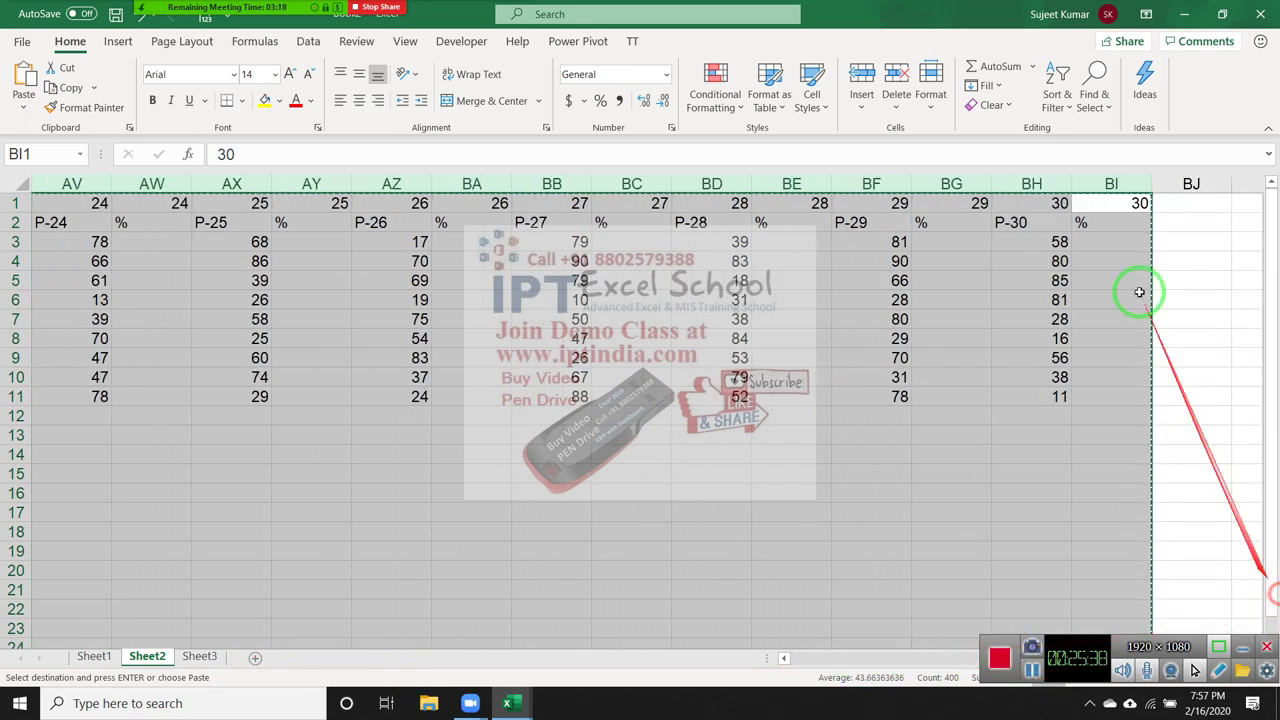
{"action": "left_click", "coordinate": [200, 657]}
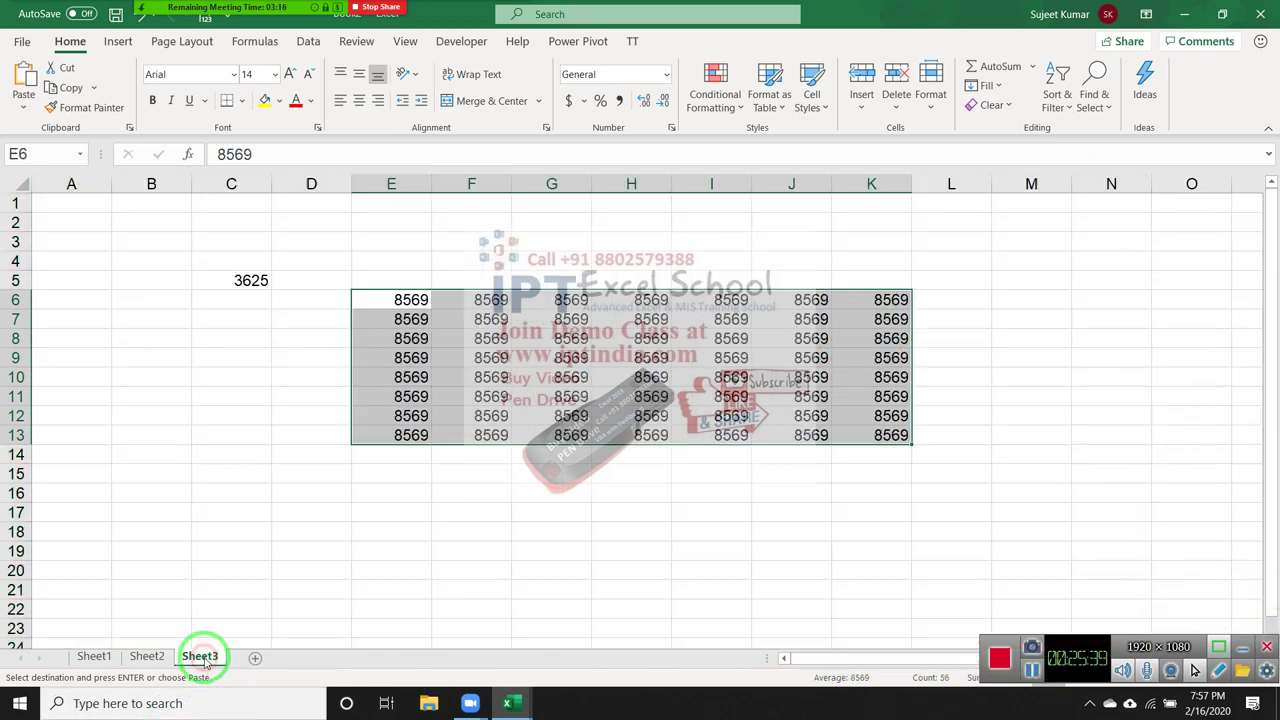
Add a new Sheet4 and paste the copied marks table into it.
{"action": "left_click", "coordinate": [255, 658]}
{"action": "key", "text": "ctrl+v"}
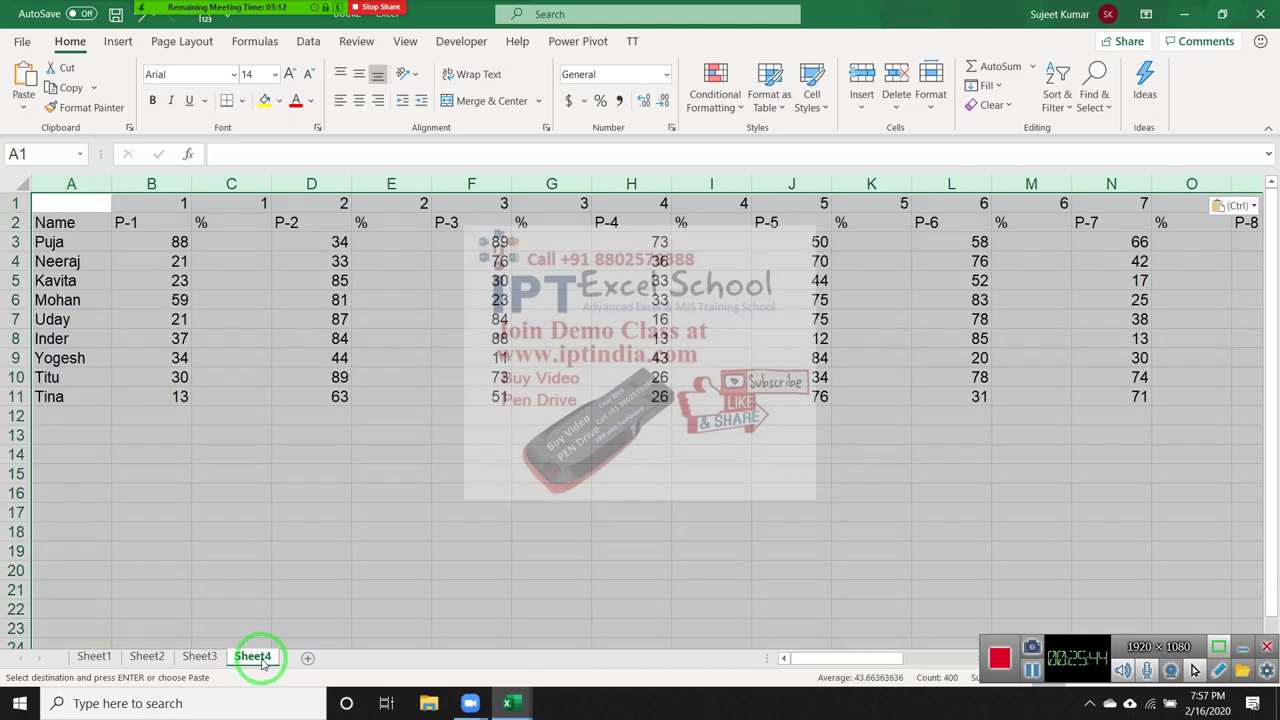
{"action": "left_click", "coordinate": [278, 245]}
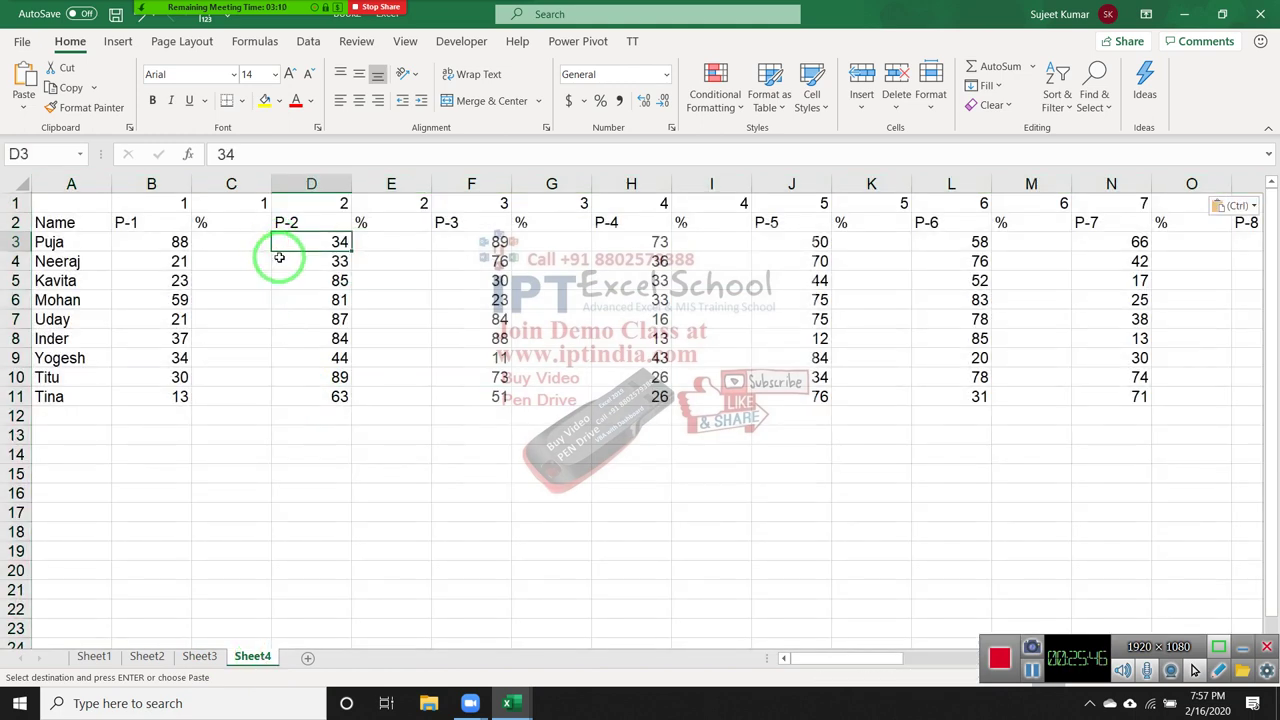
Select every blank cell in the table via Go To Special > Blanks, starting at C3.
{"action": "key", "text": "ctrl+g"}
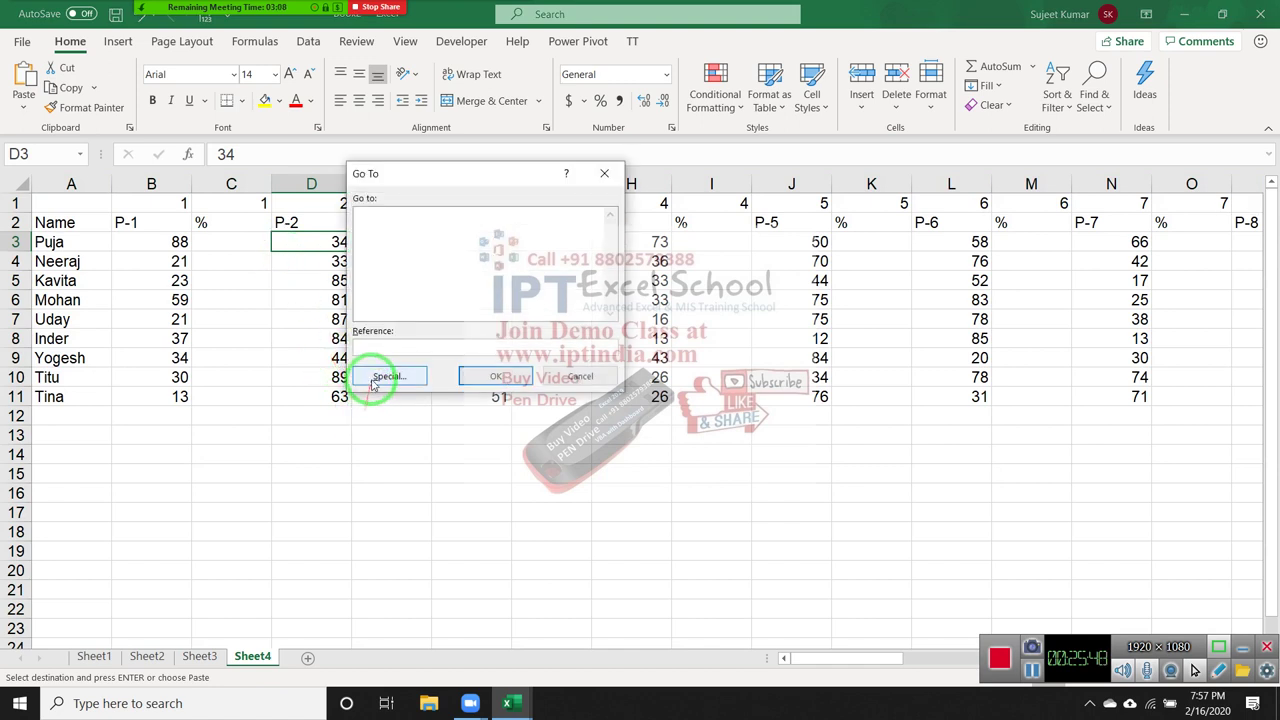
{"action": "left_click", "coordinate": [386, 377]}
{"action": "left_click", "coordinate": [395, 306]}
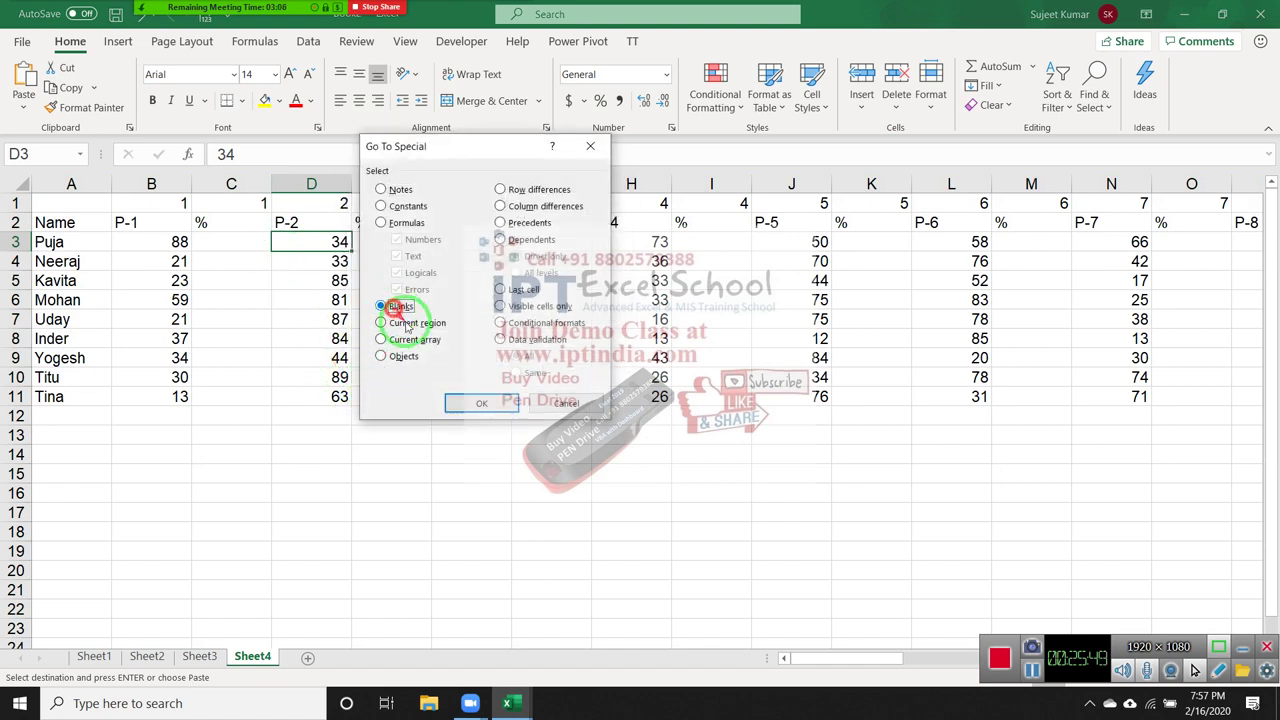
{"action": "left_click", "coordinate": [480, 401]}
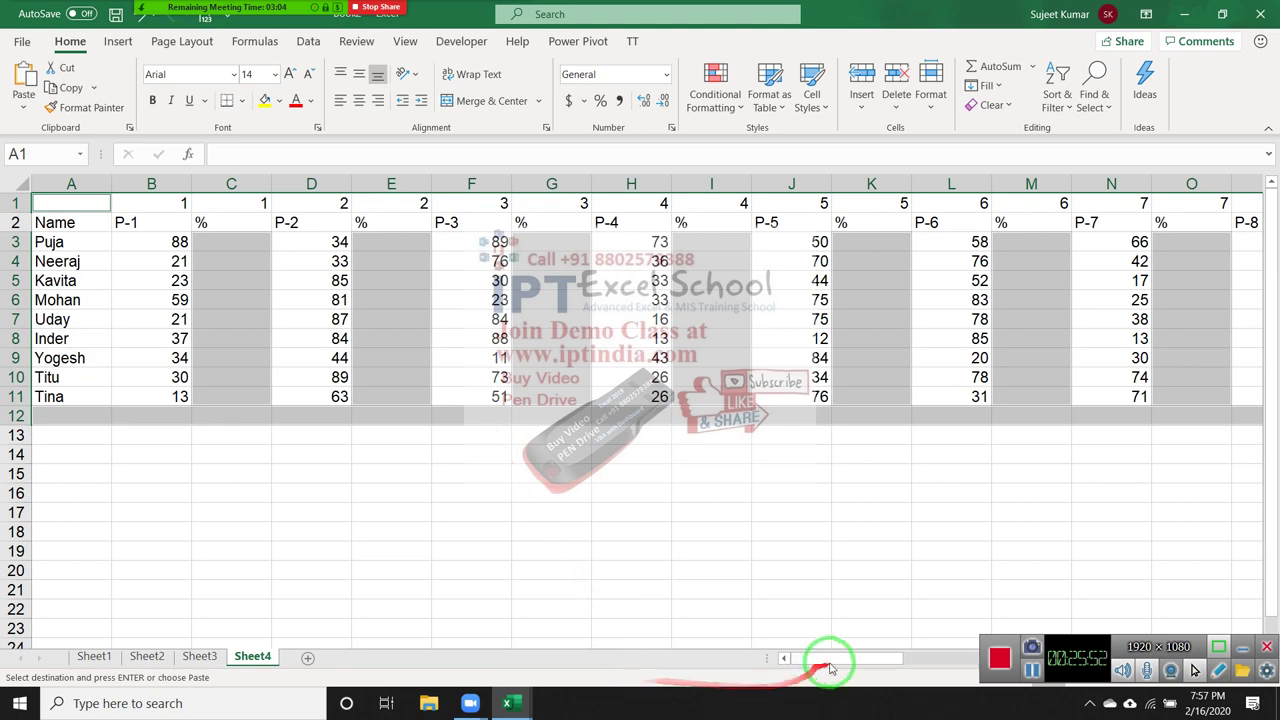
{"action": "mouse_move", "coordinate": [830, 660]}
{"action": "left_mouse_down"}
{"action": "mouse_move", "coordinate": [1268, 648]}
{"action": "mouse_move", "coordinate": [370, 595]}
{"action": "left_mouse_up"}
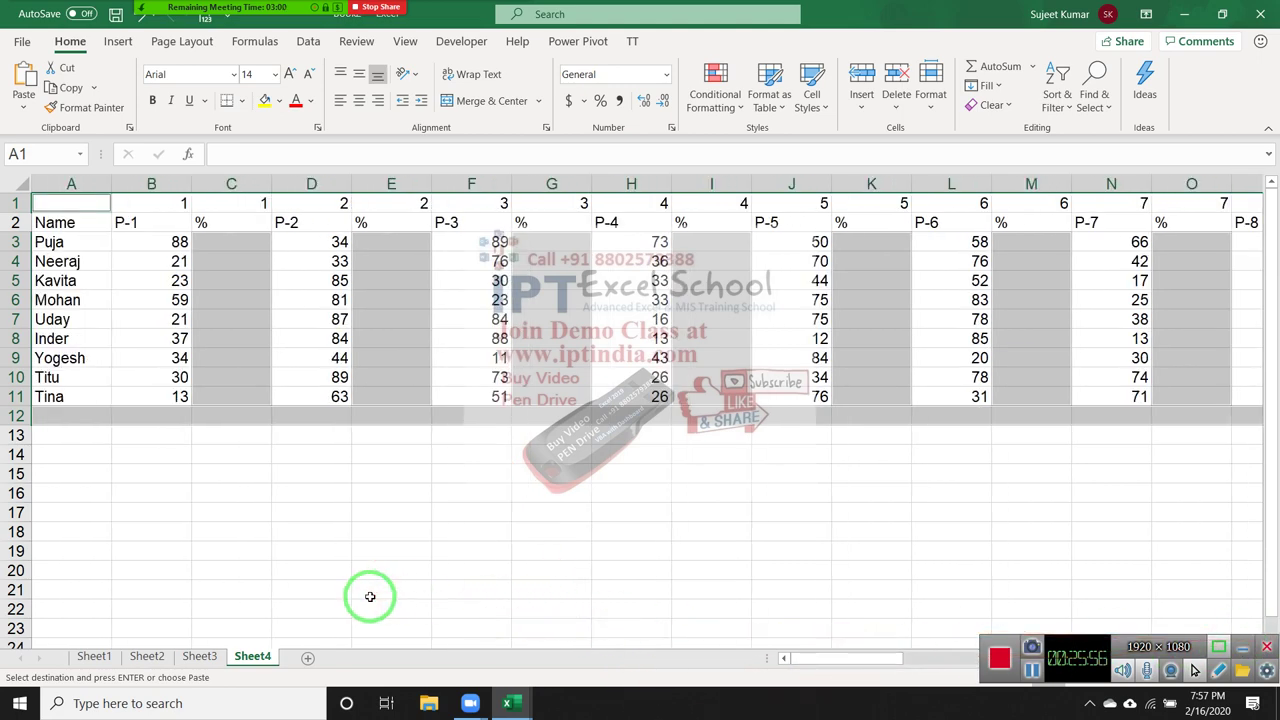
{"action": "key", "text": "Return"}
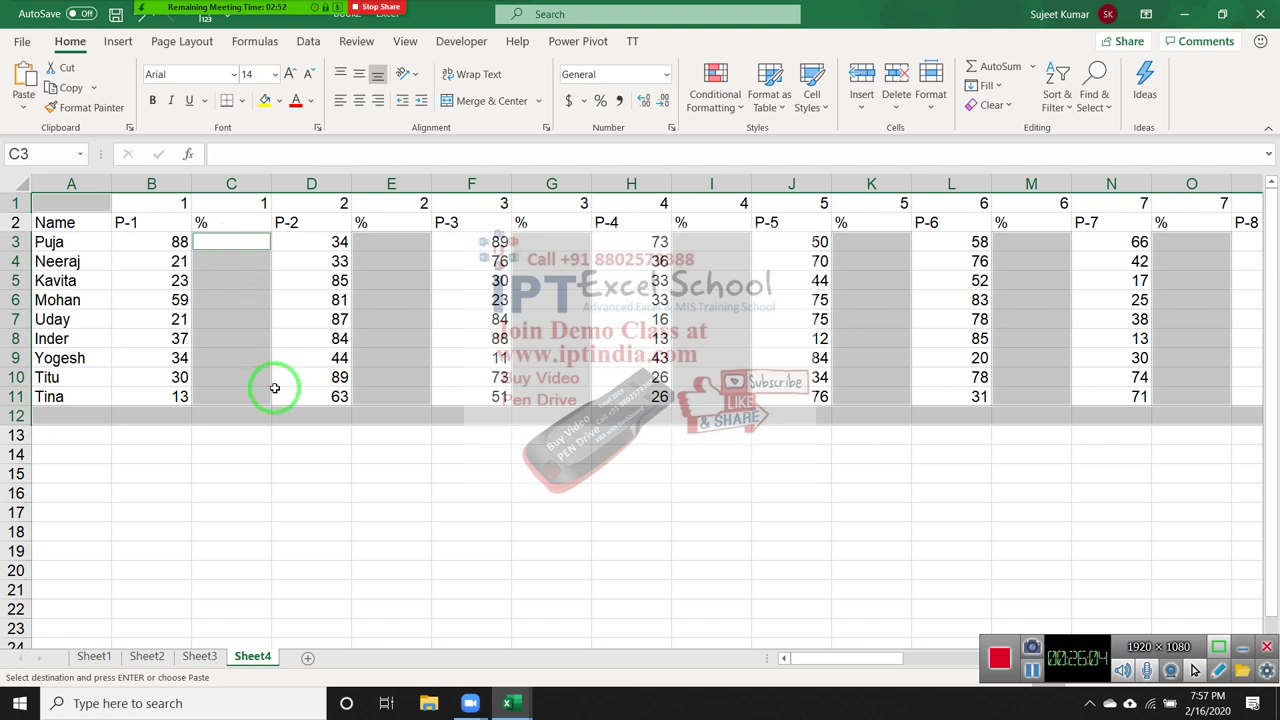
Enter =B3/70 into all selected blank % cells at once and apply Percent Style.
{"action": "type", "text": "="}
{"action": "key", "text": "Left"}
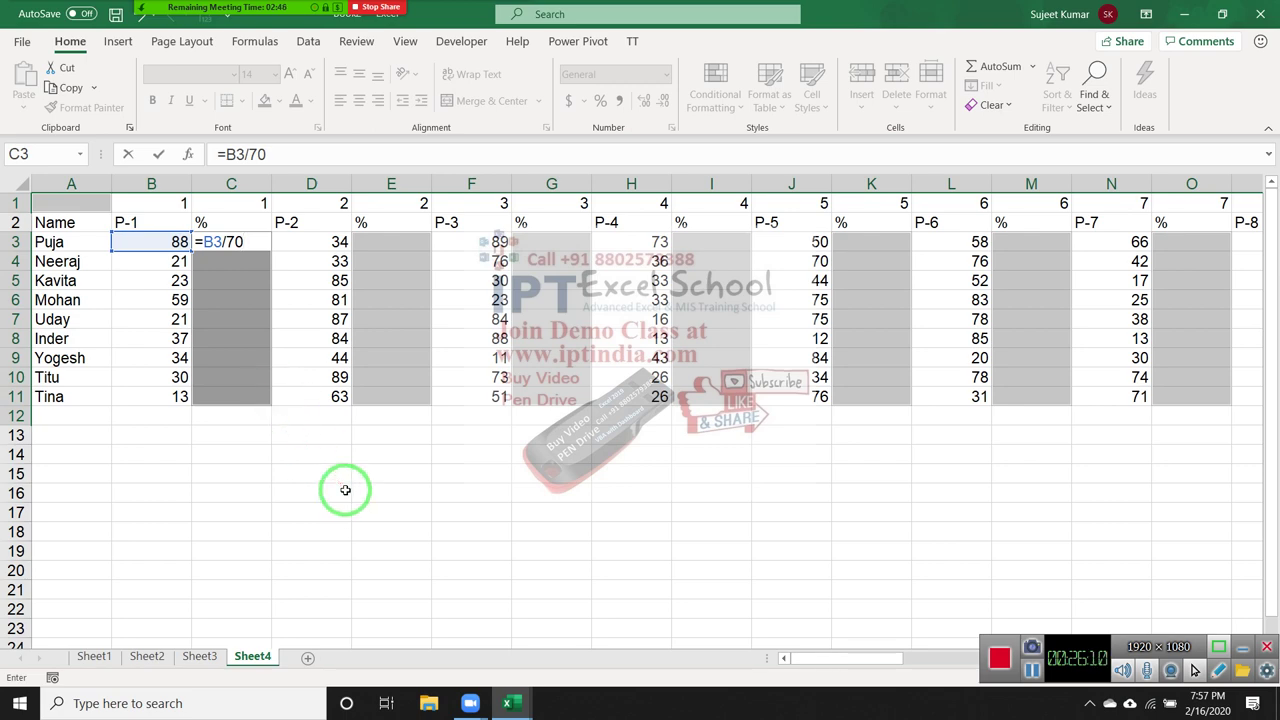
{"action": "key", "text": "ctrl+Return"}
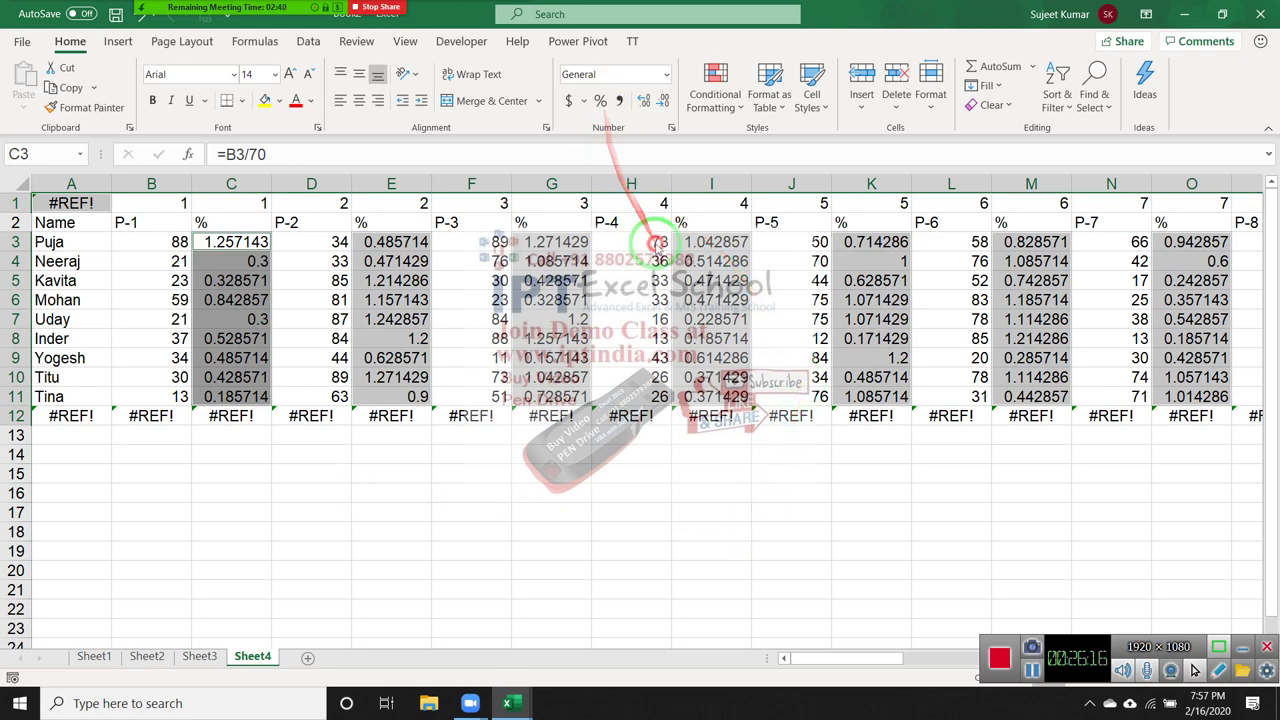
{"action": "left_click", "coordinate": [601, 102]}
Mute one participant's microphone from Zoom's Participants panel, then close the panel.
{"action": "left_click", "coordinate": [70, 15]}
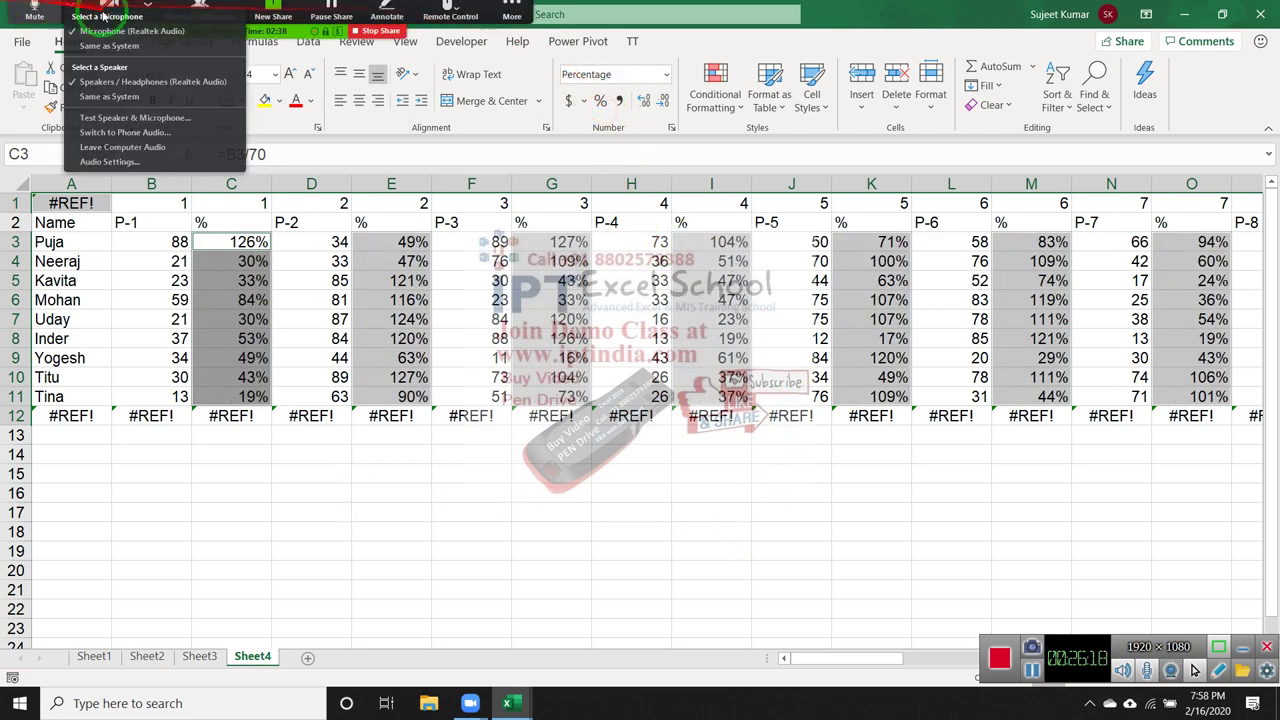
{"action": "left_click", "coordinate": [199, 15]}
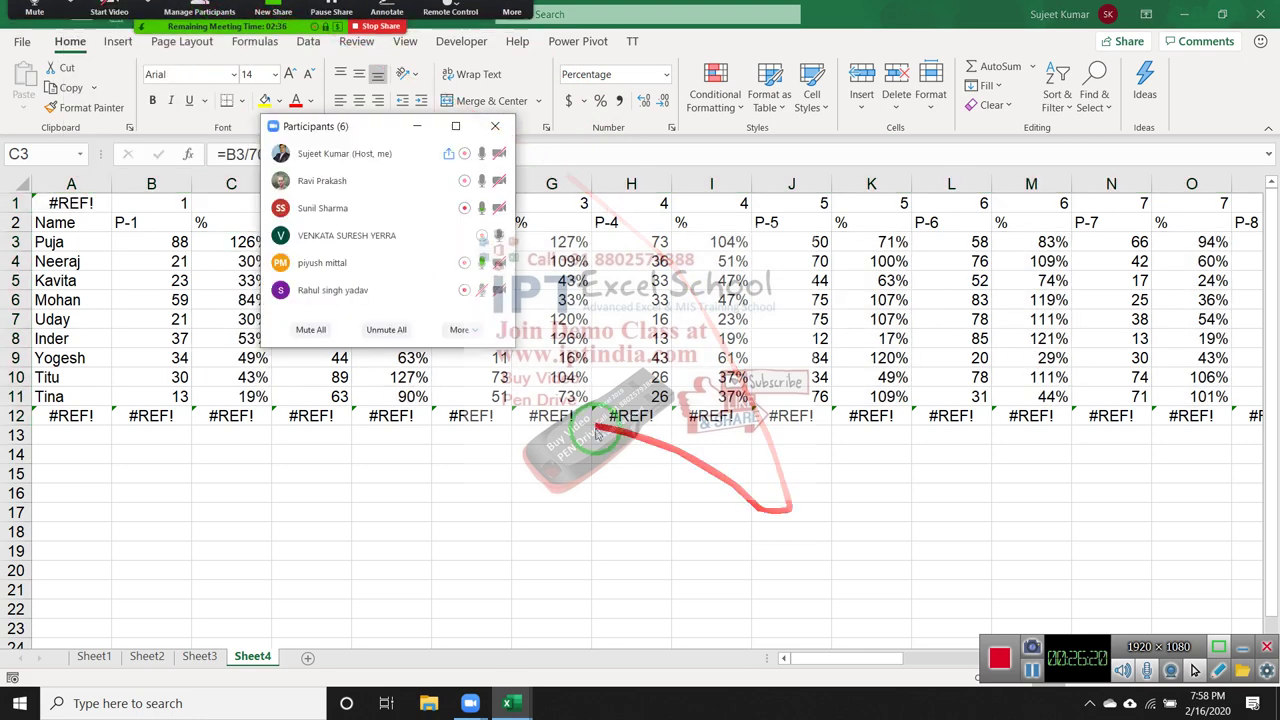
{"action": "mouse_move", "coordinate": [450, 275]}
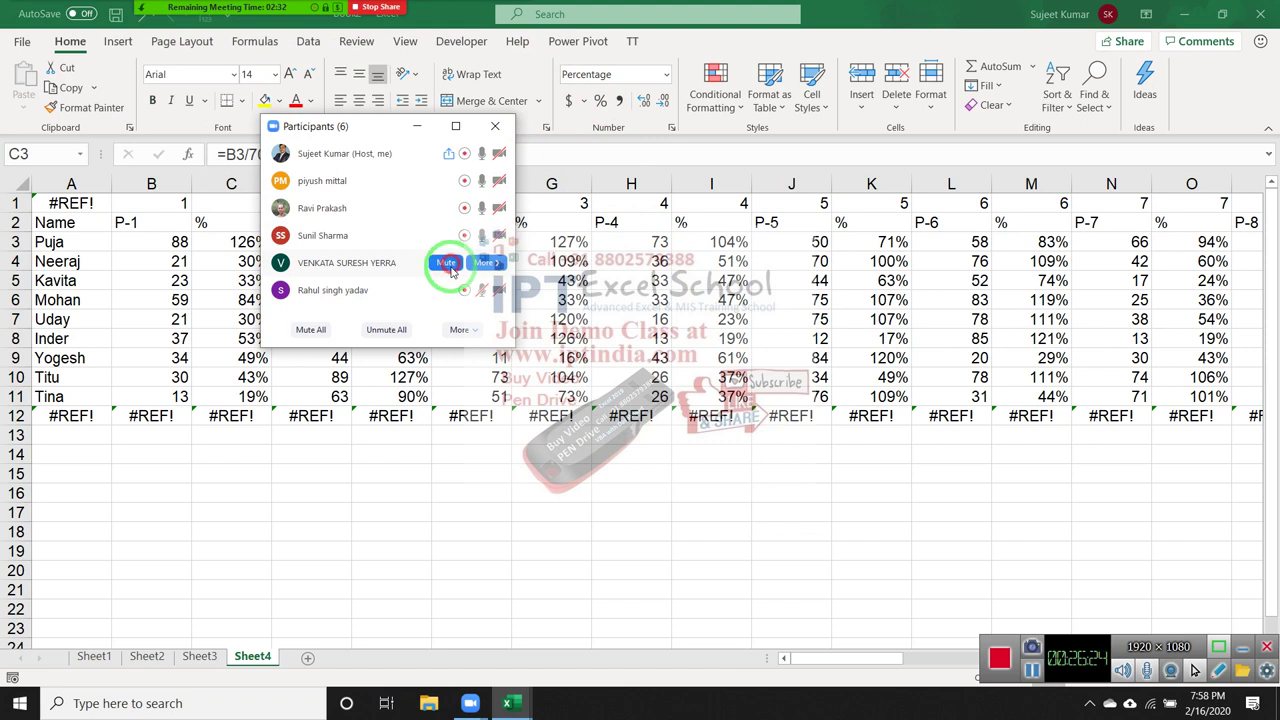
{"action": "left_click", "coordinate": [447, 266]}
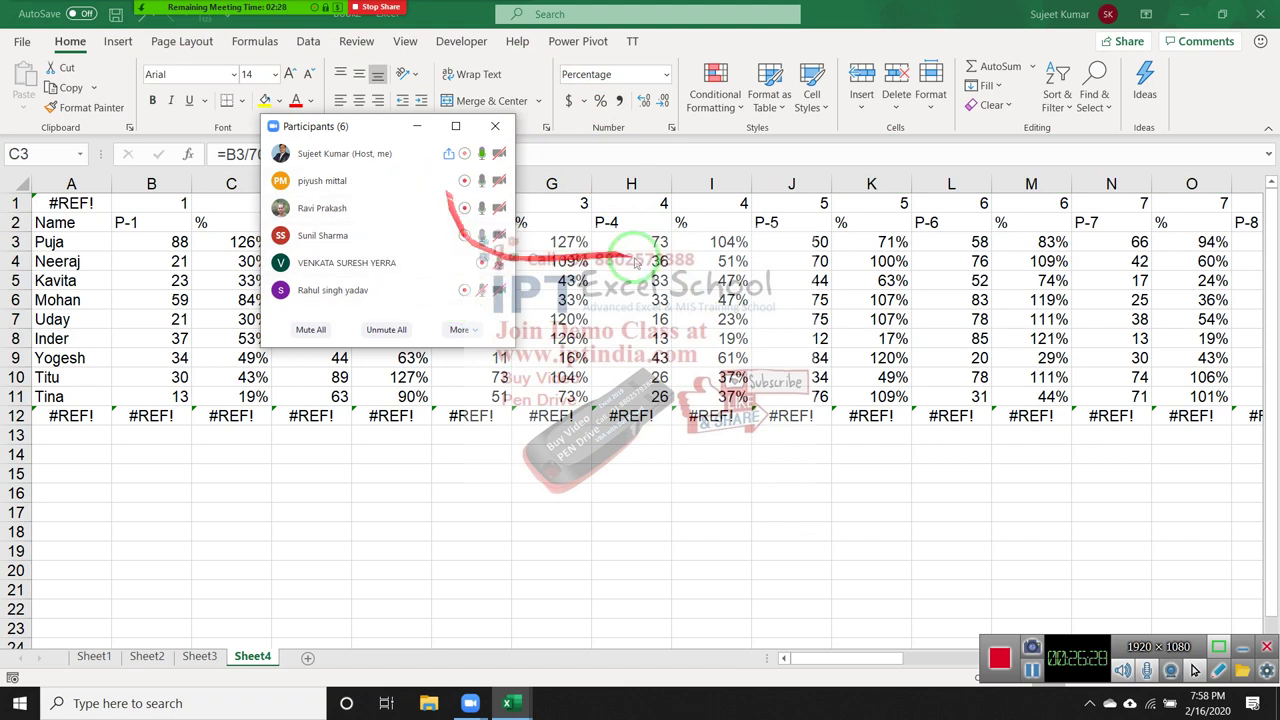
{"action": "key", "text": "F5"}
{"action": "key", "text": "alt+s"}
{"action": "key", "text": "f"}
{"action": "key", "text": "Return"}
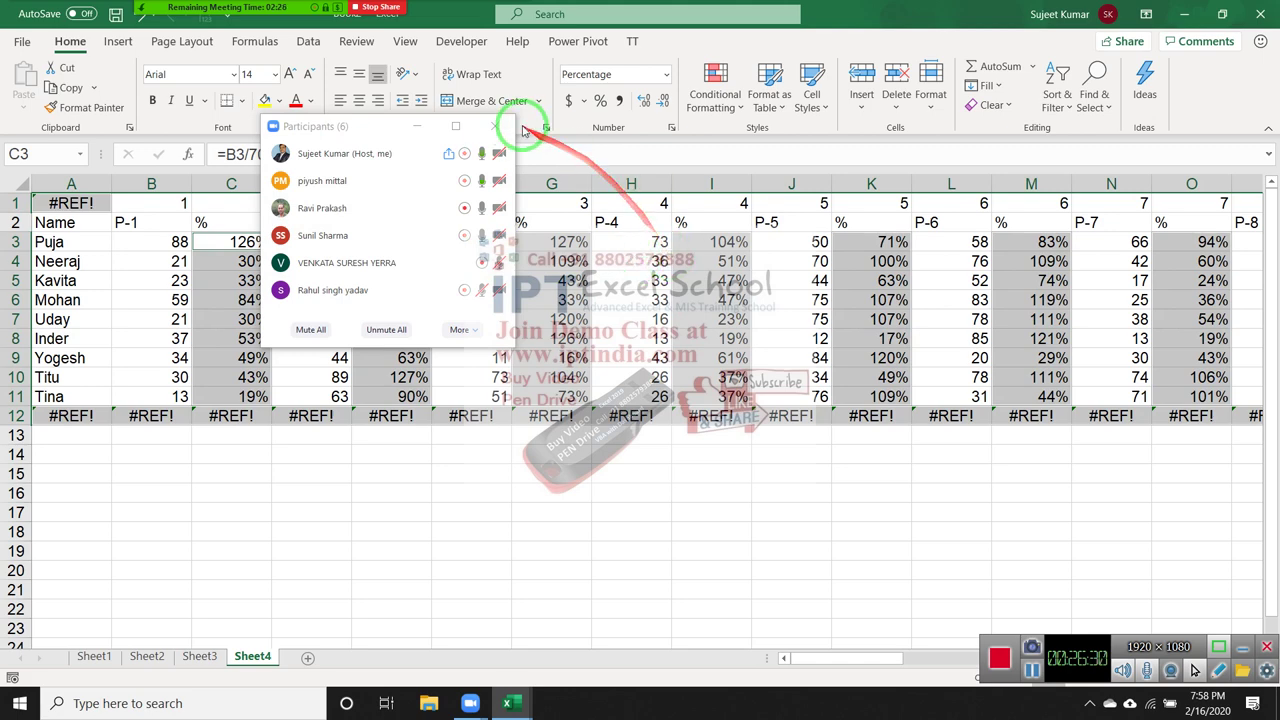
{"action": "left_click", "coordinate": [525, 130]}
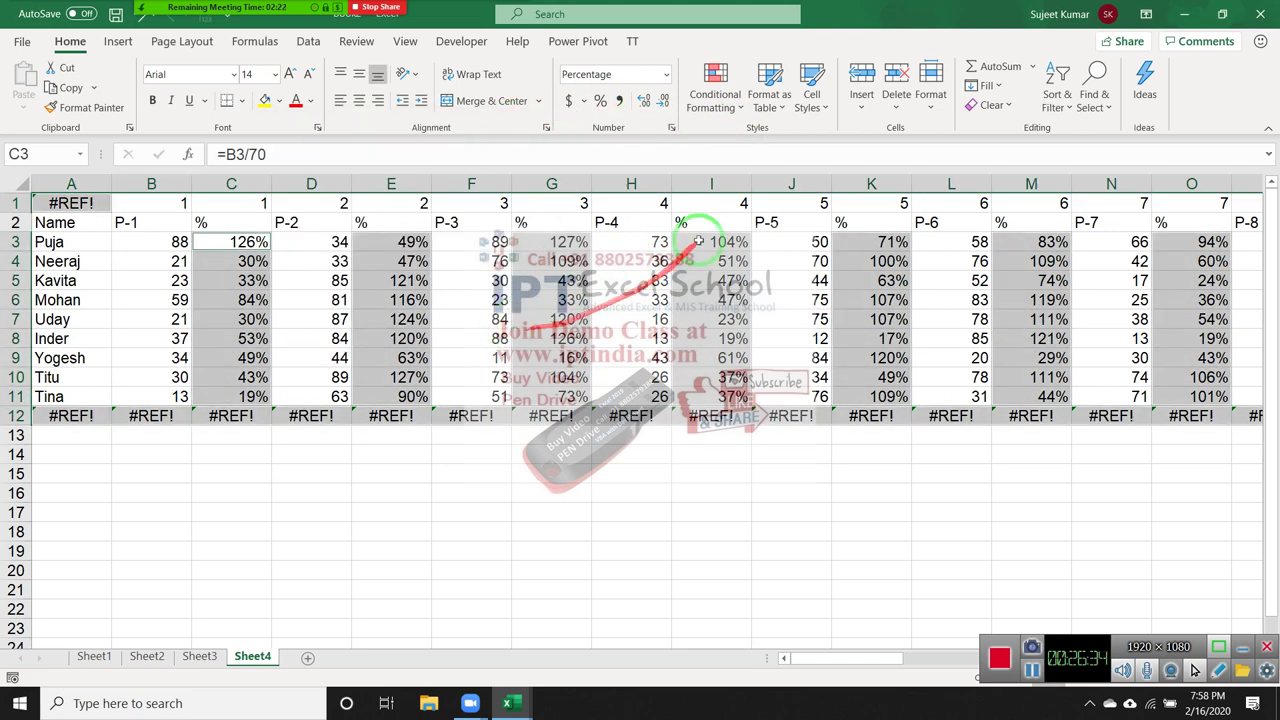
Add a Greater Than 100% highlight rule with a light green custom fill.
{"action": "left_click", "coordinate": [711, 88]}
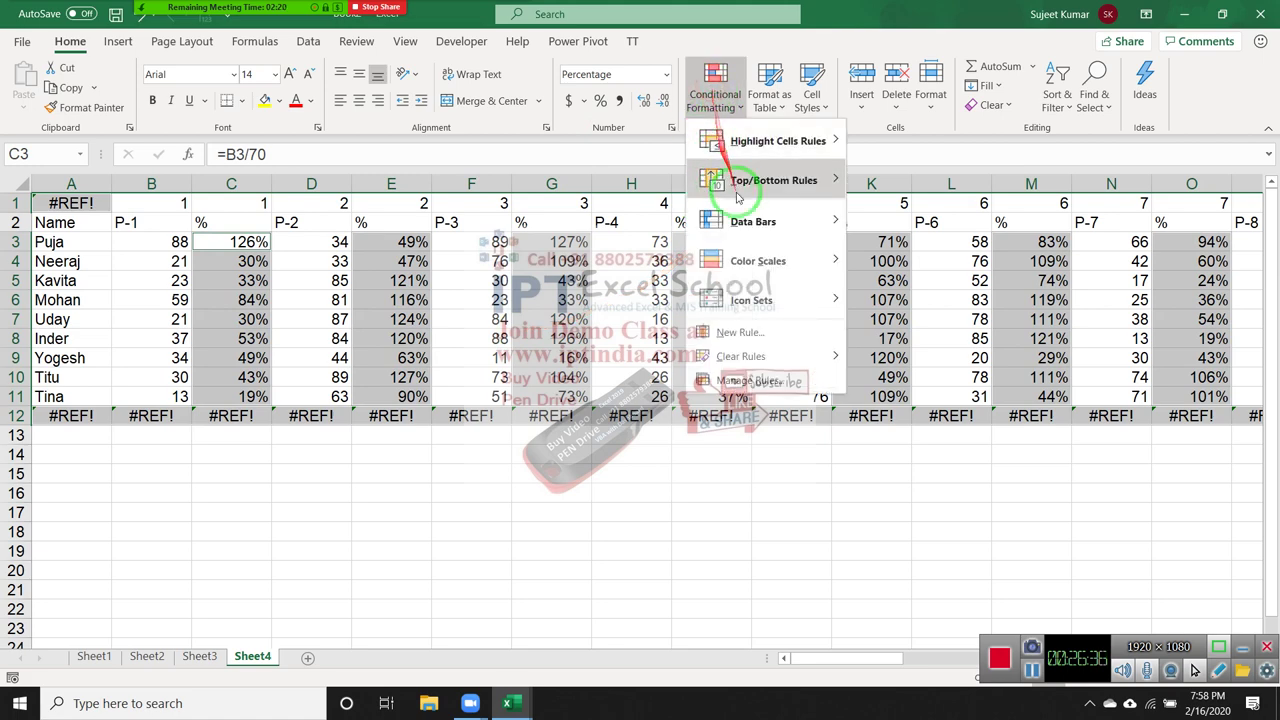
{"action": "mouse_move", "coordinate": [741, 221]}
{"action": "mouse_move", "coordinate": [760, 141]}
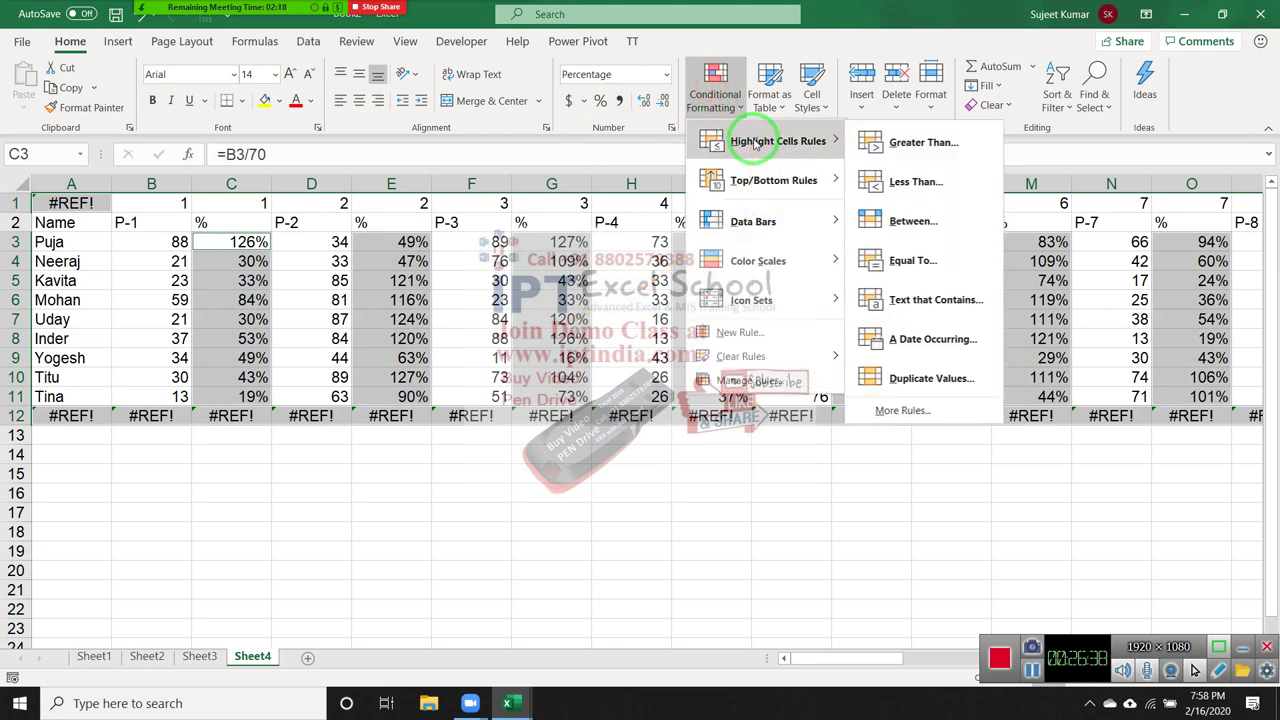
{"action": "left_click", "coordinate": [904, 144]}
{"action": "type", "text": "100"}
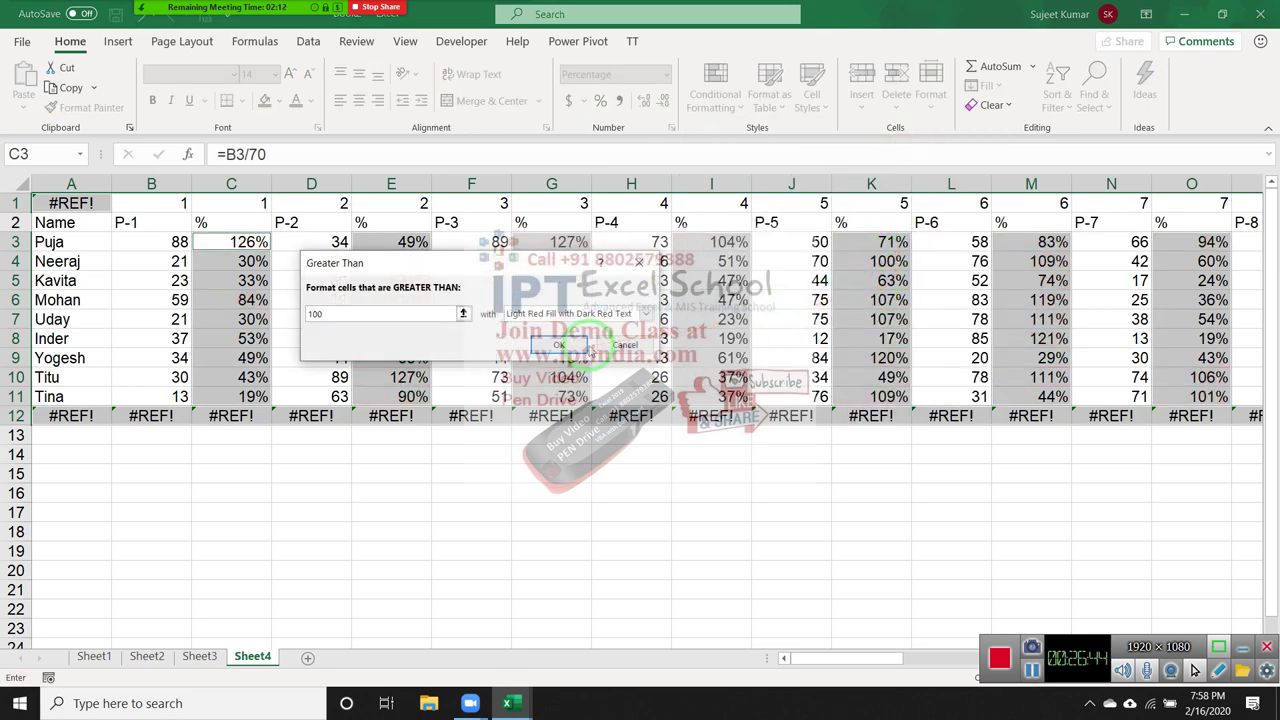
{"action": "type", "text": "%"}
{"action": "left_click", "coordinate": [646, 313]}
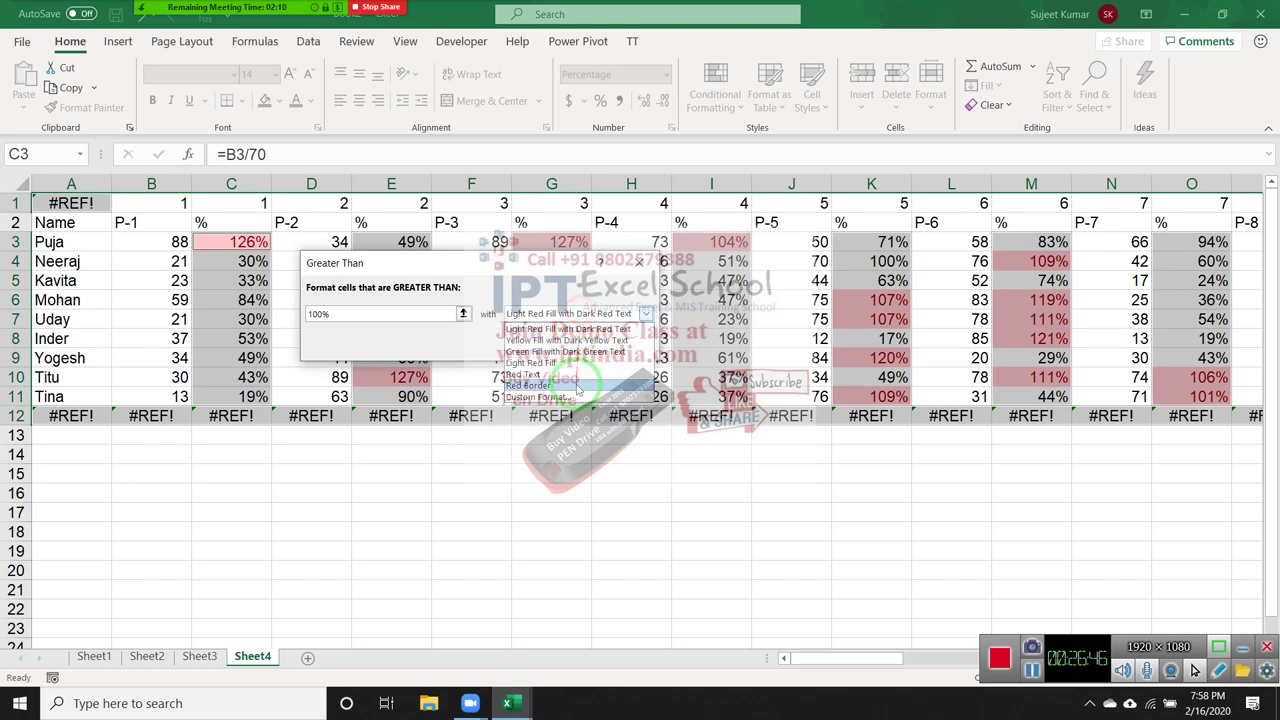
{"action": "left_click", "coordinate": [540, 397]}
{"action": "left_click", "coordinate": [350, 251]}
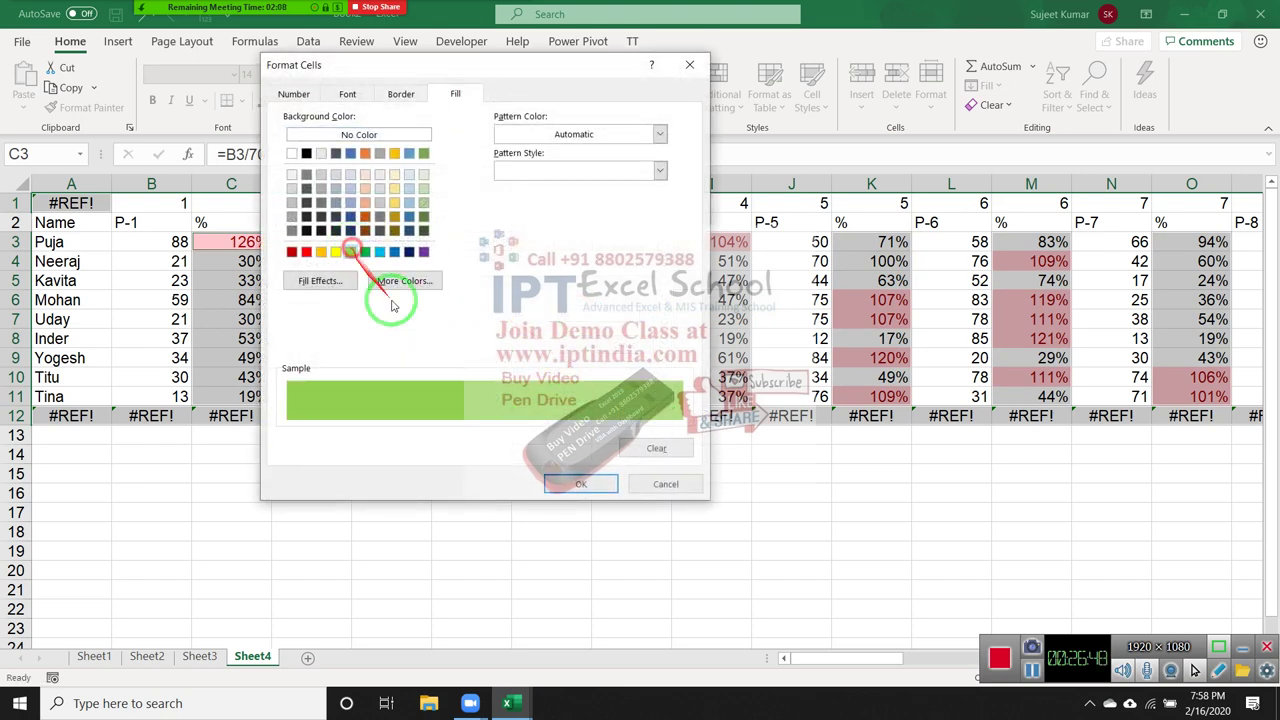
{"action": "left_click", "coordinate": [585, 483]}
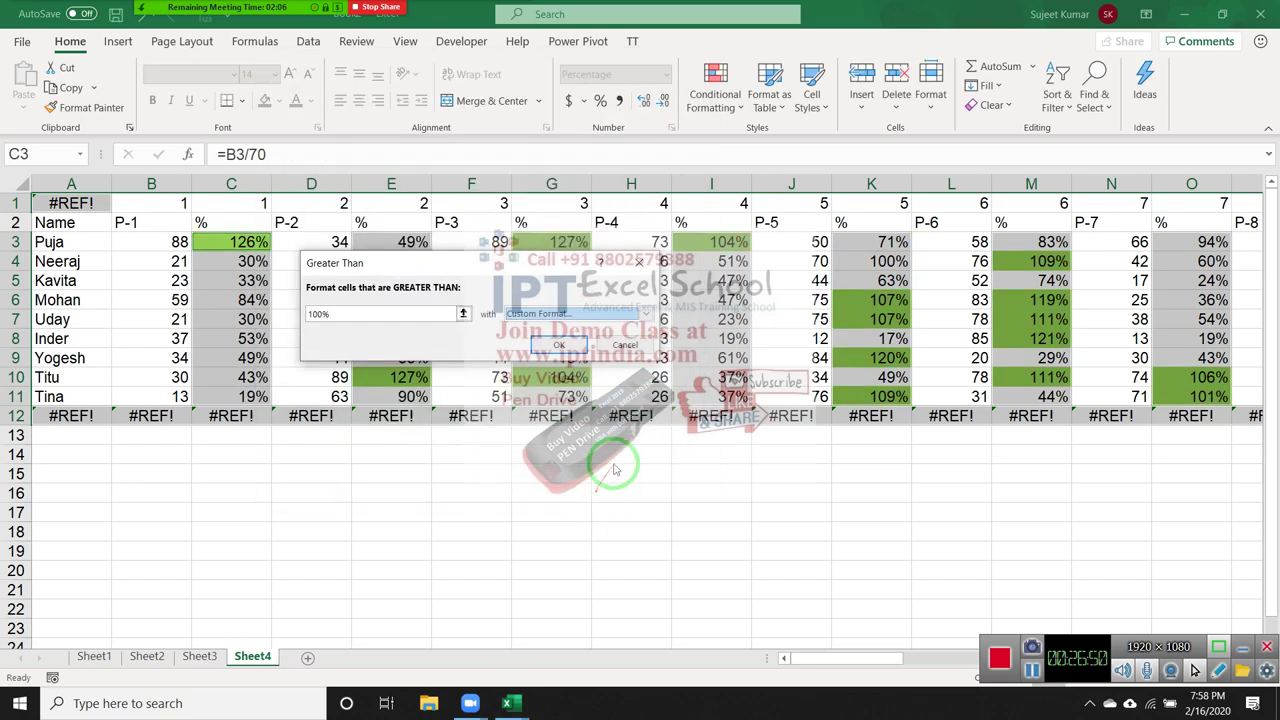
{"action": "left_click", "coordinate": [559, 344]}
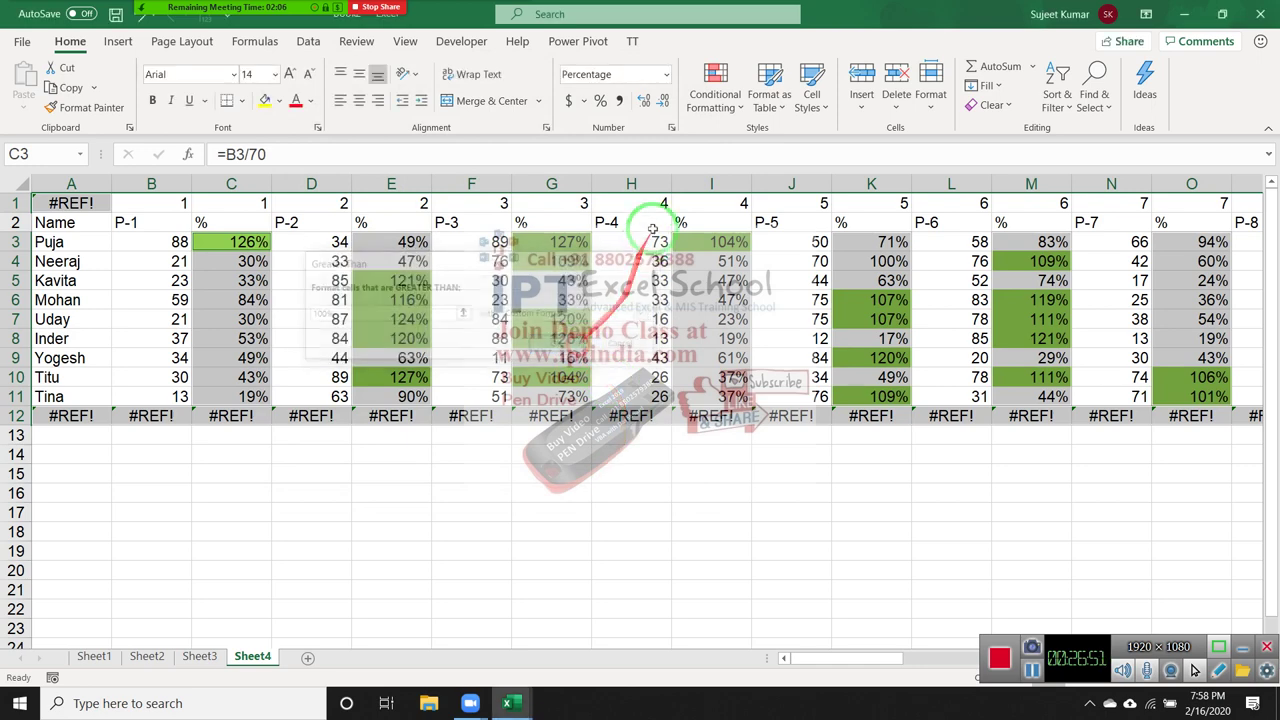
Add a Less Than 50% highlight rule with a red custom fill.
{"action": "left_click", "coordinate": [705, 92]}
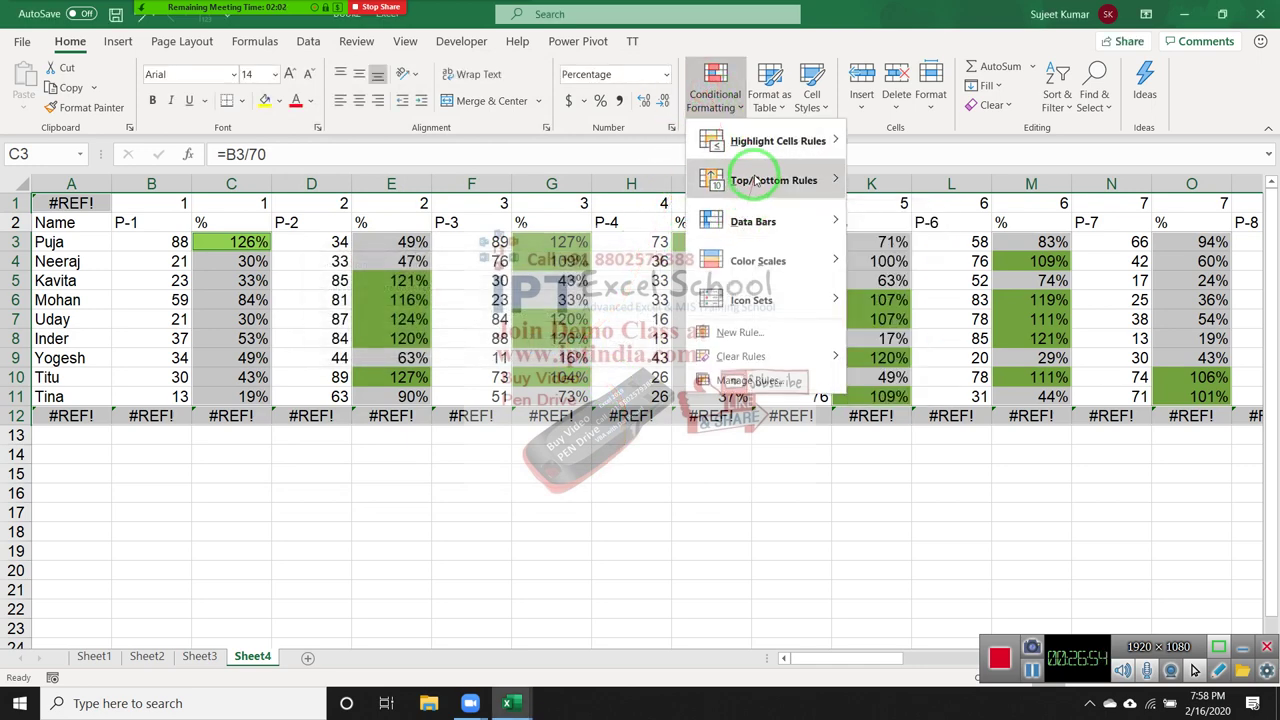
{"action": "left_click", "coordinate": [912, 198]}
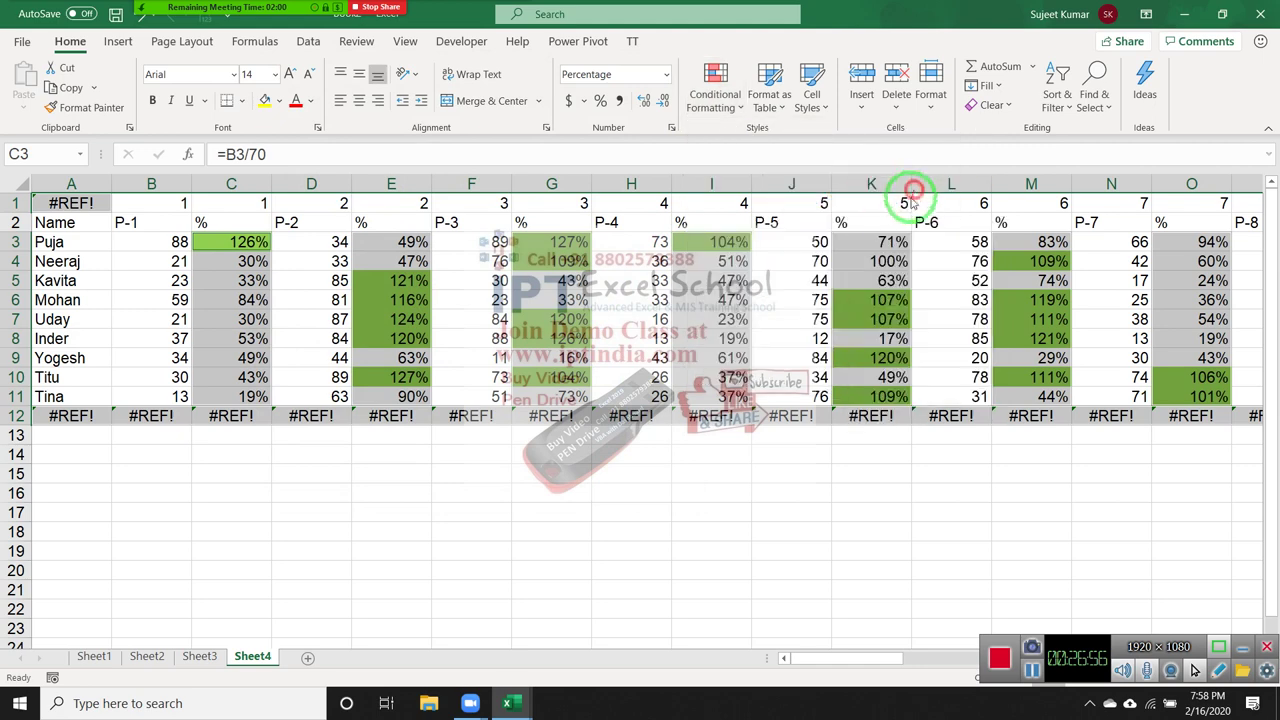
{"action": "type", "text": "50"}
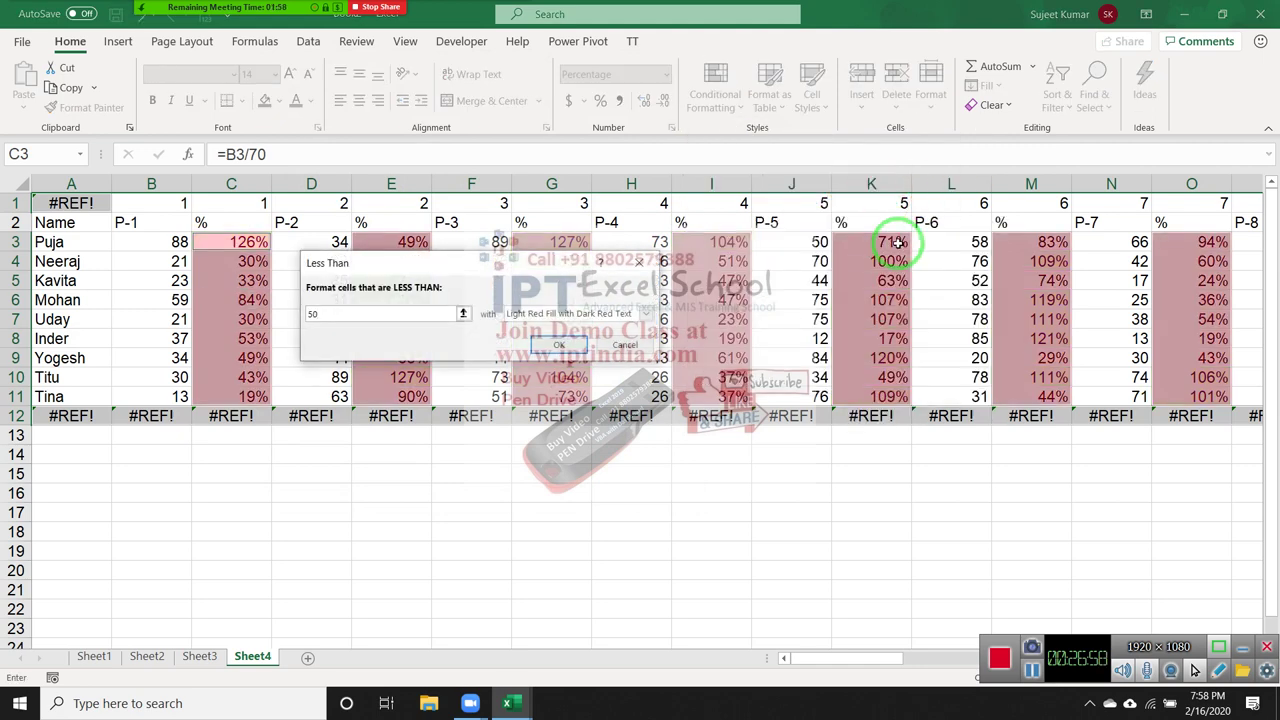
{"action": "type", "text": "%"}
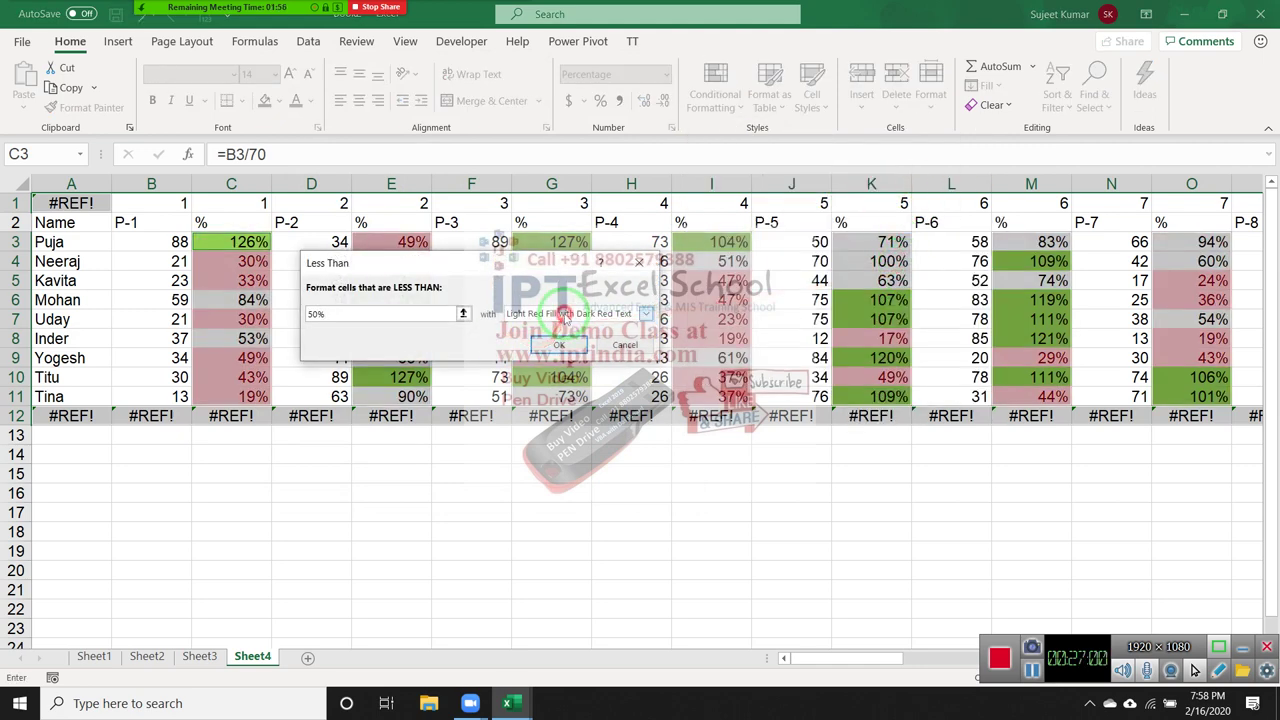
{"action": "left_click", "coordinate": [565, 316]}
{"action": "left_click", "coordinate": [545, 397]}
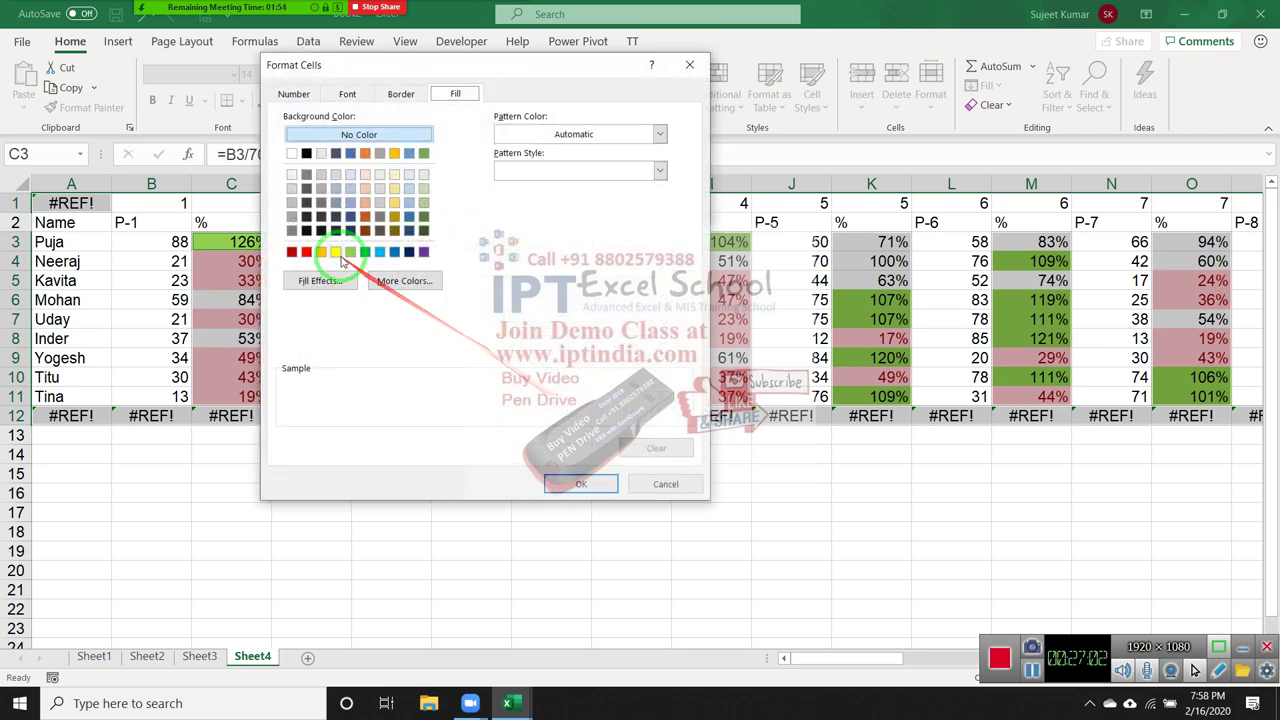
{"action": "left_click", "coordinate": [306, 251]}
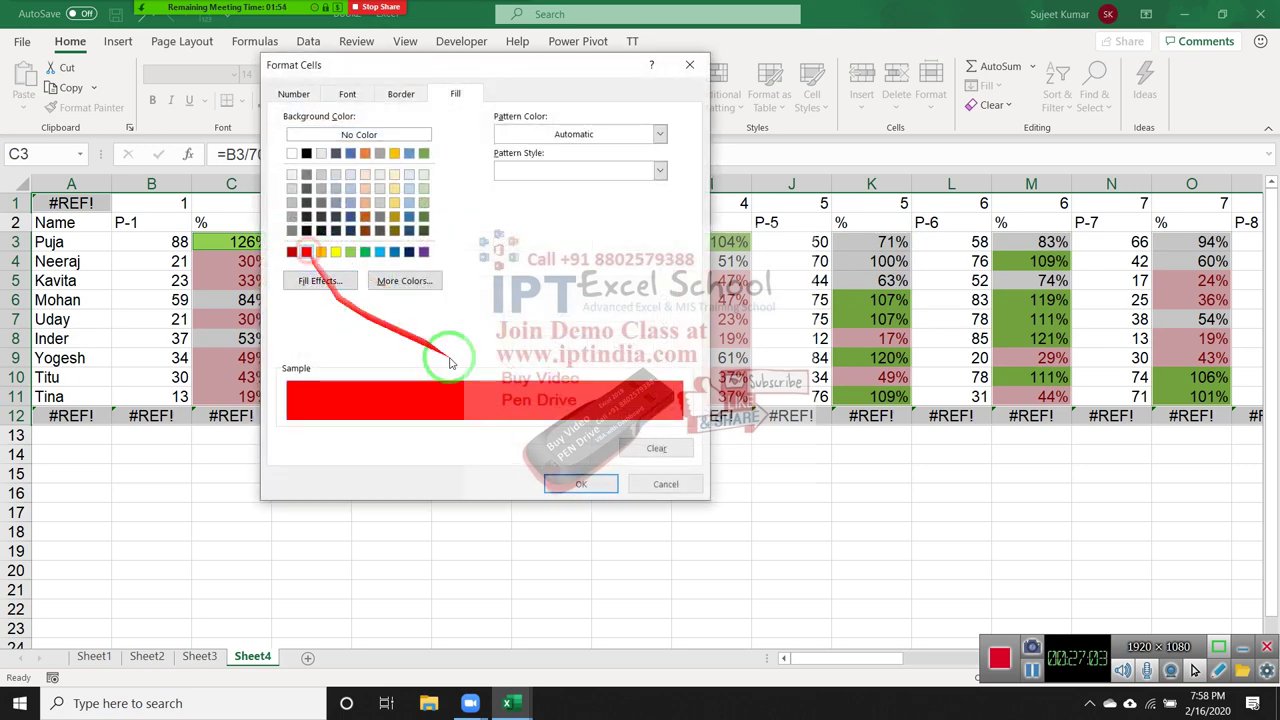
{"action": "left_click", "coordinate": [590, 488]}
{"action": "left_click", "coordinate": [579, 357]}
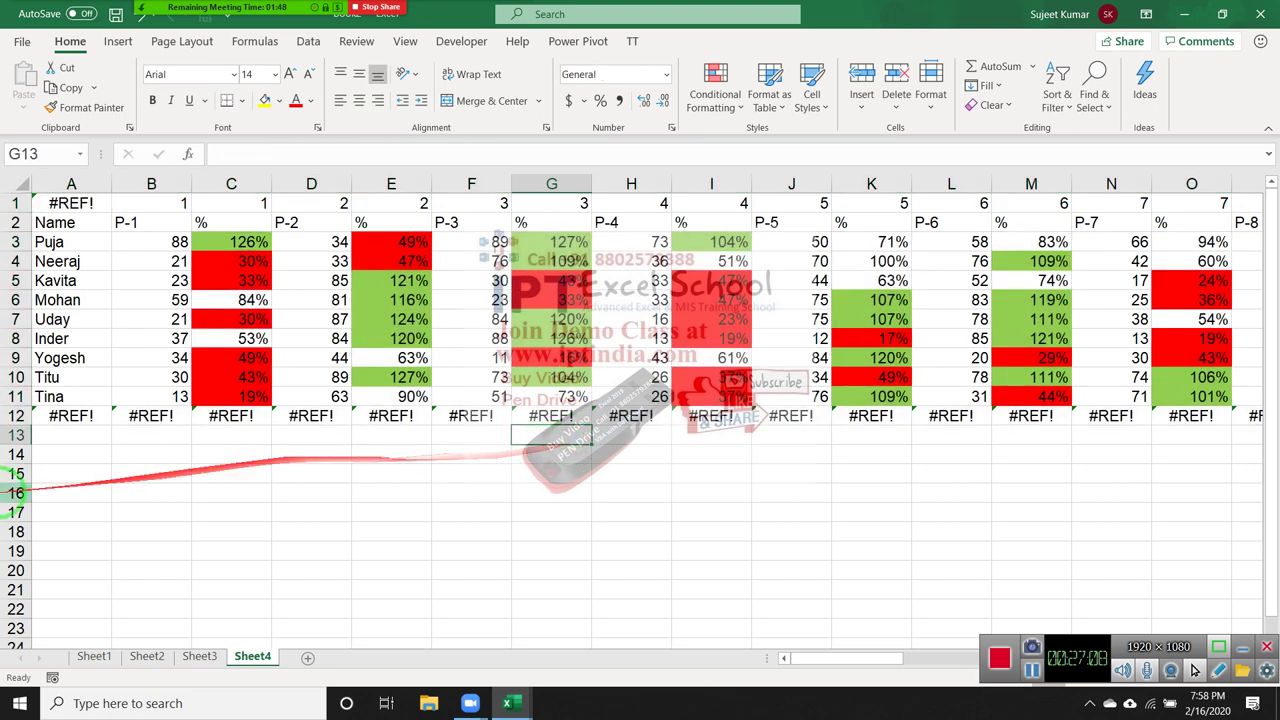
Remove the #REF! rows 12 and 1, then select the P-2 marks in D1:D10.
{"action": "left_click", "coordinate": [17, 415]}
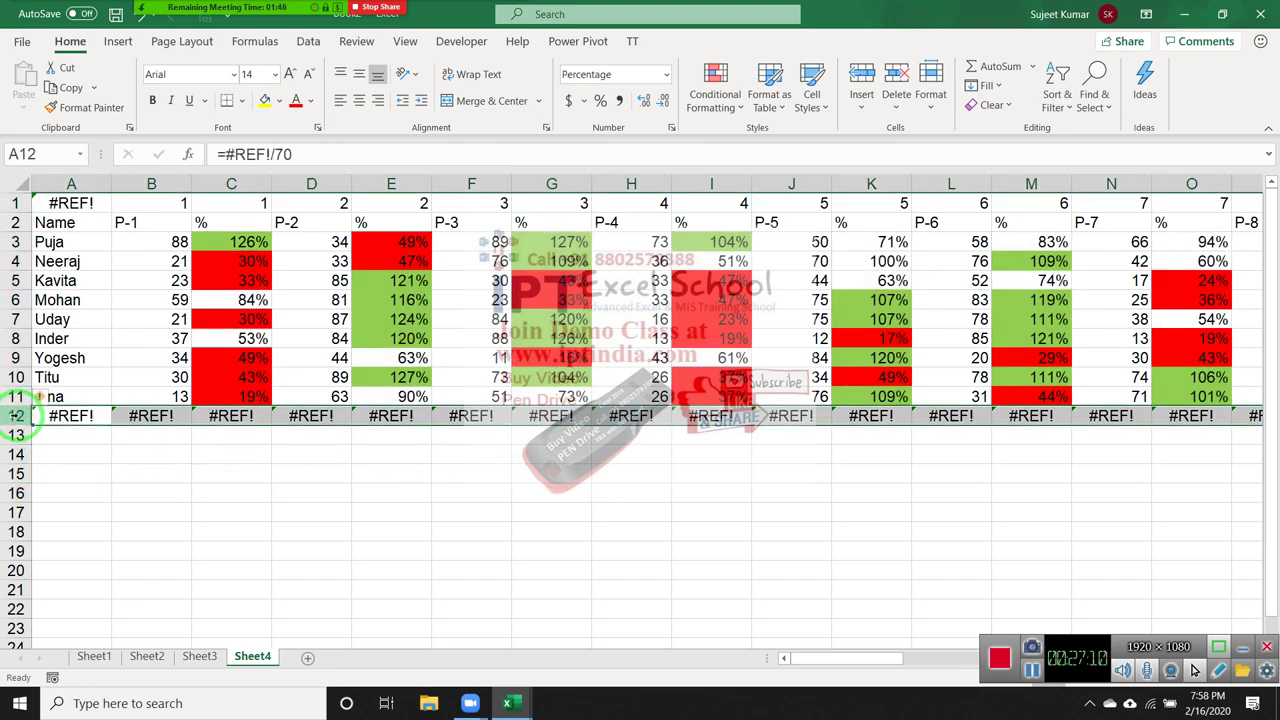
{"action": "key", "text": "ctrl+minus"}
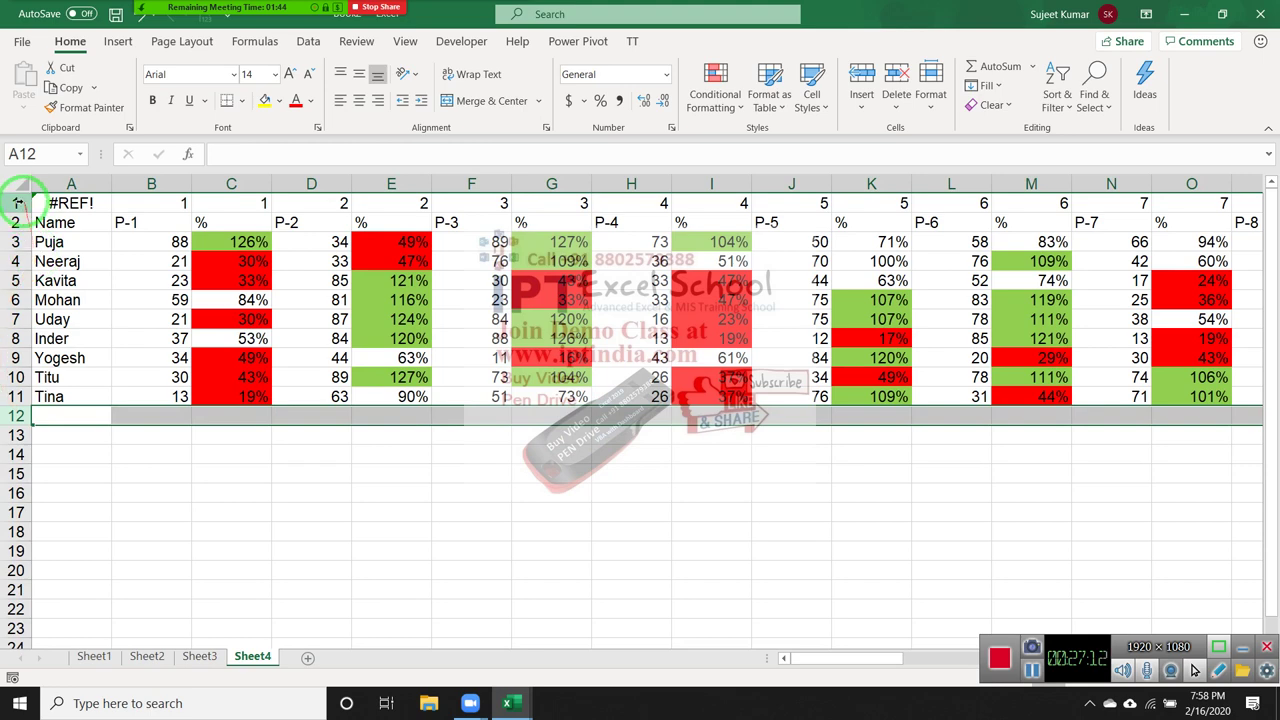
{"action": "left_click", "coordinate": [17, 203]}
{"action": "key", "text": "ctrl+minus"}
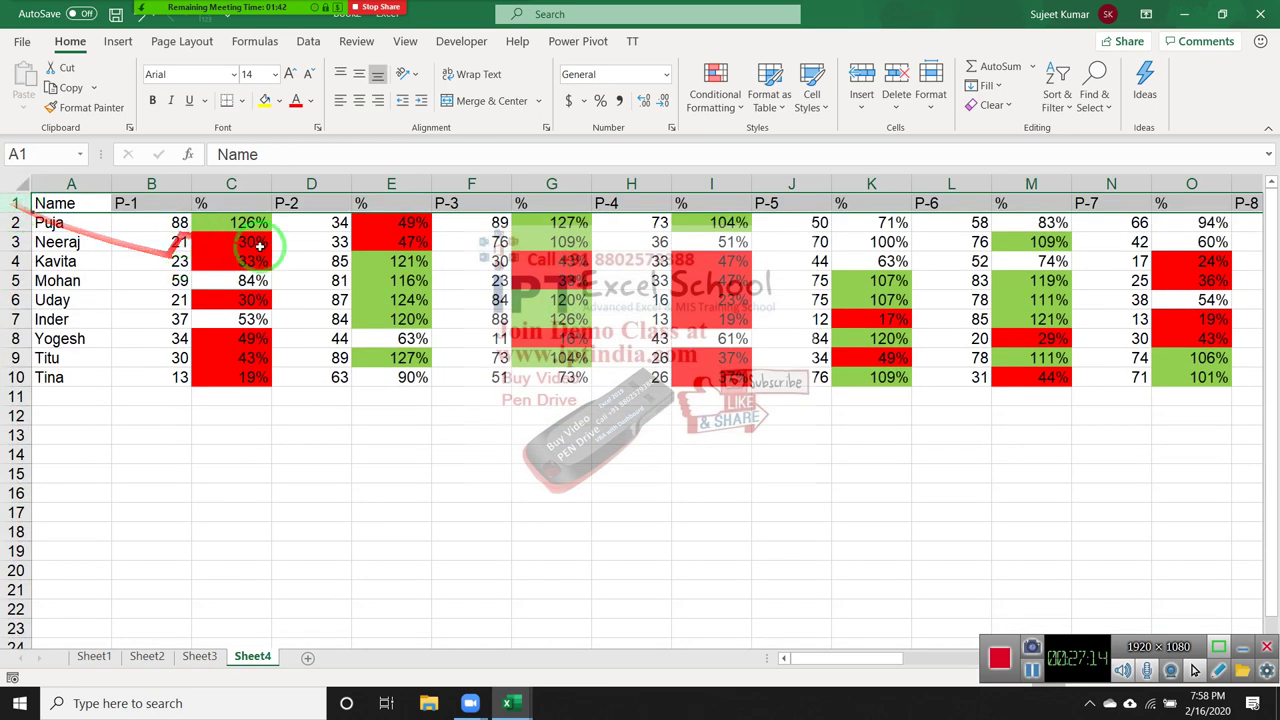
{"action": "left_click", "coordinate": [395, 218]}
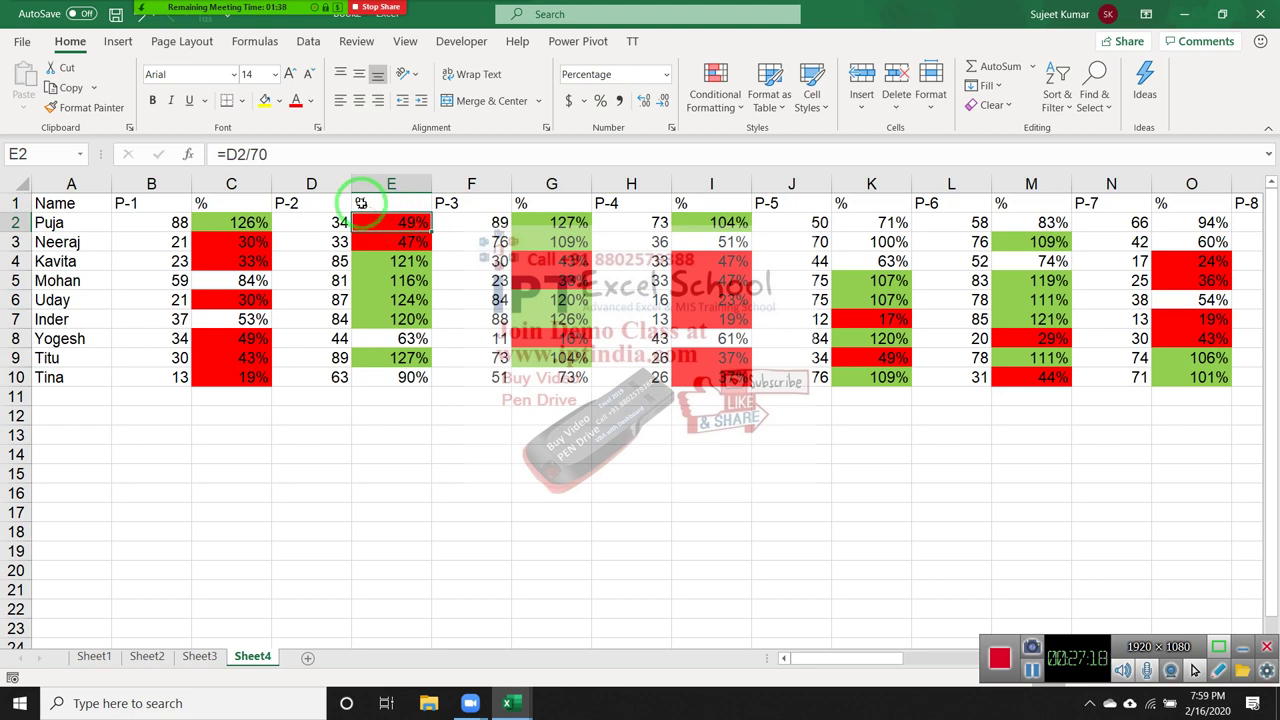
{"action": "left_click_drag", "start_coordinate": [335, 203], "coordinate": [344, 383]}
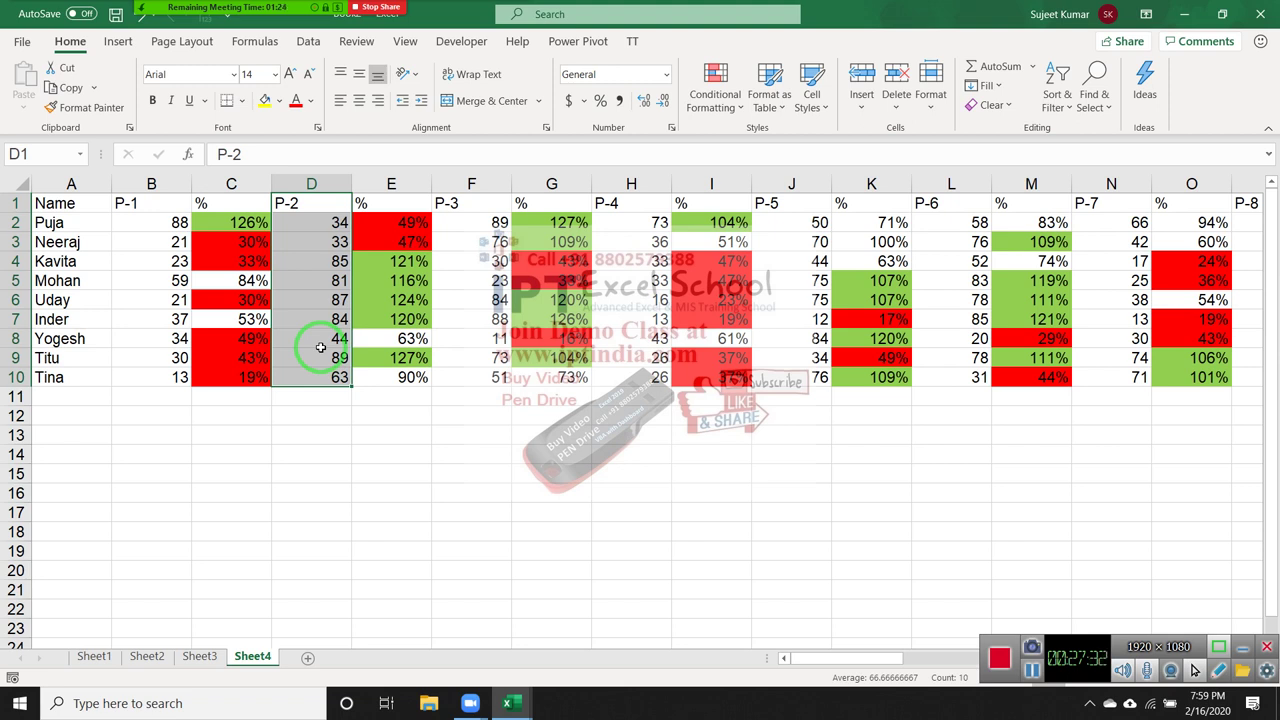
{"action": "left_click", "coordinate": [153, 207]}
{"action": "key", "text": "Return"}
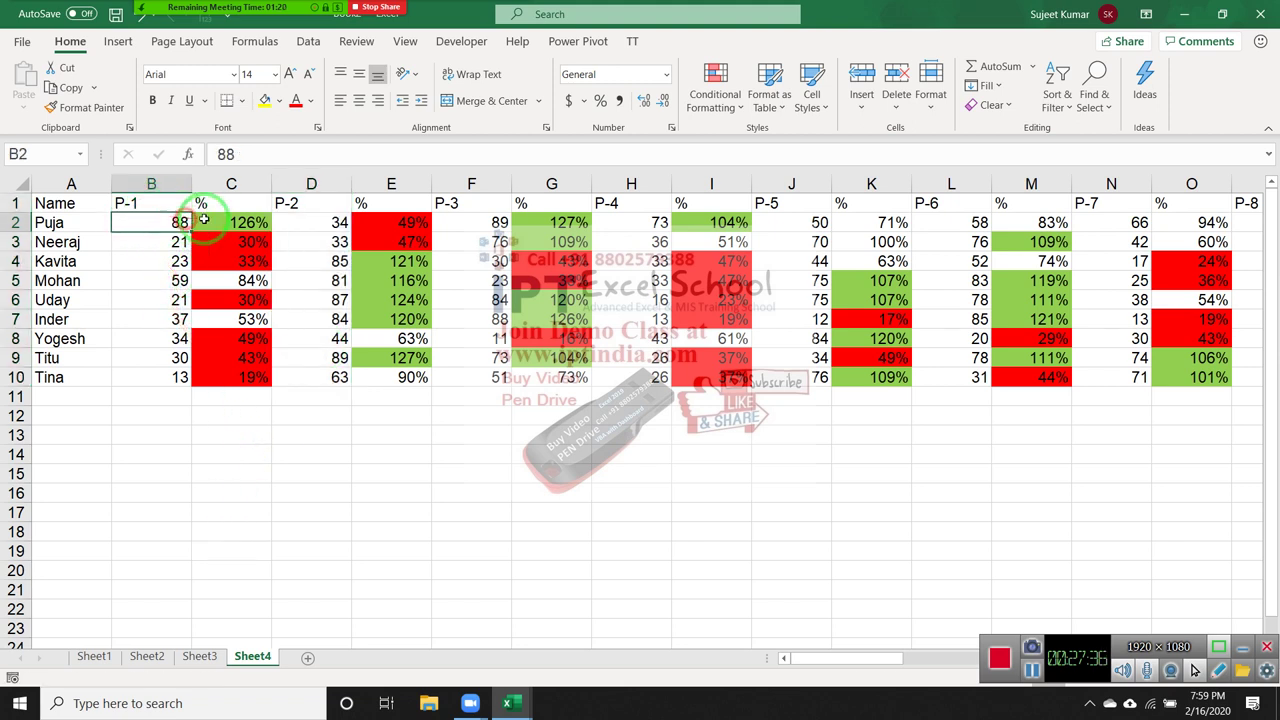
{"action": "left_click", "coordinate": [293, 217]}
{"action": "left_click", "coordinate": [386, 229]}
{"action": "left_click", "coordinate": [497, 214]}
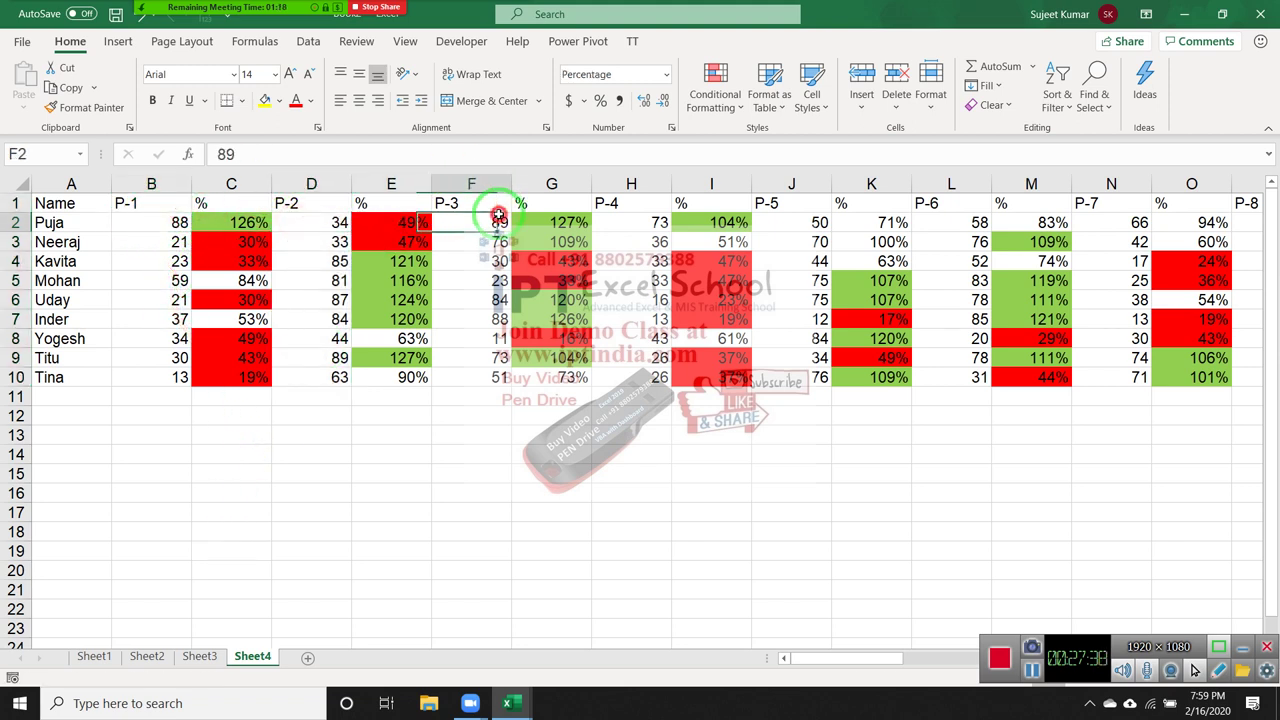
{"action": "left_click", "coordinate": [530, 215]}
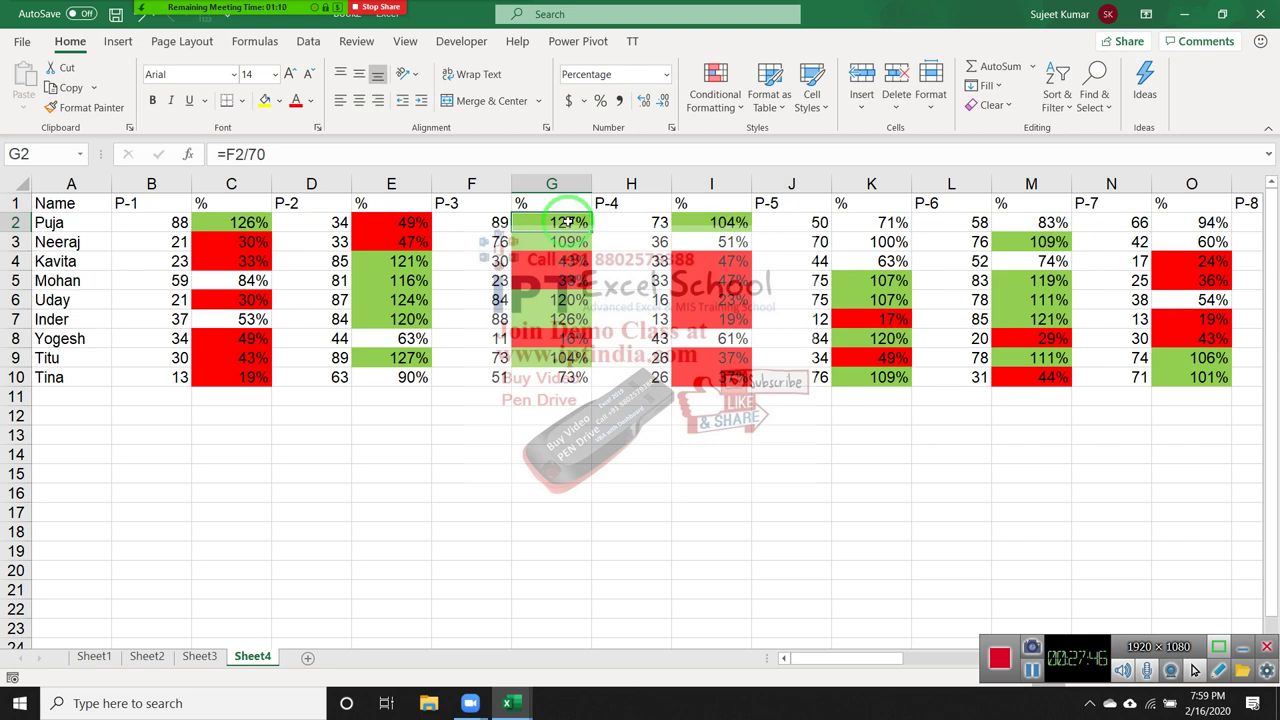
{"action": "left_click", "coordinate": [715, 85]}
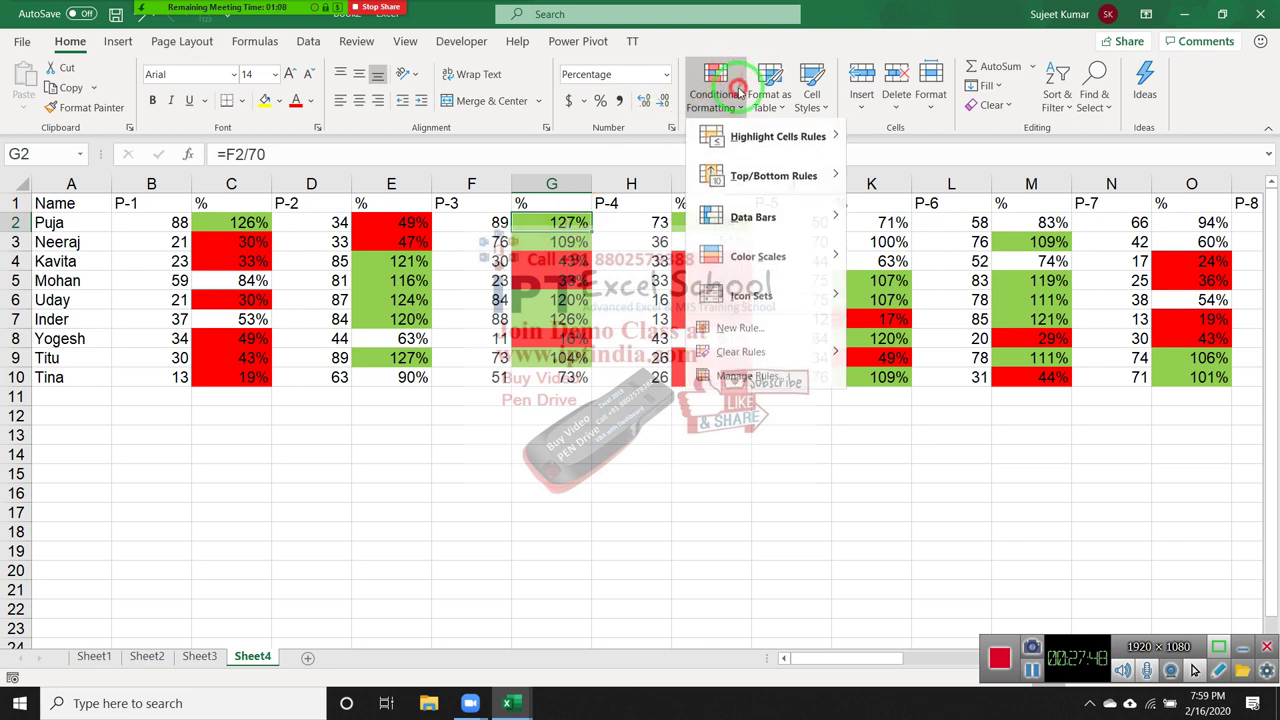
{"action": "left_click", "coordinate": [769, 141]}
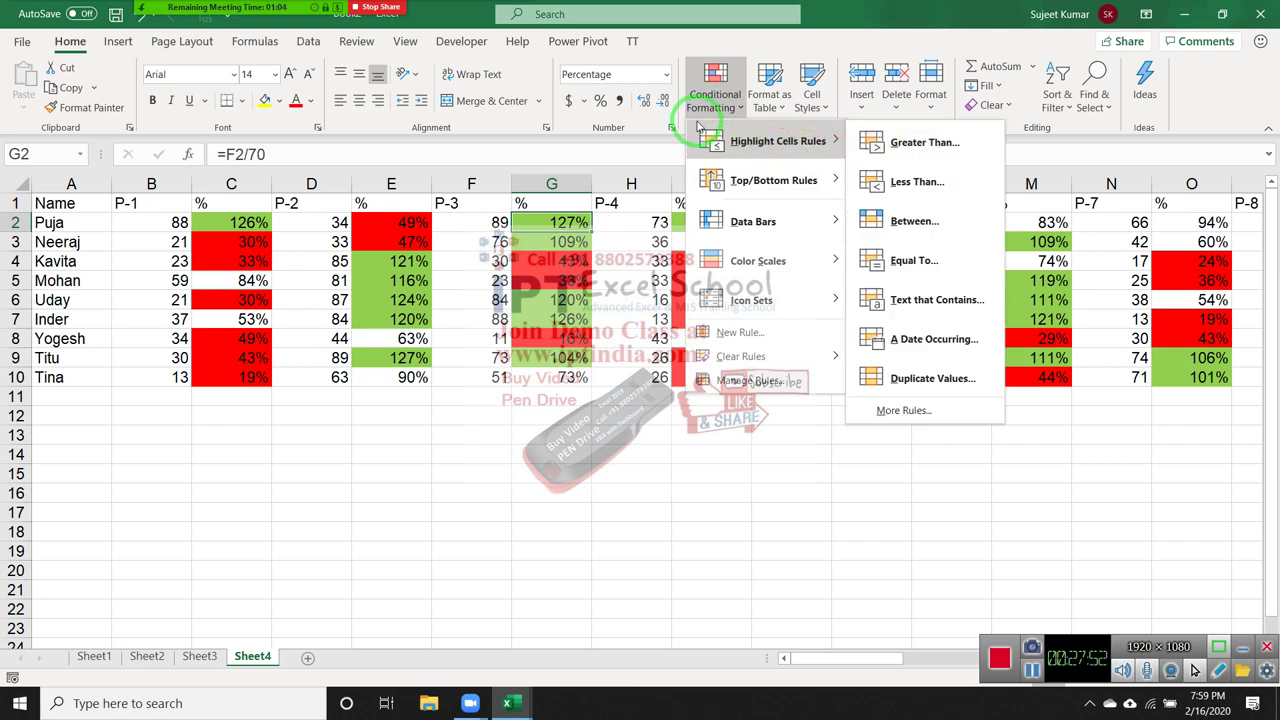
{"action": "left_click", "coordinate": [458, 298]}
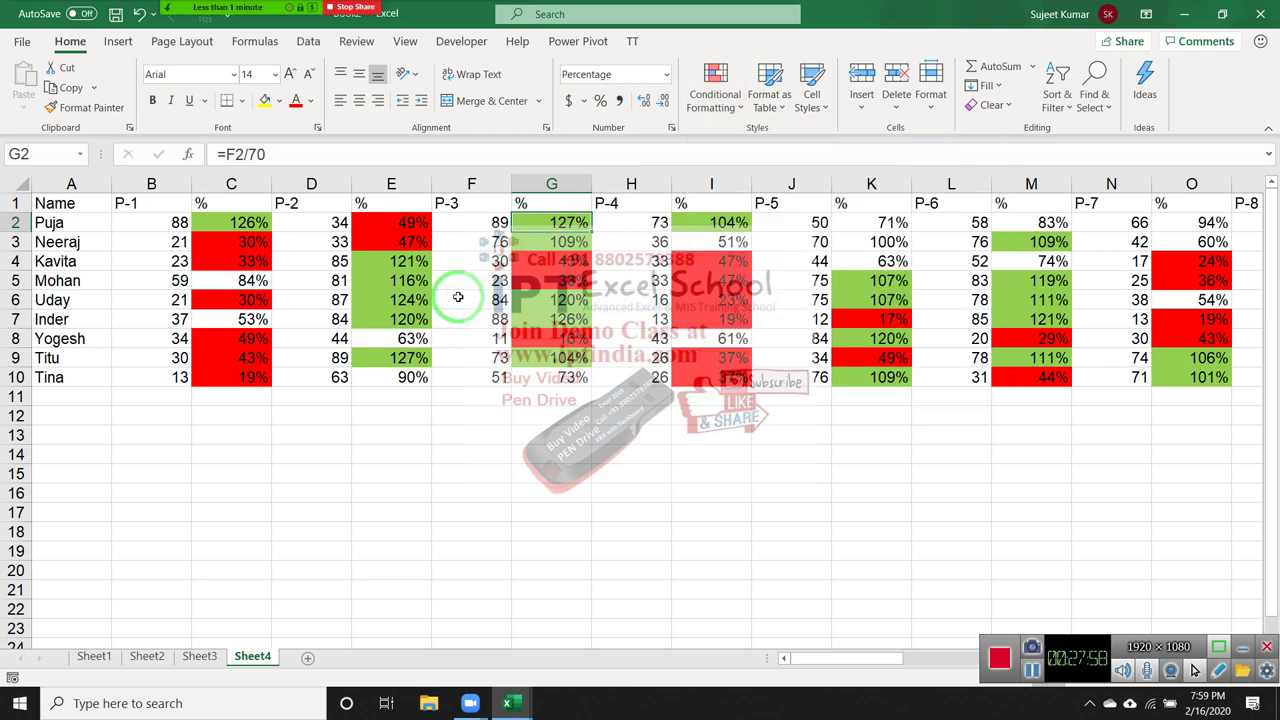
{"action": "left_click", "coordinate": [711, 281]}
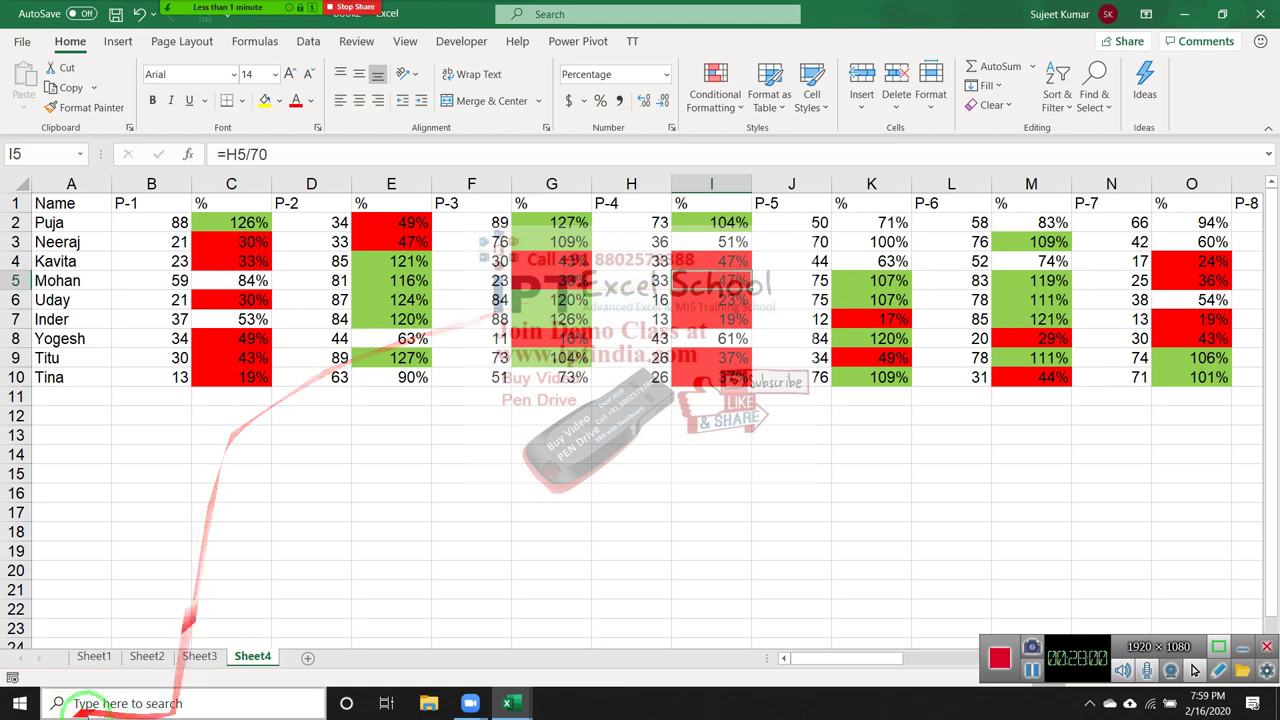
Switch to the Sheet1 sales data and toggle Filter on its table.
{"action": "left_click", "coordinate": [148, 657]}
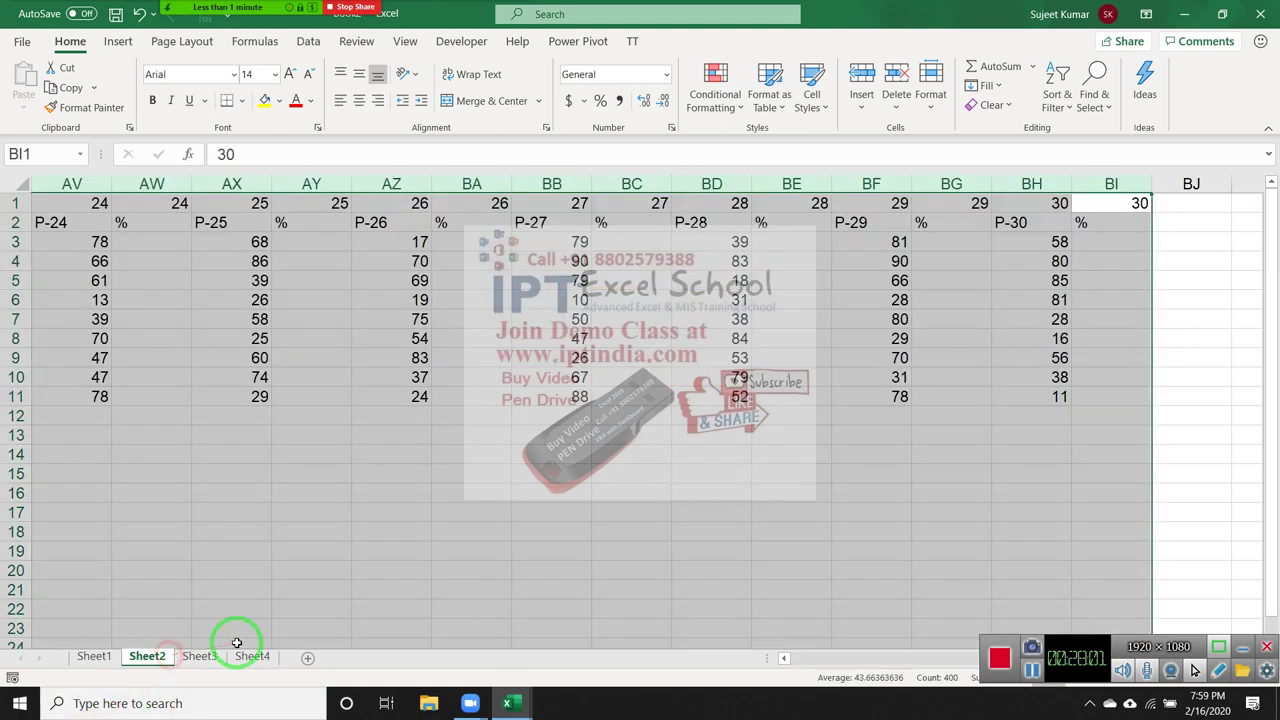
{"action": "left_click", "coordinate": [95, 657]}
{"action": "left_click", "coordinate": [1095, 108]}
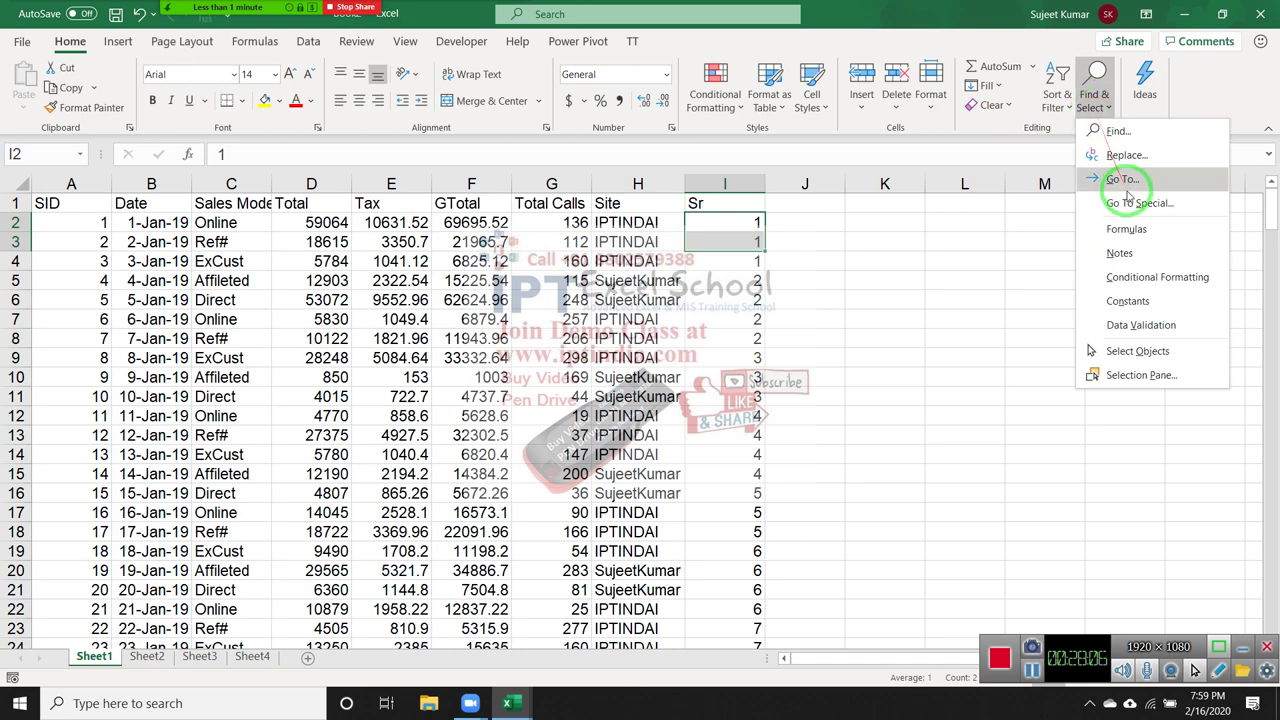
{"action": "left_click", "coordinate": [1056, 98]}
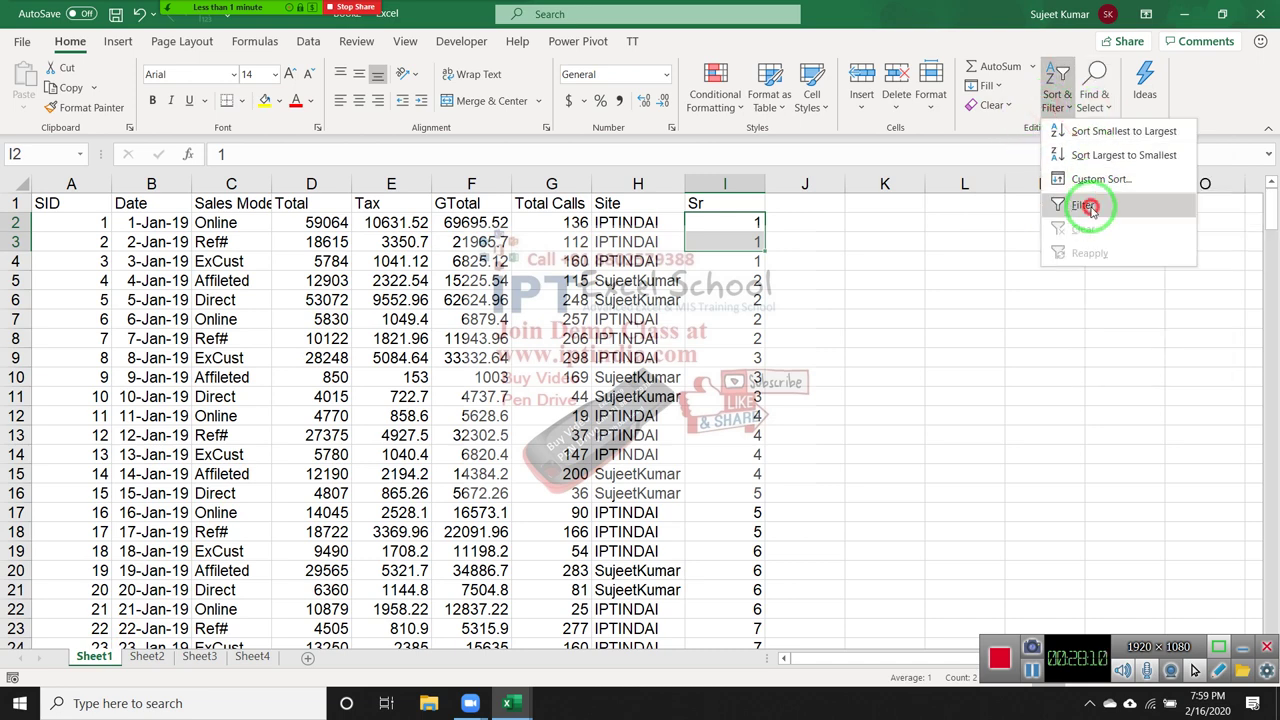
{"action": "left_click", "coordinate": [1086, 206]}
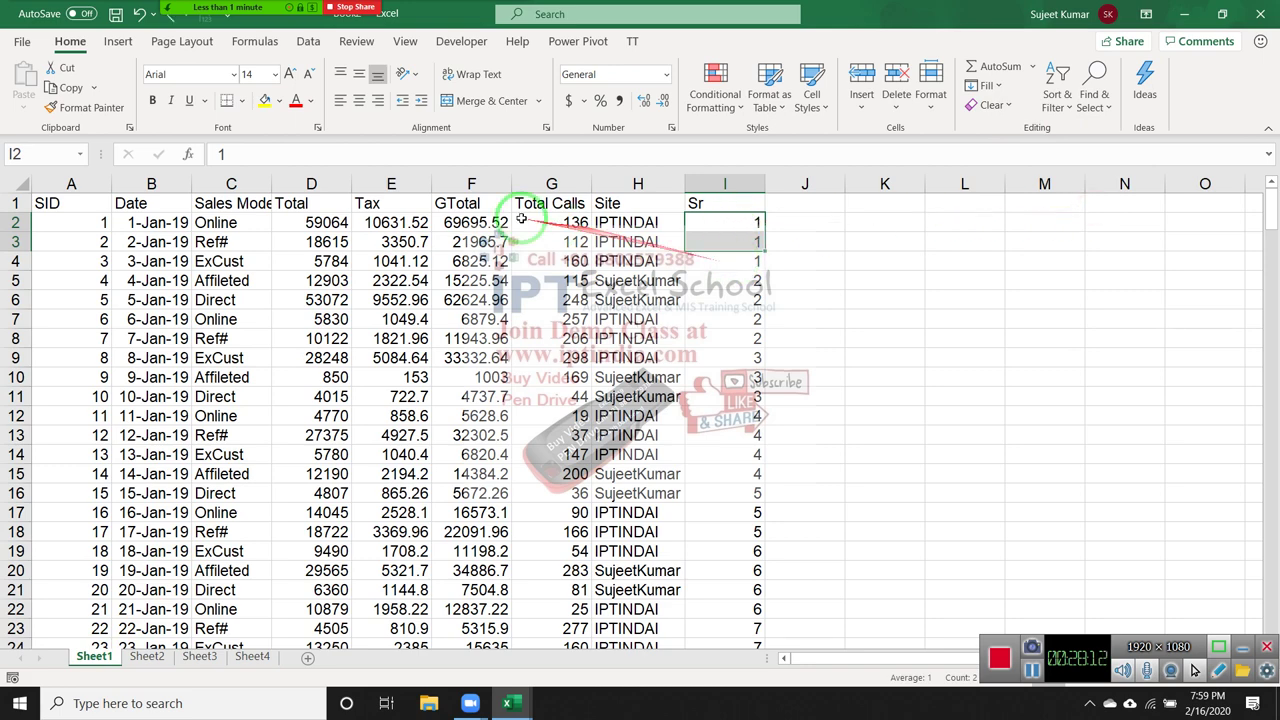
Select the Tax header and first Tax value, then minimise Excel to the desktop.
{"action": "left_click", "coordinate": [420, 203]}
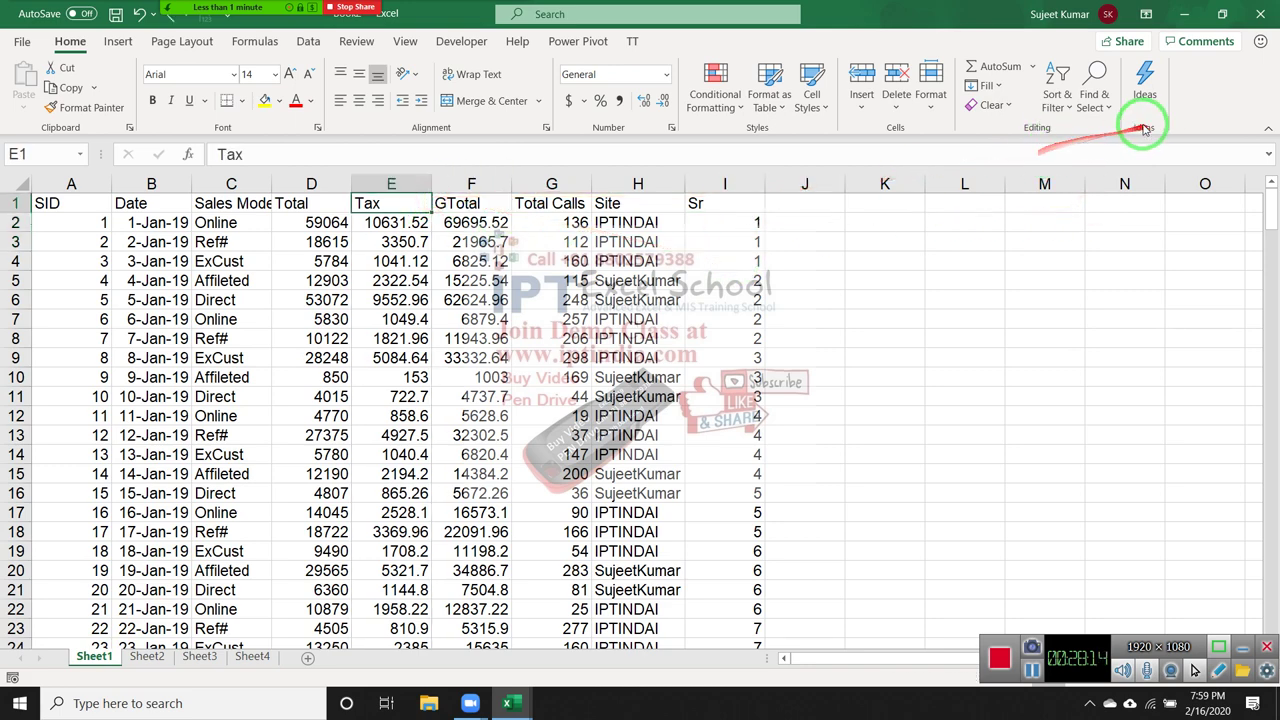
{"action": "left_click", "coordinate": [1095, 100]}
{"action": "key", "text": "Escape"}
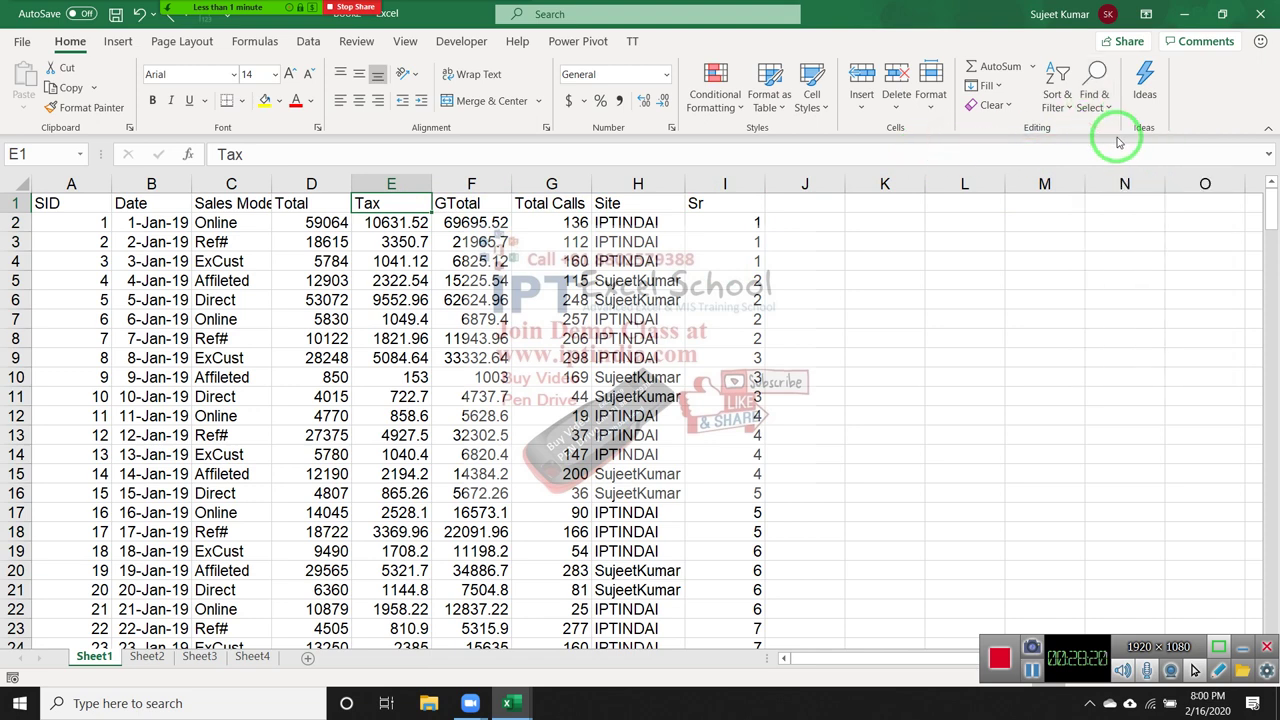
{"action": "left_click", "coordinate": [385, 222]}
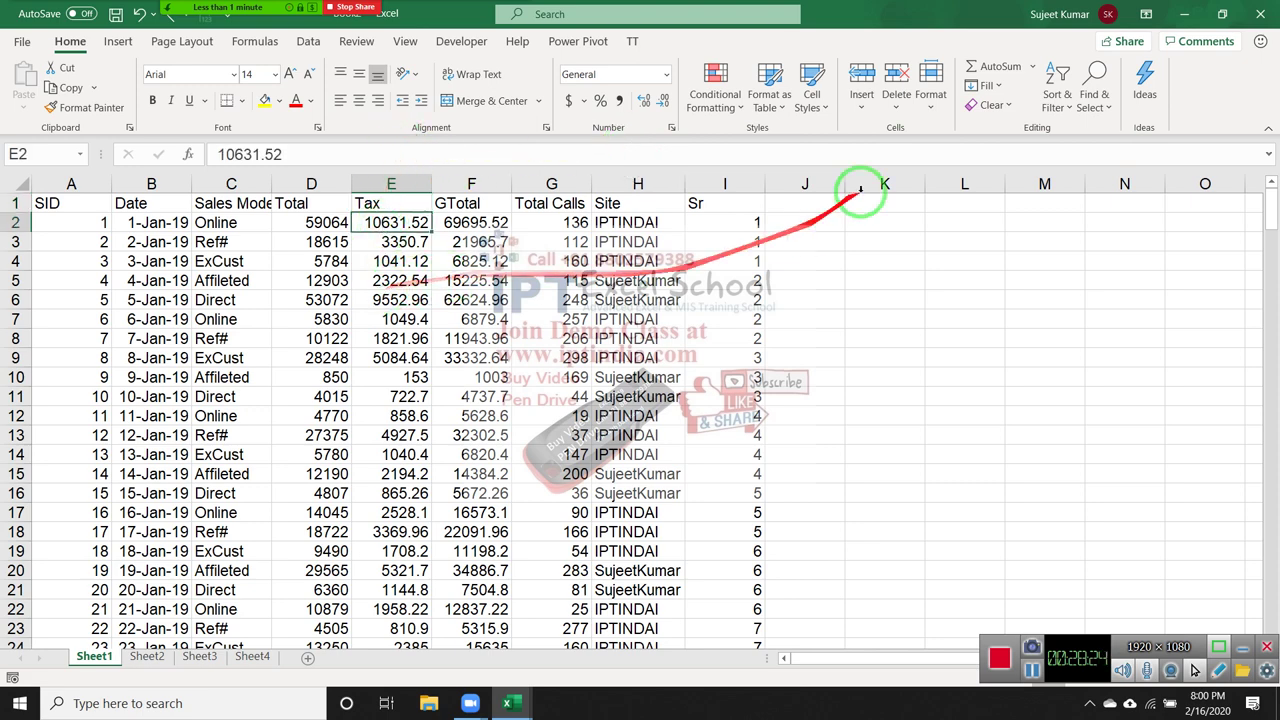
{"action": "left_click", "coordinate": [1184, 14]}
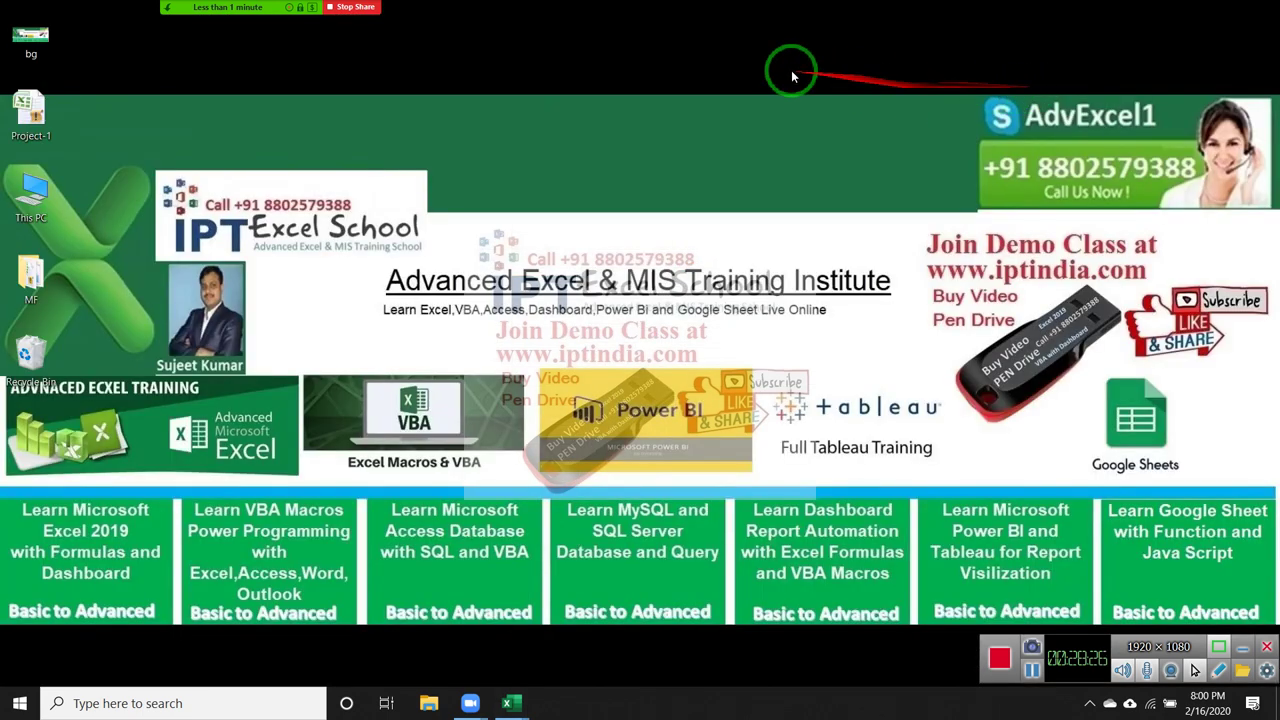